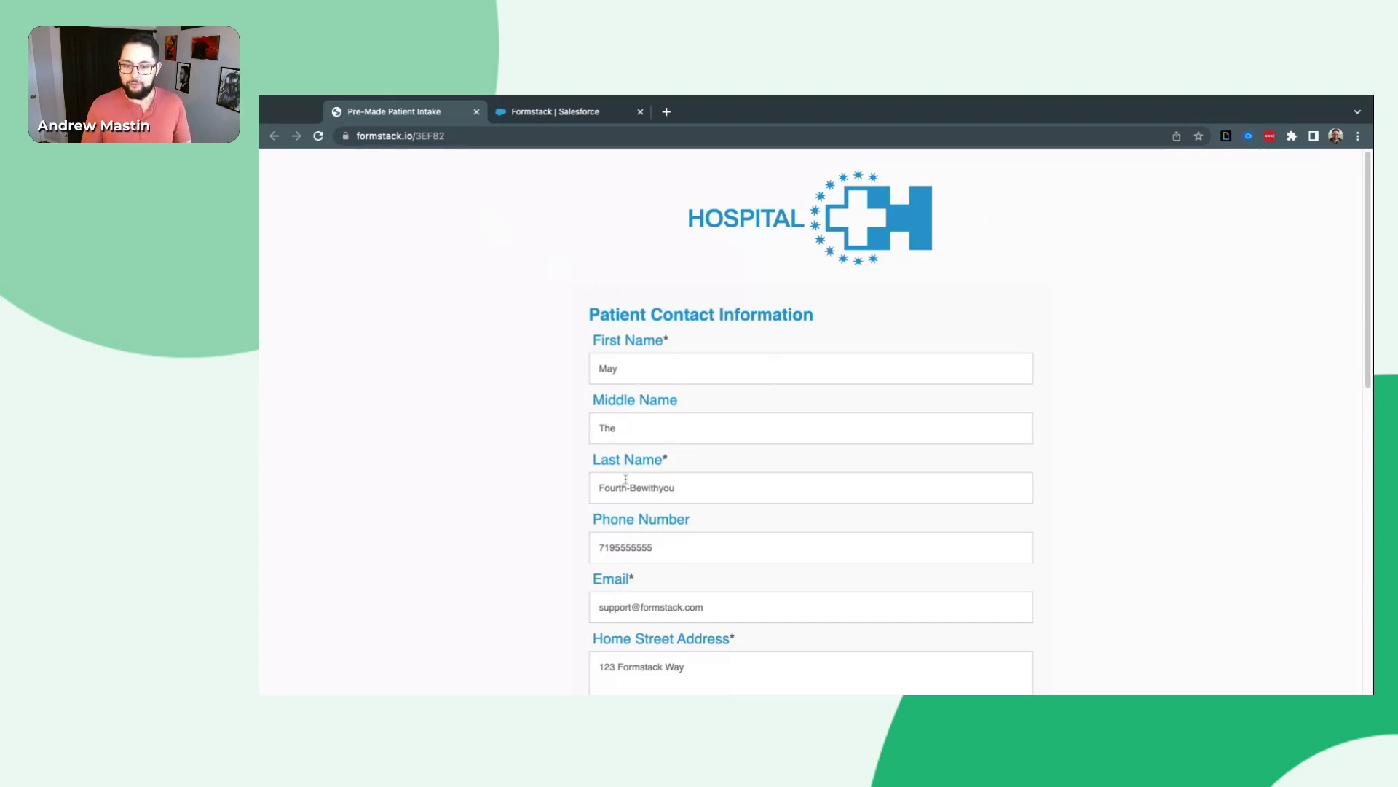
- Review the prefilled patient contact information and the remaining visit and allergy questions on the intake form
scroll(488, 353, "down", 2)
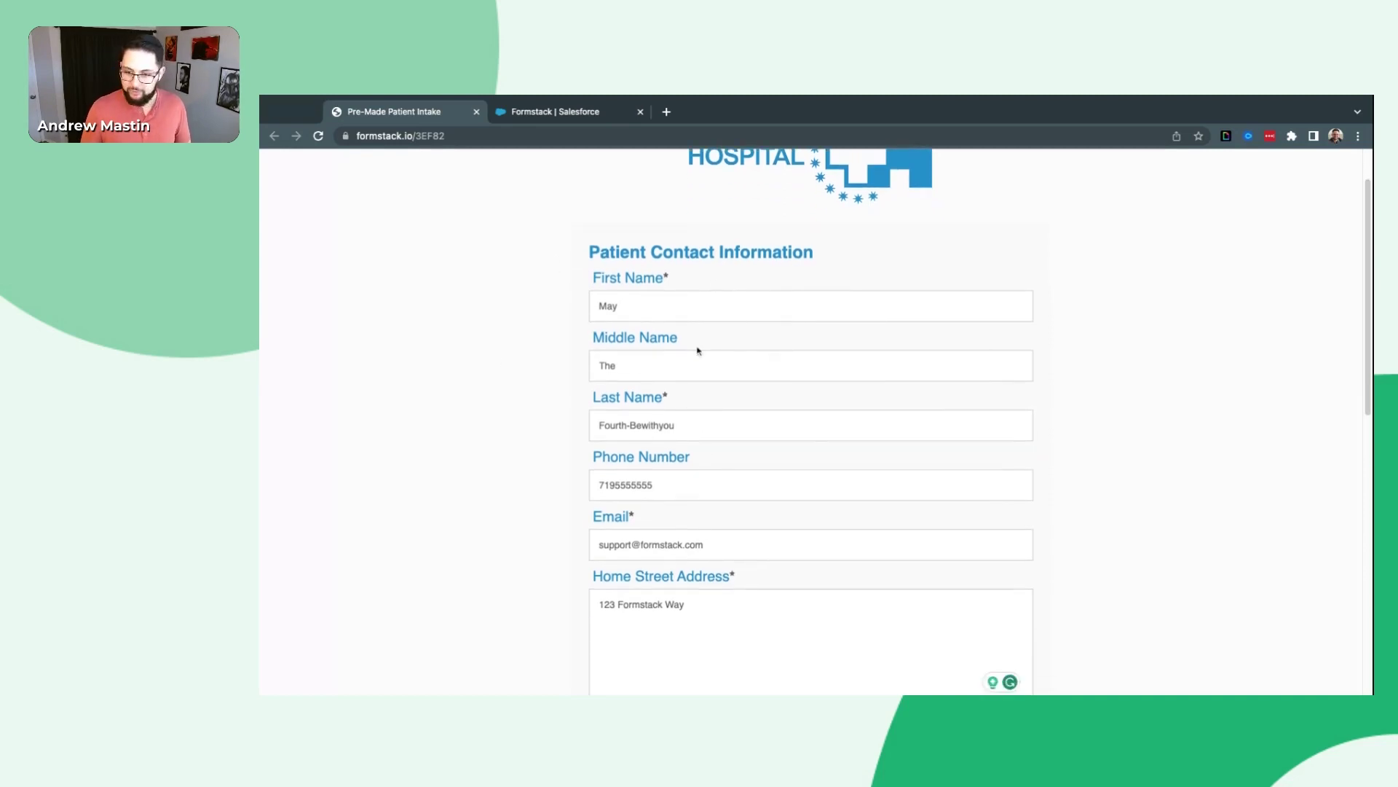
scroll(687, 352, "down", 4)
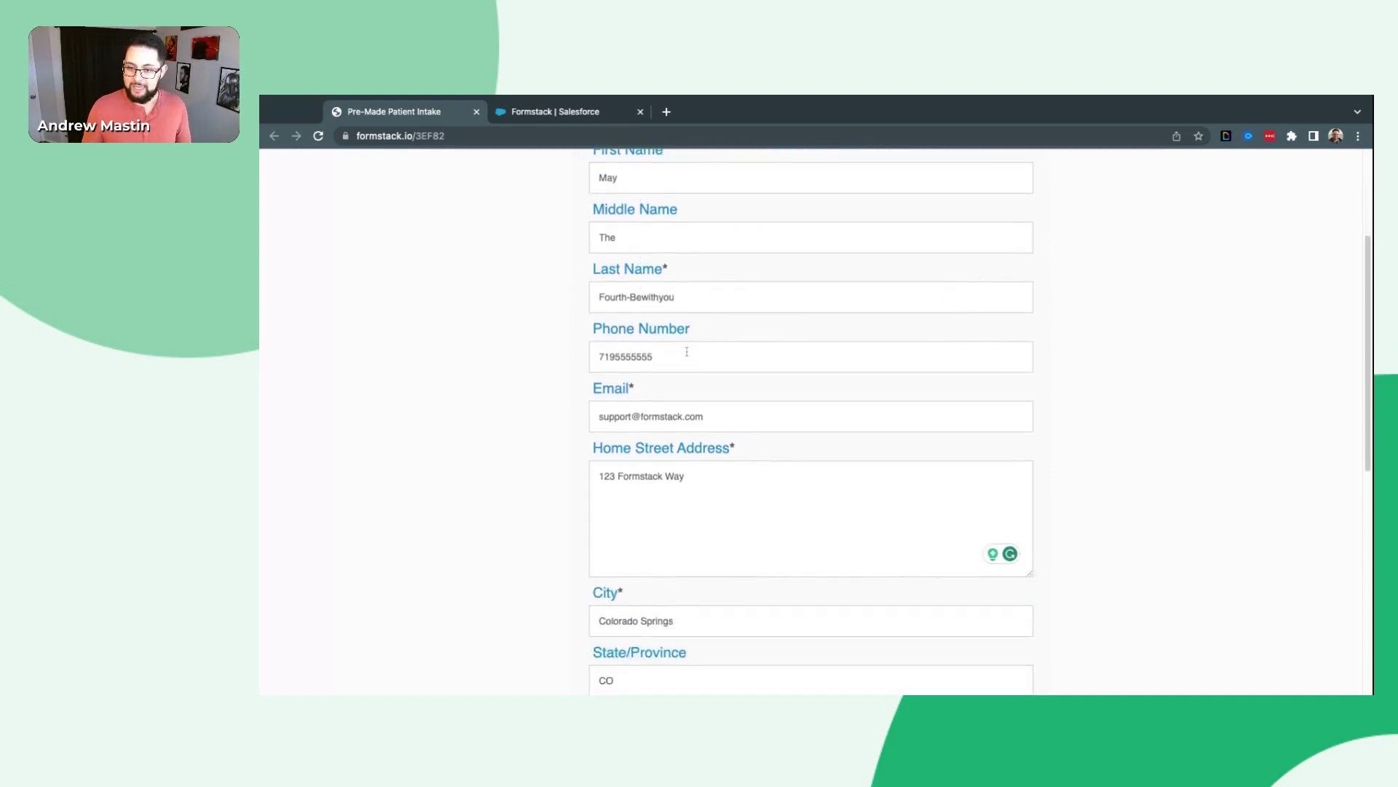
scroll(685, 357, "down", 2)
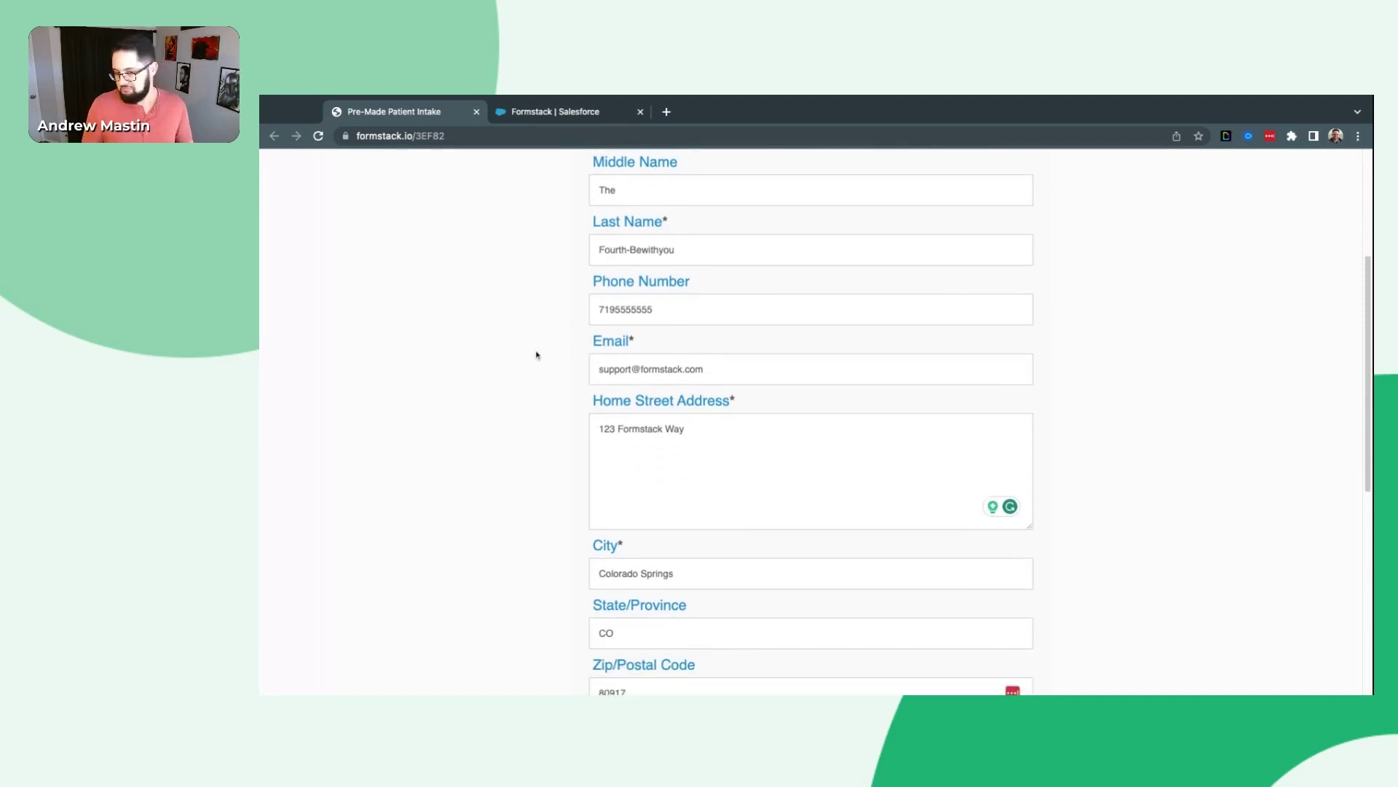
scroll(511, 384, "up", 3)
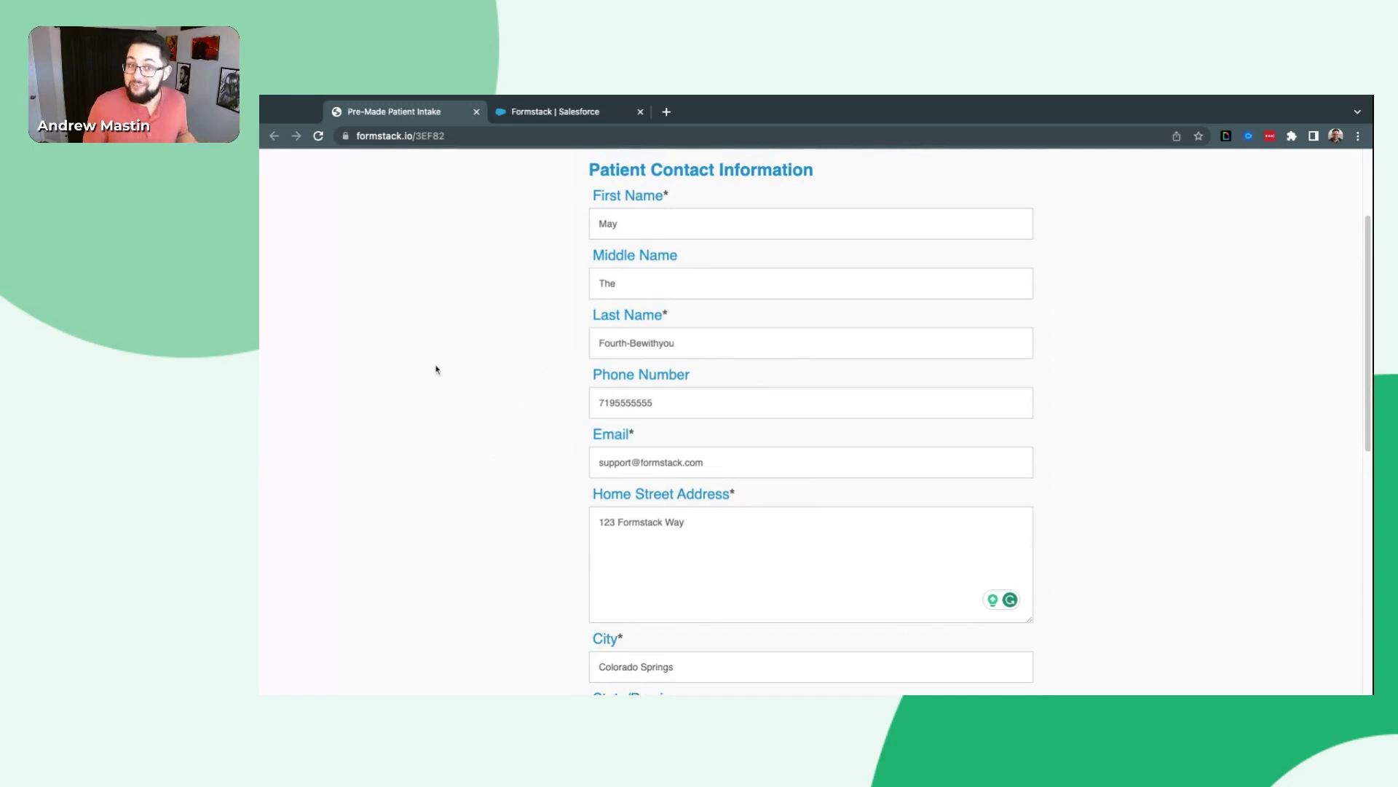
scroll(437, 369, "down", 5)
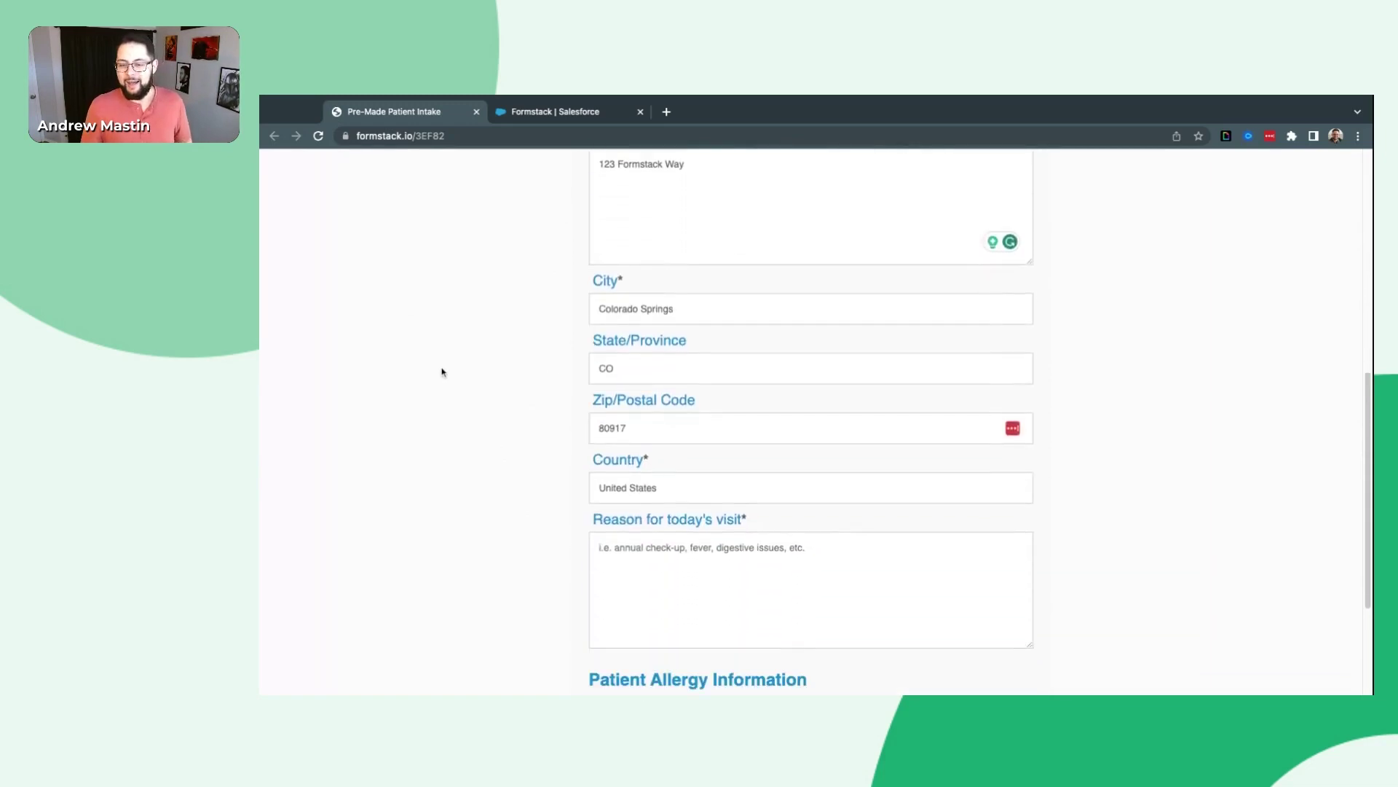
scroll(440, 373, "down", 2)
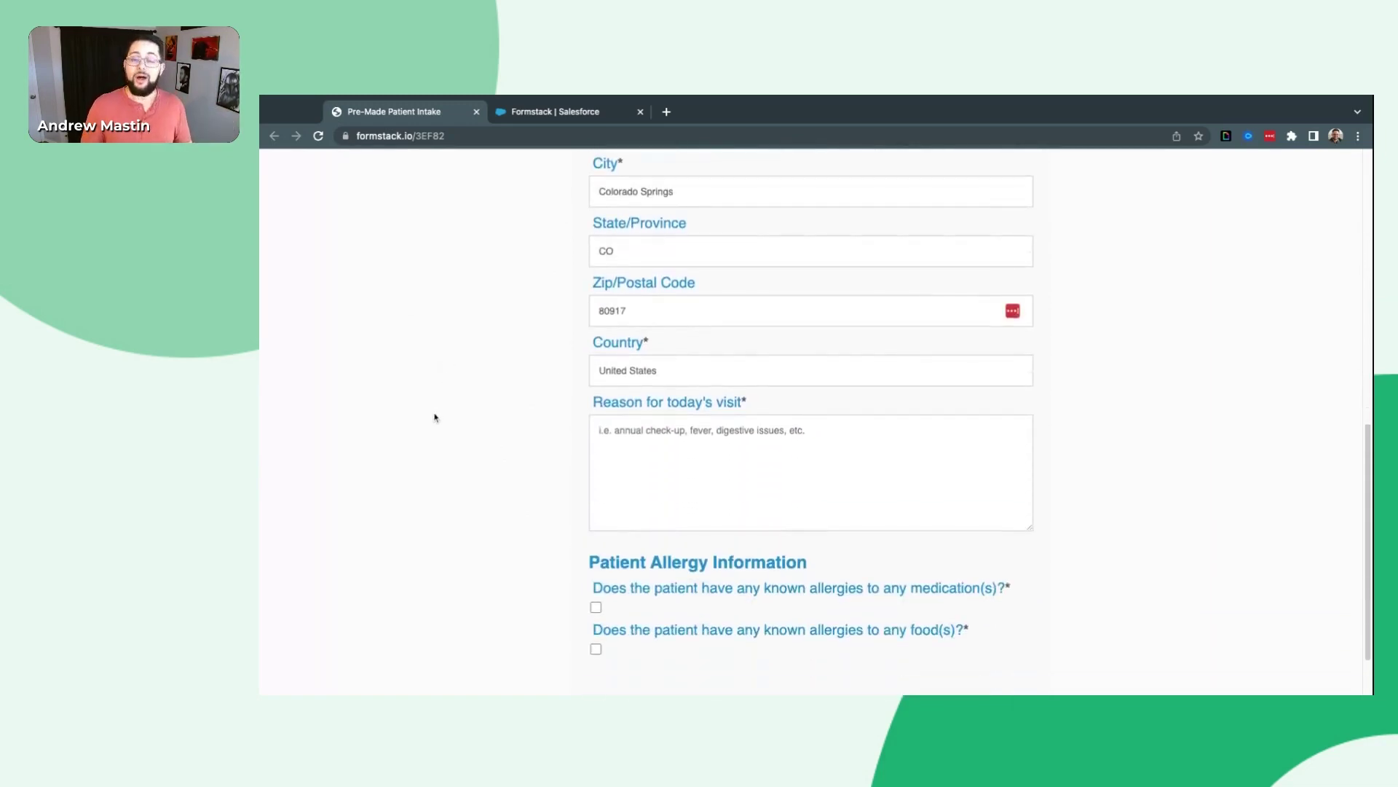
scroll(507, 450, "down", 1)
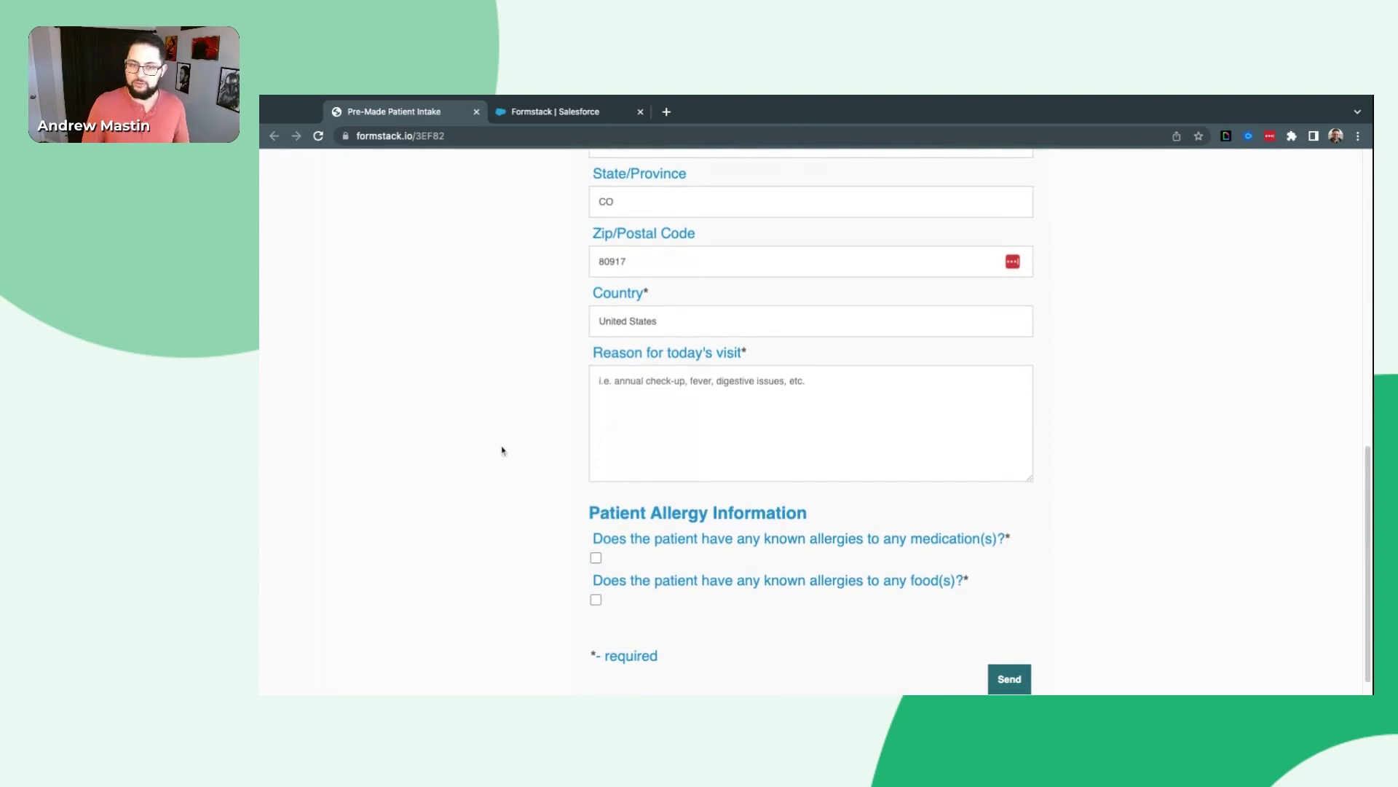
- Enter "annual check-in" as the reason for today's visit
left_click(839, 395)
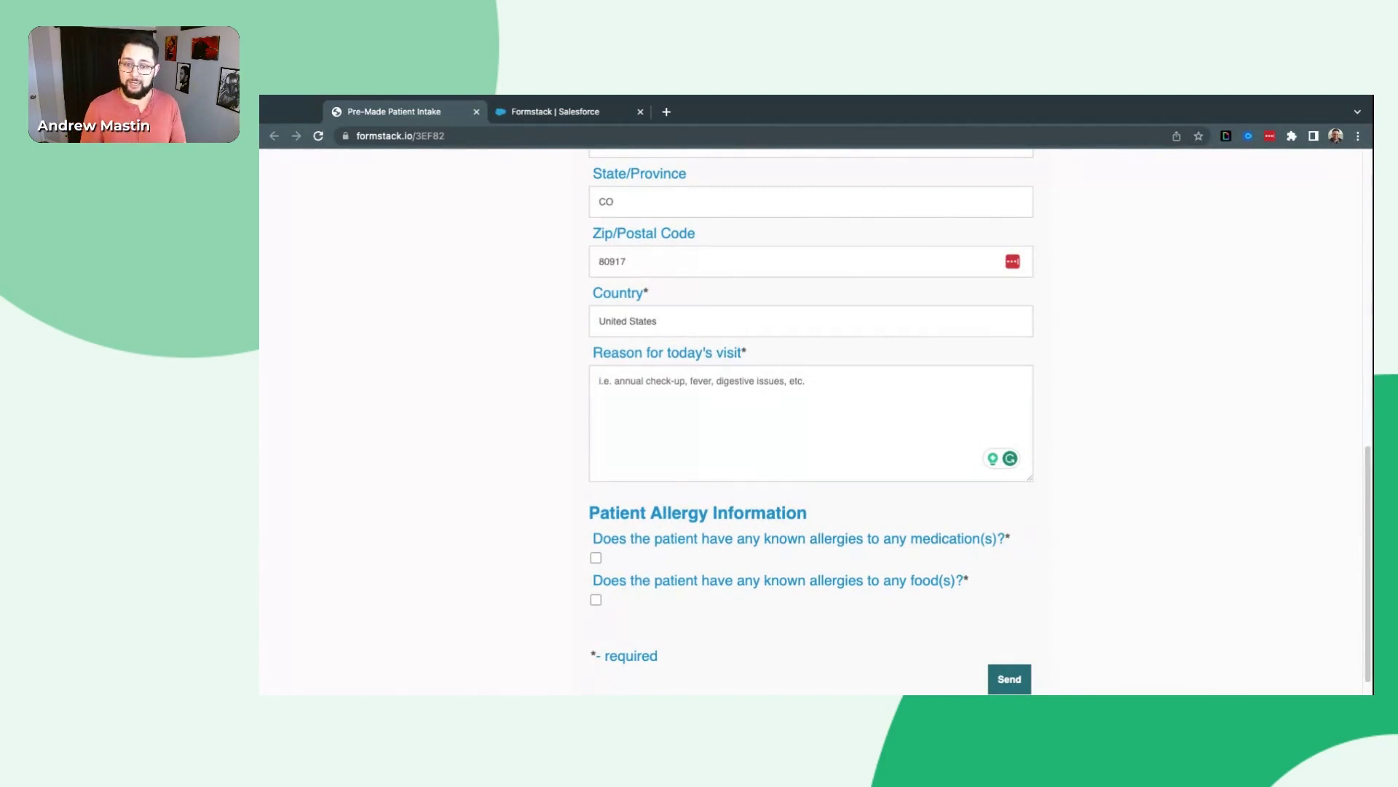
scroll(811, 422, "up", 3)
scroll(811, 422, "down", 1)
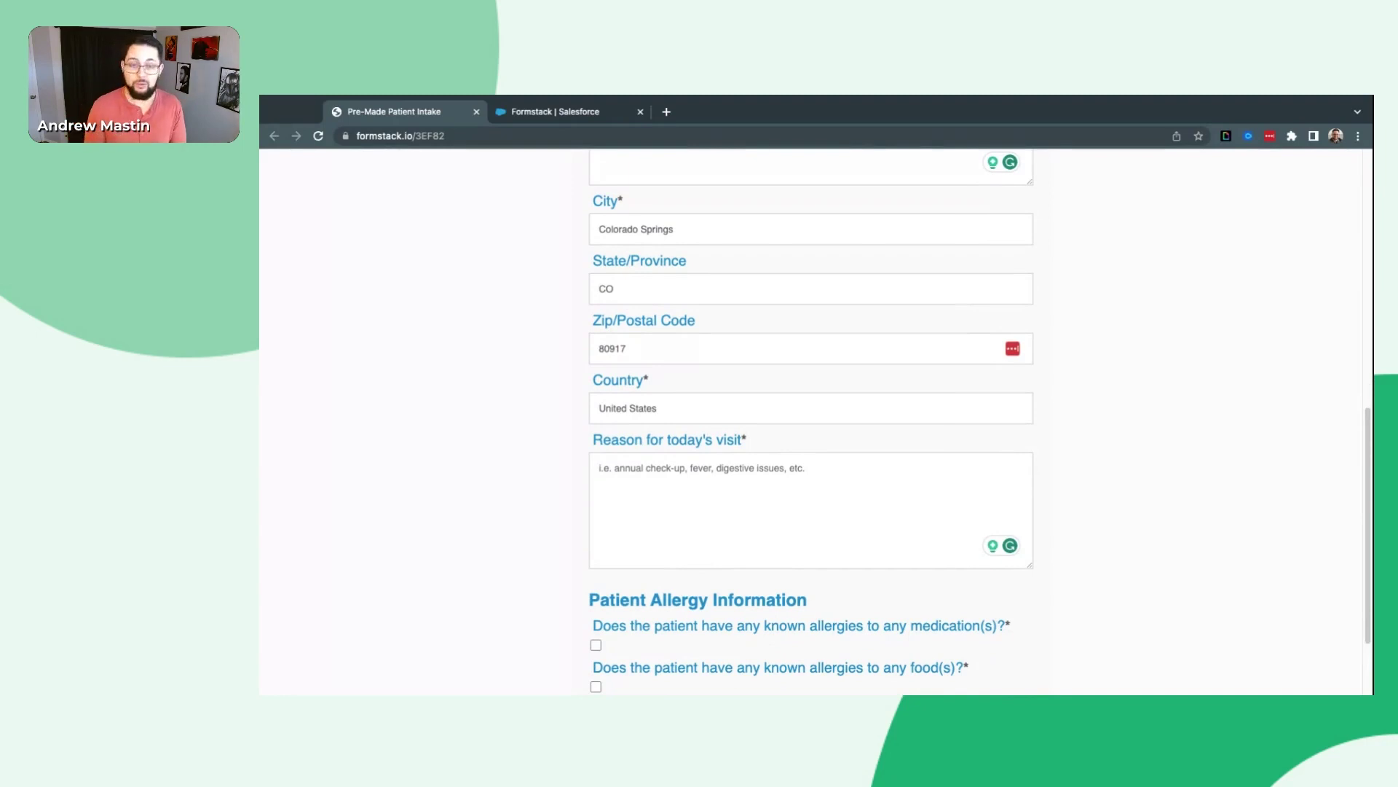
left_click(727, 490)
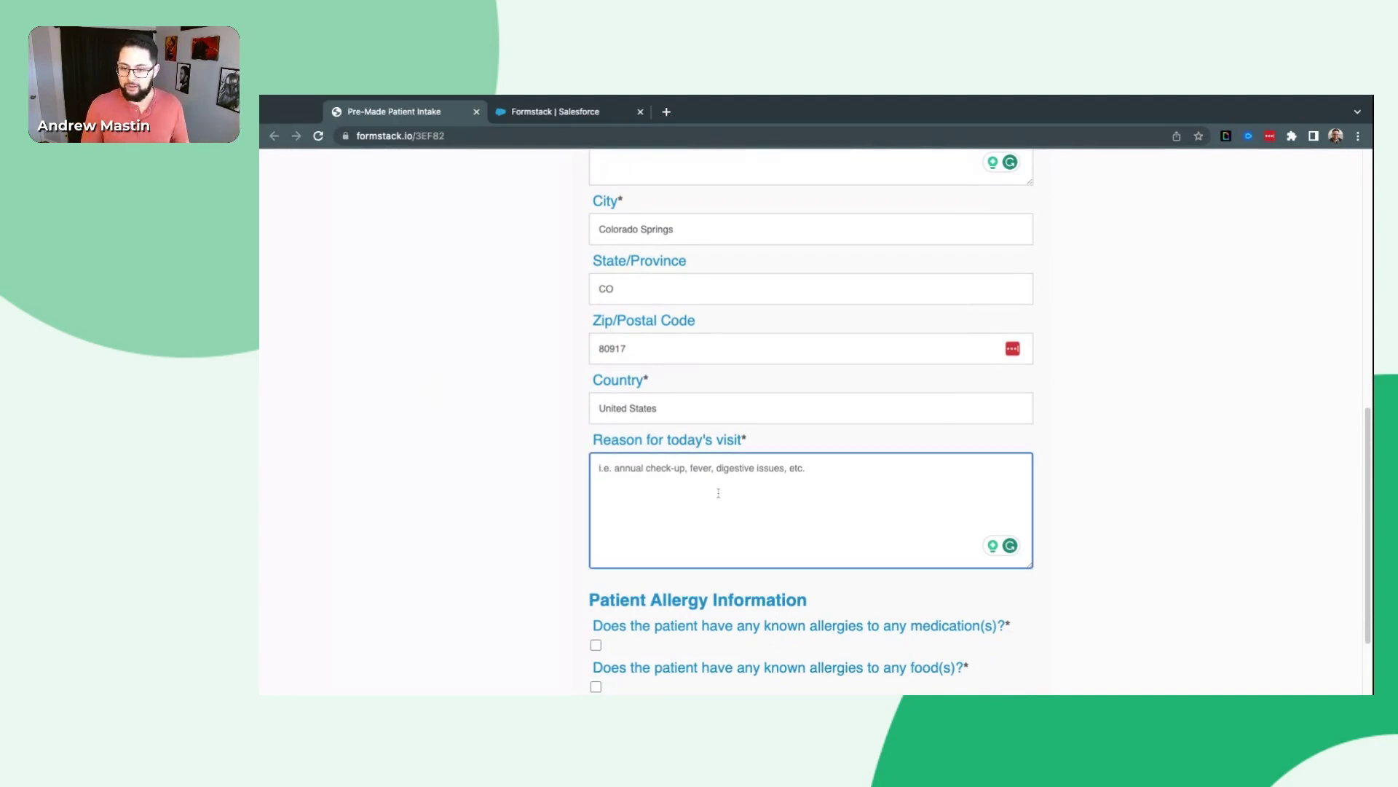
type("annual")
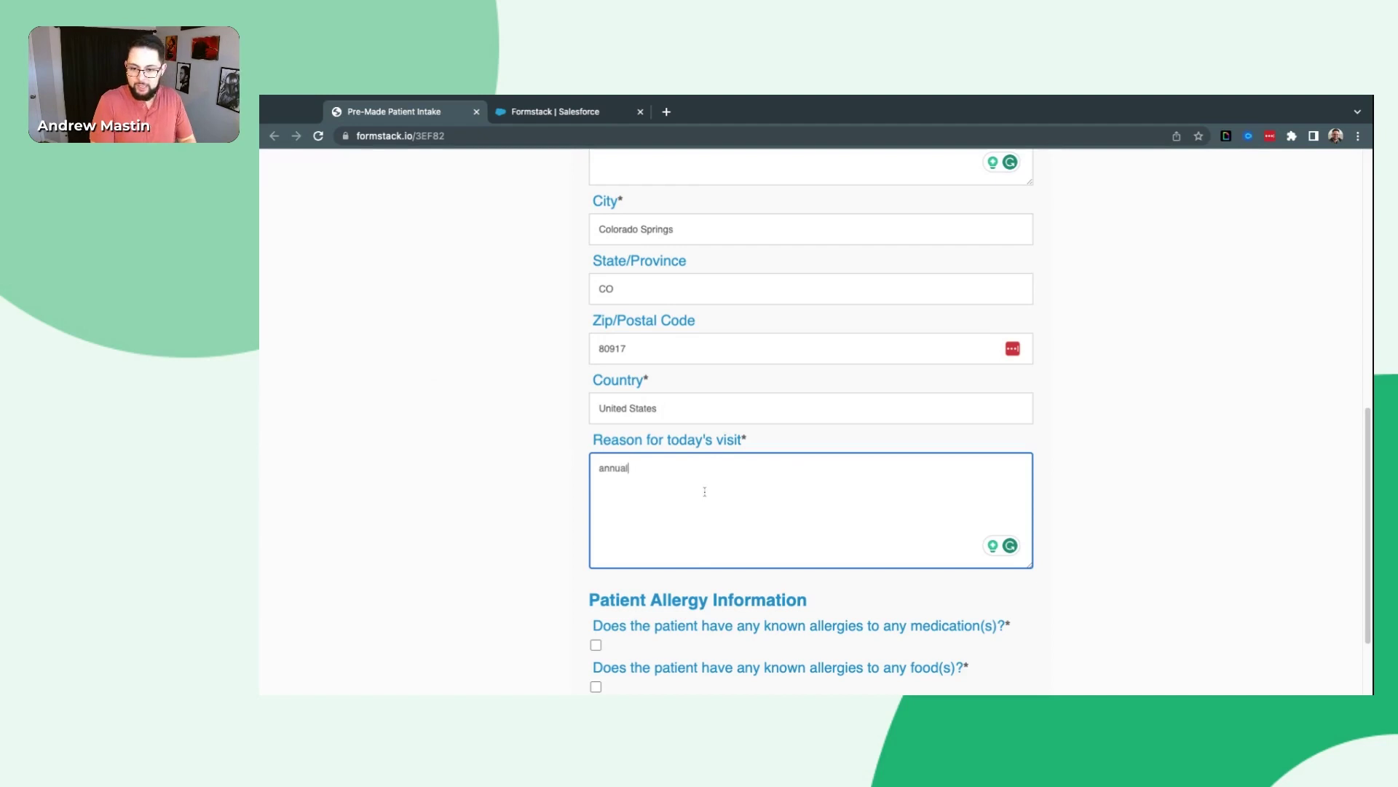
type(" check-in")
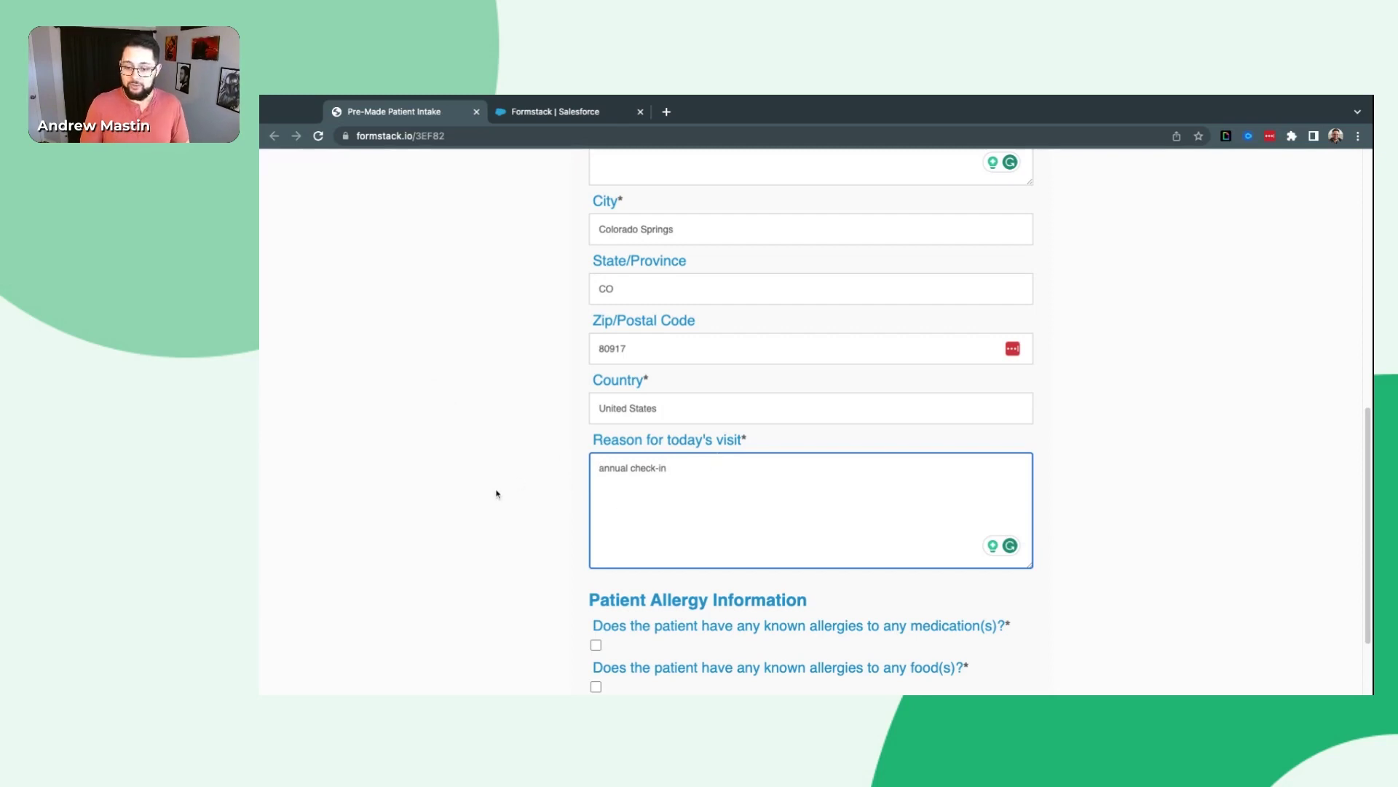
- Indicate that the patient has known medication allergies and list Tylenol as the medication
scroll(496, 494, "down", 3)
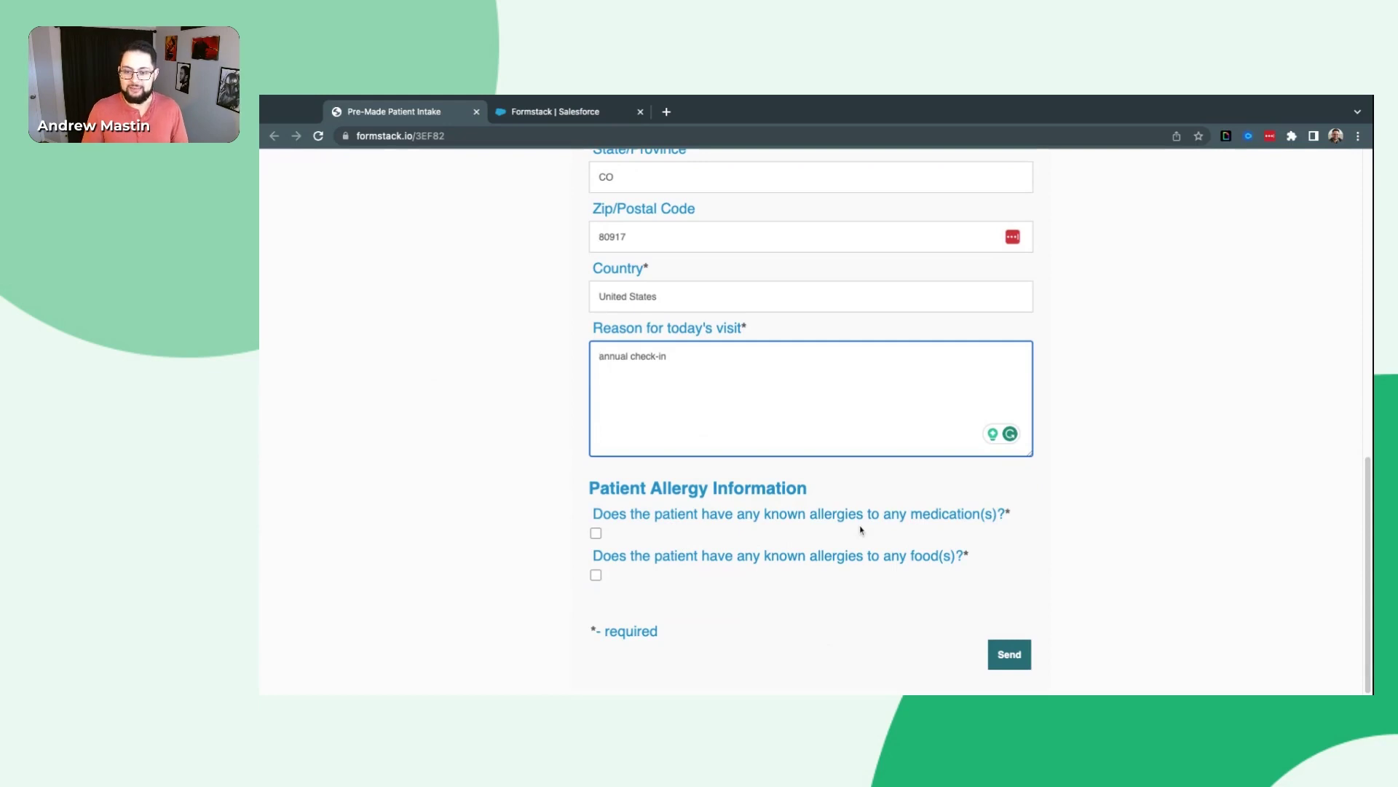
left_click(596, 534)
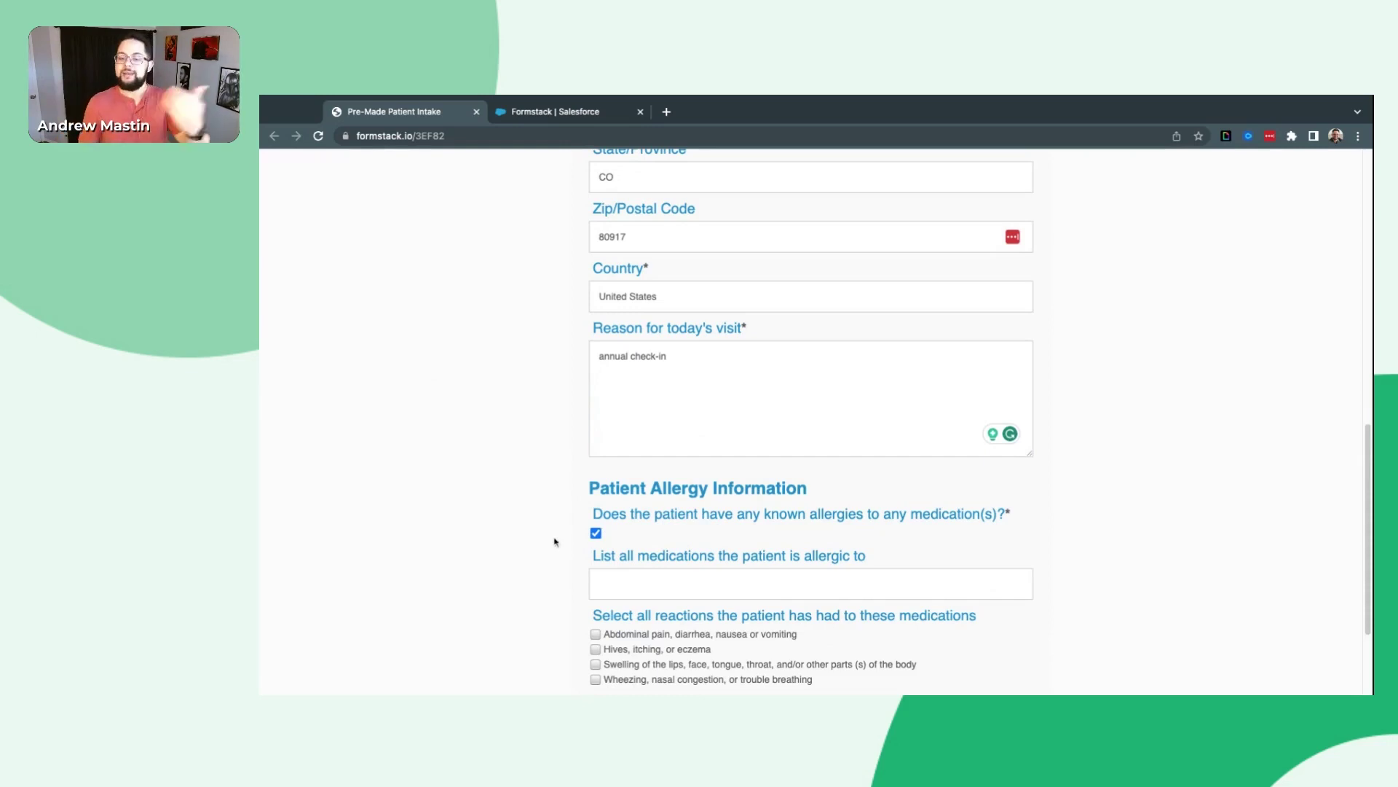
scroll(546, 561, "down", 2)
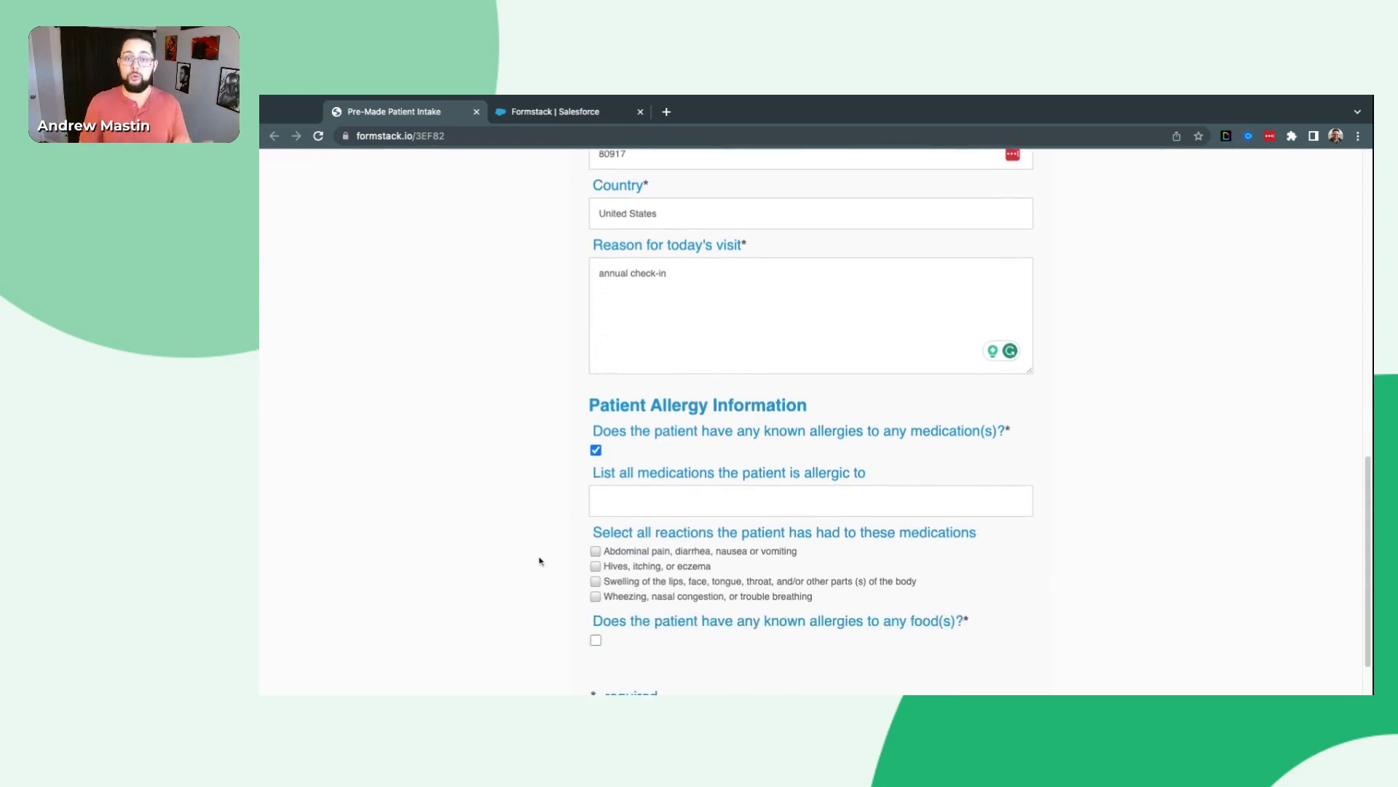
scroll(538, 561, "down", 1)
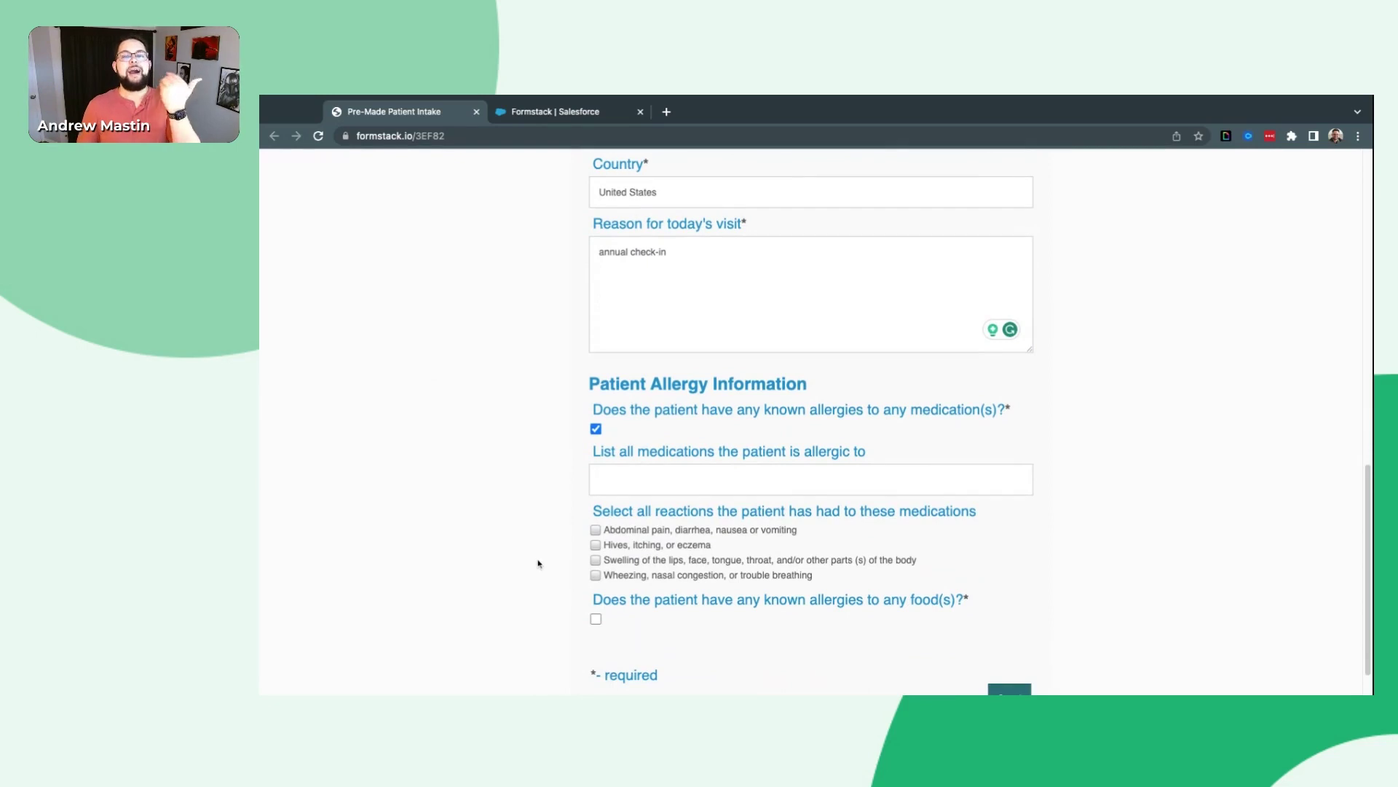
left_click(630, 479)
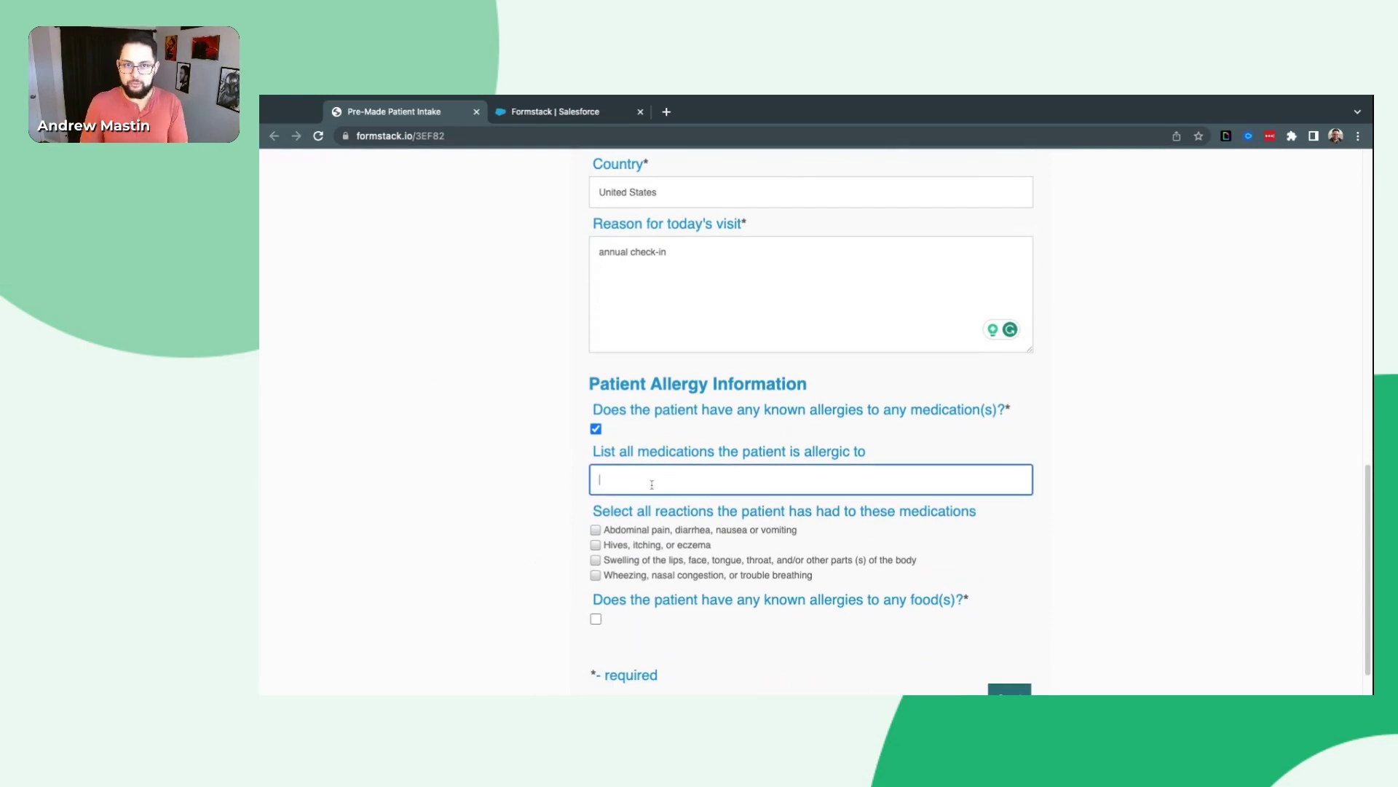
left_click(569, 497)
left_click(623, 475)
type("Tylenol")
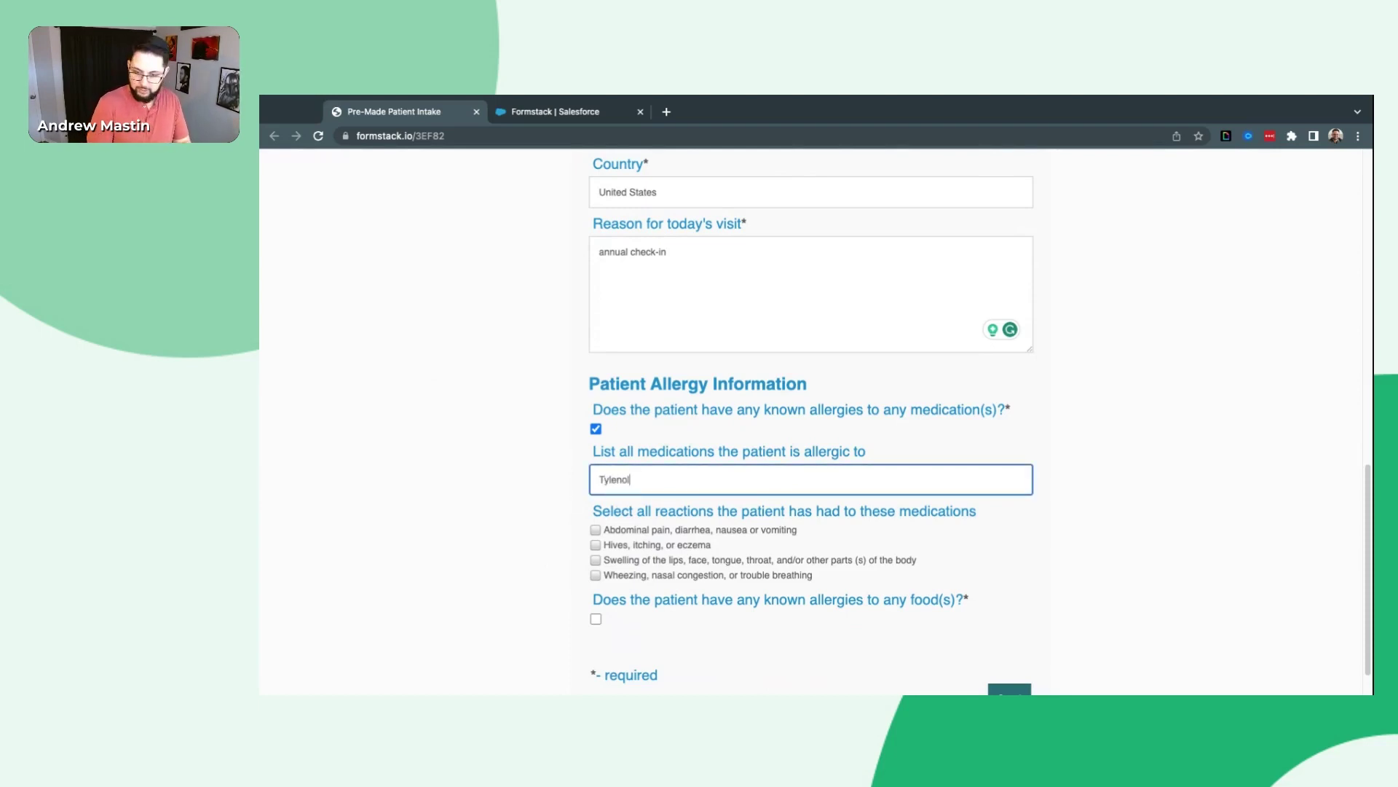
left_click(451, 456)
- Mark "Hives, itching, or eczema" and "Abdominal pain, diarrhea, nausea or vomiting" as the reactions to the medication
scroll(457, 456, "down", 2)
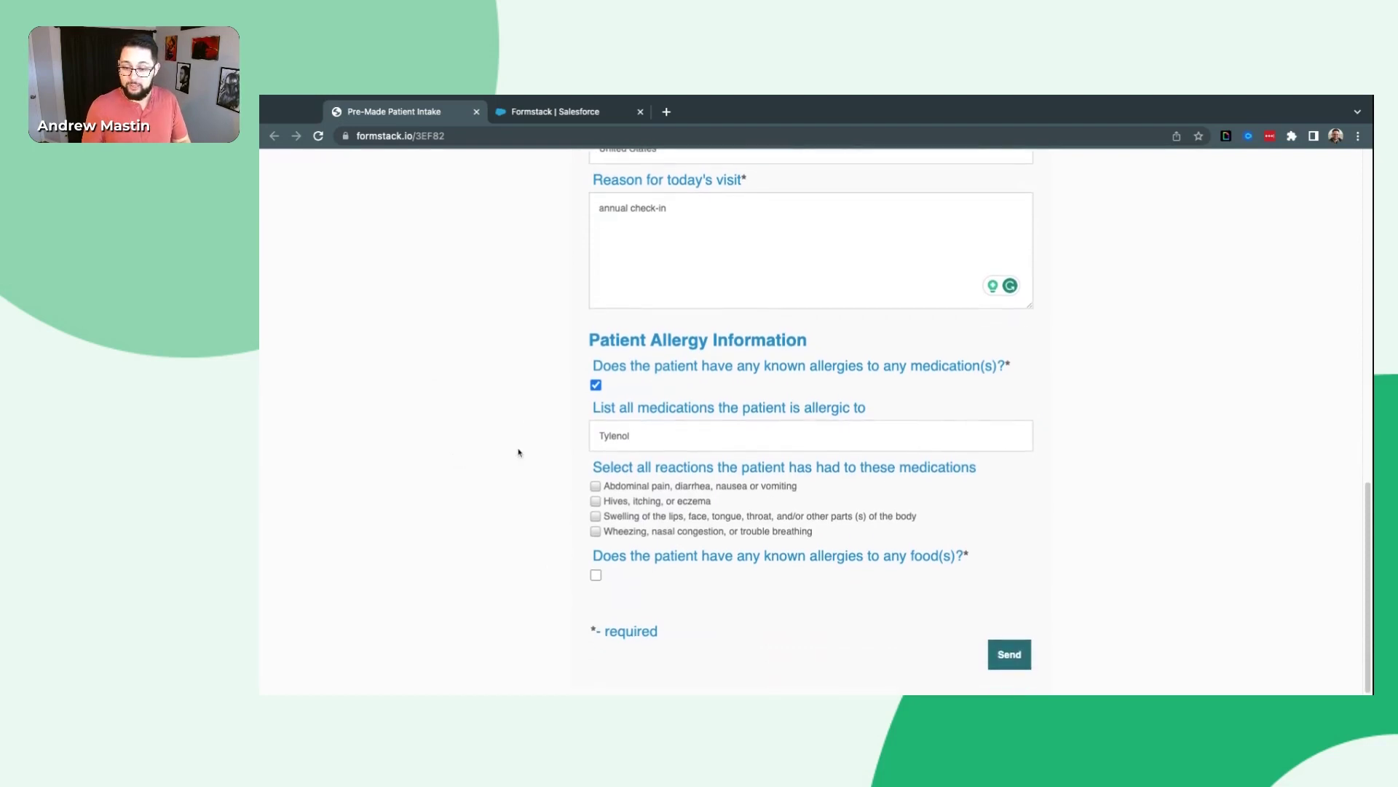
left_click(595, 502)
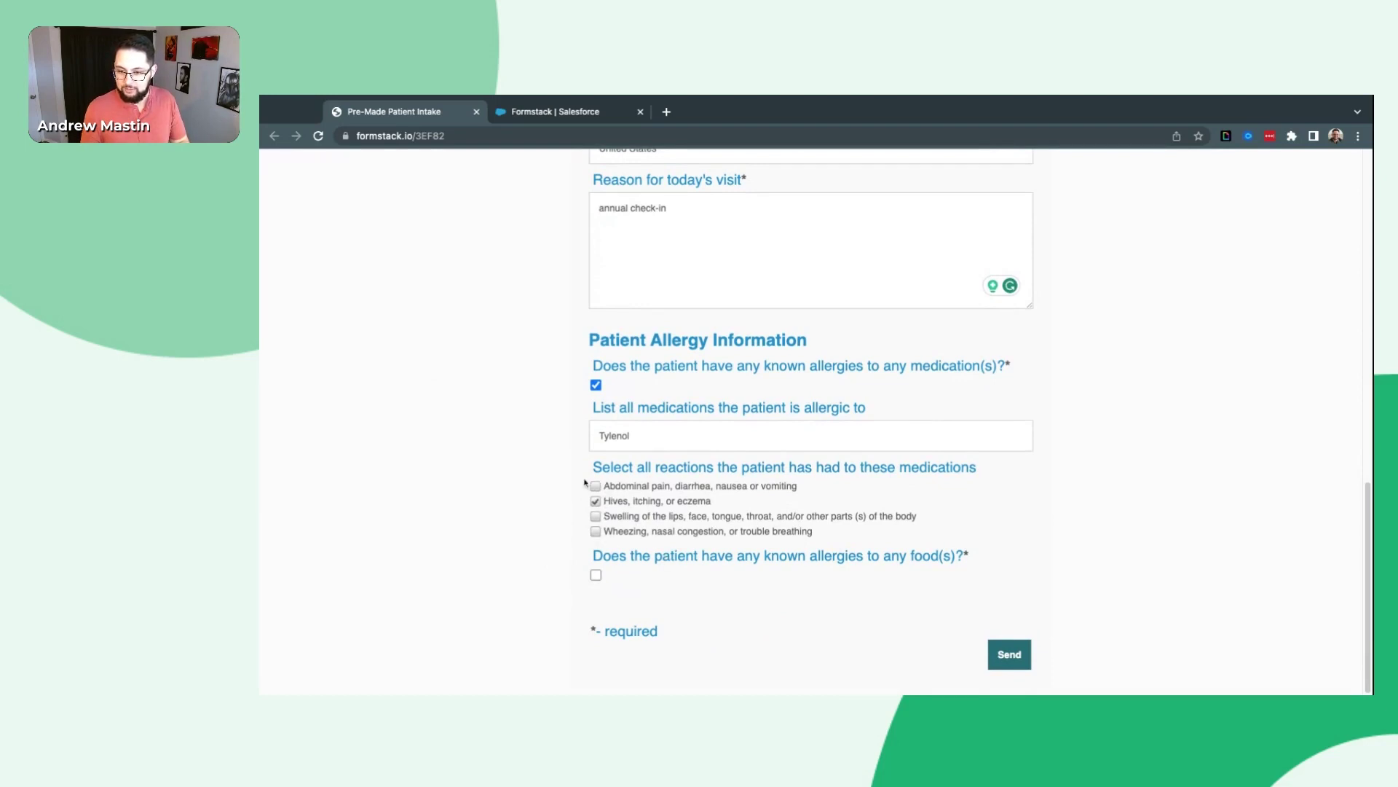
left_click(597, 487)
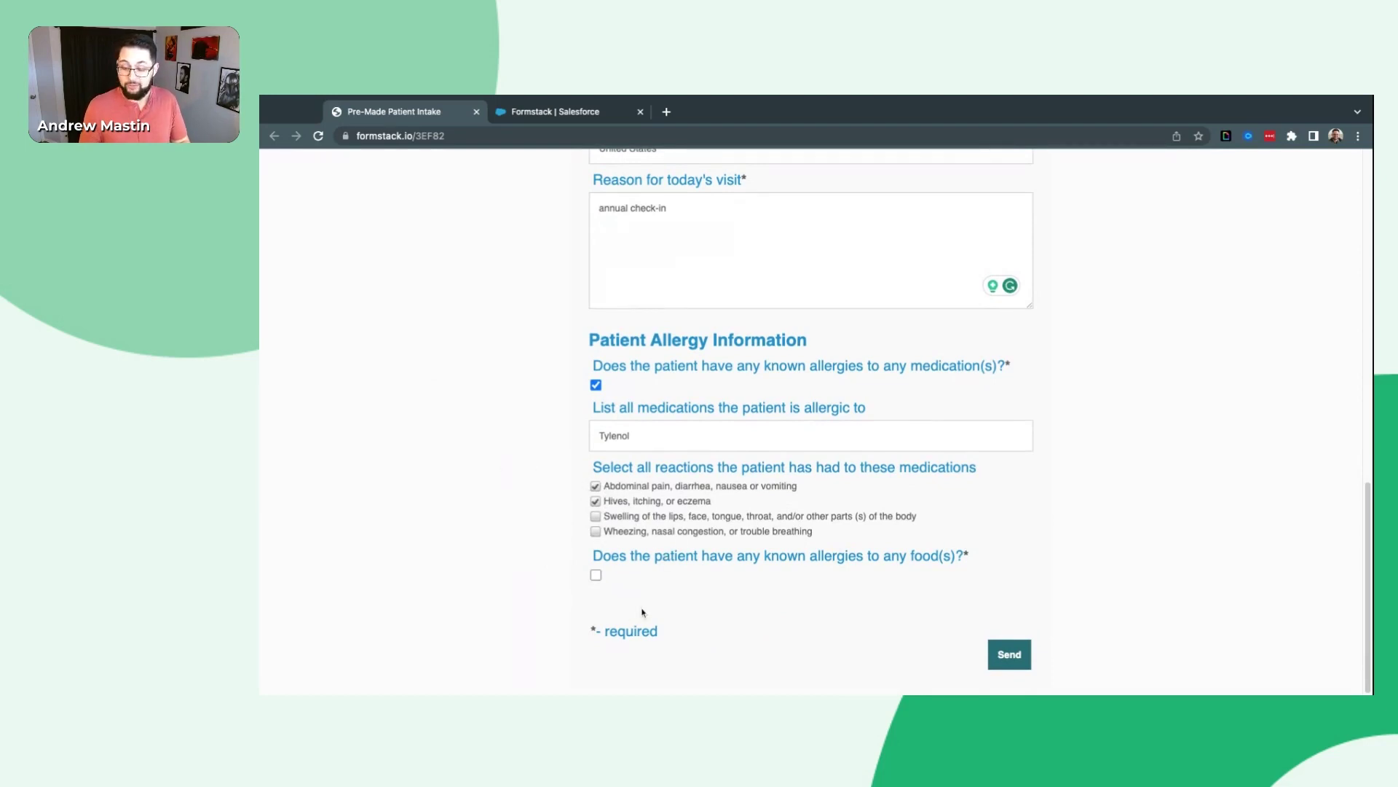
- Indicate that the patient has known food allergies and list "tree nuts" as the food
left_click(596, 576)
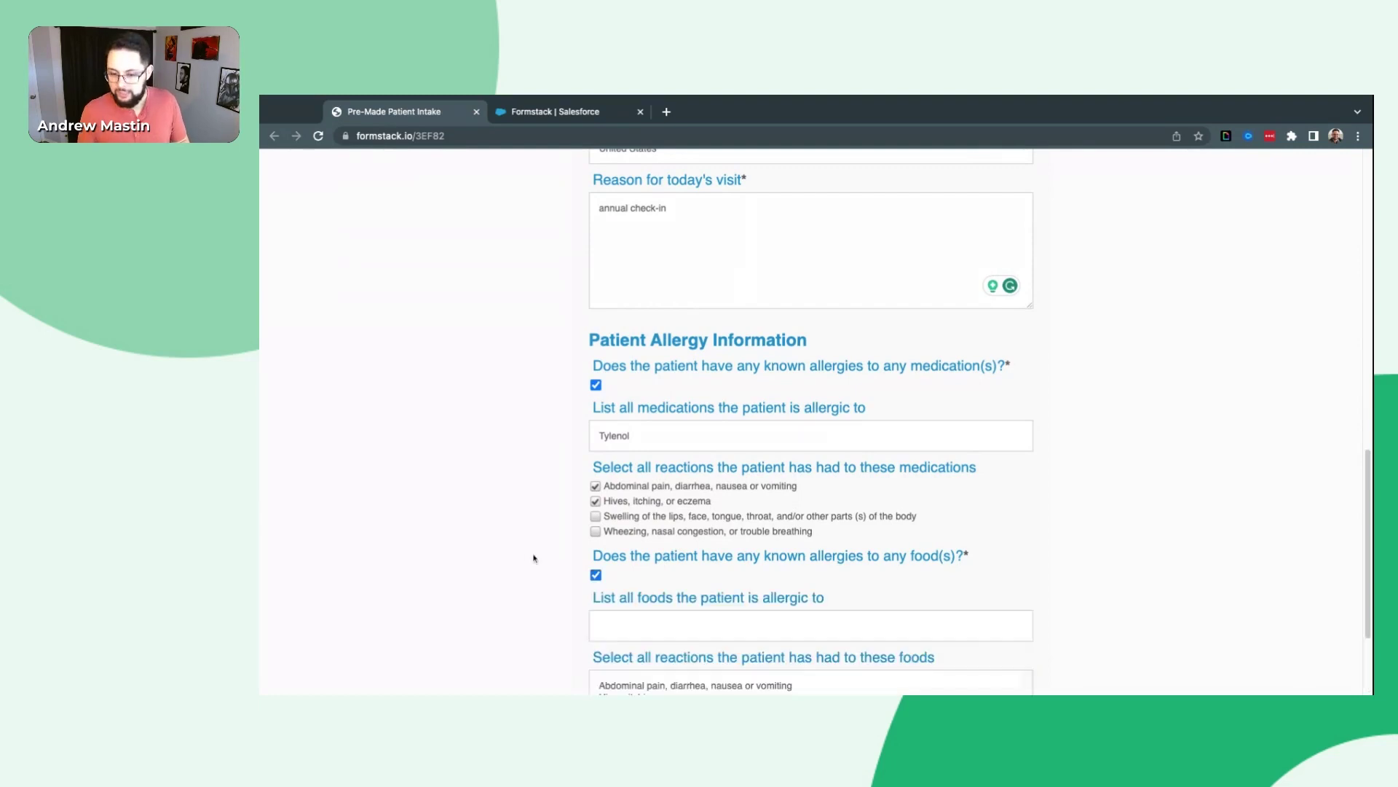
scroll(530, 558, "down", 2)
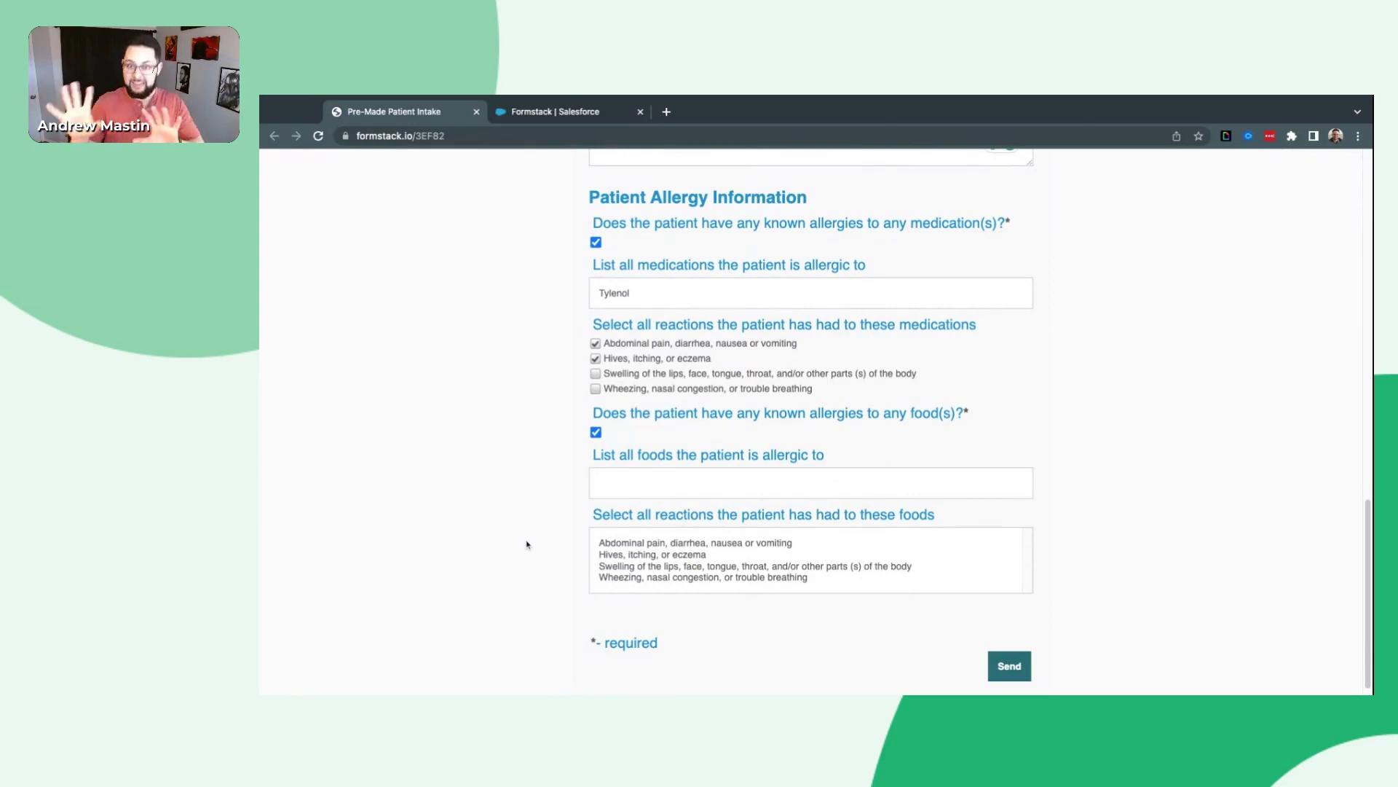
left_click(701, 479)
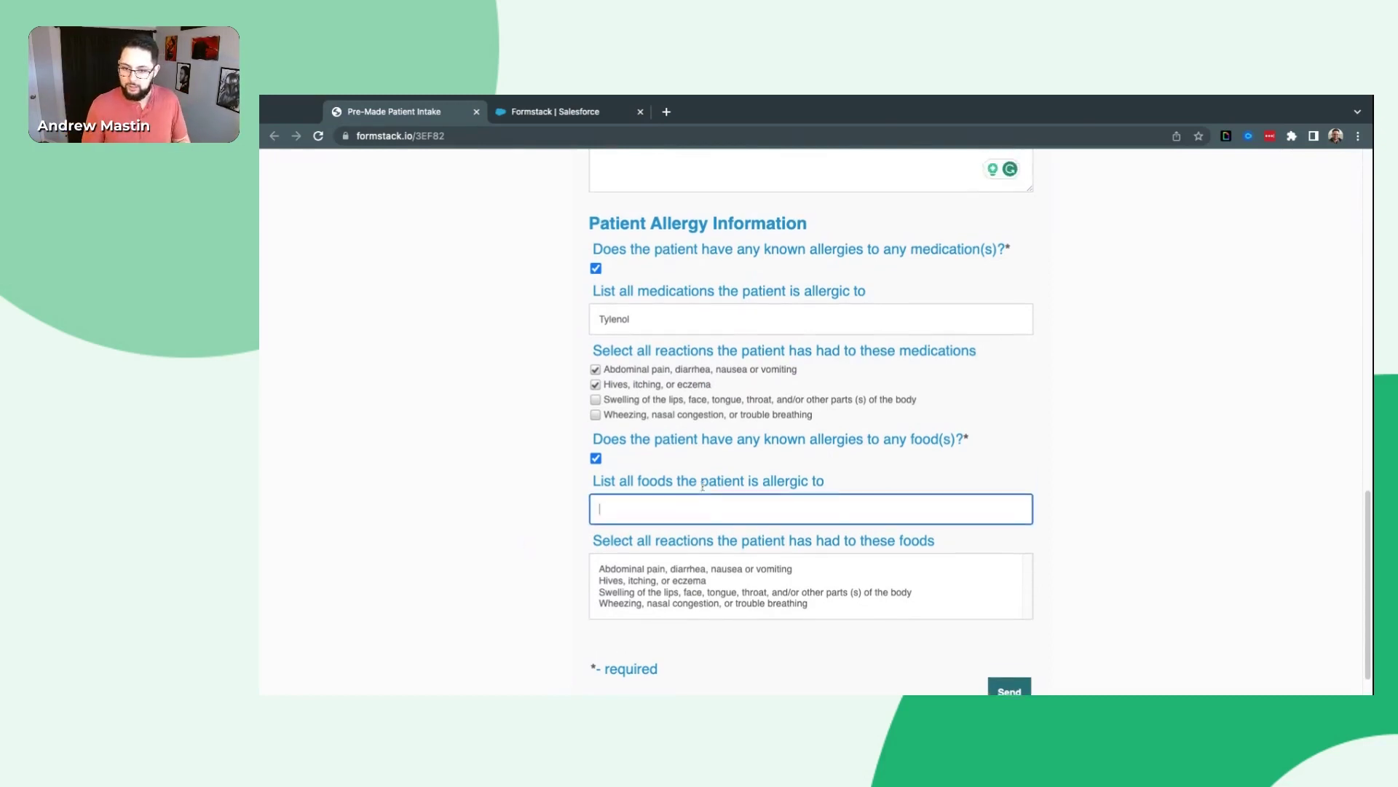
type("tree nuts")
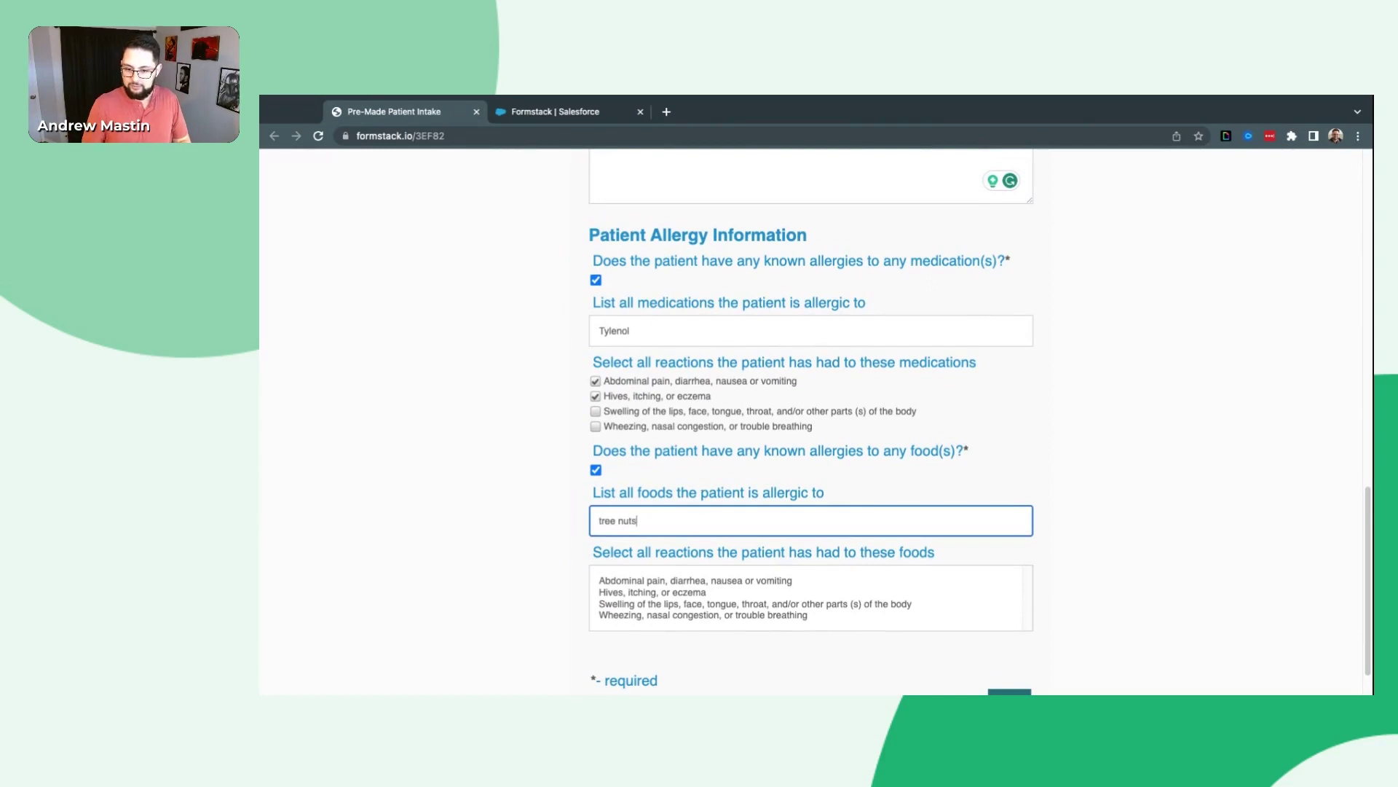
- Select both the swelling of lips, face, tongue, throat option and the wheezing, nasal congestion, or trouble breathing option as food reactions
scroll(747, 604, "down", 2)
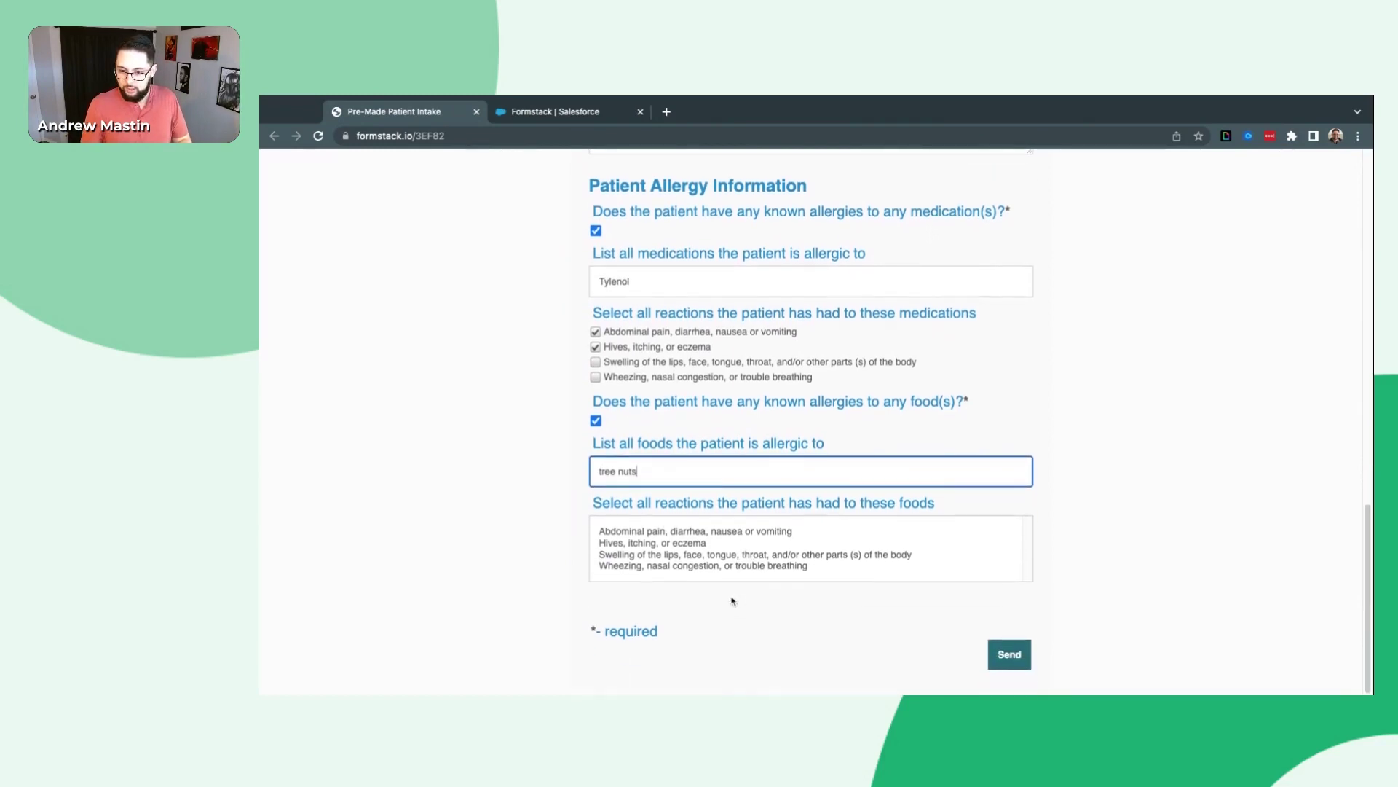
left_click(806, 557)
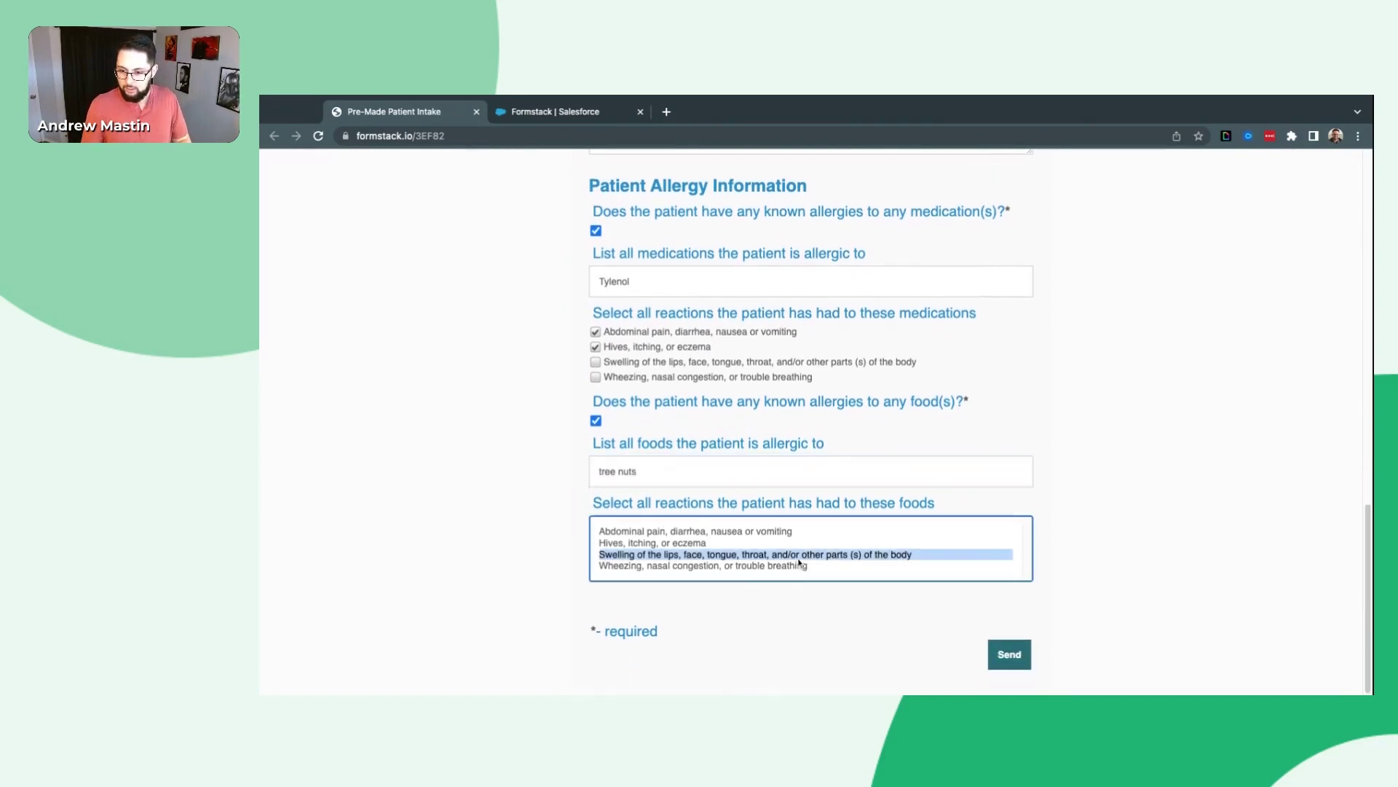
left_click(742, 567)
left_click(738, 559, "super")
left_click(512, 519)
- Review all entries in the completed intake form, from the contact information through the allergy answers
scroll(512, 519, "up", 1)
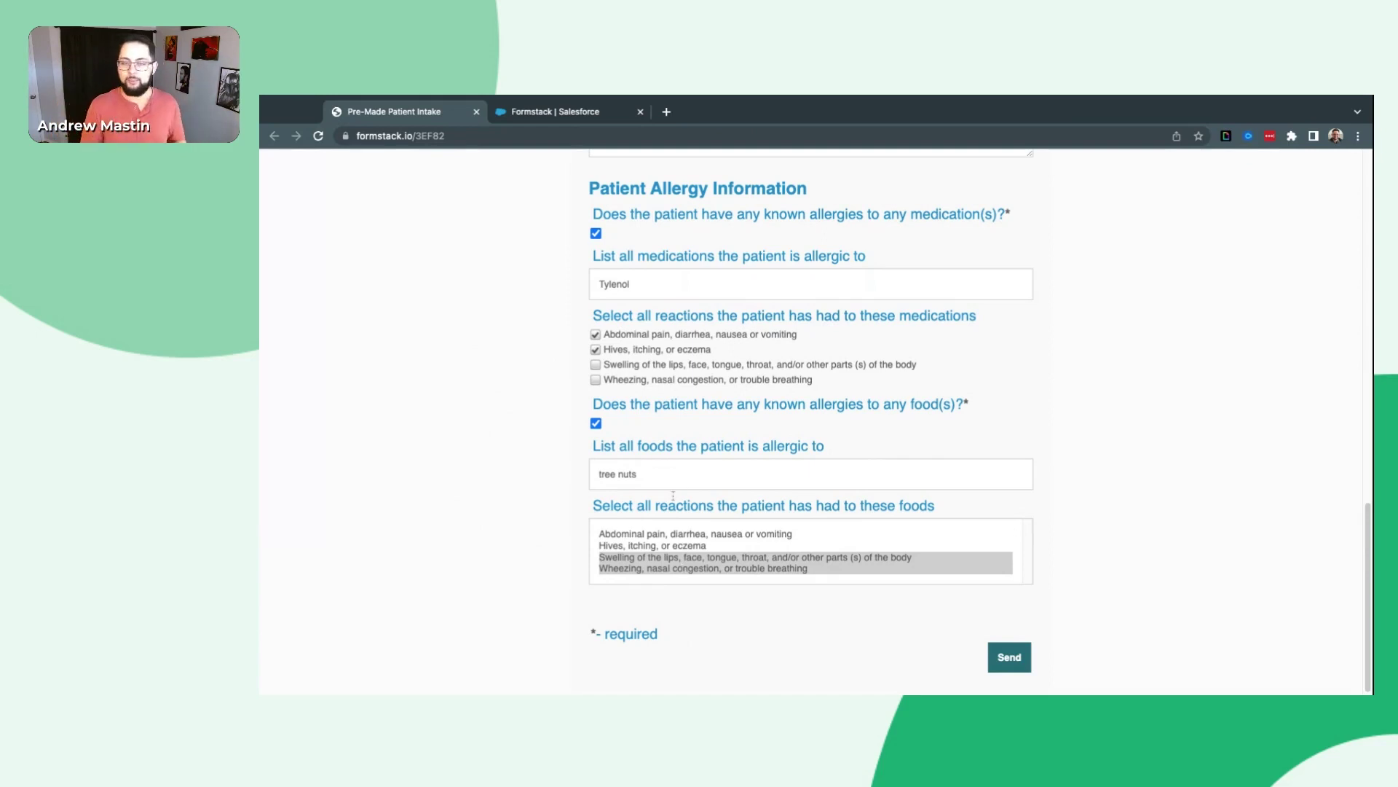
scroll(528, 521, "up", 6)
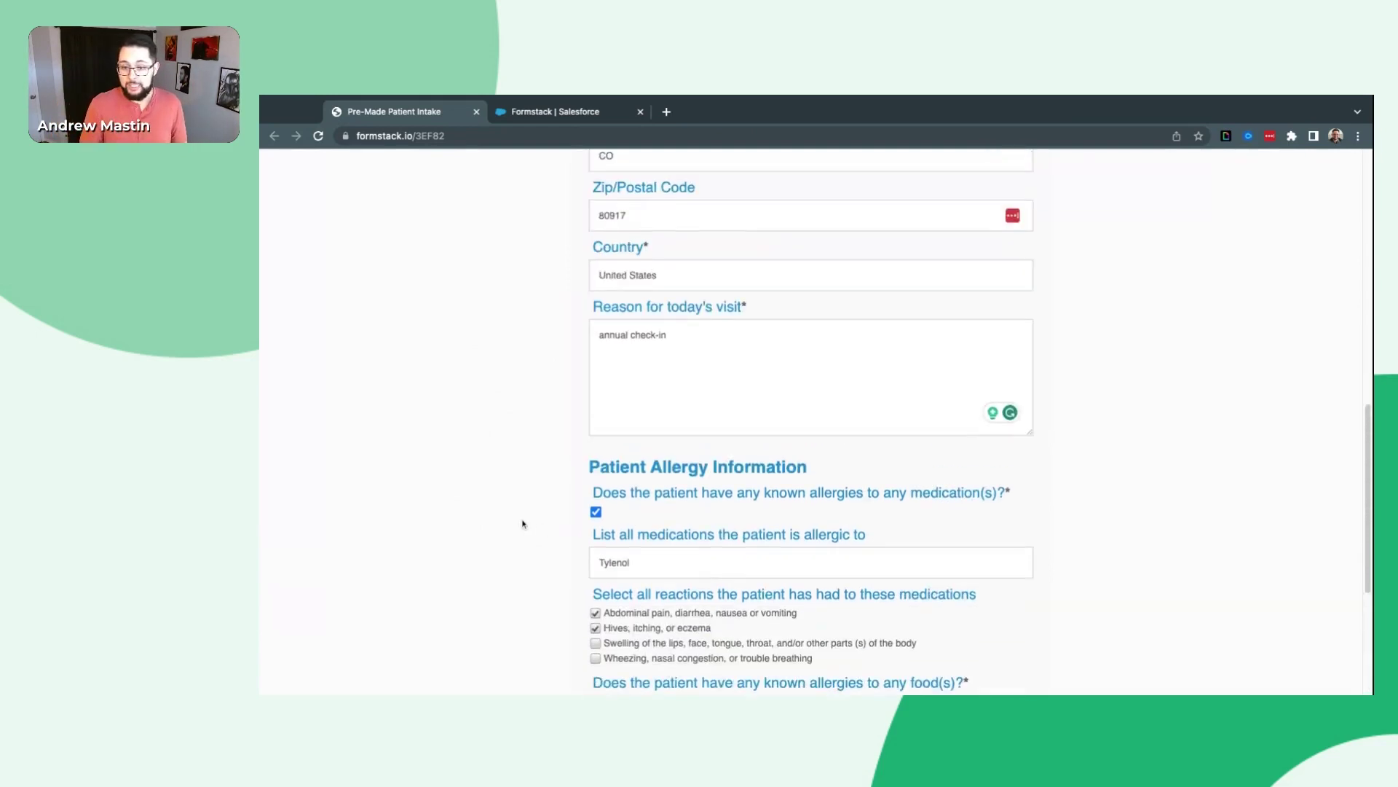
scroll(523, 518, "up", 7)
scroll(523, 518, "down", 12)
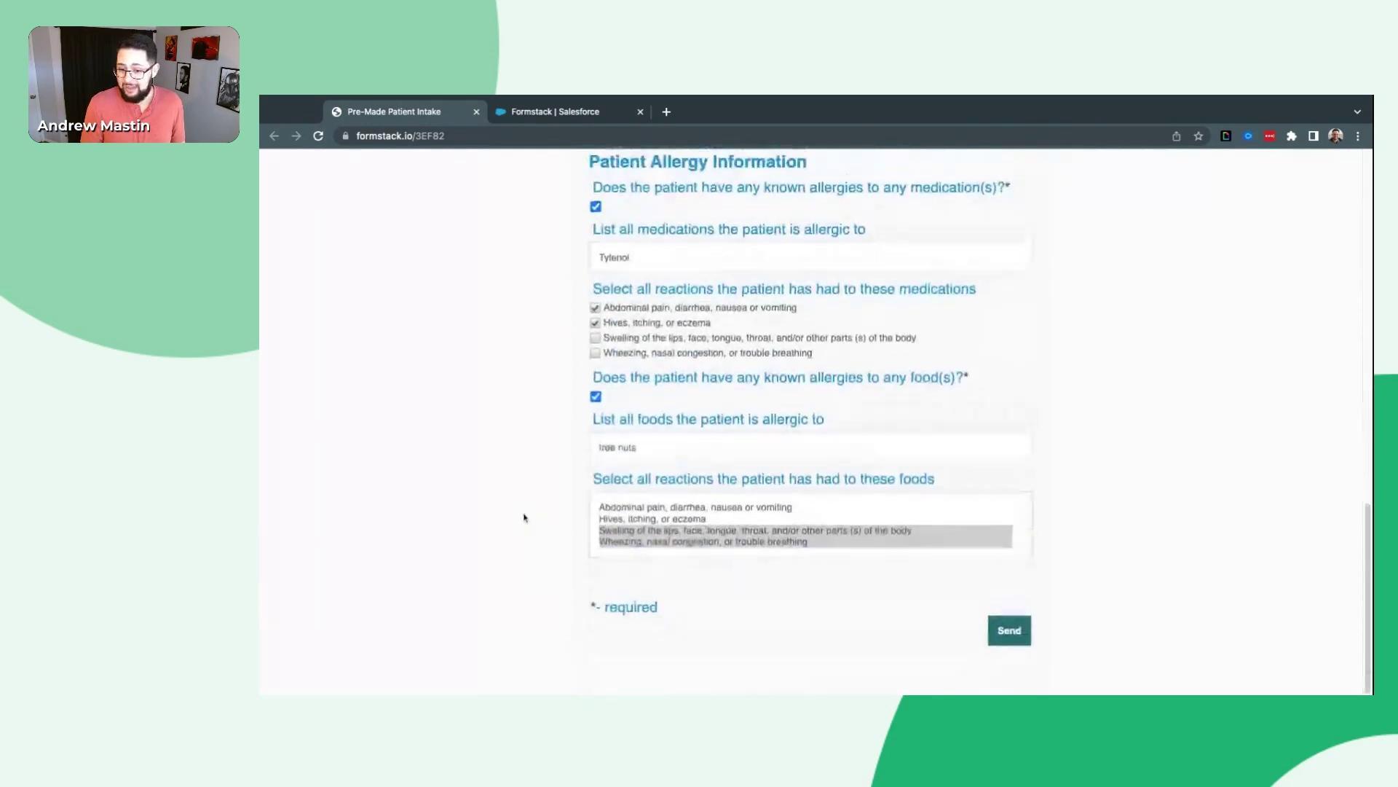
scroll(581, 459, "up", 12)
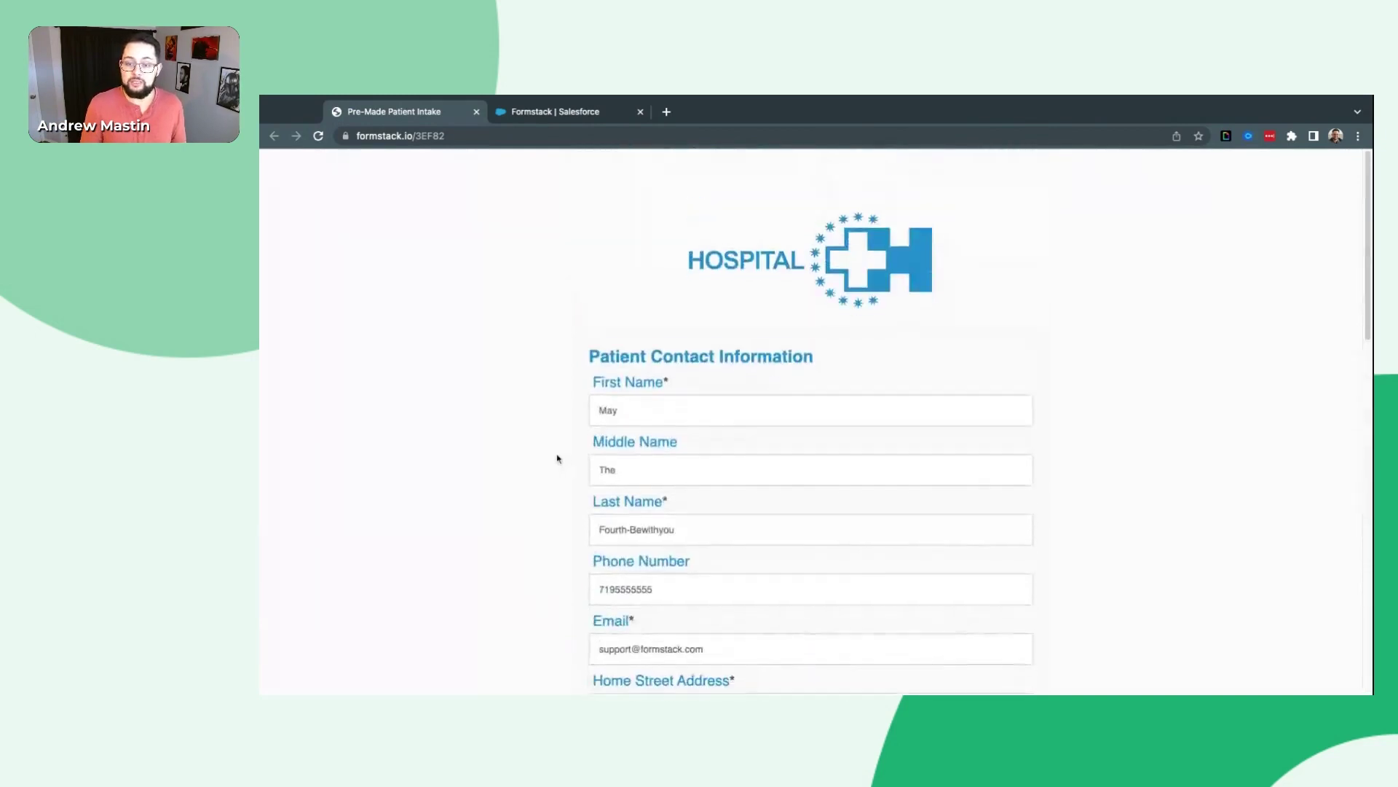
scroll(524, 459, "down", 1)
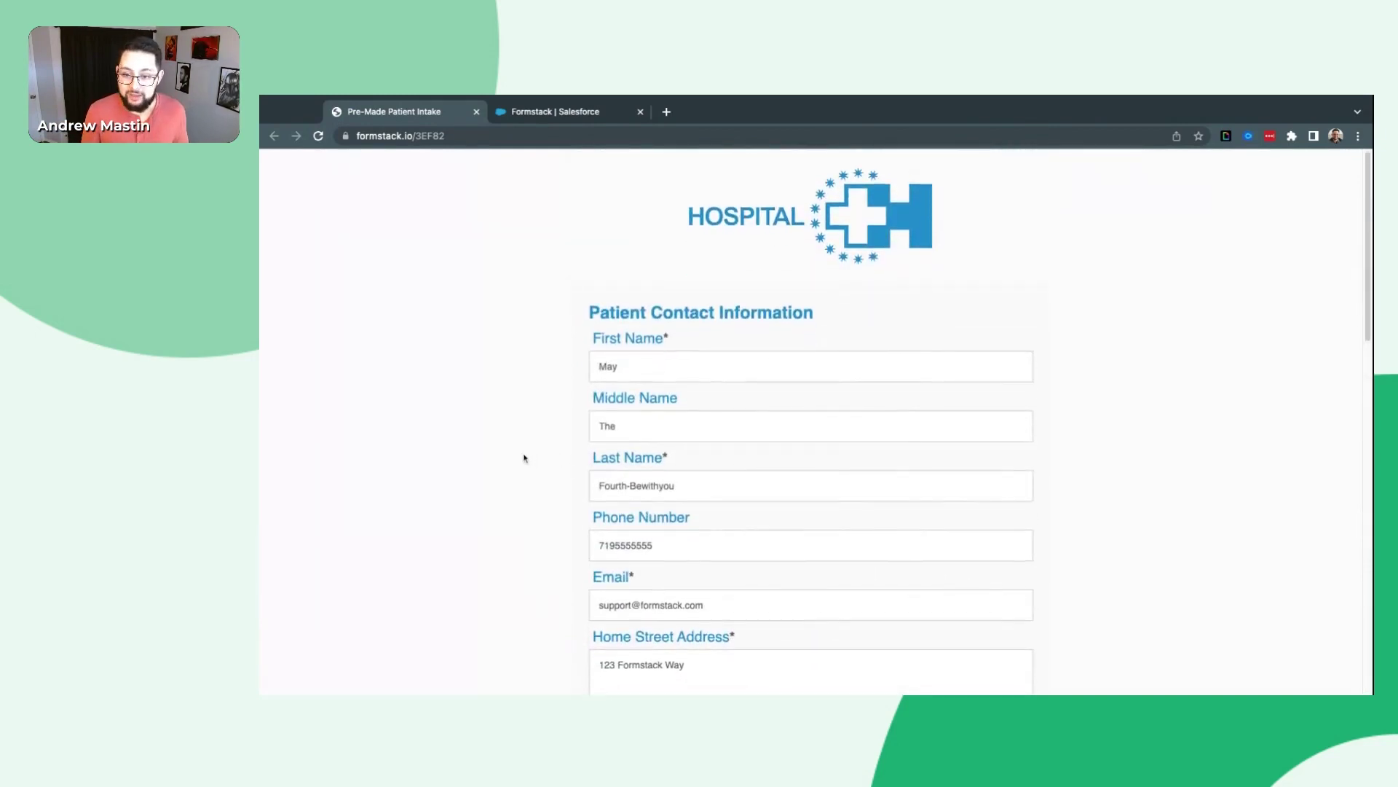
scroll(523, 457, "down", 12)
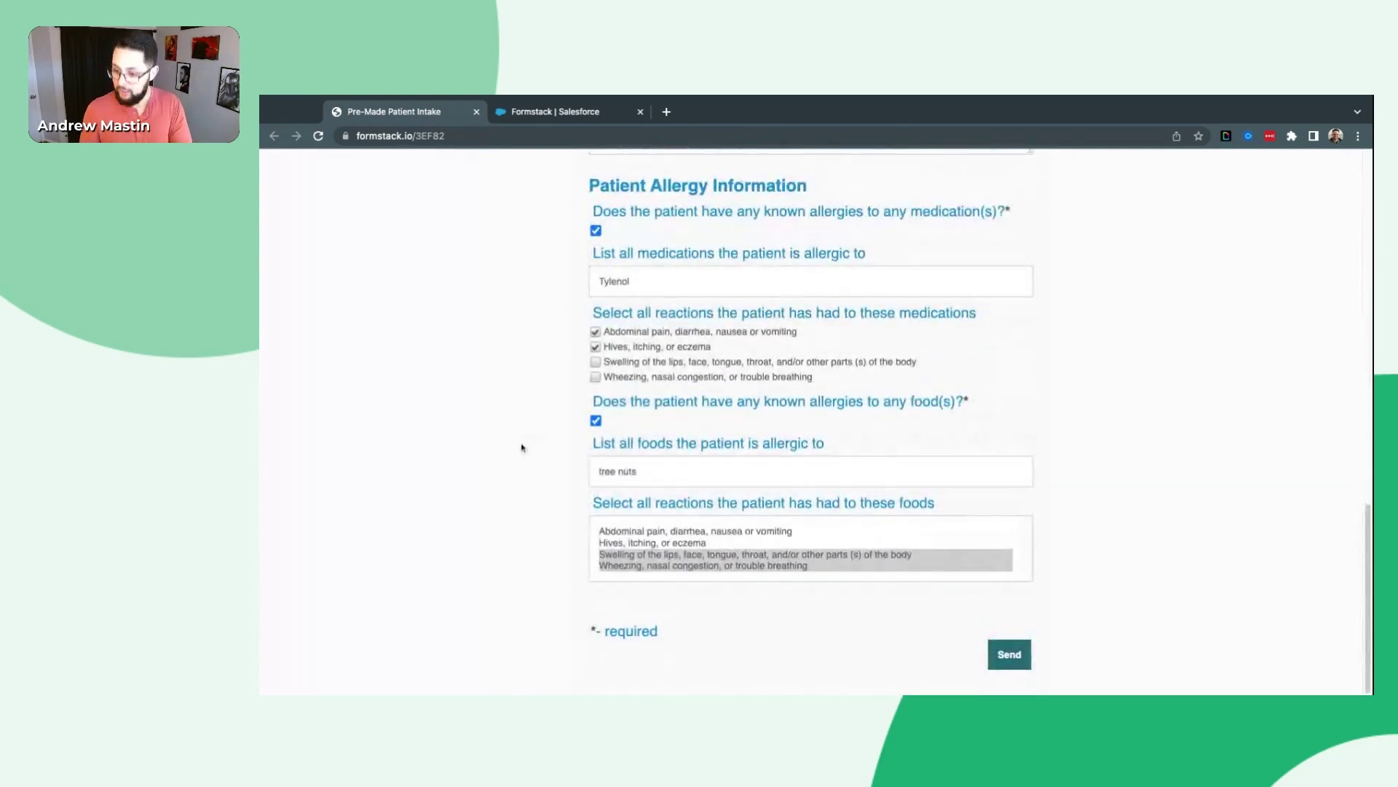
- Submit the completed patient intake form and highlight the text of the submission message
left_click(1002, 645)
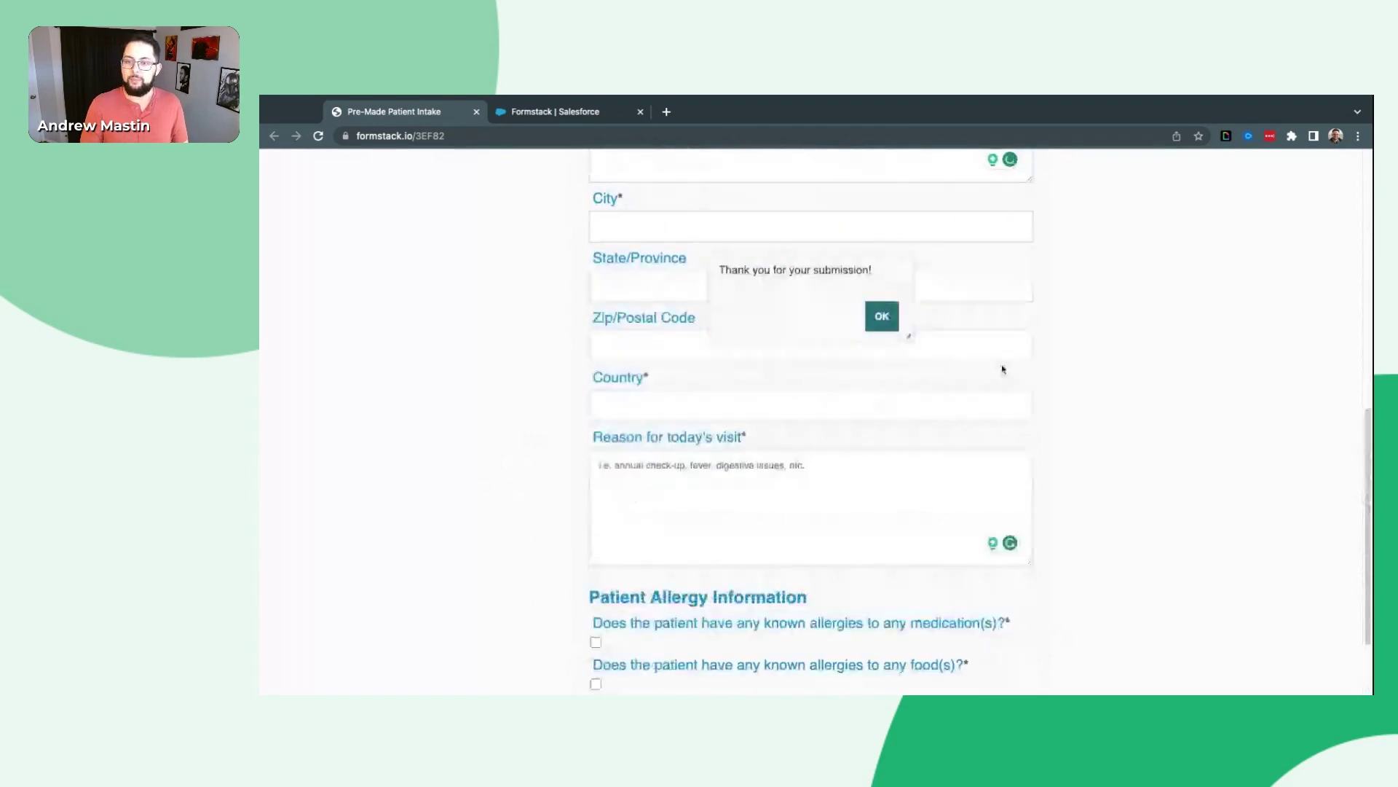
triple_click(882, 275)
left_click_drag(882, 275, 722, 268)
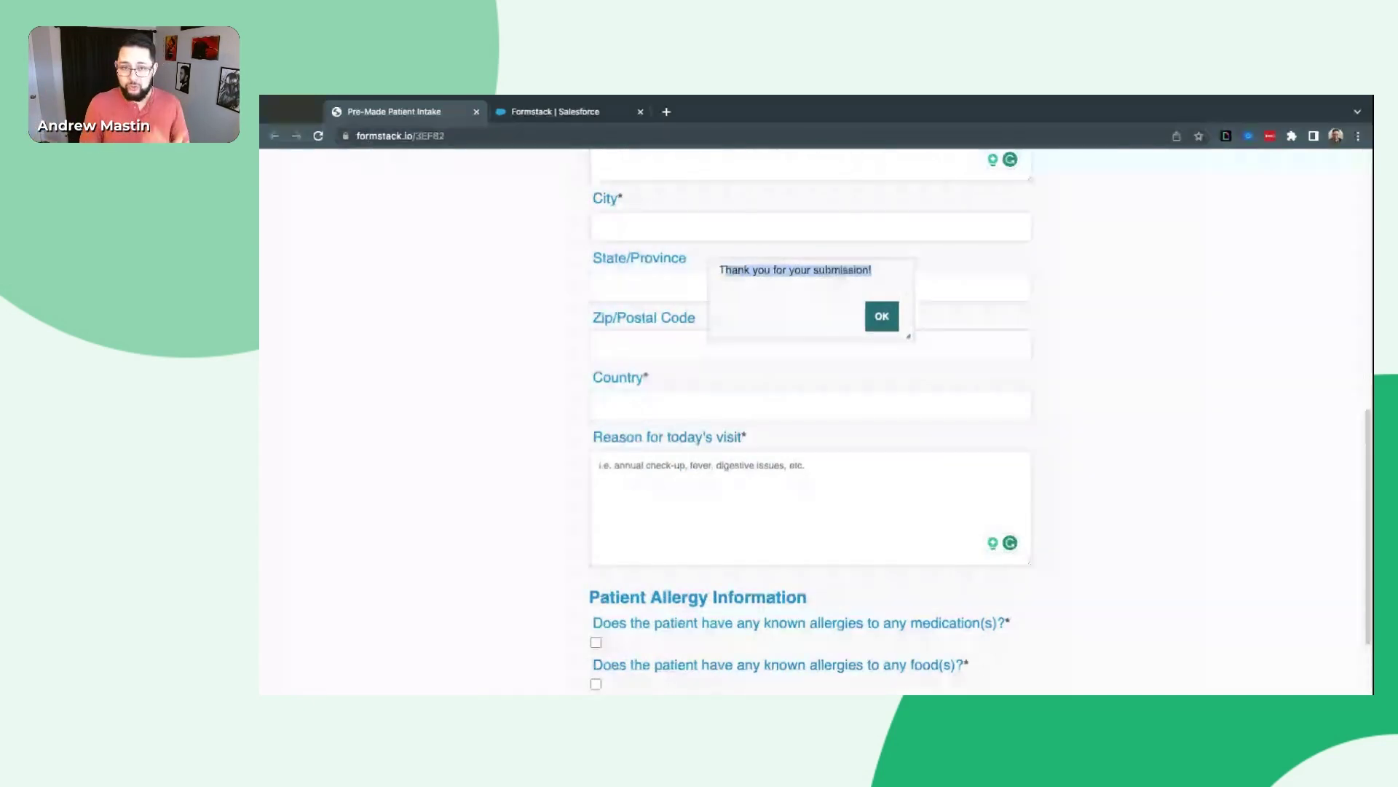
- Dismiss the message shown after submitting the patient intake form
left_click(769, 304)
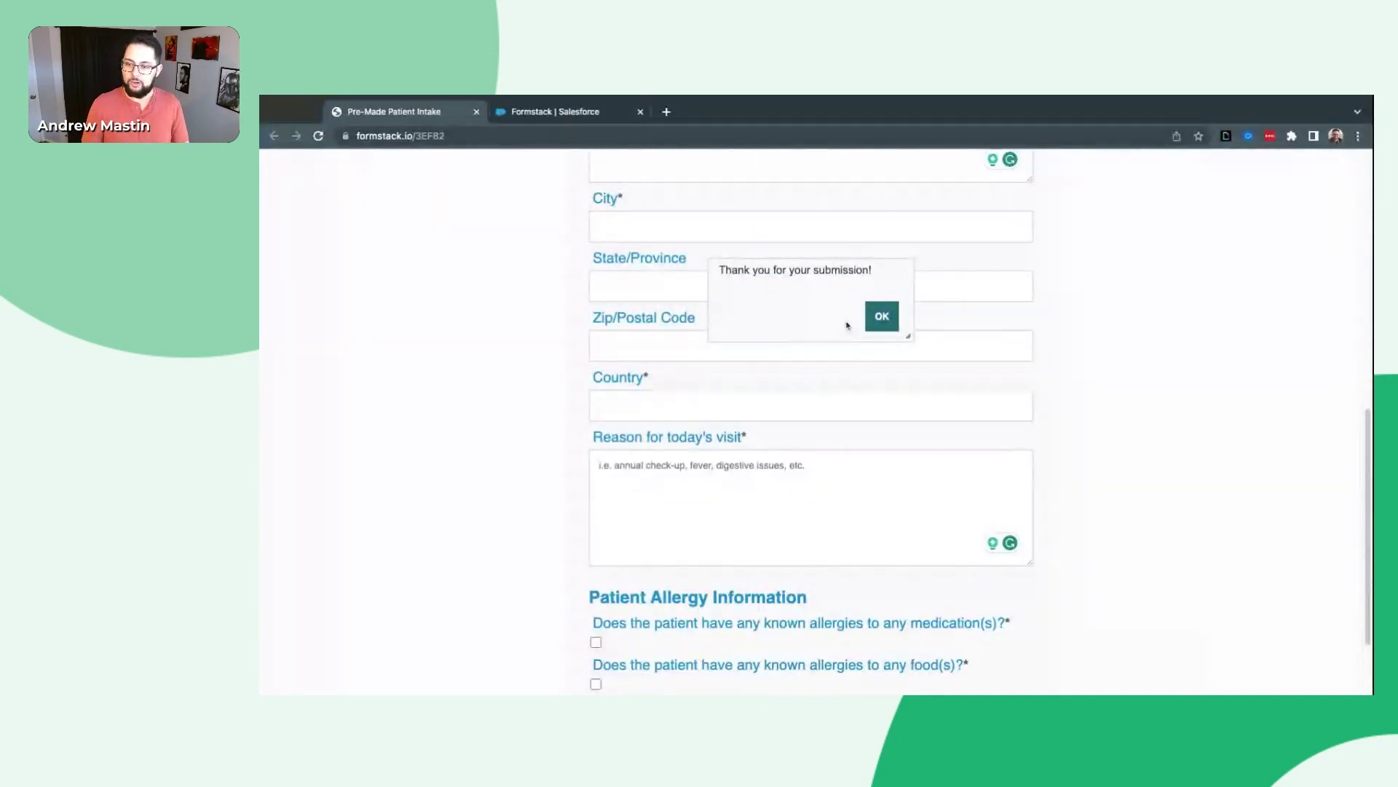
left_click(882, 316)
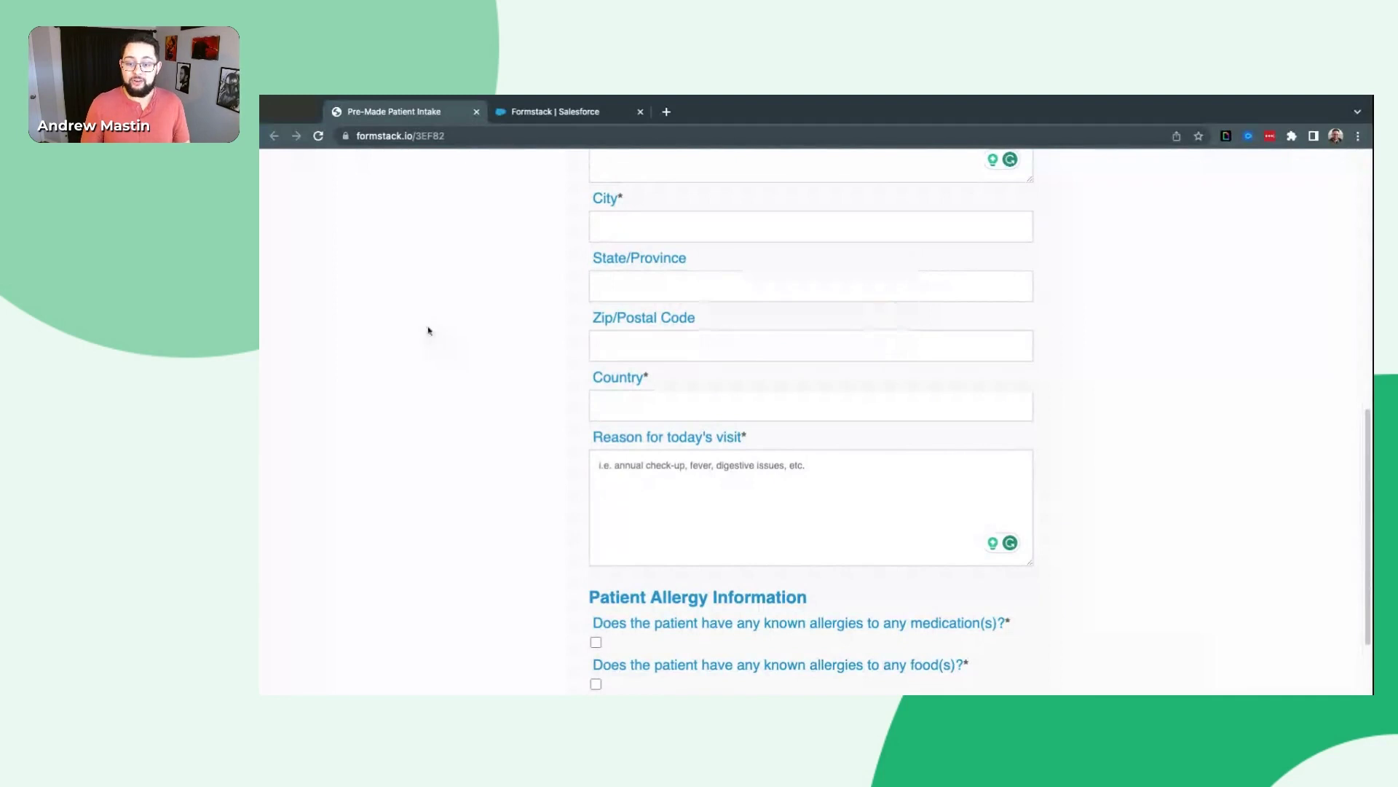
scroll(431, 328, "down", 3)
left_click(753, 394)
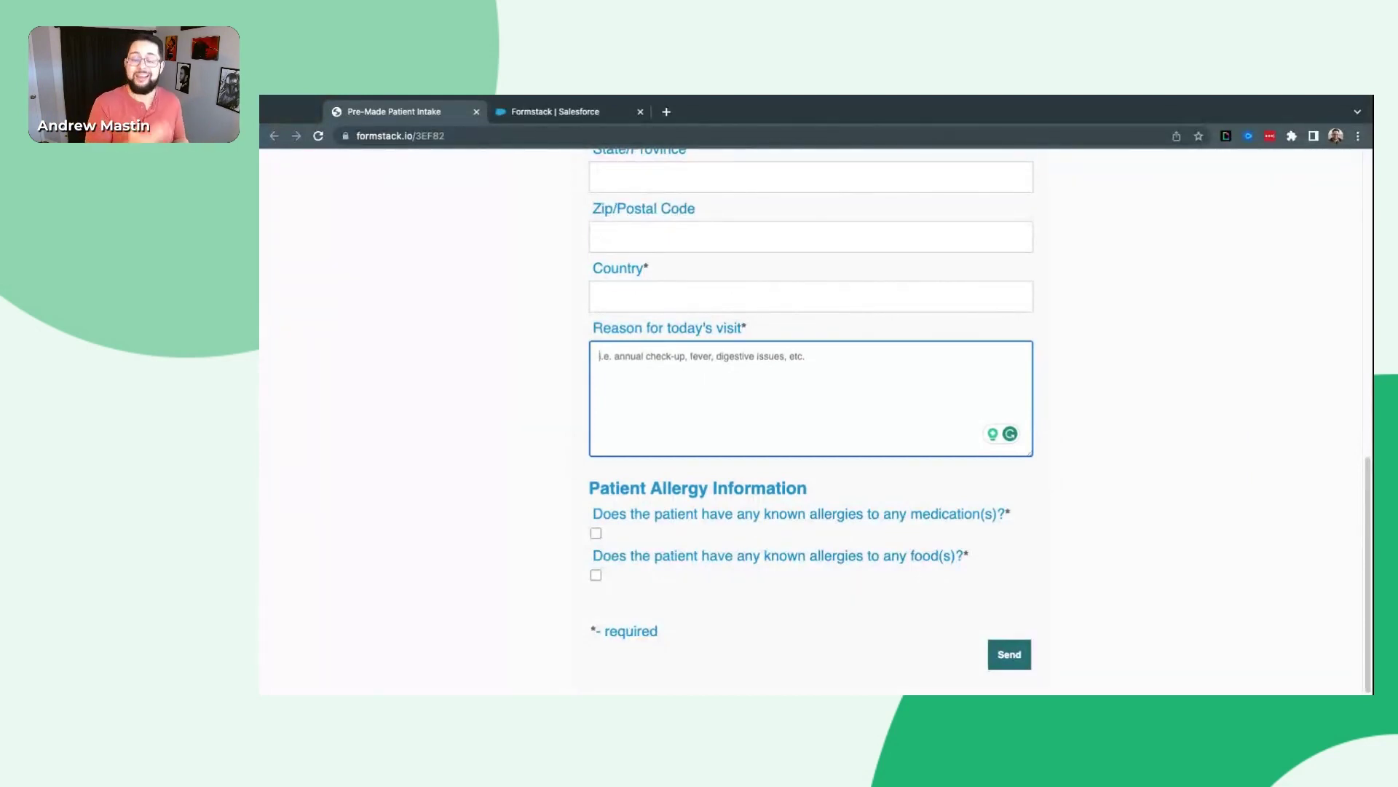
left_click(514, 340)
scroll(529, 340, "up", 1)
scroll(528, 340, "up", 2)
scroll(528, 337, "down", 1)
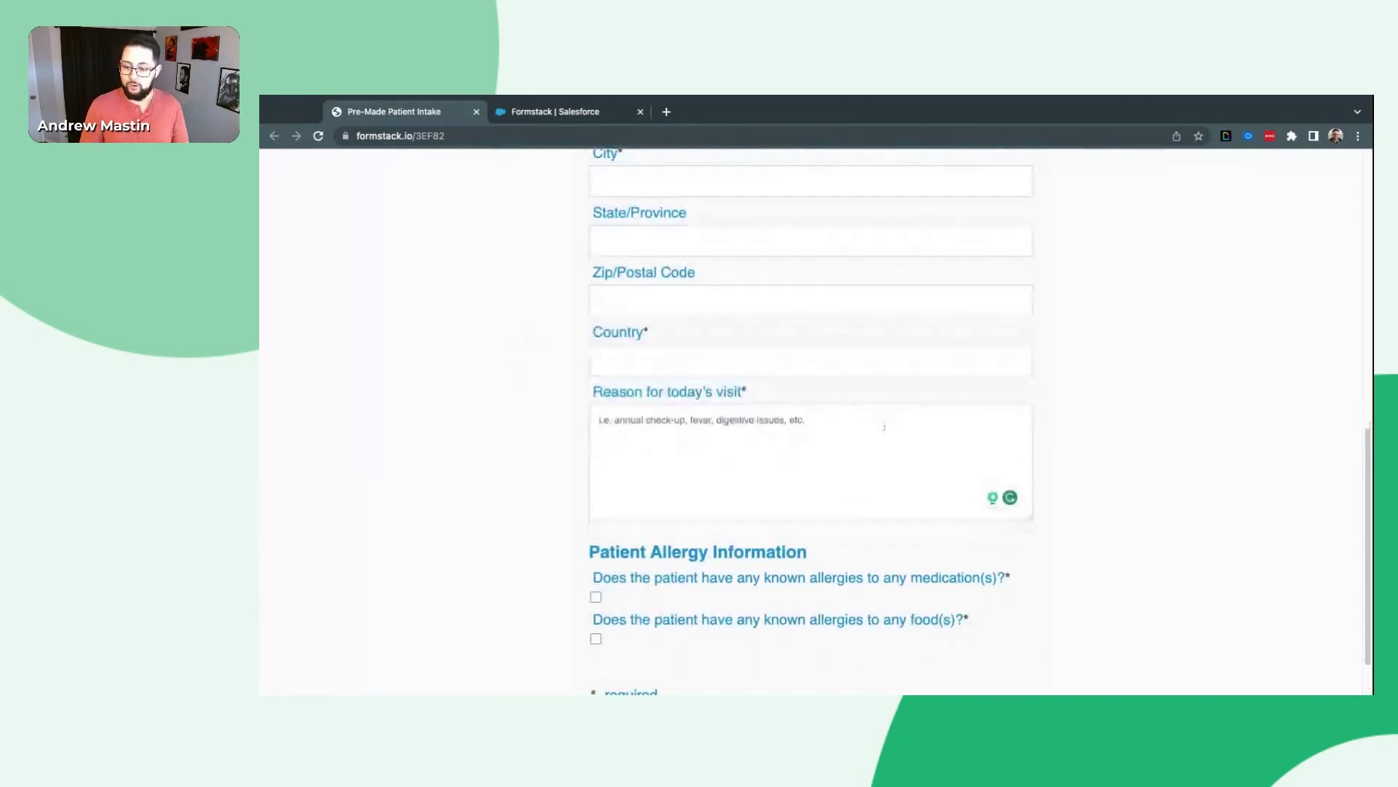
scroll(884, 427, "down", 2)
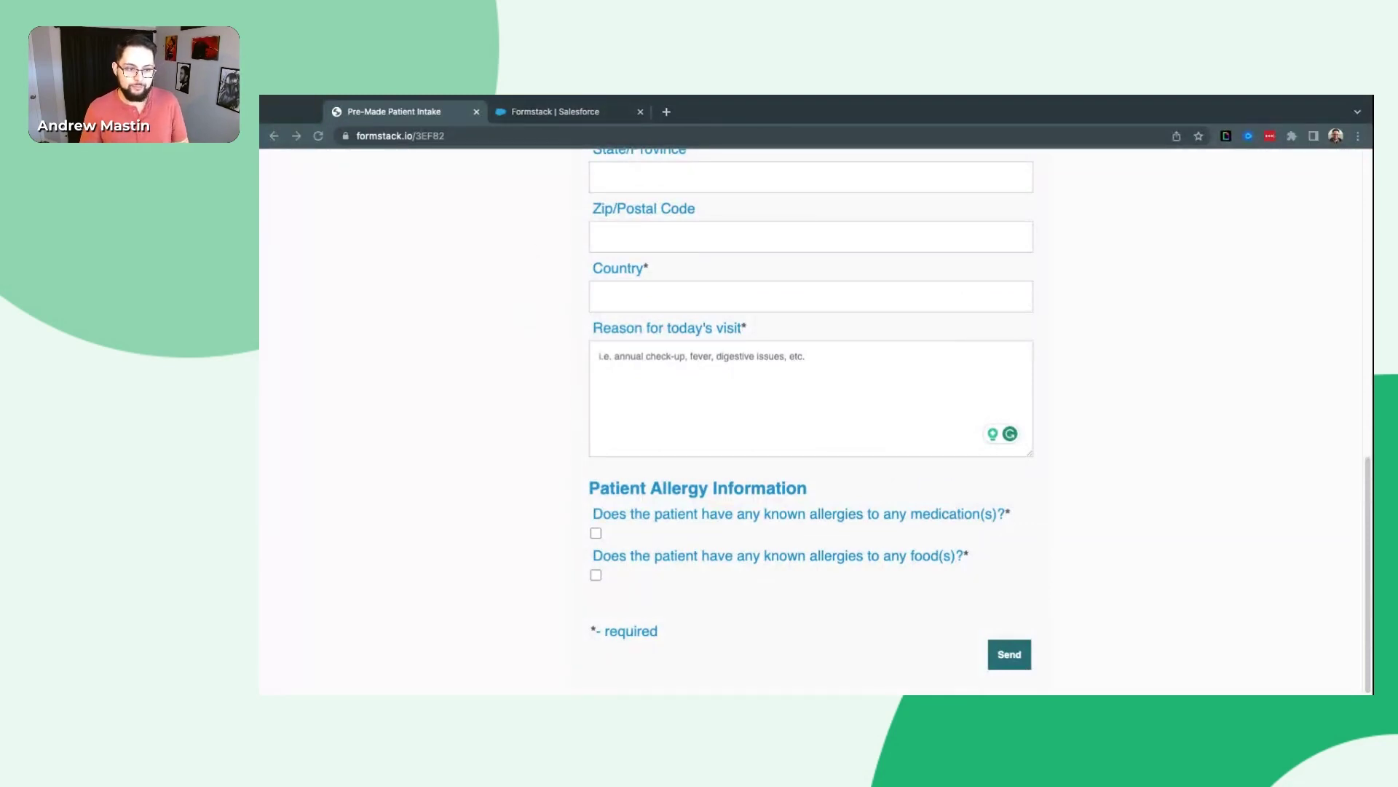
- Switch to Formstack in Salesforce, search the available apps and items for "formstack", and close the app launcher
left_click(591, 117)
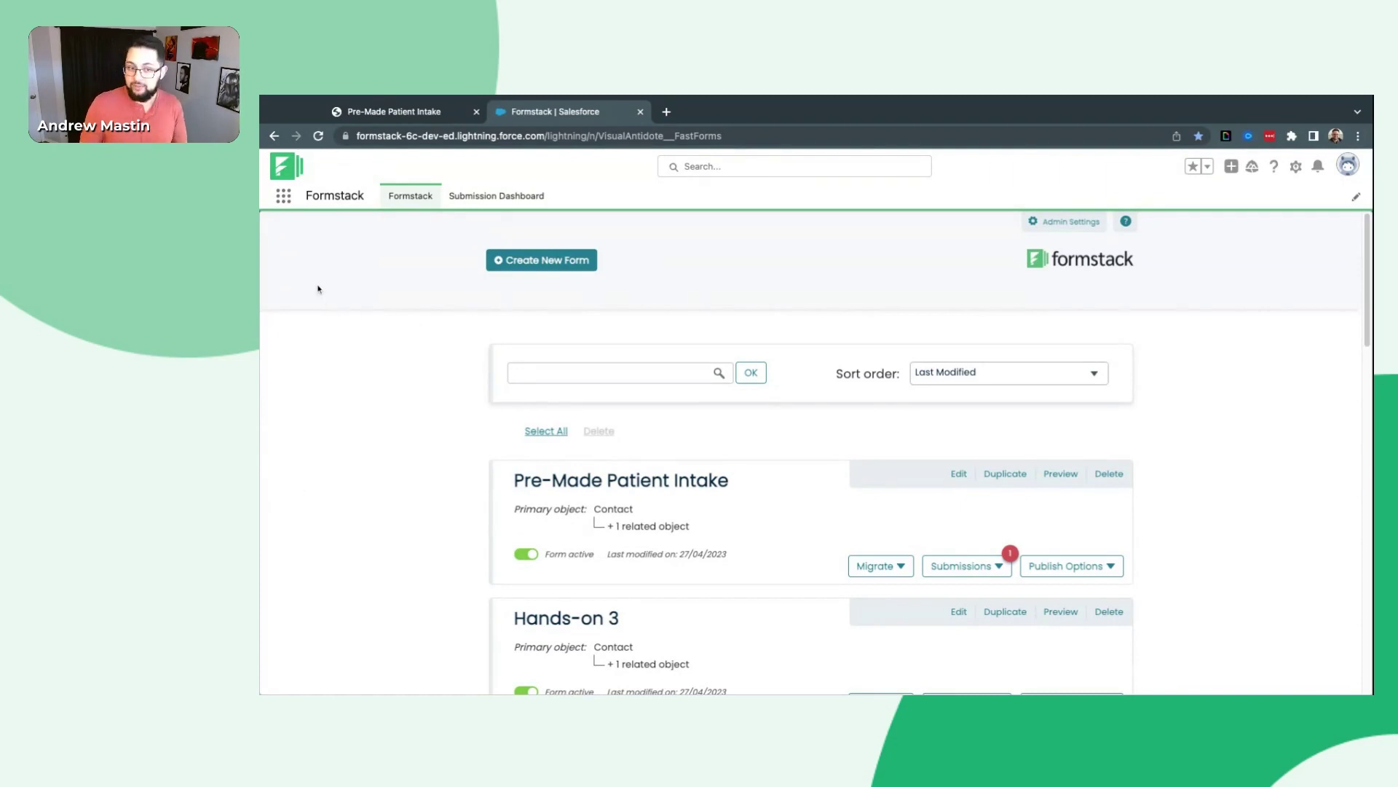
left_click(284, 196)
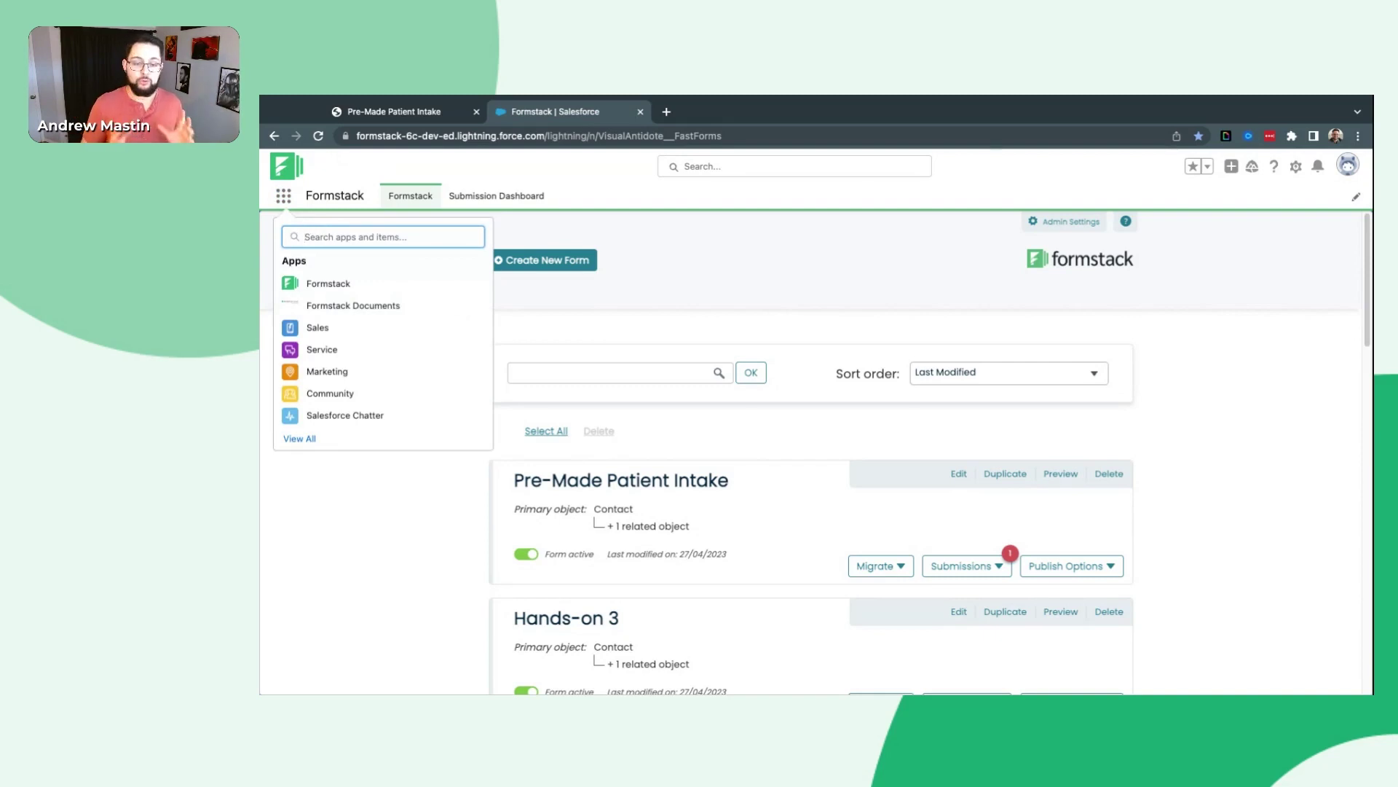
type("formstack")
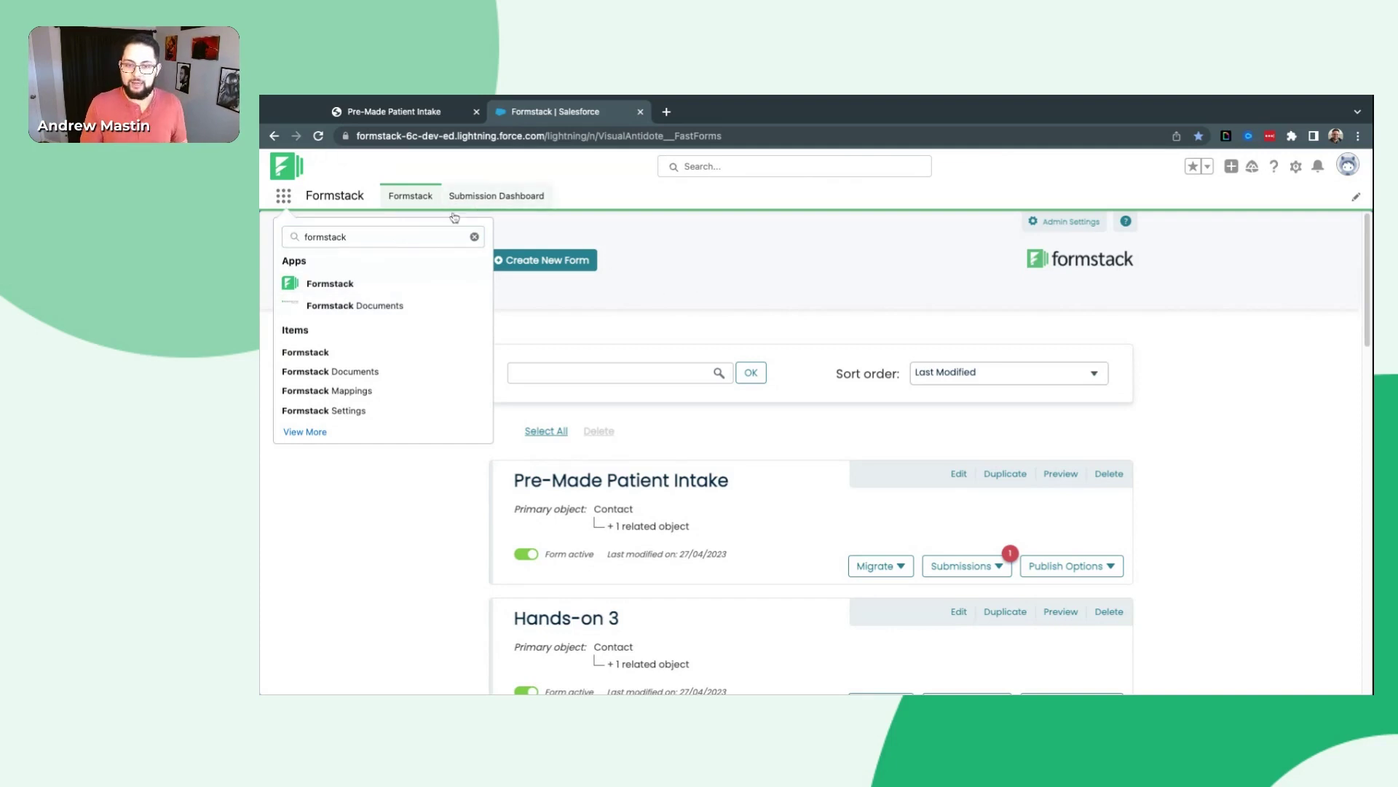
left_click(474, 237)
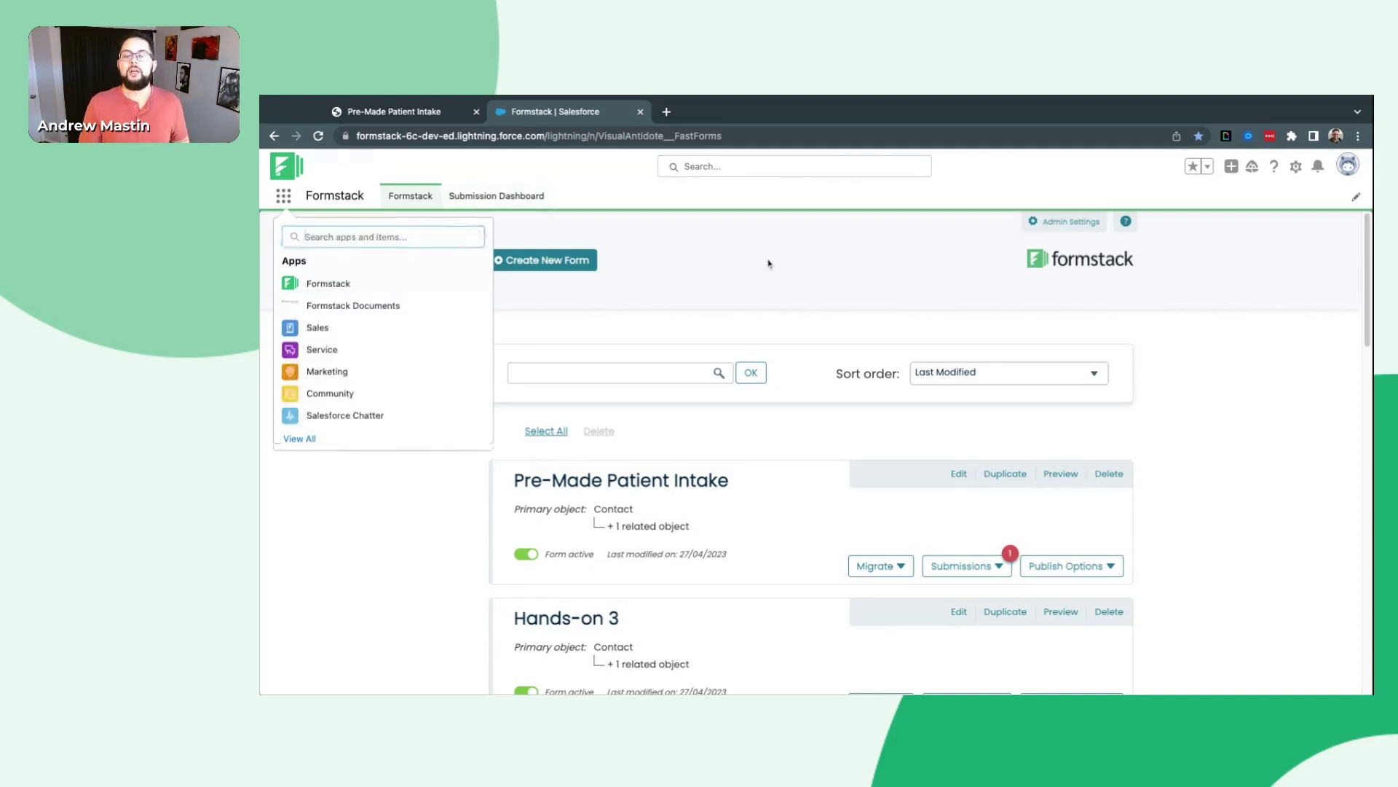
left_click(284, 198)
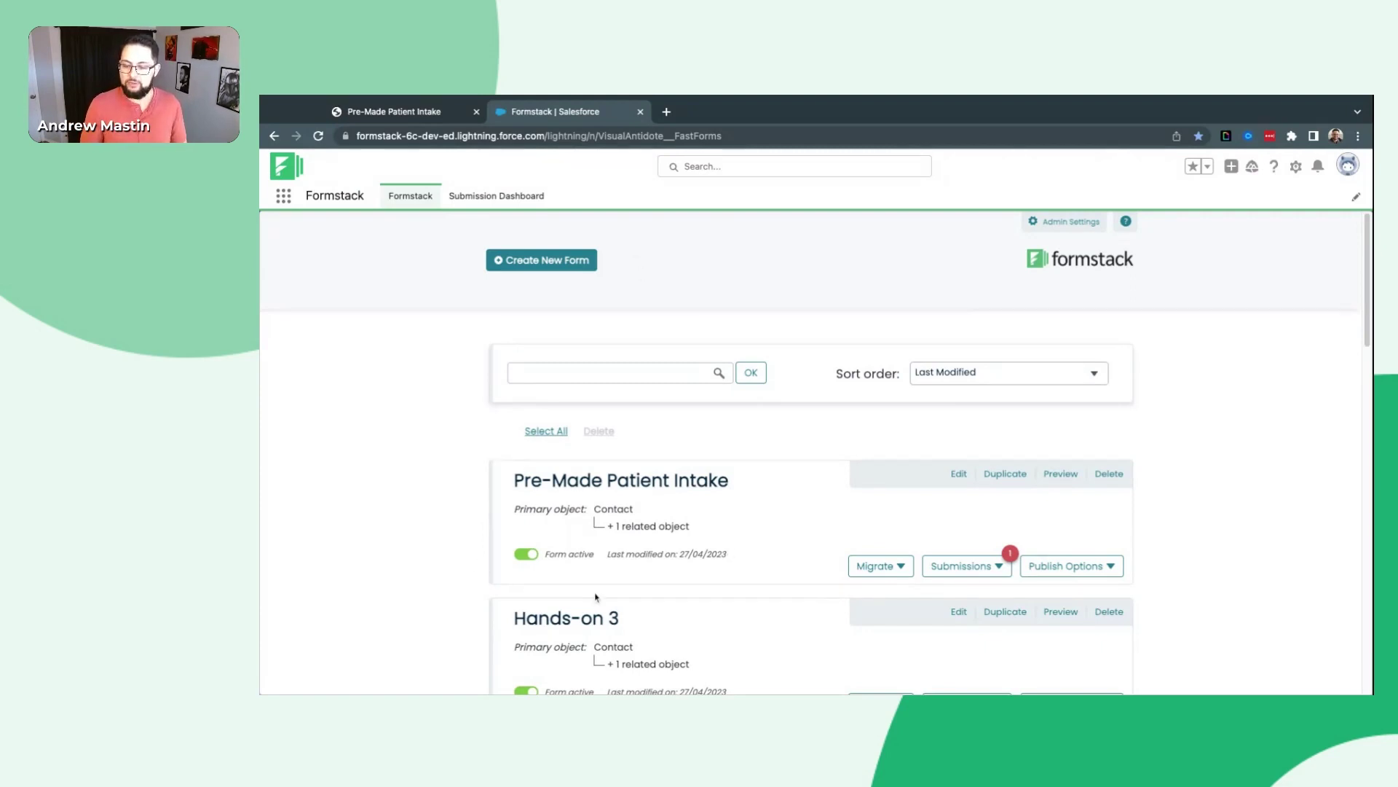
- Look through the existing forms, including Pre-Made Patient Intake, Hands-on 3, Student Camp Sign-up and Sample Web-To-Lead Form
scroll(651, 546, "down", 2)
scroll(655, 543, "down", 2)
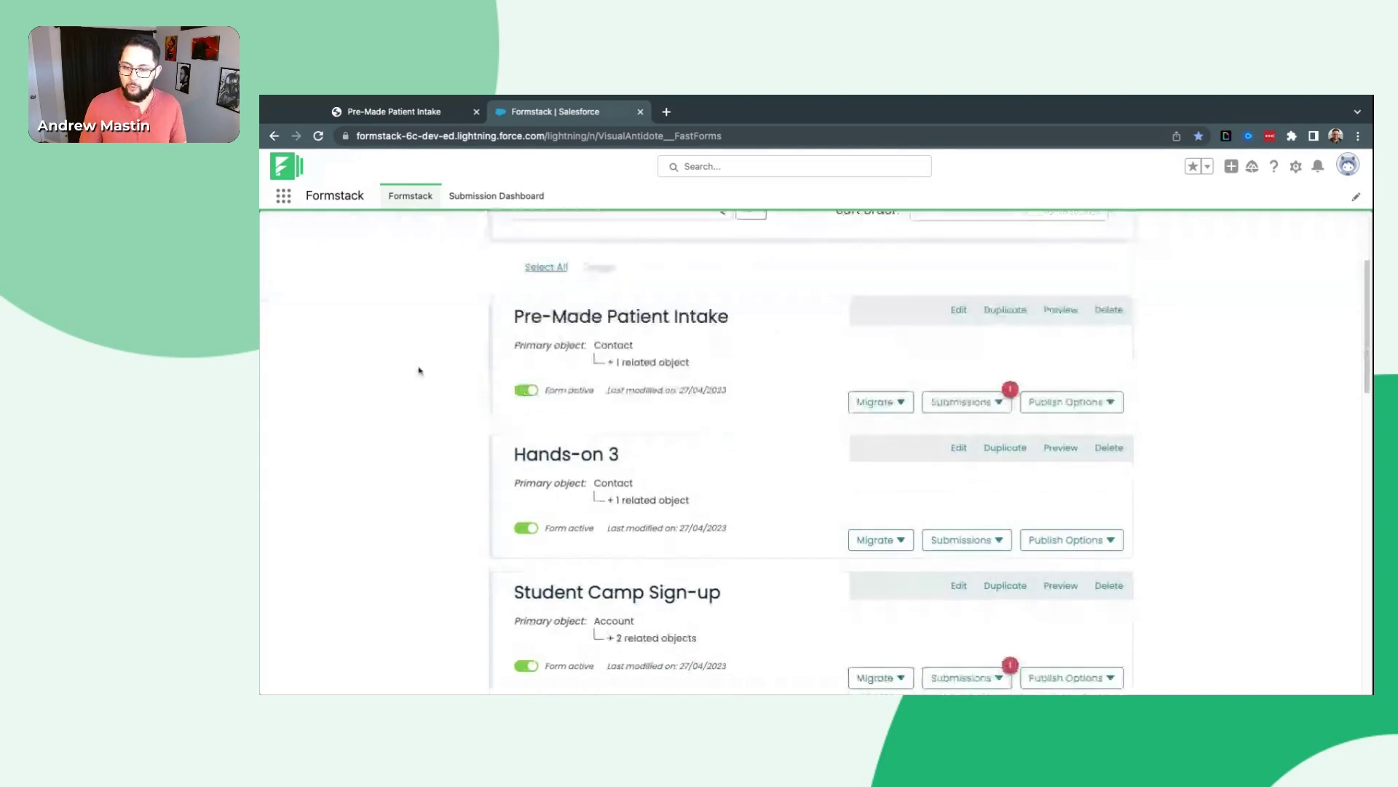
scroll(421, 367, "up", 3)
scroll(423, 369, "down", 5)
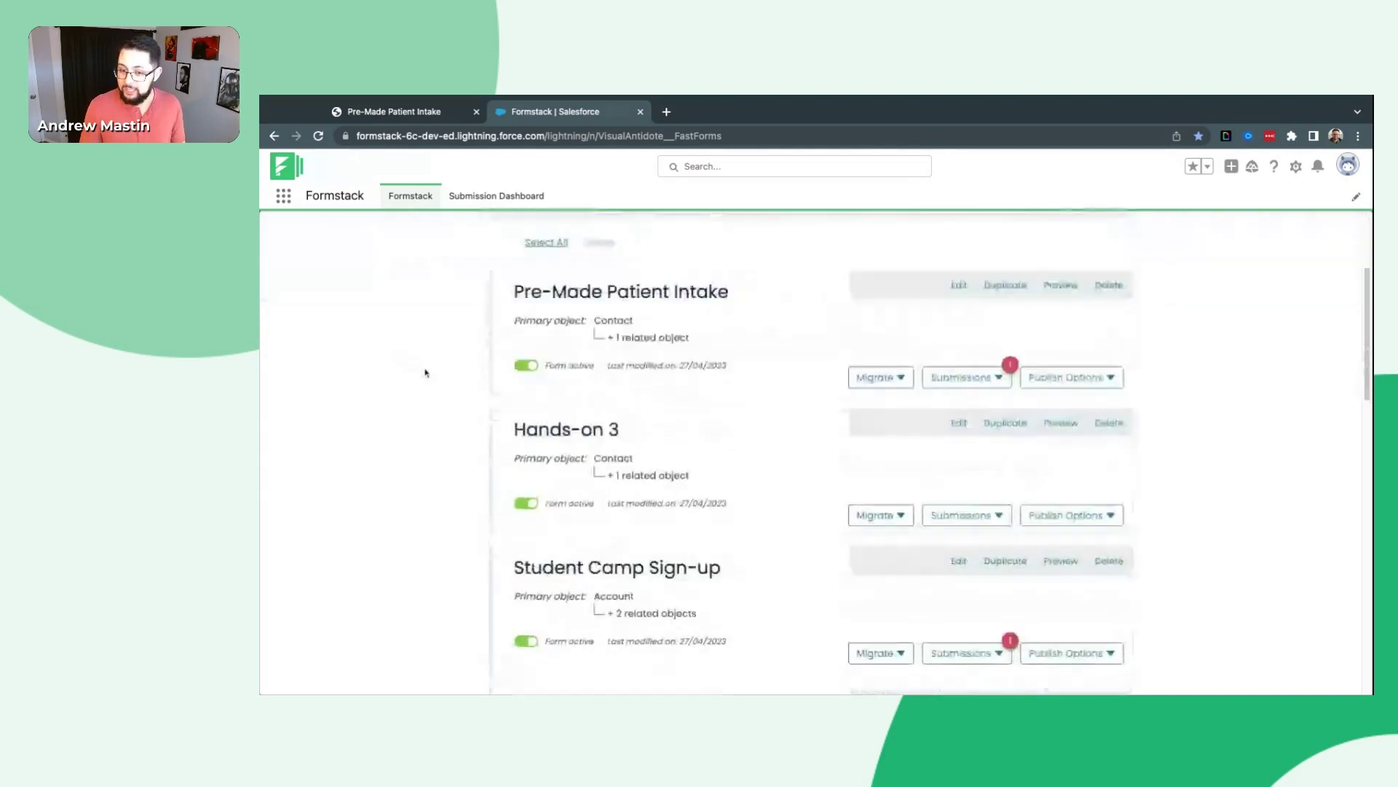
scroll(421, 392, "up", 1)
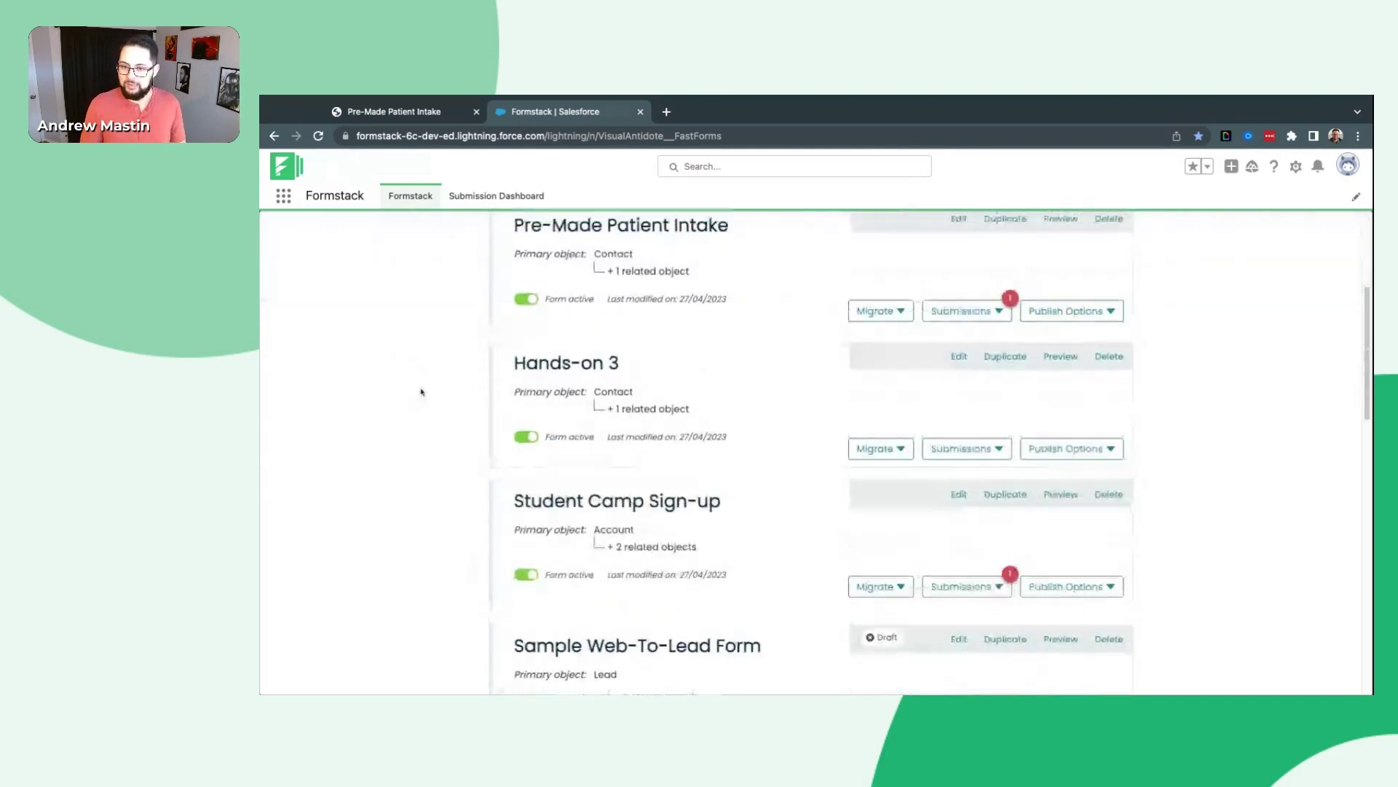
scroll(422, 392, "up", 5)
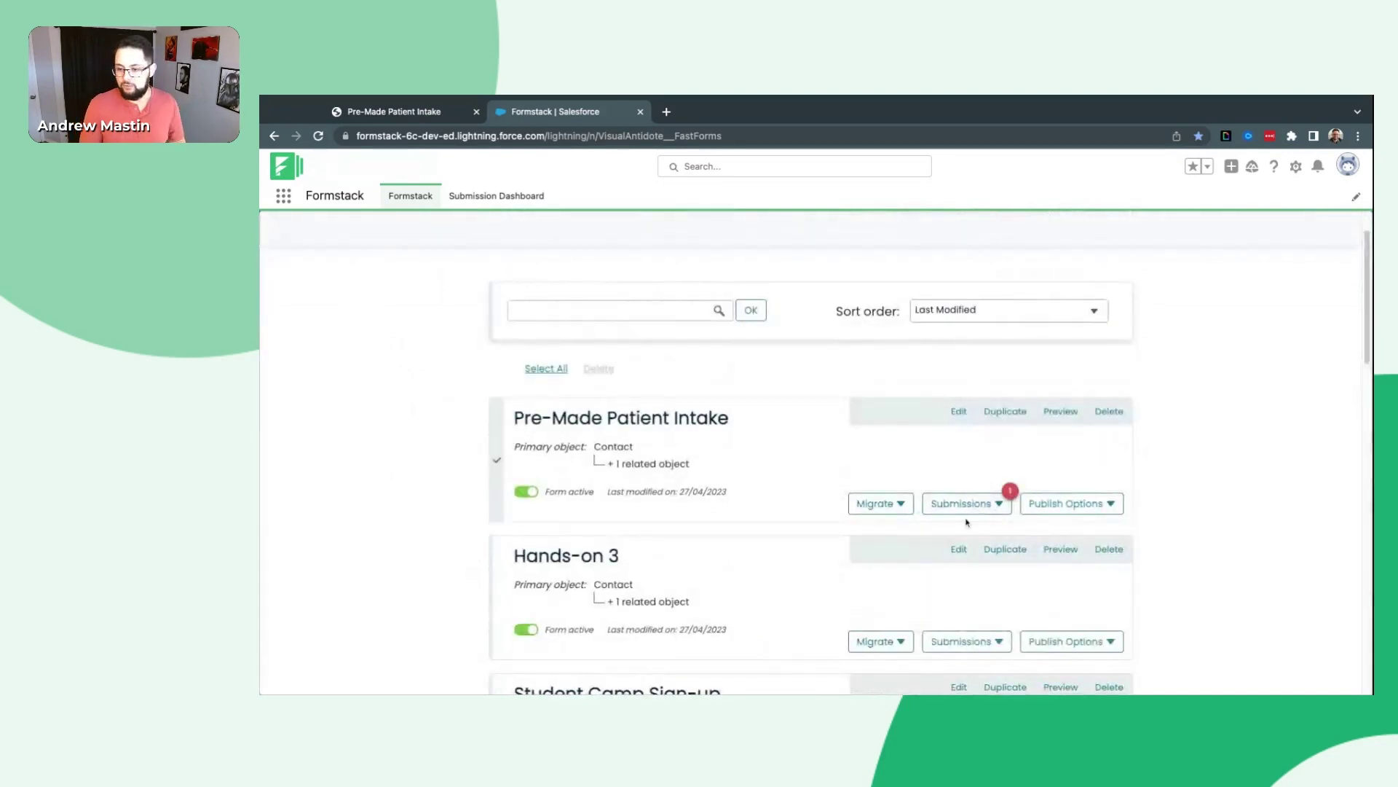
- View the Resource Center and its "Share your feedback" section, and close it
scroll(967, 507, "up", 1)
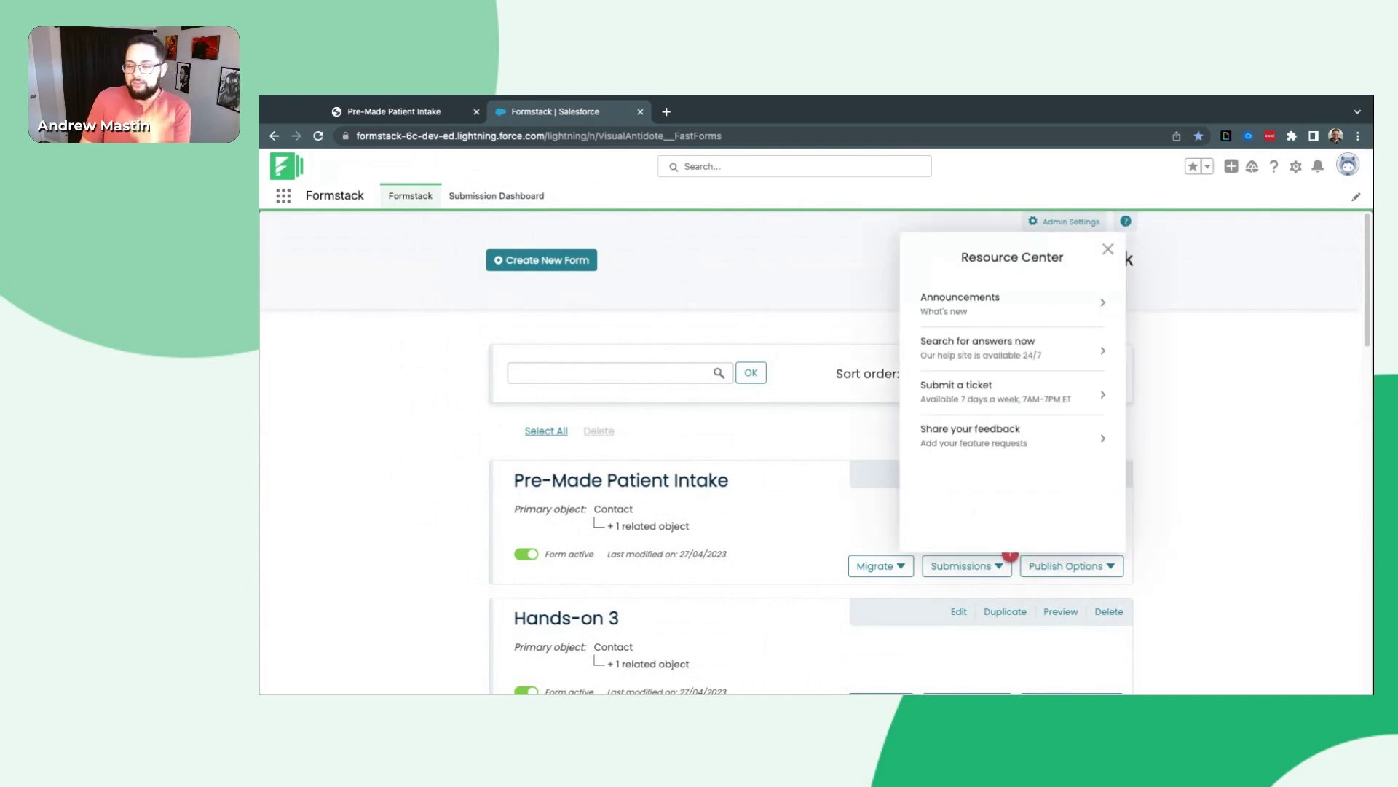
scroll(1024, 319, "down", 1)
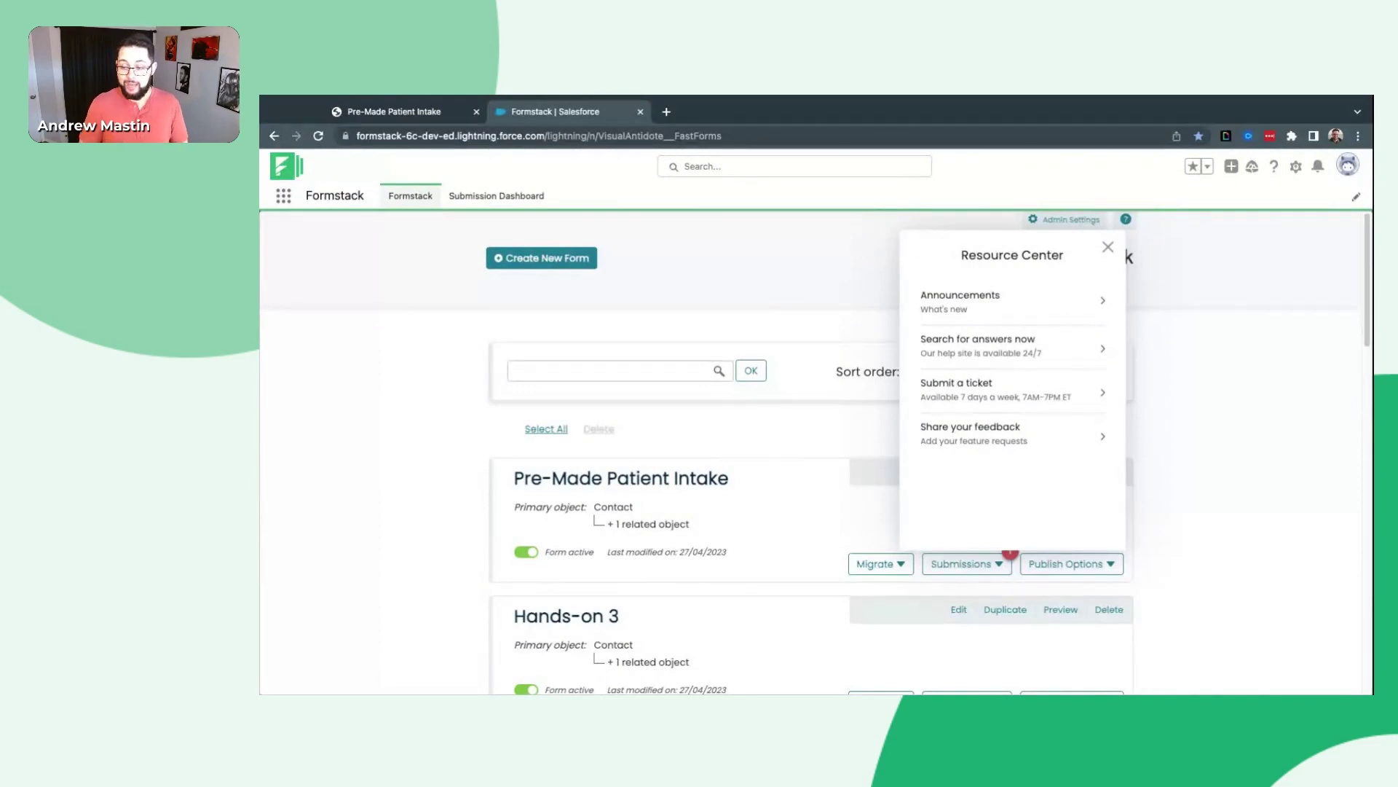
left_click(1012, 432)
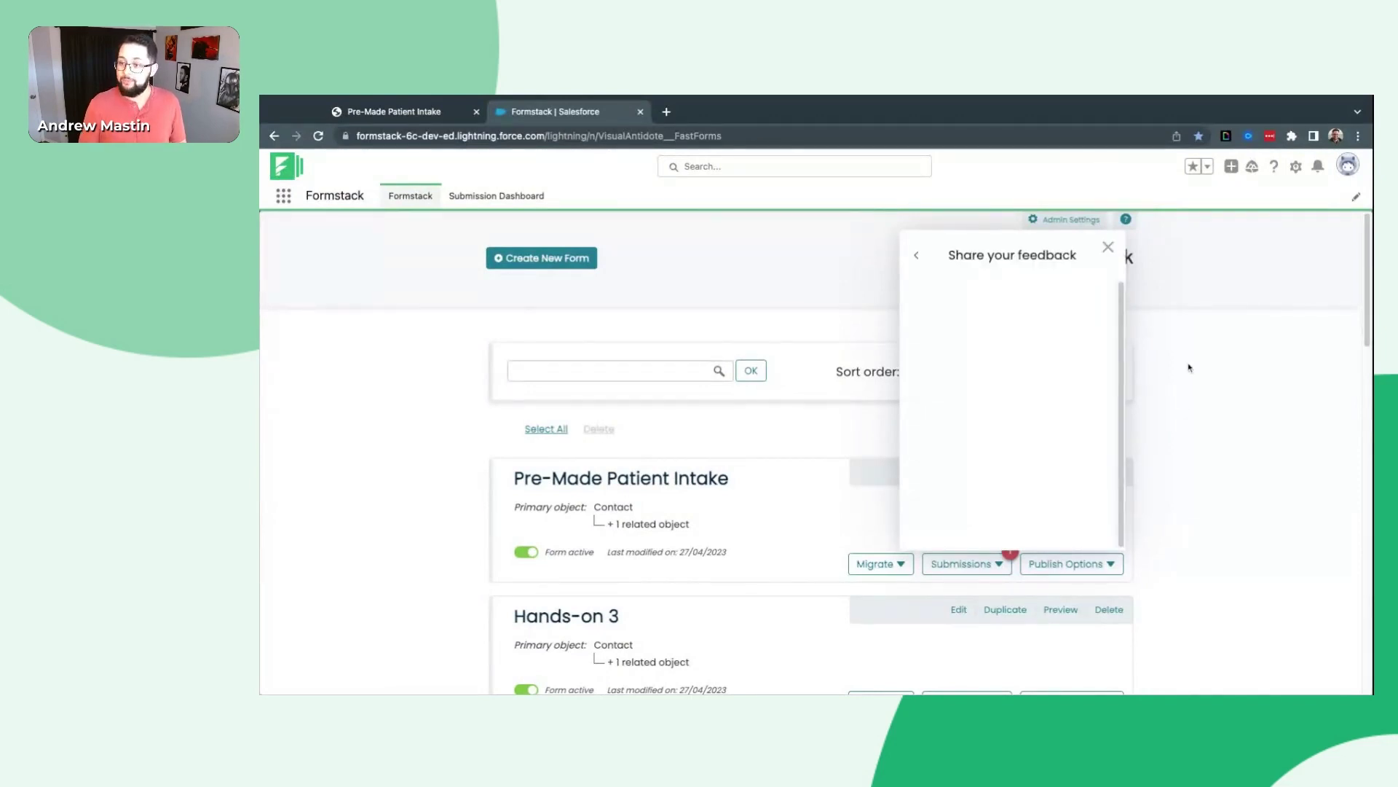
left_click(1108, 248)
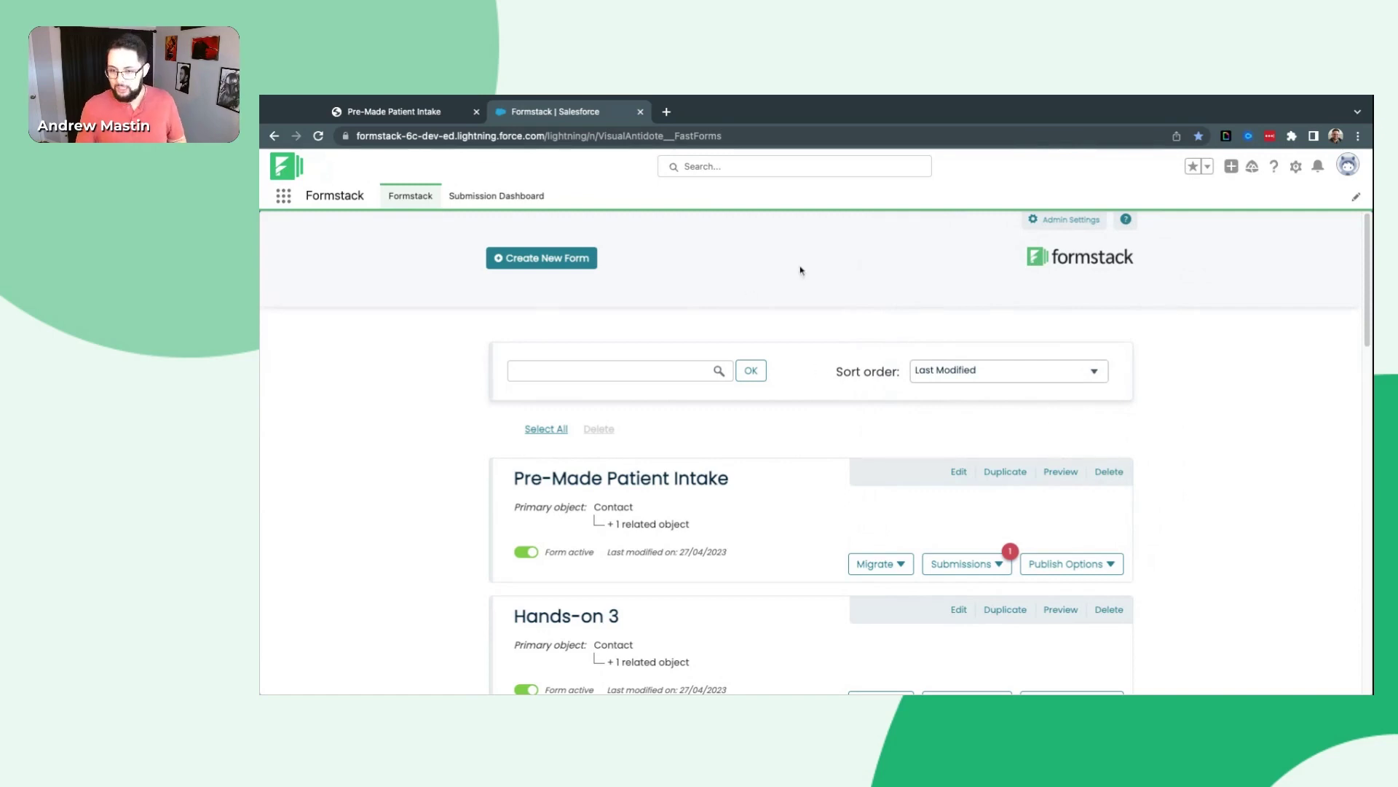
- Enter "patient" as the search term for the existing forms and clear it again
scroll(778, 510, "down", 4)
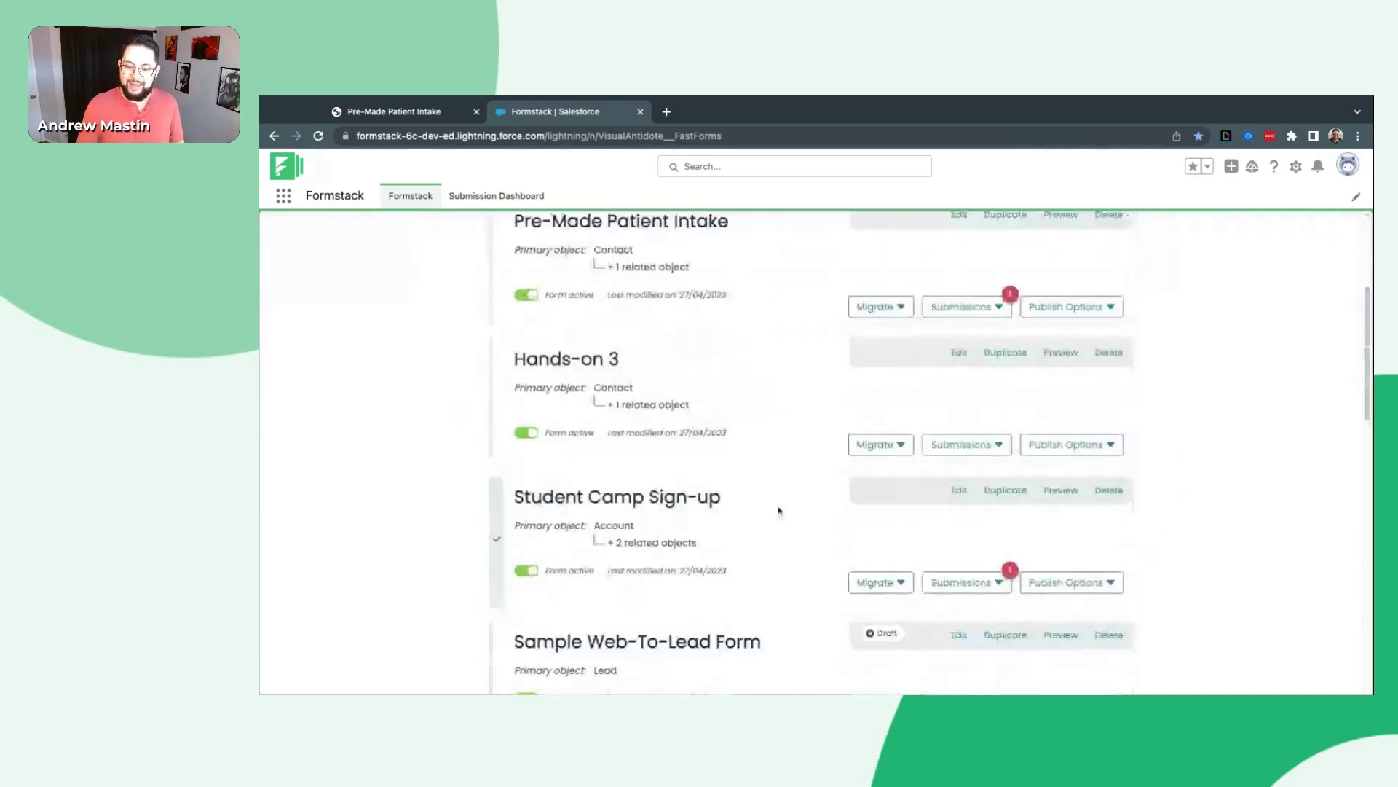
scroll(692, 481, "up", 2)
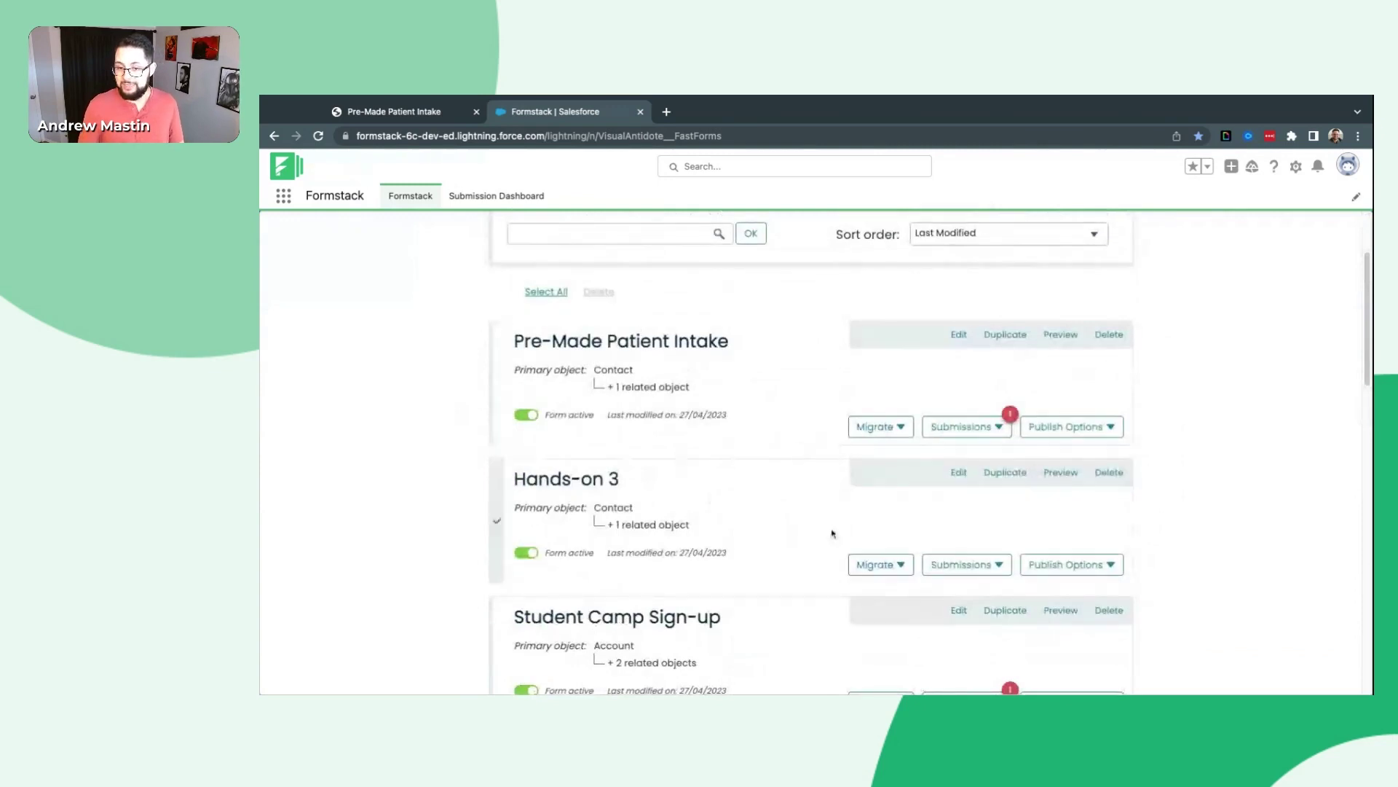
scroll(833, 533, "up", 2)
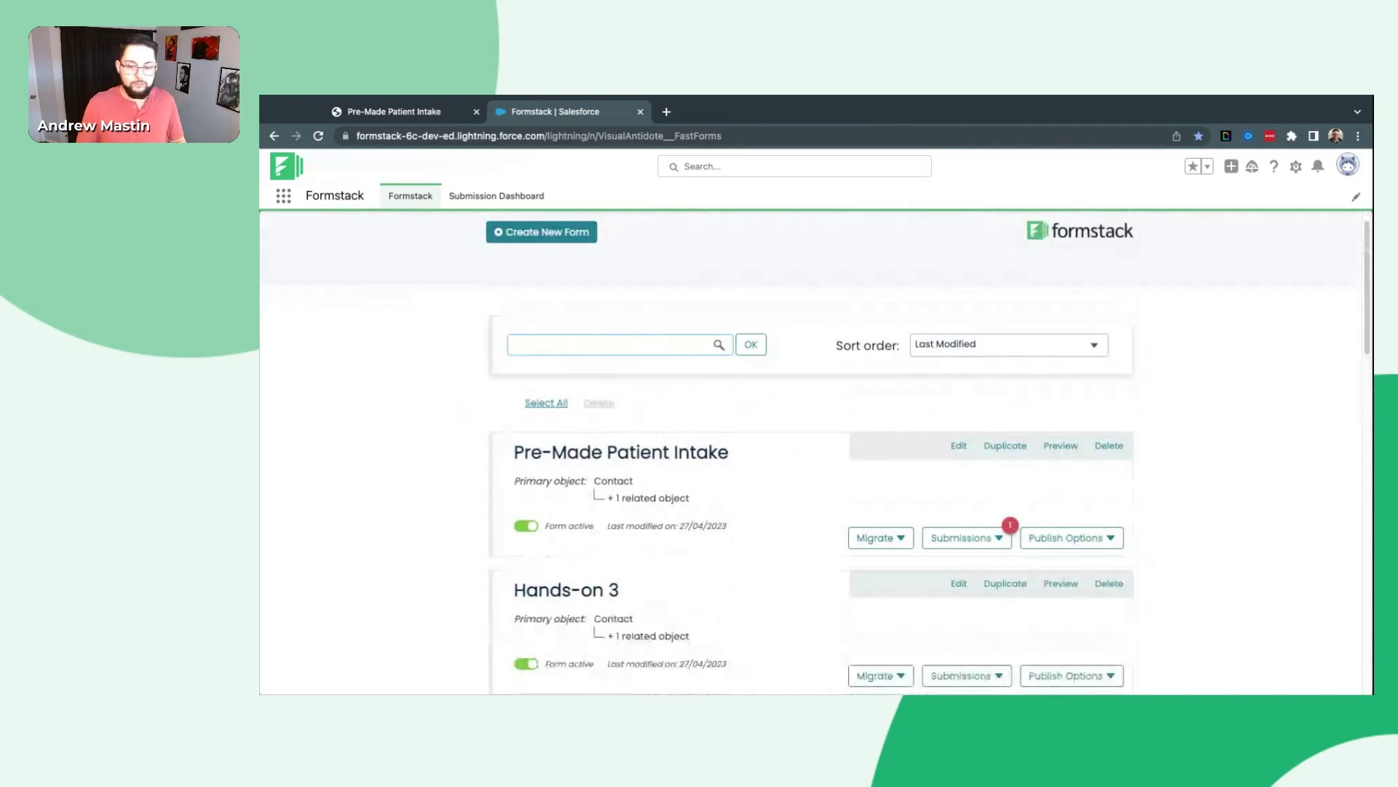
type("patientf")
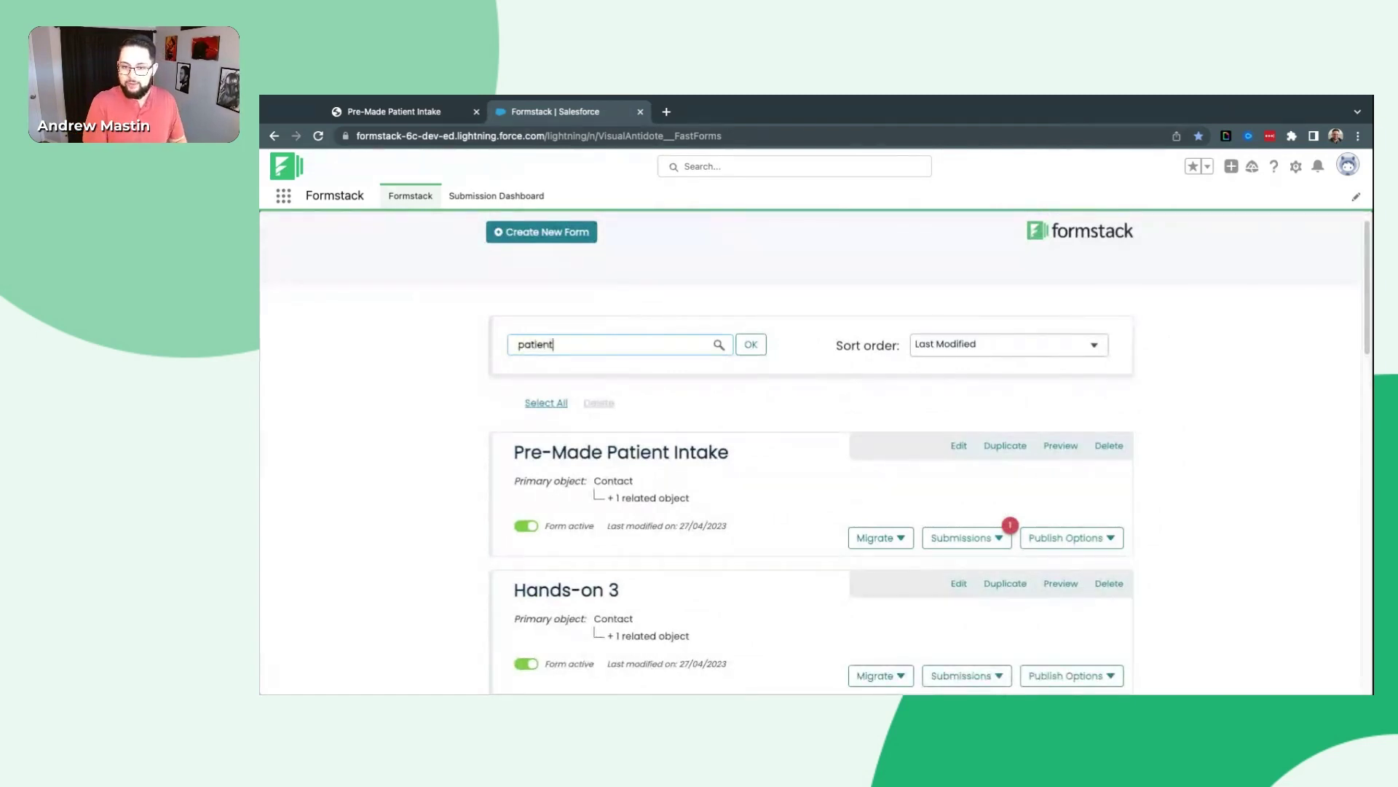
key("ctrl+a")
key("BackSpace")
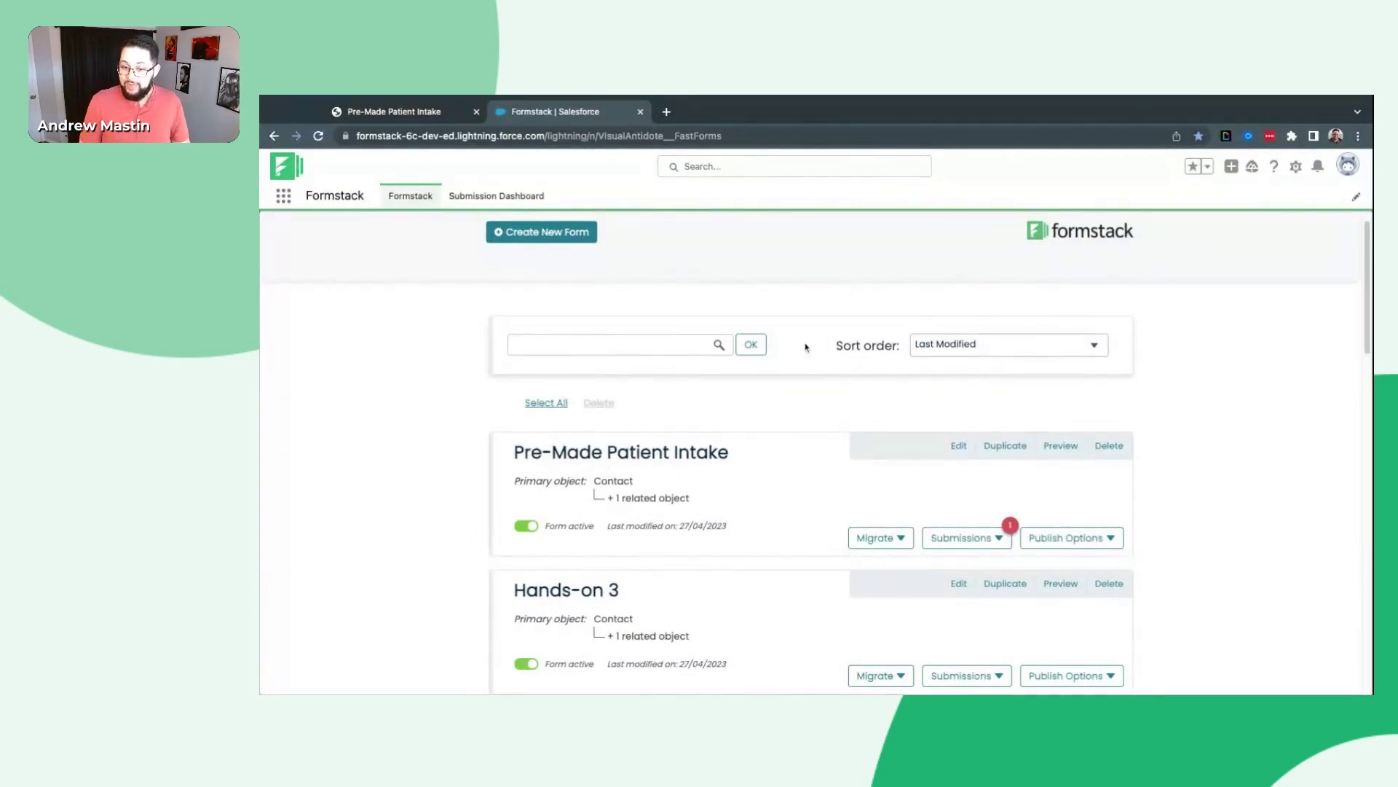
- Highlight the Edit, Duplicate, Preview and Delete actions of the Pre-Made Patient Intake form and try its Edit action
scroll(502, 429, "down", 2)
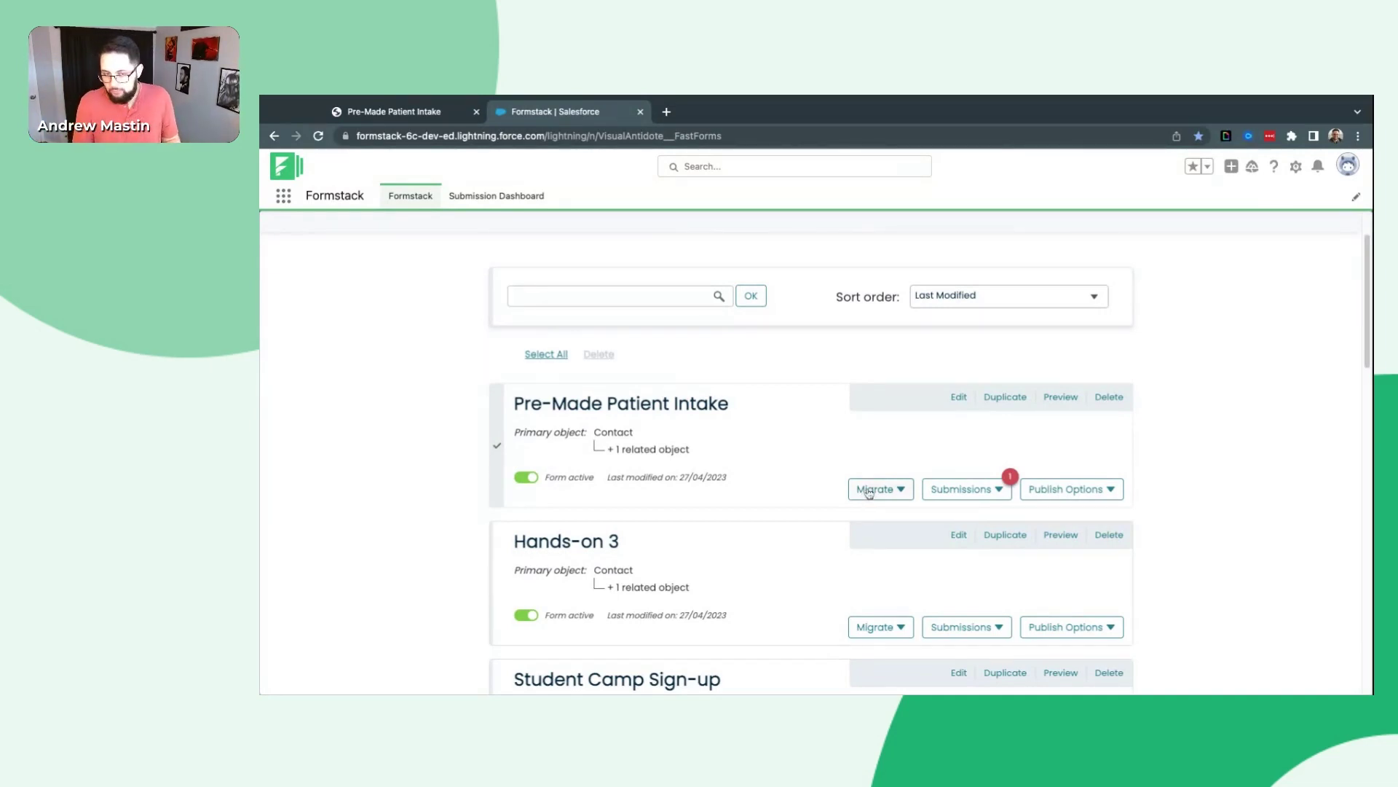
double_click(1127, 442)
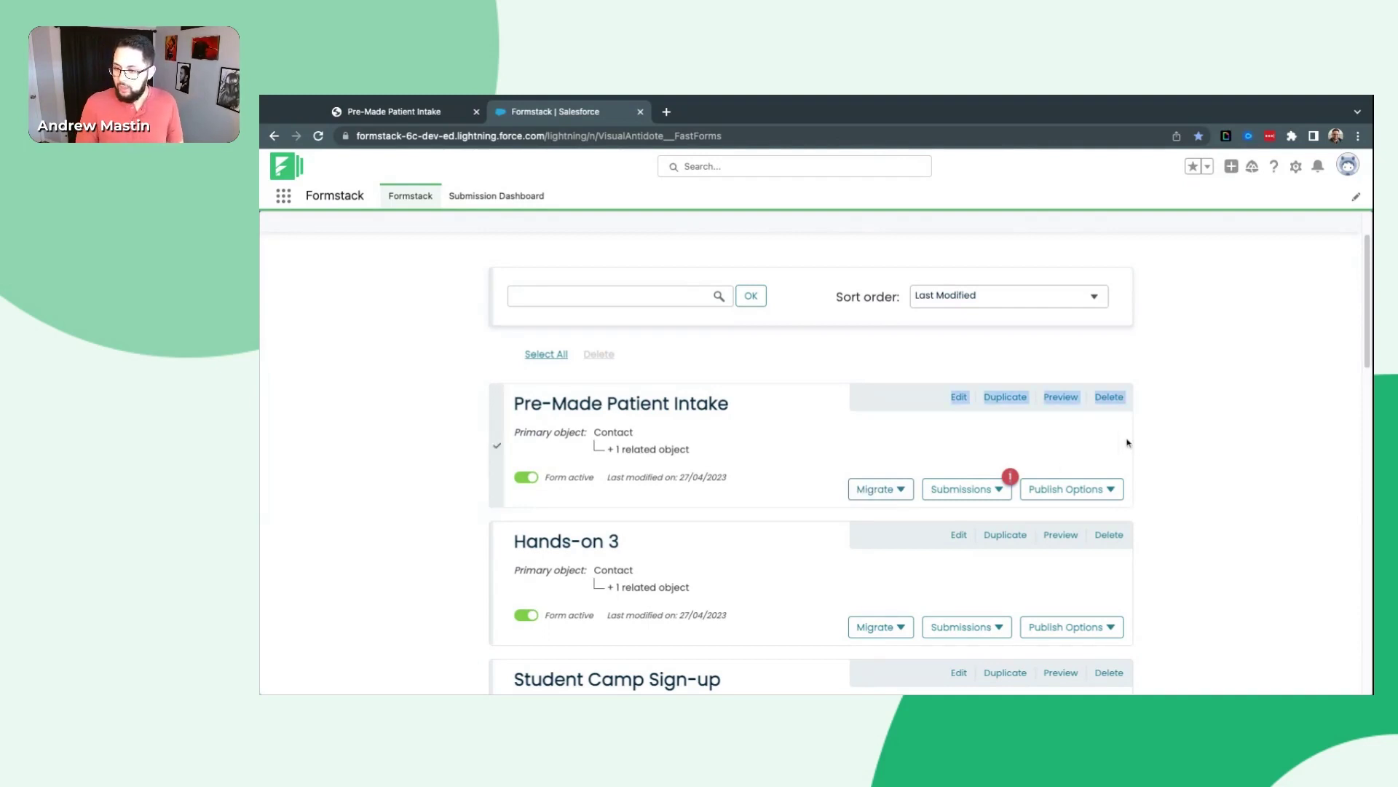
left_click(926, 363)
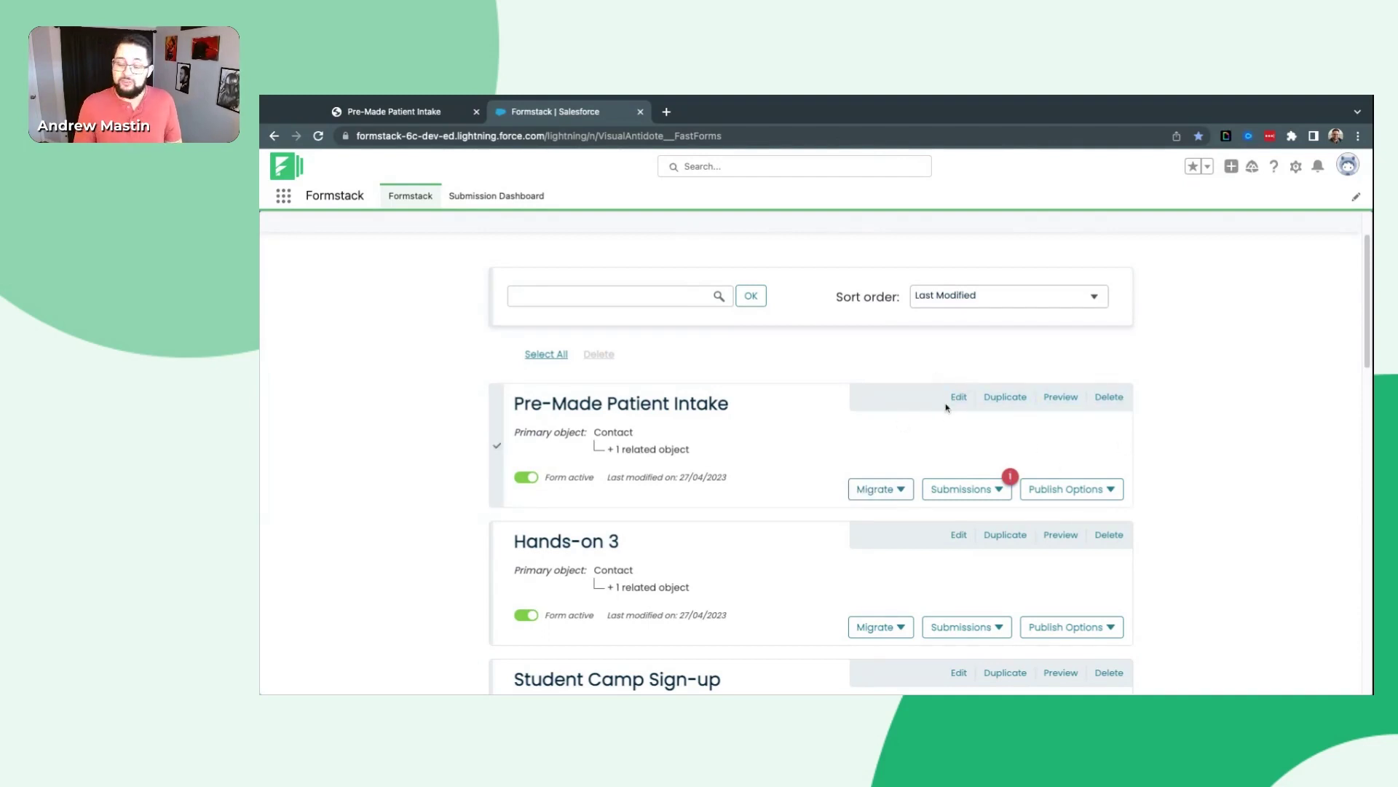
left_click(958, 397)
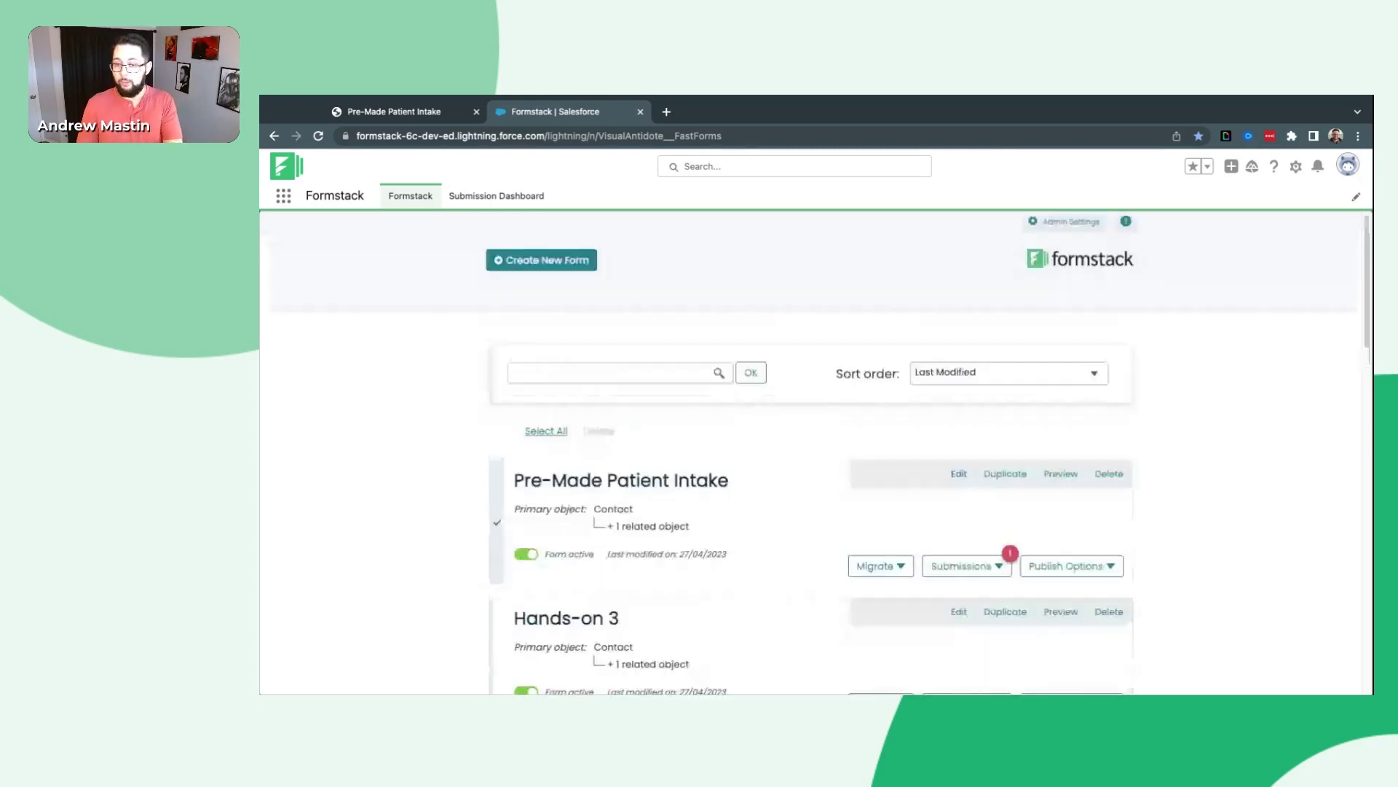
scroll(910, 453, "down", 1)
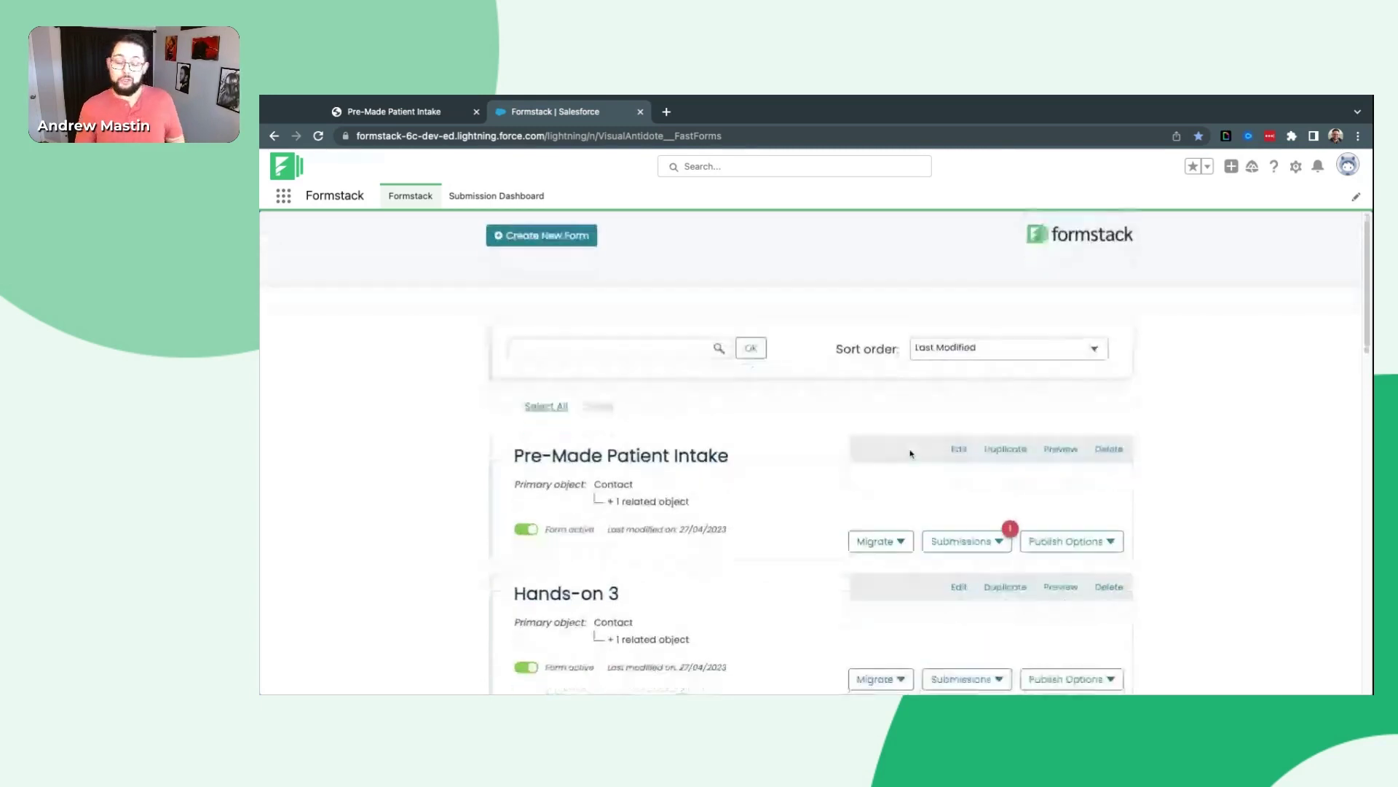
scroll(909, 453, "down", 1)
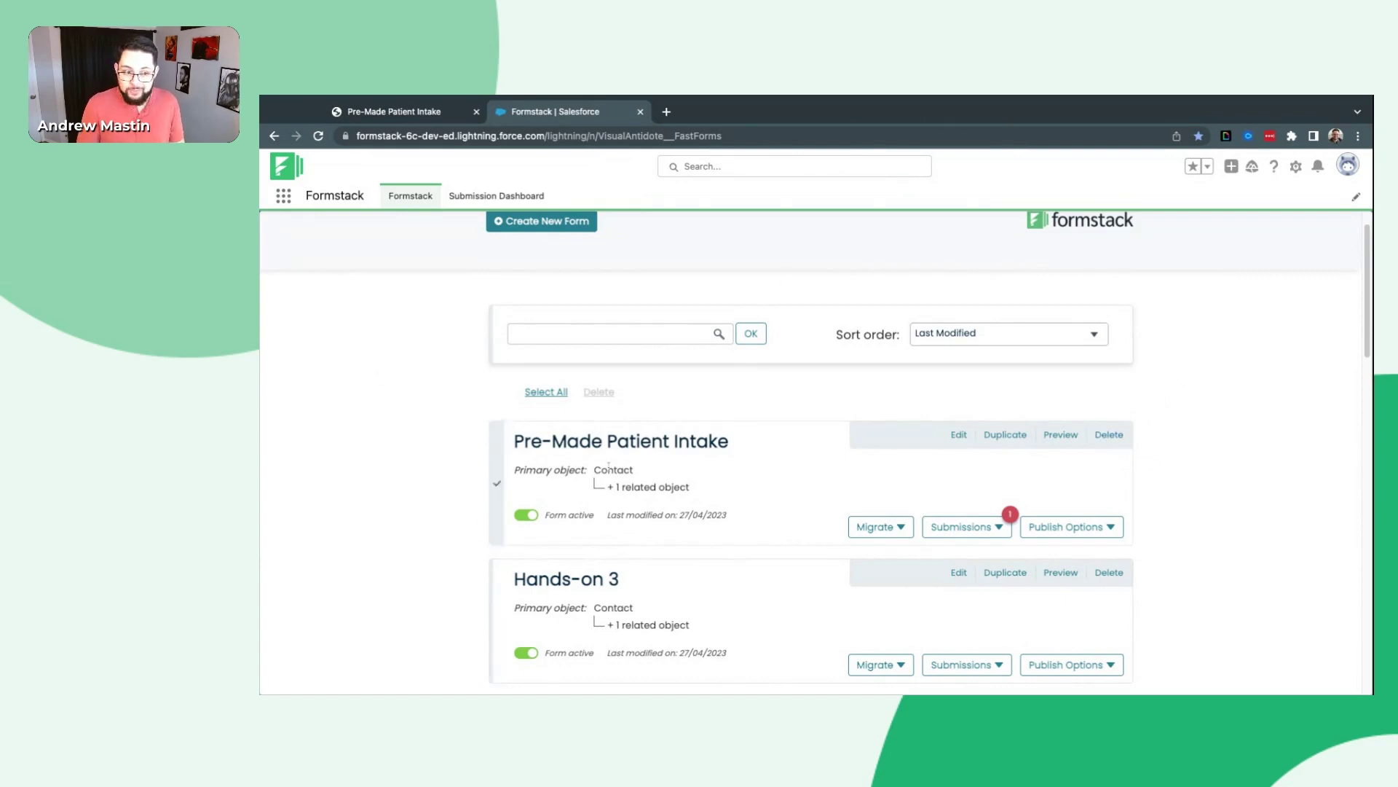
- Start a new form and name it Update Medical Records
scroll(612, 468, "up", 1)
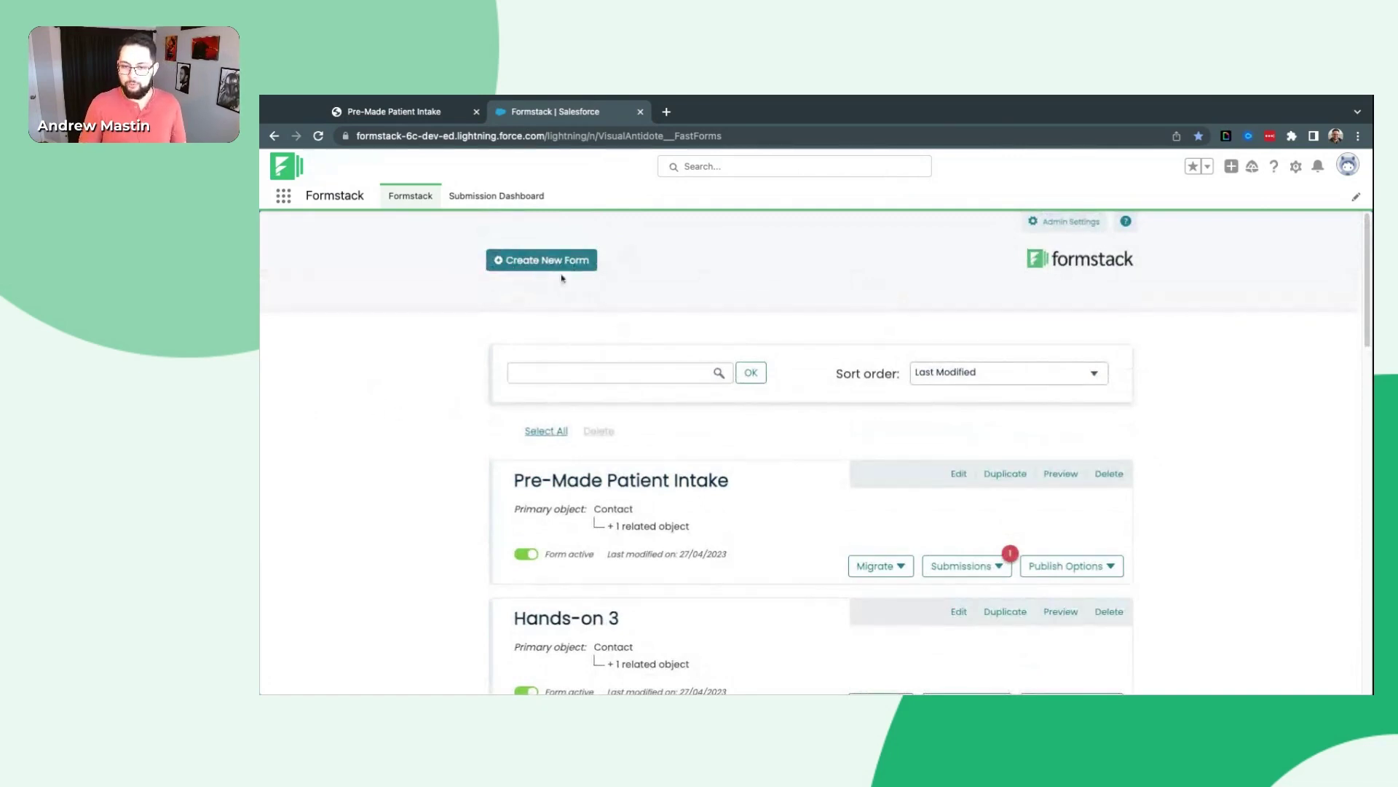
left_click(534, 263)
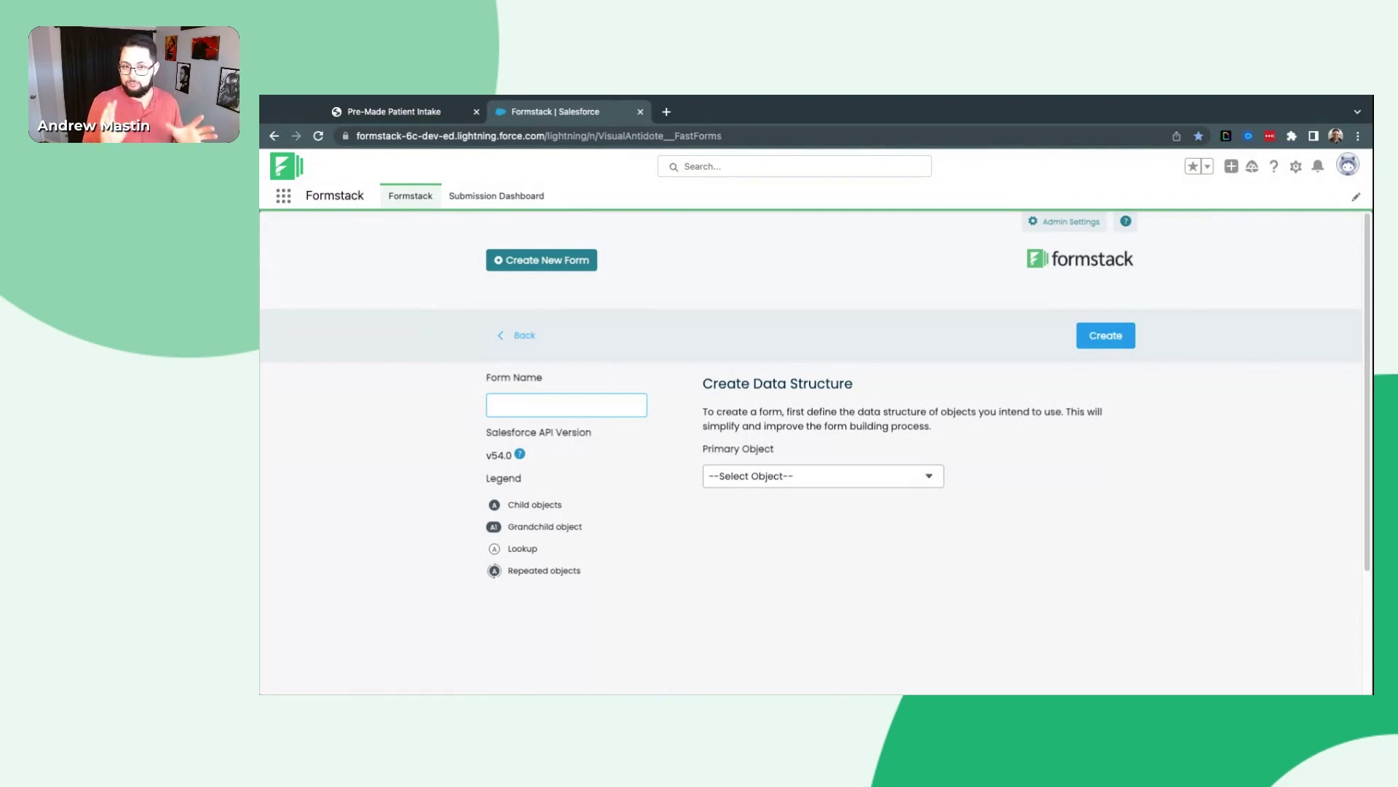
type("Update Med")
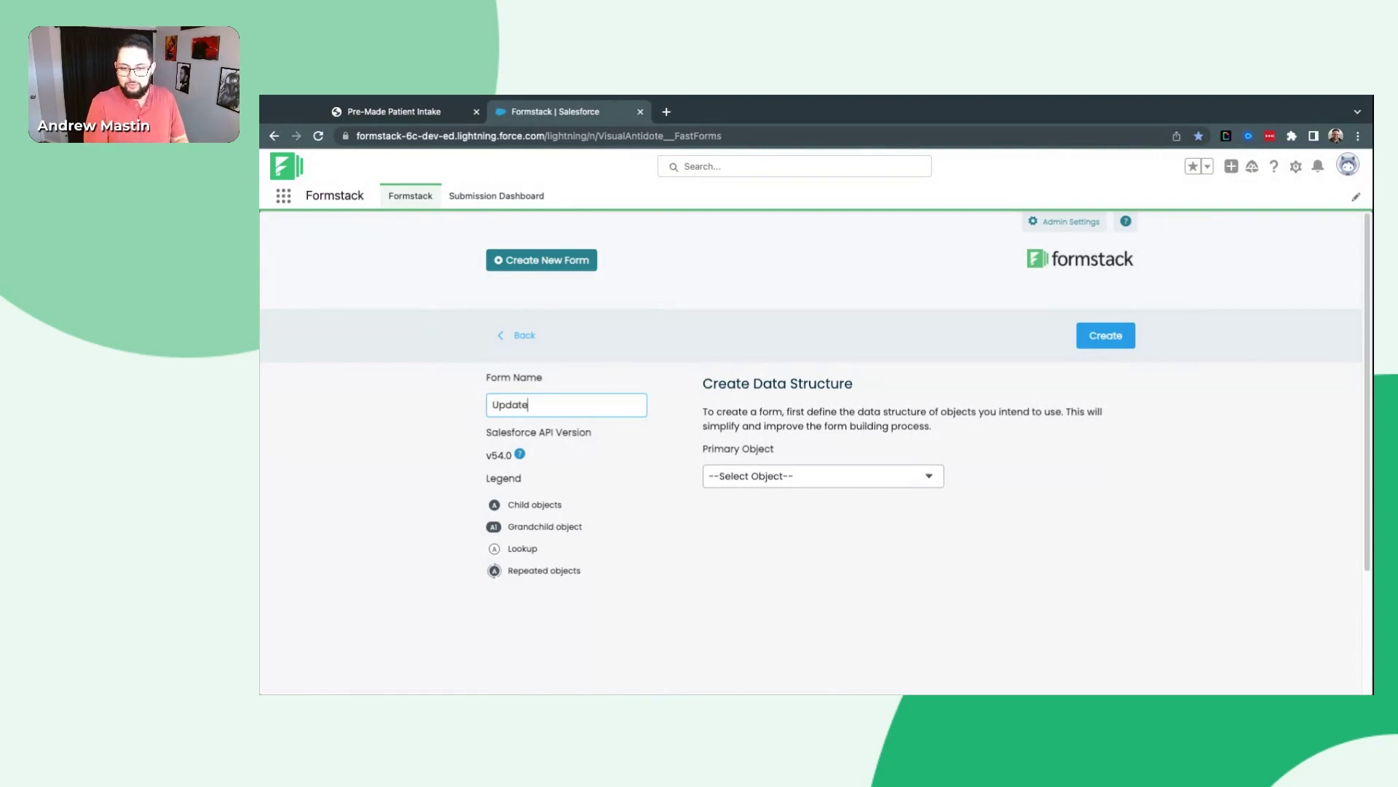
type("Records")
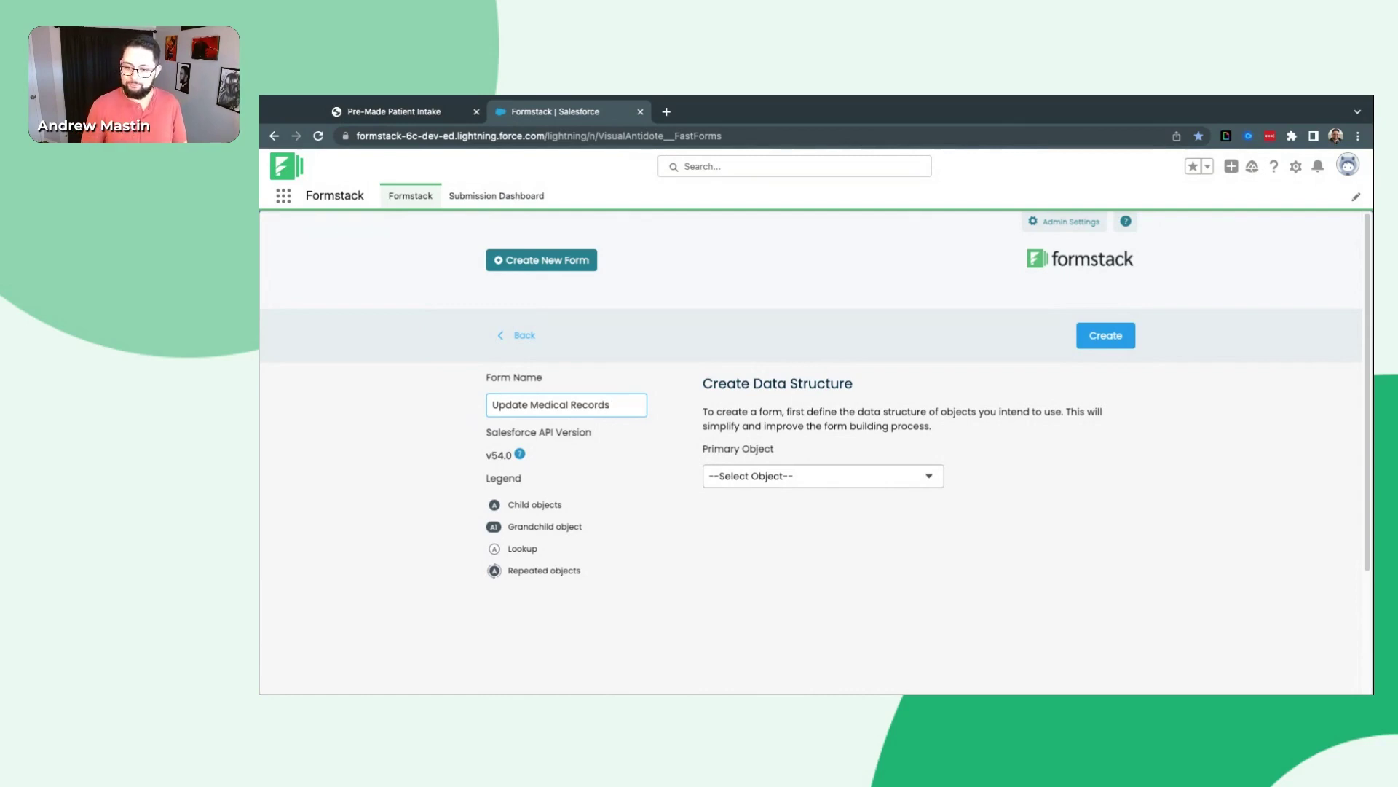
left_click(702, 384)
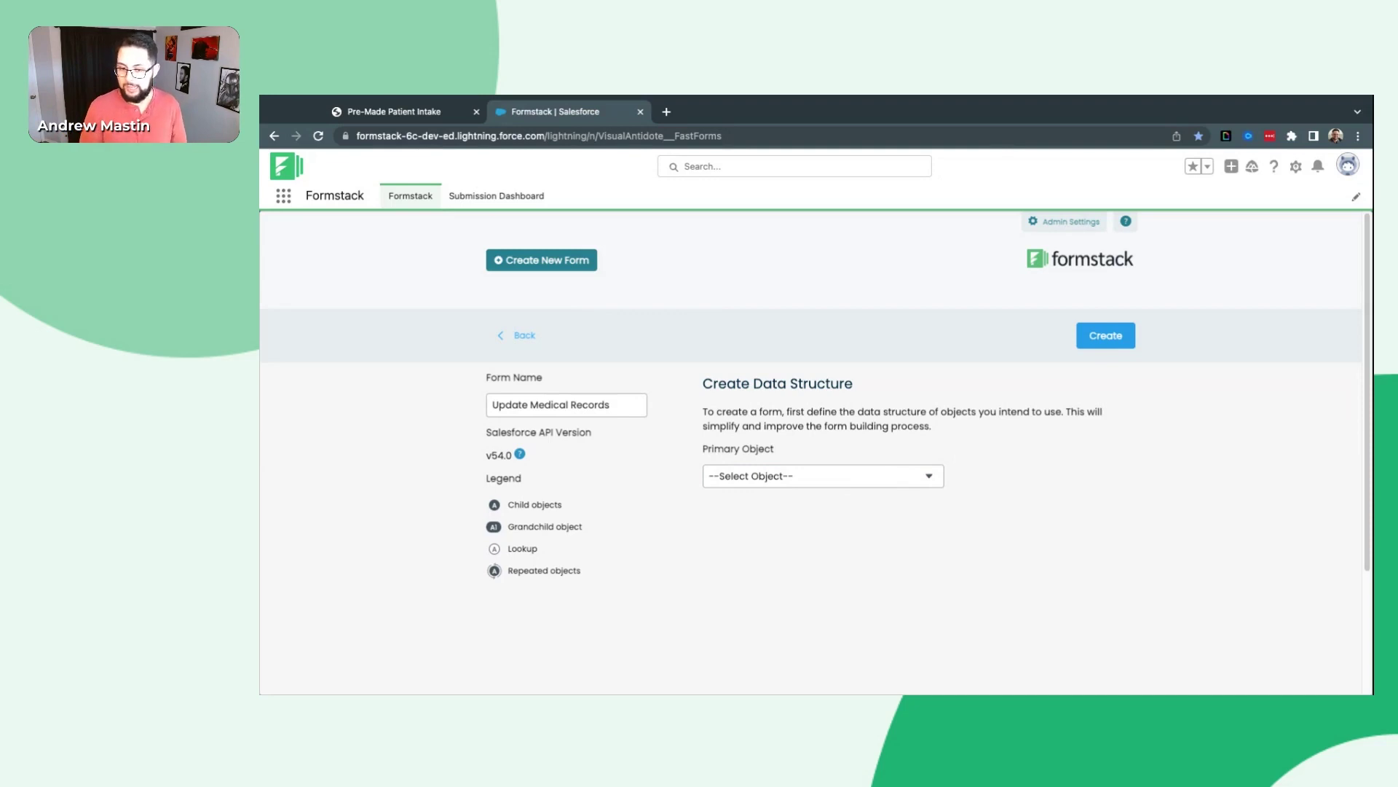
- Set the form's primary object to Account
left_click(806, 477)
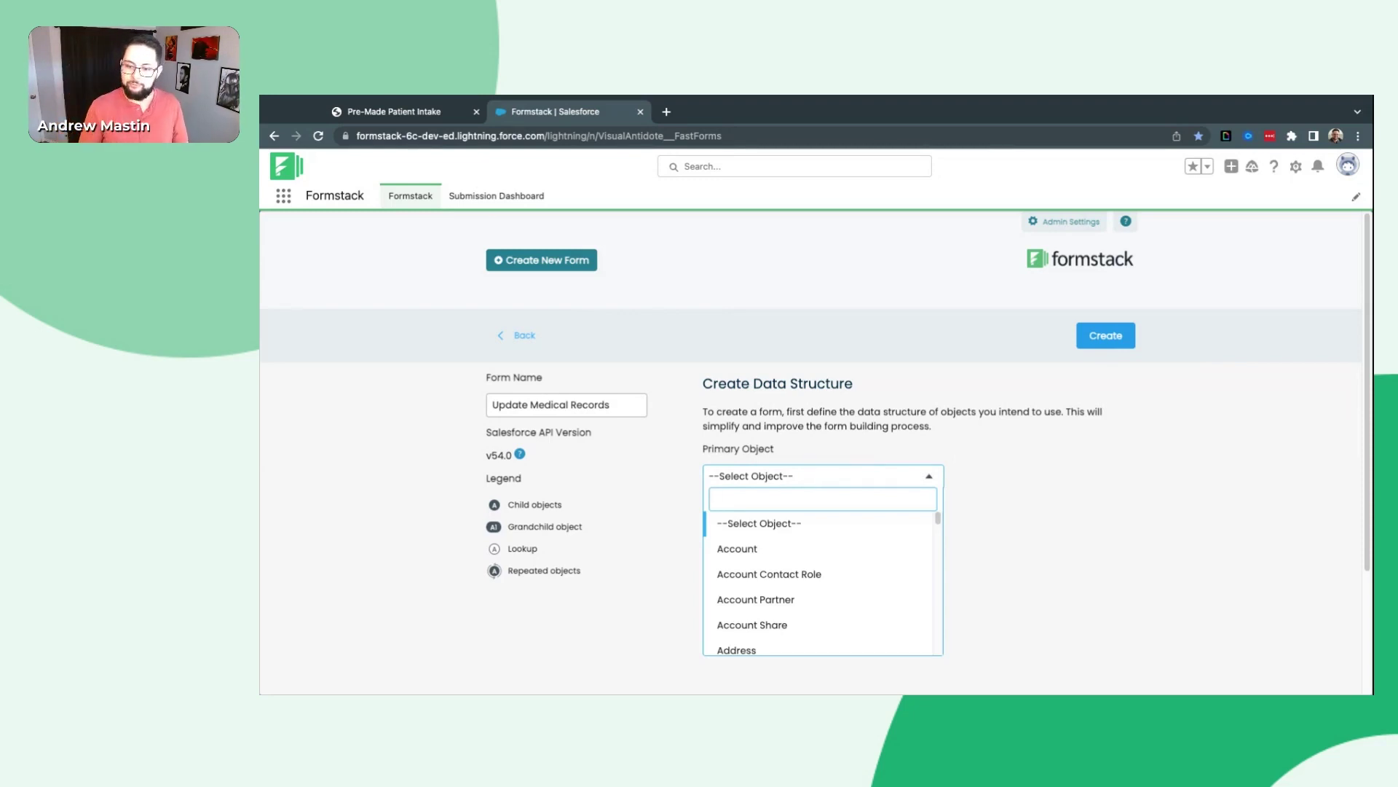
left_click(796, 548)
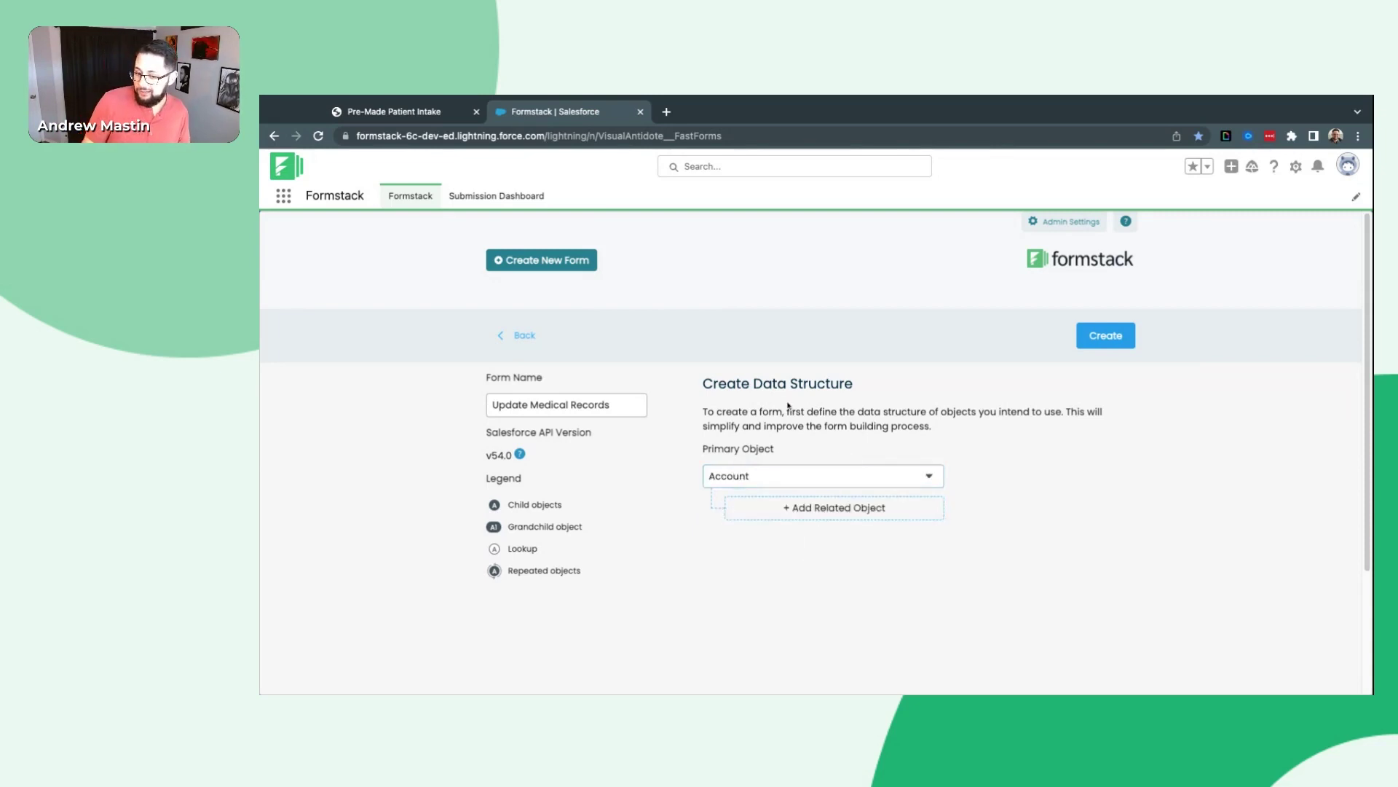
left_click_drag(481, 480, 499, 482)
left_click(632, 514)
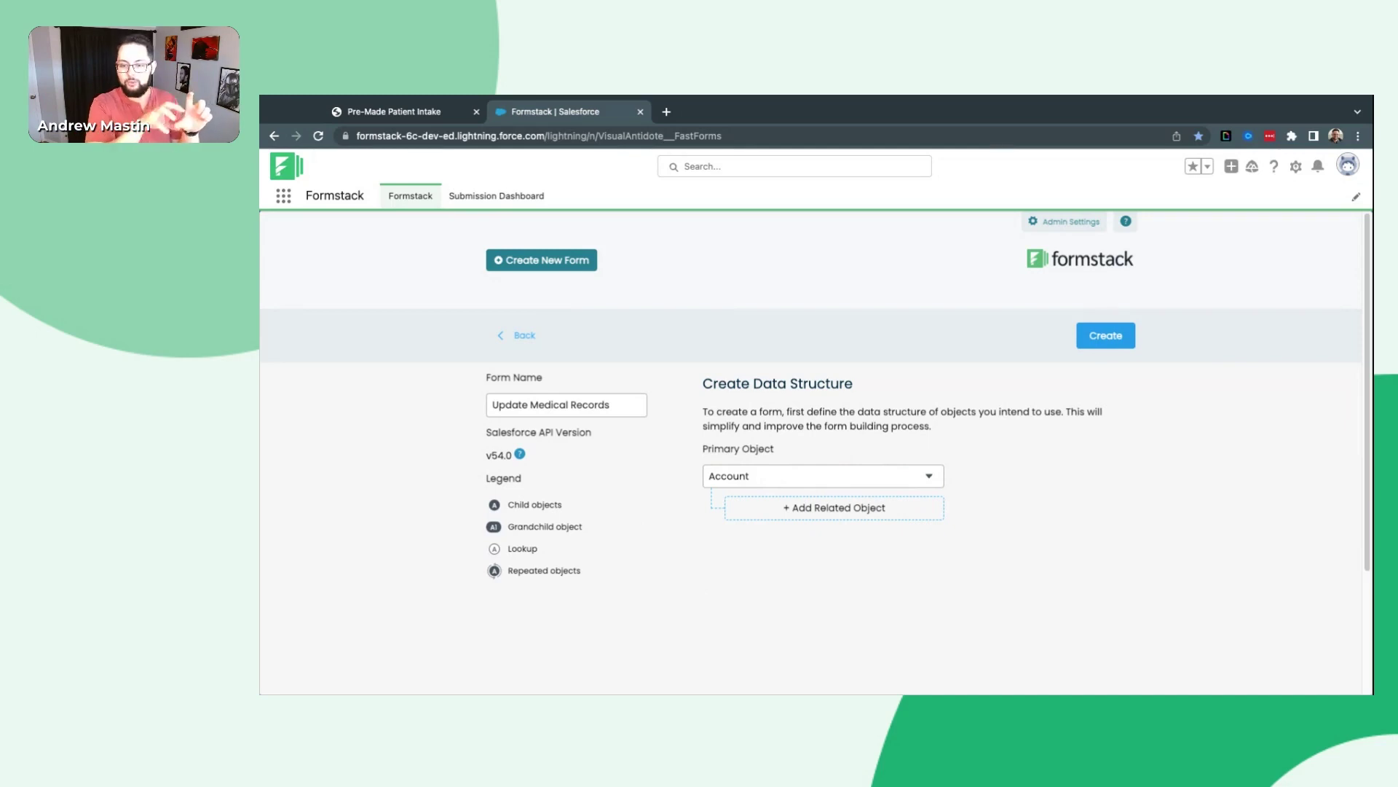
- Add Contact (Account) as a related child object under the Account primary object
left_click(799, 508)
left_click(815, 508)
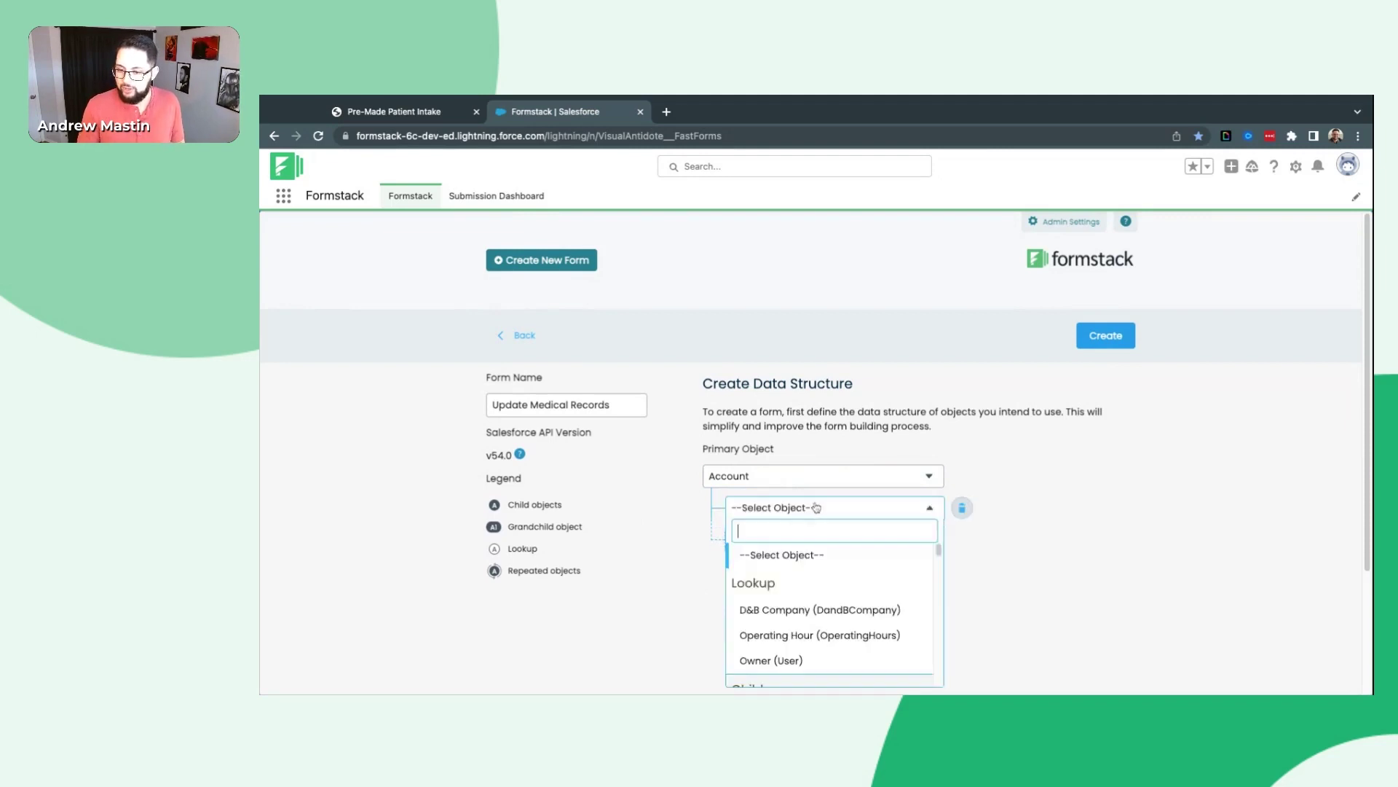
type("conta")
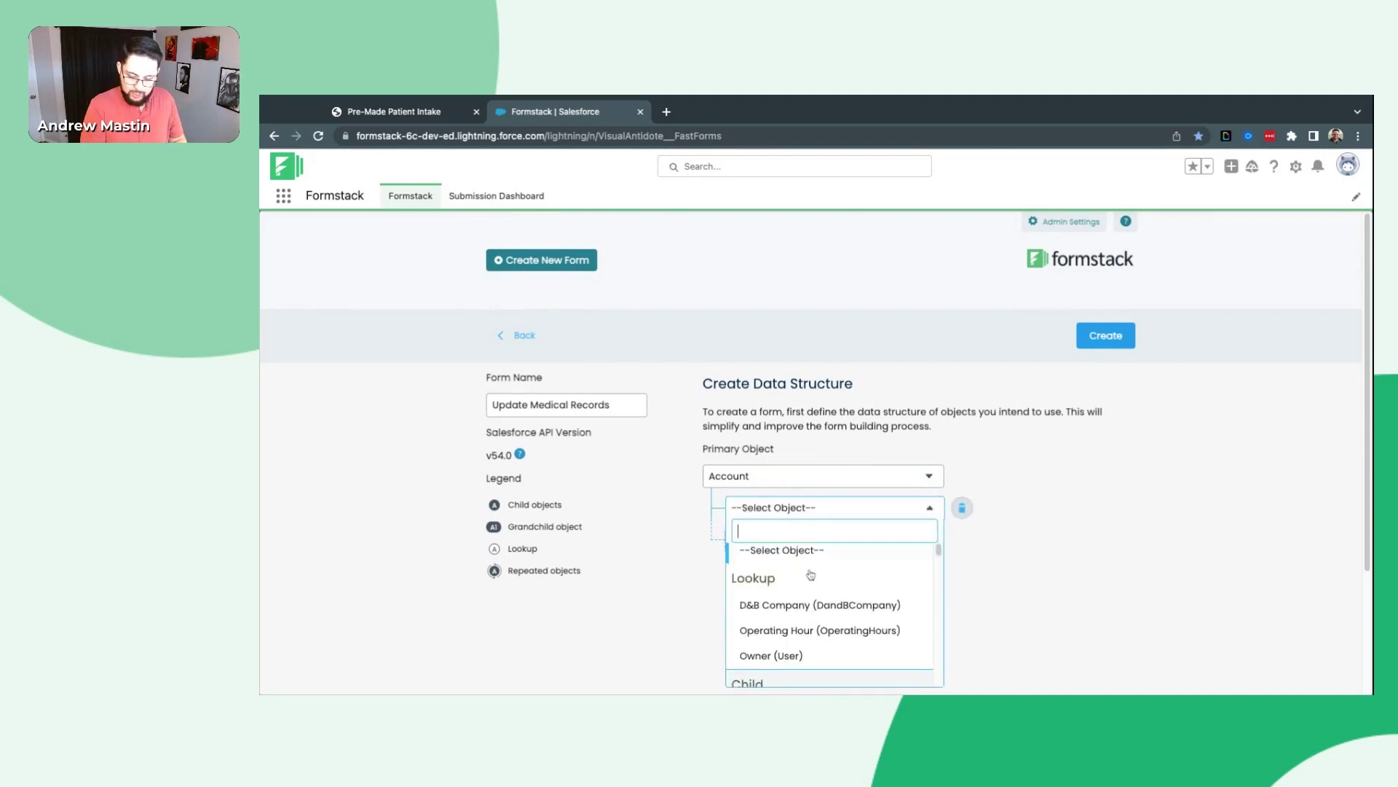
type("ct")
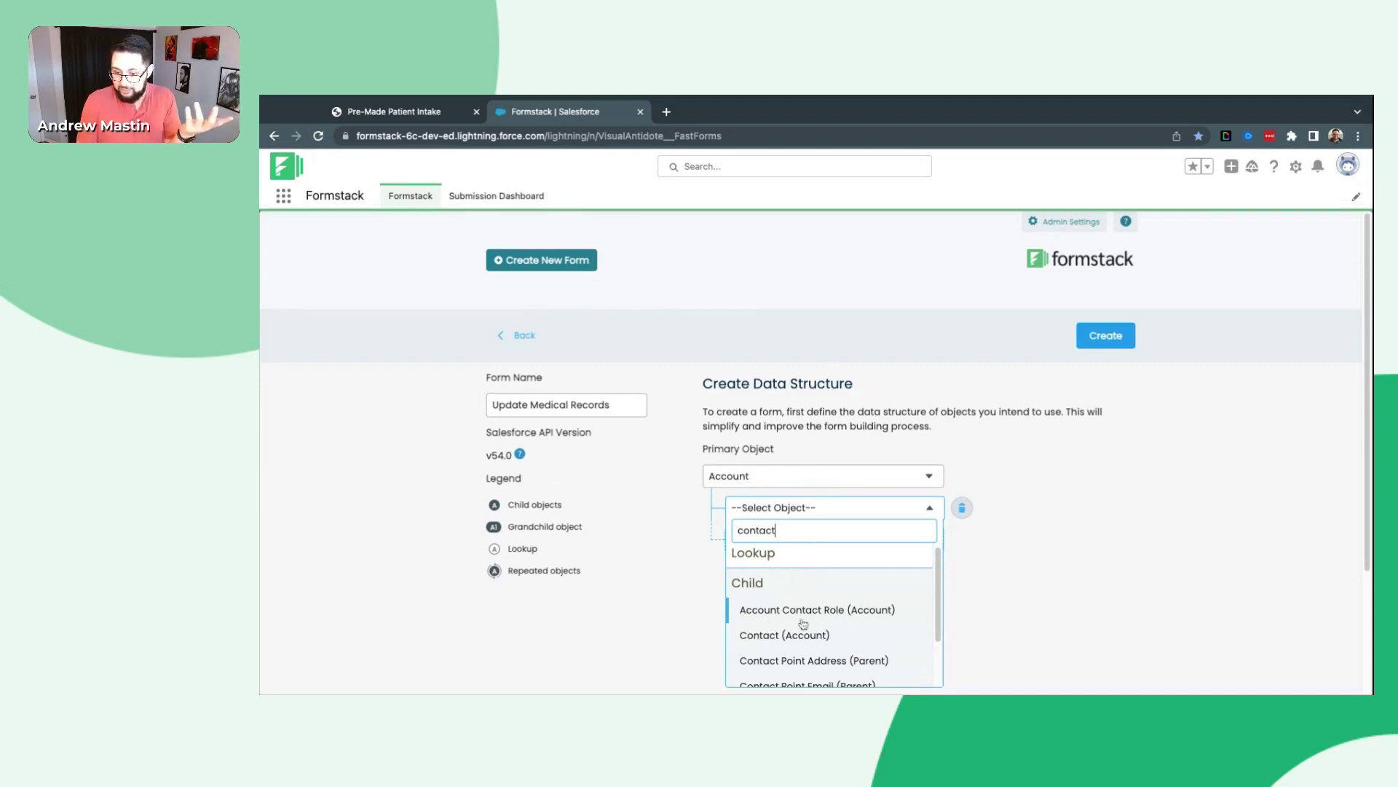
left_click(789, 637)
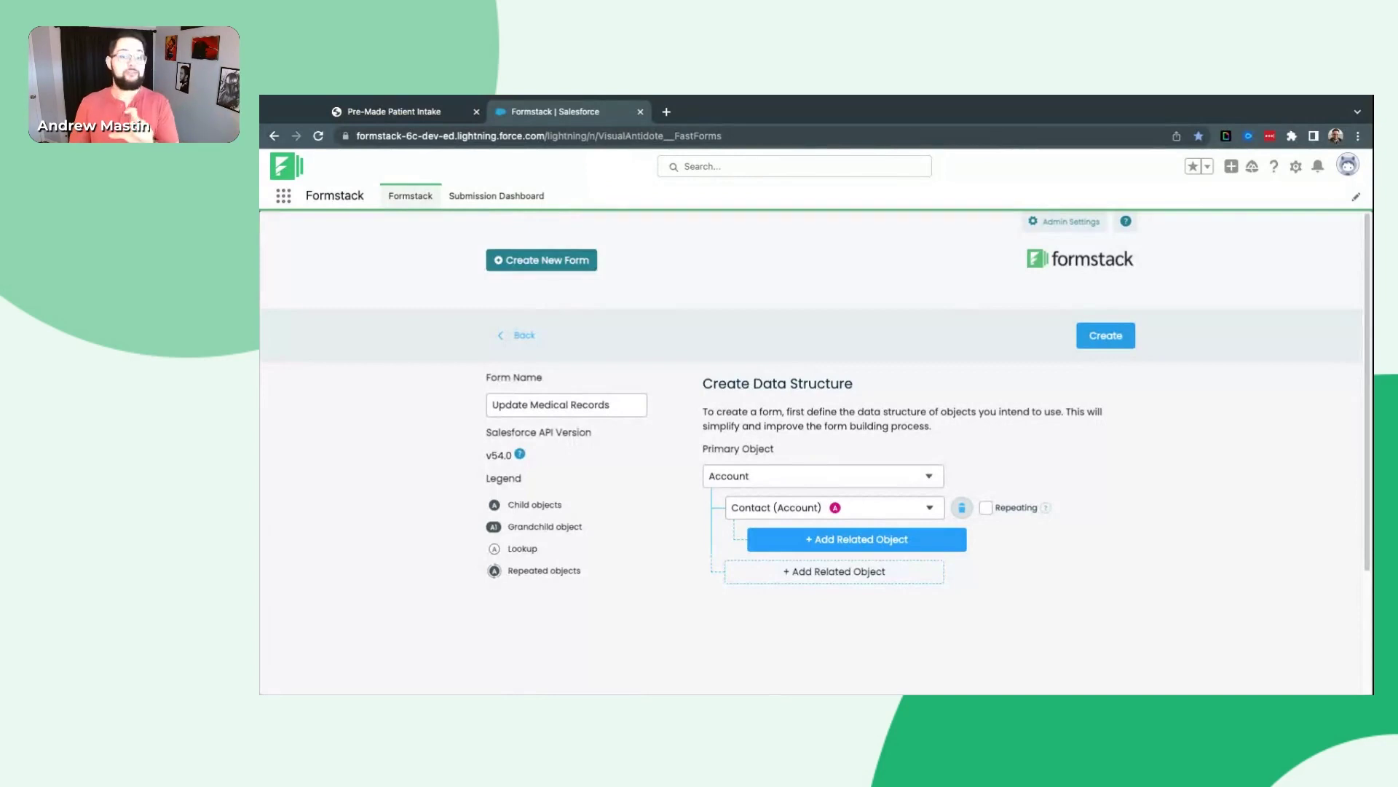
- Add Case (Contact) as a related object nested under Contact (Account)
left_click(832, 539)
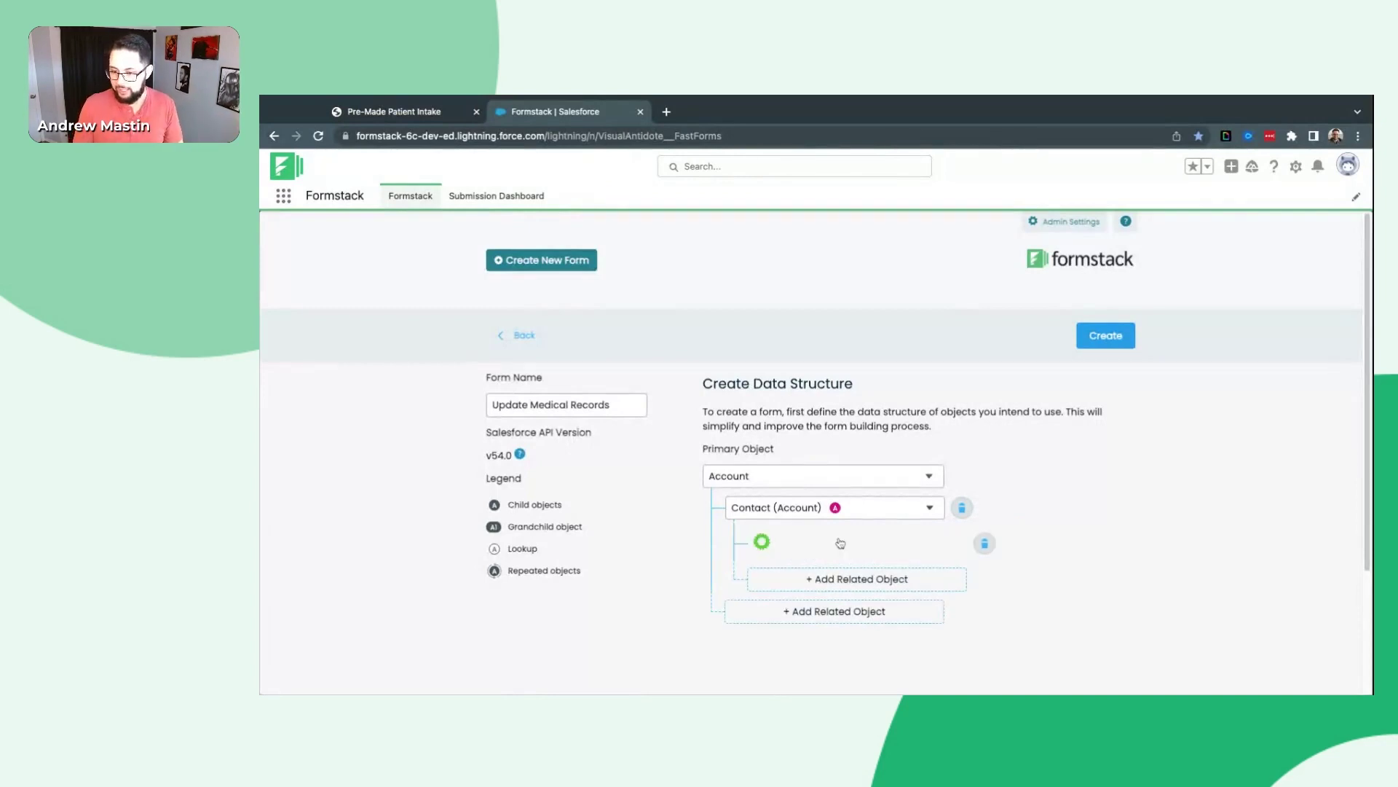
left_click(838, 542)
left_click(837, 565)
type("case")
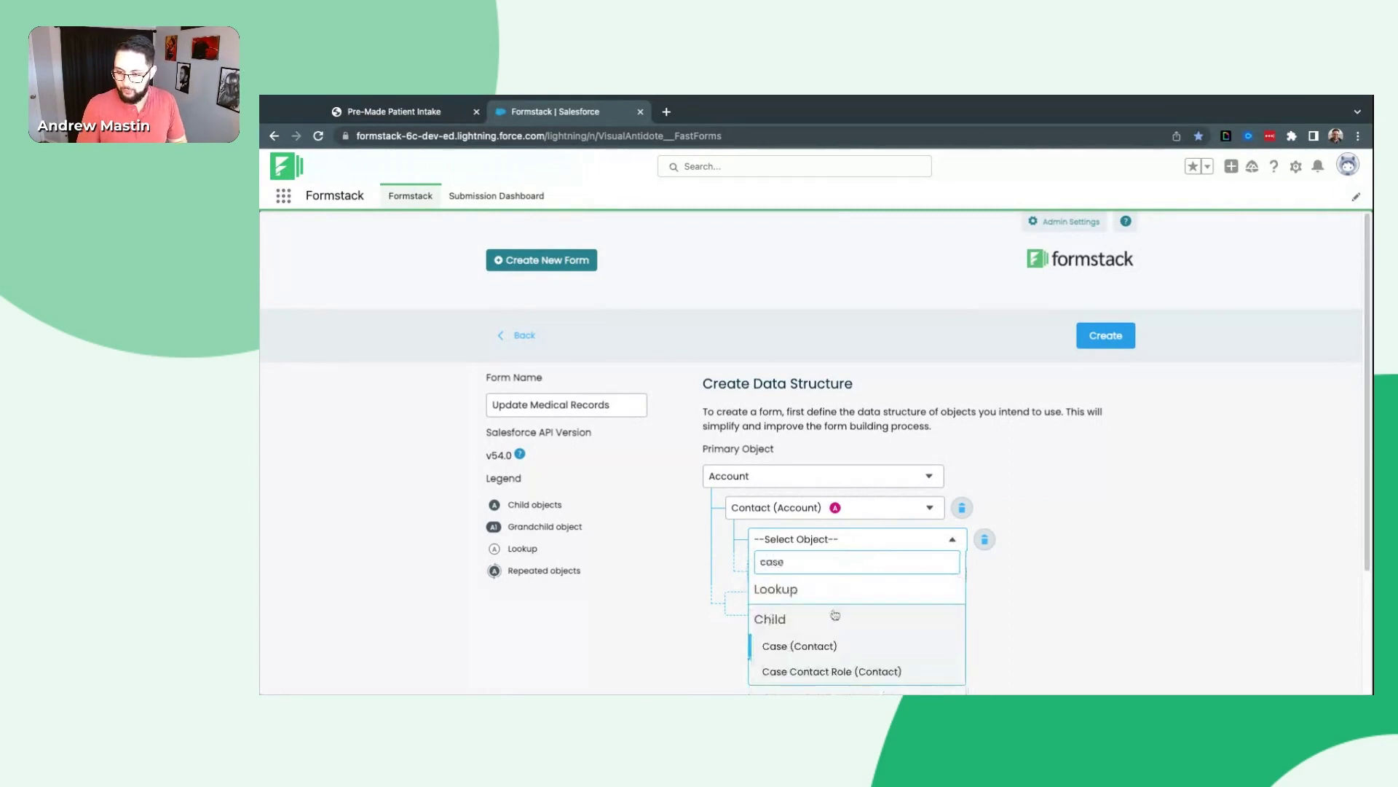
scroll(830, 619, "down", 1)
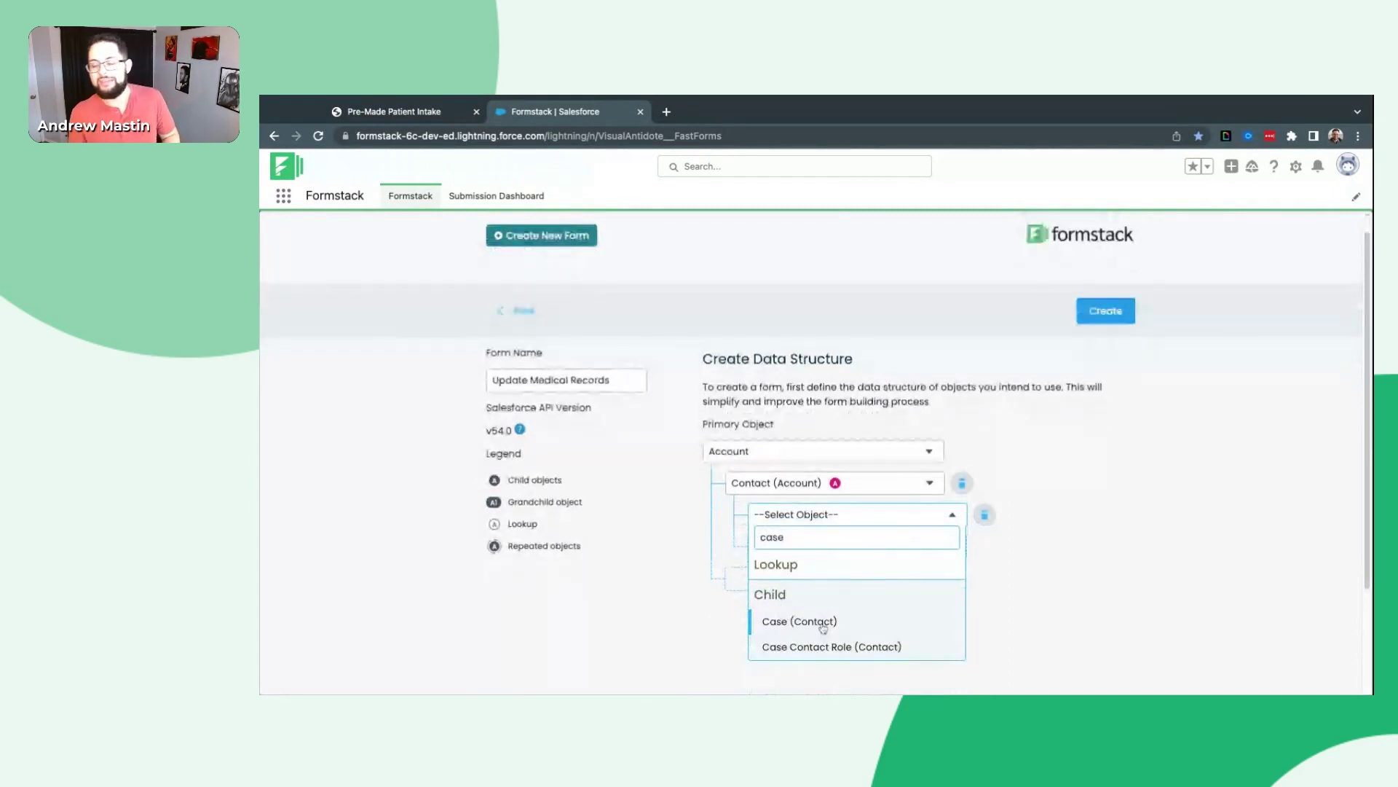
left_click(826, 624)
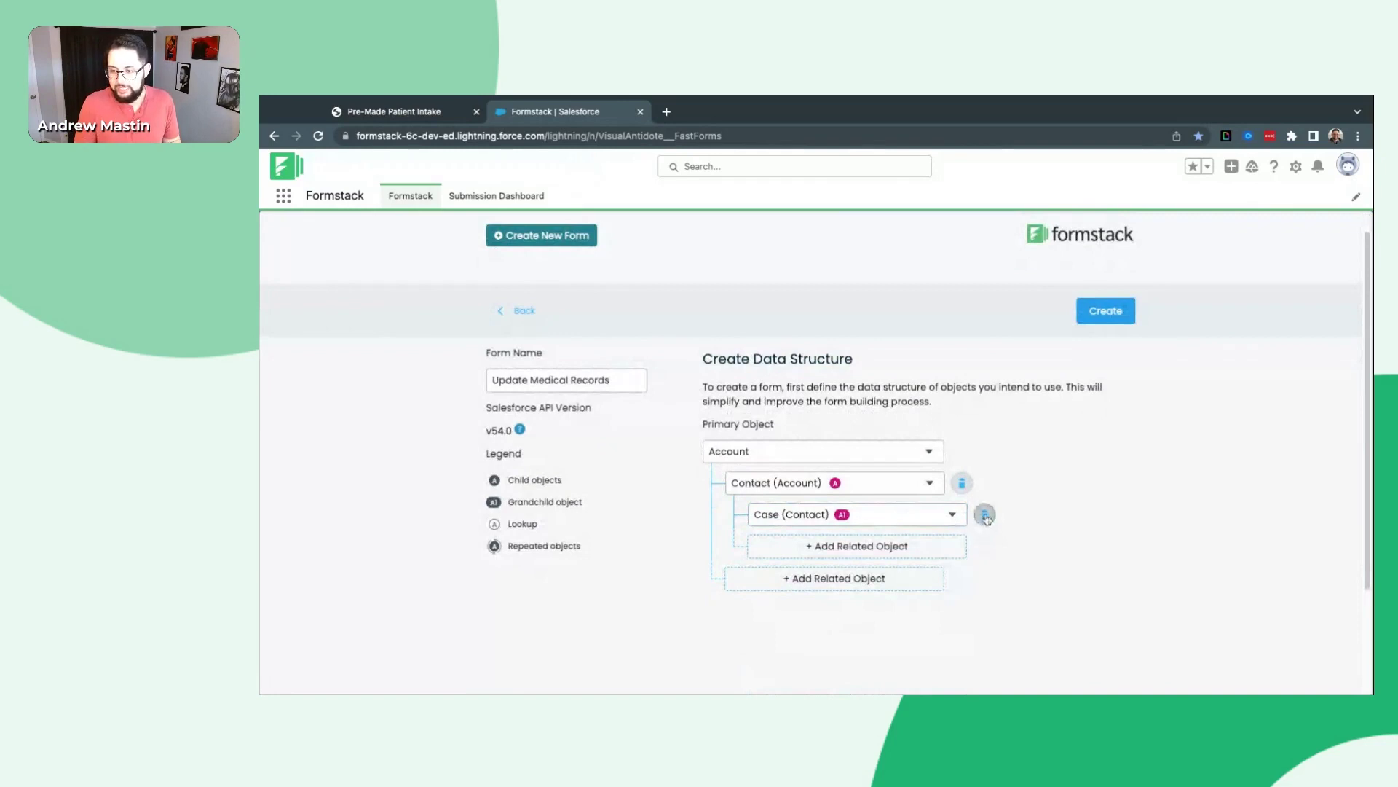
- Remove the related objects Case (Contact) and Contact (Account) from the data structure
left_click(985, 515)
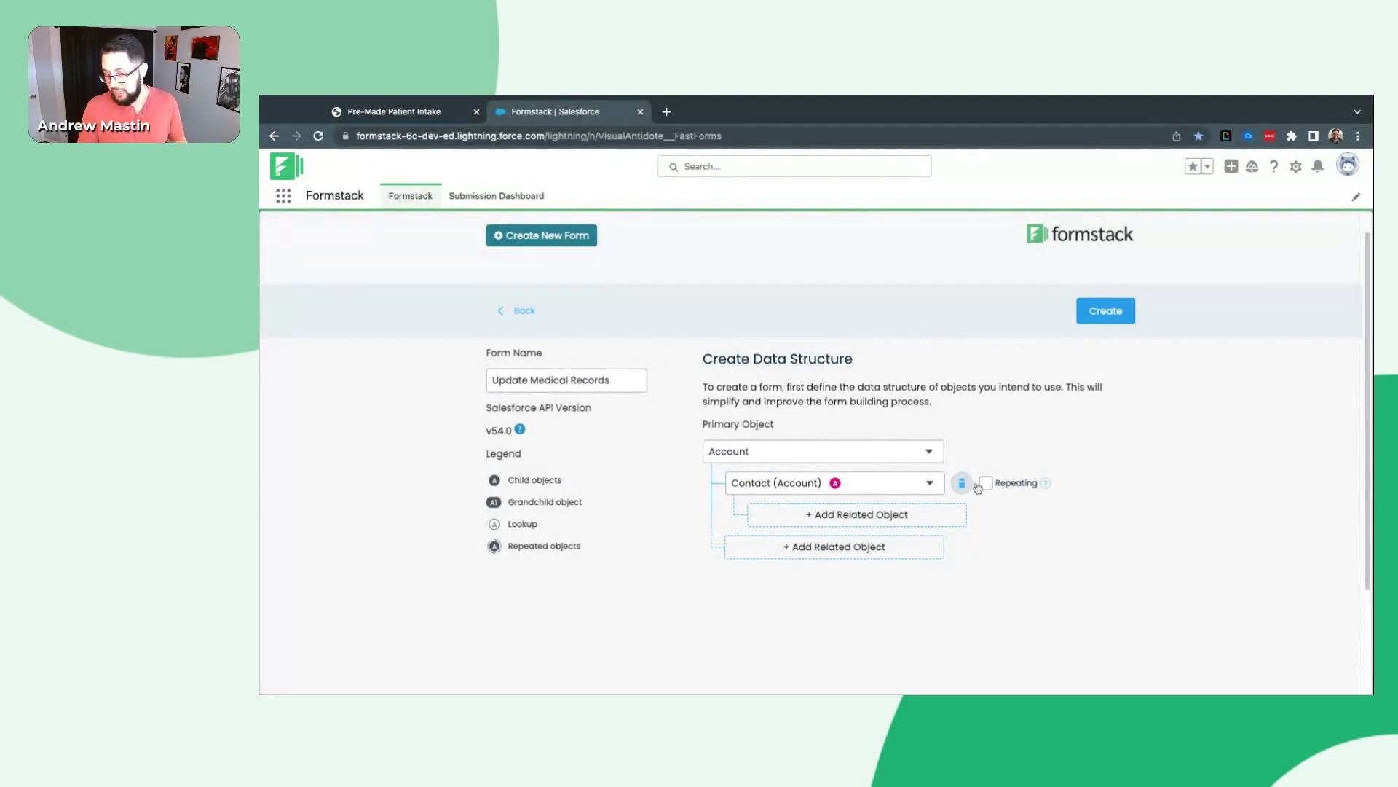
left_click(868, 462)
left_click(1001, 425)
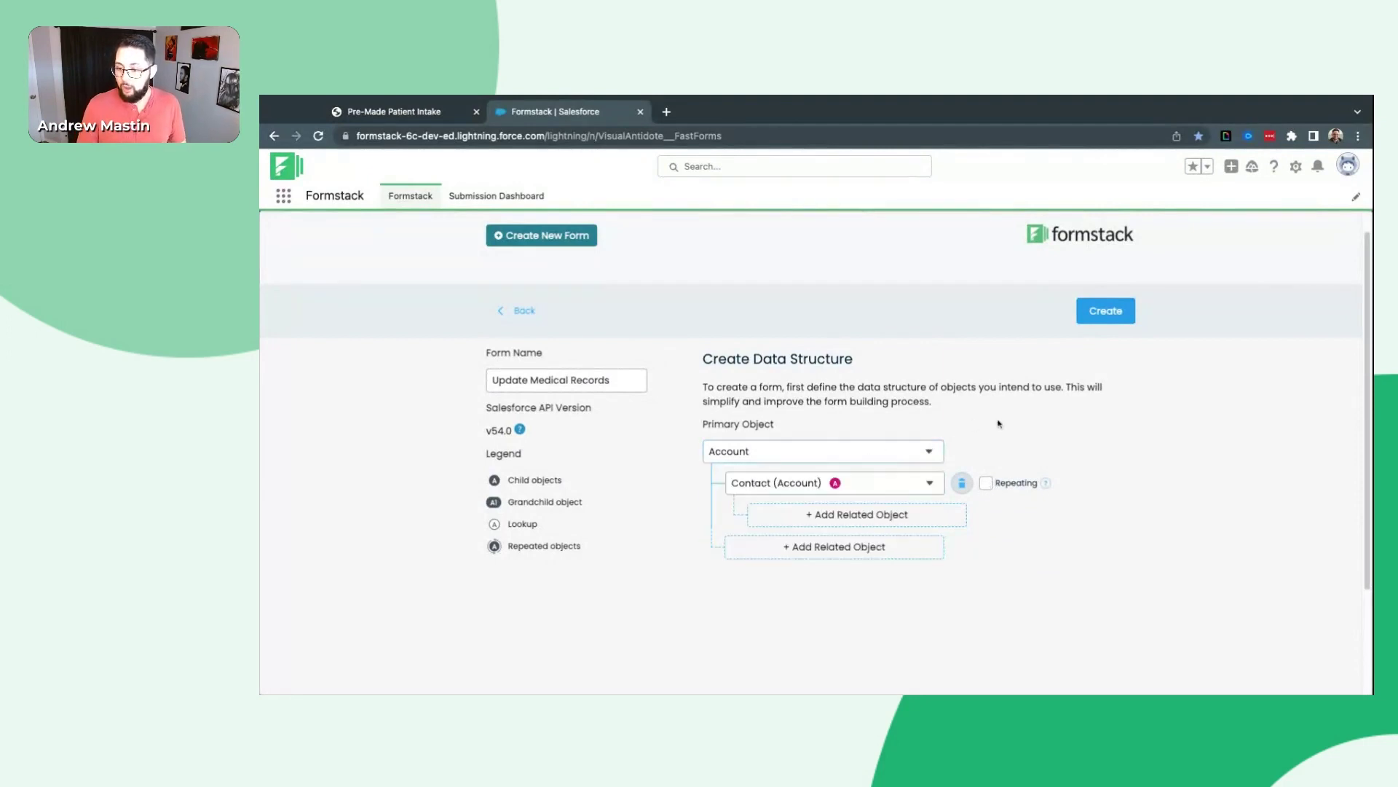
left_click(961, 483)
- Change the form's primary object to Contact
left_click(863, 454)
scroll(813, 494, "up", 1)
type("contact")
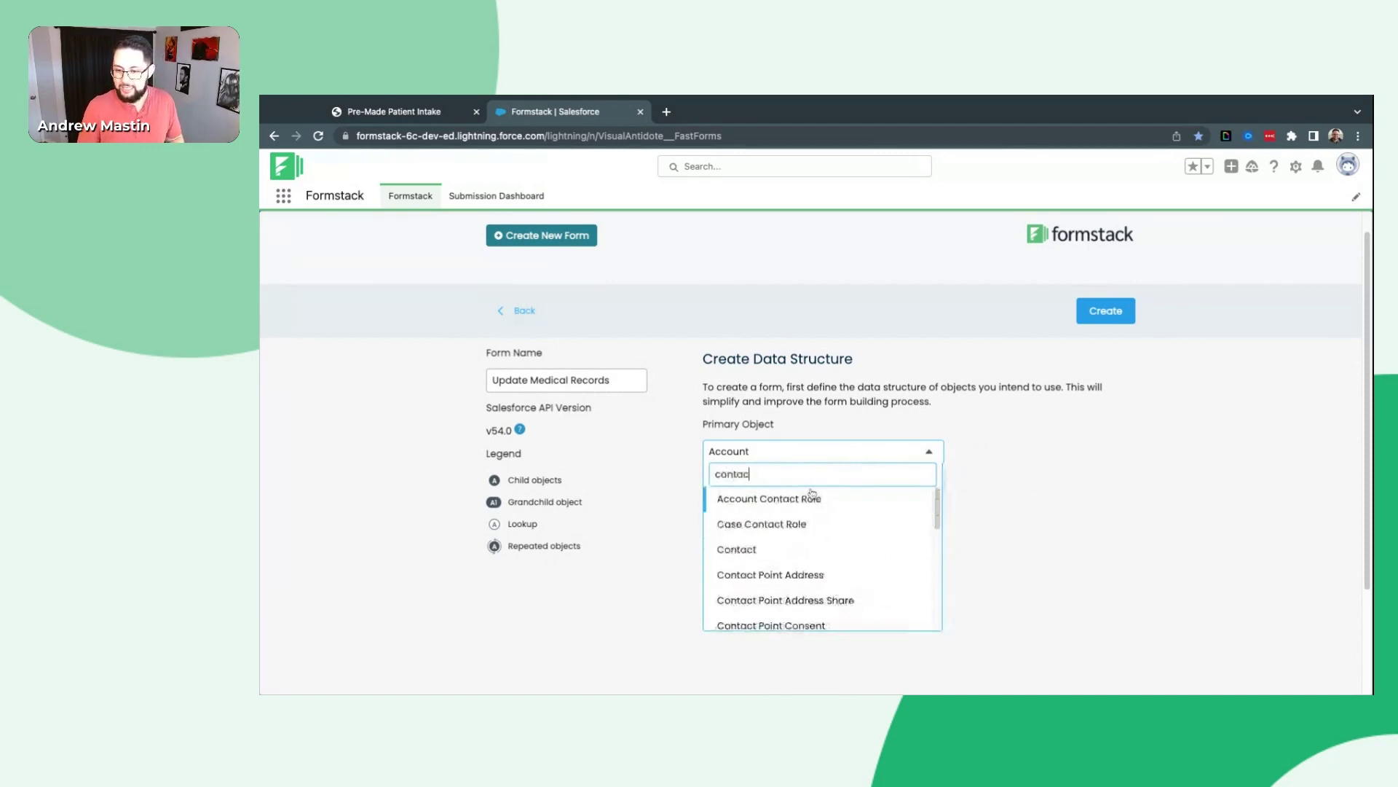
left_click(795, 550)
- Add Case (Contact) as a related object under Contact and create the form
left_click(836, 482)
left_click(831, 485)
scroll(820, 586, "down", 4)
scroll(819, 586, "down", 4)
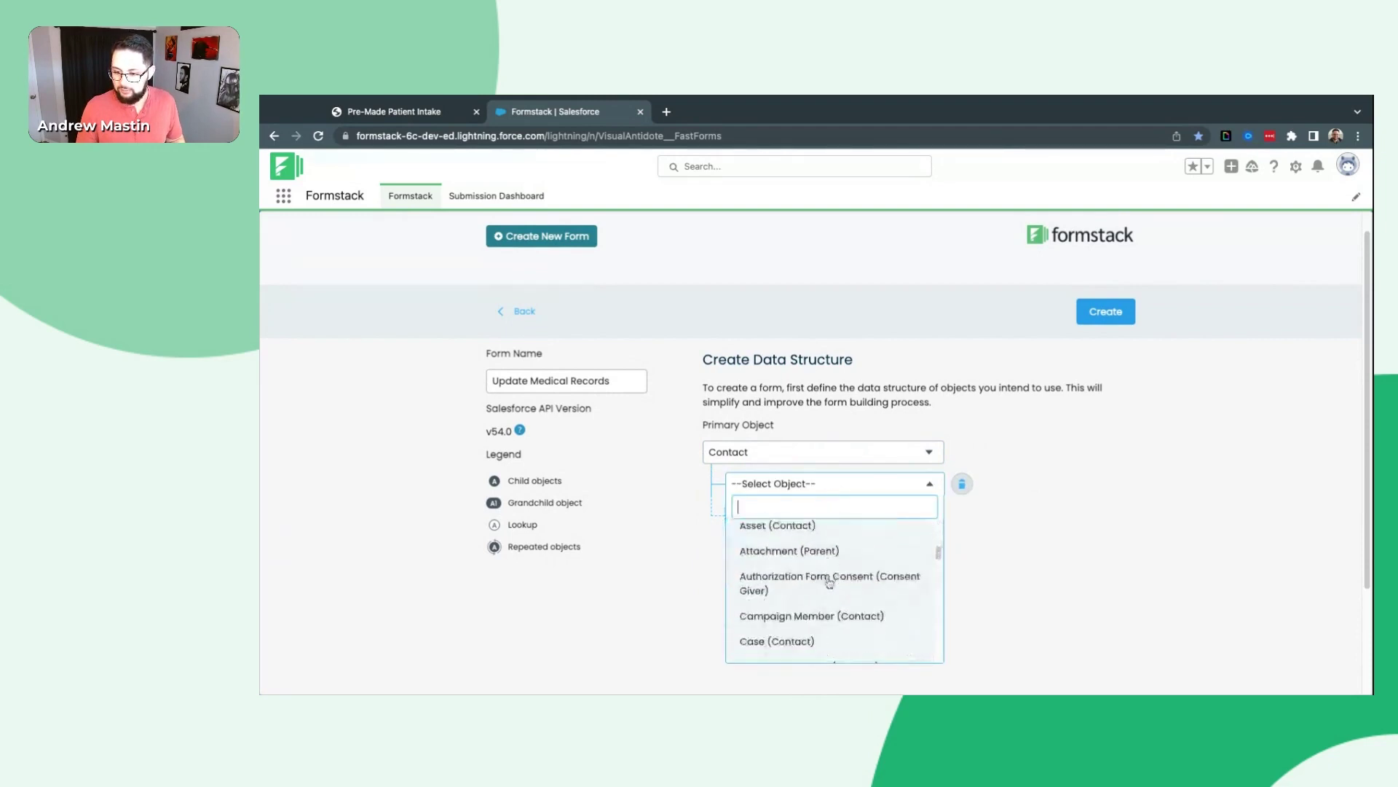
left_click(822, 556)
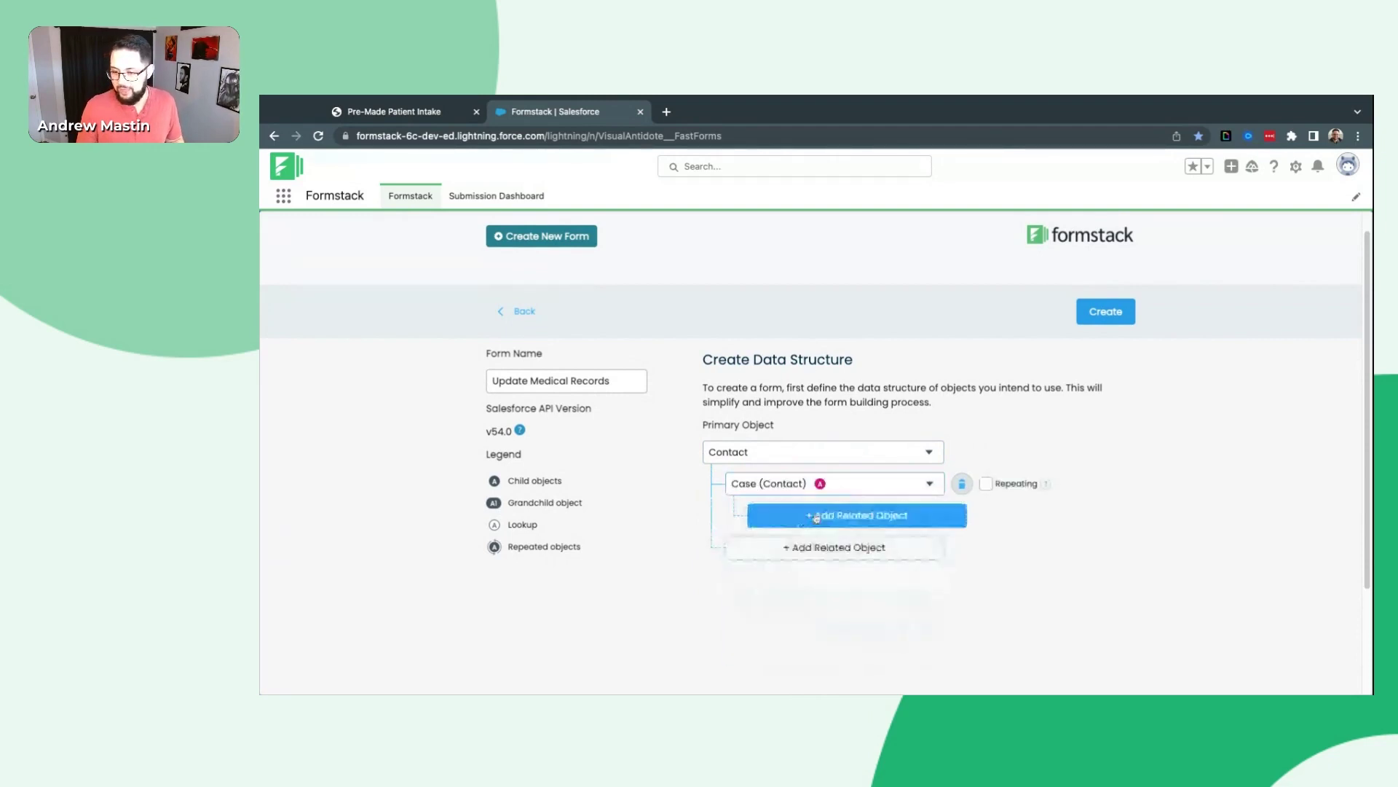
left_click(1106, 313)
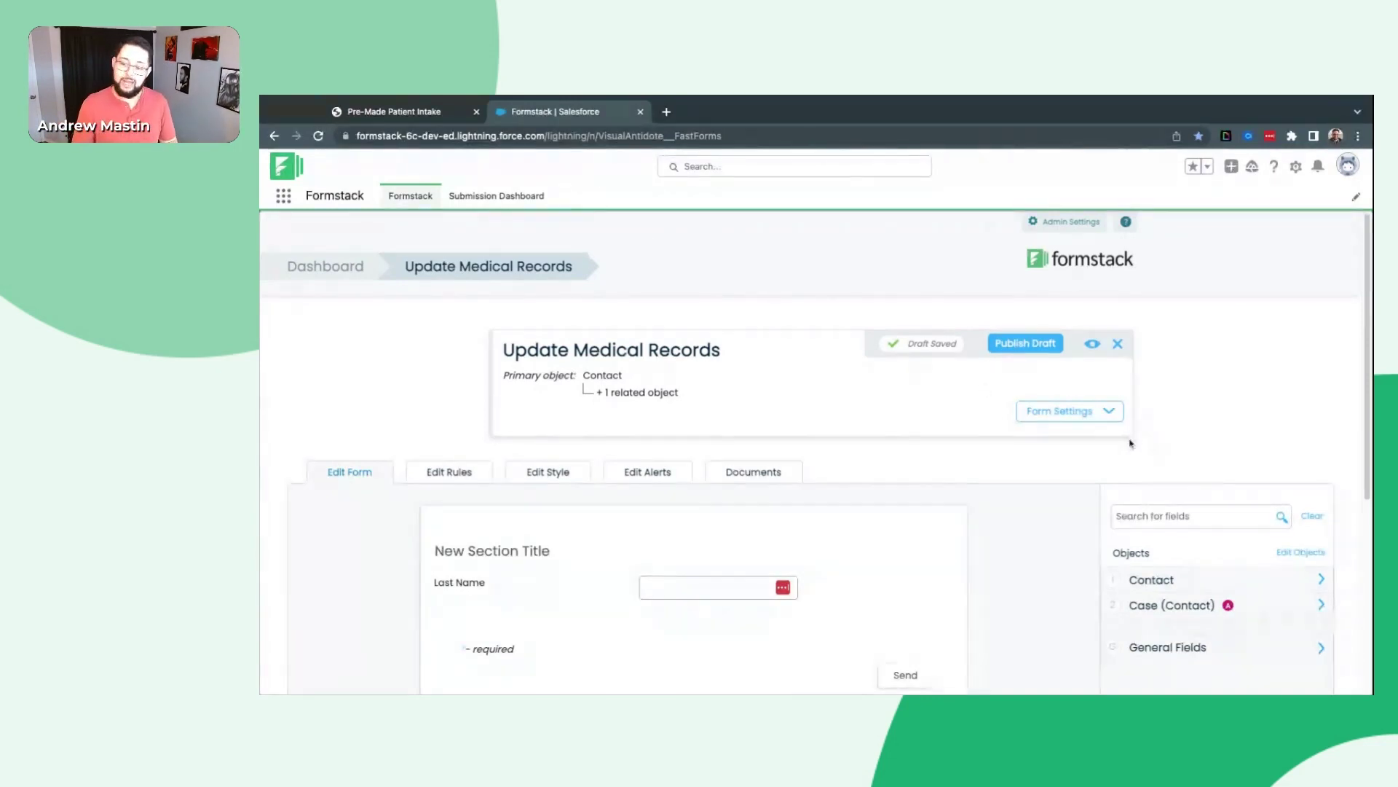
- Open the form settings and examine the Submit Label, comparing it with the submit button on the live Pre-Made Patient Intake form
left_click(1088, 419)
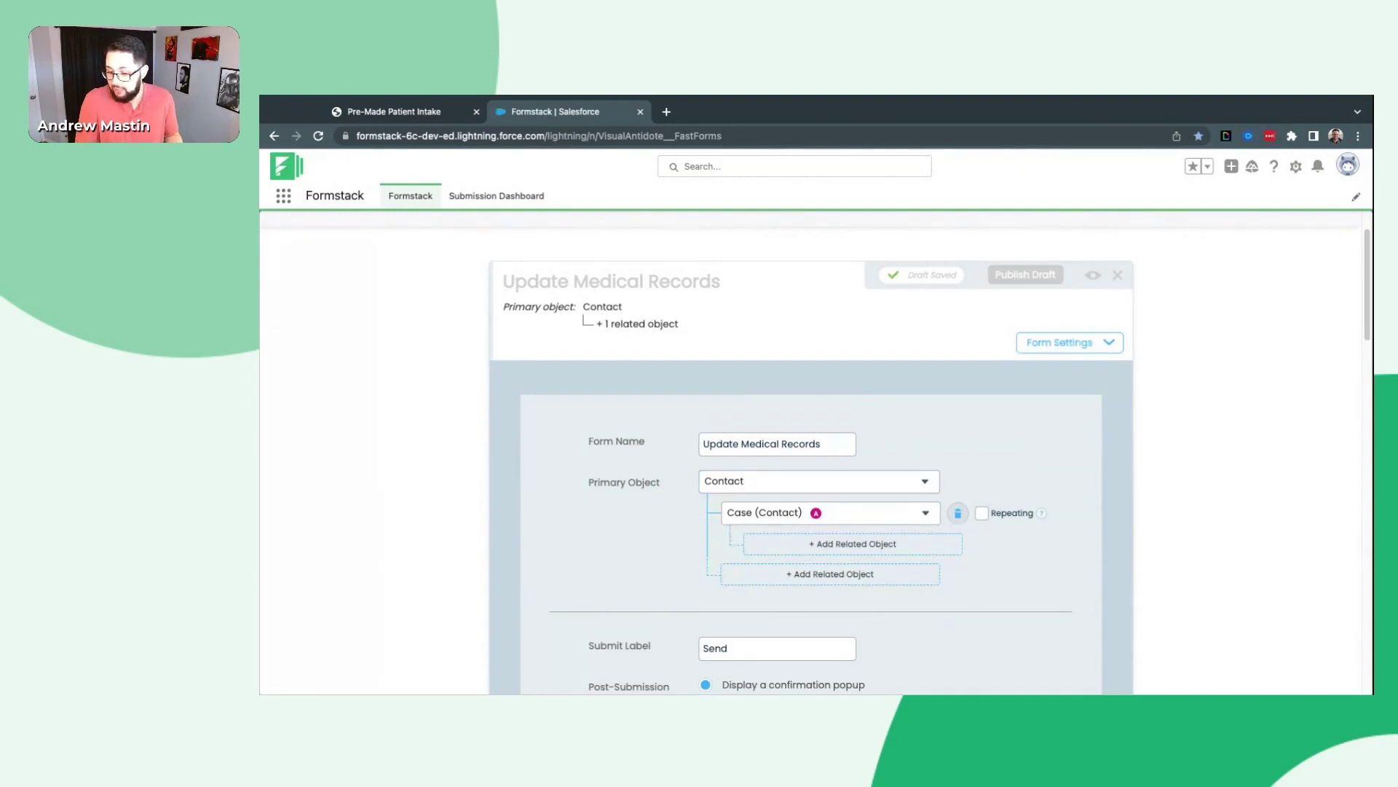
scroll(694, 483, "down", 2)
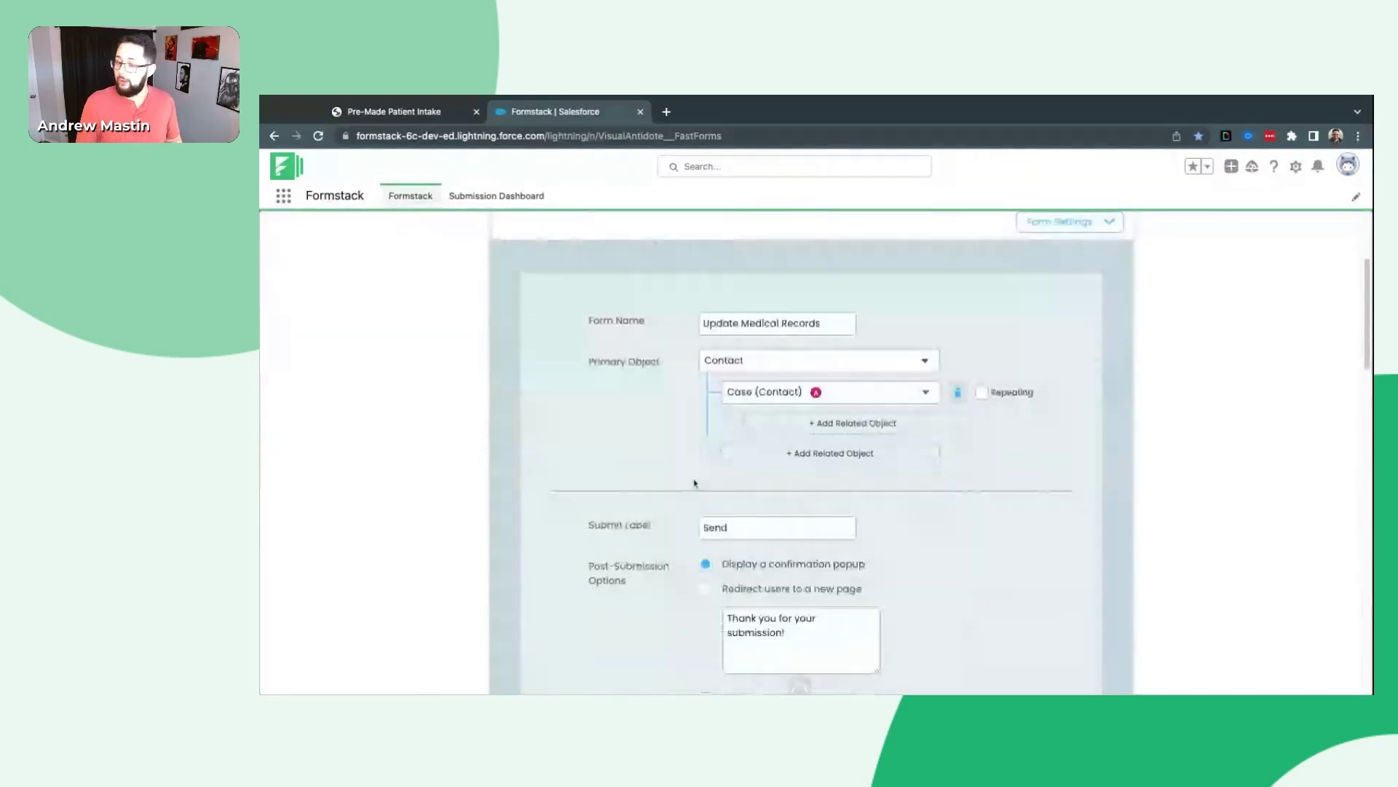
scroll(694, 483, "down", 1)
double_click(785, 469)
left_click(408, 111)
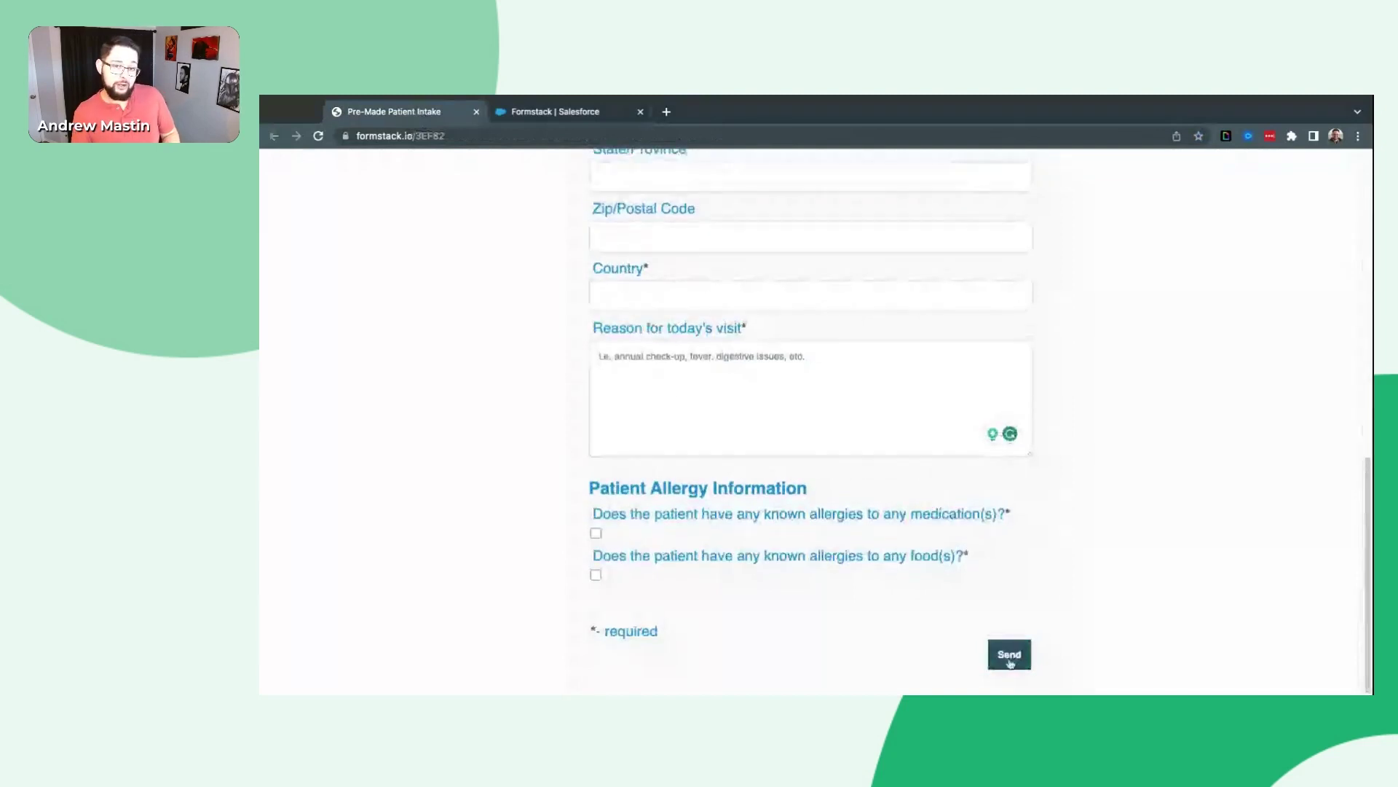
left_click(580, 118)
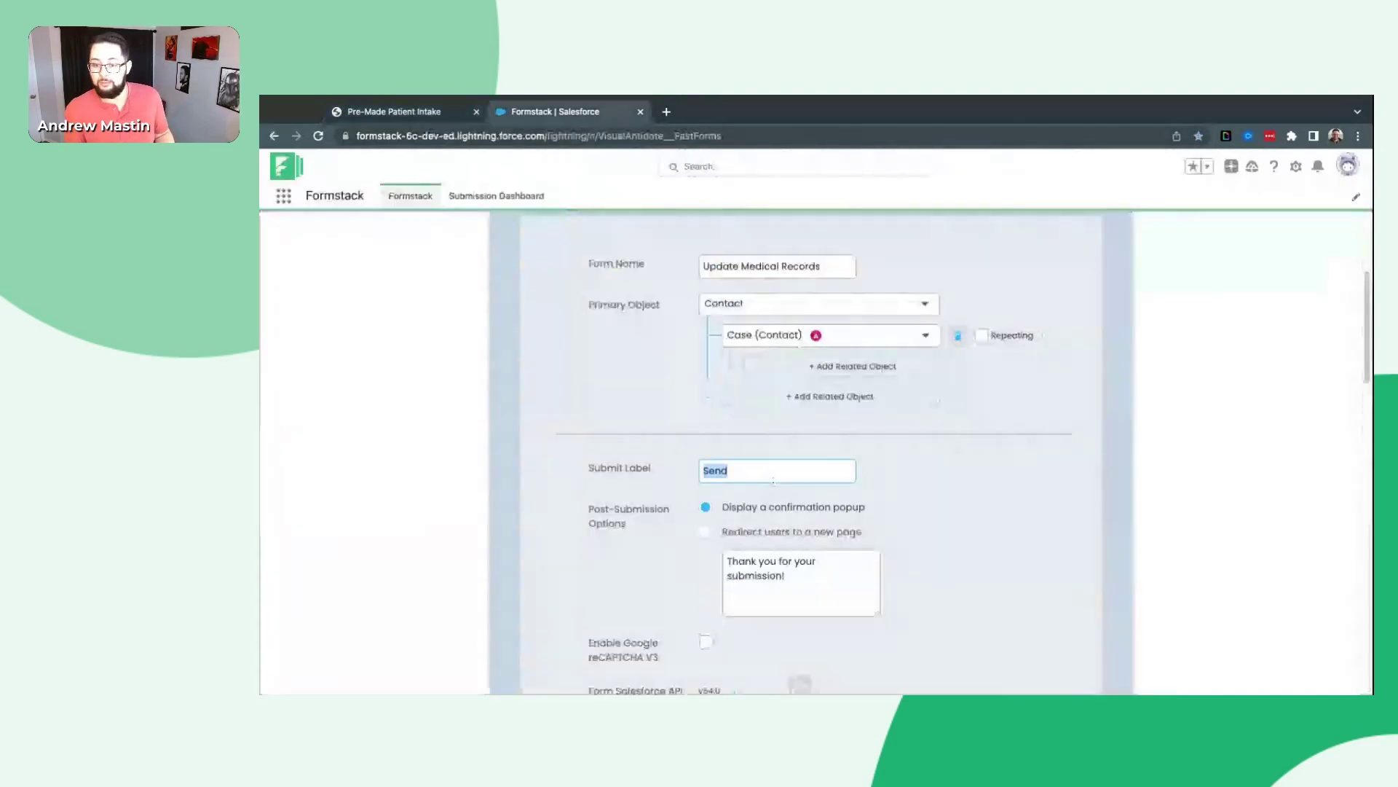
left_click(748, 471)
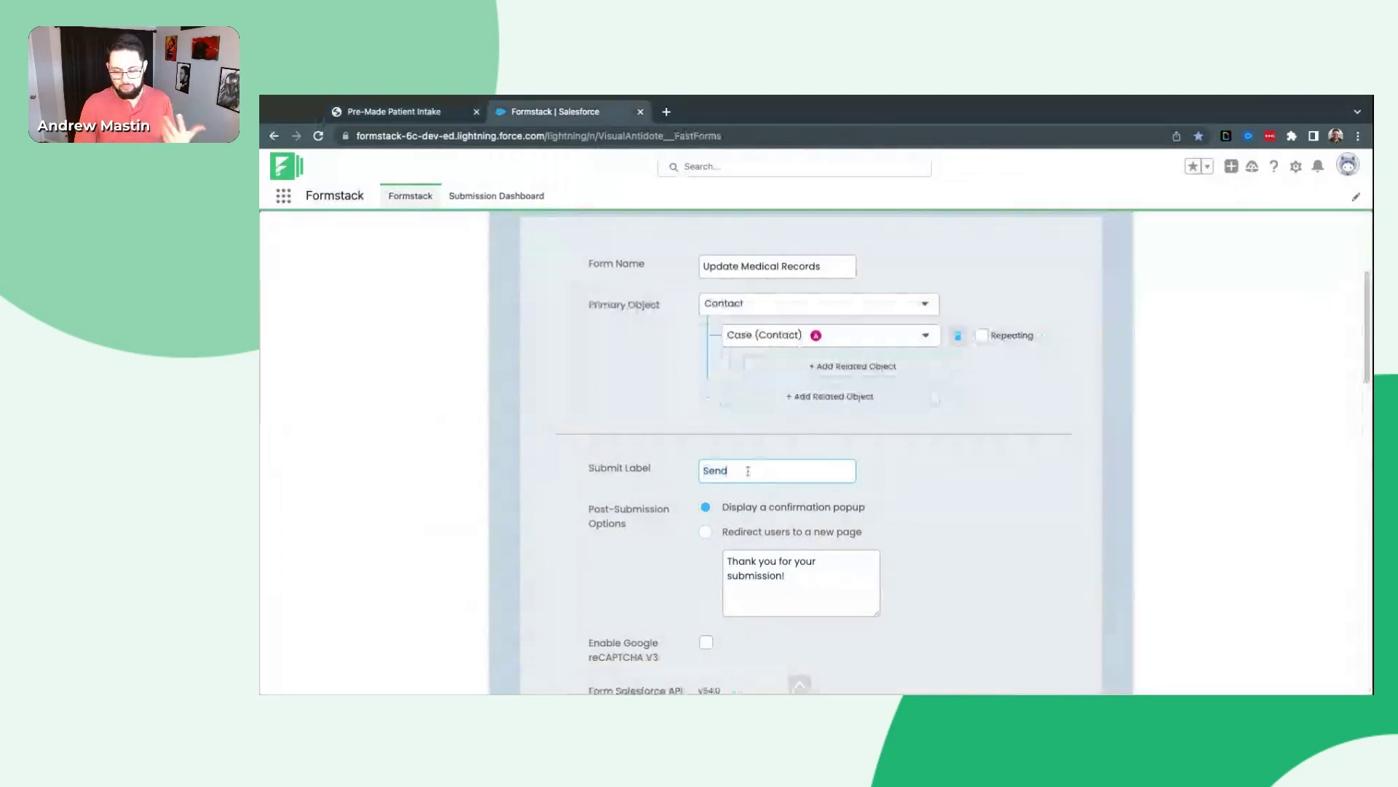
- Review the post-submission message, notification, page, validation, Save for Later and JavaScript settings, and close the form settings
scroll(772, 470, "down", 1)
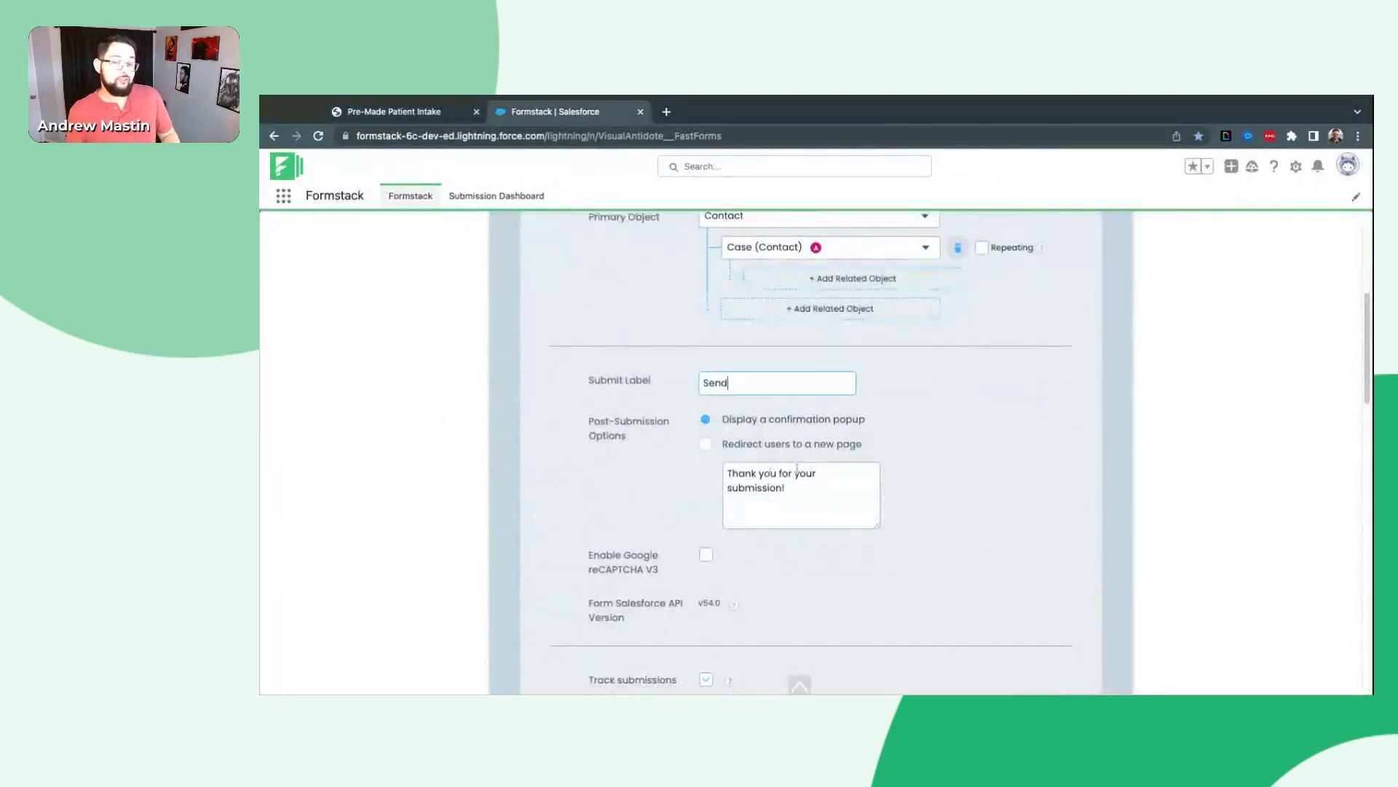
left_click_drag(843, 488, 699, 444)
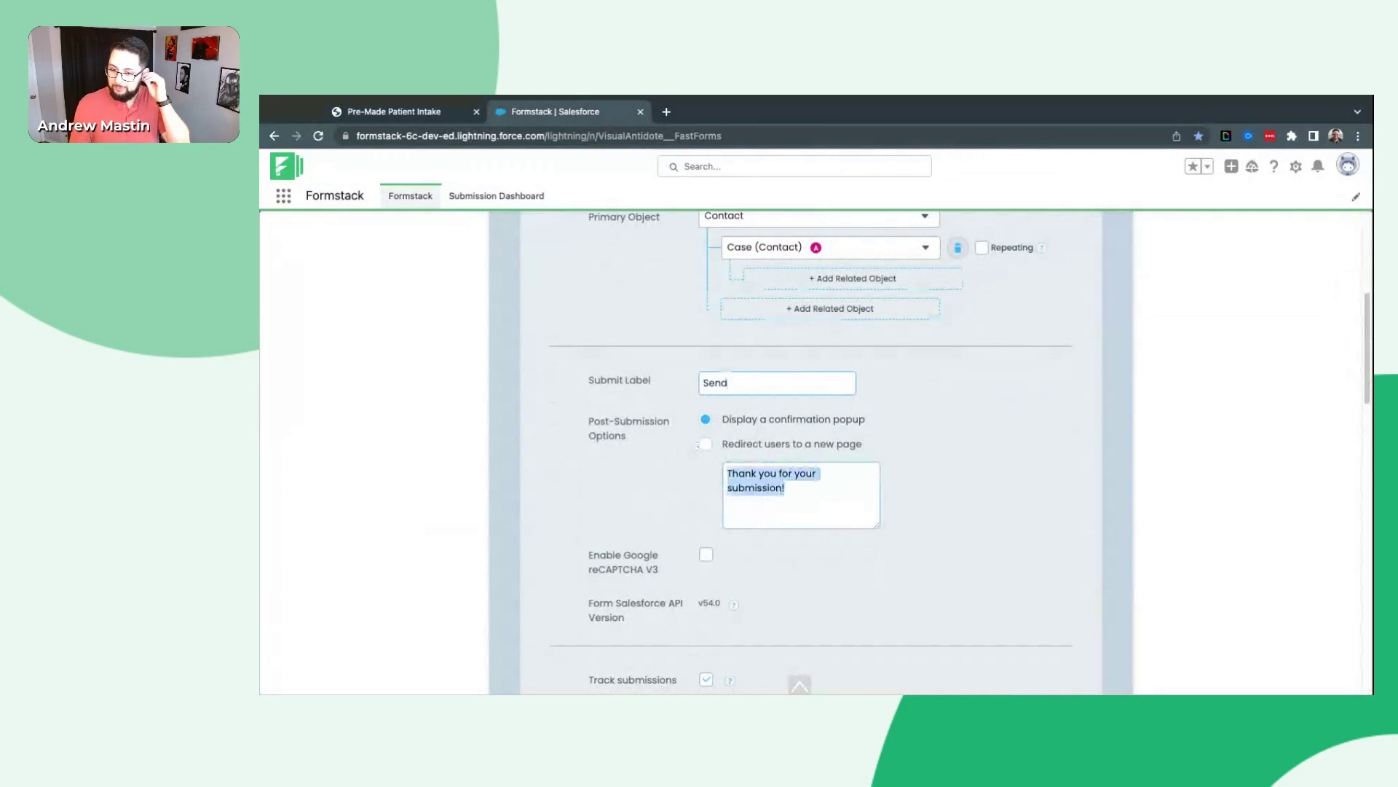
scroll(698, 448, "down", 3)
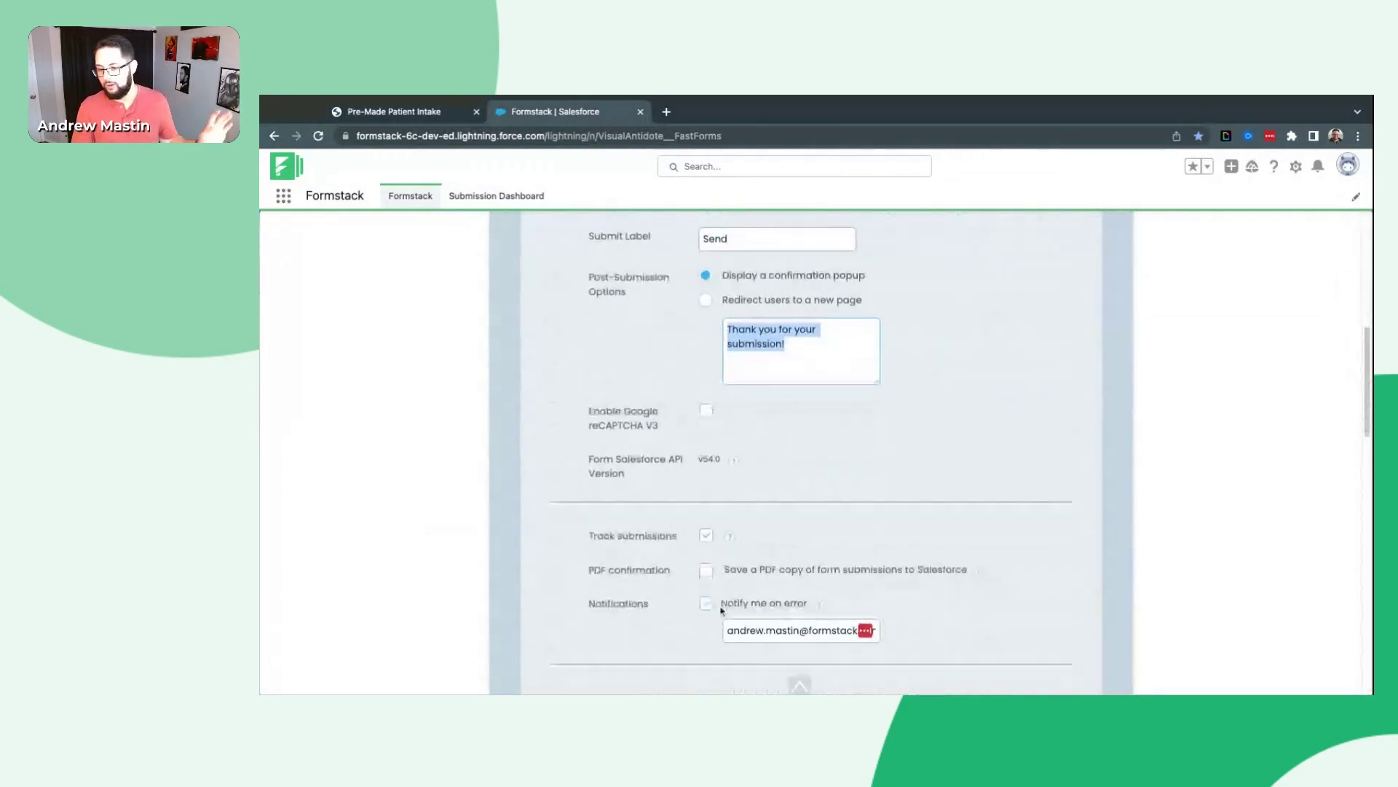
scroll(723, 605, "down", 8)
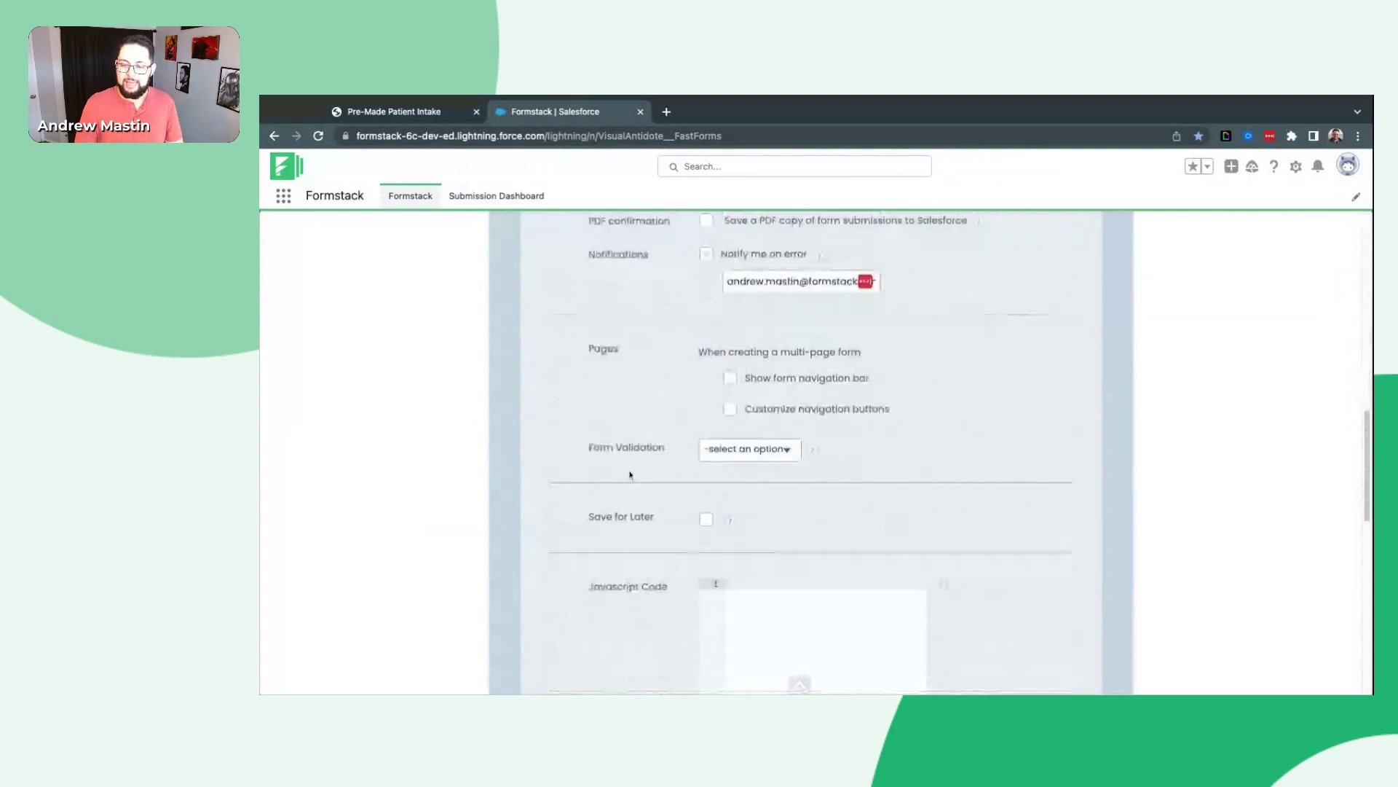
scroll(699, 470, "down", 4)
left_click(794, 403)
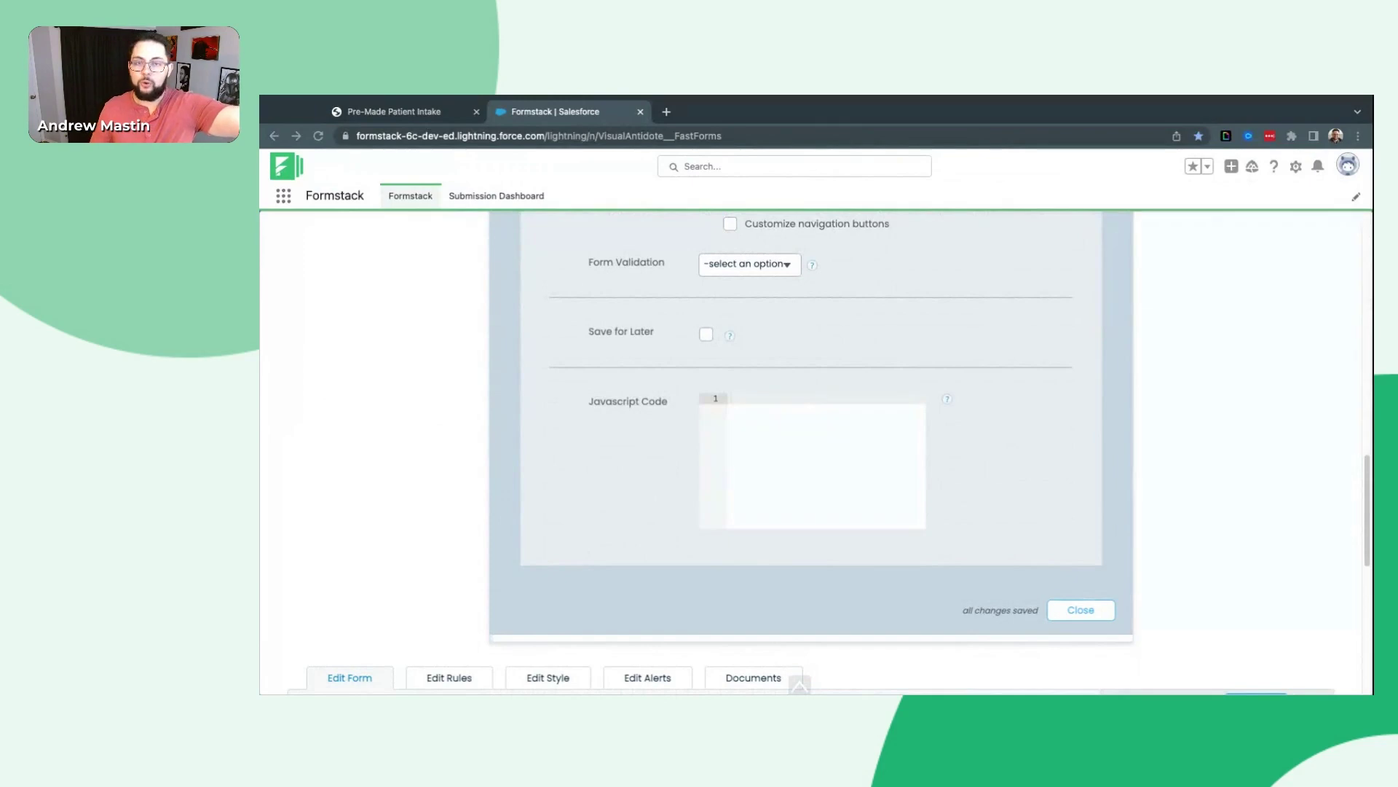
key("alt+Tab")
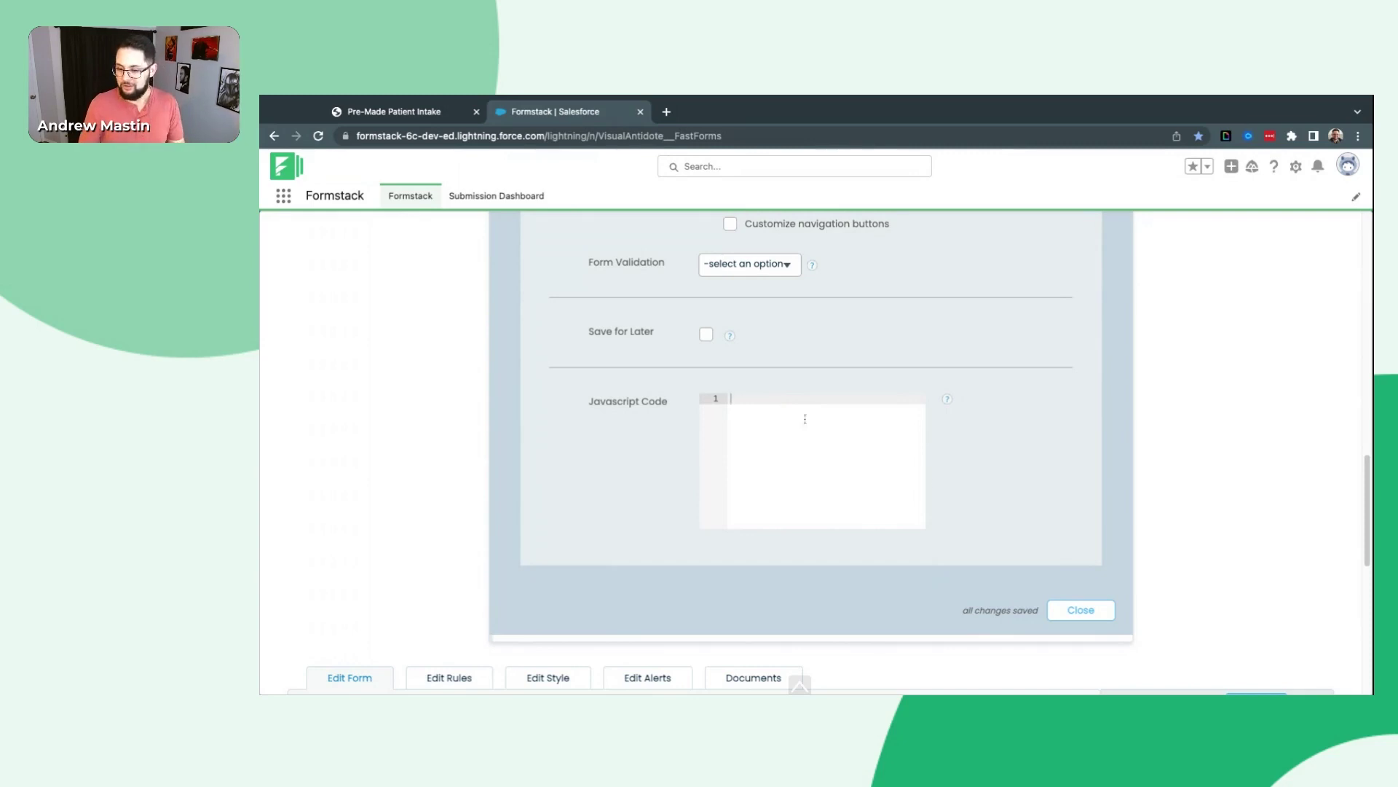
left_click(1081, 610)
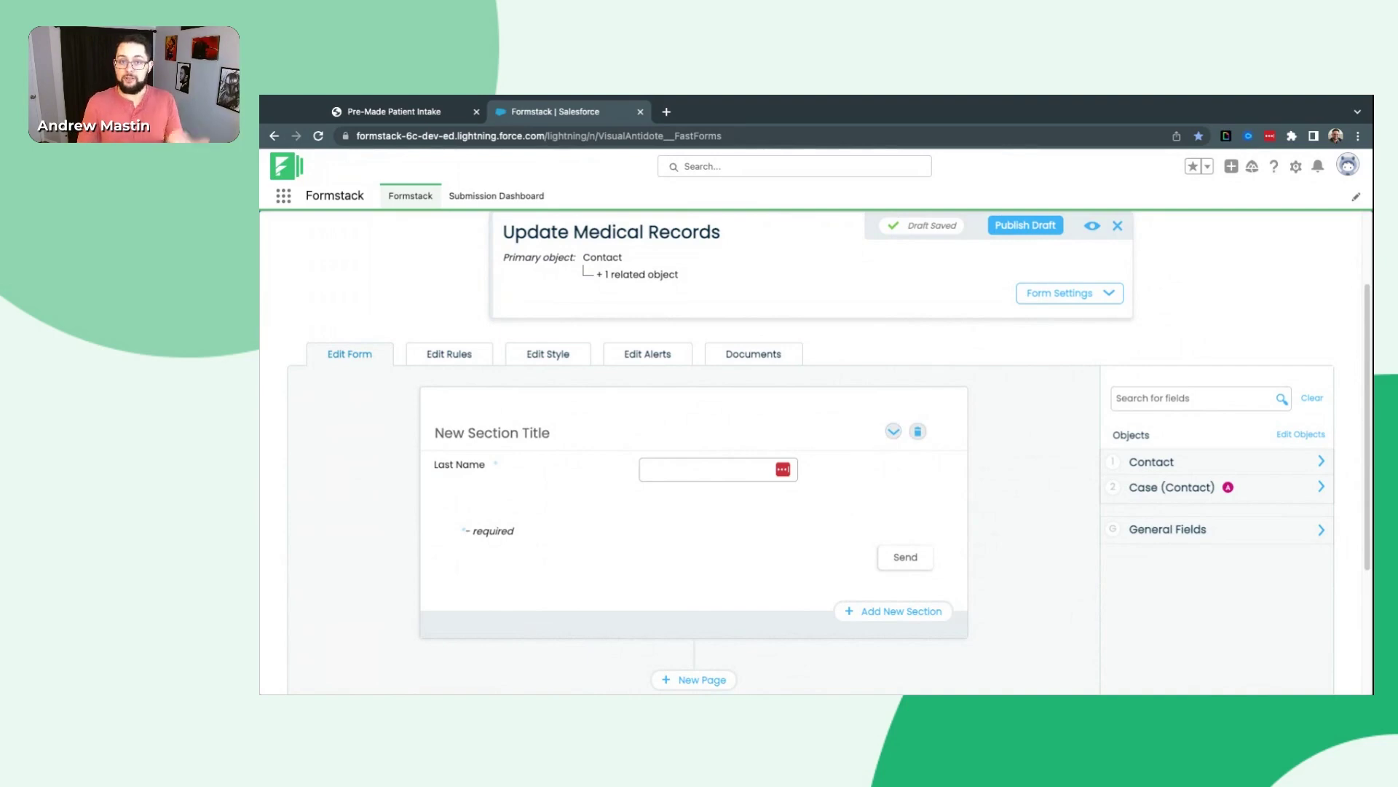
- Rename the form's first section "Patient Information" and close its settings
left_click(894, 433)
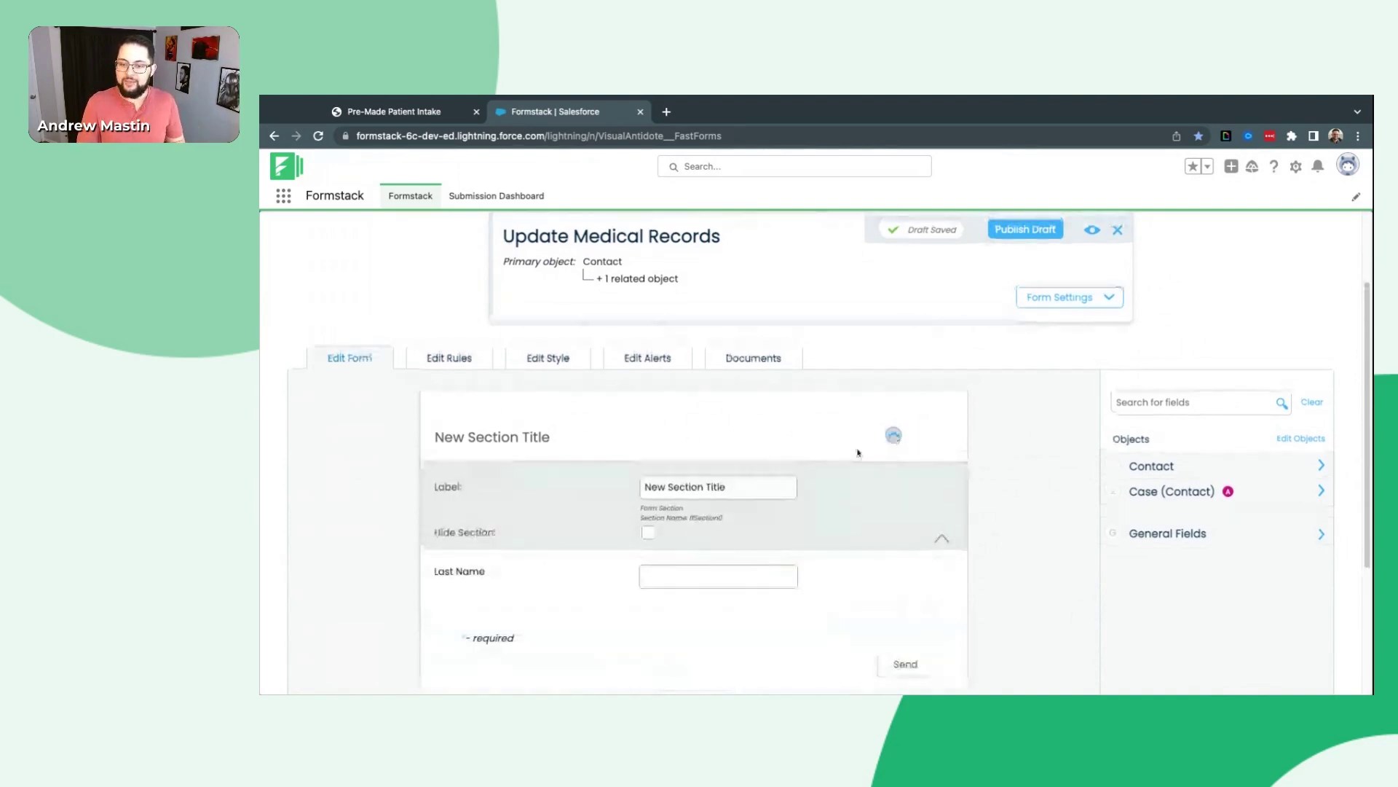
left_click_drag(781, 491, 618, 486)
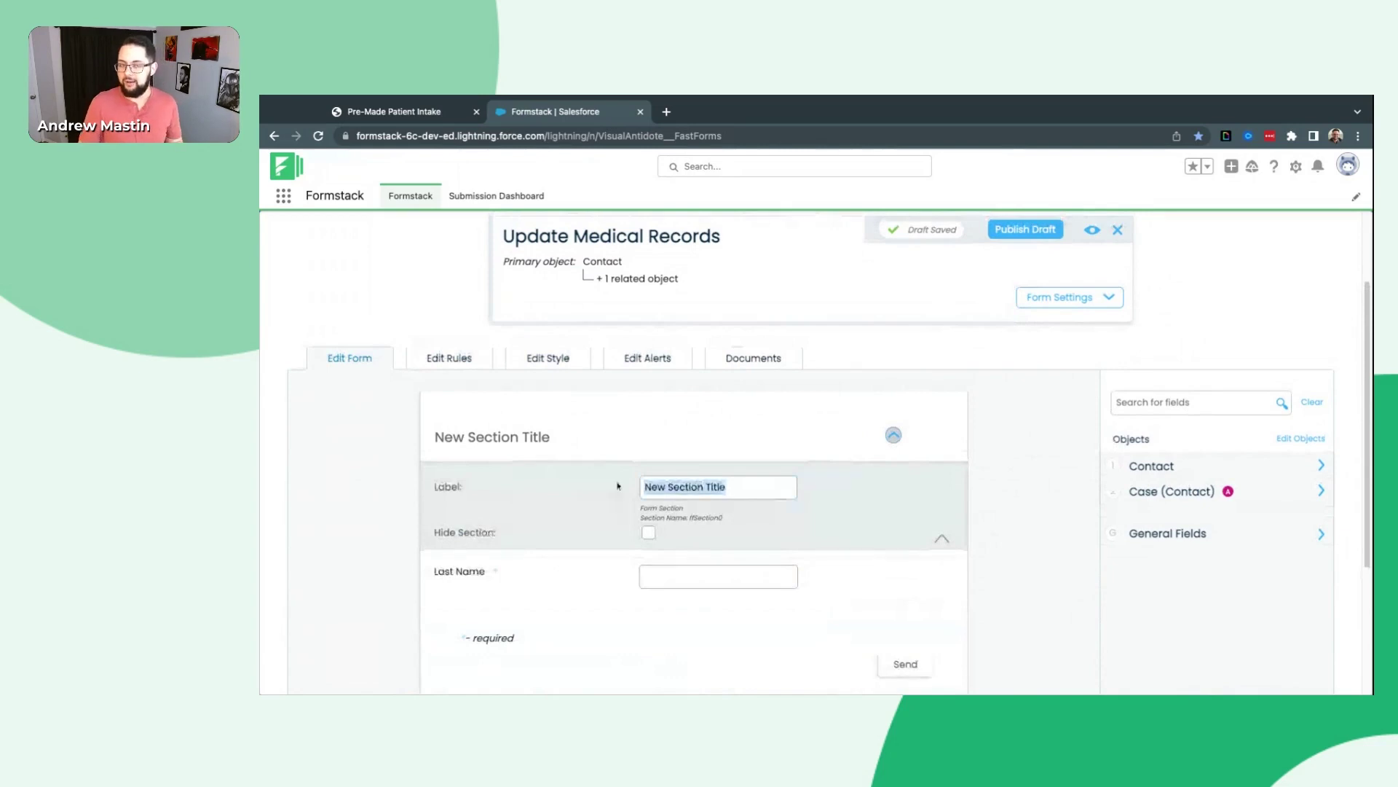
type("Patient Information")
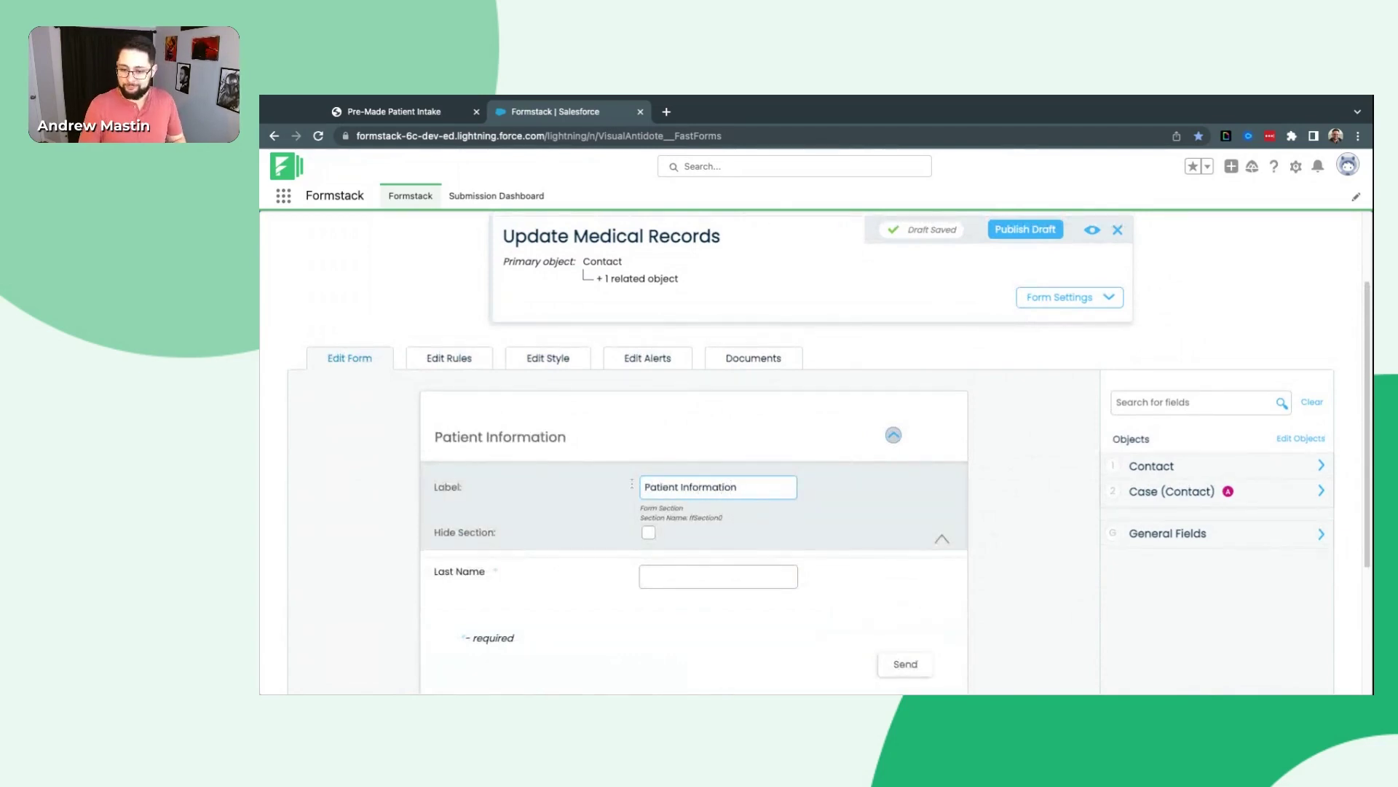
left_click(894, 437)
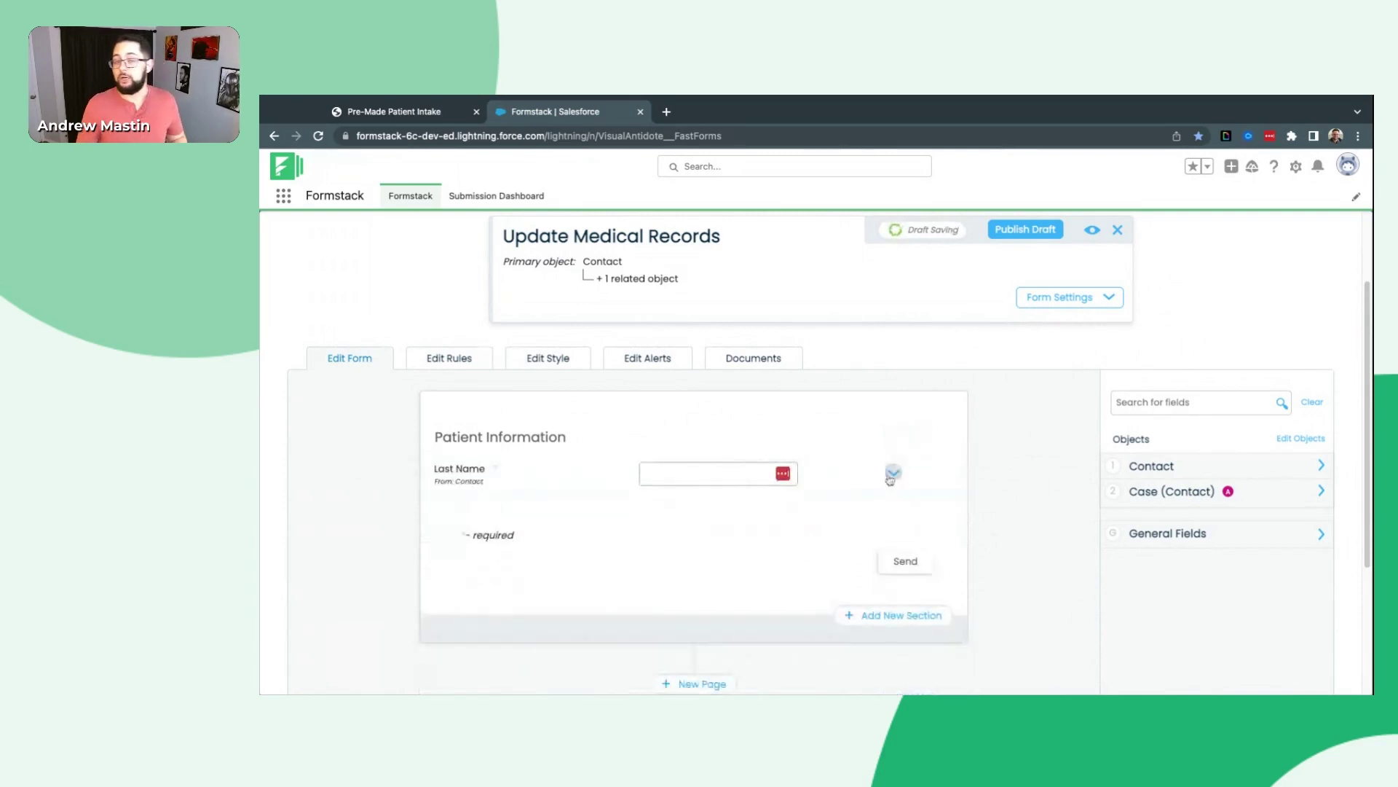
- Open the Last Name field's settings and review its API name, default value, placeholder, hide, read-only, required and error message options
left_click(891, 475)
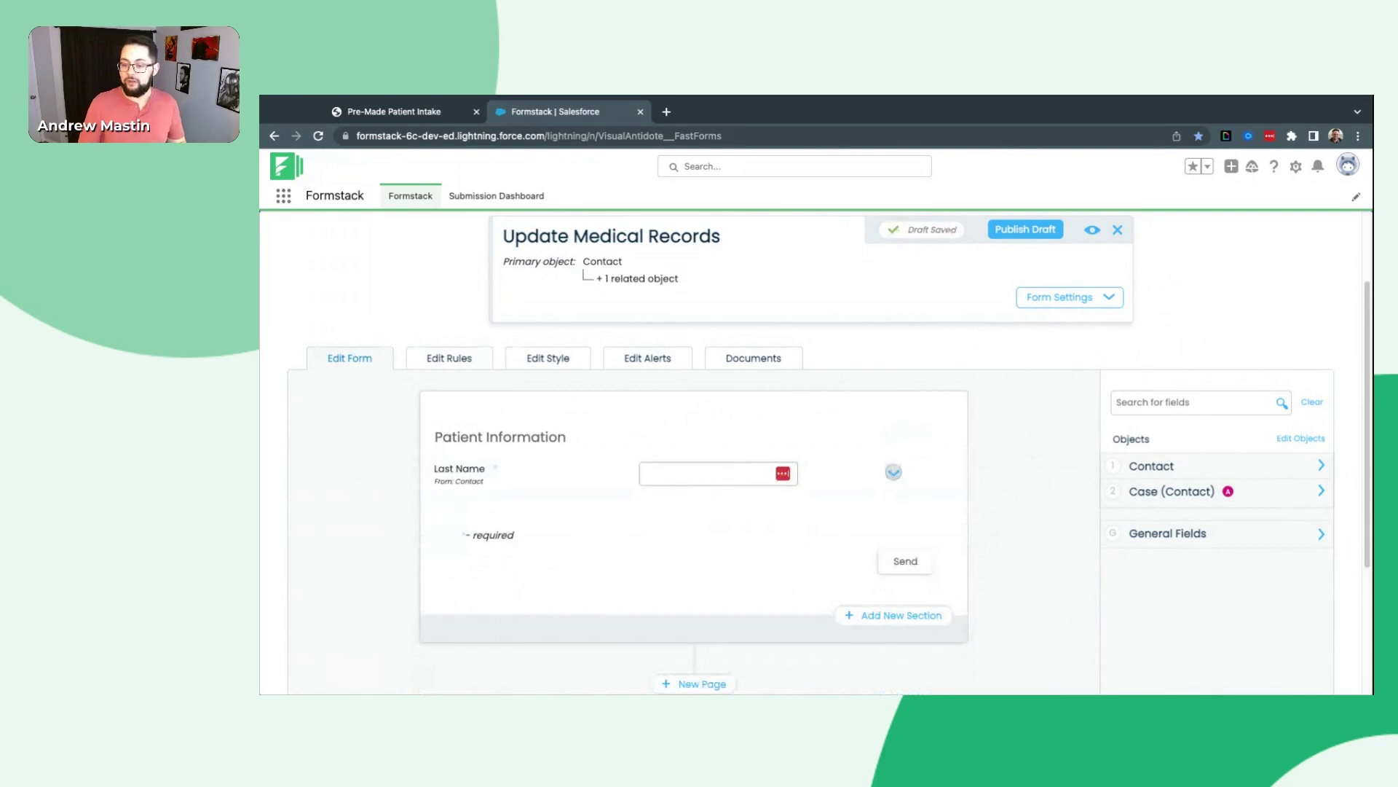
scroll(597, 537, "down", 2)
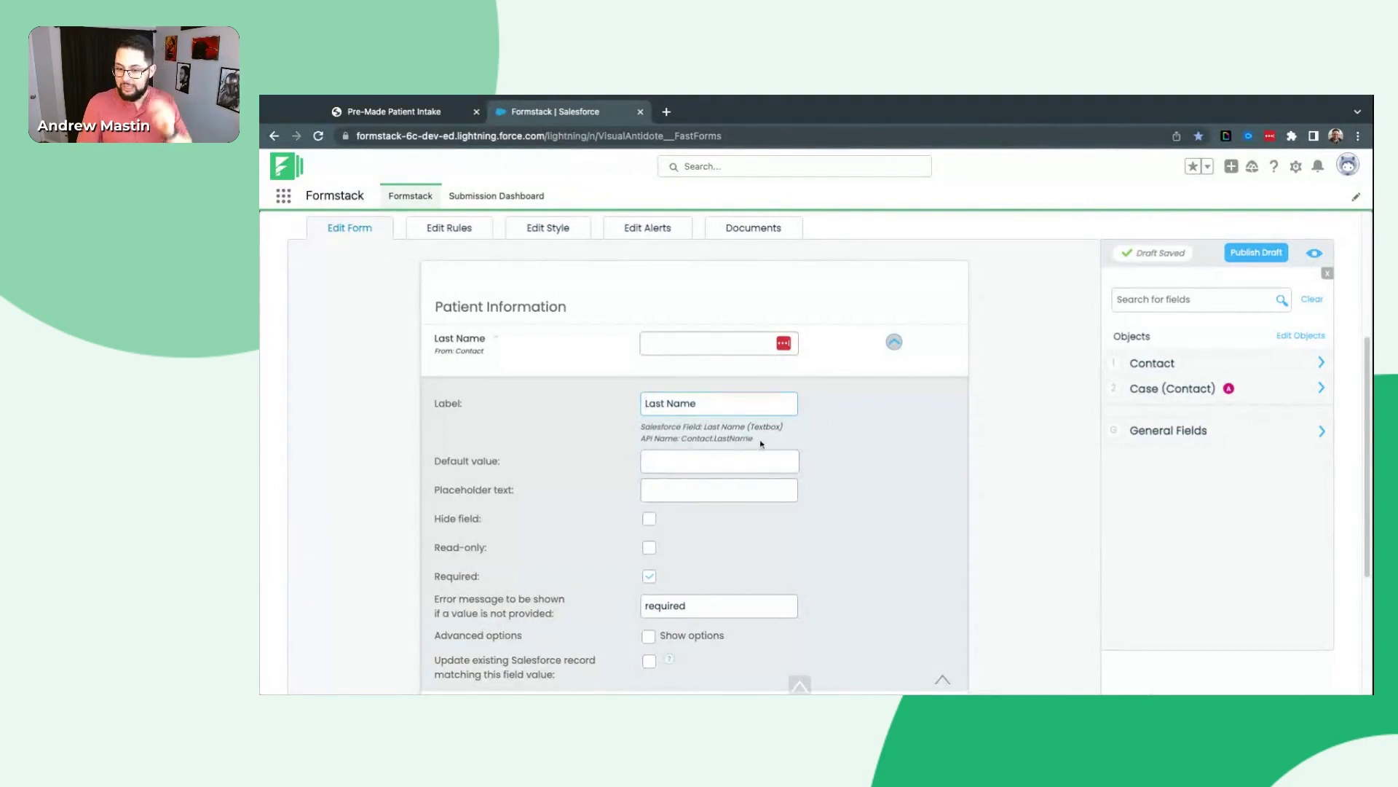
left_click_drag(753, 438, 681, 438)
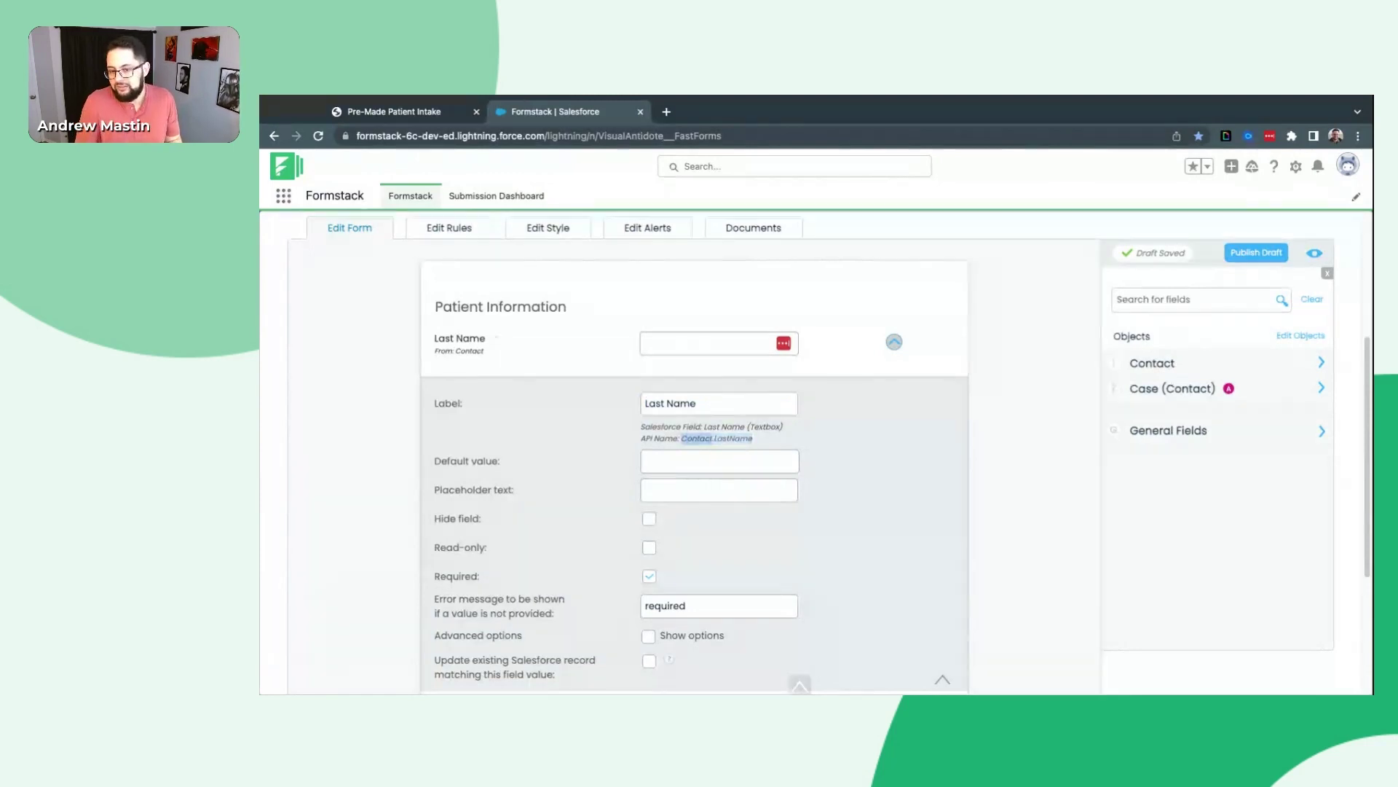
left_click(682, 438)
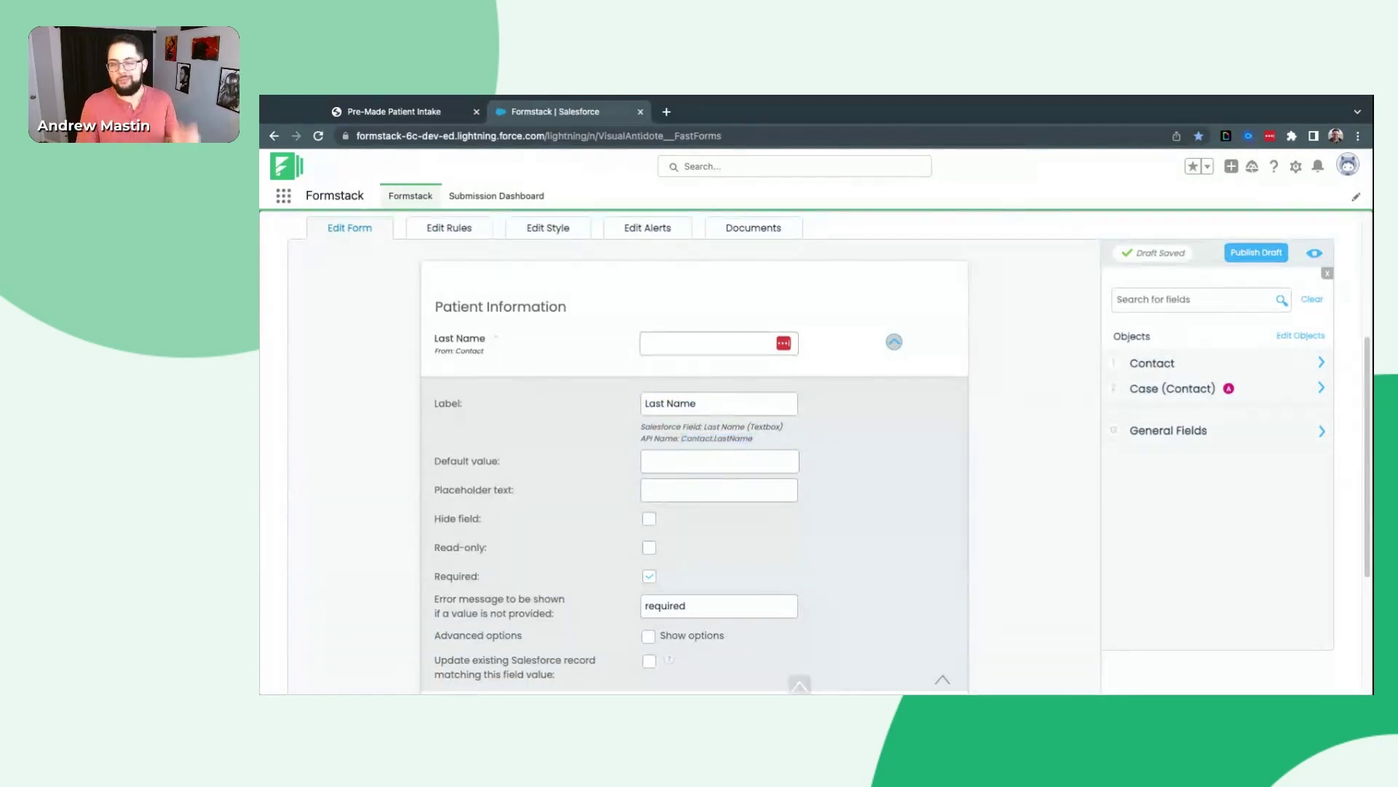
left_click(669, 460)
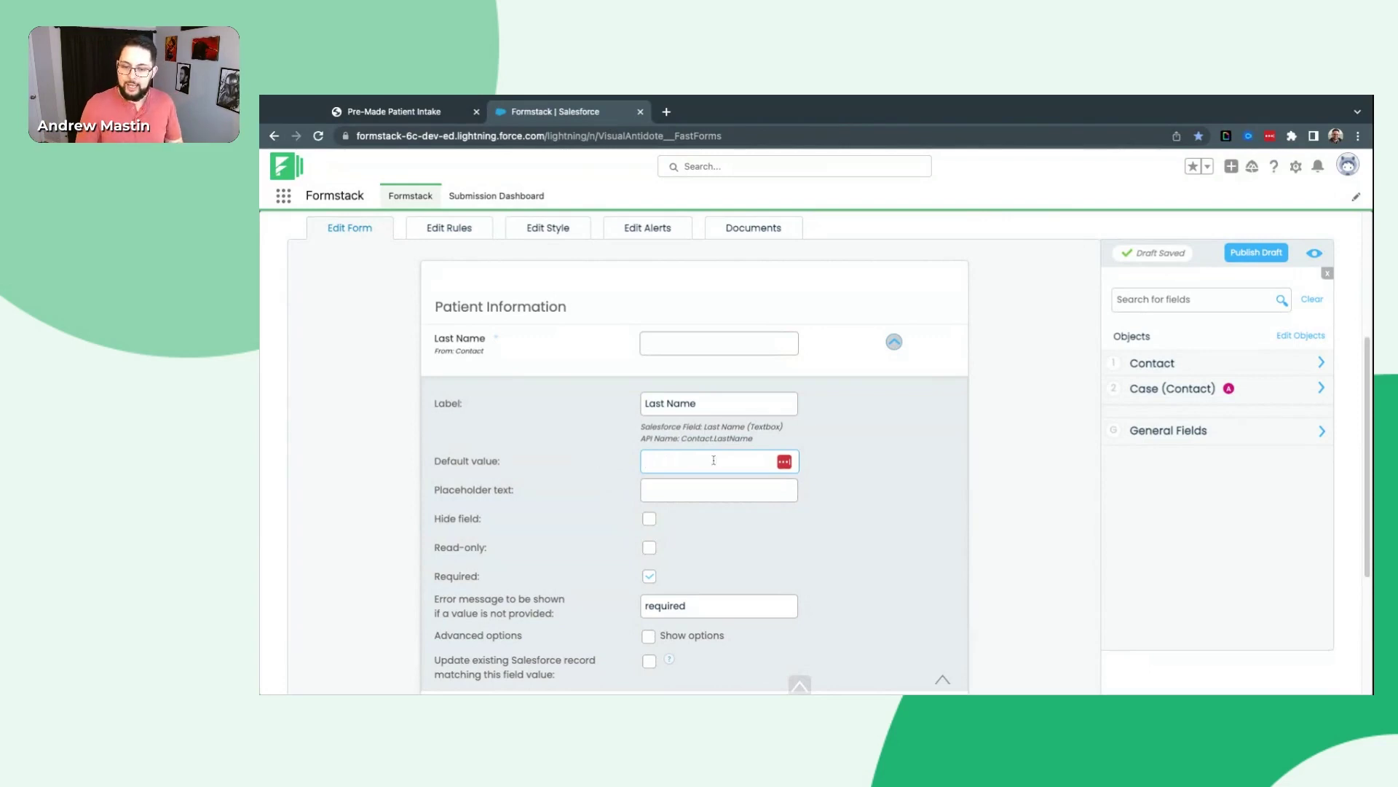
left_click(655, 491)
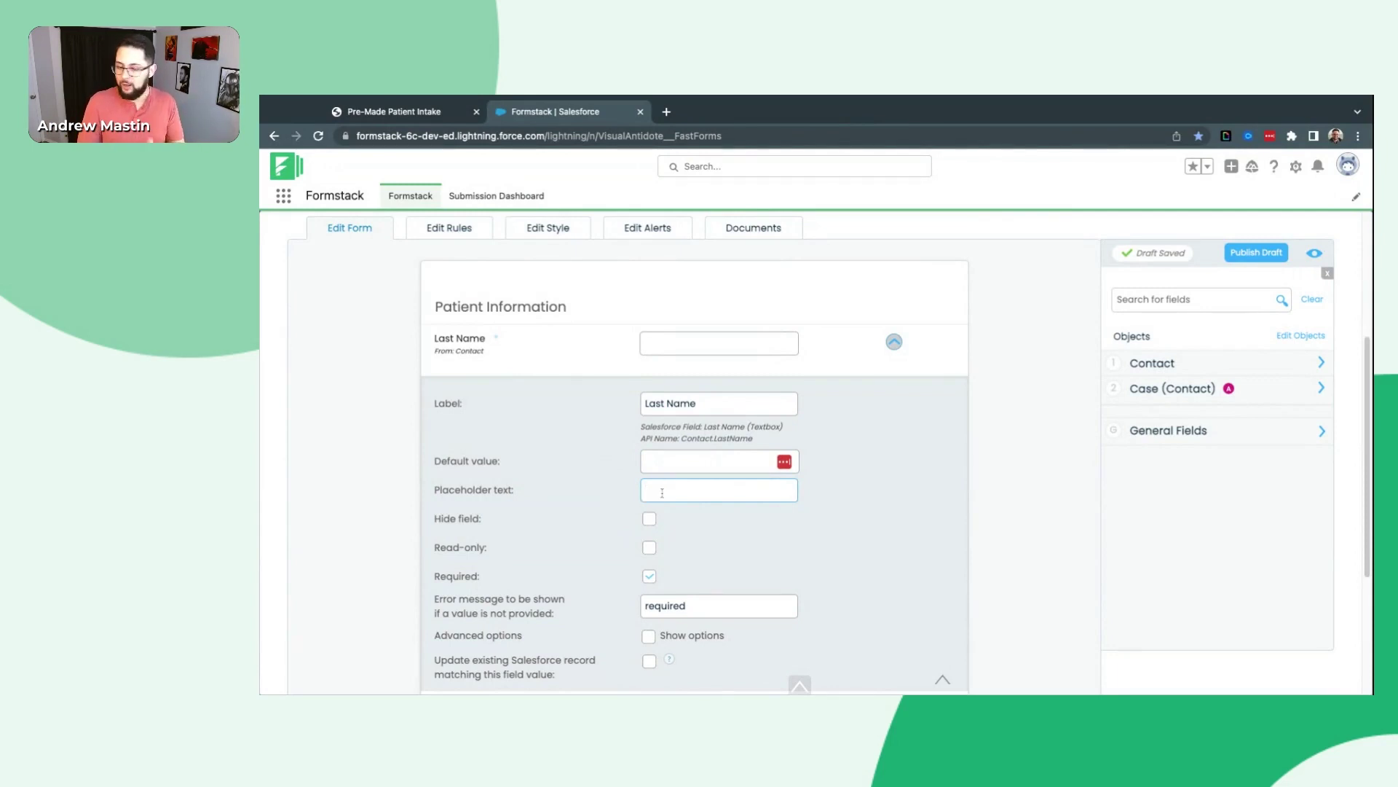
left_click(528, 516)
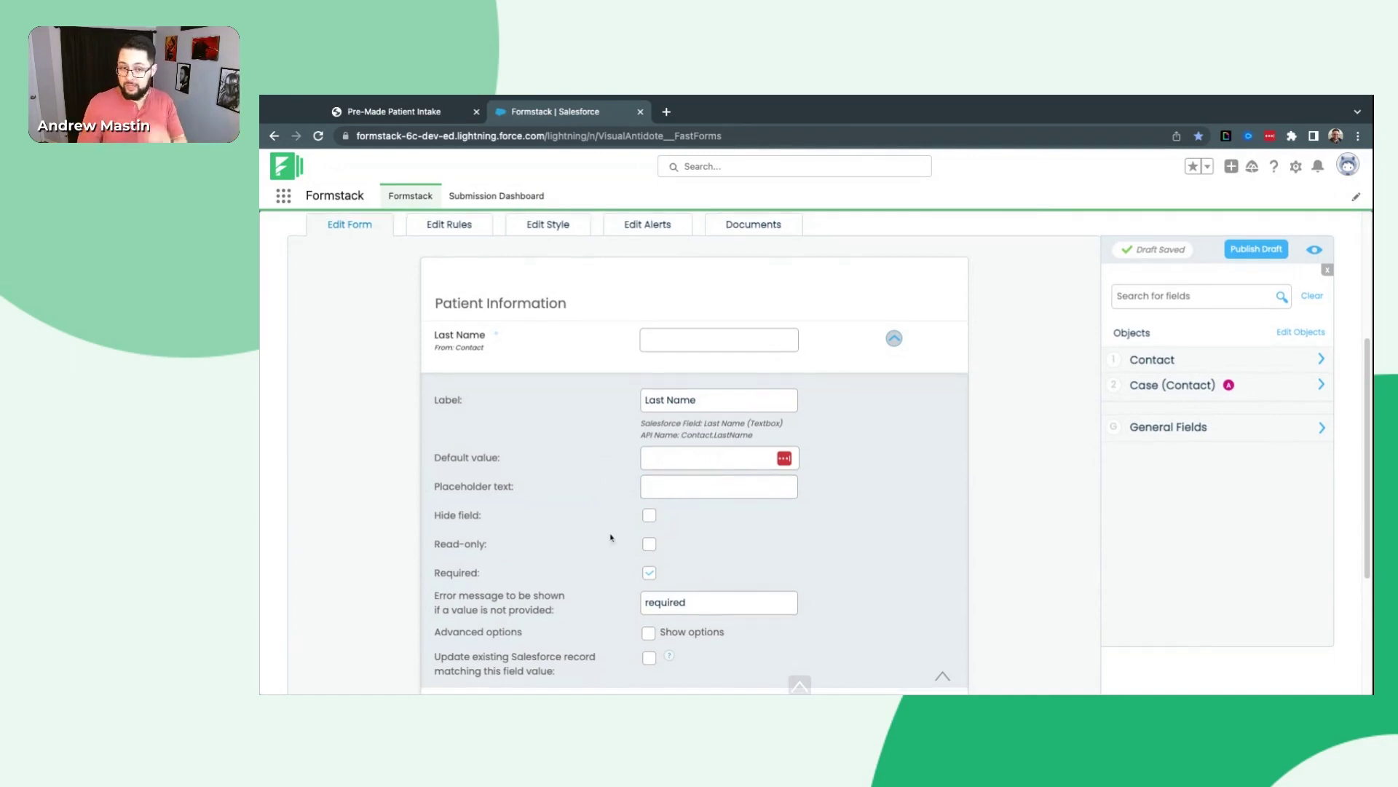
scroll(626, 532, "down", 3)
scroll(684, 532, "down", 1)
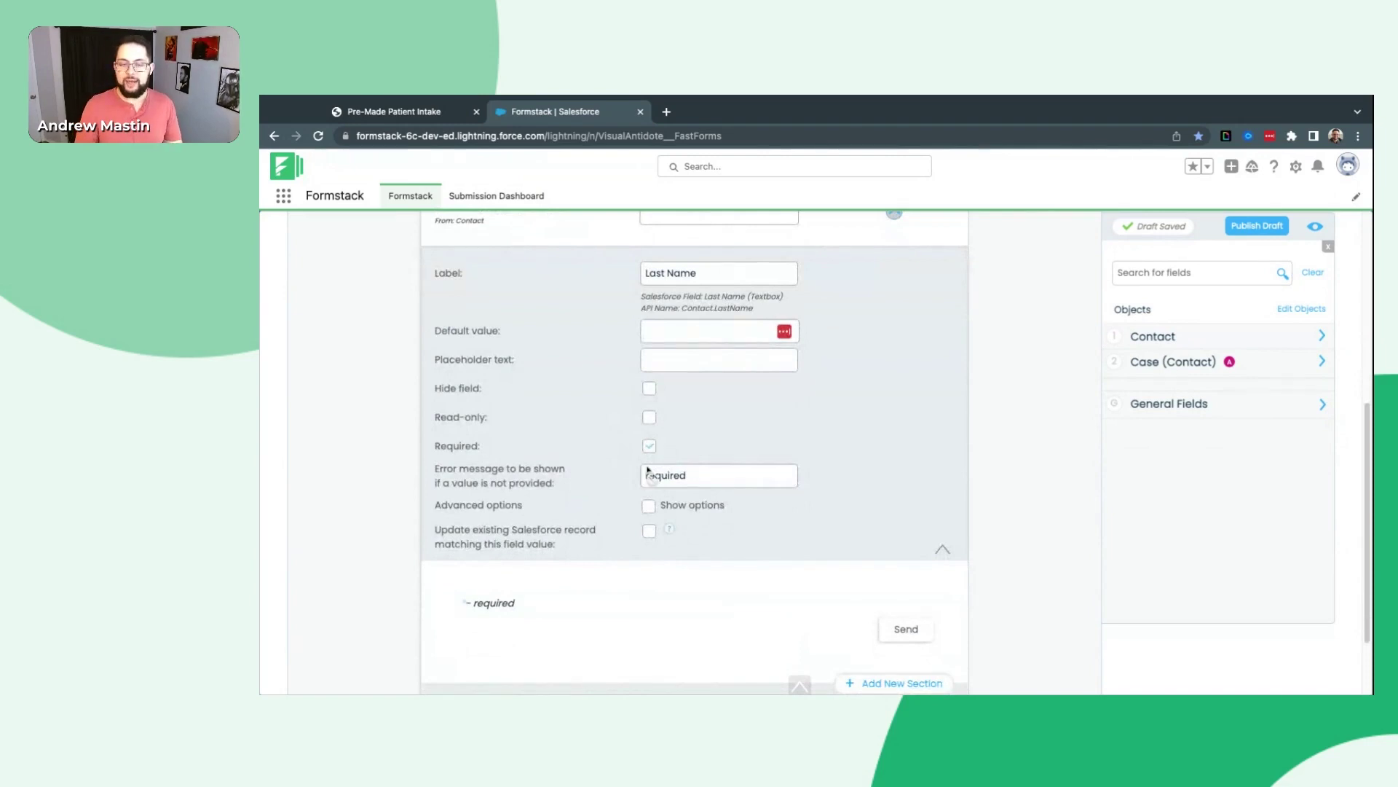
scroll(627, 473, "up", 1)
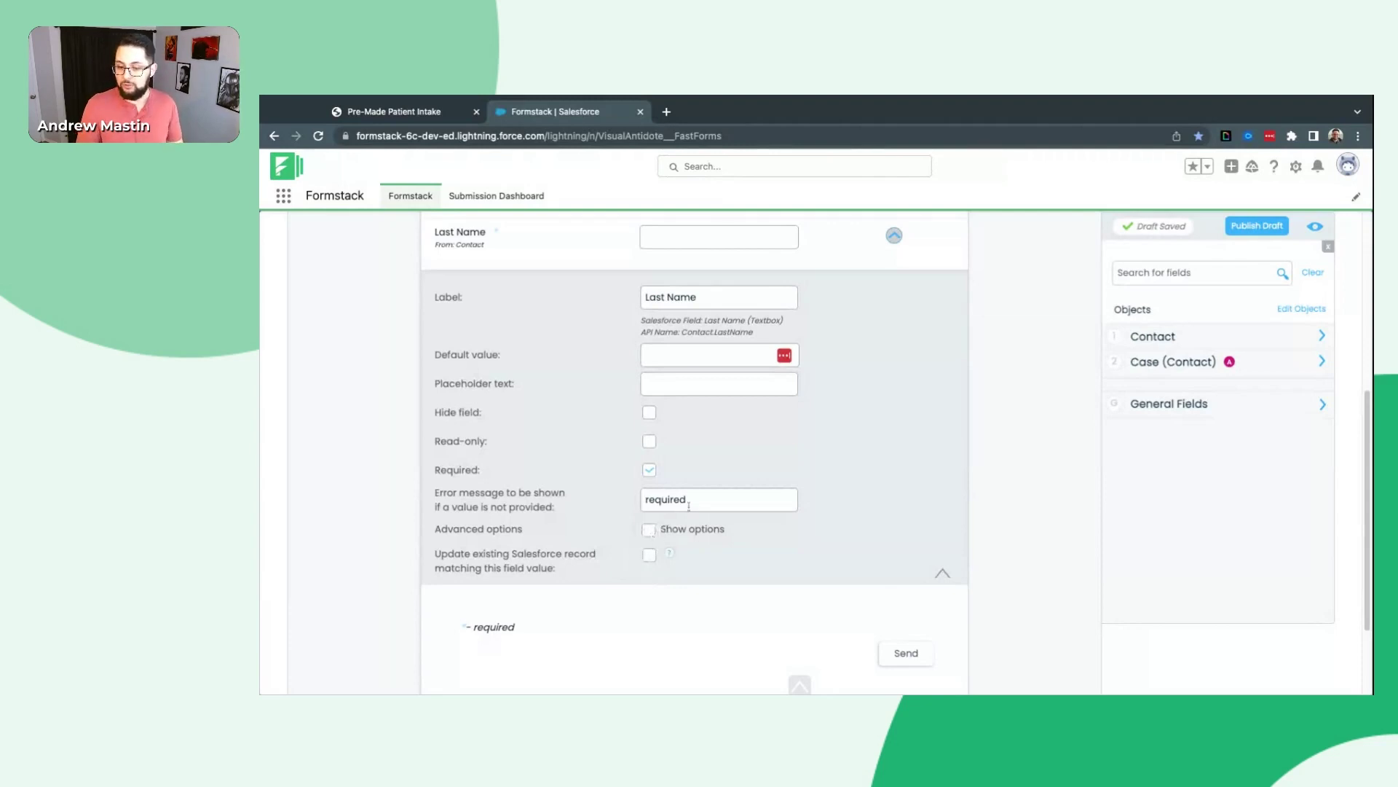
- Examine the Last Name field's advanced options and the option to update existing Salesforce records, and close the field's settings
left_click(648, 531)
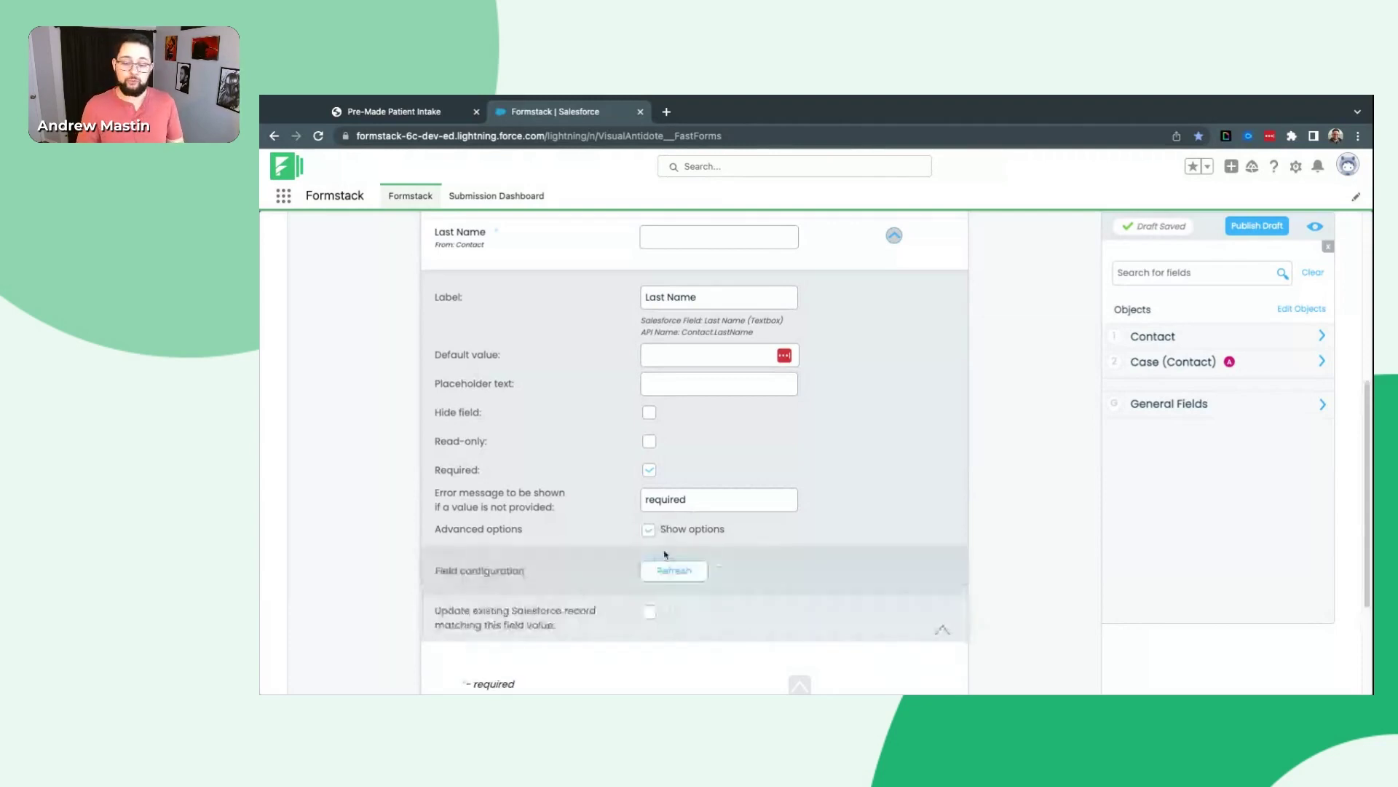
left_click(648, 530)
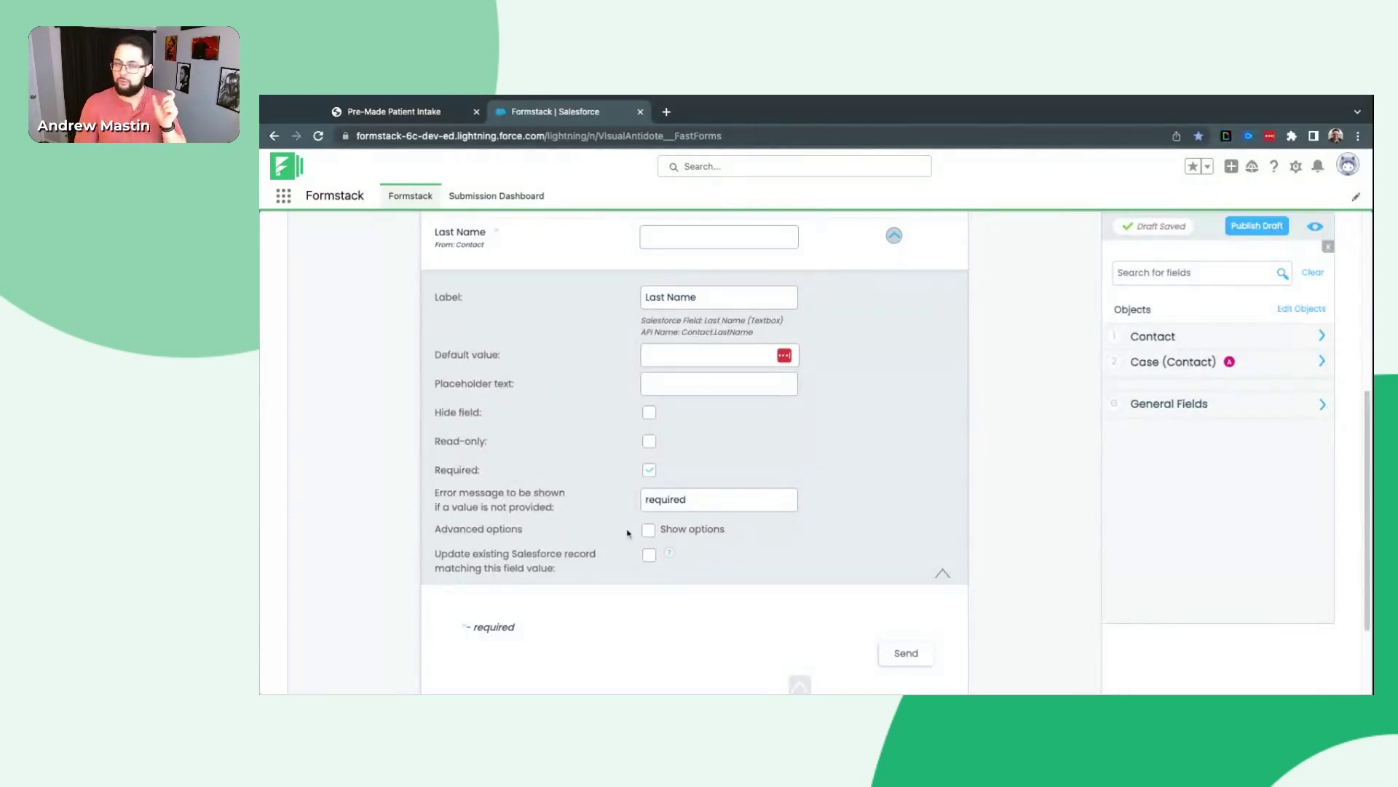
scroll(625, 534, "up", 1)
left_click(649, 534)
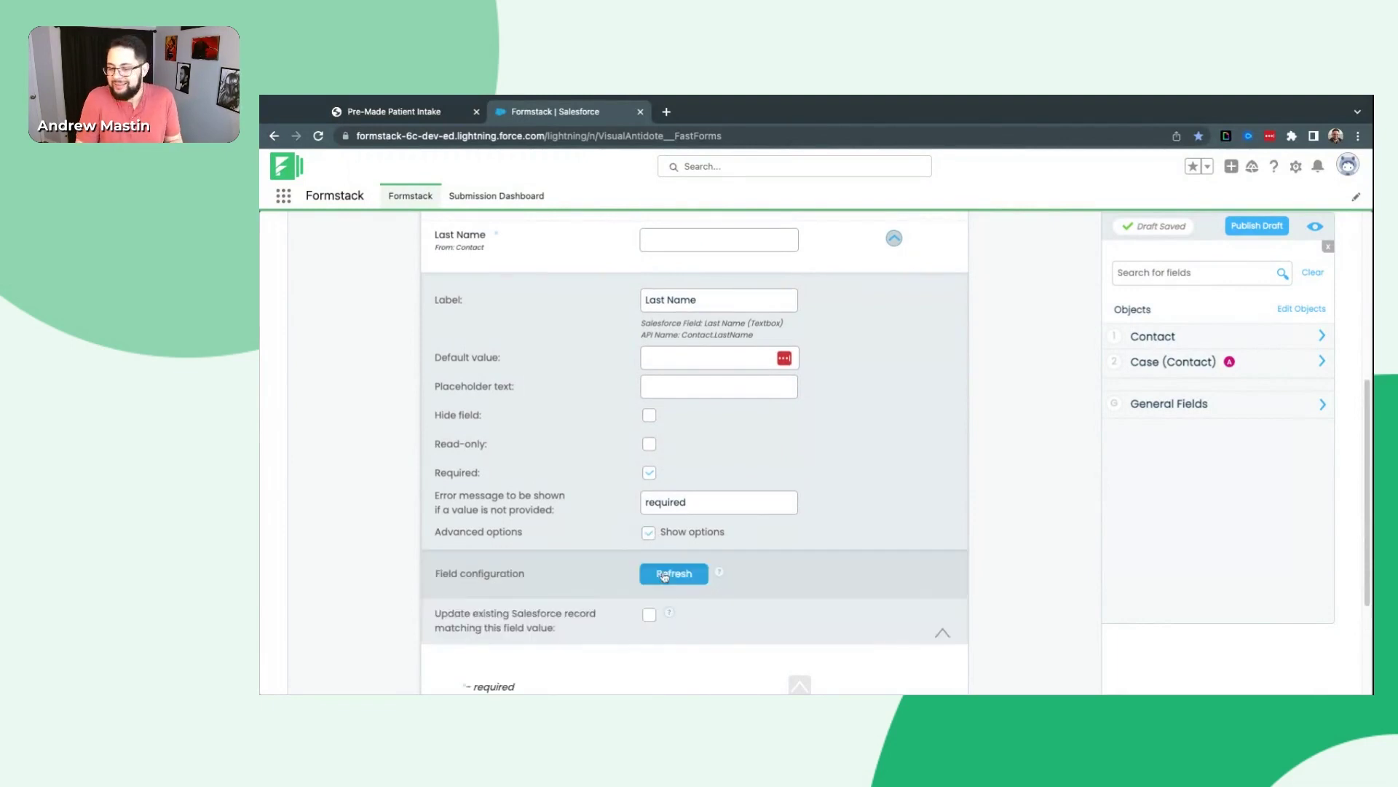
left_click(647, 534)
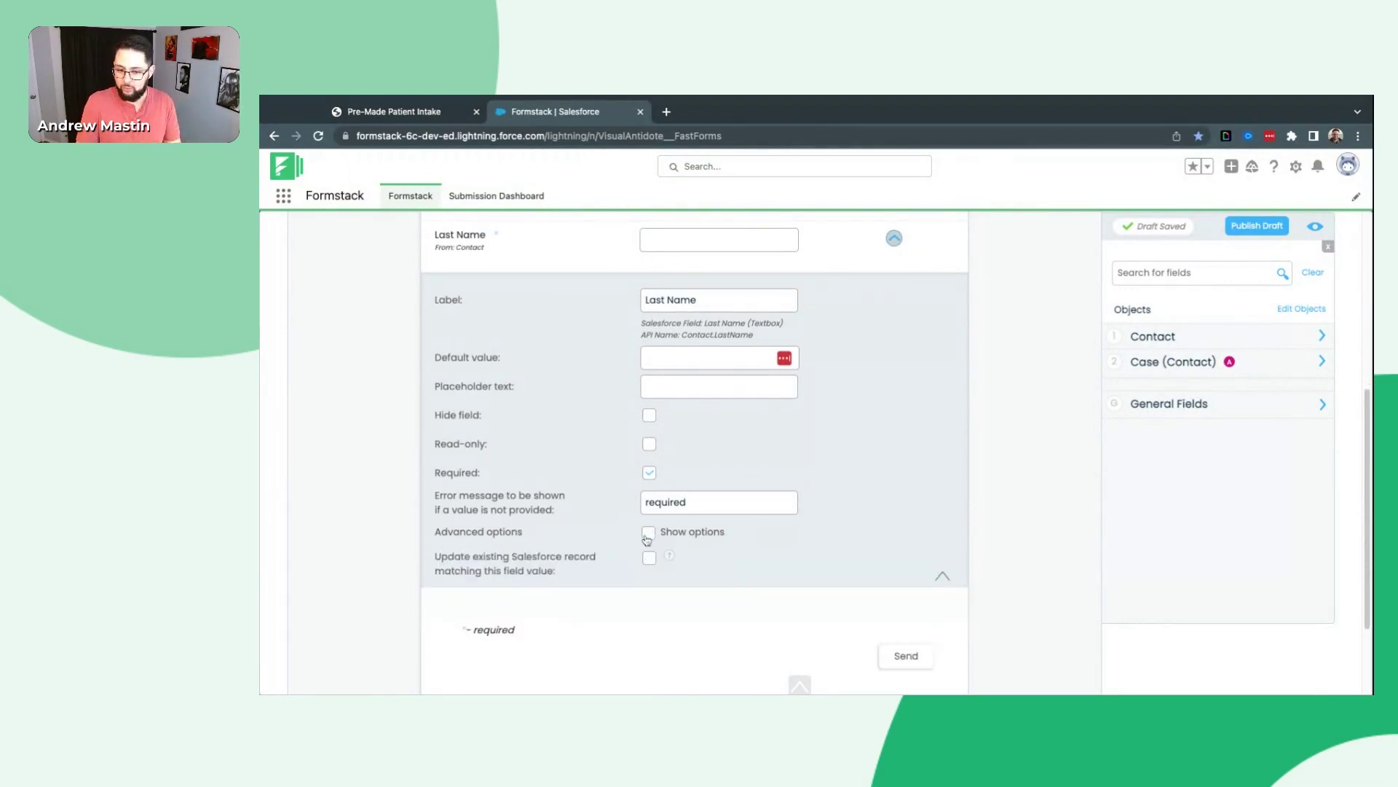
left_click_drag(559, 573, 445, 555)
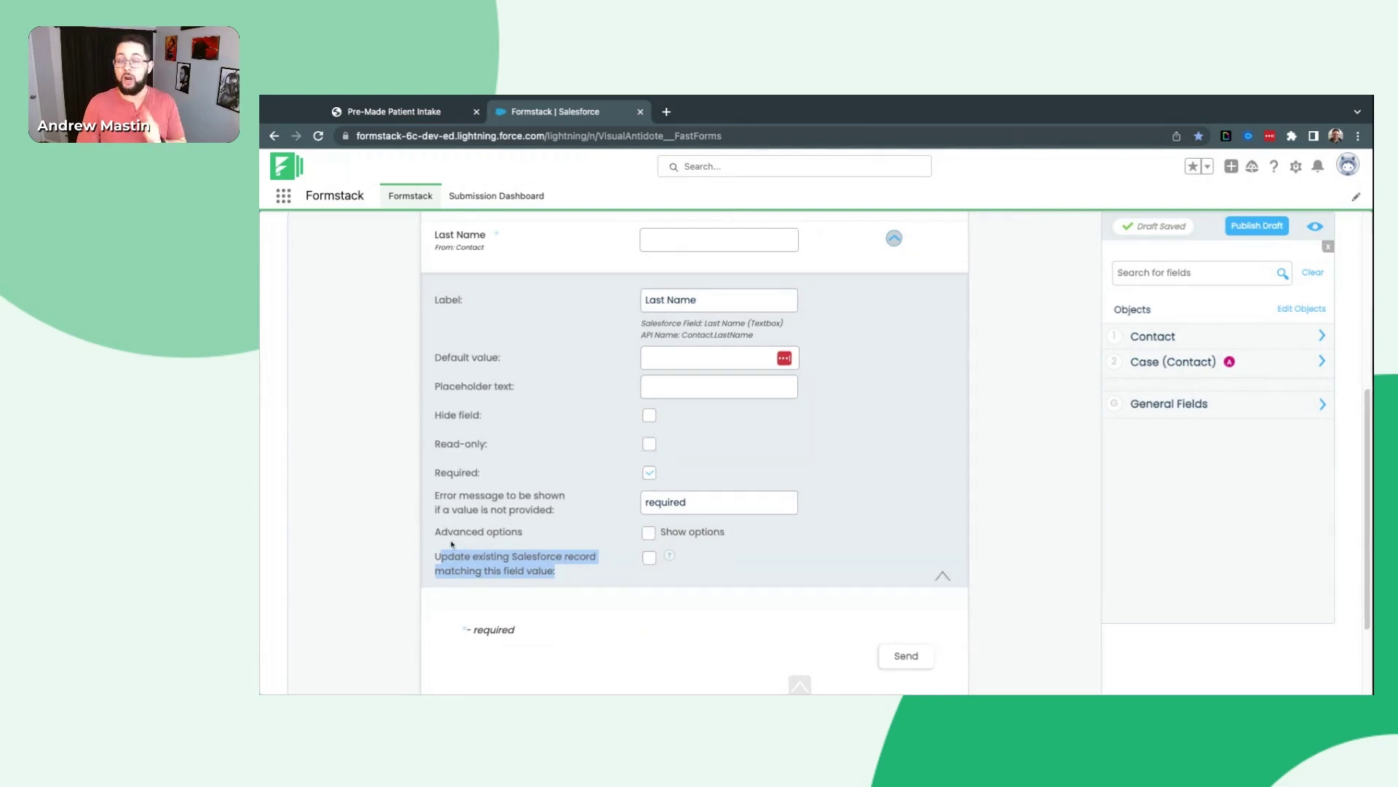
scroll(889, 349, "up", 2)
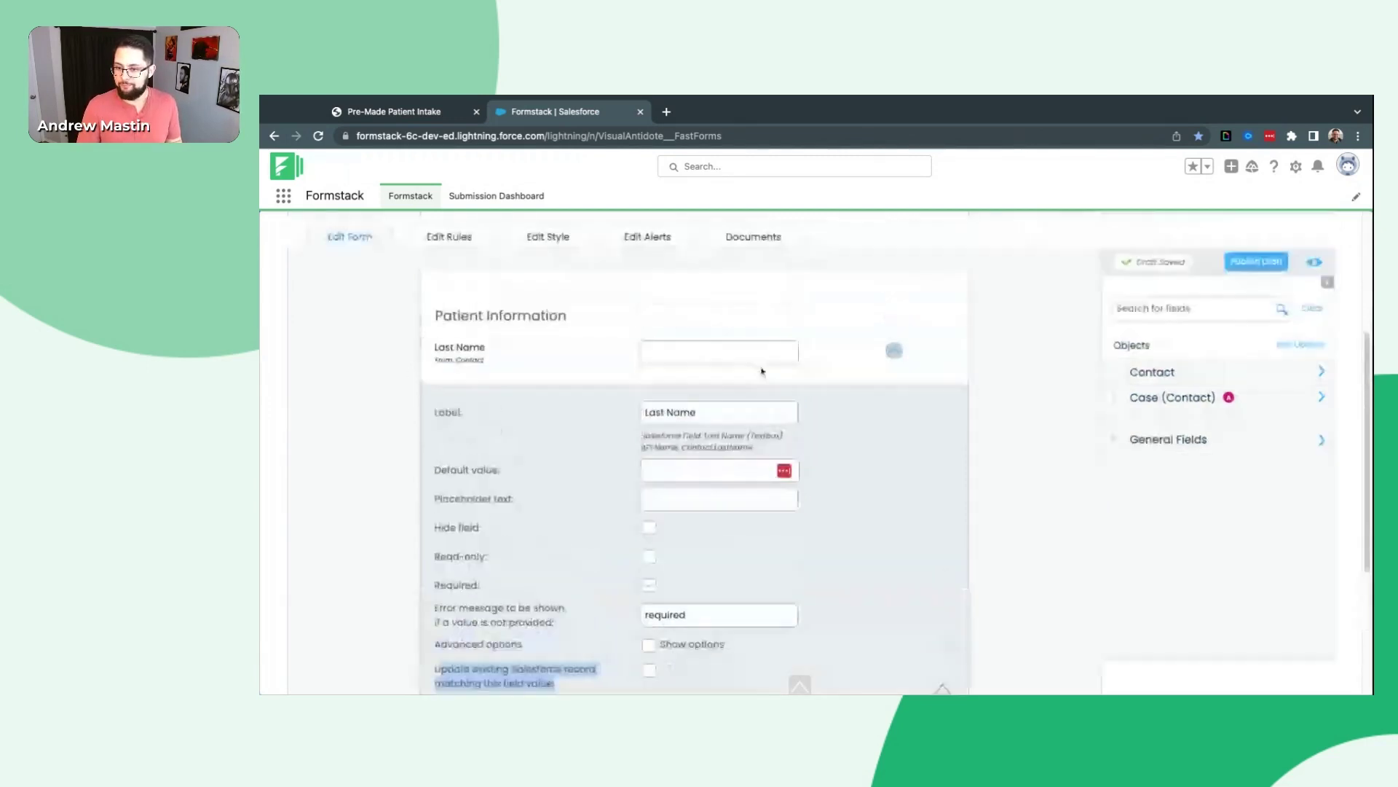
left_click(894, 360)
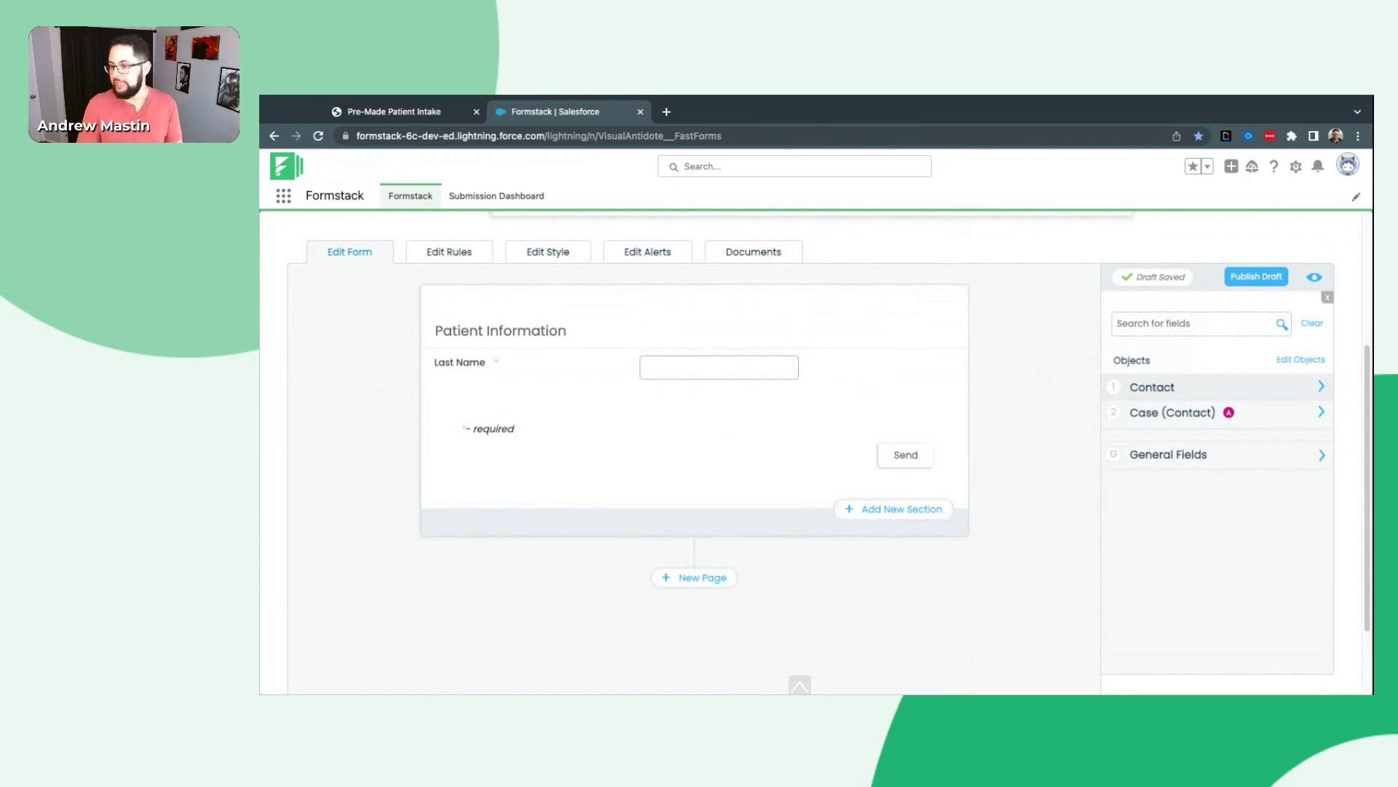
- Add the Contact object's First Name field to the Patient Information section and place it above Last Name
left_click(1200, 385)
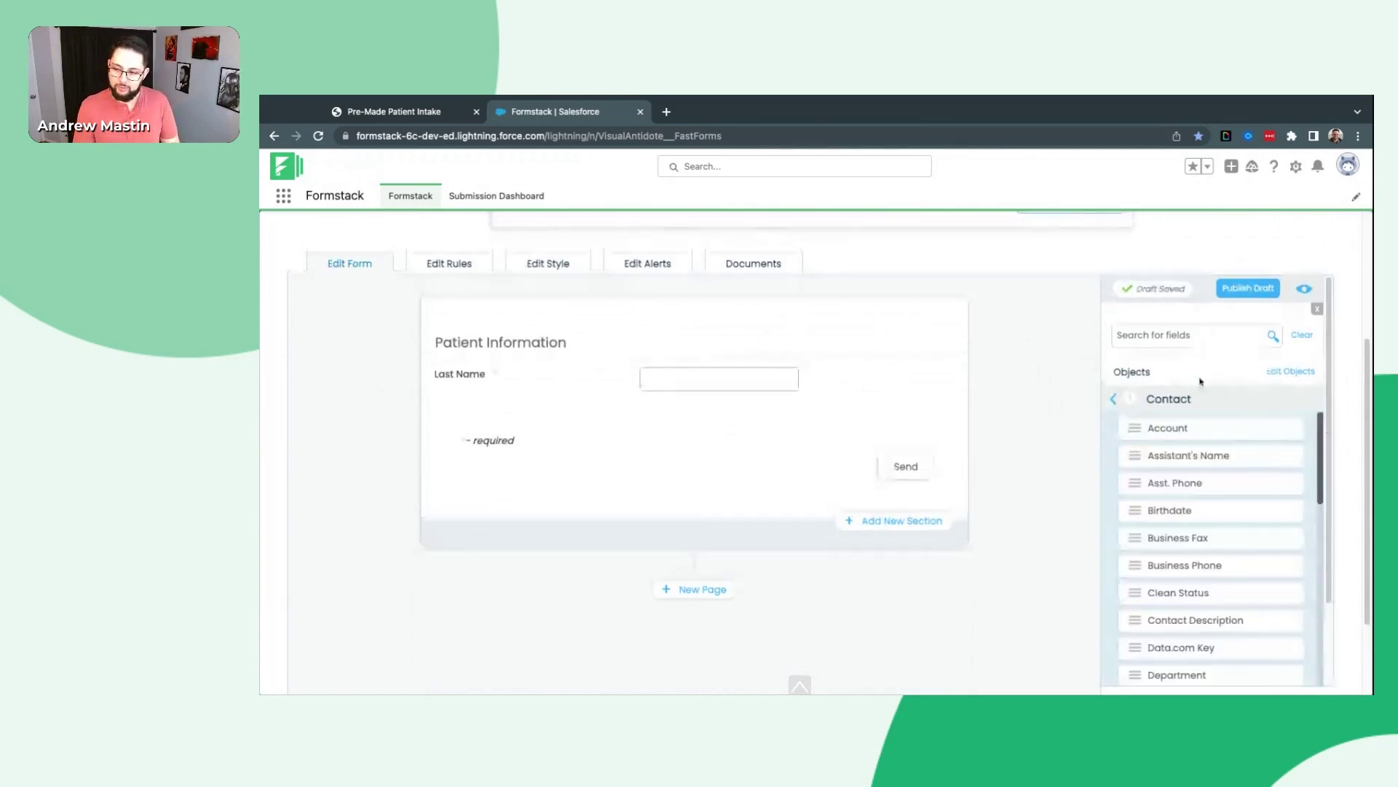
scroll(1175, 472, "down", 6)
scroll(1176, 472, "down", 1)
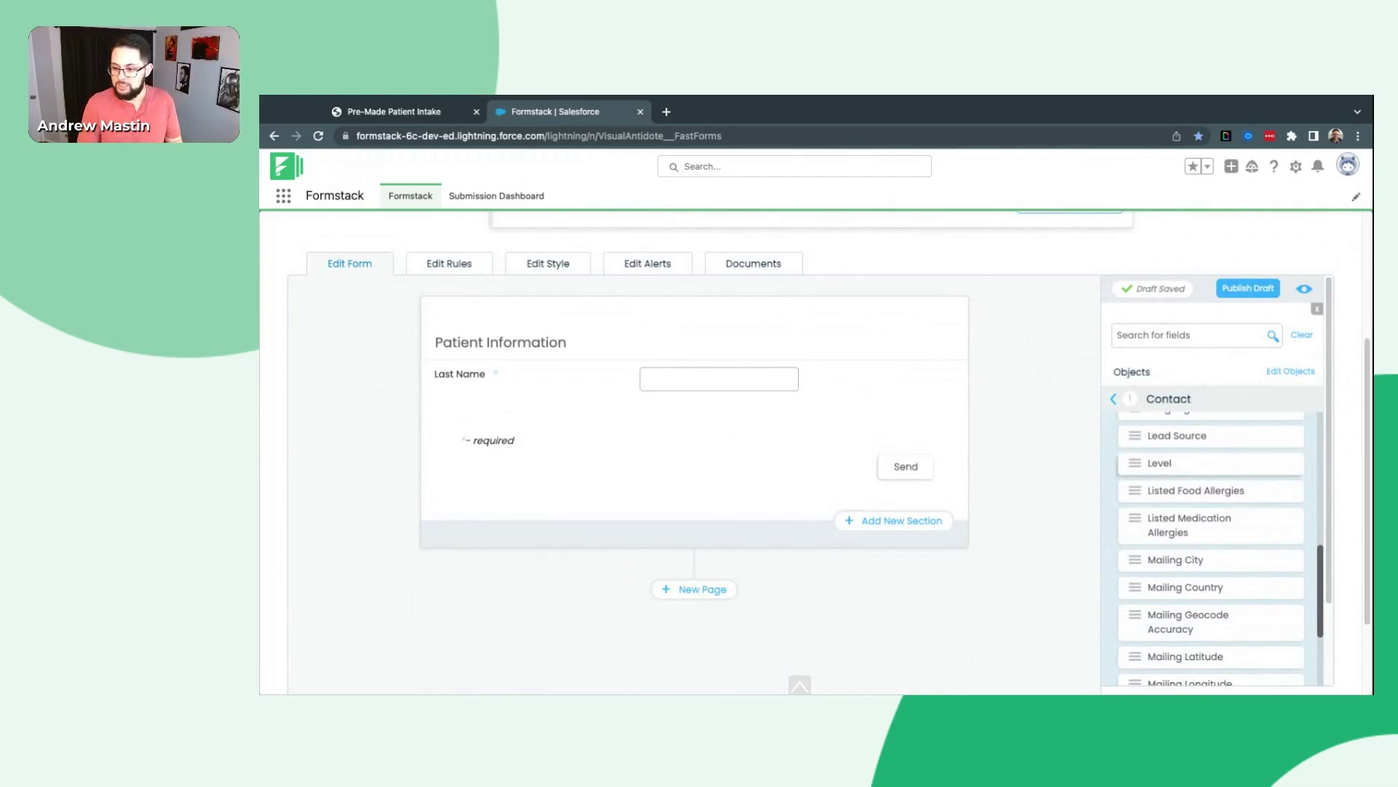
scroll(1211, 546, "up", 10)
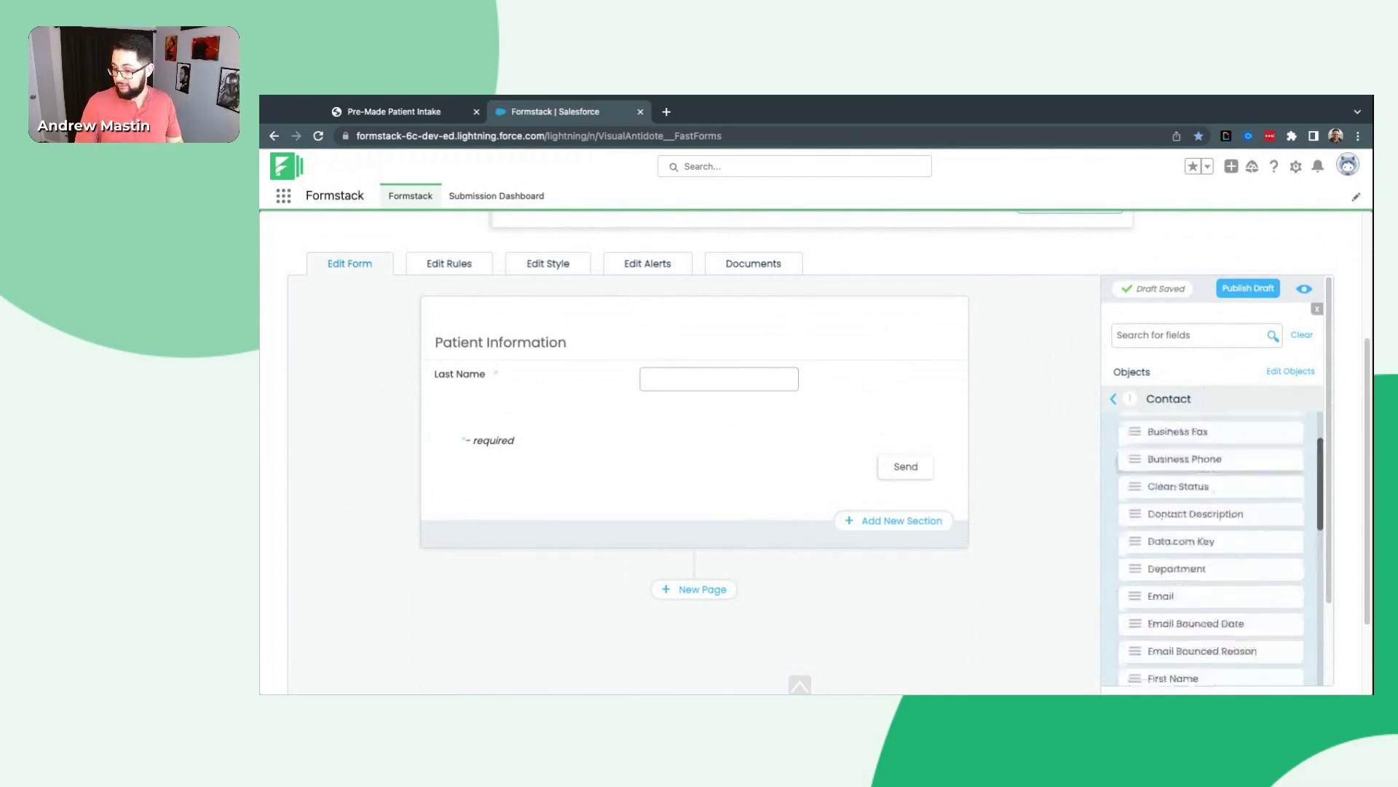
scroll(1158, 535, "down", 5)
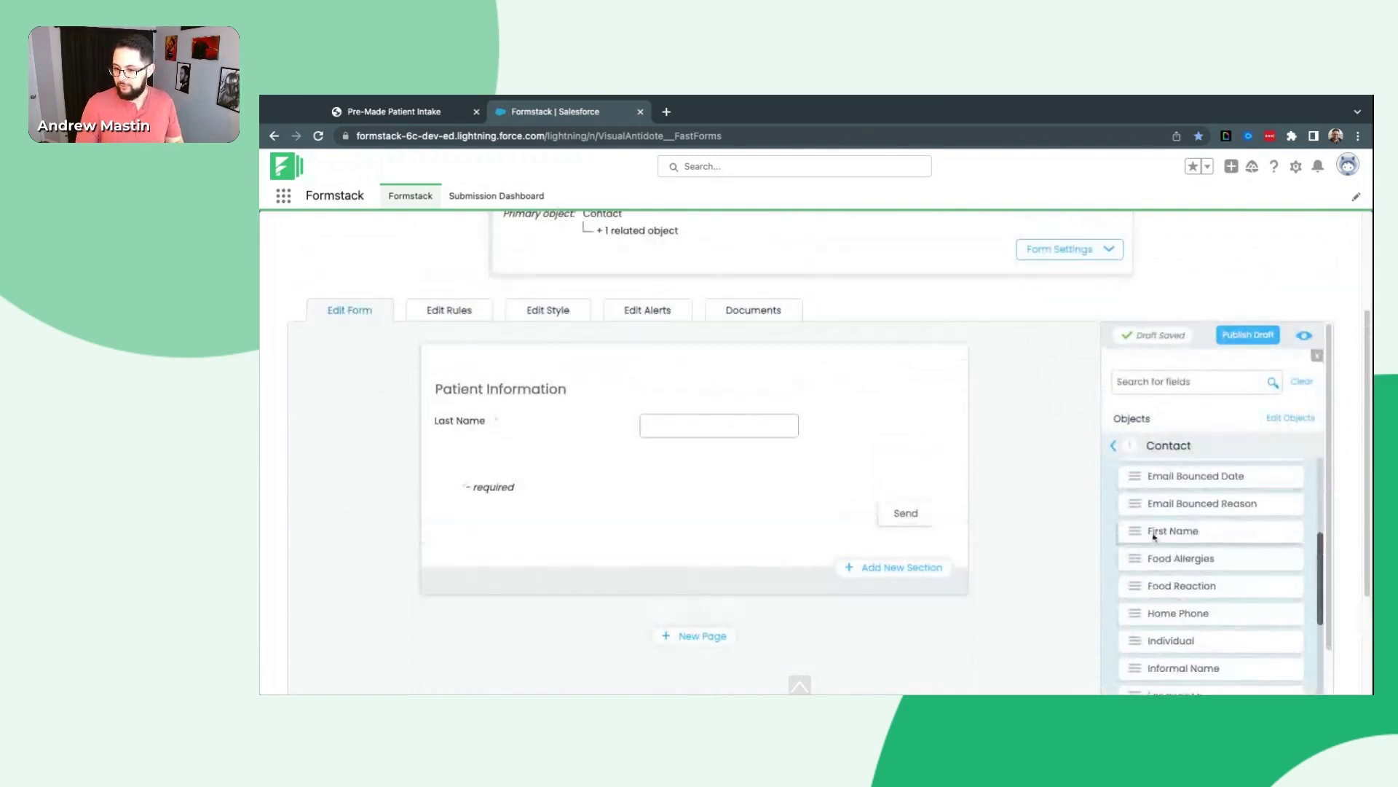
left_click_drag(1159, 540, 593, 423)
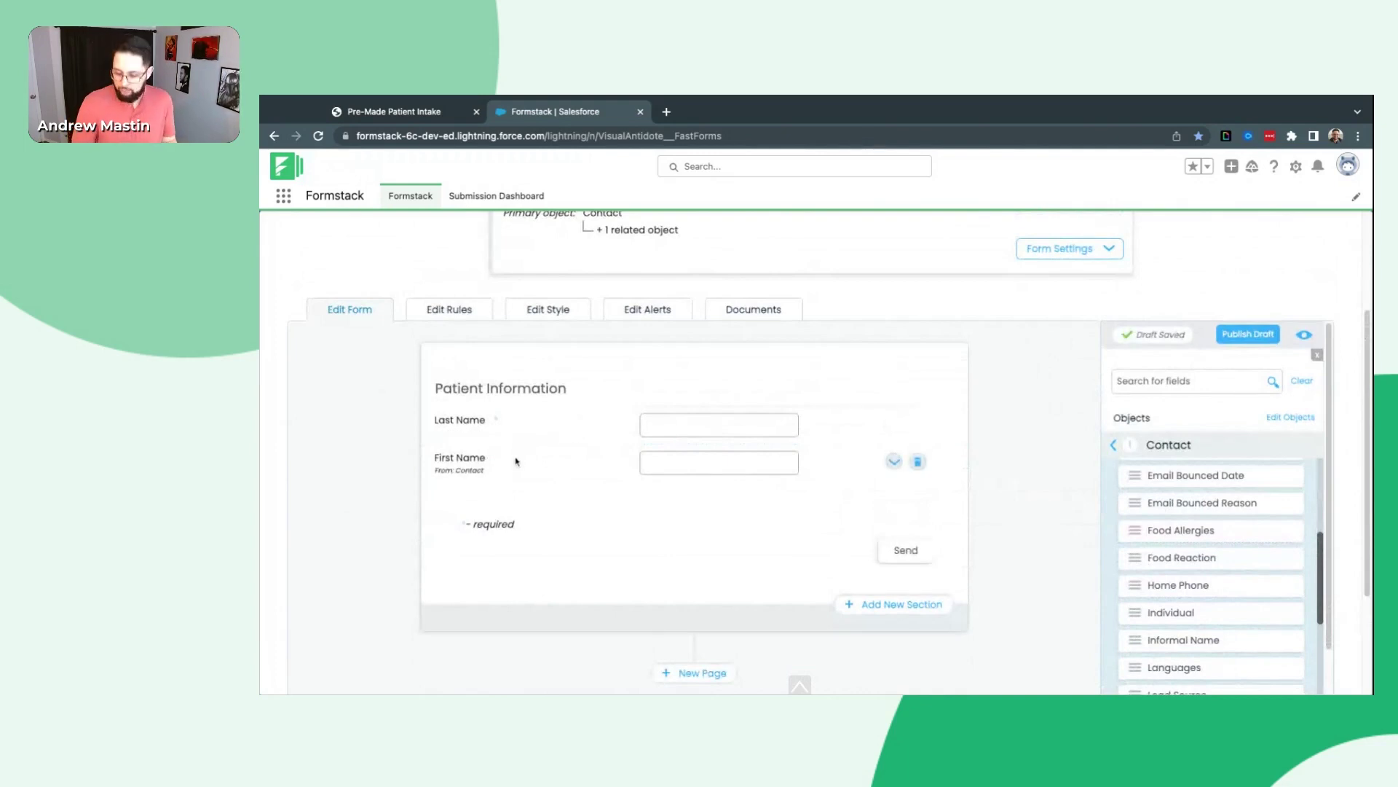
left_click_drag(508, 468, 510, 431)
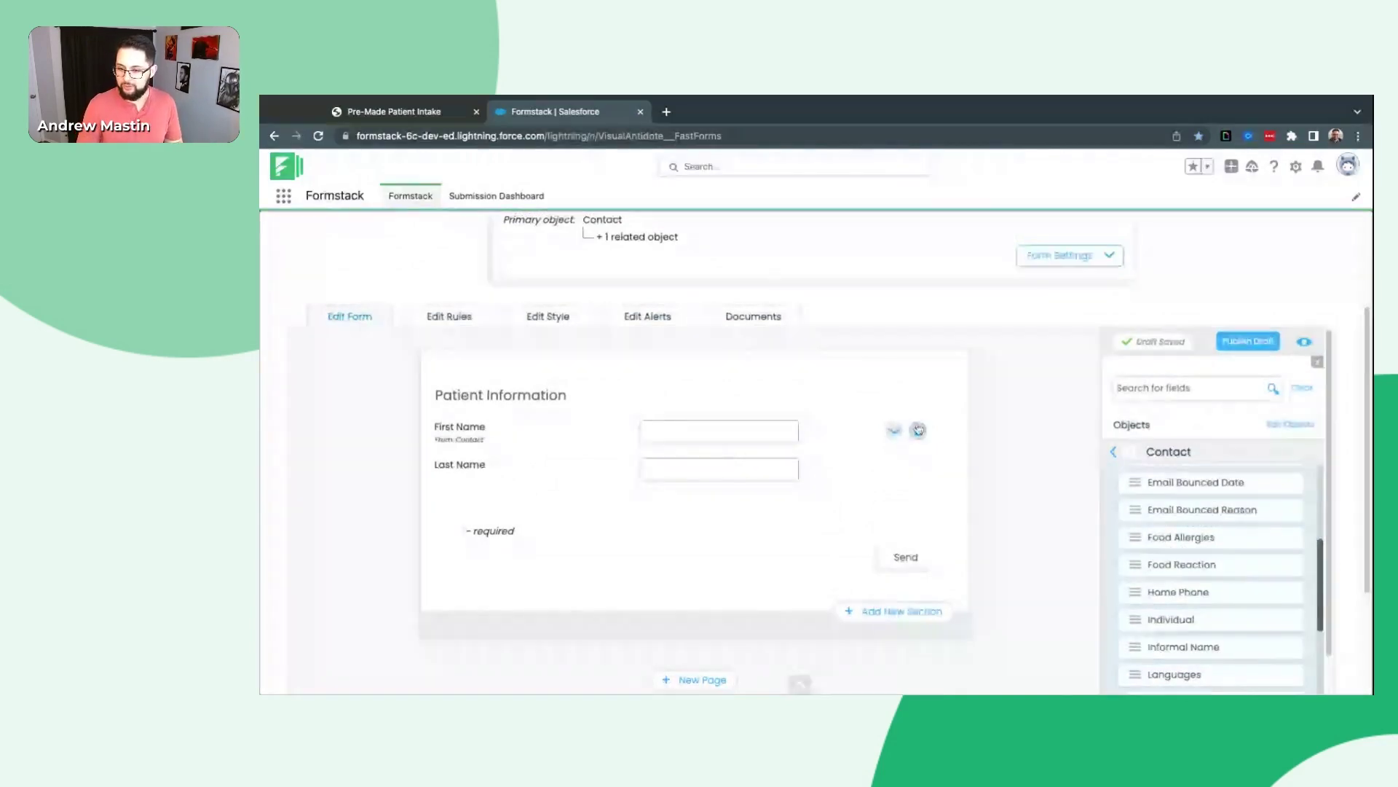
- Make the First Name field required and close its settings
left_click(891, 430)
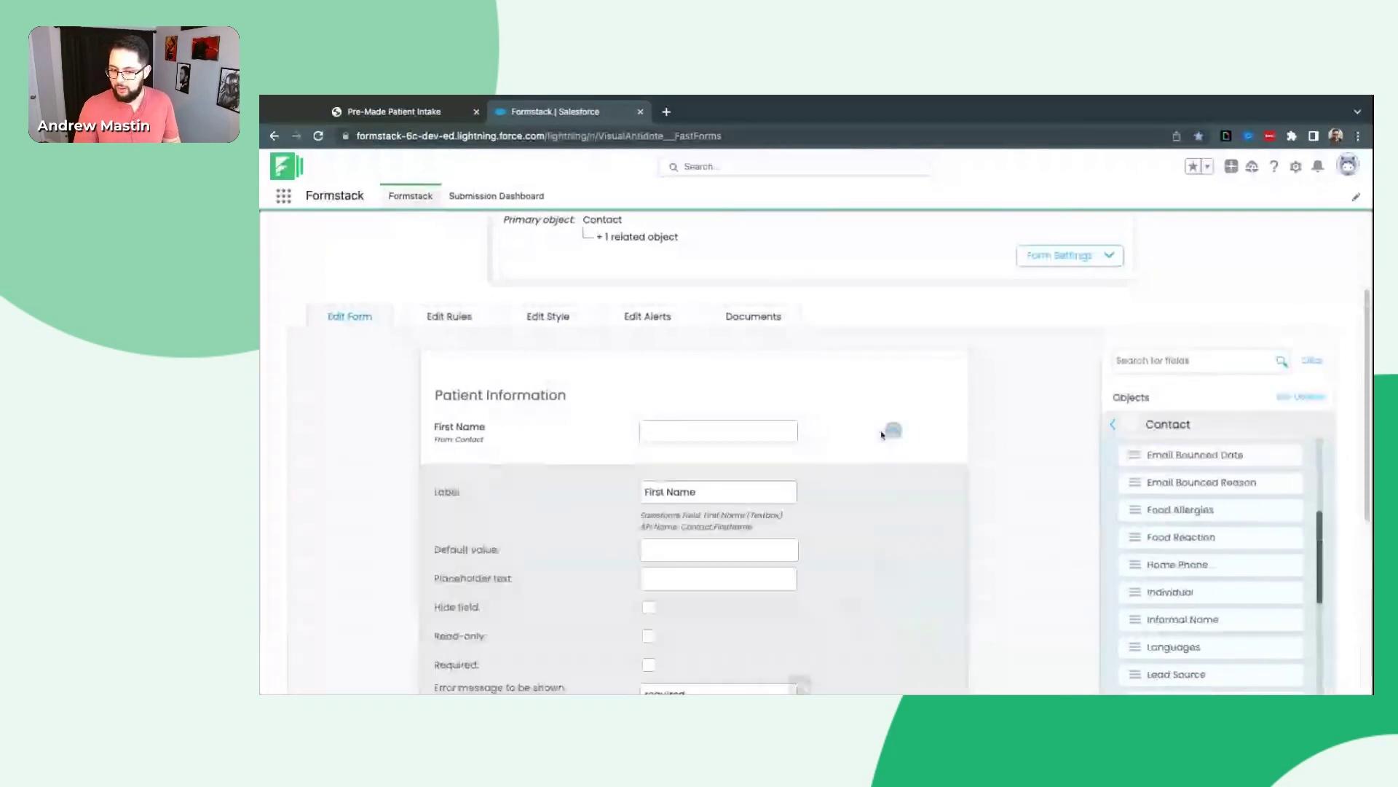
scroll(583, 510, "down", 1)
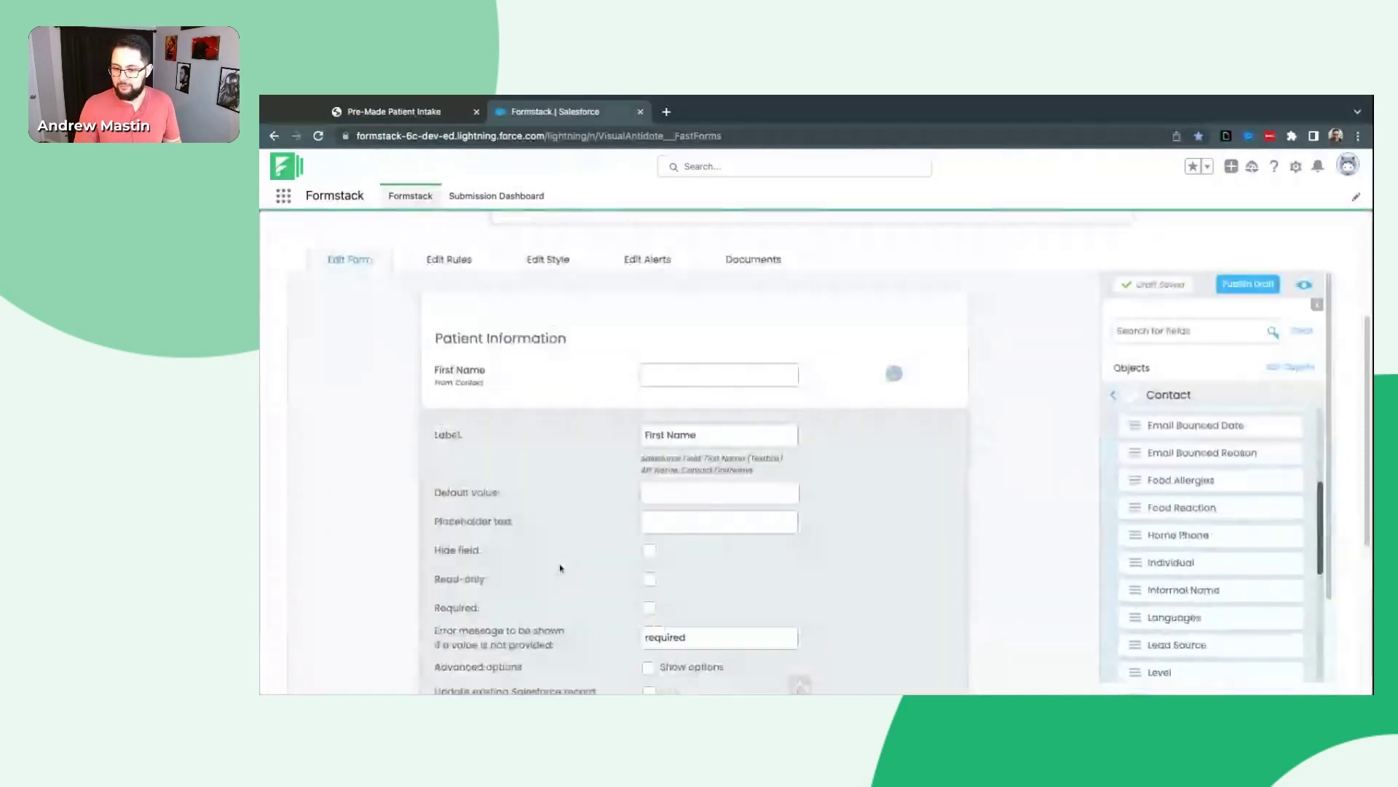
left_click(650, 609)
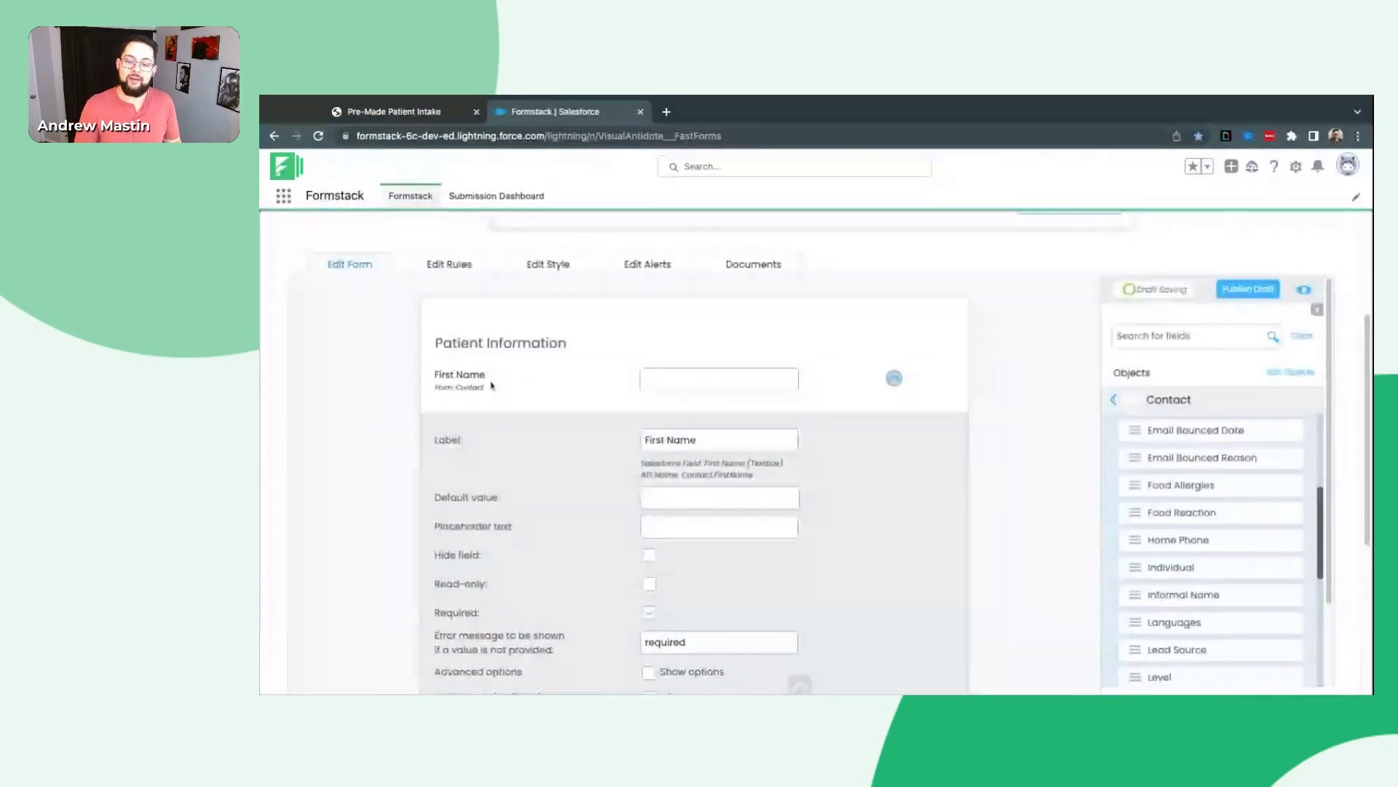
left_click(895, 378)
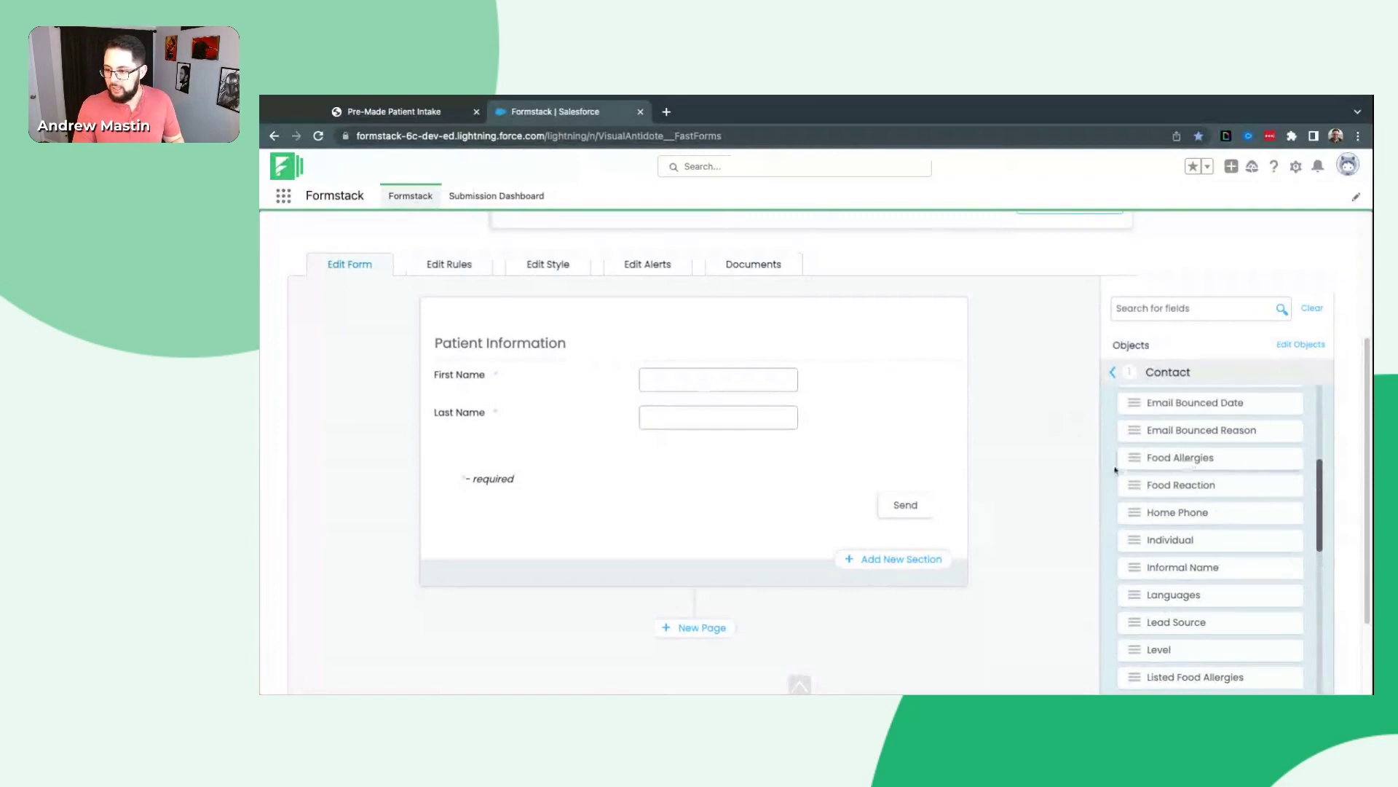
- Add the Contact object's Email and Food Reaction fields below Last Name in the Patient Information section
scroll(1161, 489, "up", 3)
left_click_drag(1171, 508, 602, 452)
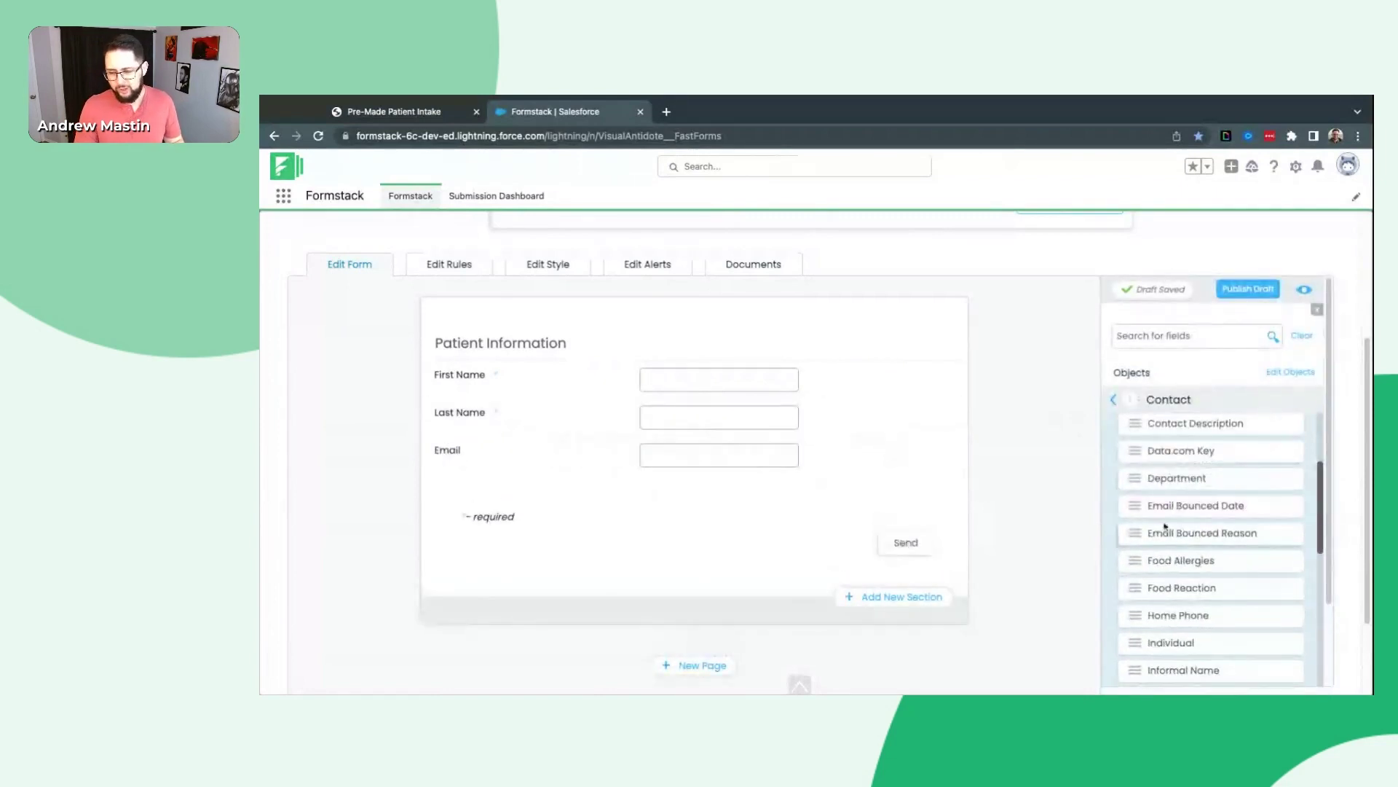
scroll(1165, 526, "down", 4)
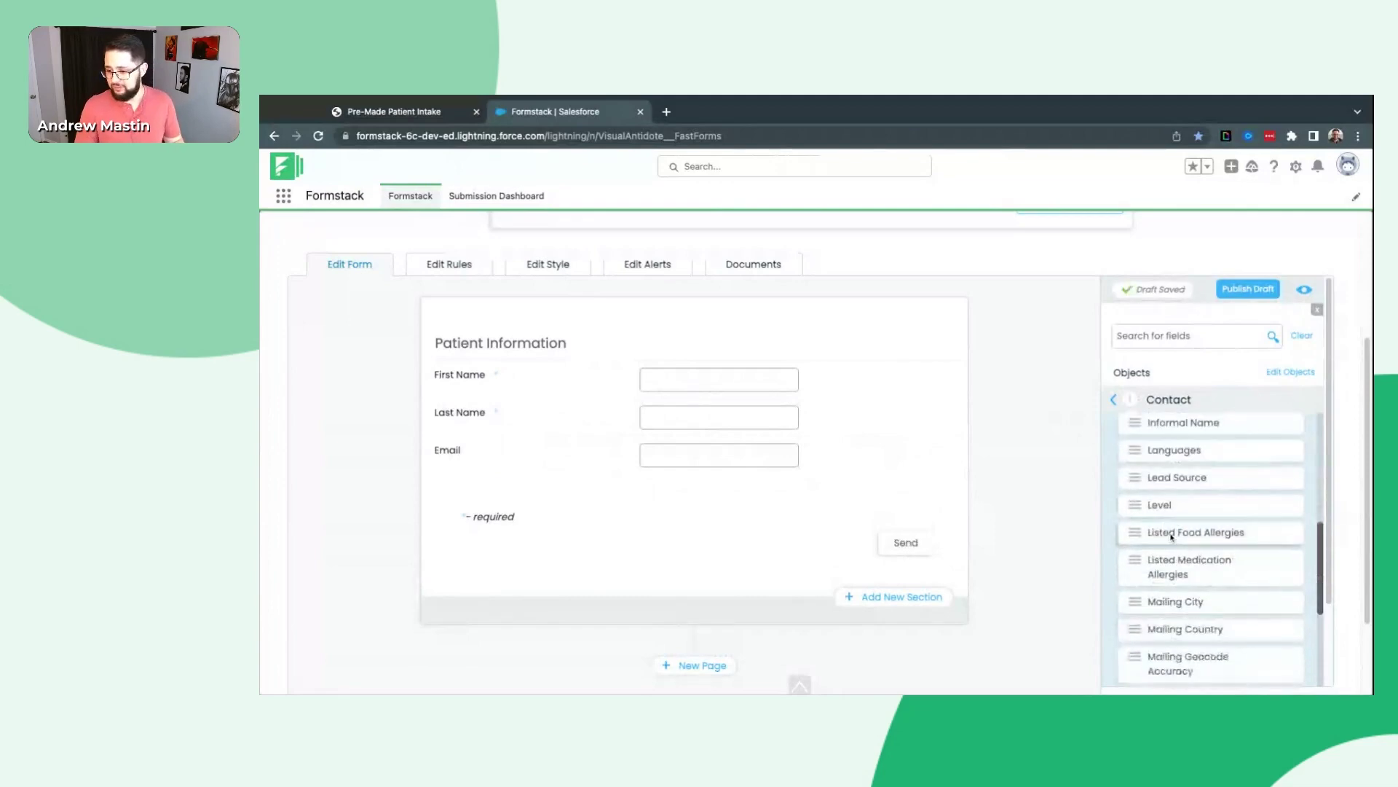
scroll(1174, 478, "up", 5)
scroll(1175, 478, "down", 3)
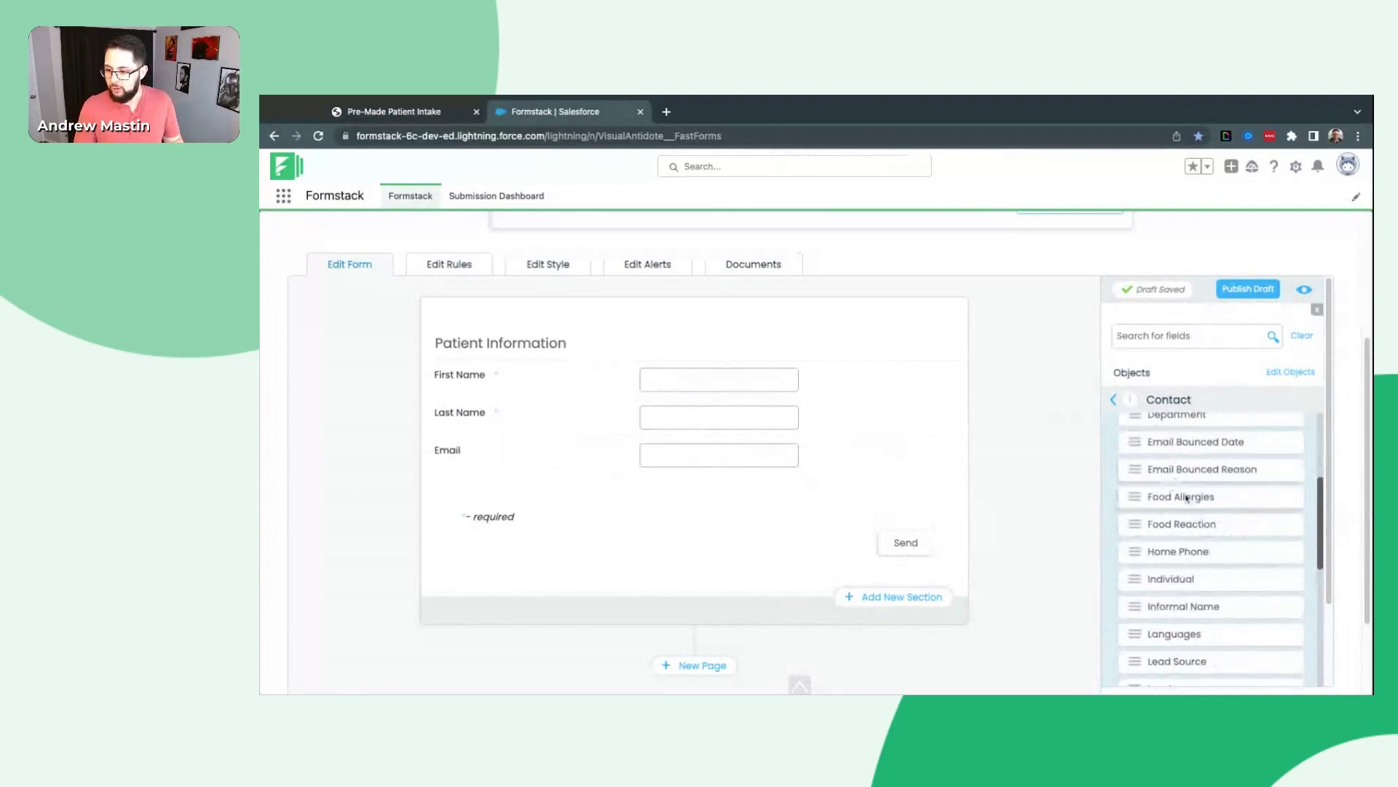
left_click_drag(1186, 497, 1184, 503)
left_click_drag(1186, 526, 678, 483)
- Add the Contact object's Listed Food Allergies field between Email and Food Reaction
scroll(1189, 509, "down", 4)
scroll(1188, 503, "up", 1)
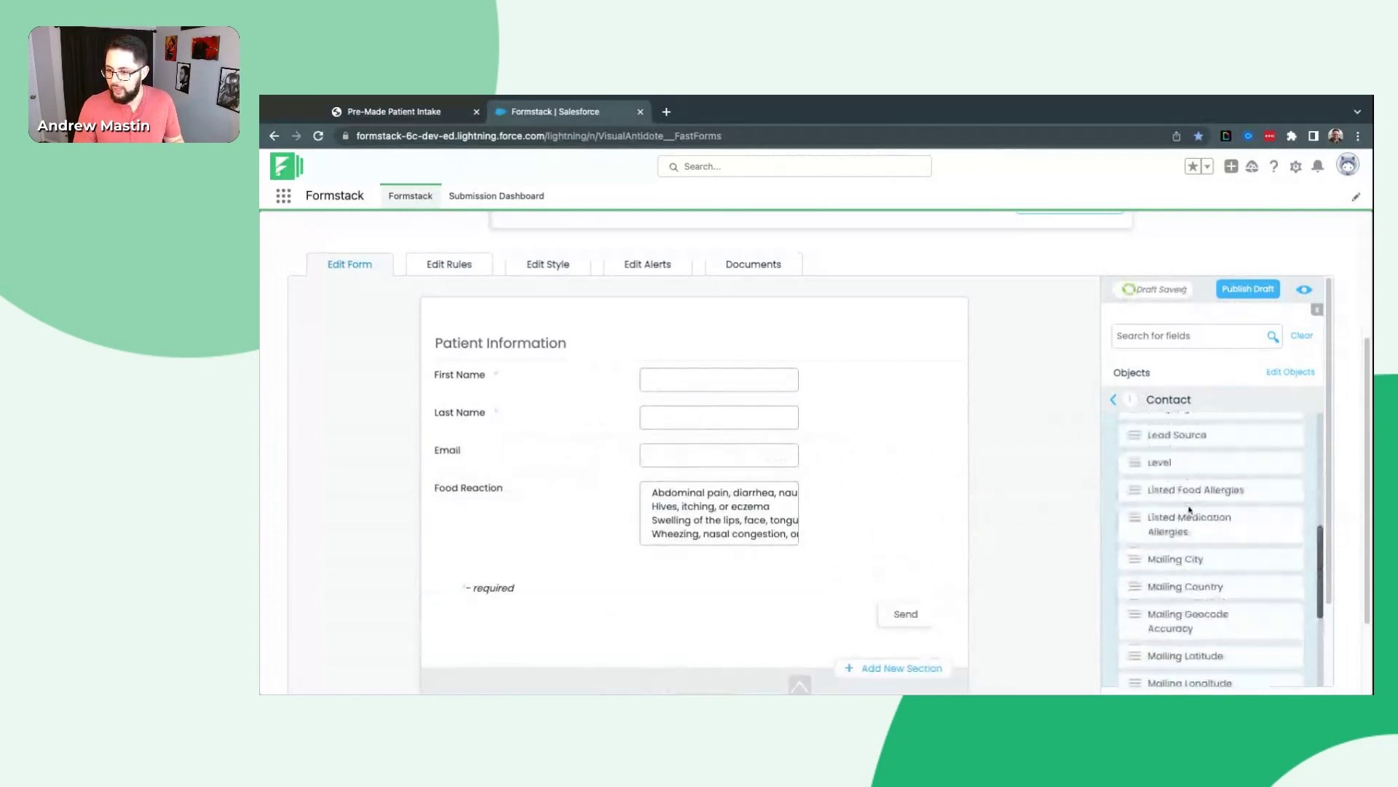
left_click_drag(1188, 496, 624, 483)
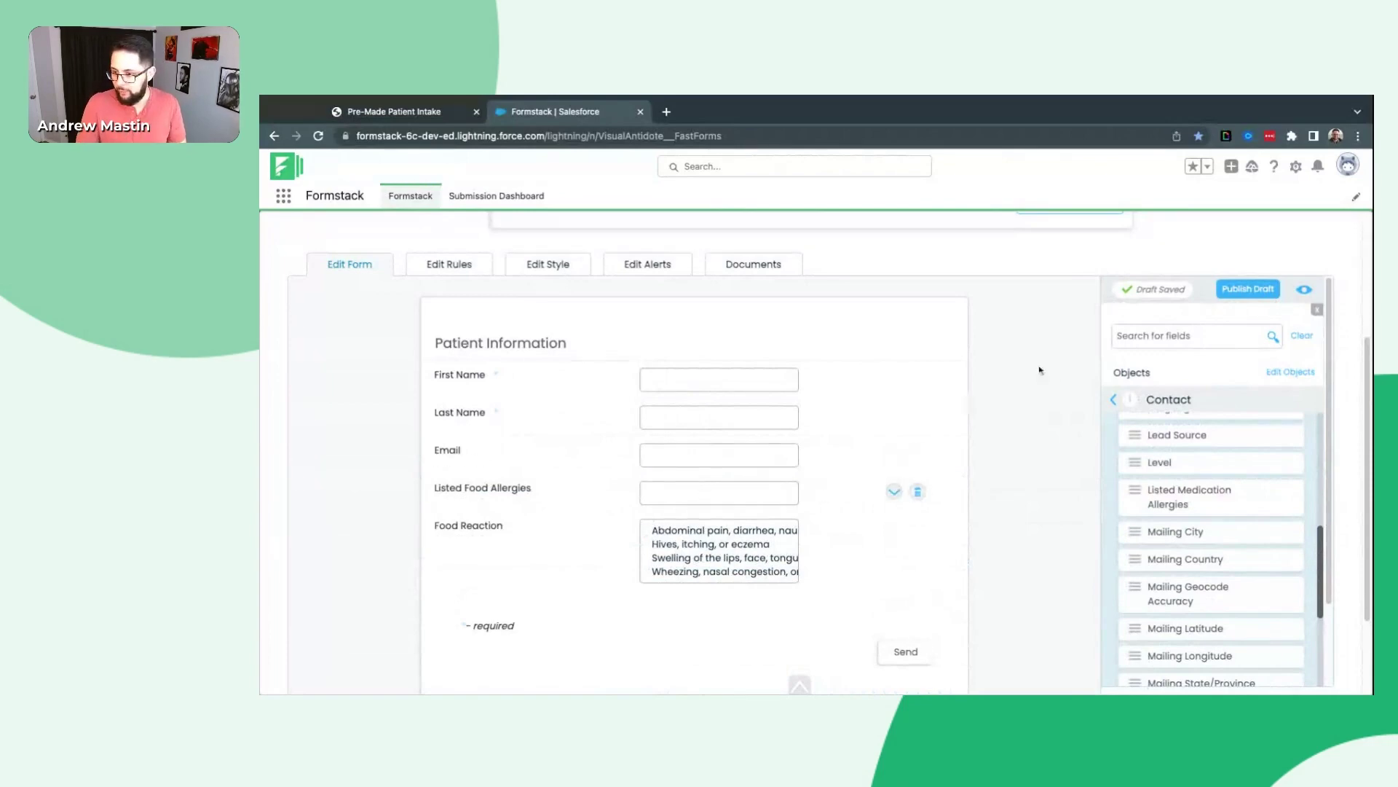
- Review the settings of the Listed Food Allergies field and close them
left_click(1114, 399)
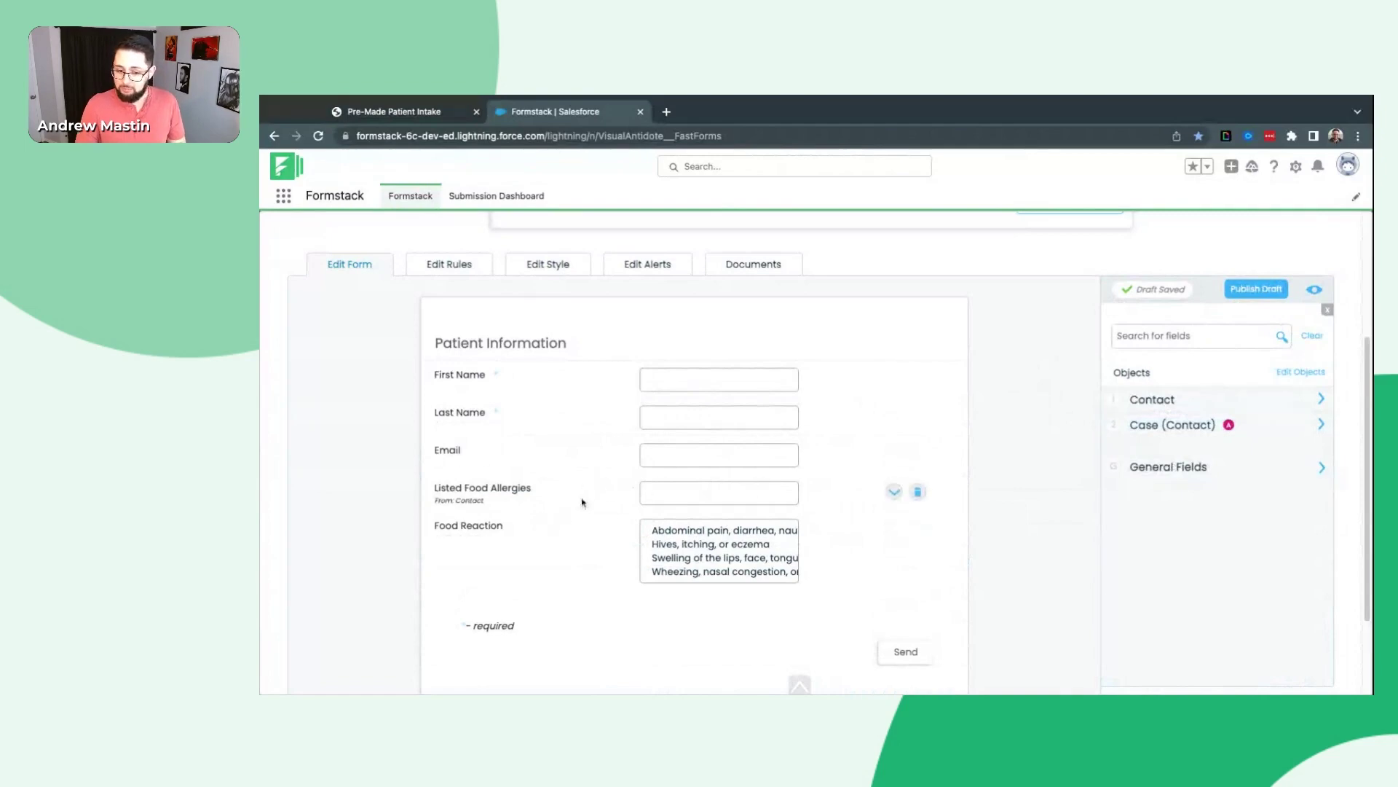
left_click(894, 492)
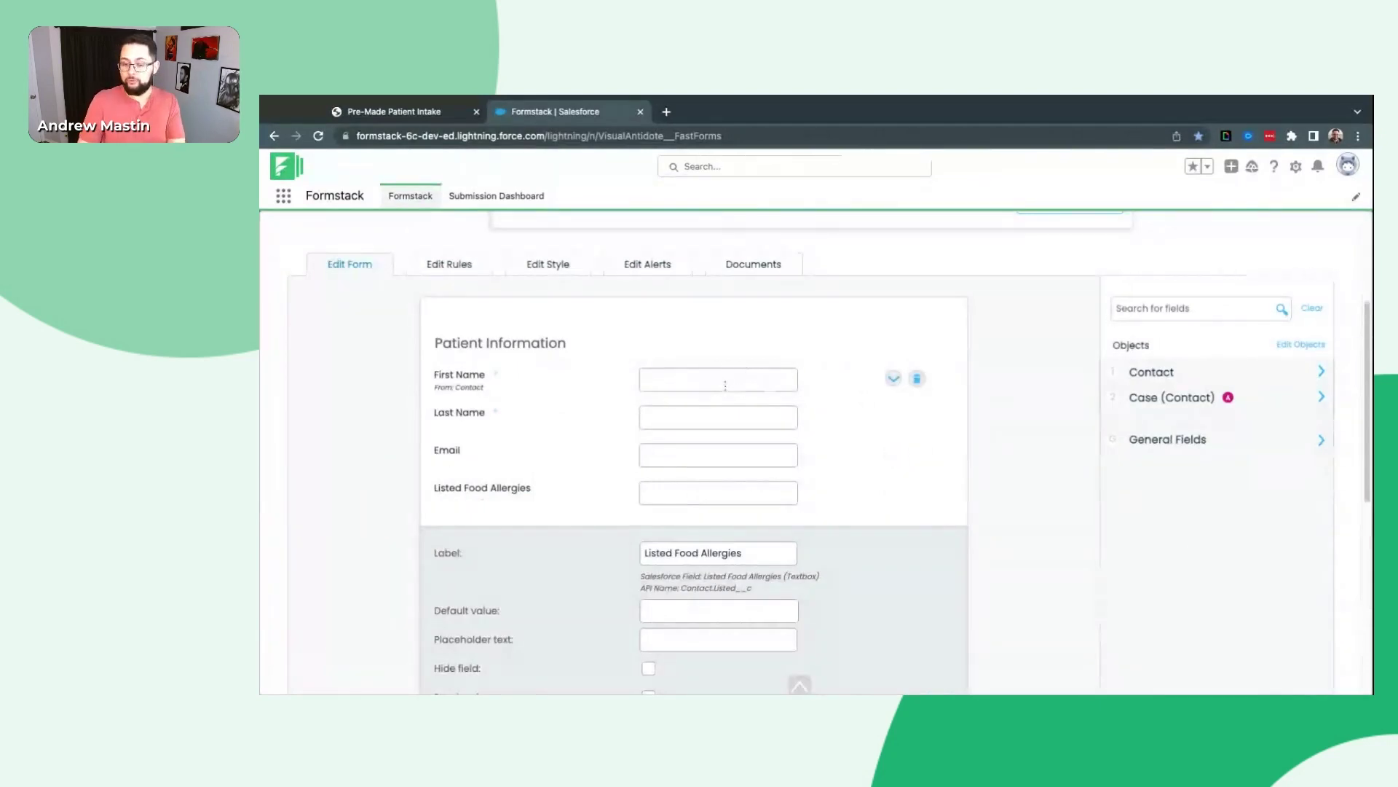
scroll(802, 548, "down", 3)
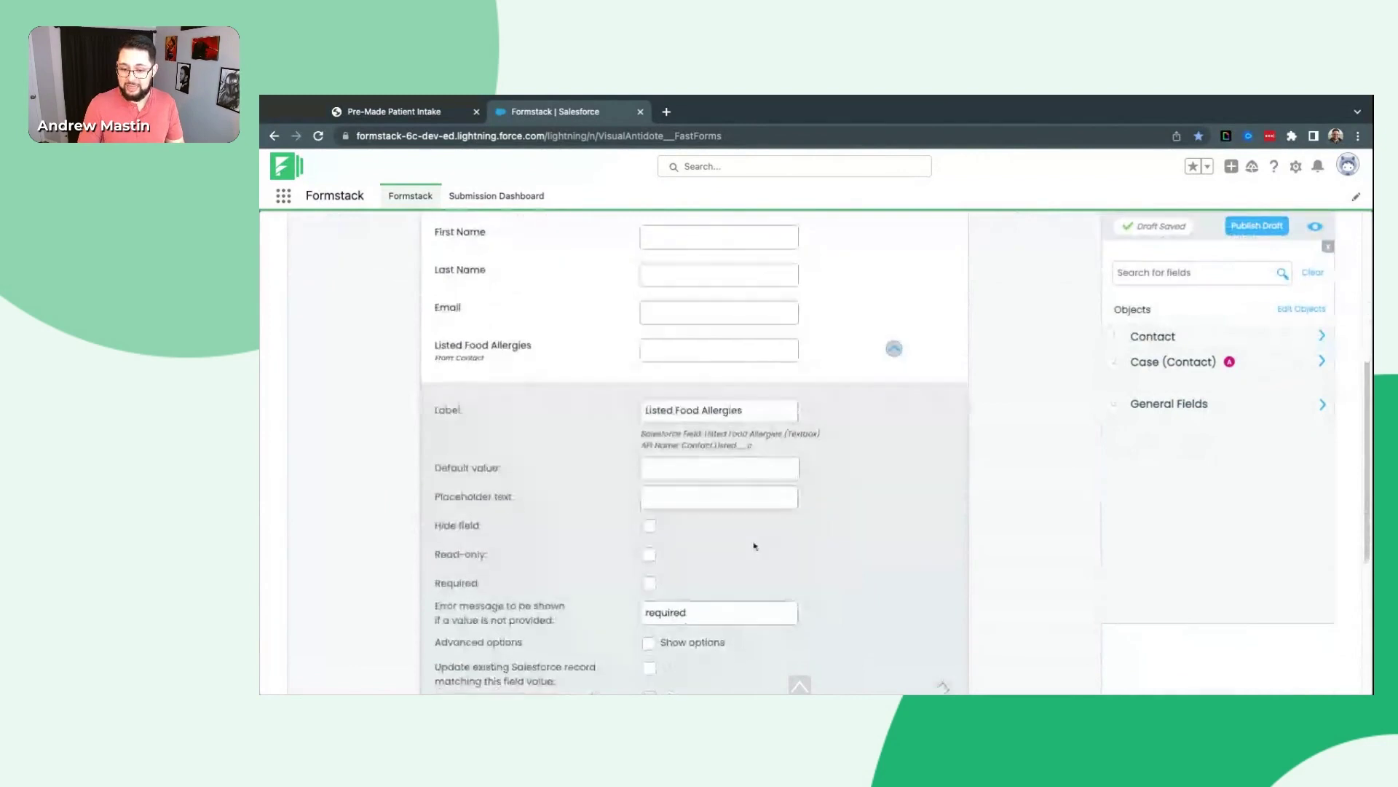
scroll(755, 546, "down", 1)
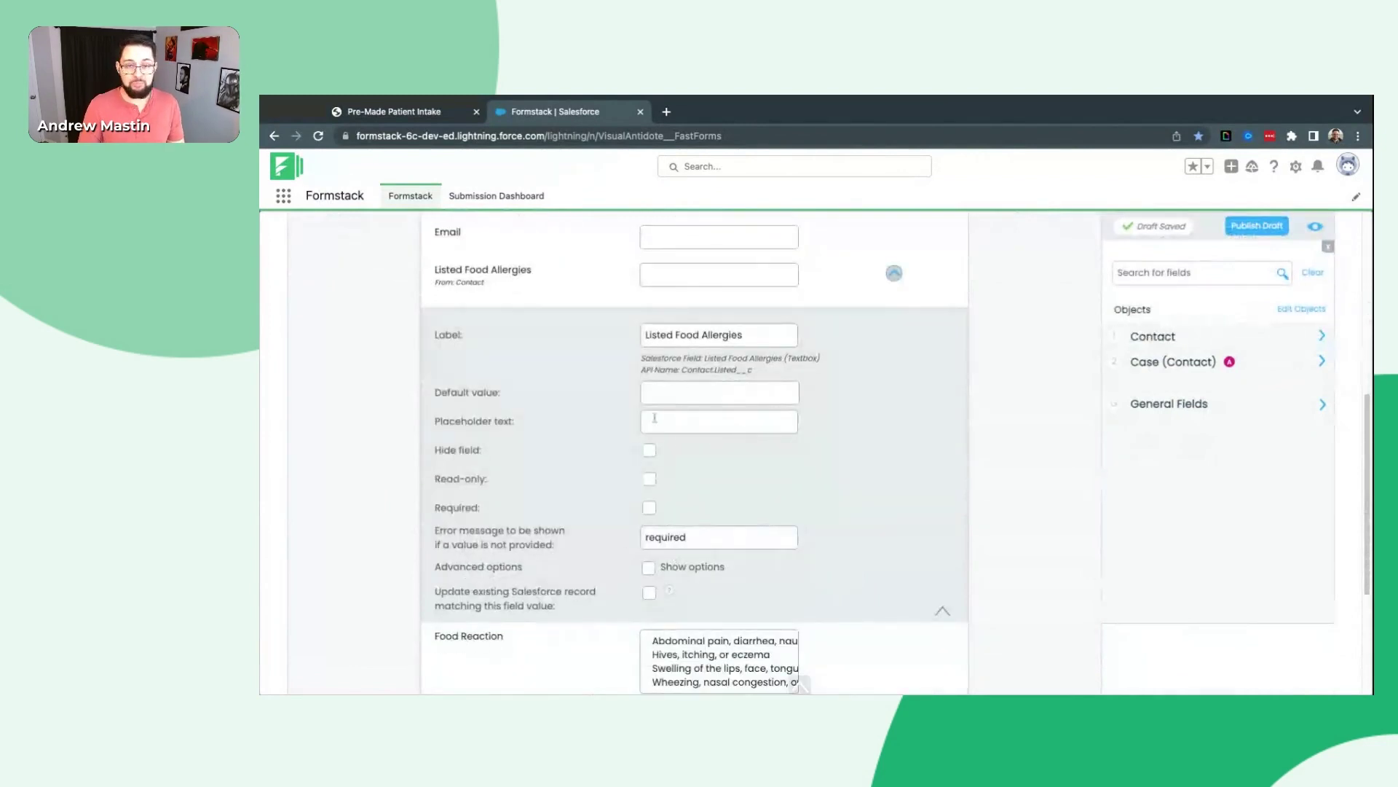
left_click(895, 275)
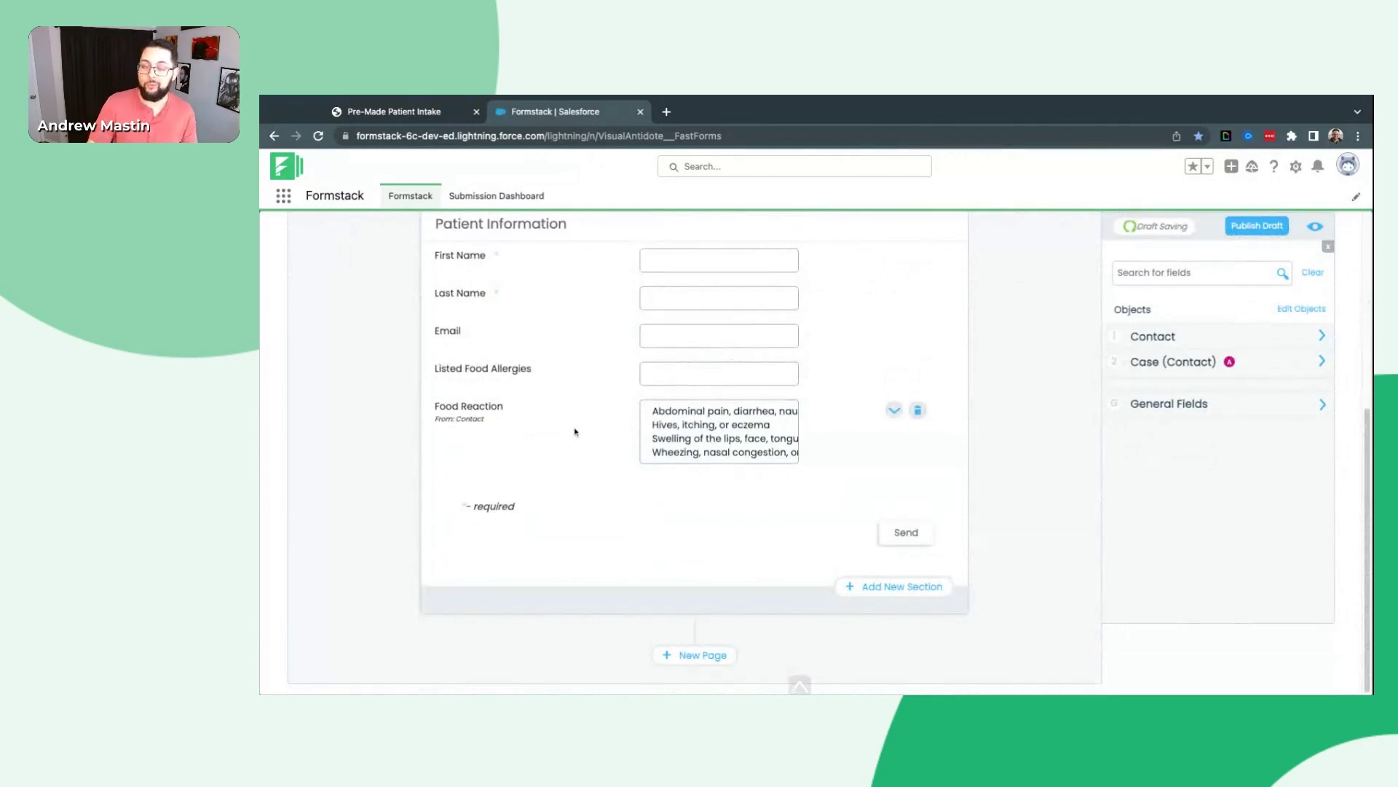
- Display the Food Reaction field as a Checkbox List (Vertical)
left_click(895, 411)
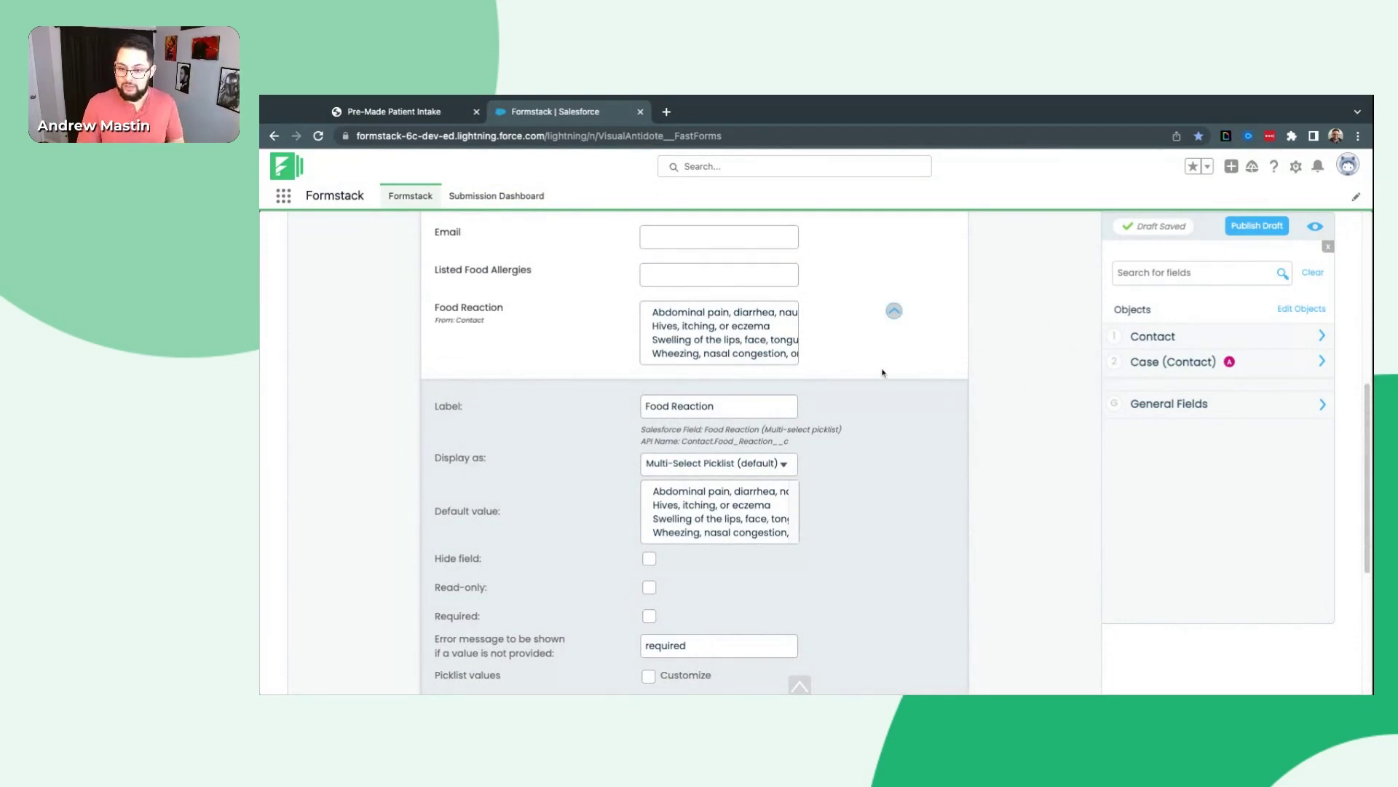
left_click(771, 471)
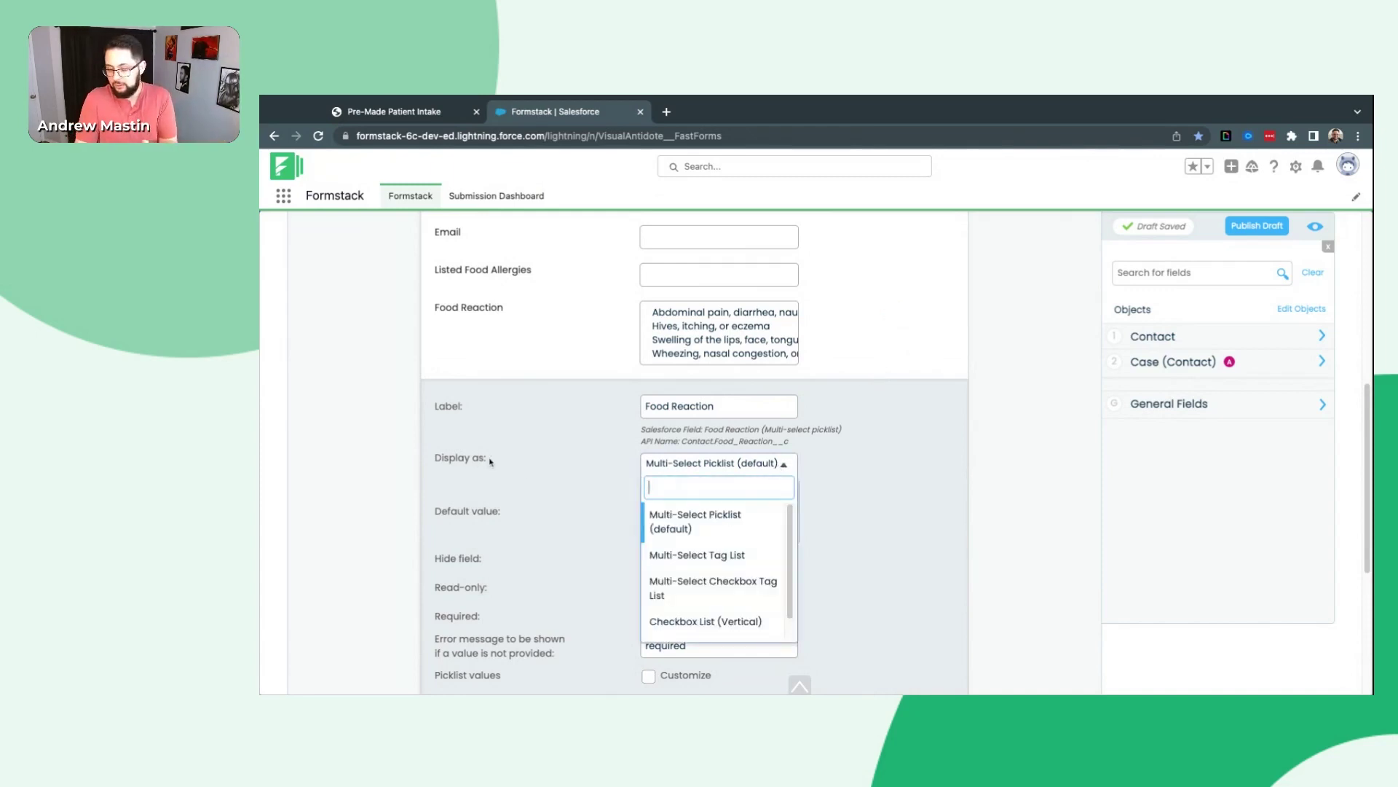
left_click(726, 624)
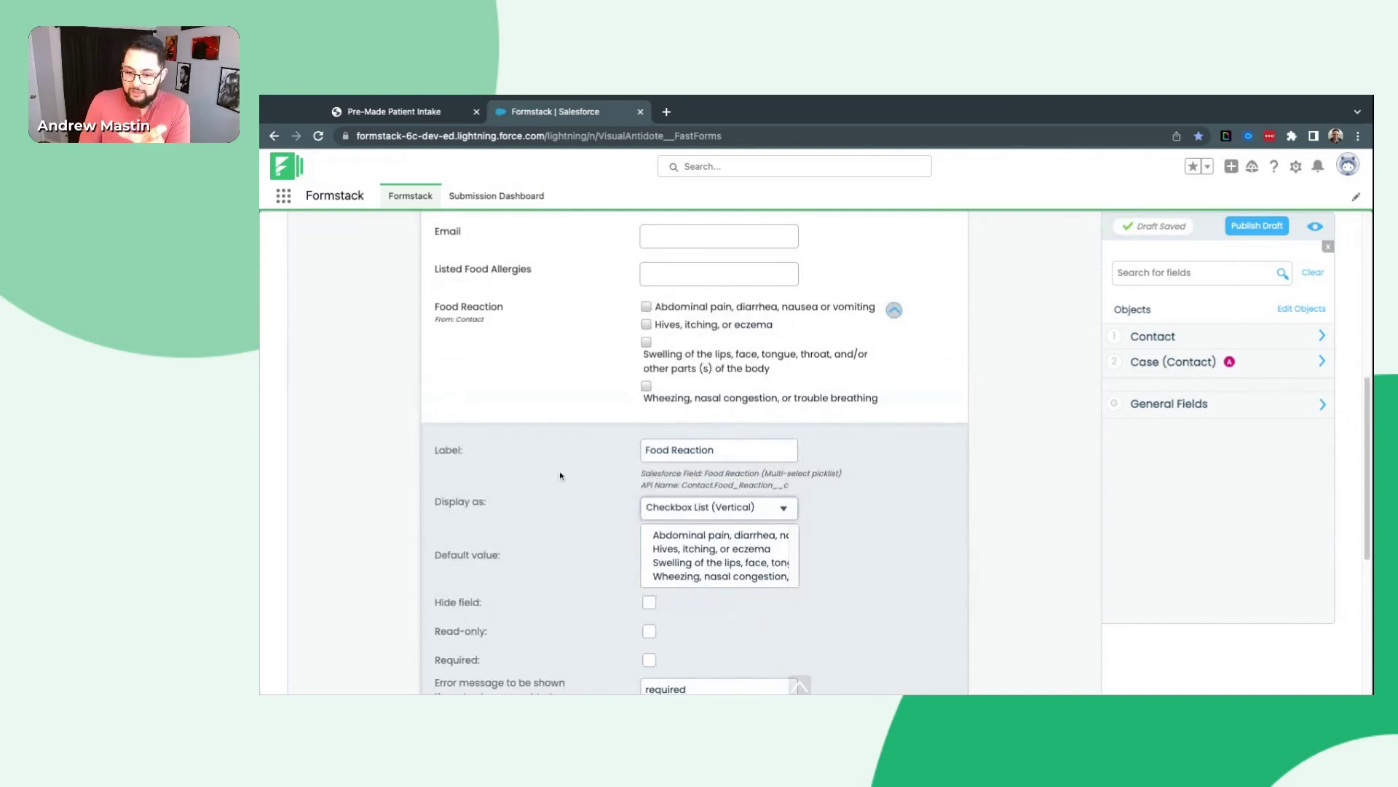
scroll(560, 475, "down", 1)
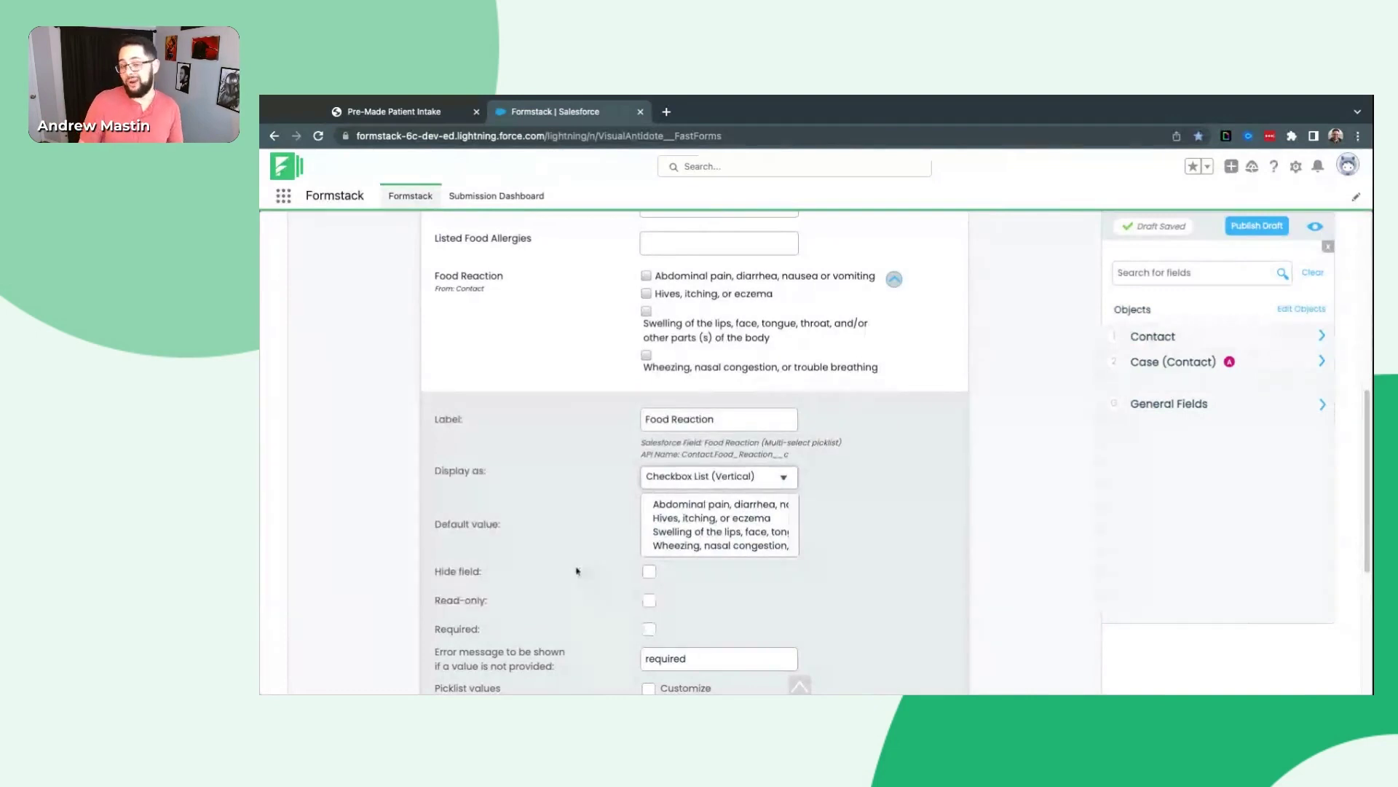
scroll(551, 352, "up", 1)
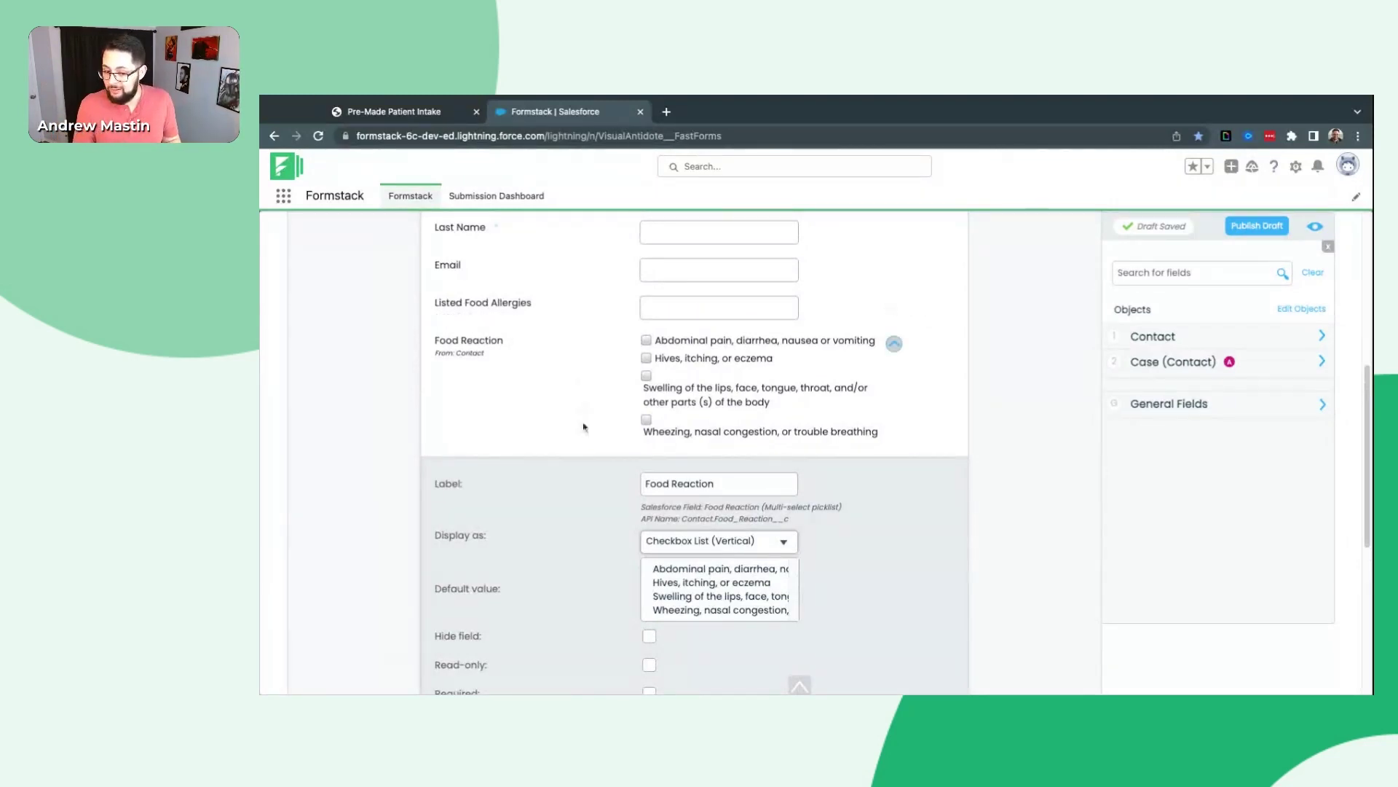
- Hide the Food Reaction field, relabel it "What reaction do you have to these foods?" and close its settings
left_click(649, 639)
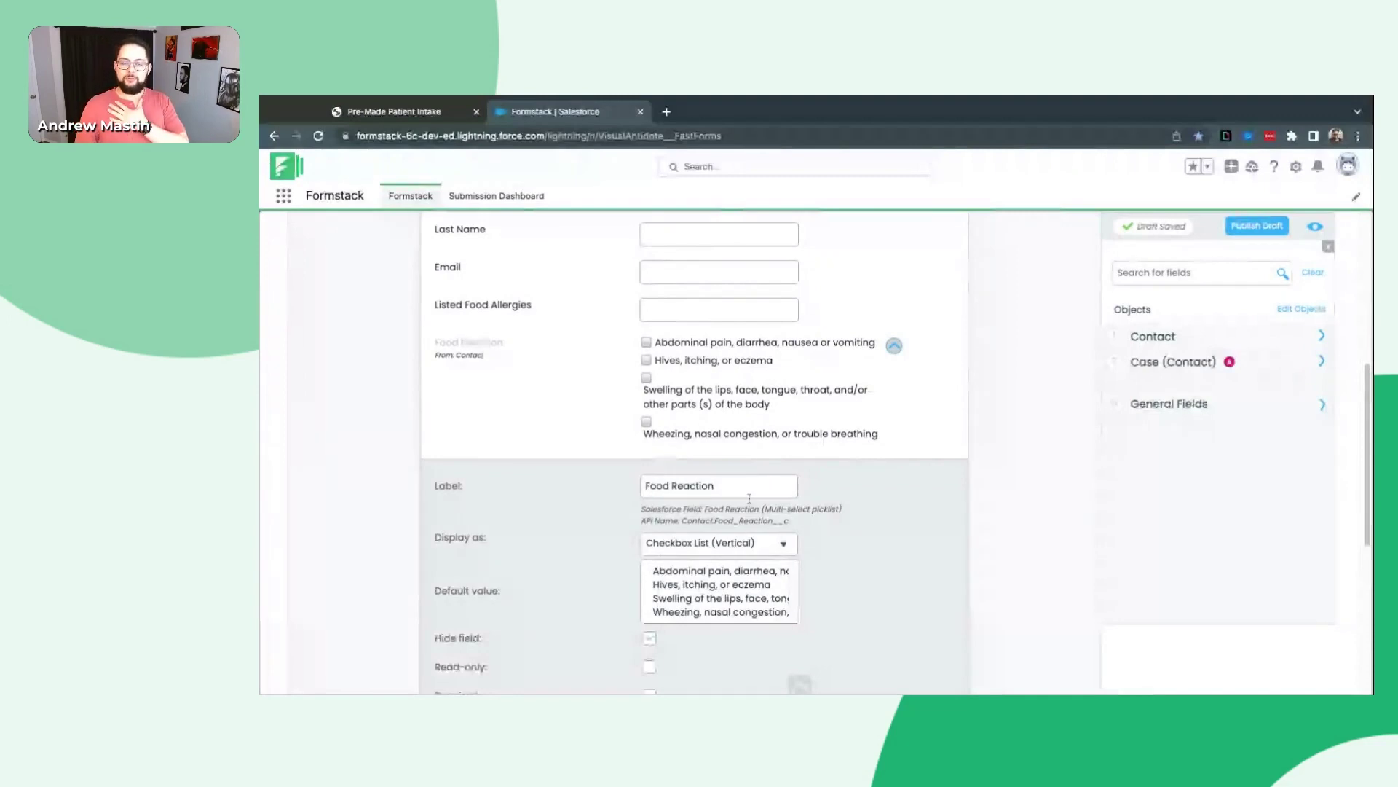
left_click_drag(749, 497, 616, 478)
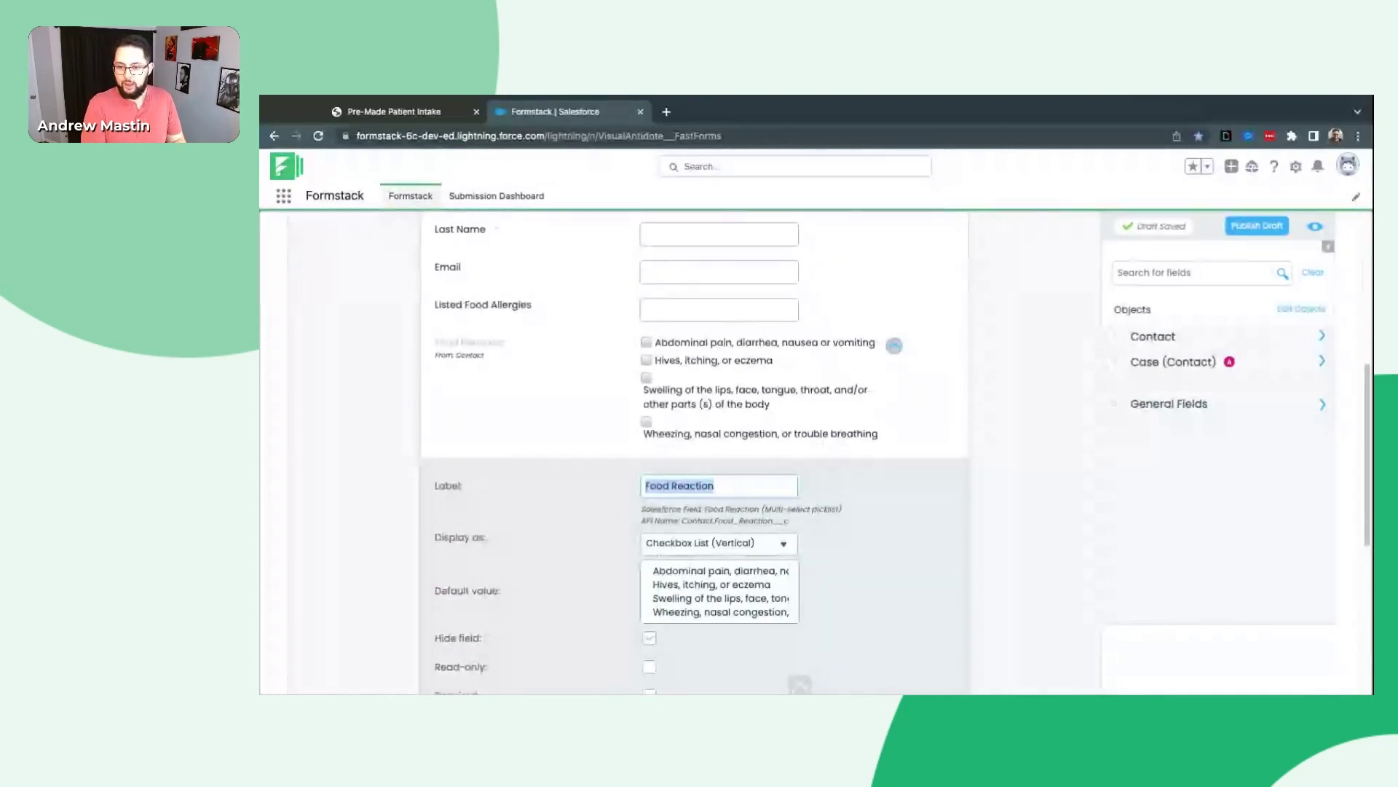
type("What re")
type("action do you have to these foods")
type("?")
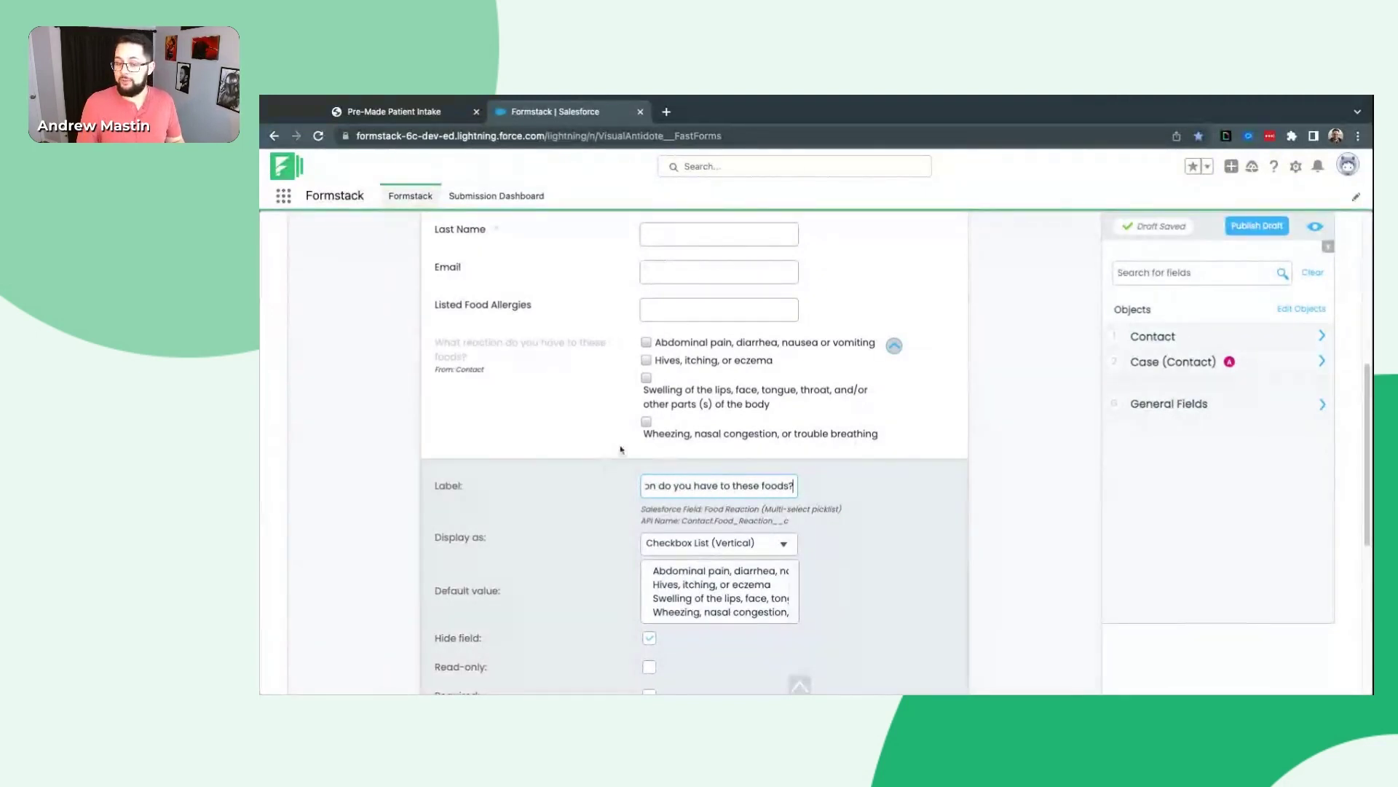
left_click_drag(453, 342, 475, 361)
triple_click(477, 345)
left_click(633, 520)
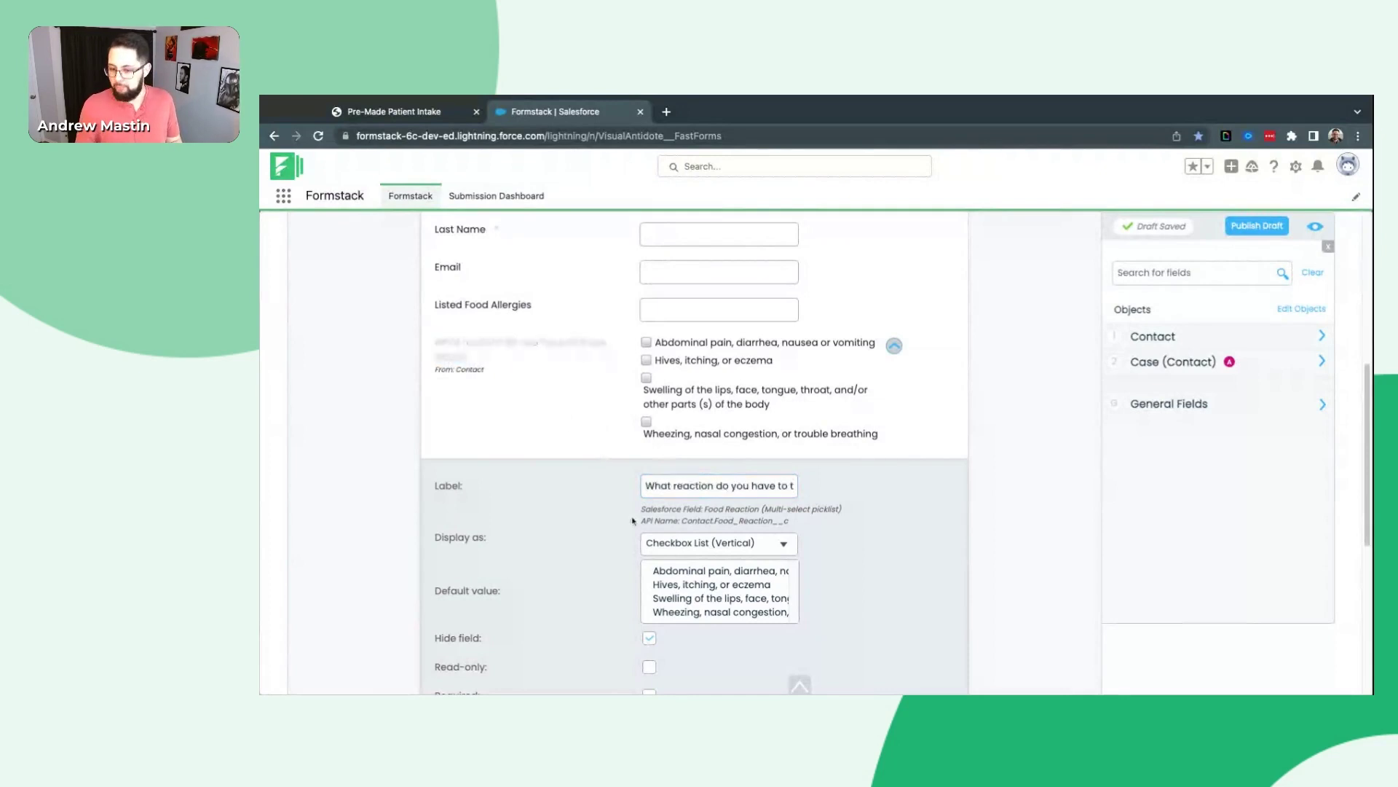
left_click_drag(792, 528, 688, 521)
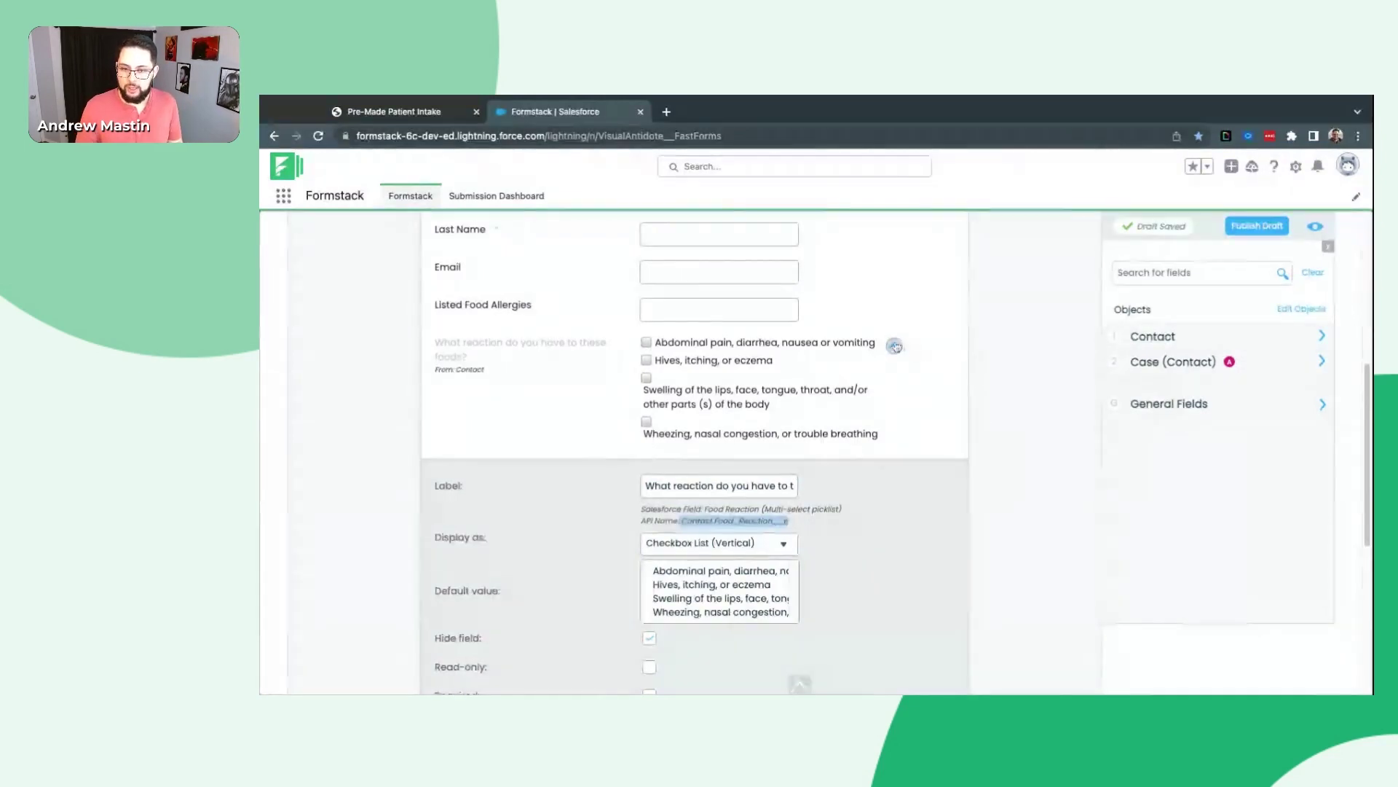
left_click(895, 347)
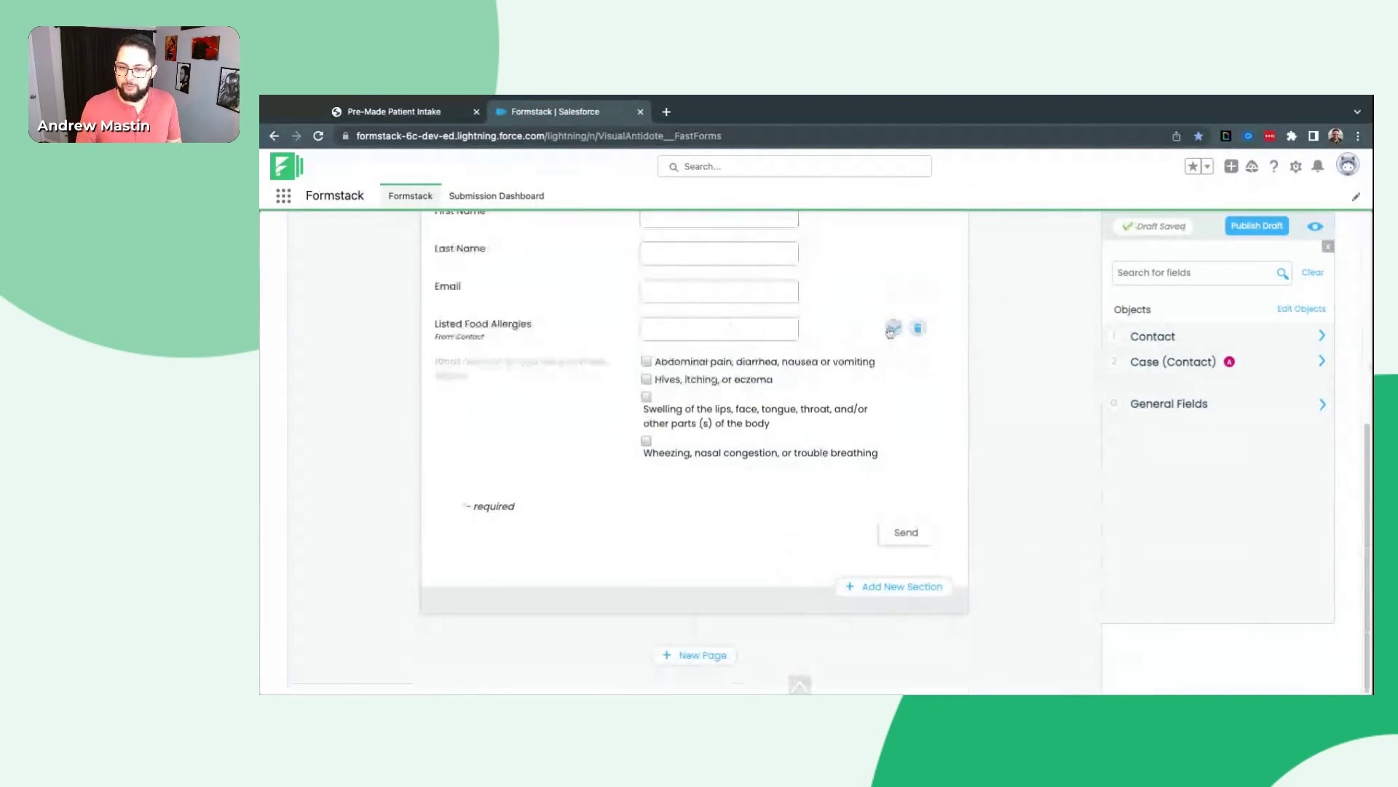
- Hide the Listed Food Allergies field, relabel it "What foods are the patient allergic to?" and close its settings
left_click(895, 329)
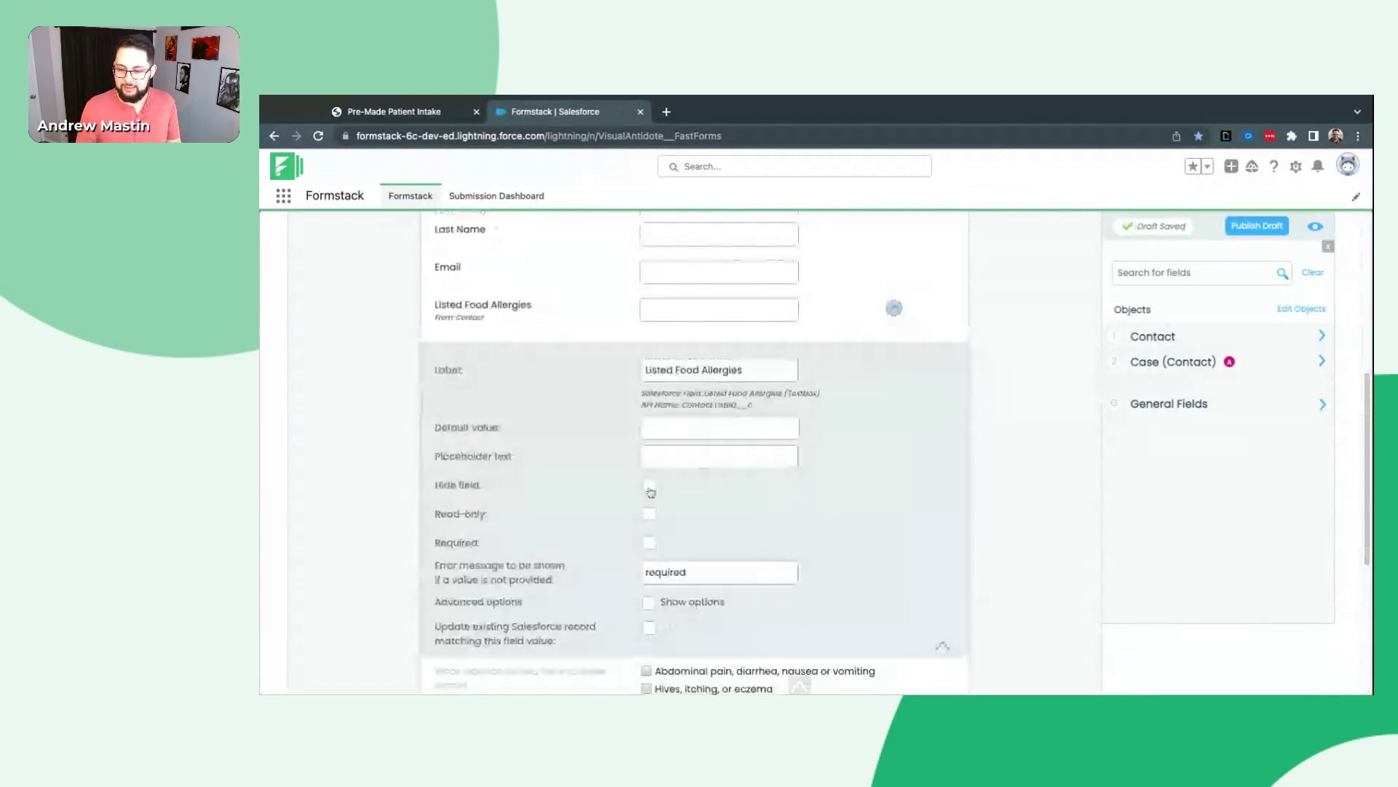
triple_click(775, 371)
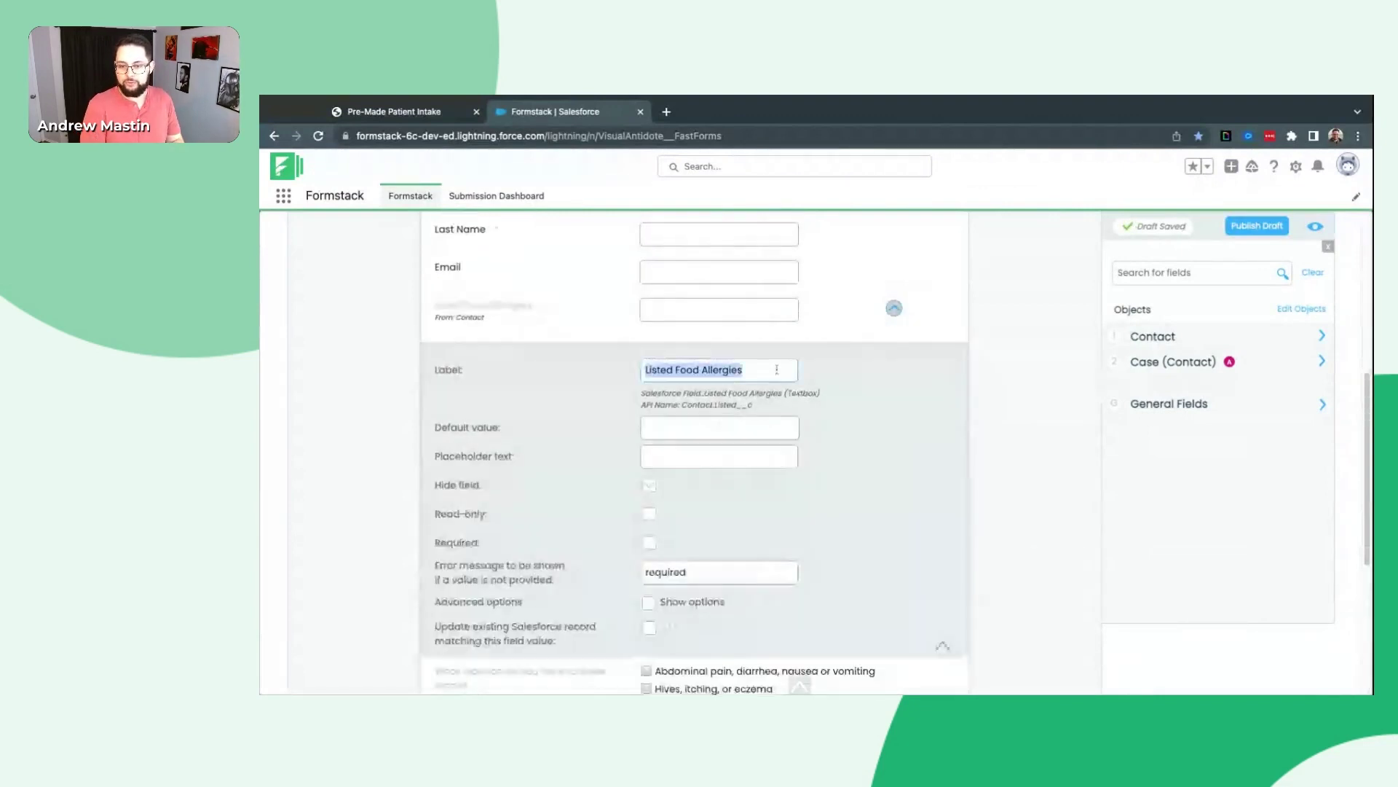
type("What foods are you")
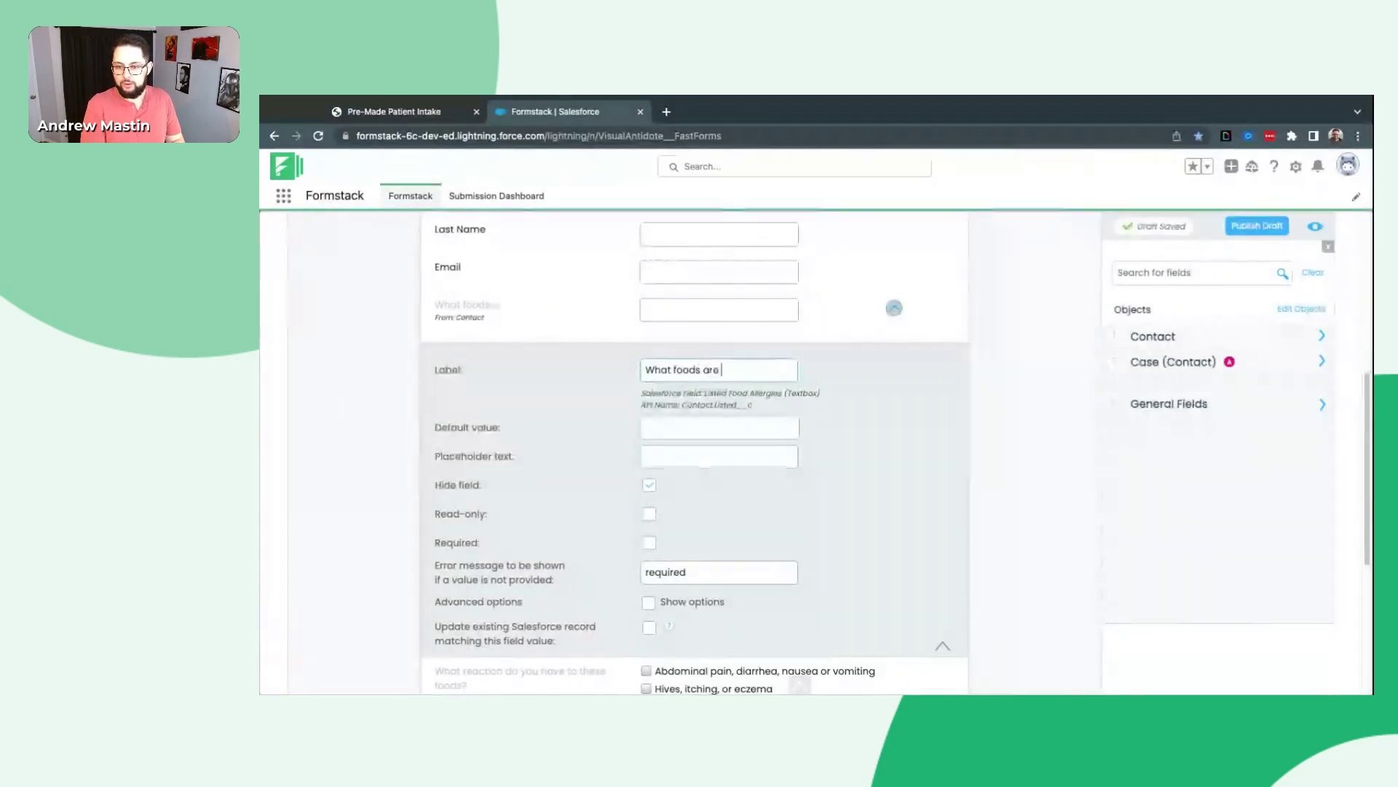
key("BackSpace")
key("BackSpace")
key("BackSpace")
key("BackSpace")
key("BackSpace")
key("BackSpace")
key("BackSpace")
key("BackSpace")
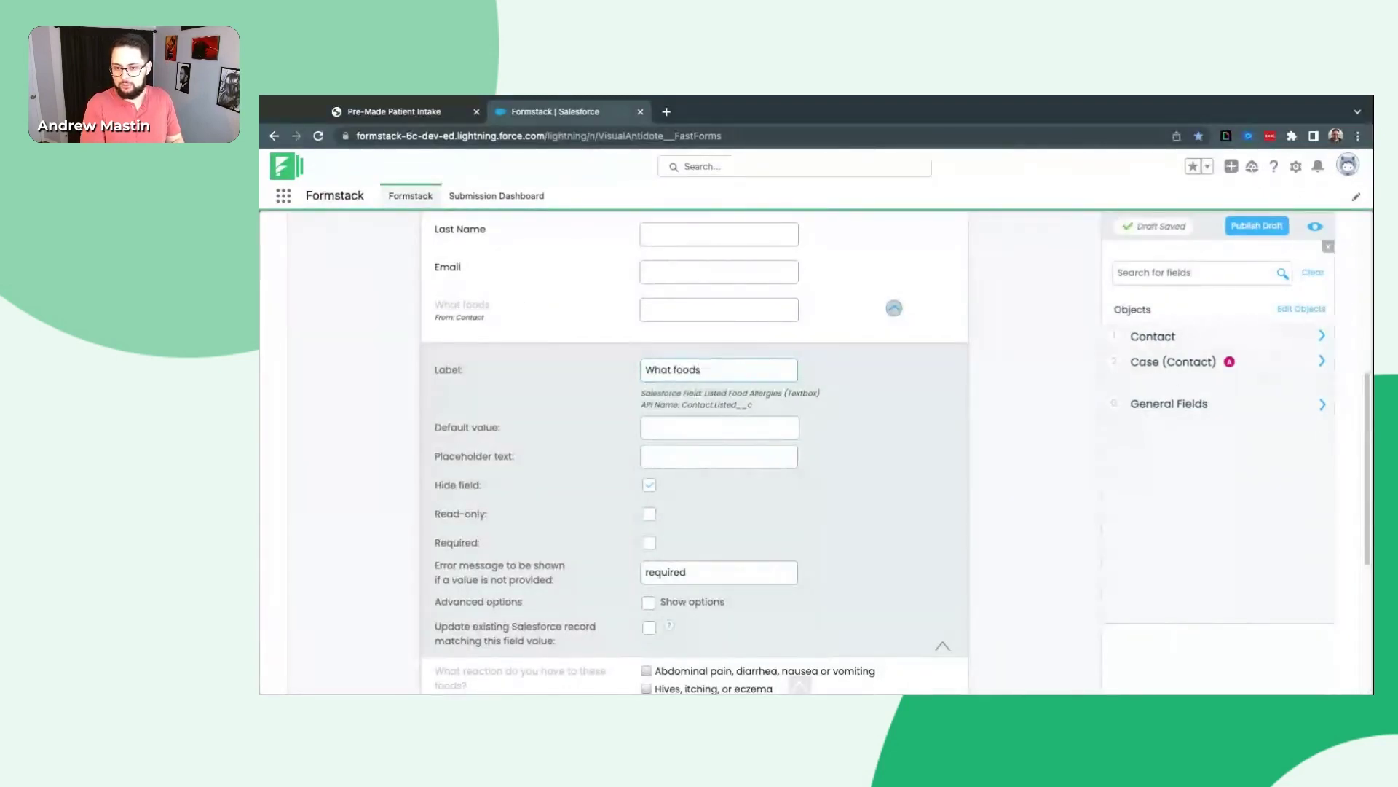
type("are the pa")
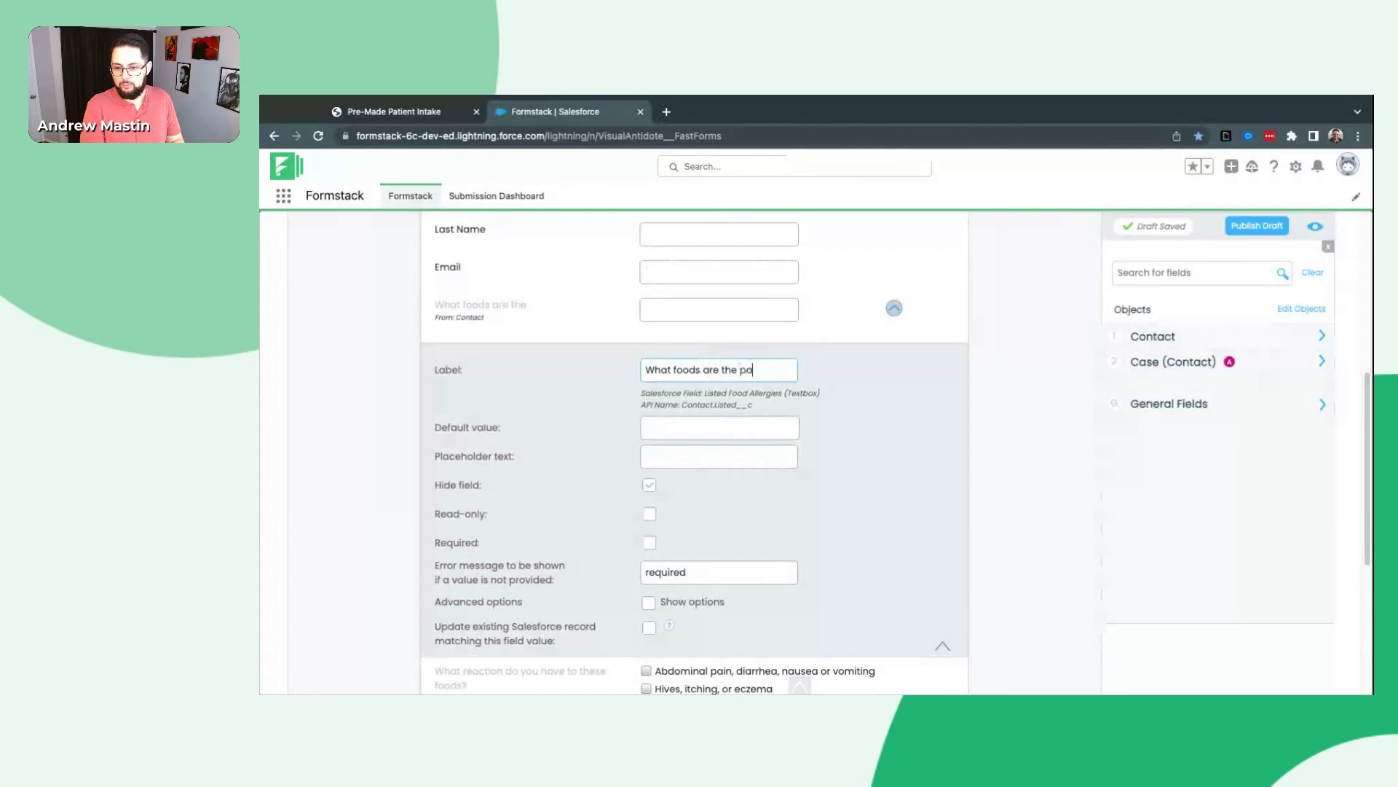
type("tient allergic to?")
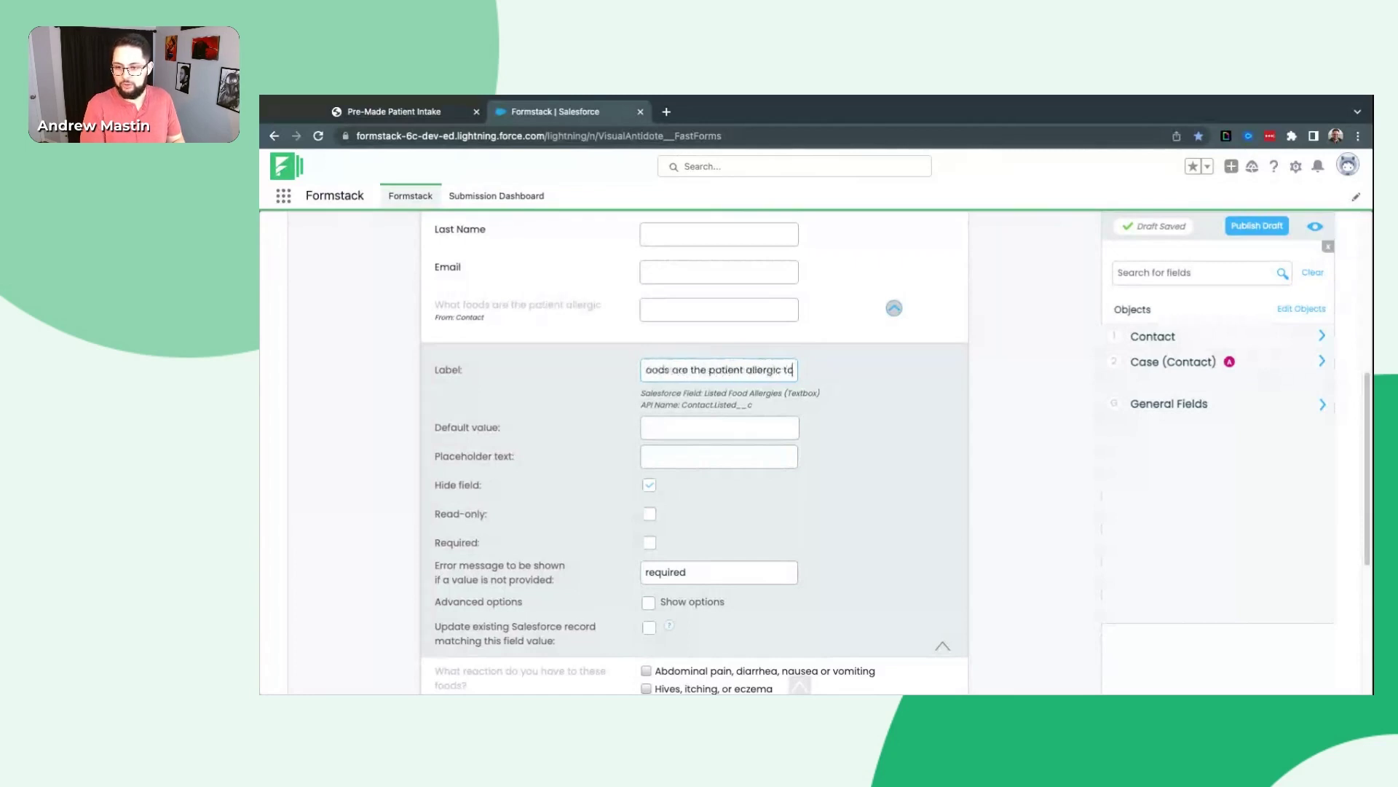
double_click(673, 371)
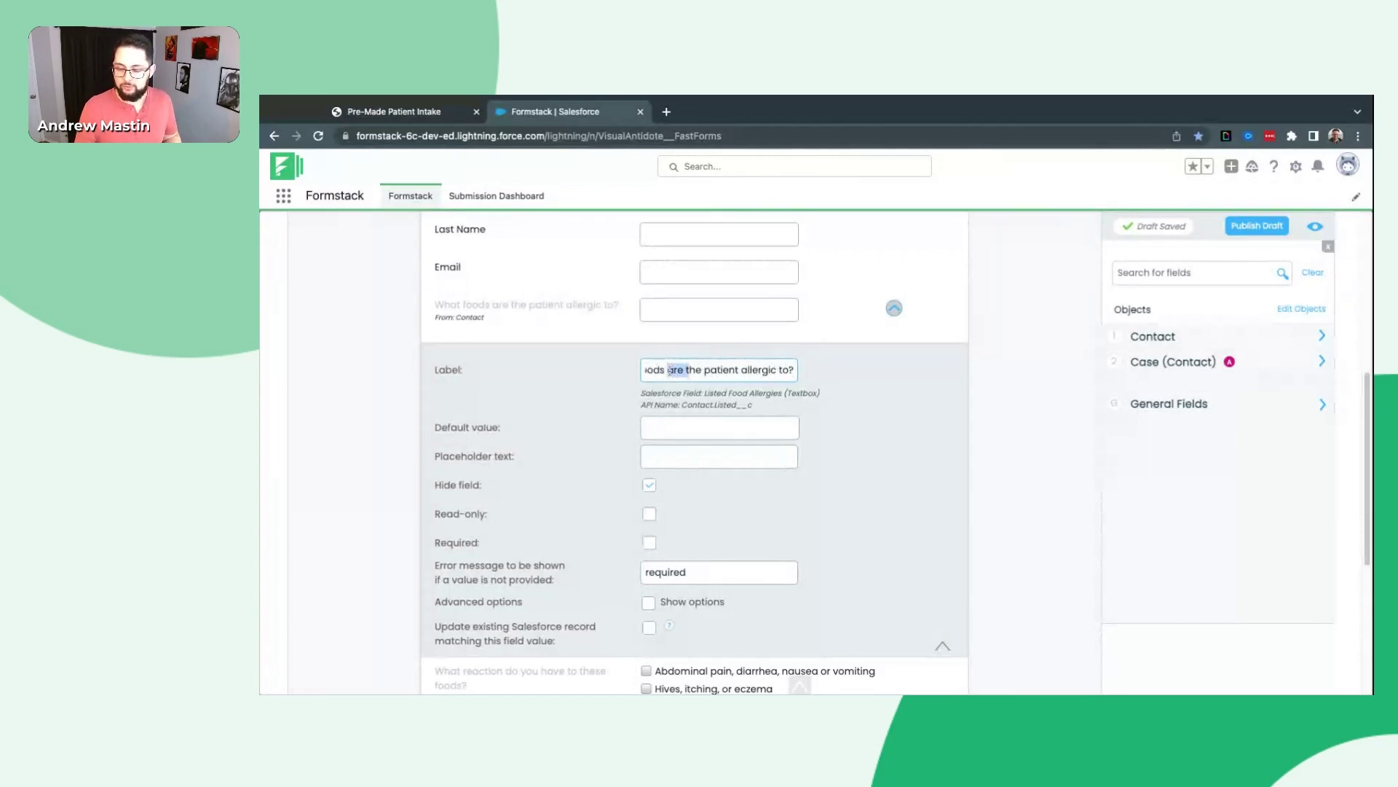
left_click(897, 308)
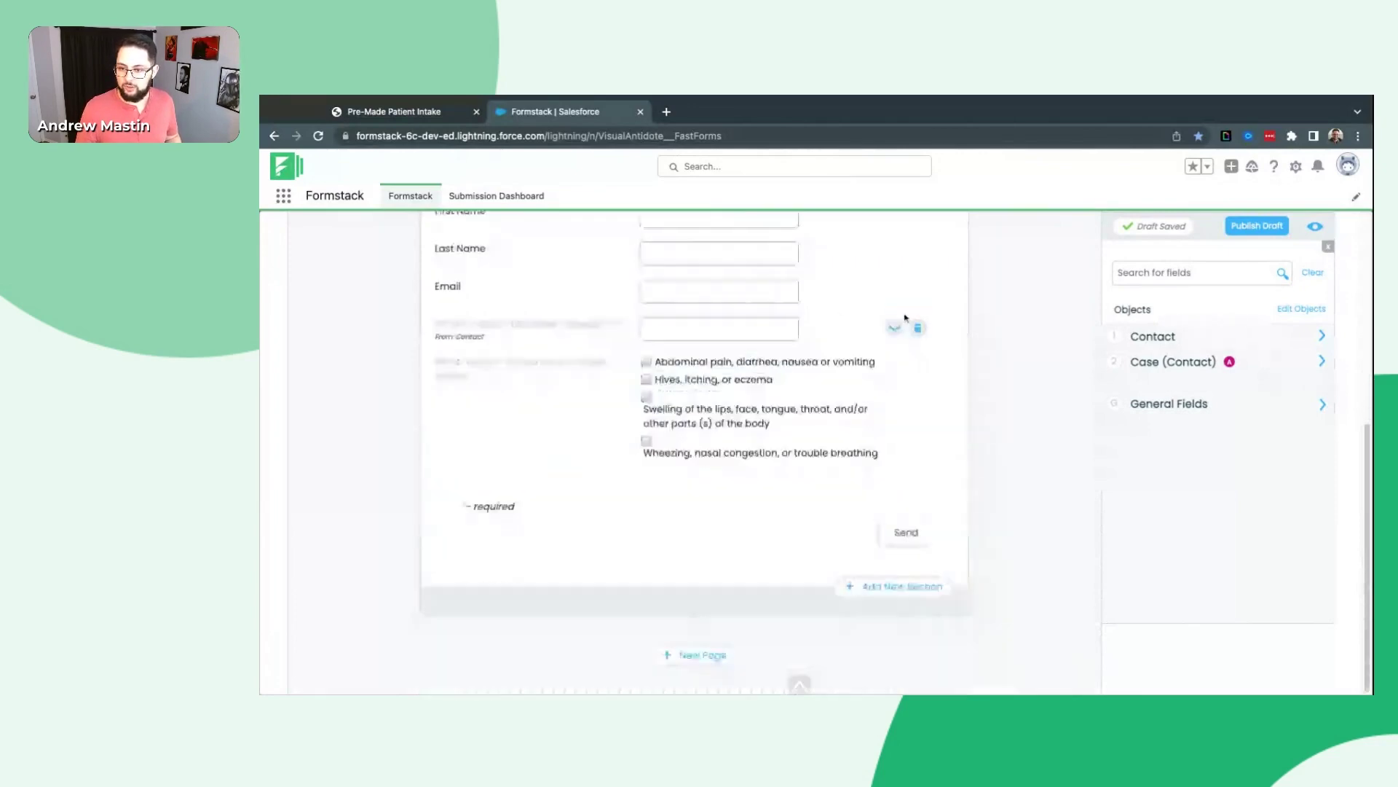
- Add the Case (Contact) object's Subject field below the food reaction question in the Patient Information section
scroll(804, 365, "up", 3)
scroll(804, 365, "up", 1)
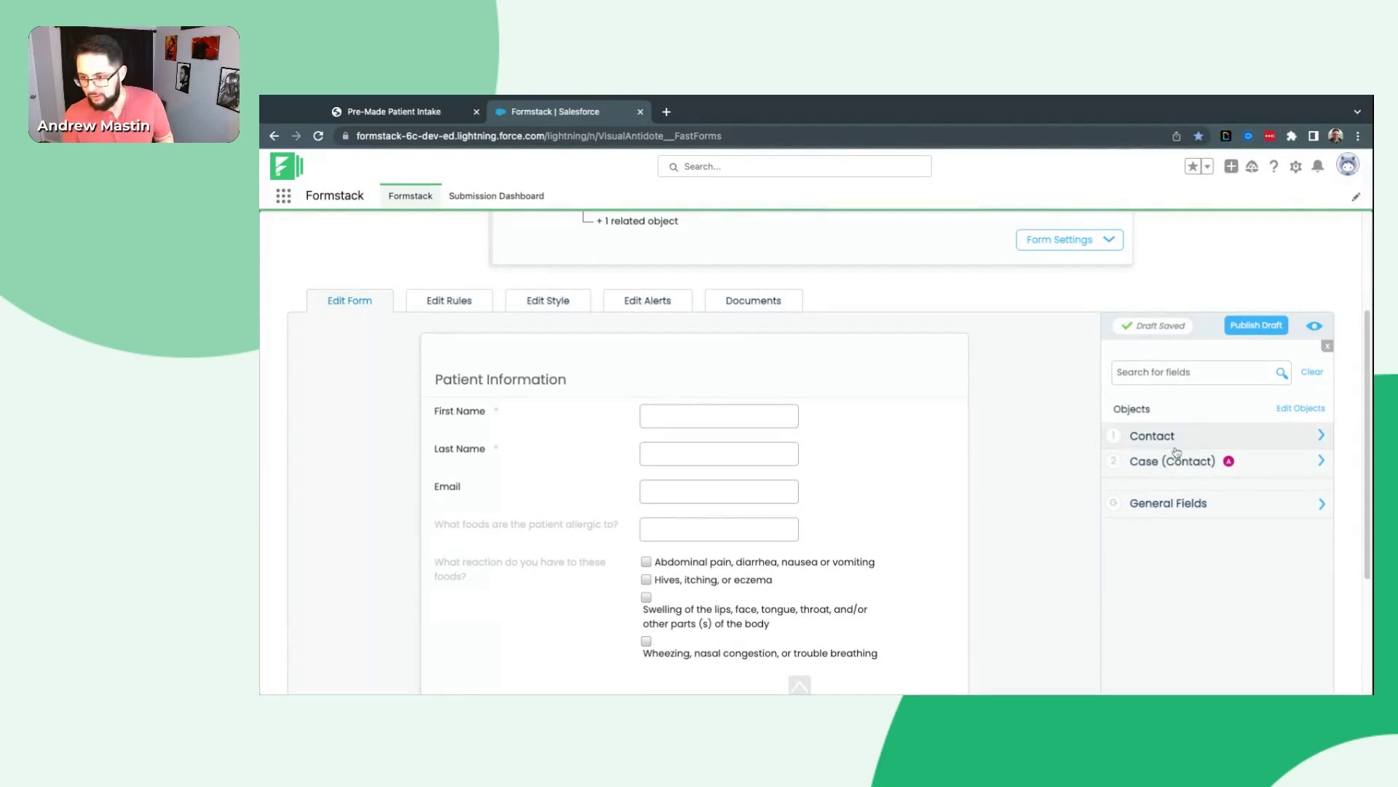
left_click(1228, 440)
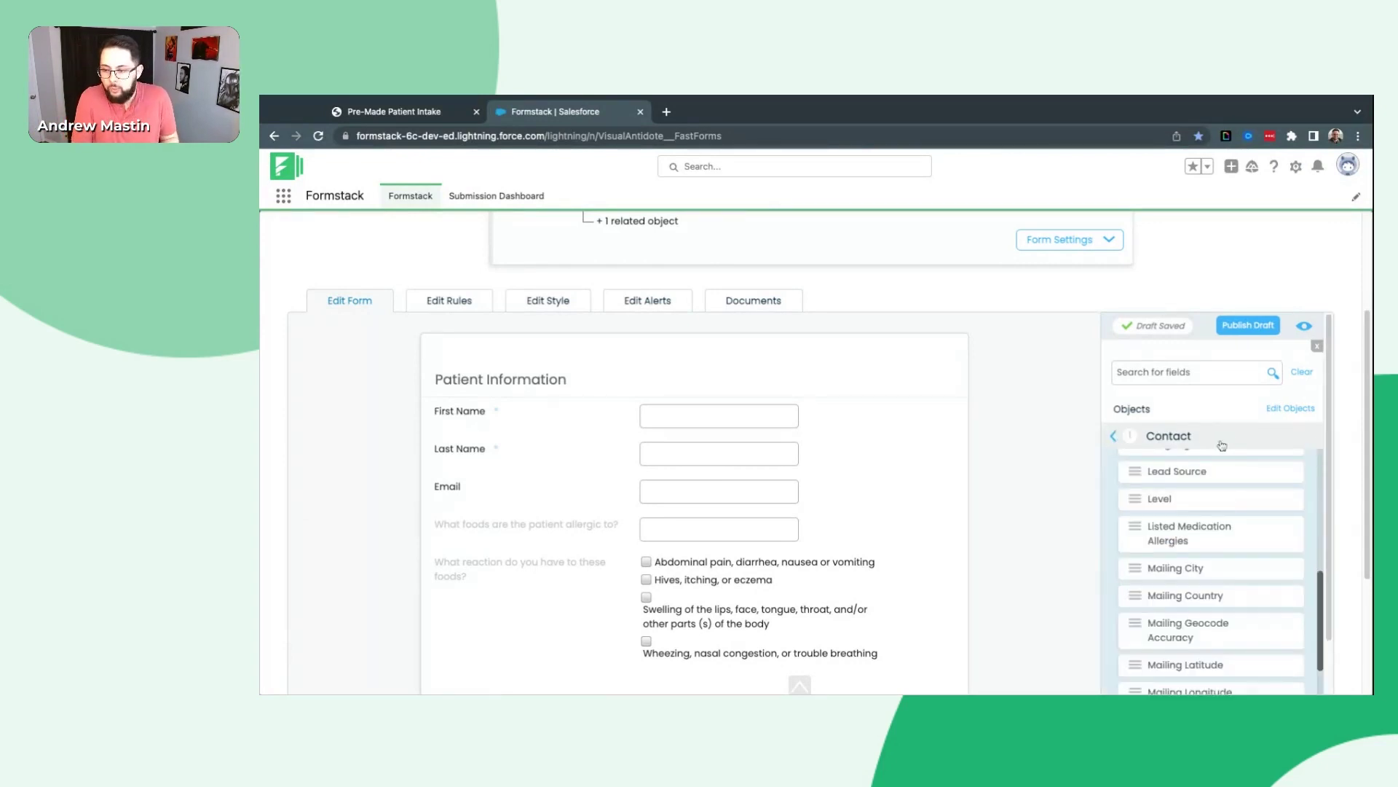
left_click(1113, 438)
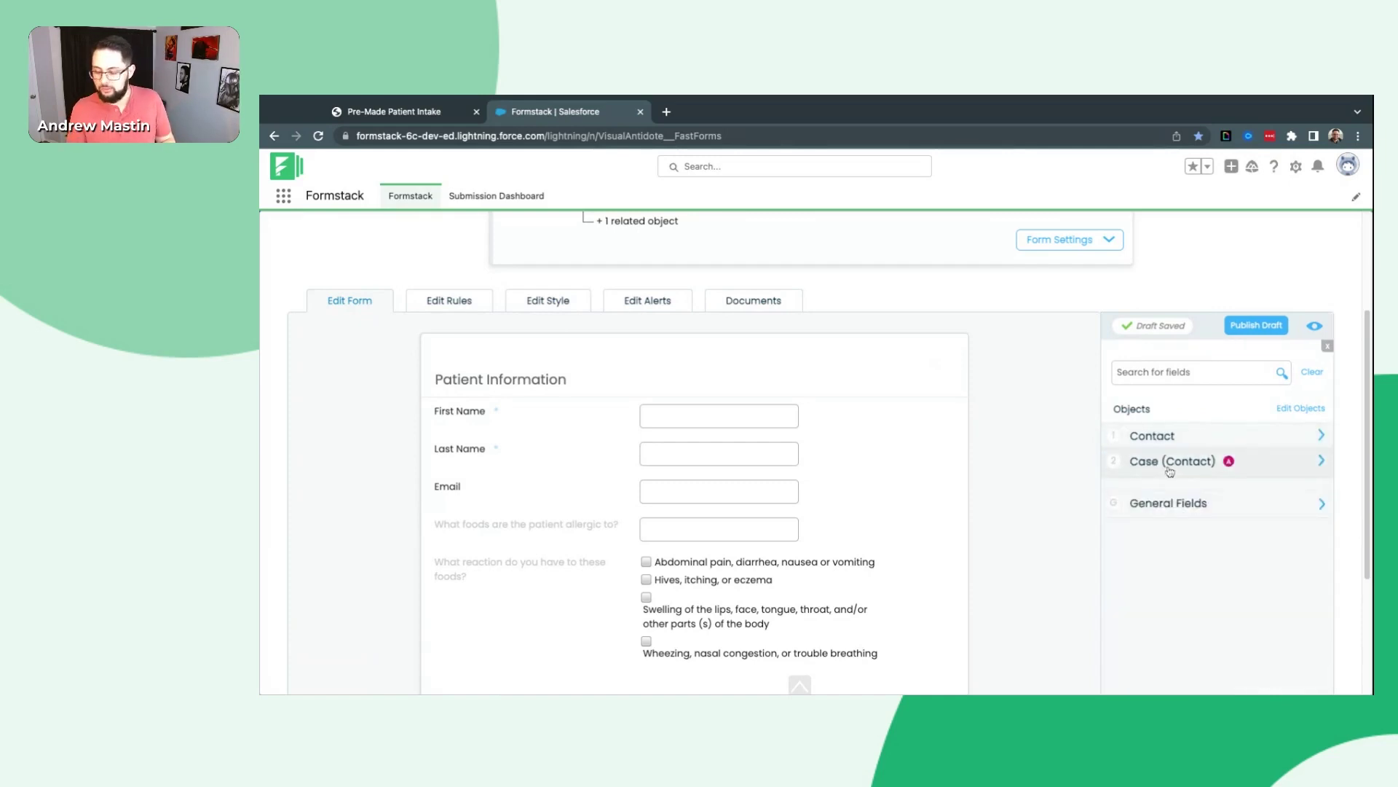
left_click(1201, 461)
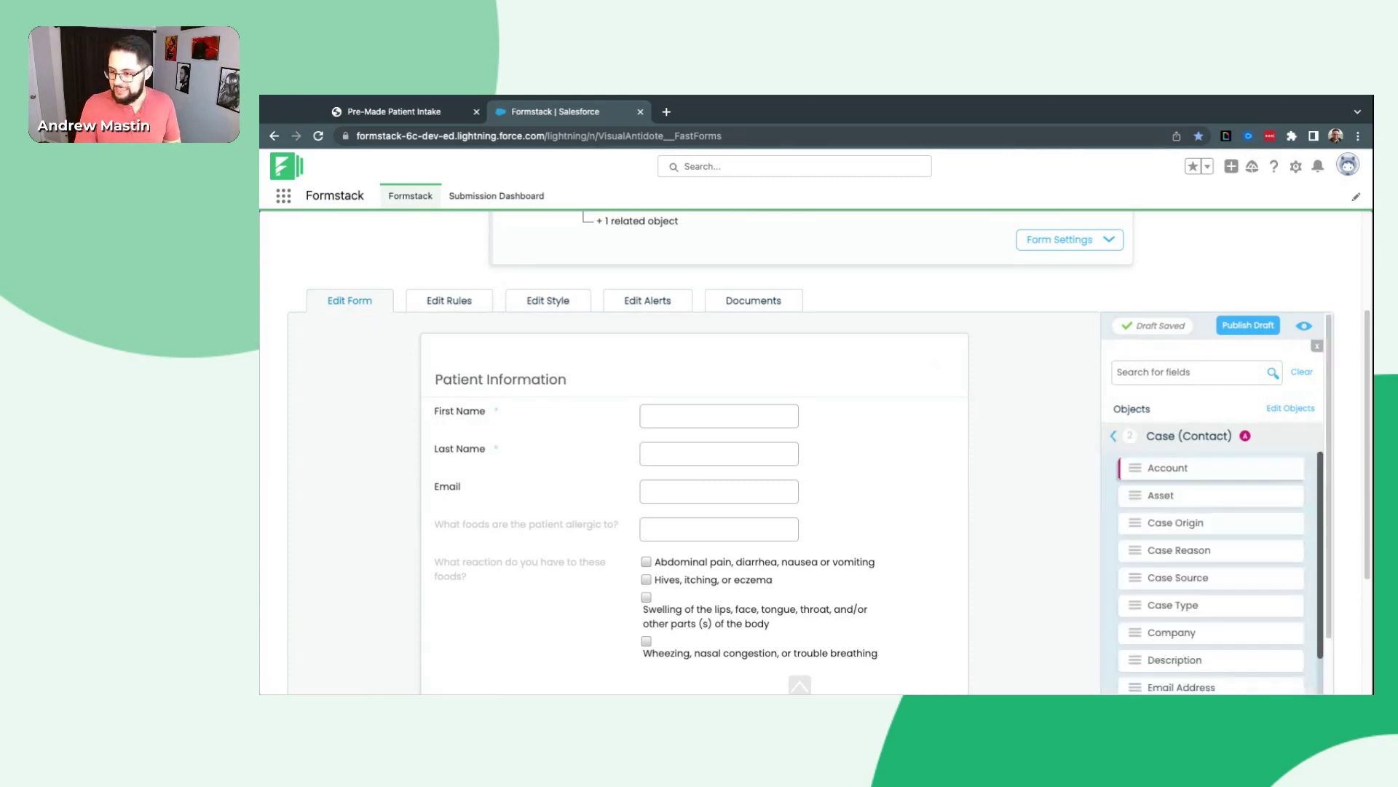
scroll(1201, 522, "down", 10)
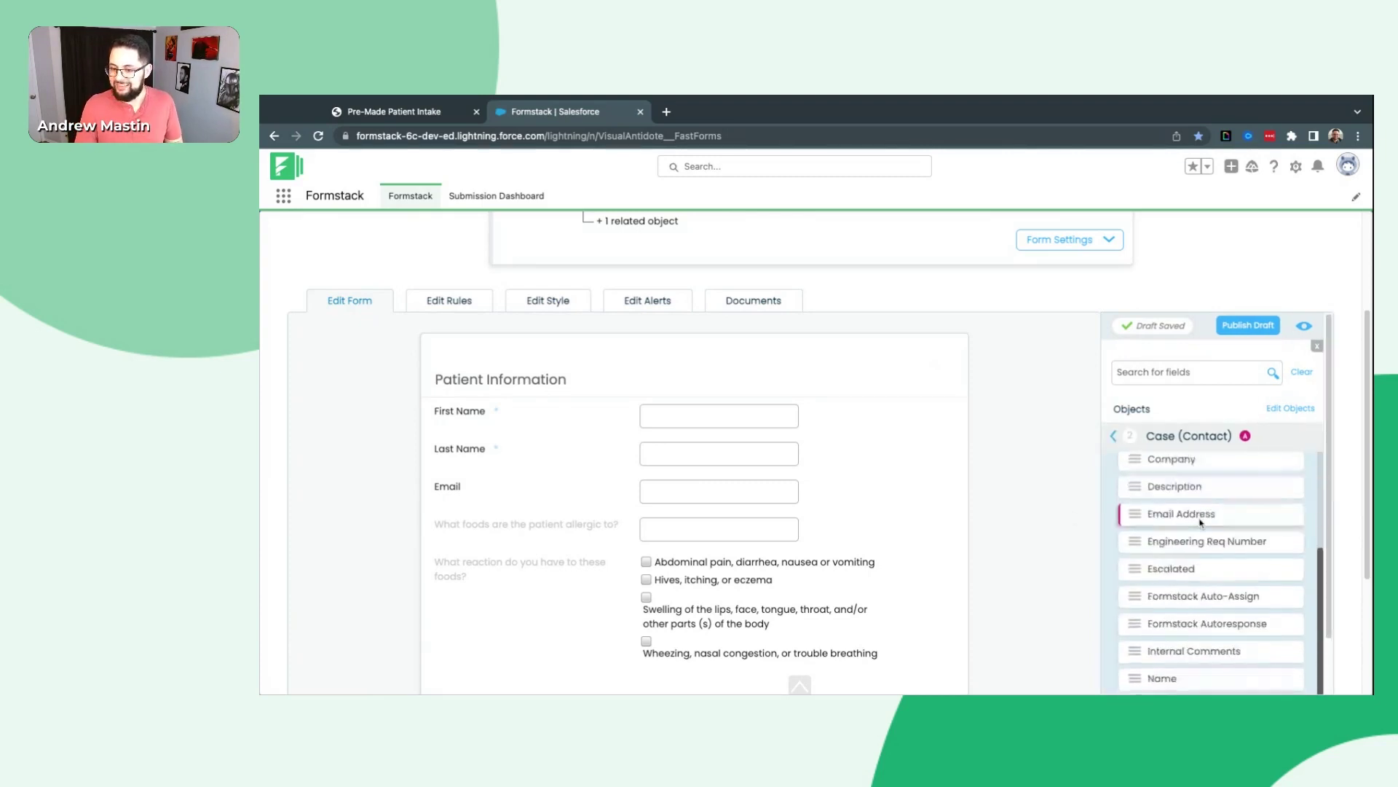
scroll(1202, 519, "down", 5)
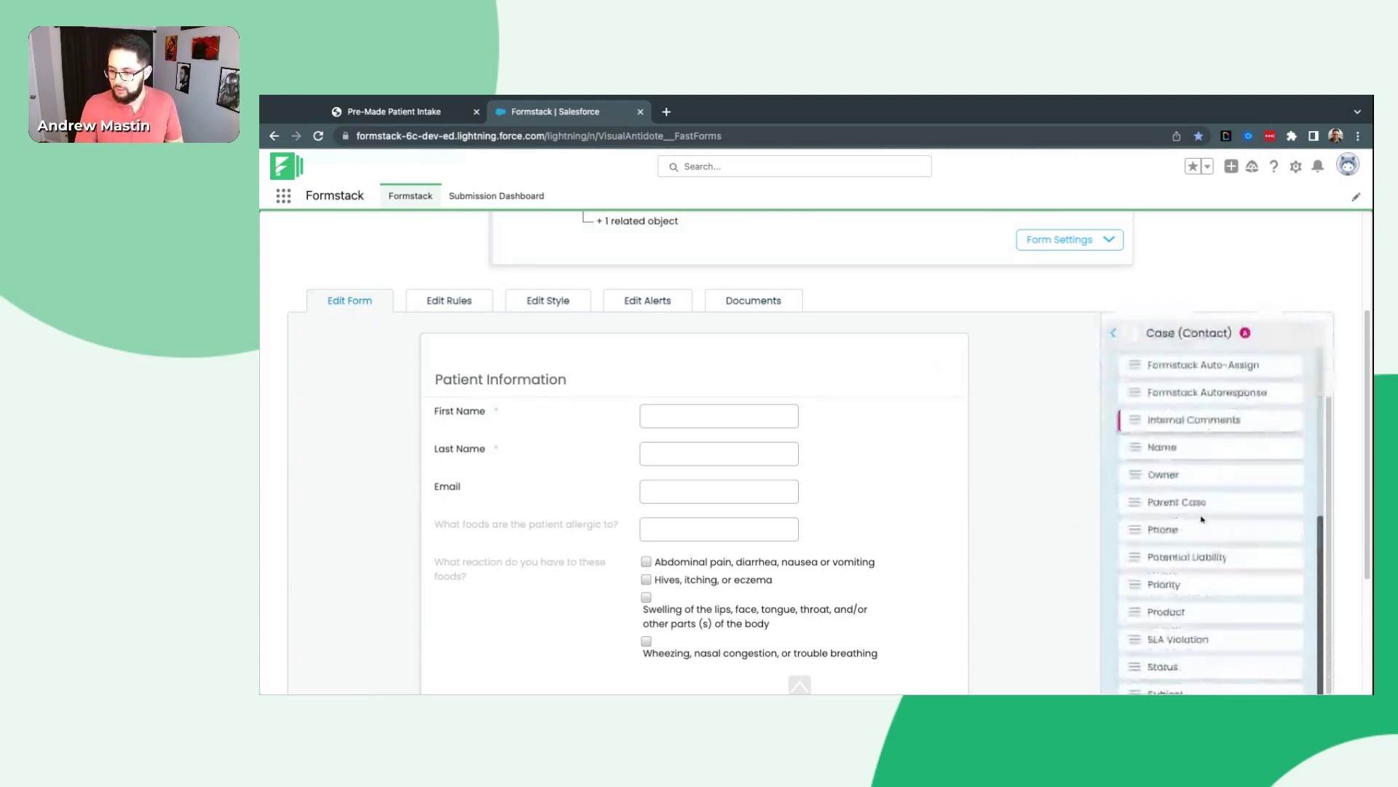
left_click_drag(1168, 599, 641, 549)
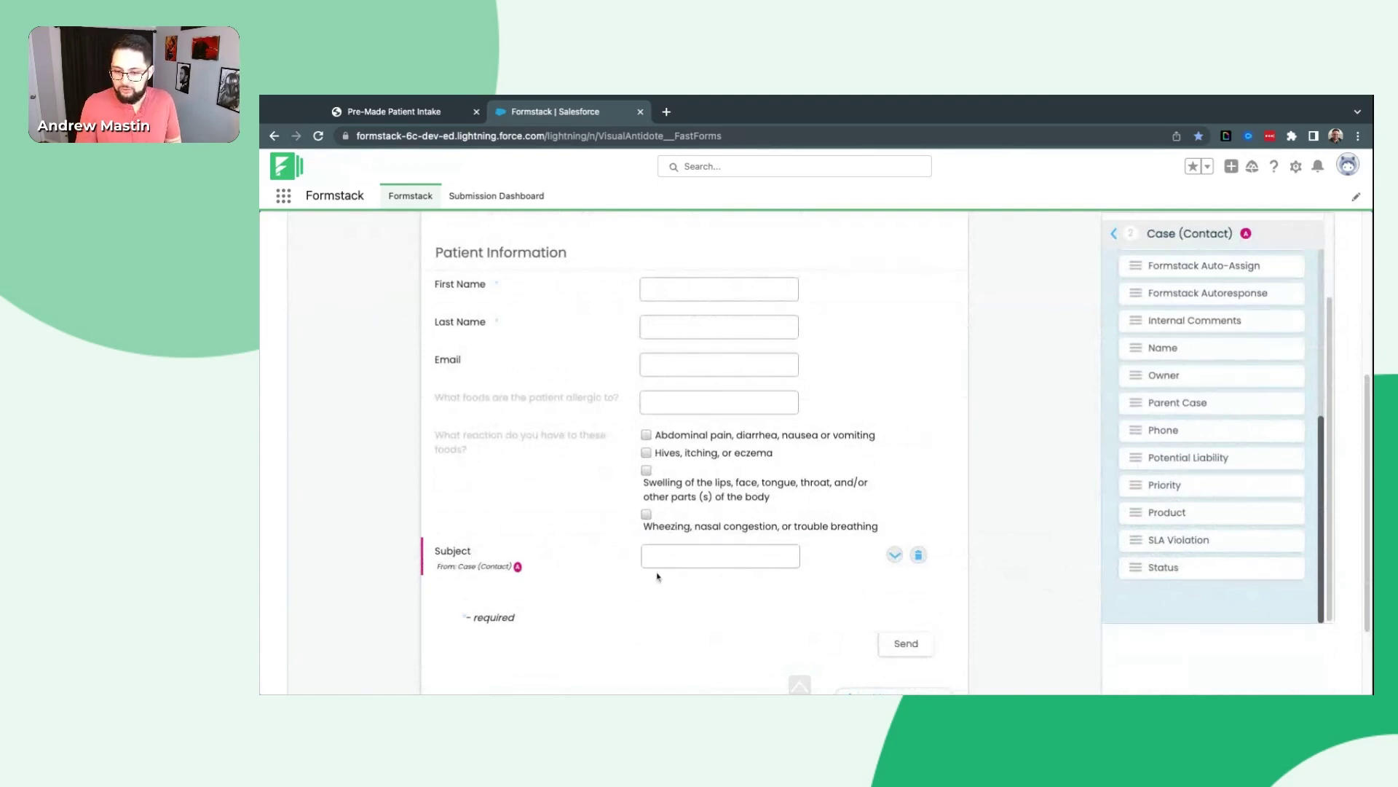
- Relabel the Subject field as "Reason for visit"
left_click(894, 555)
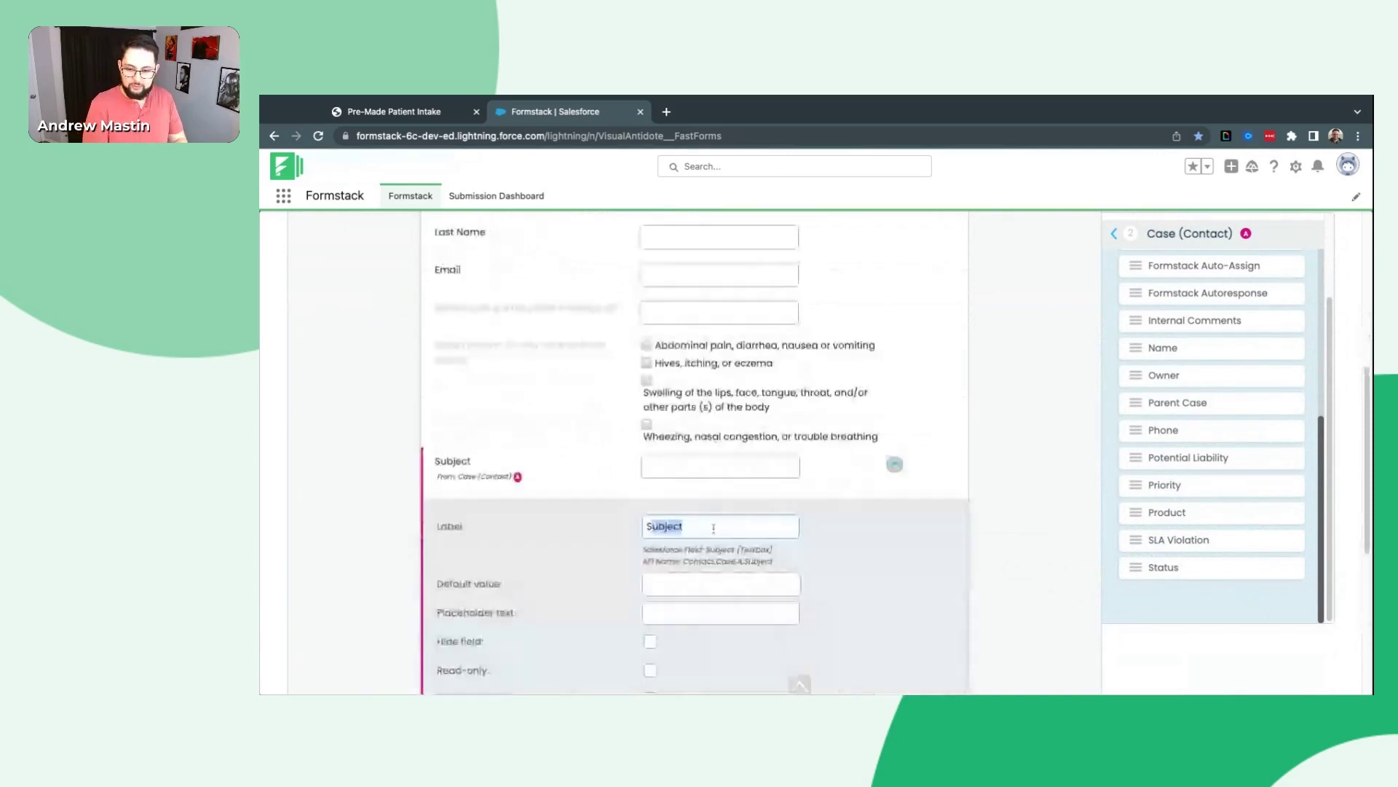
type("Reason for vis")
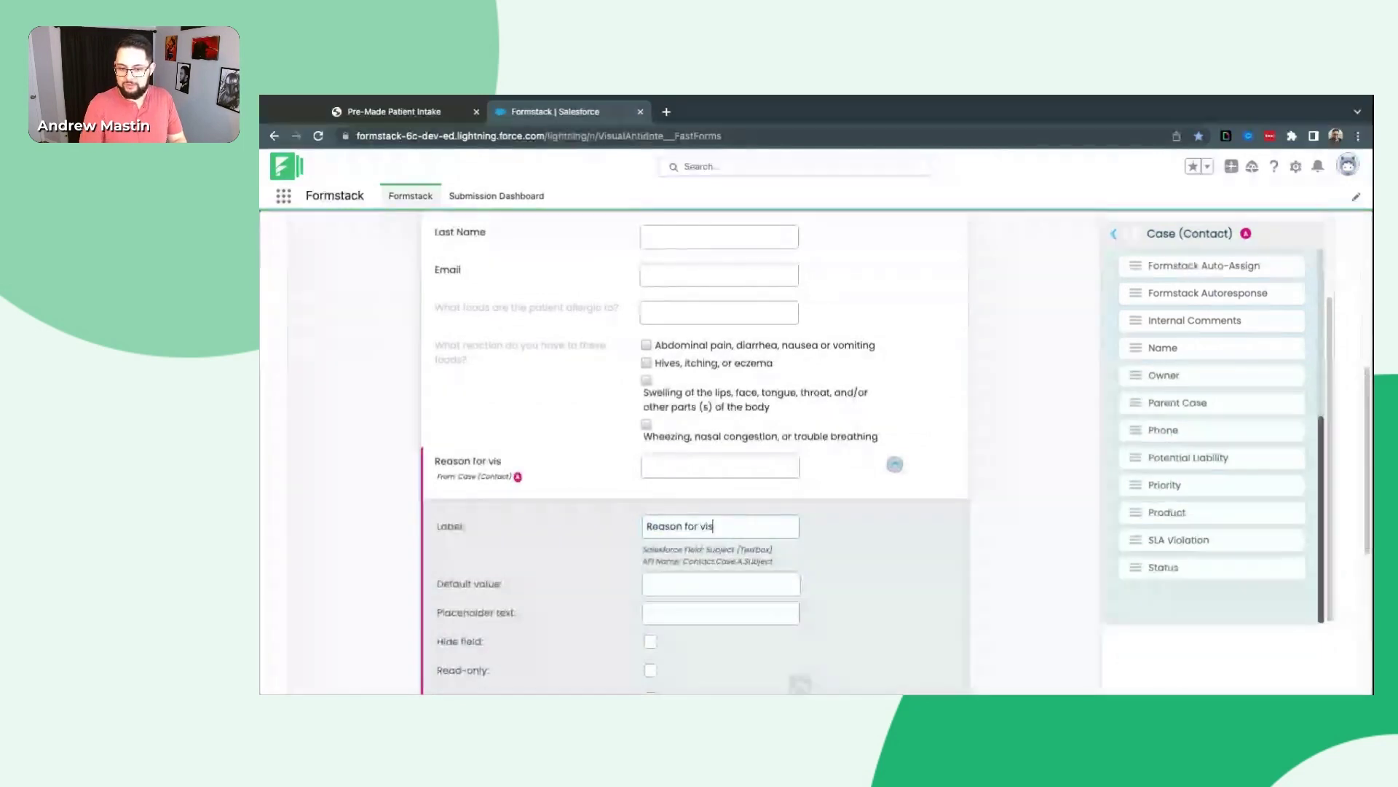
type("it")
left_click(691, 583)
- Set the Reason for visit placeholder text to "i.e. annual check-up, vaccination, etc.", make the field required and close its settings
scroll(559, 564, "down", 1)
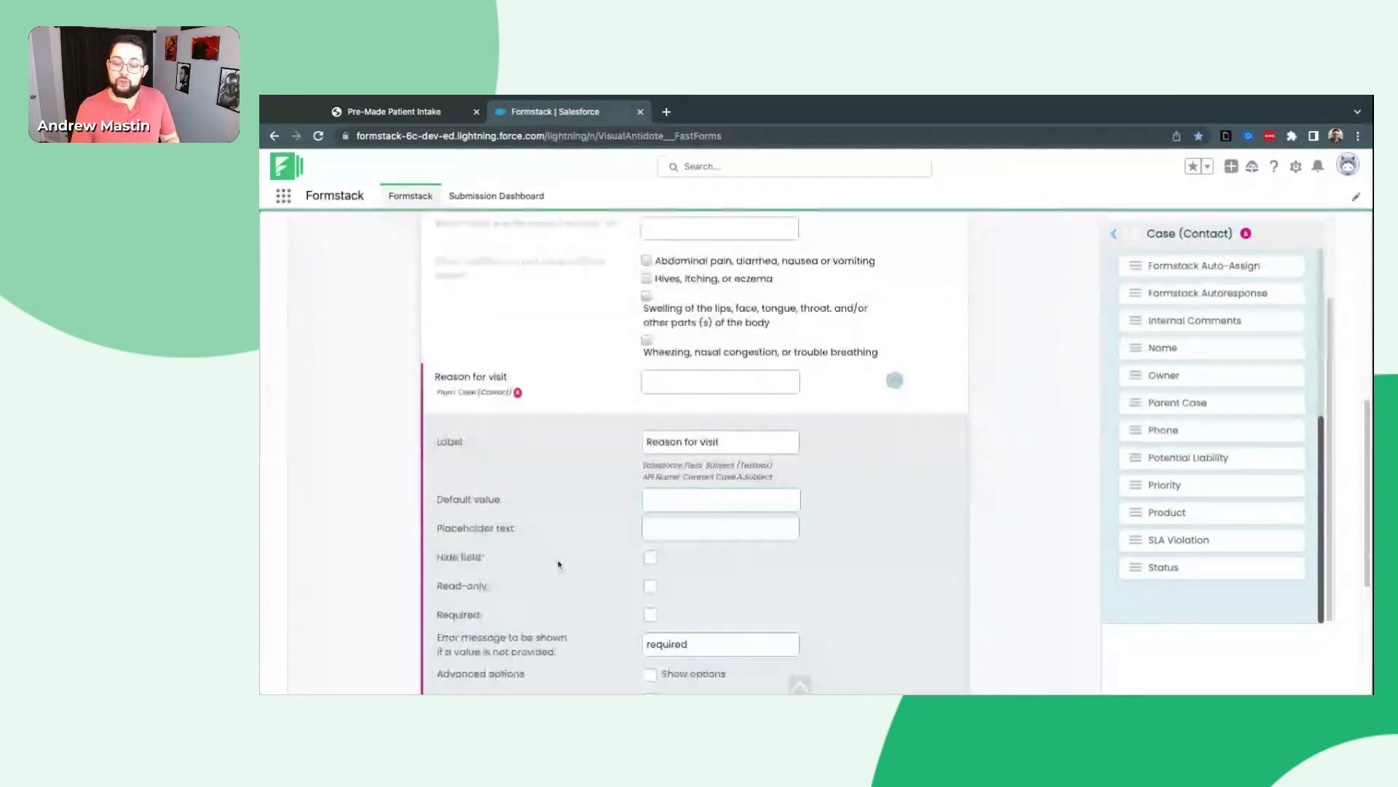
scroll(699, 525, "down", 1)
left_click(698, 523)
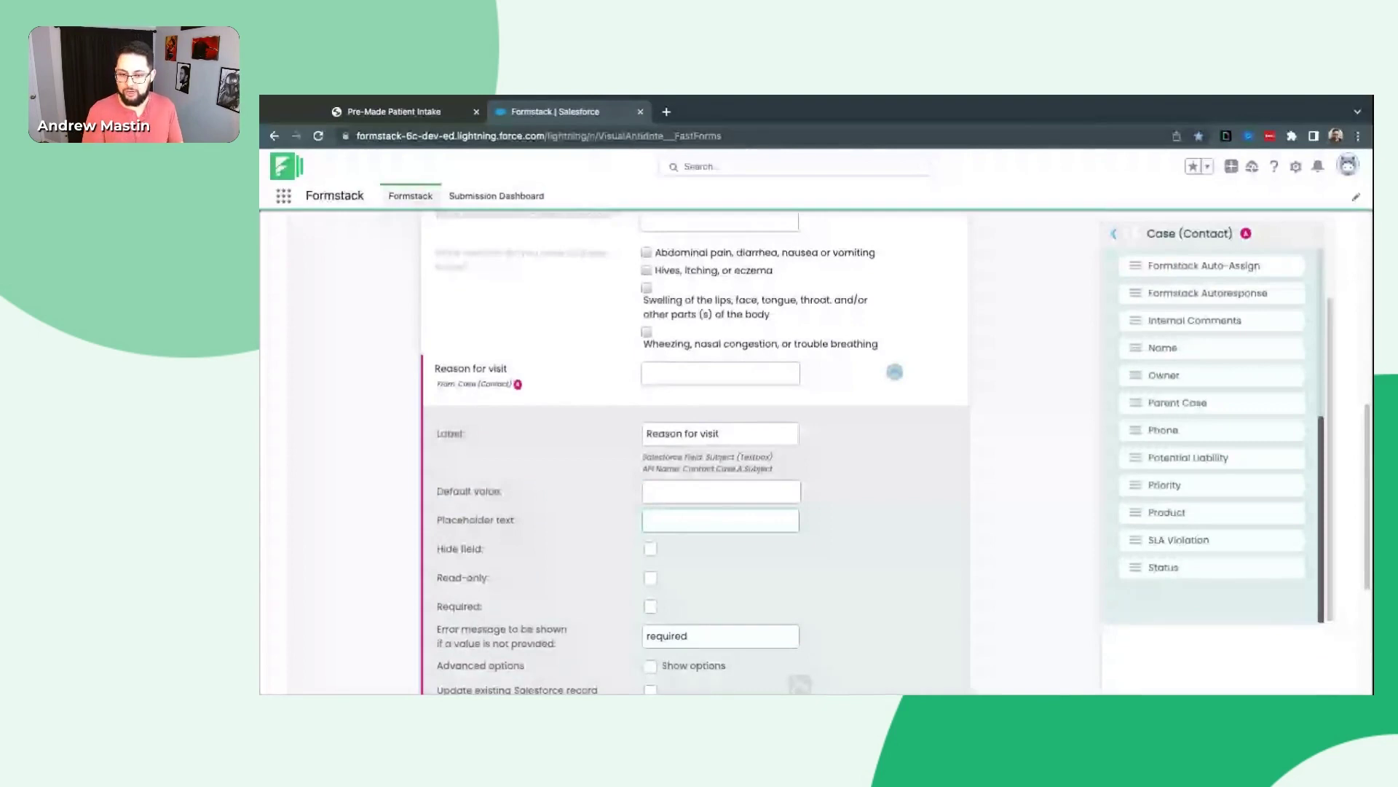
type("i.e. annual")
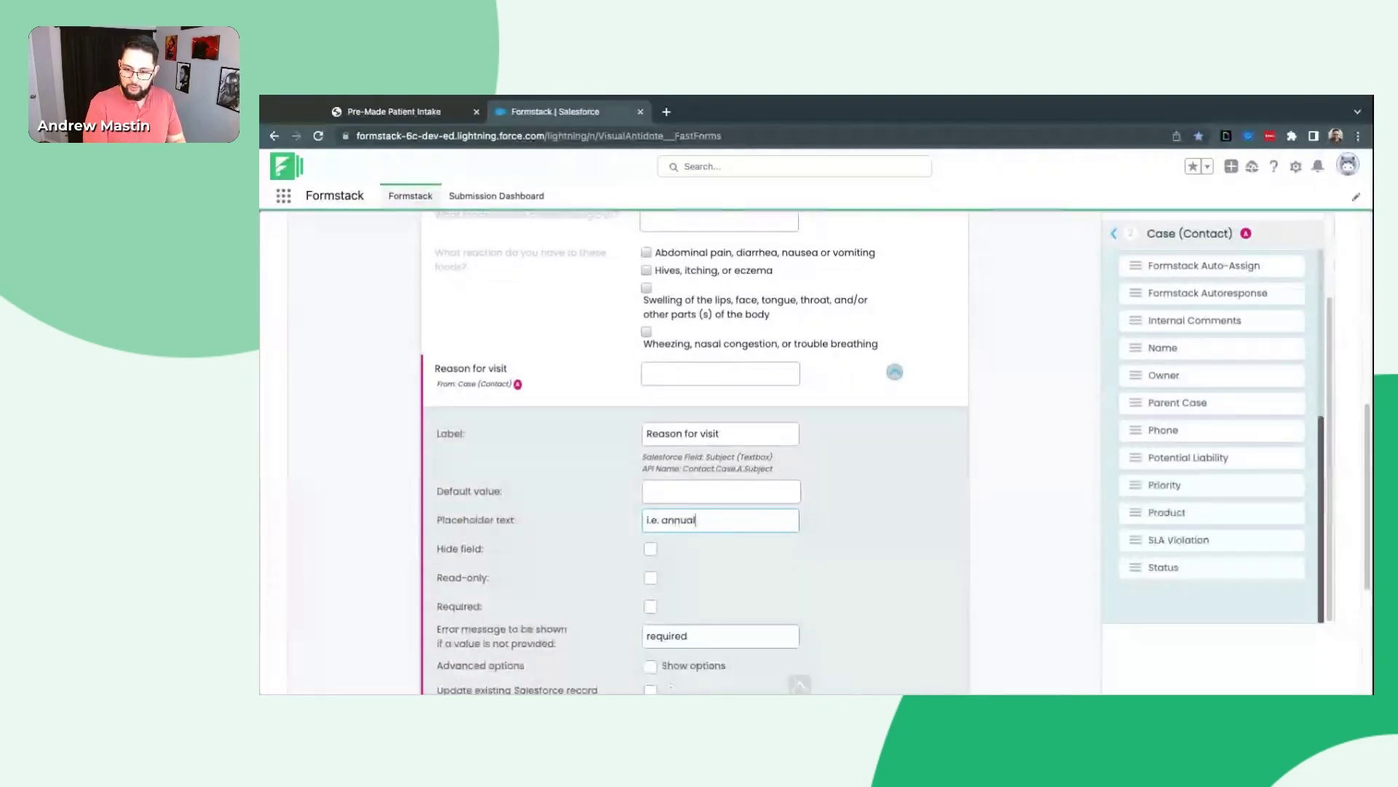
type(" check-up, v")
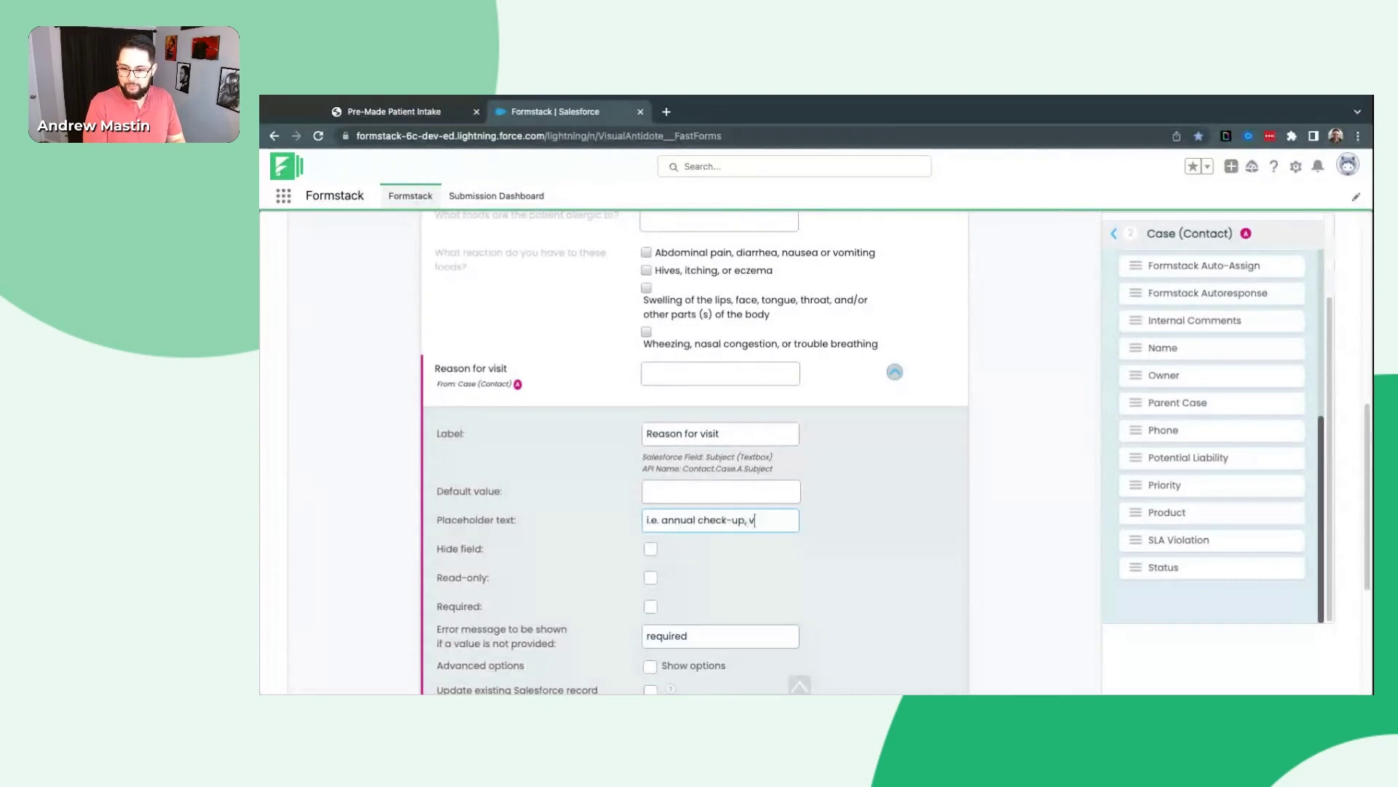
type("accination, etc")
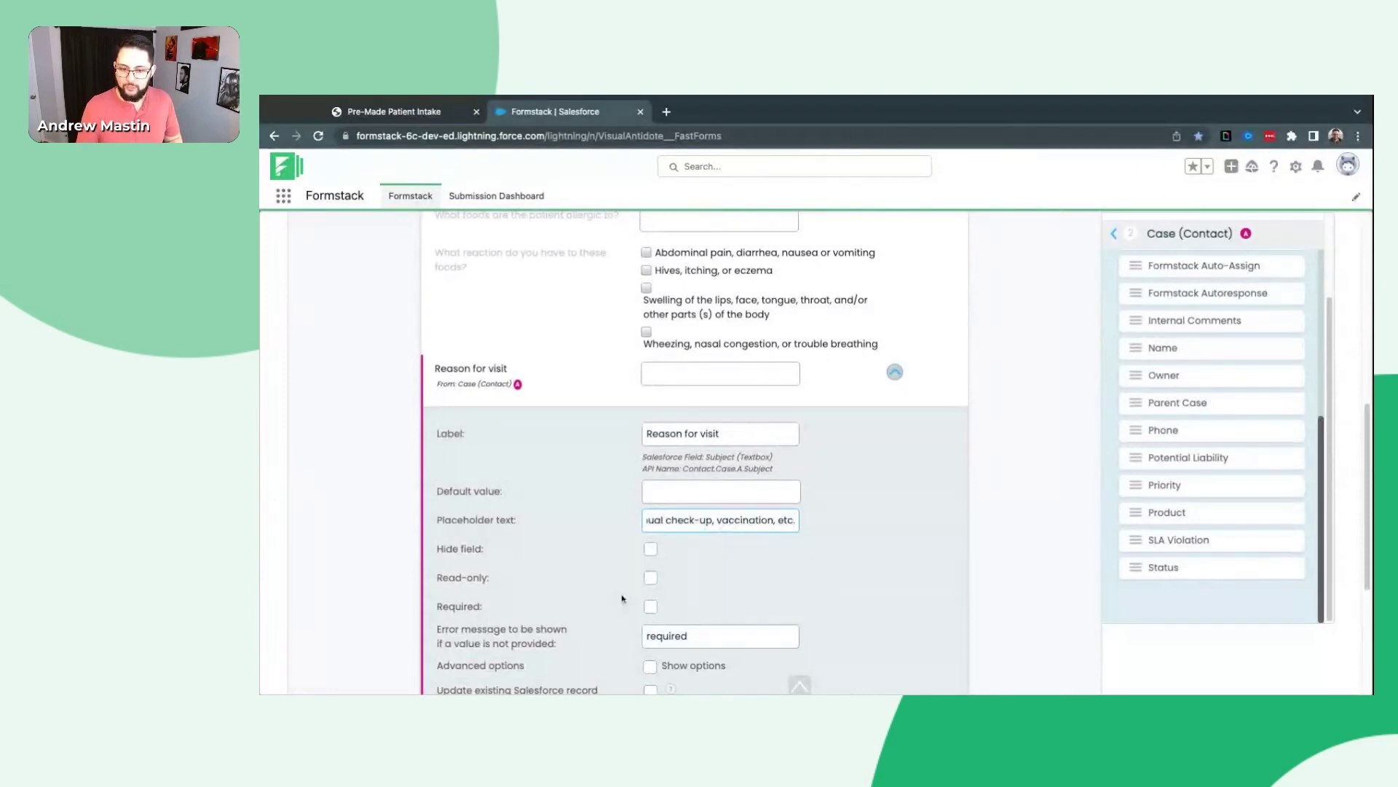
left_click(651, 606)
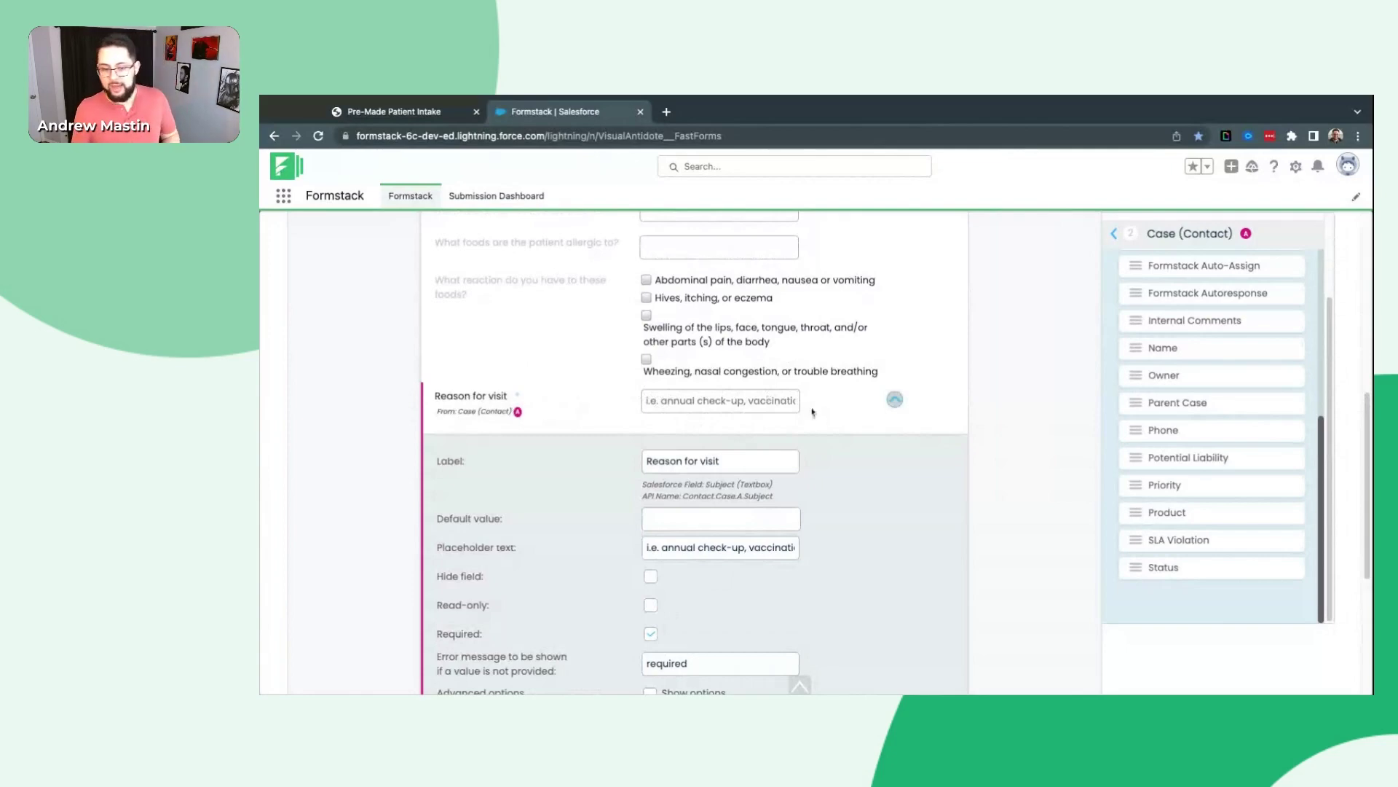
left_click(895, 399)
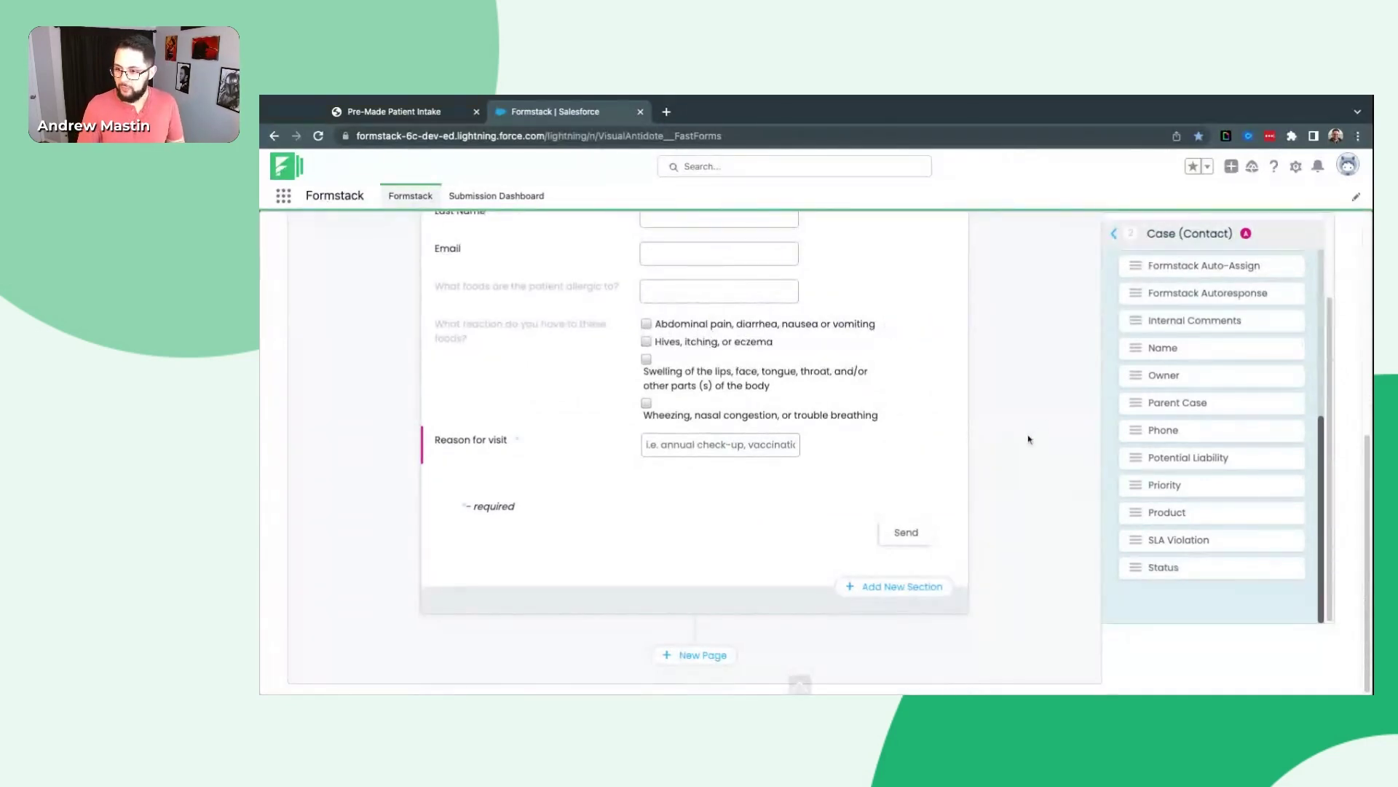
- Leave the Case (Contact) fields and open the General Fields list to see the basic field types
scroll(1035, 415, "up", 1)
scroll(1132, 382, "up", 3)
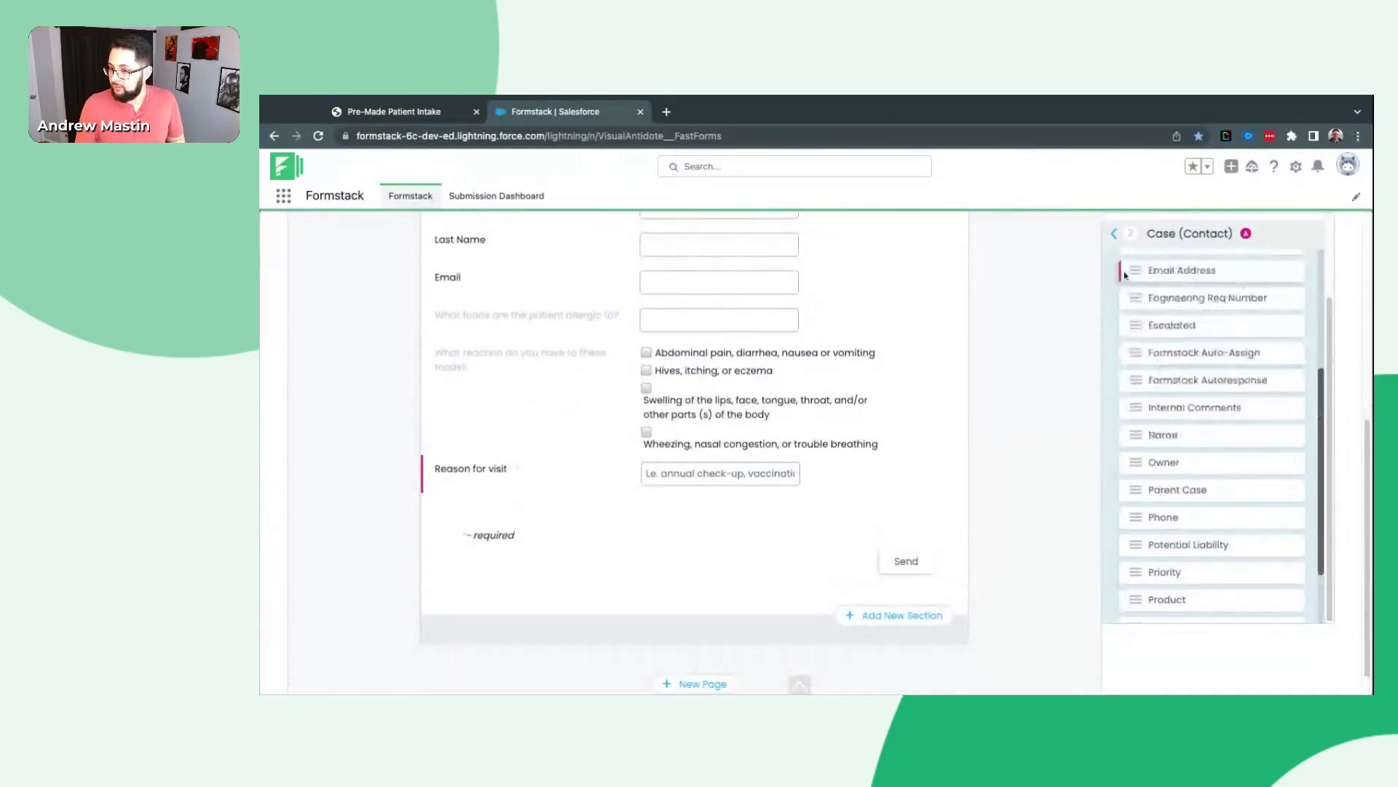
left_click(1113, 233)
scroll(1031, 378, "up", 1)
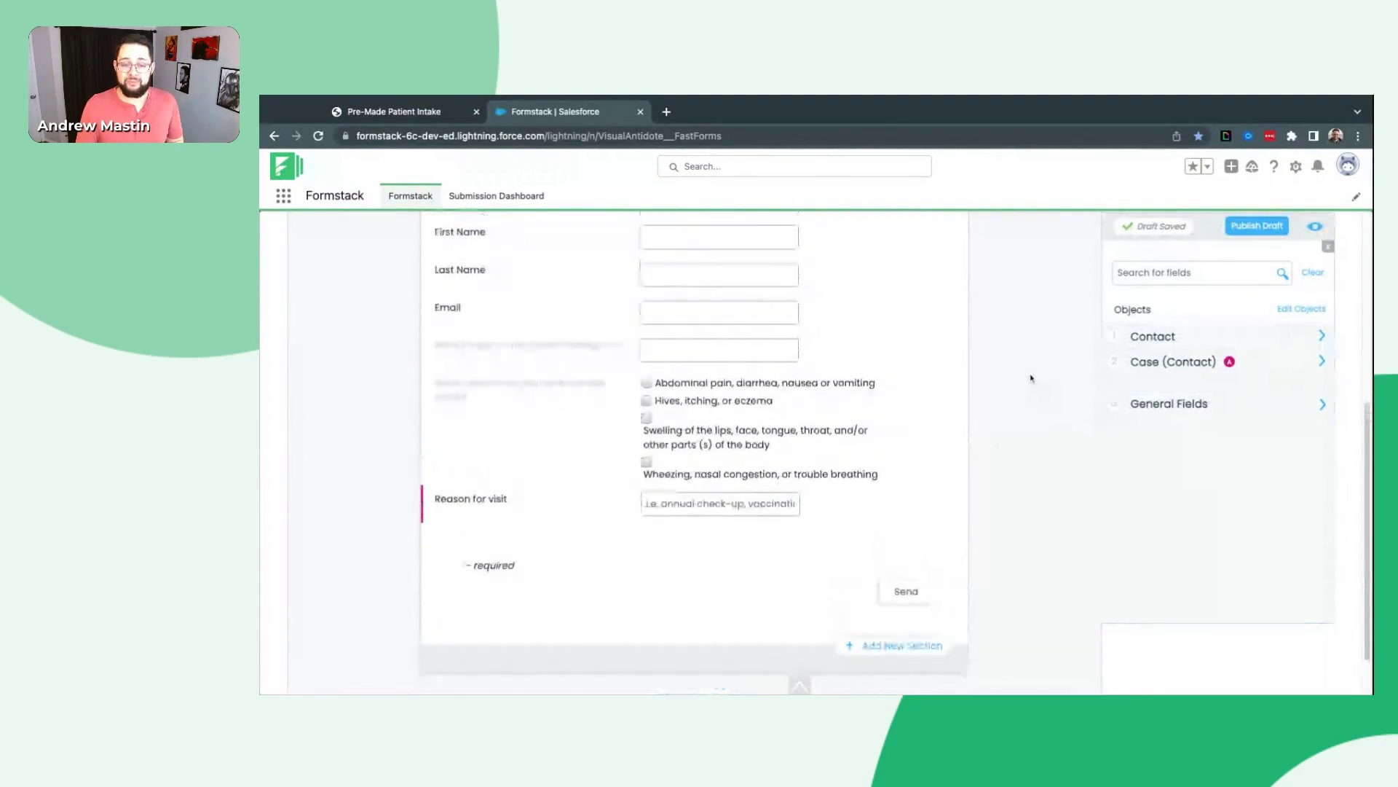
scroll(1012, 390, "up", 2)
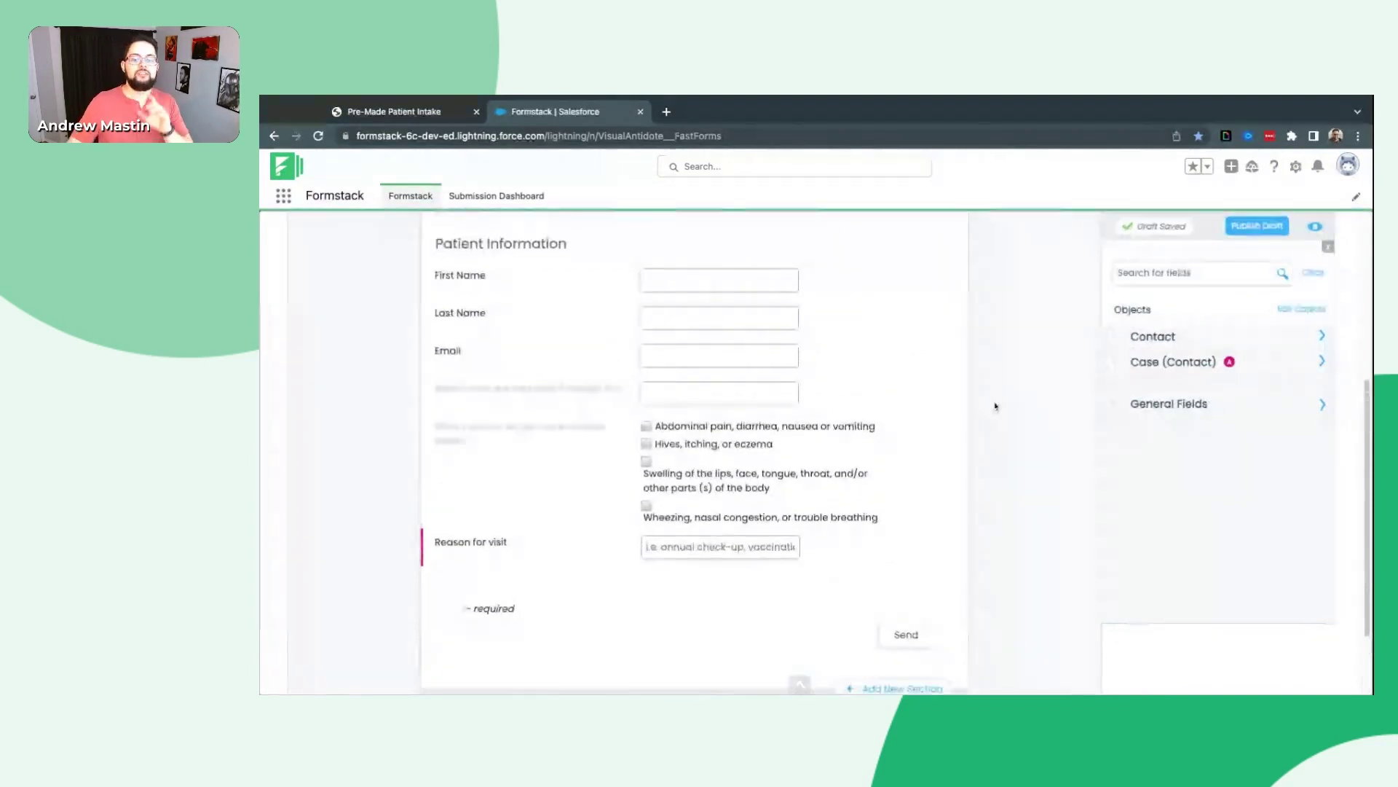
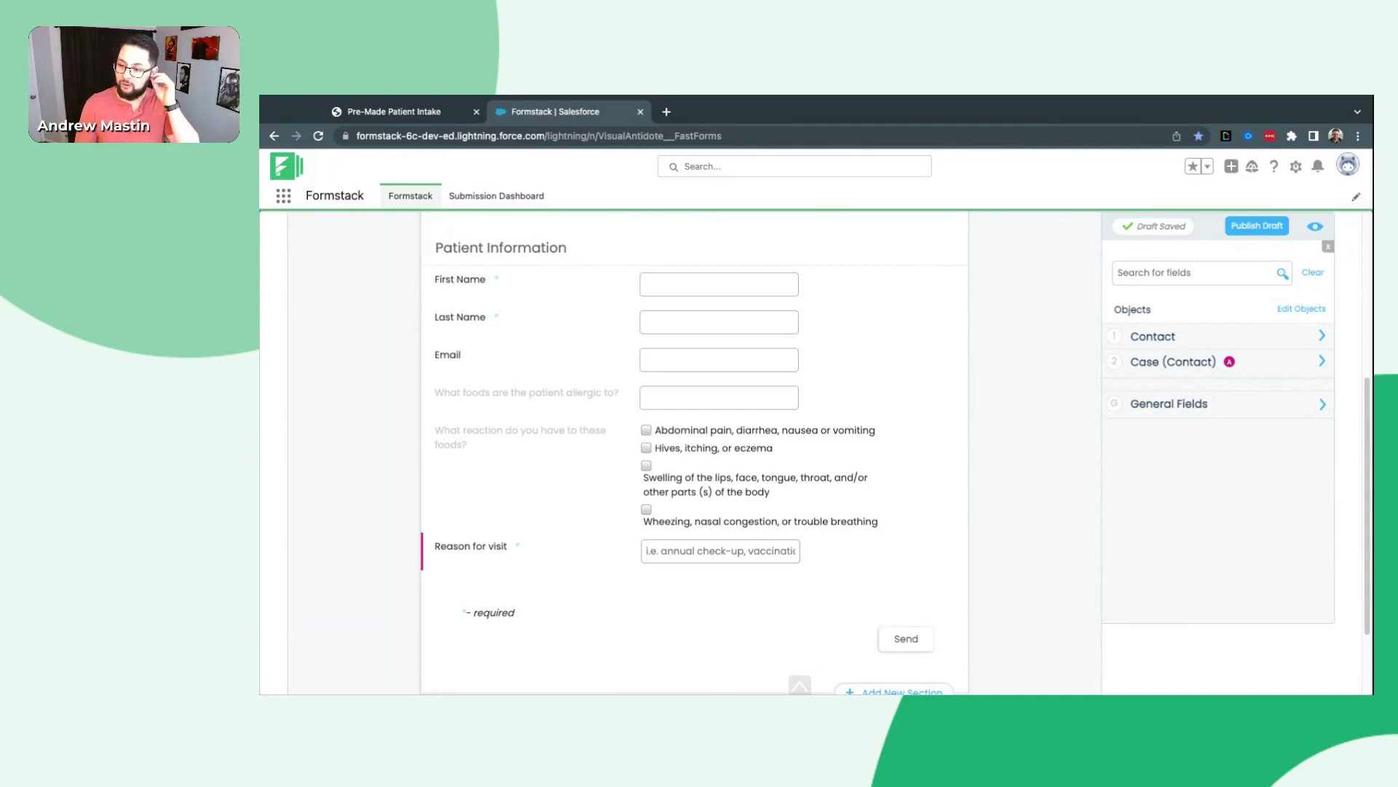
left_click(1197, 412)
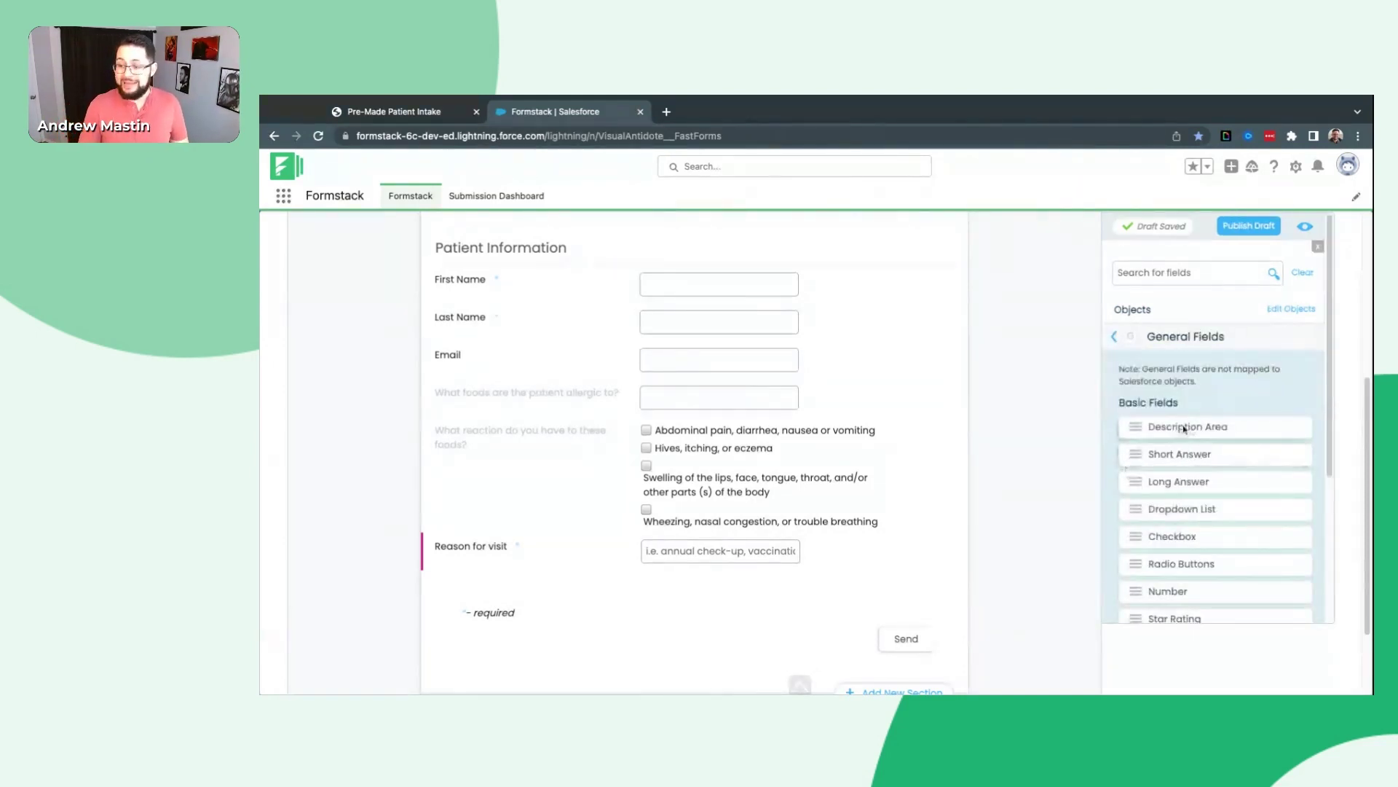
scroll(1148, 374, "down", 1)
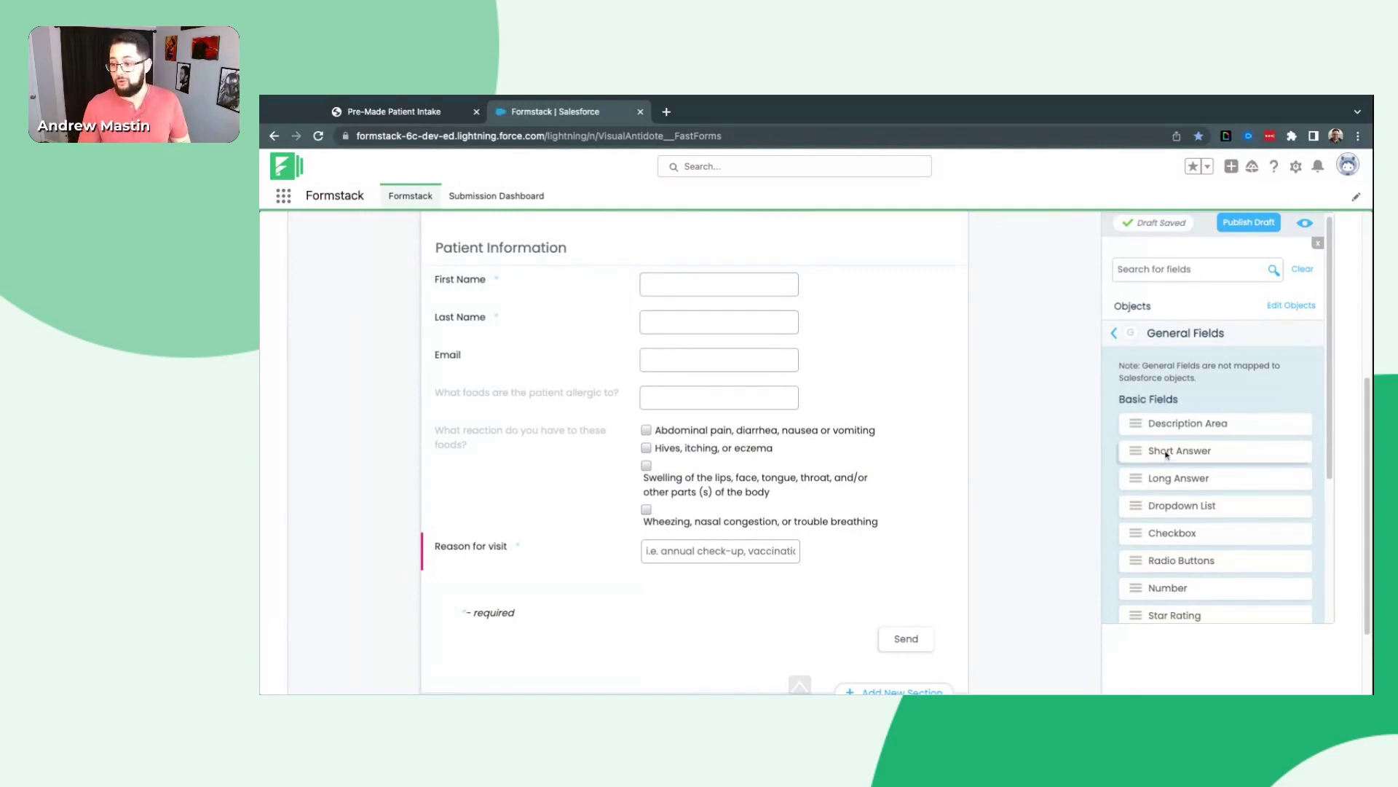
scroll(1144, 448, "down", 1)
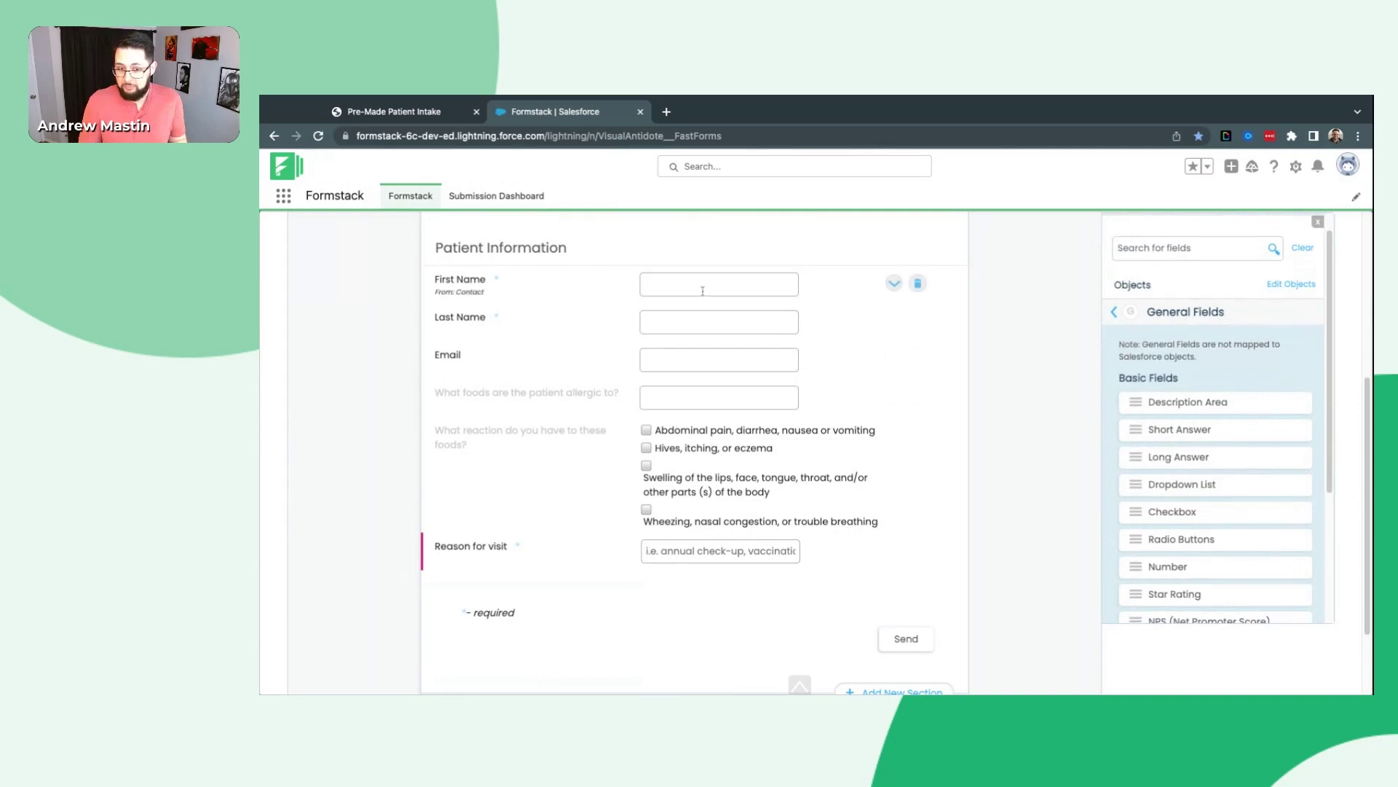
- Examine the text areas for visit reason and home street address on the Pre-Made Patient Intake form, and return to the form builder
left_click(392, 114)
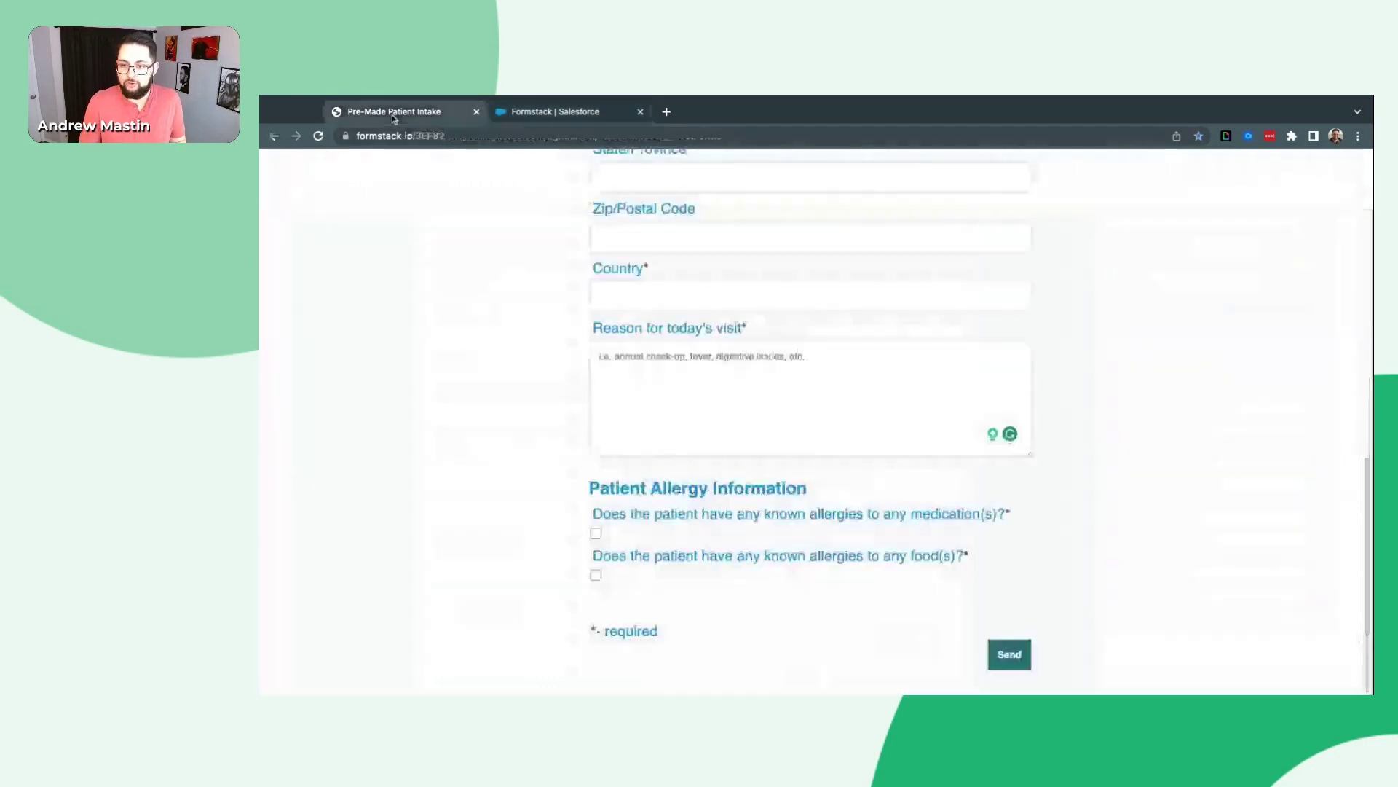
scroll(606, 202, "up", 2)
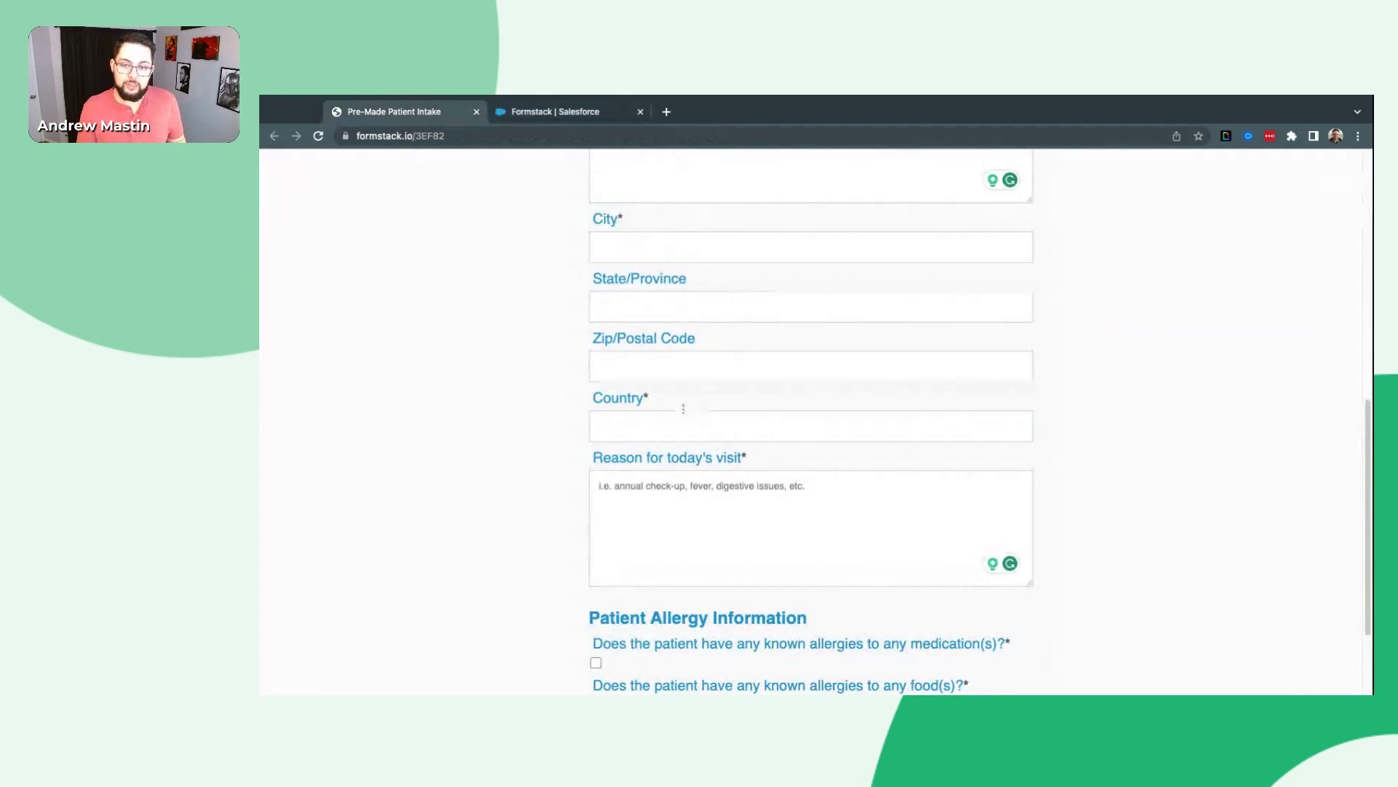
left_click(573, 113)
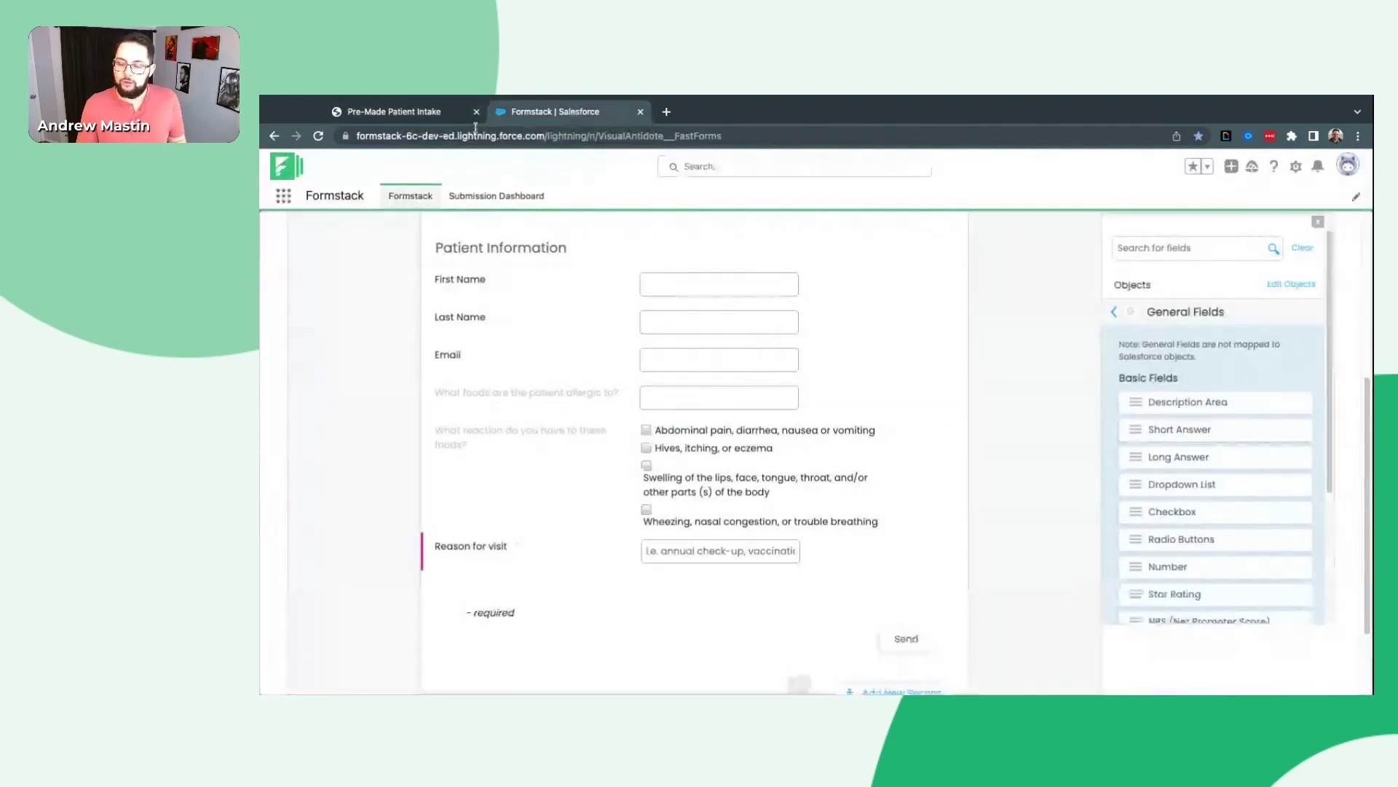
left_click(437, 113)
left_click(737, 509)
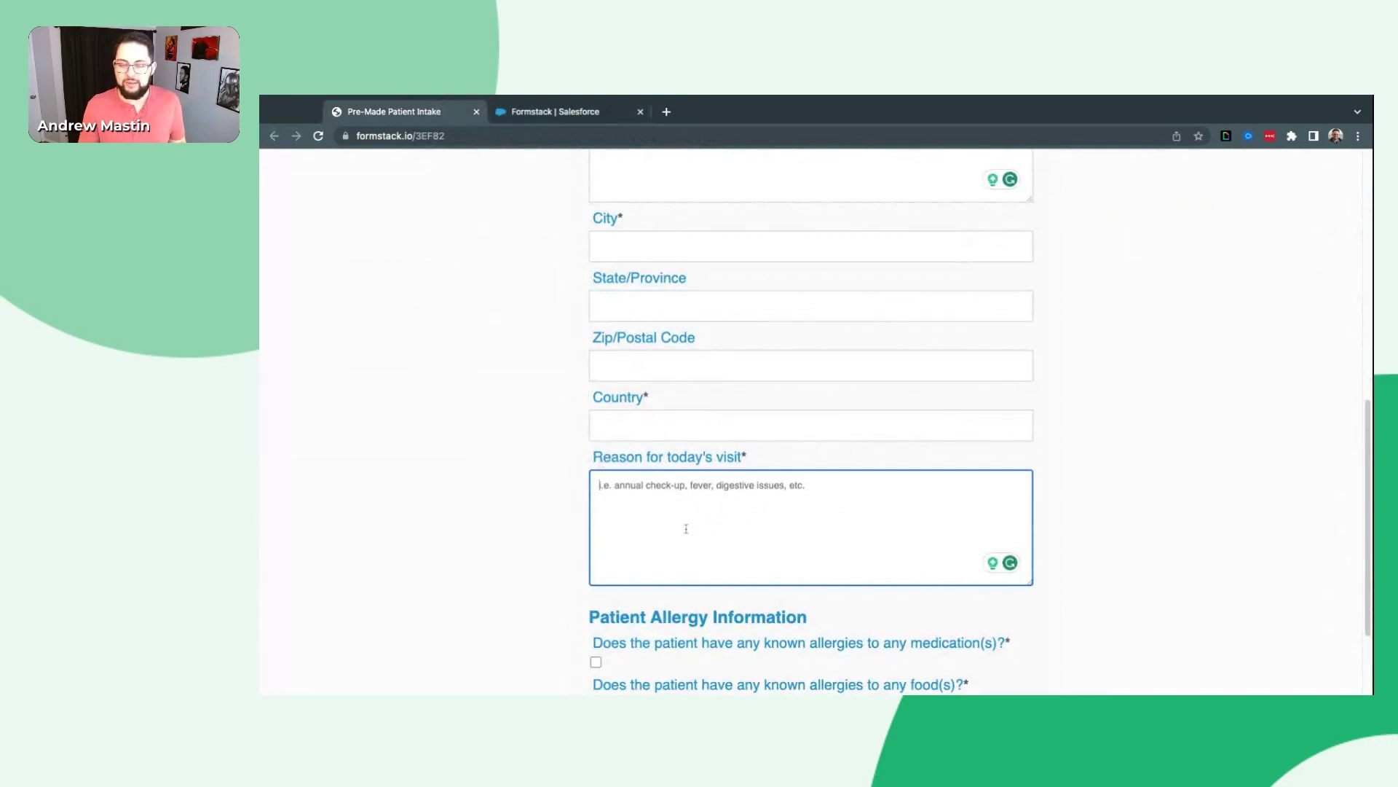
scroll(711, 478, "down", 1)
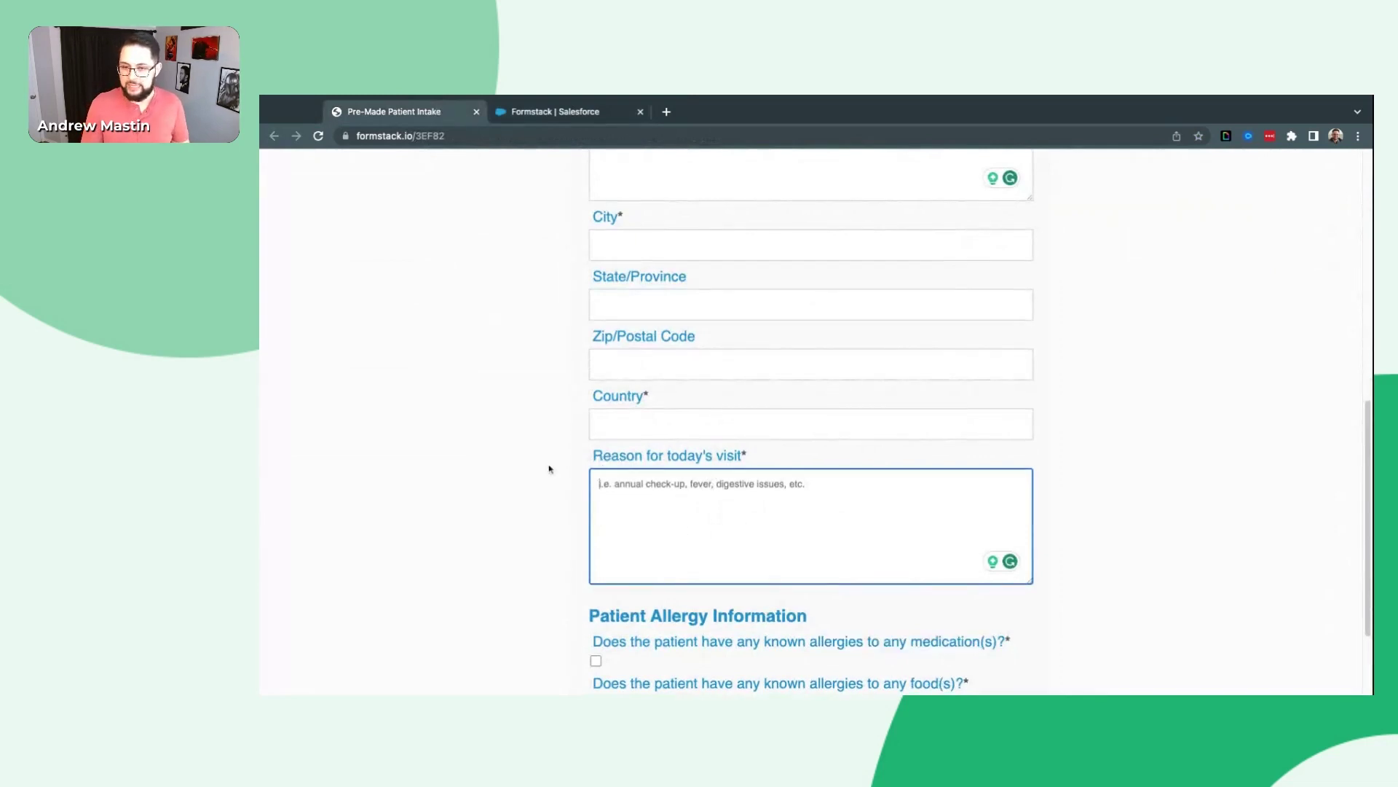
scroll(549, 468, "up", 3)
left_click(727, 357)
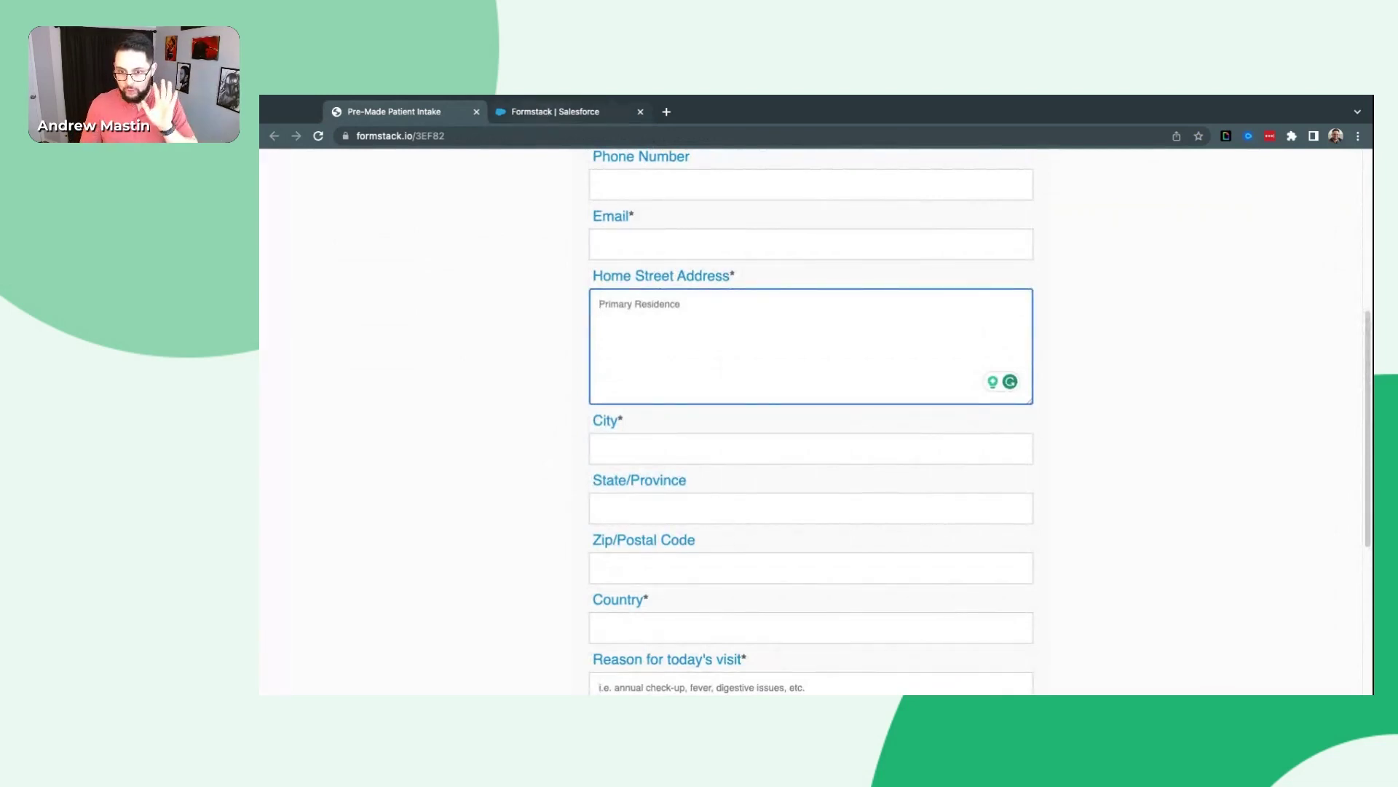
scroll(566, 181, "up", 2)
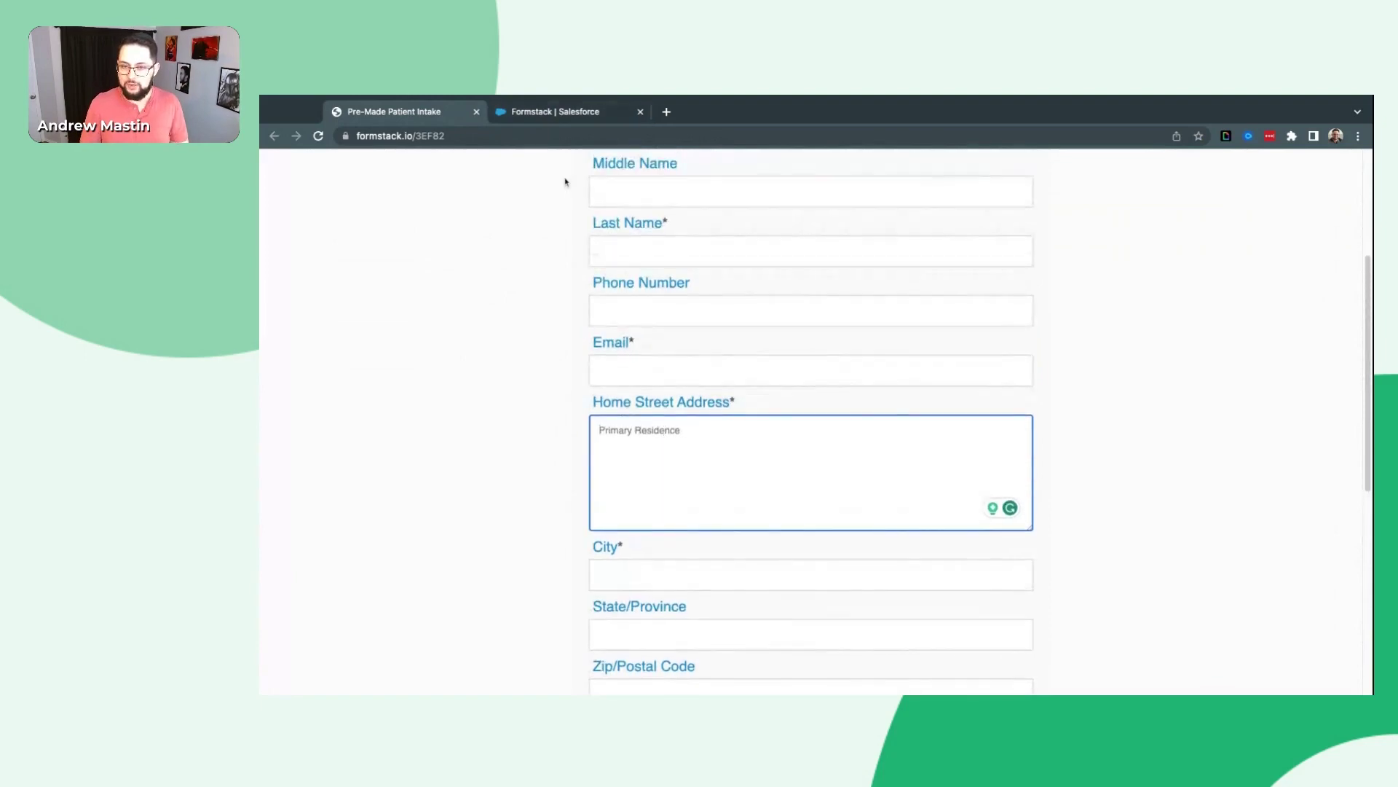
left_click(571, 113)
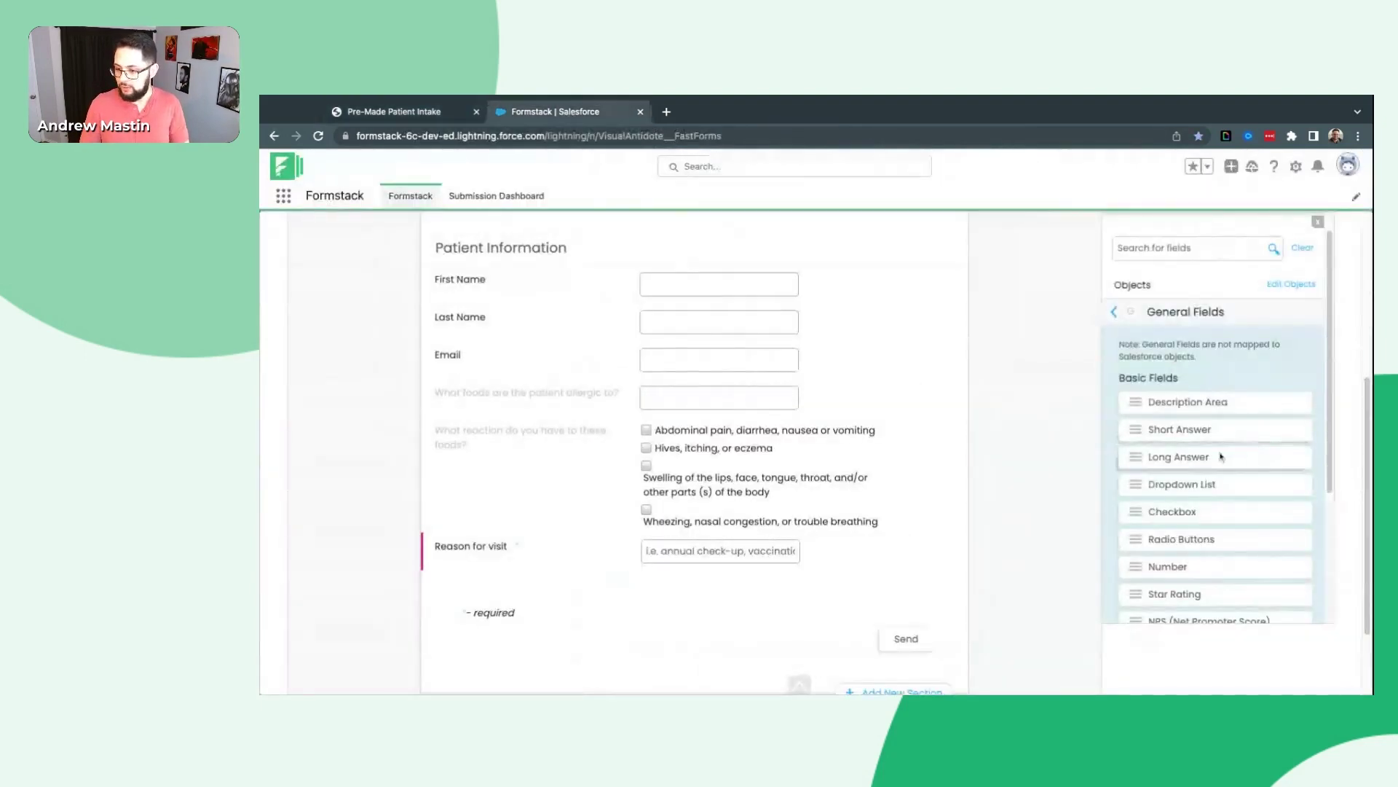
- Add a general Radio Buttons field between the two hidden food allergy questions in the Patient Information section
scroll(1221, 456, "down", 2)
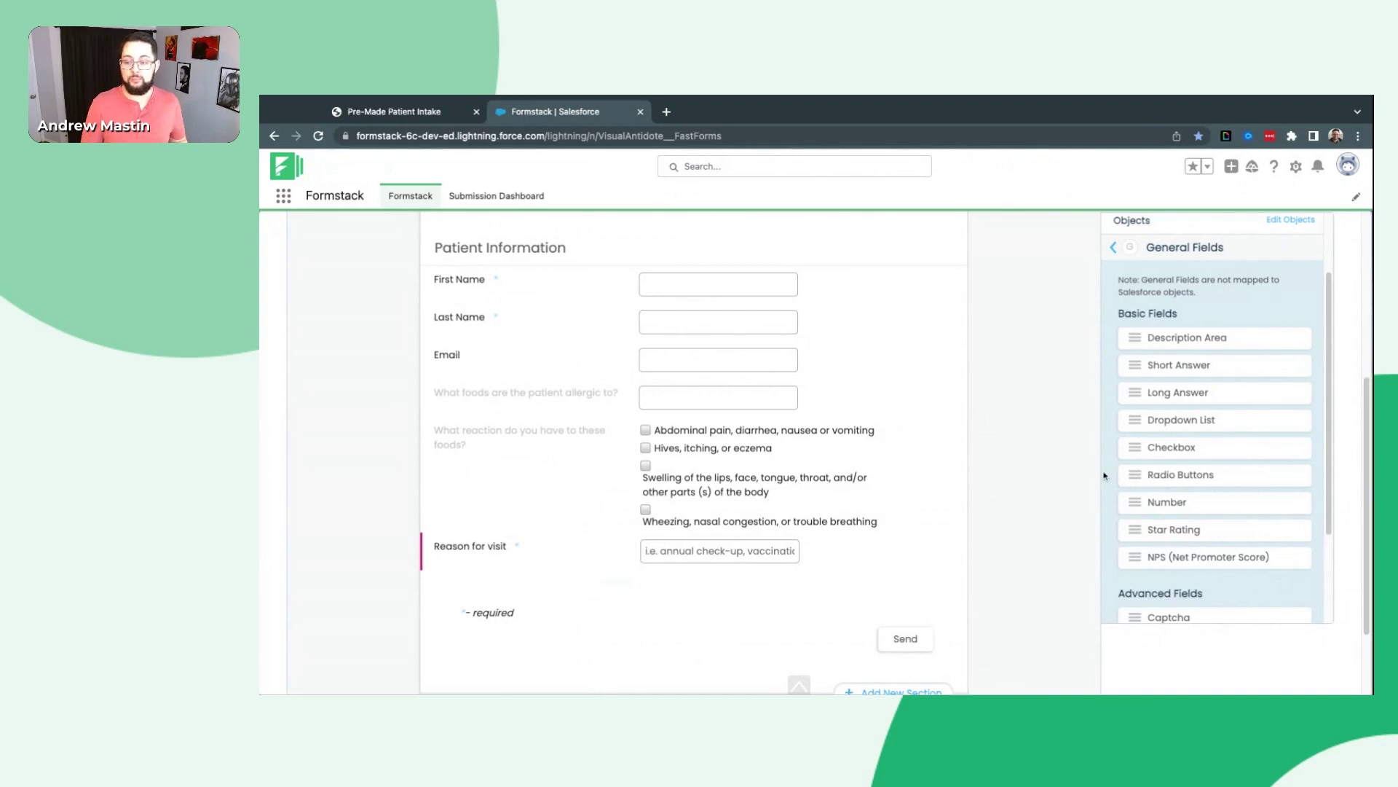
left_click_drag(1120, 482, 649, 451)
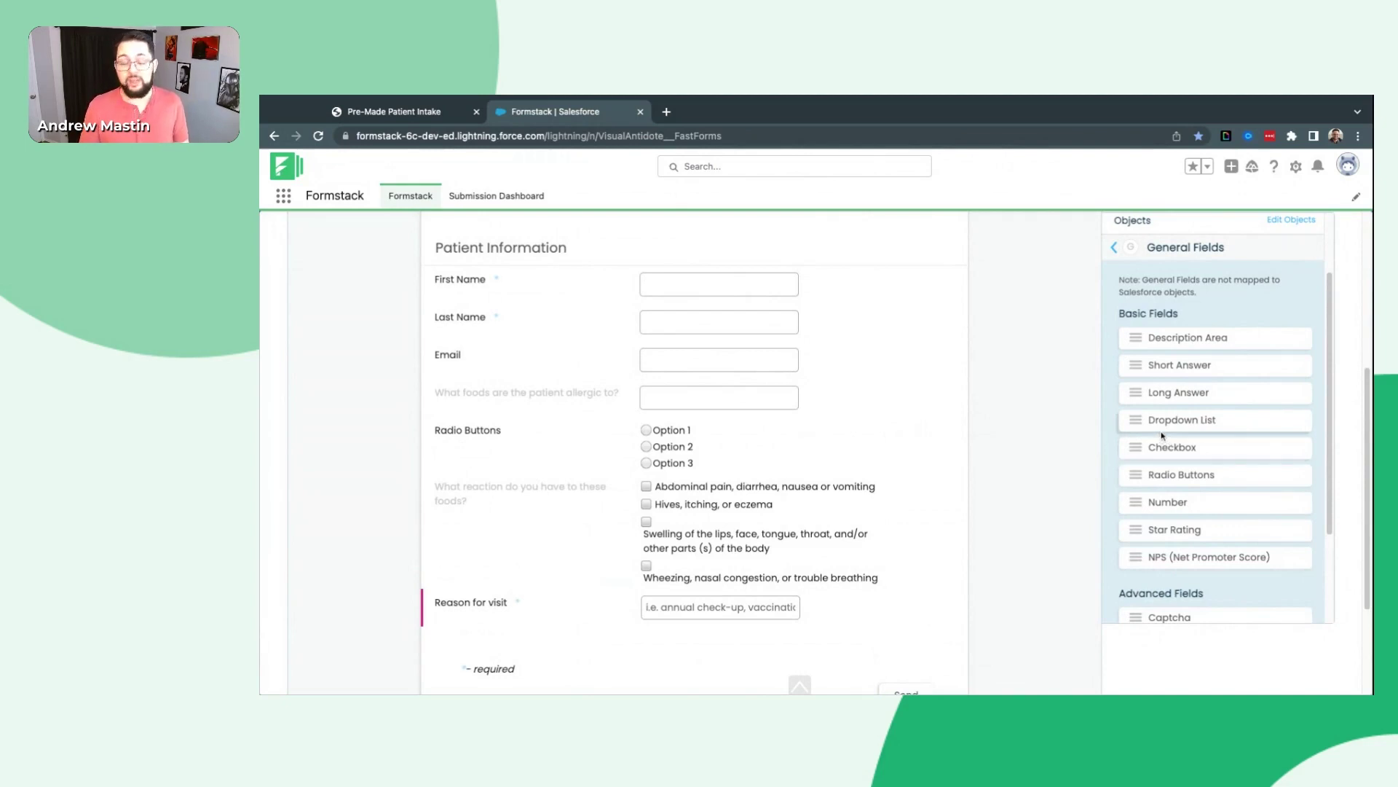
left_click_drag(1162, 435, 538, 434)
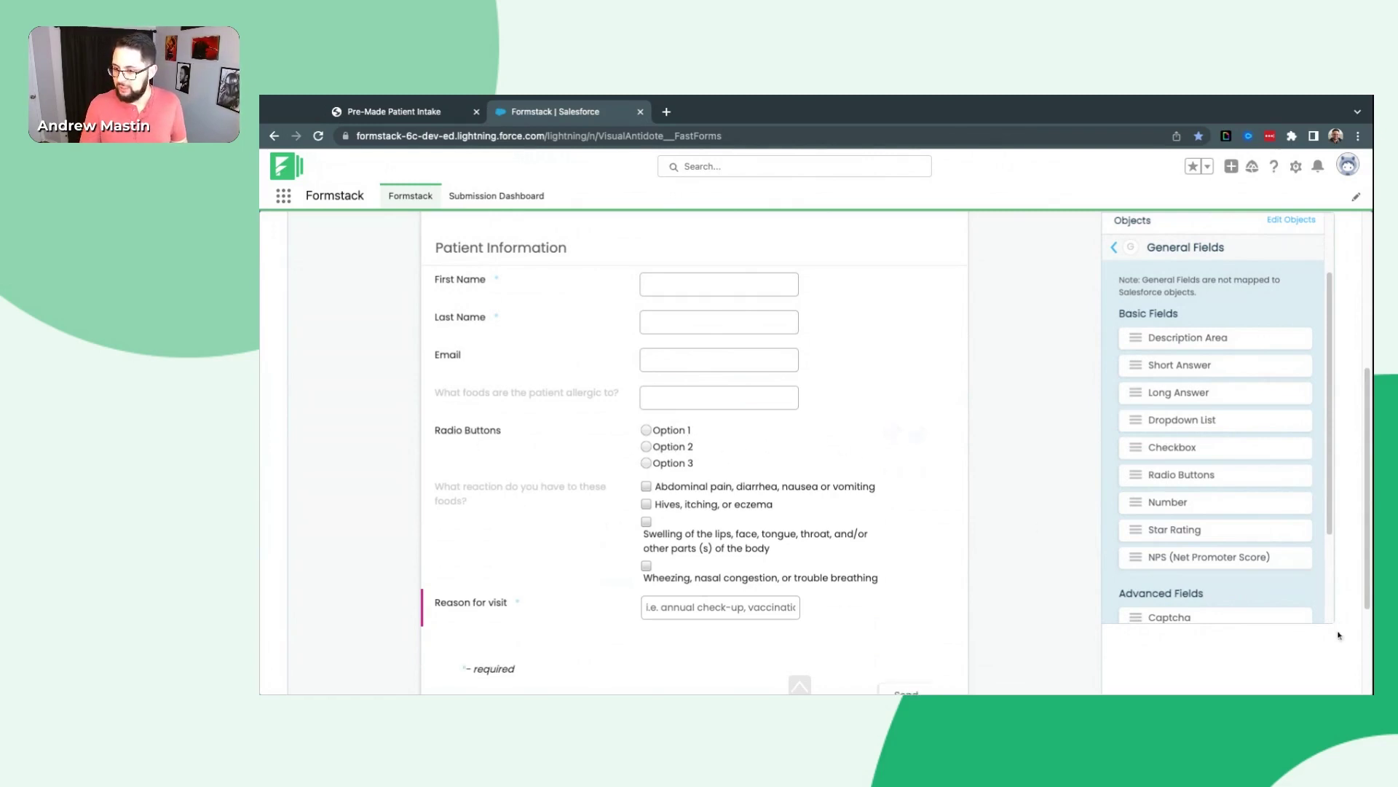
- Add a general File Upload field below Reason for visit and open its settings
scroll(1252, 503, "down", 3)
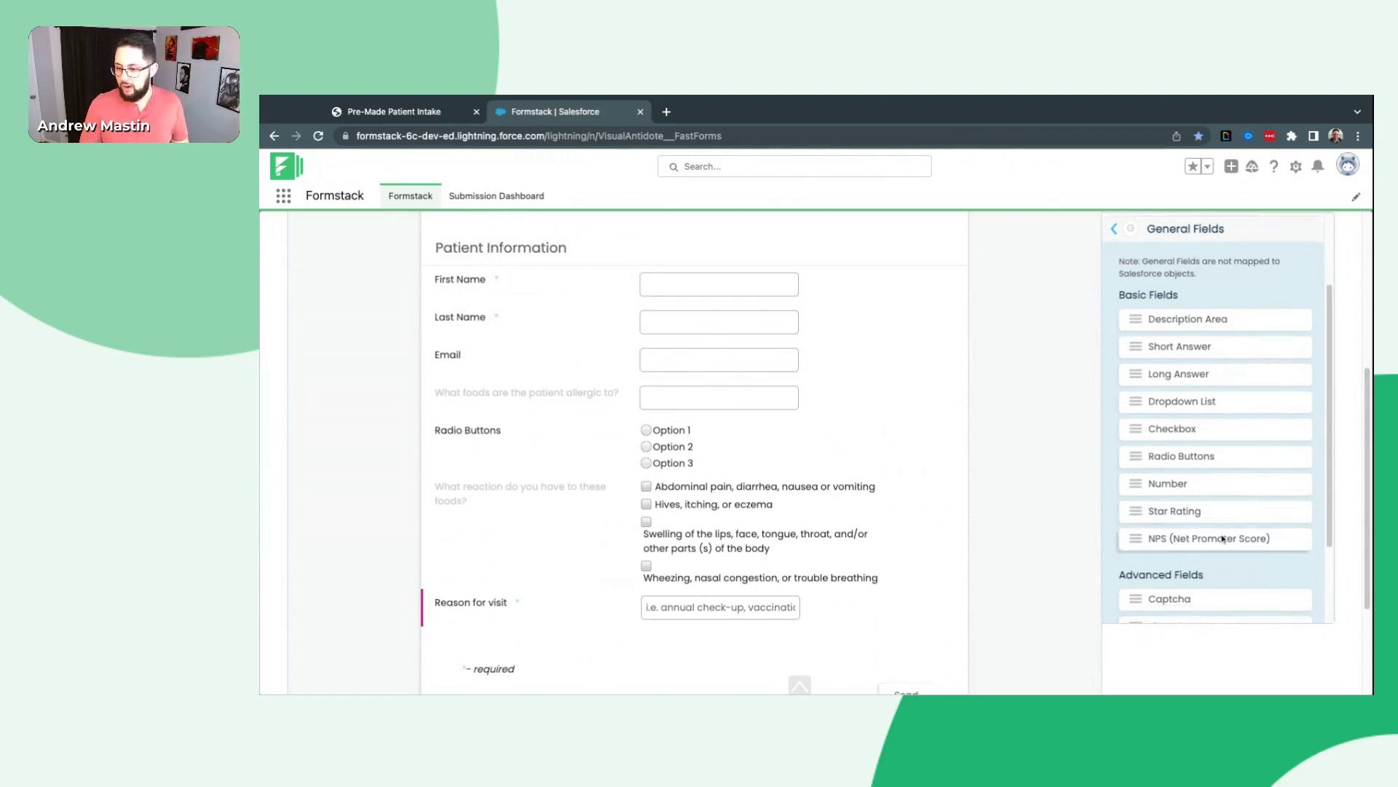
scroll(1217, 539, "down", 2)
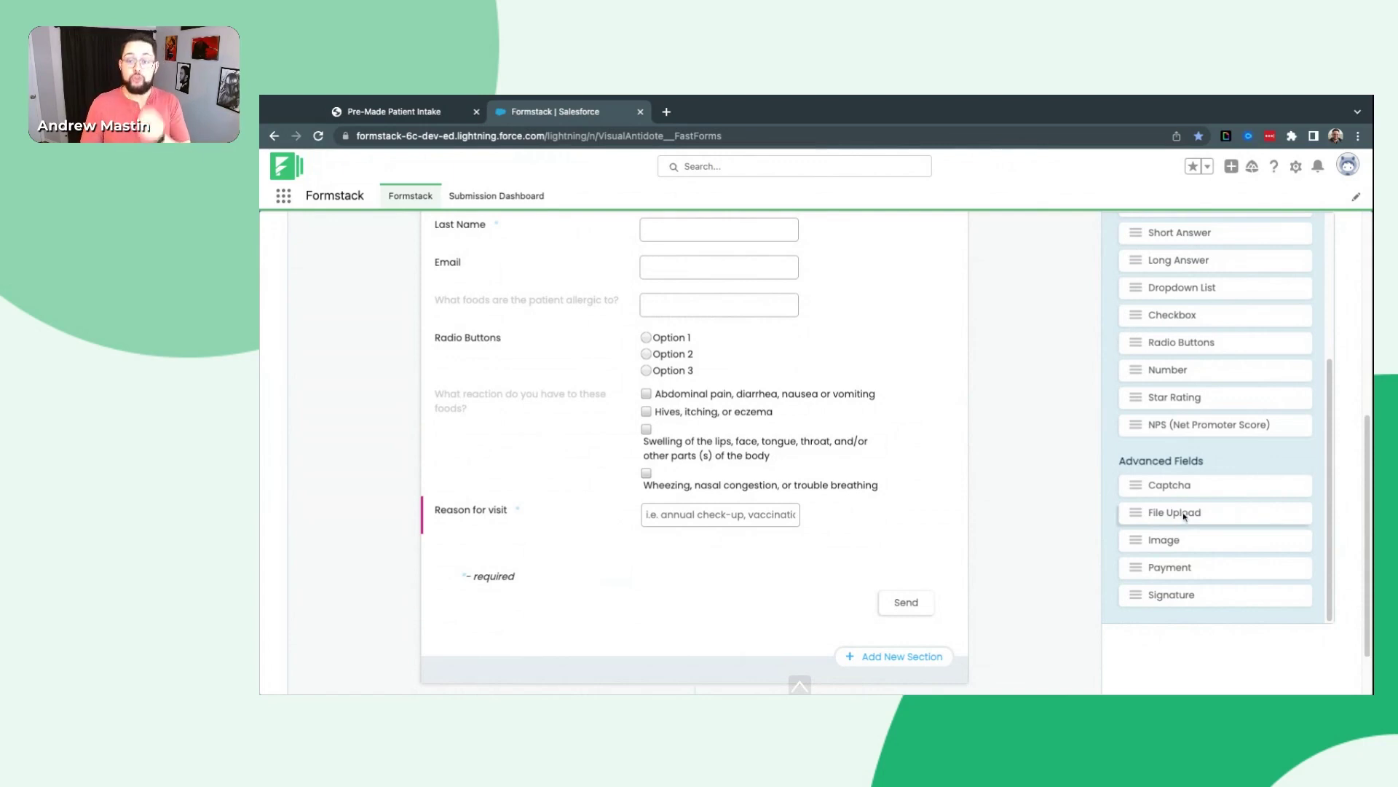
left_click_drag(1181, 517, 619, 542)
left_click(894, 555)
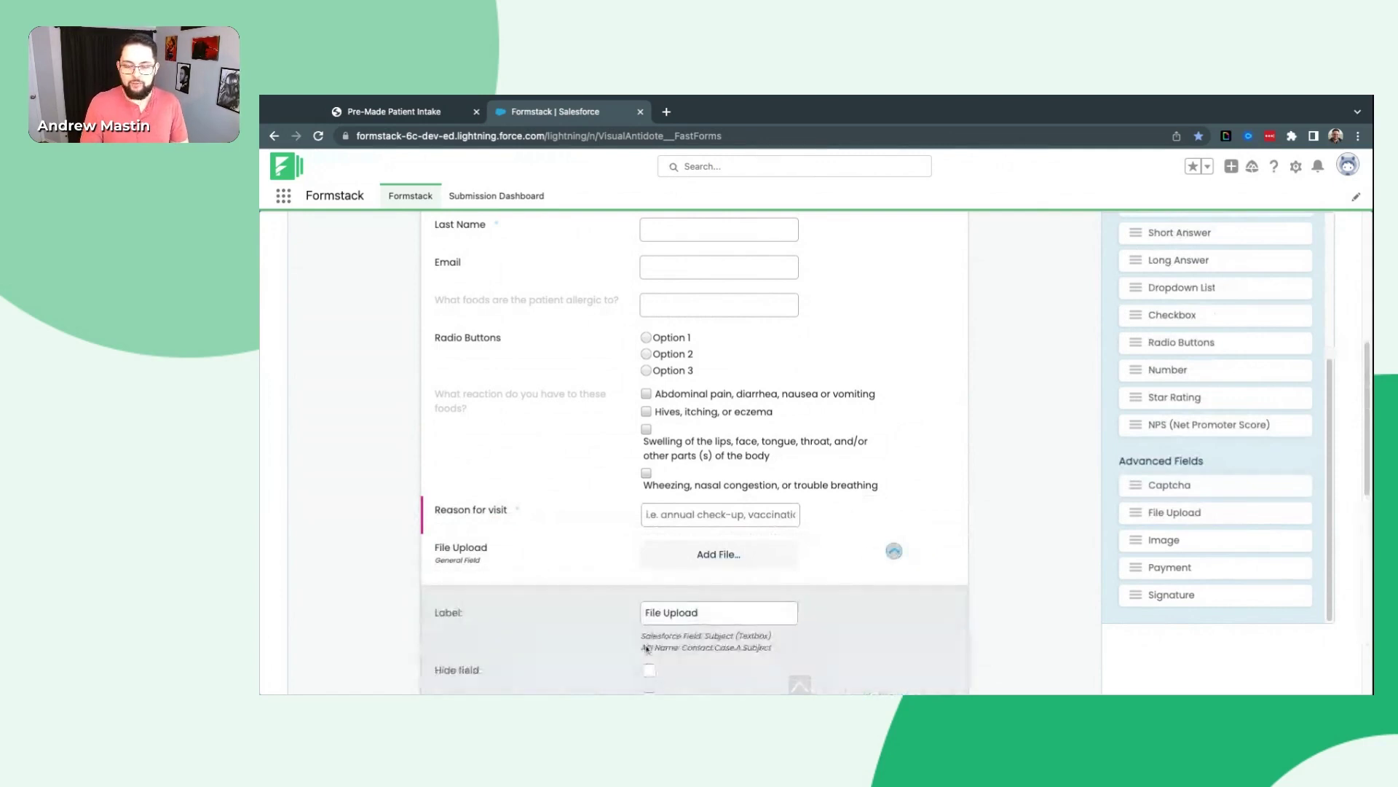
- Examine the File Upload field's options for upload destination, attached object, file limits and allowed file types
scroll(656, 547, "down", 2)
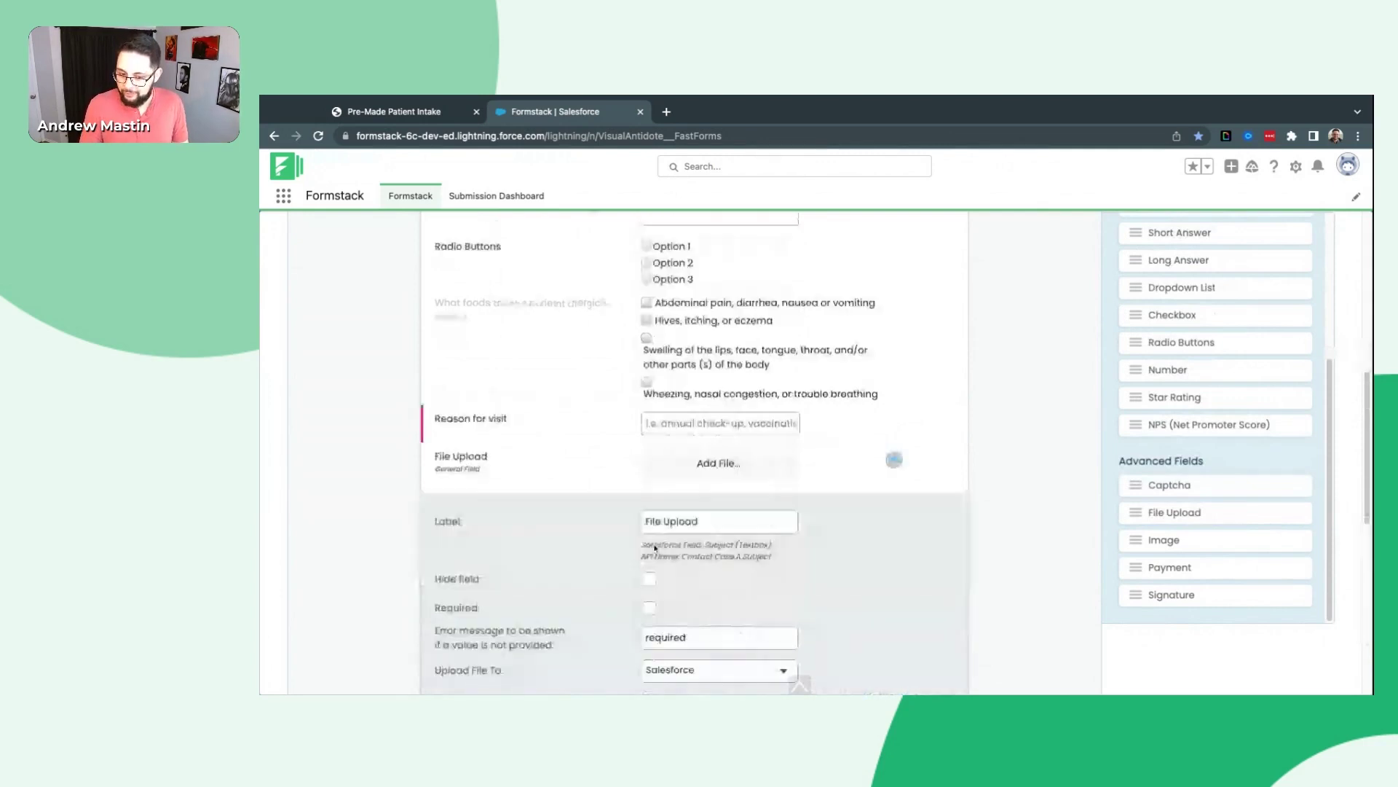
scroll(655, 548, "down", 3)
scroll(603, 556, "down", 2)
left_click_drag(521, 486, 437, 460)
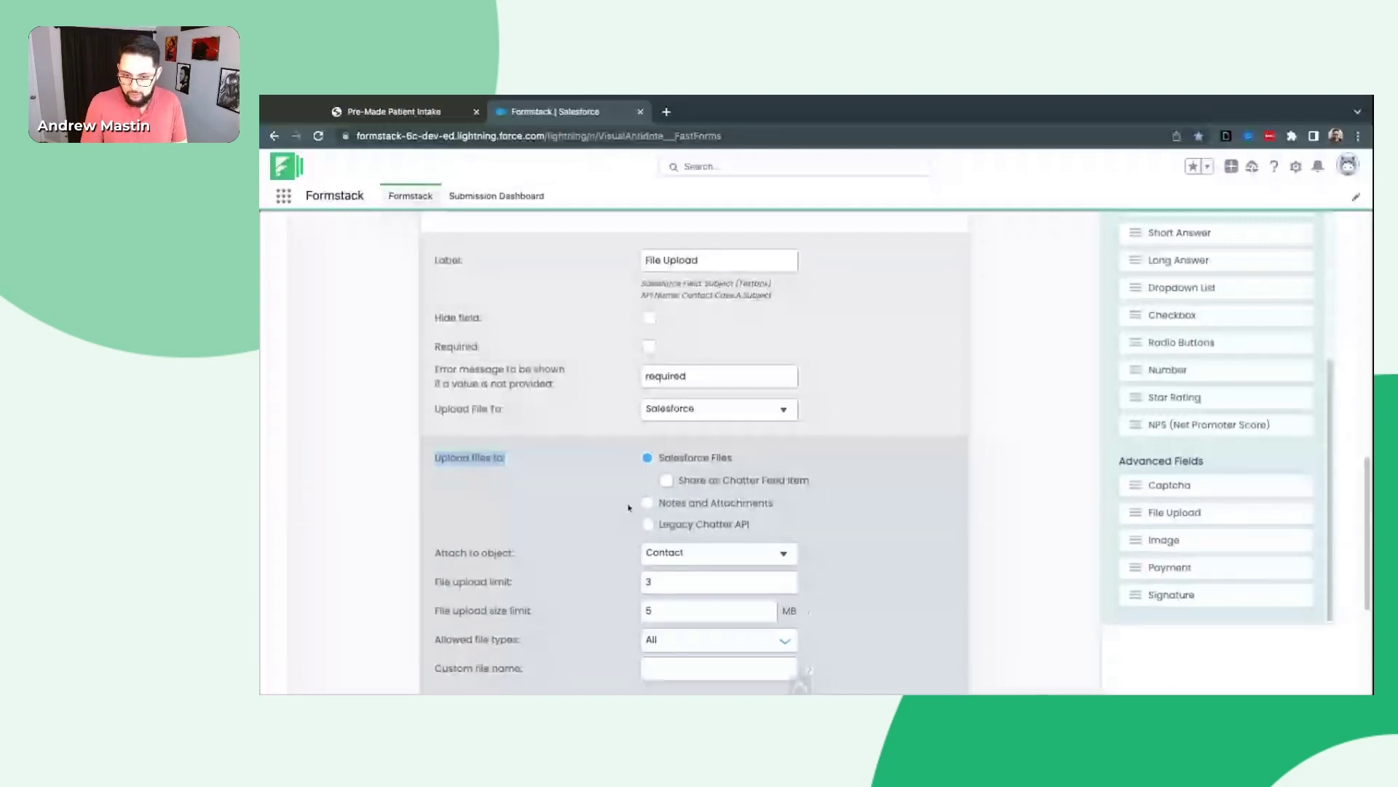
scroll(685, 484, "down", 1)
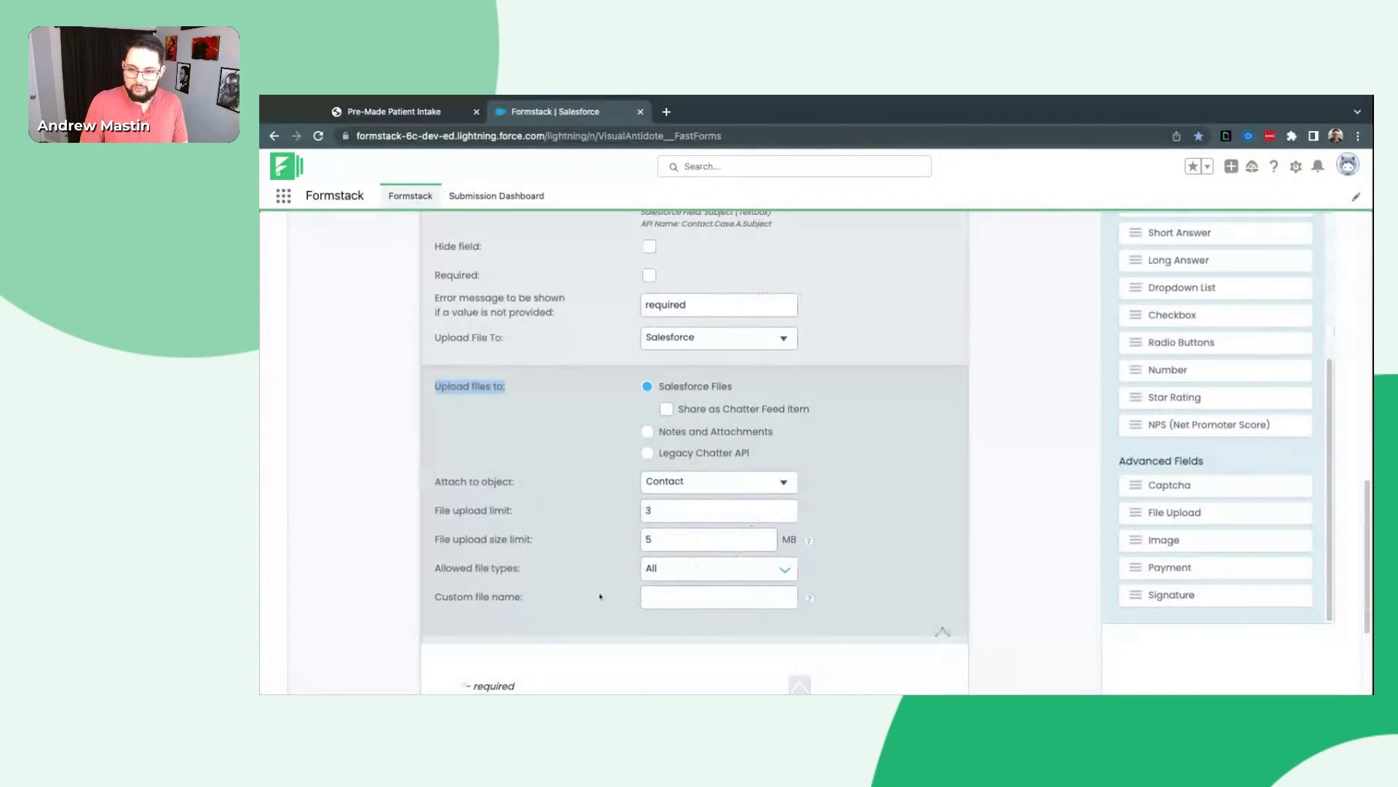
scroll(702, 486, "up", 1)
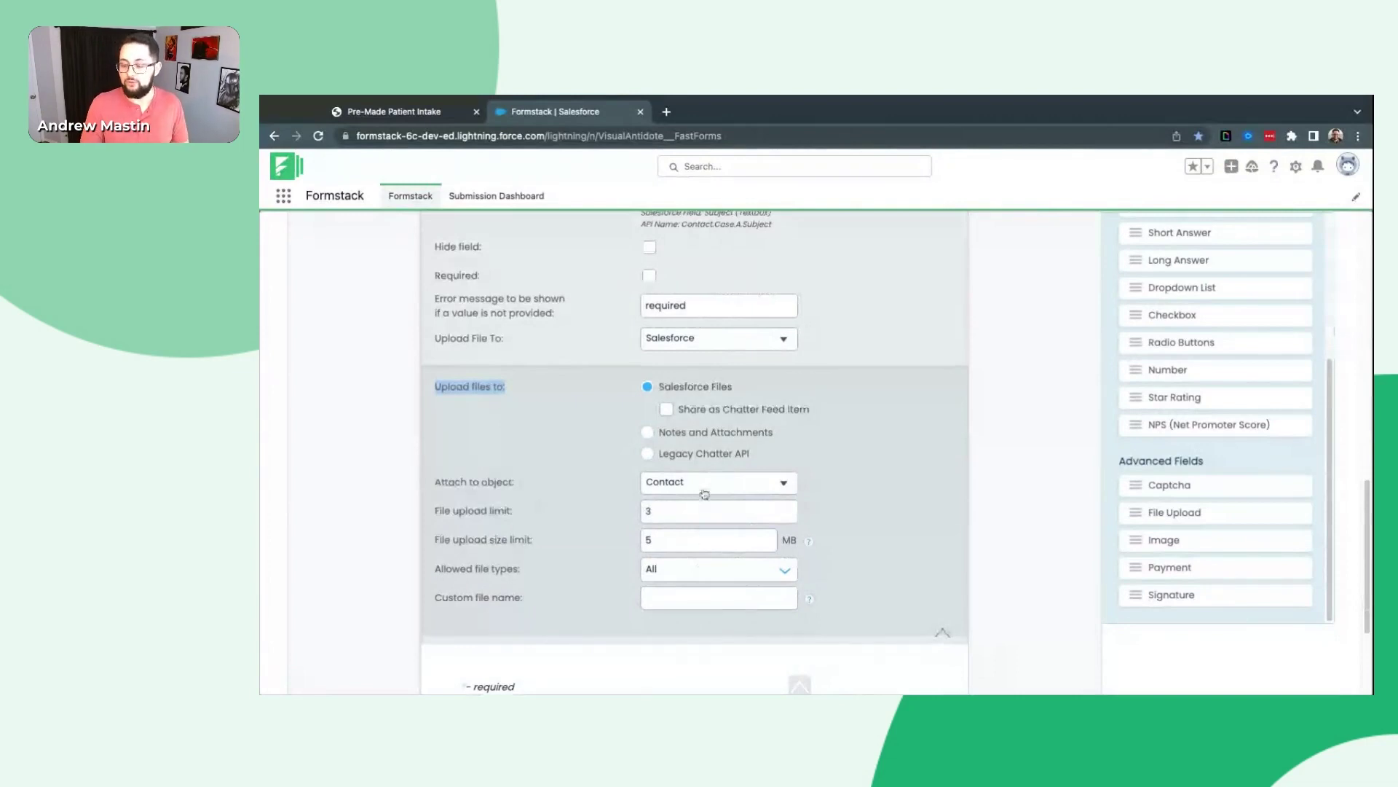
- Close the File Upload field's settings and delete the field from the form
left_click(941, 639)
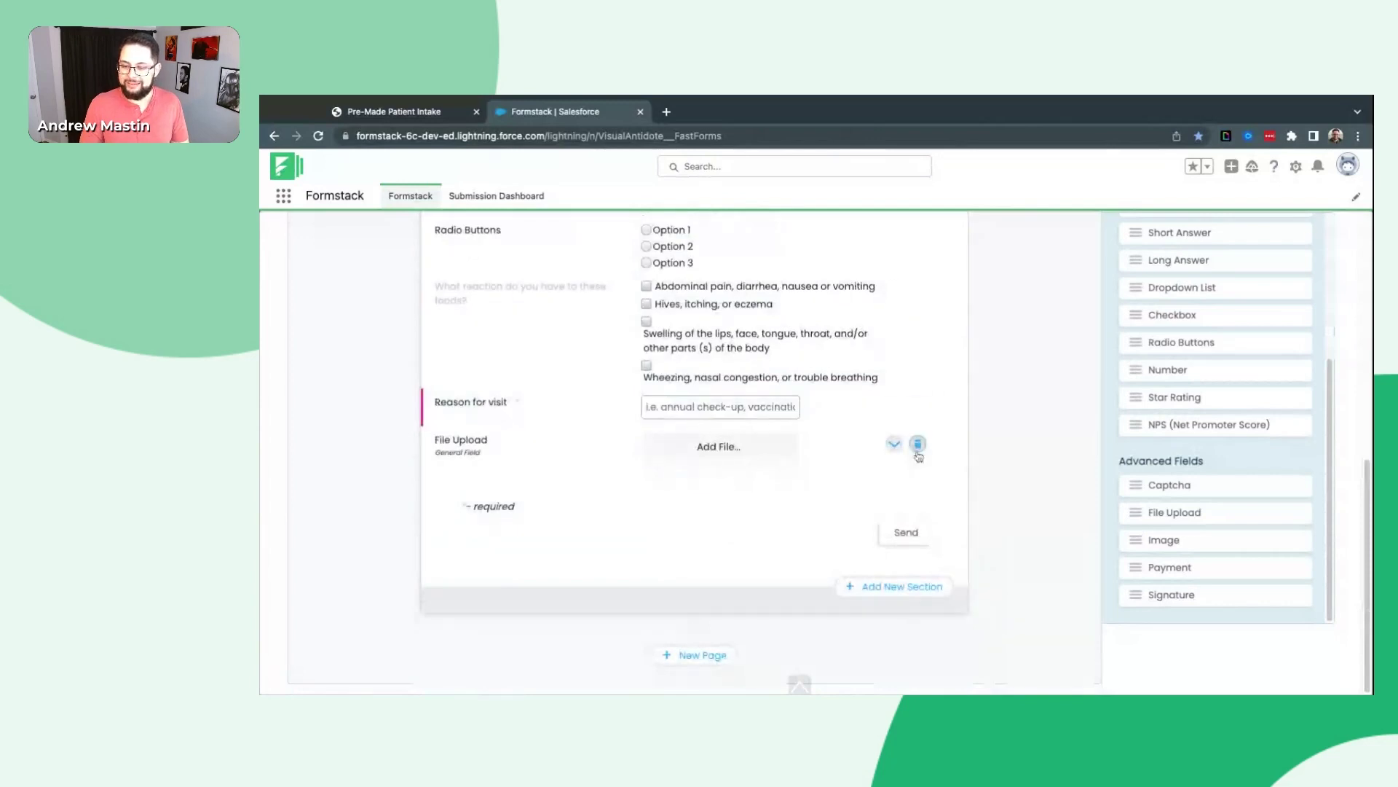
left_click(921, 452)
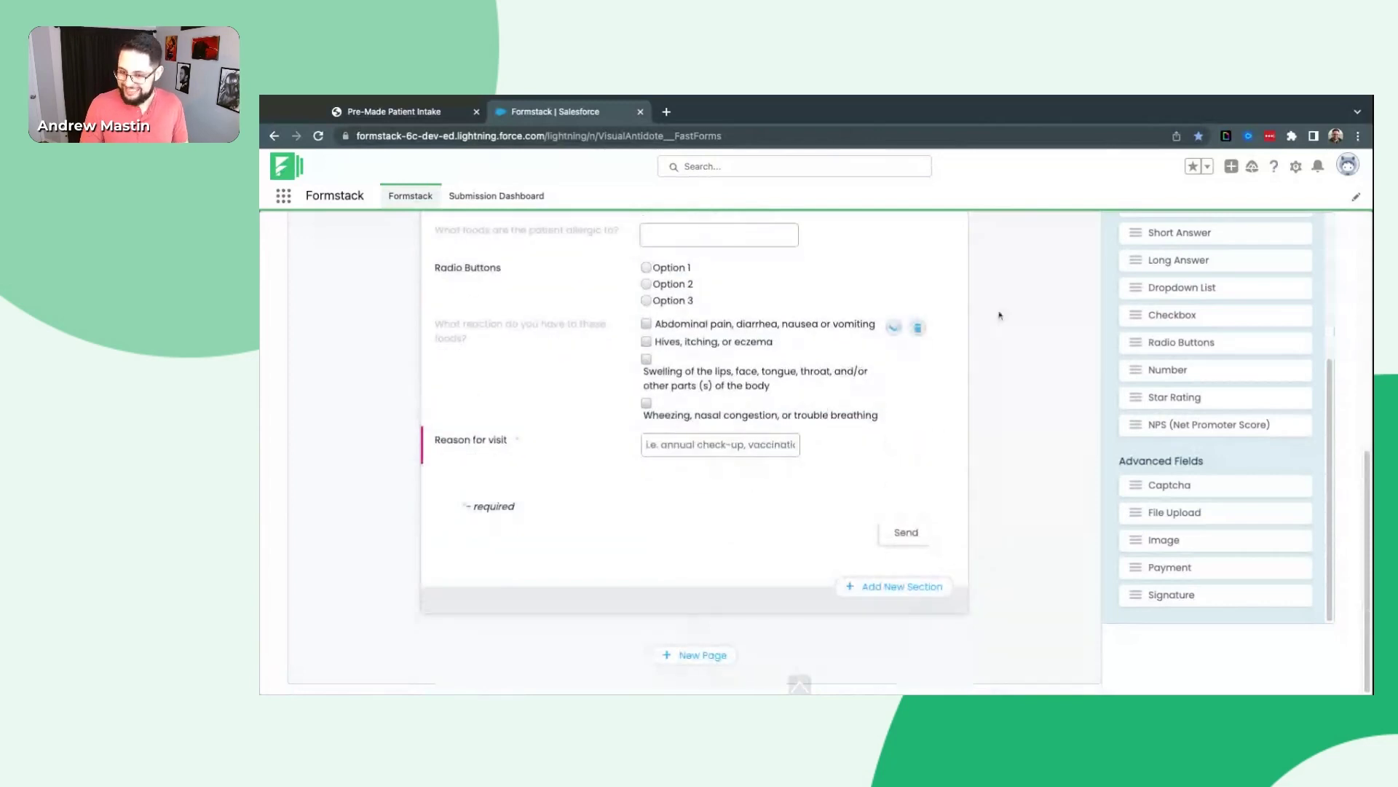
scroll(1140, 426, "up", 5)
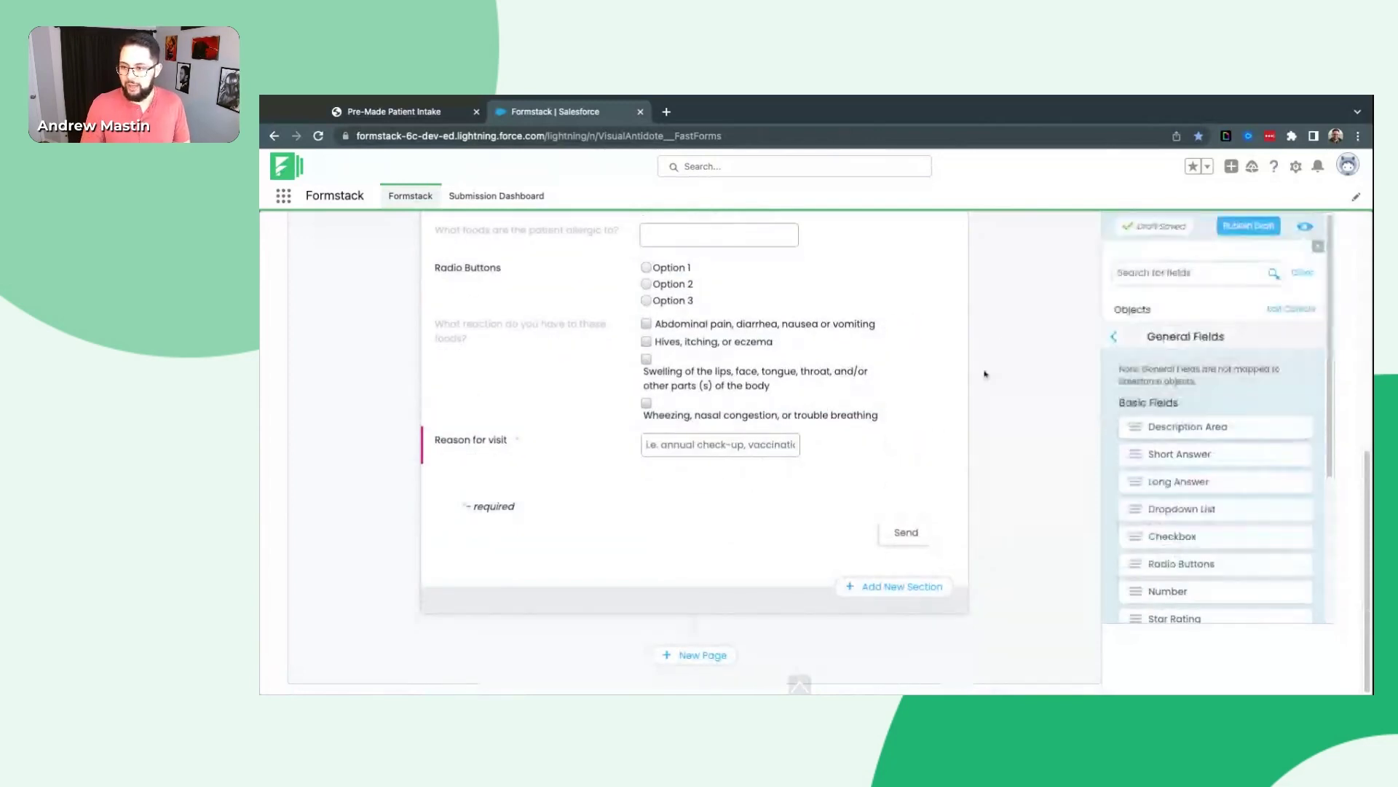
- Move the Radio Buttons field between Email and "What foods are the patient allergic to?" in the Patient Information section
scroll(1156, 438, "down", 2)
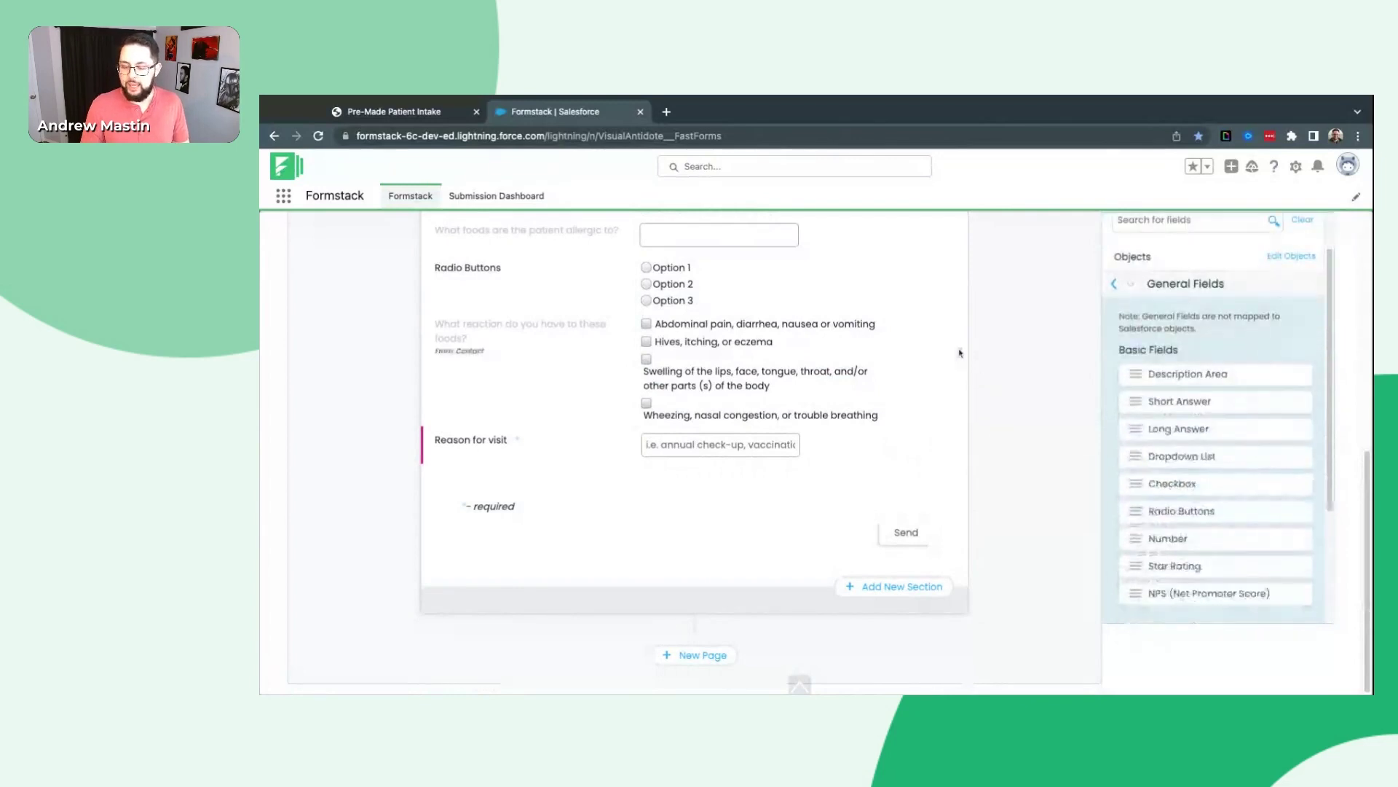
scroll(629, 330, "up", 1)
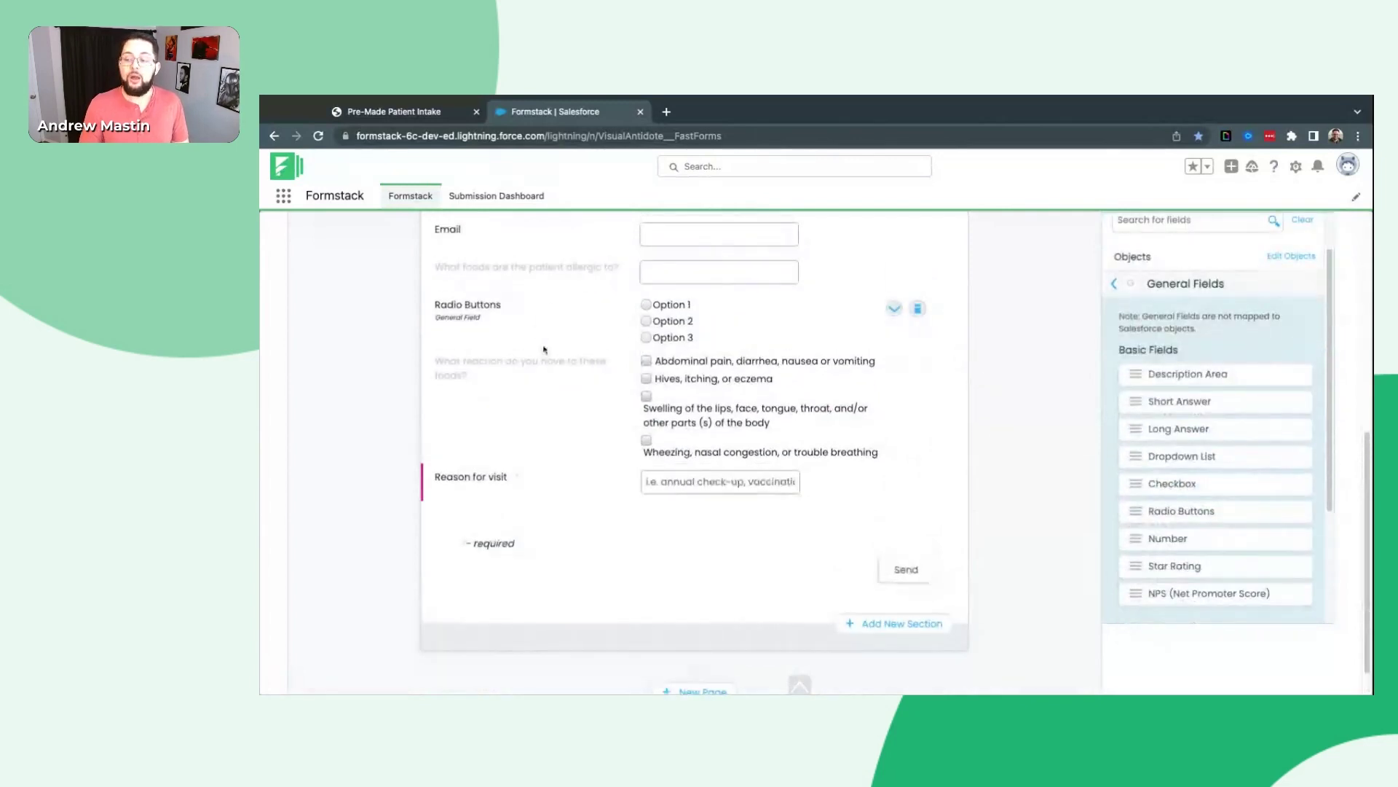
scroll(531, 391, "up", 2)
mouse_move(556, 343)
left_mouse_down()
mouse_move(531, 393)
mouse_move(544, 339)
left_mouse_up()
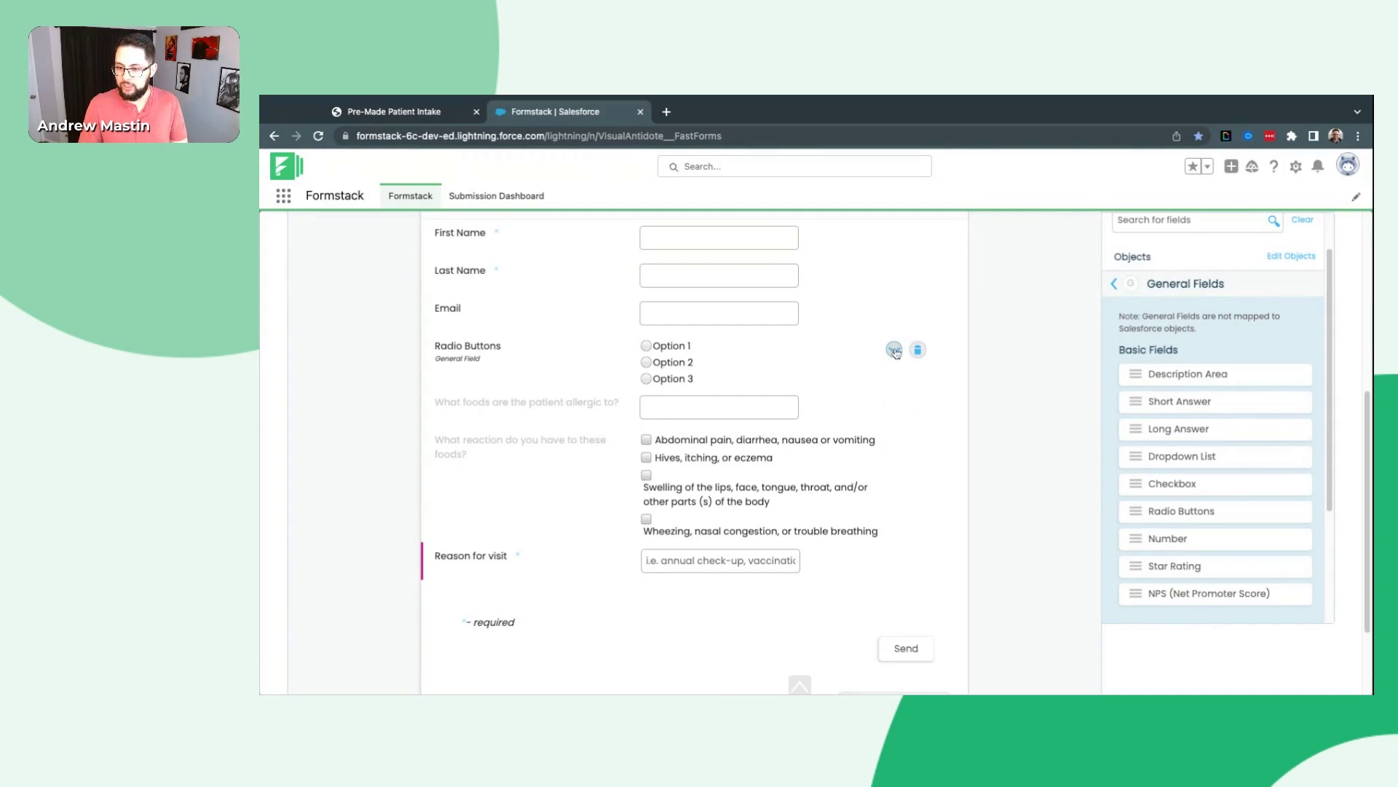
- Label the Radio Buttons field "Does the patient have any known food allergies?" and set its display layout to Horizontal
left_click(895, 353)
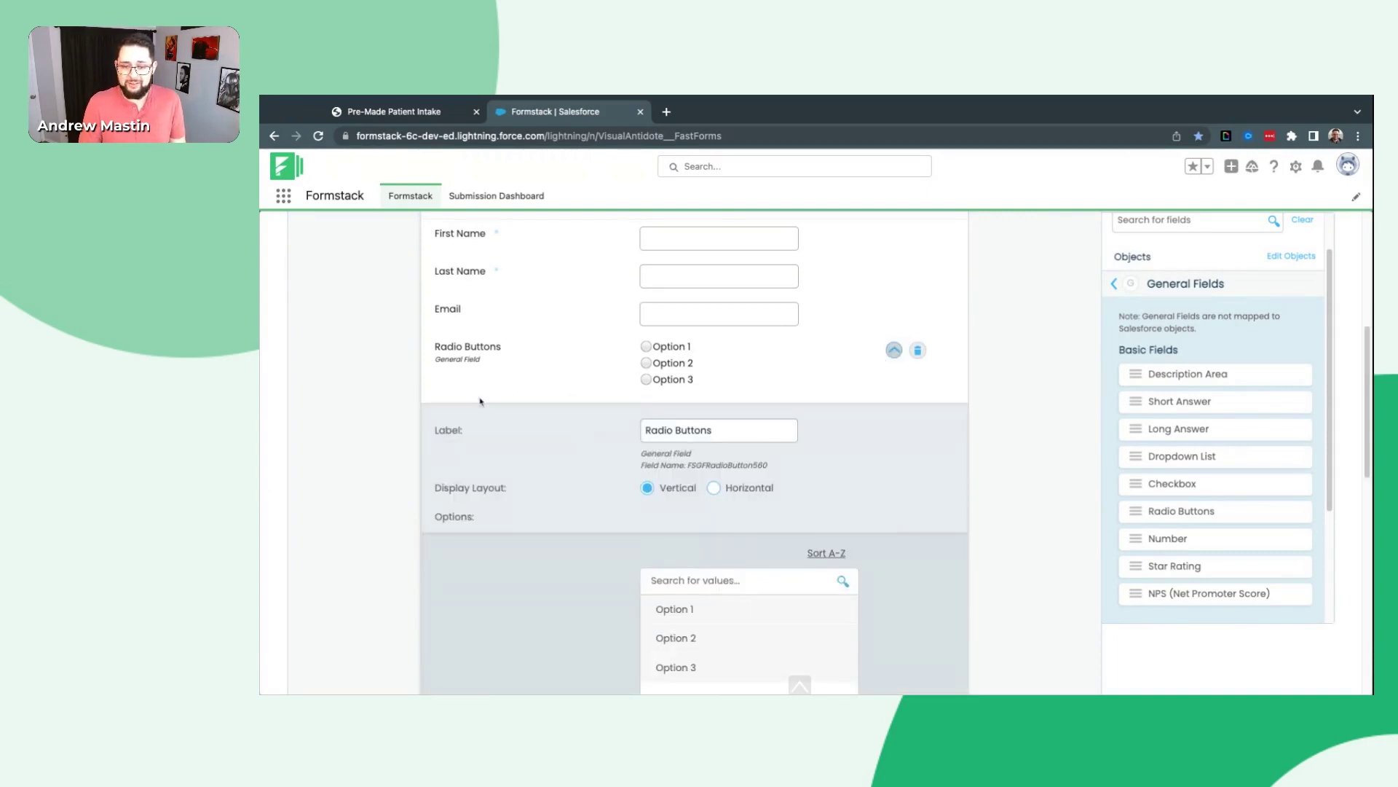
triple_click(737, 436)
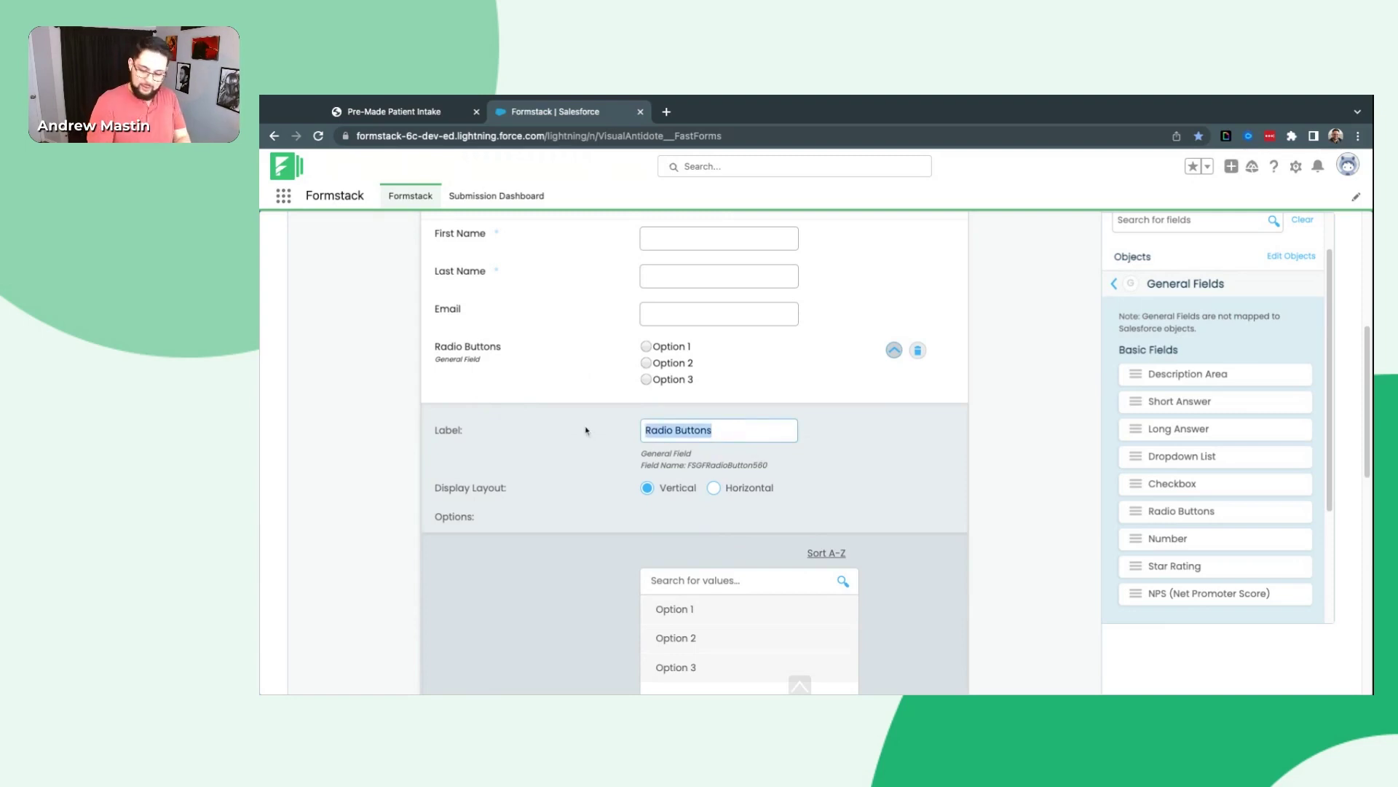
type("Does the p")
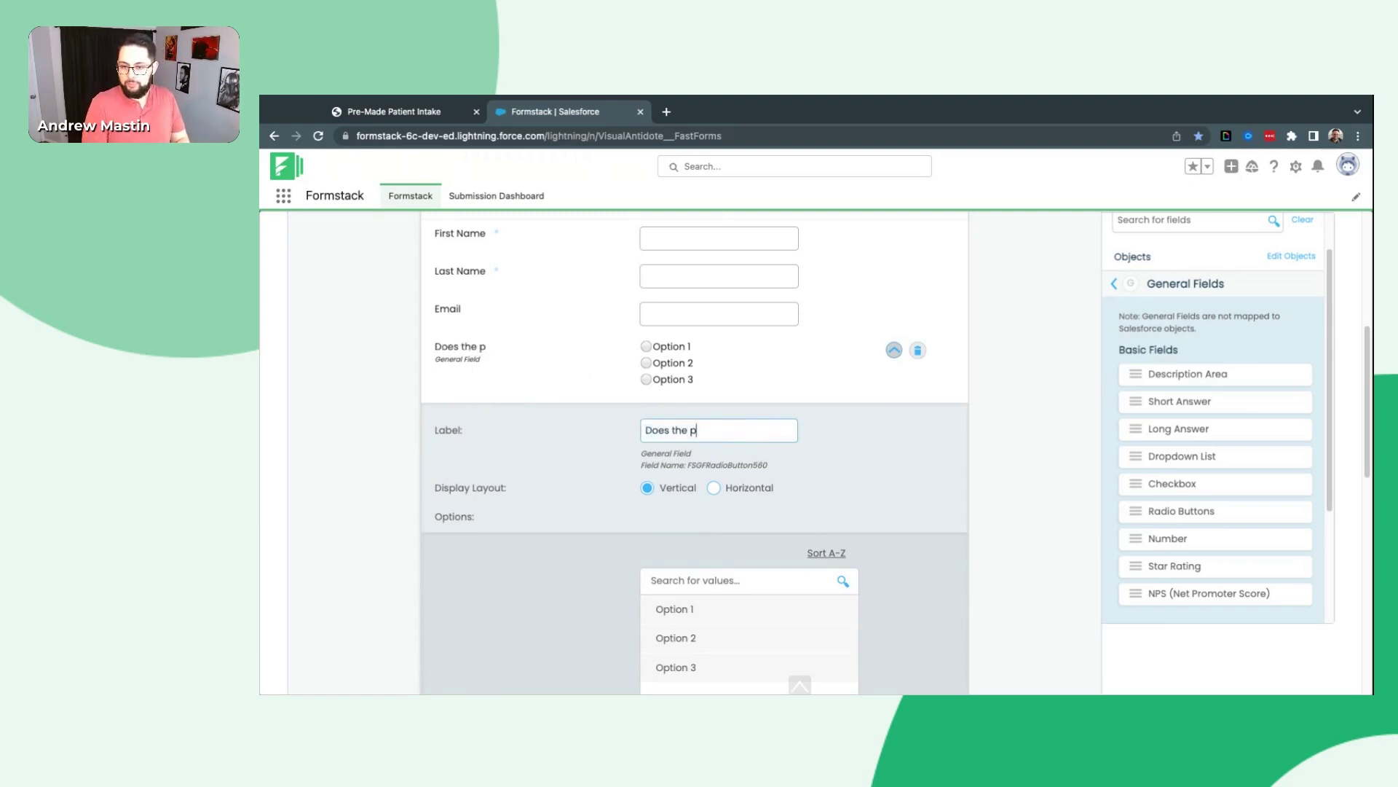
type("aitient have any")
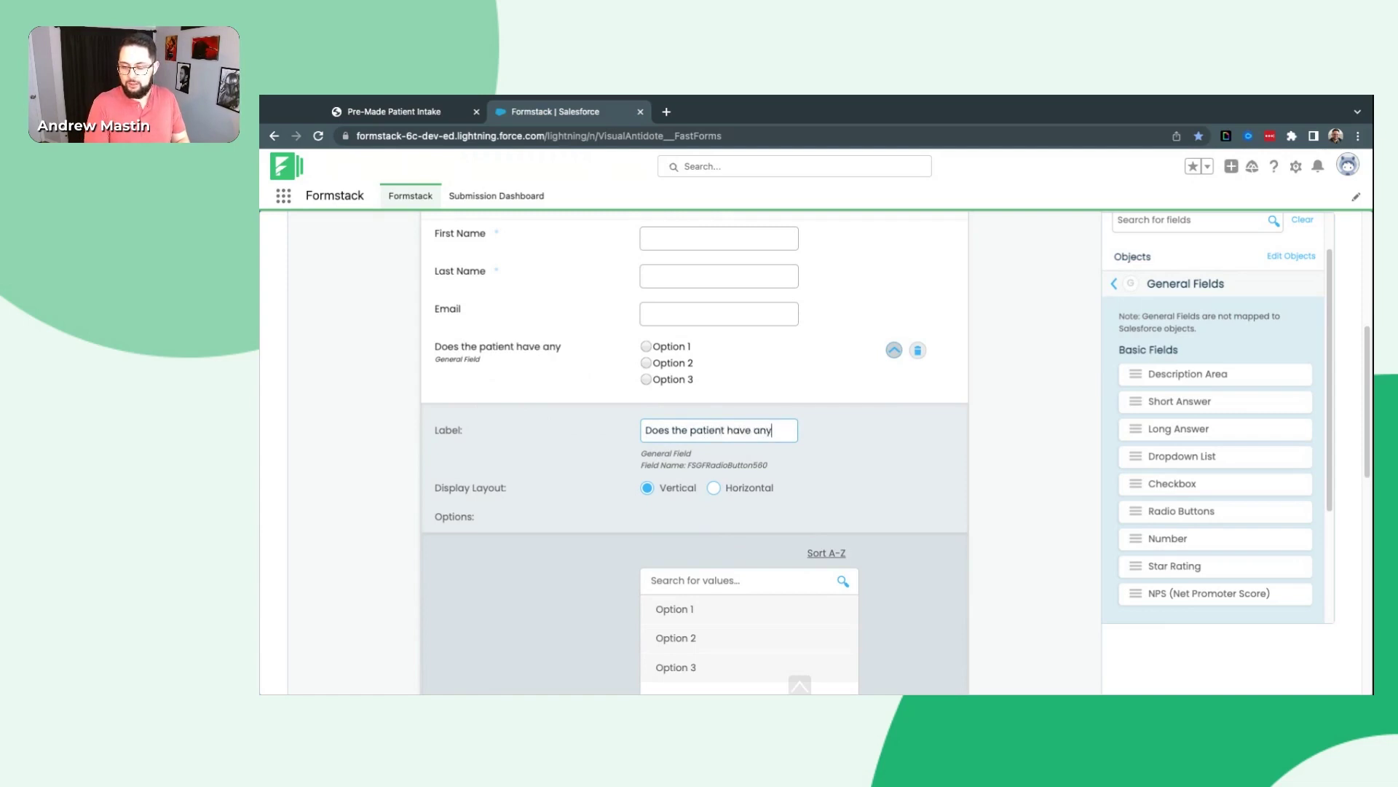
type(" known food allergies?")
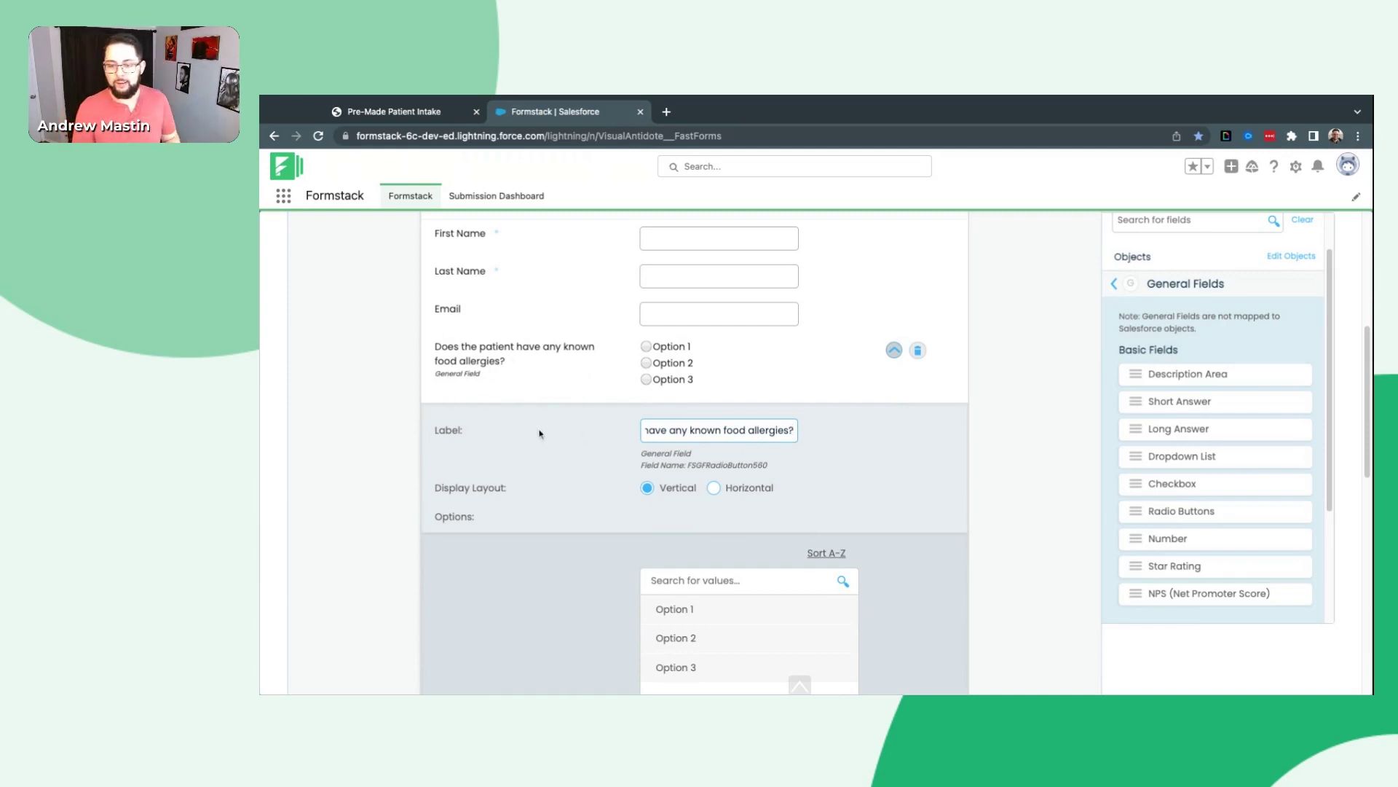
left_click(519, 493)
scroll(550, 493, "down", 1)
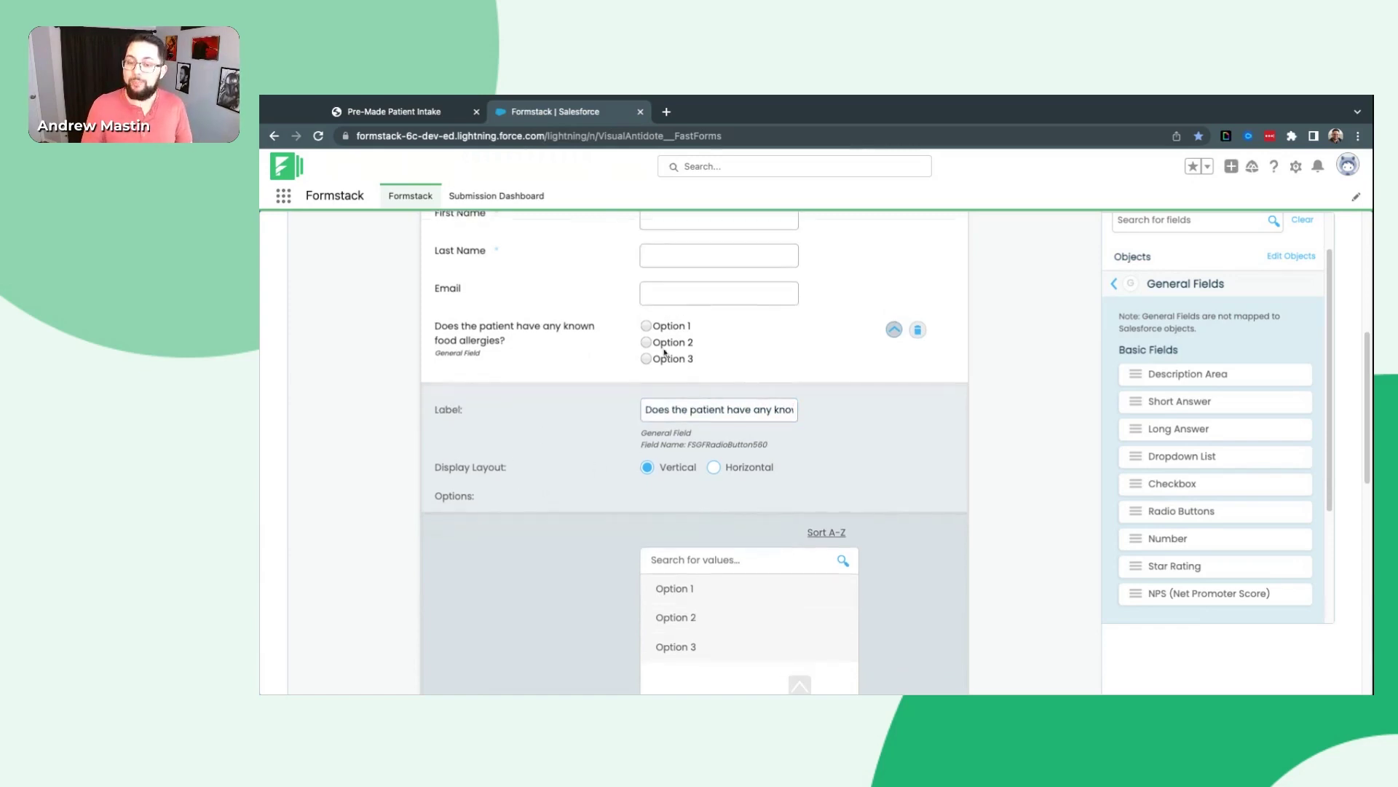
left_click(716, 471)
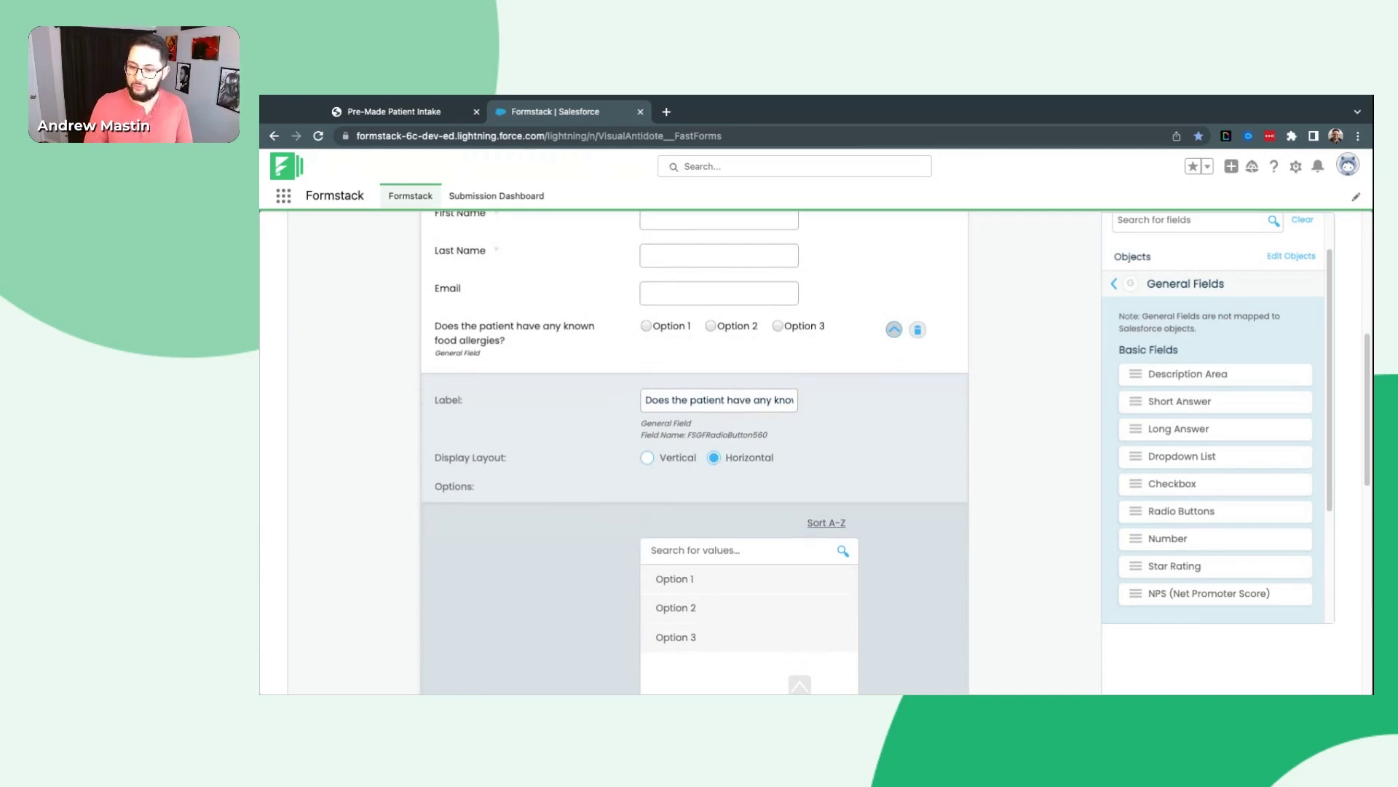
- Replace the three default options of the food allergies question with the custom values Yes and No
scroll(642, 483, "down", 3)
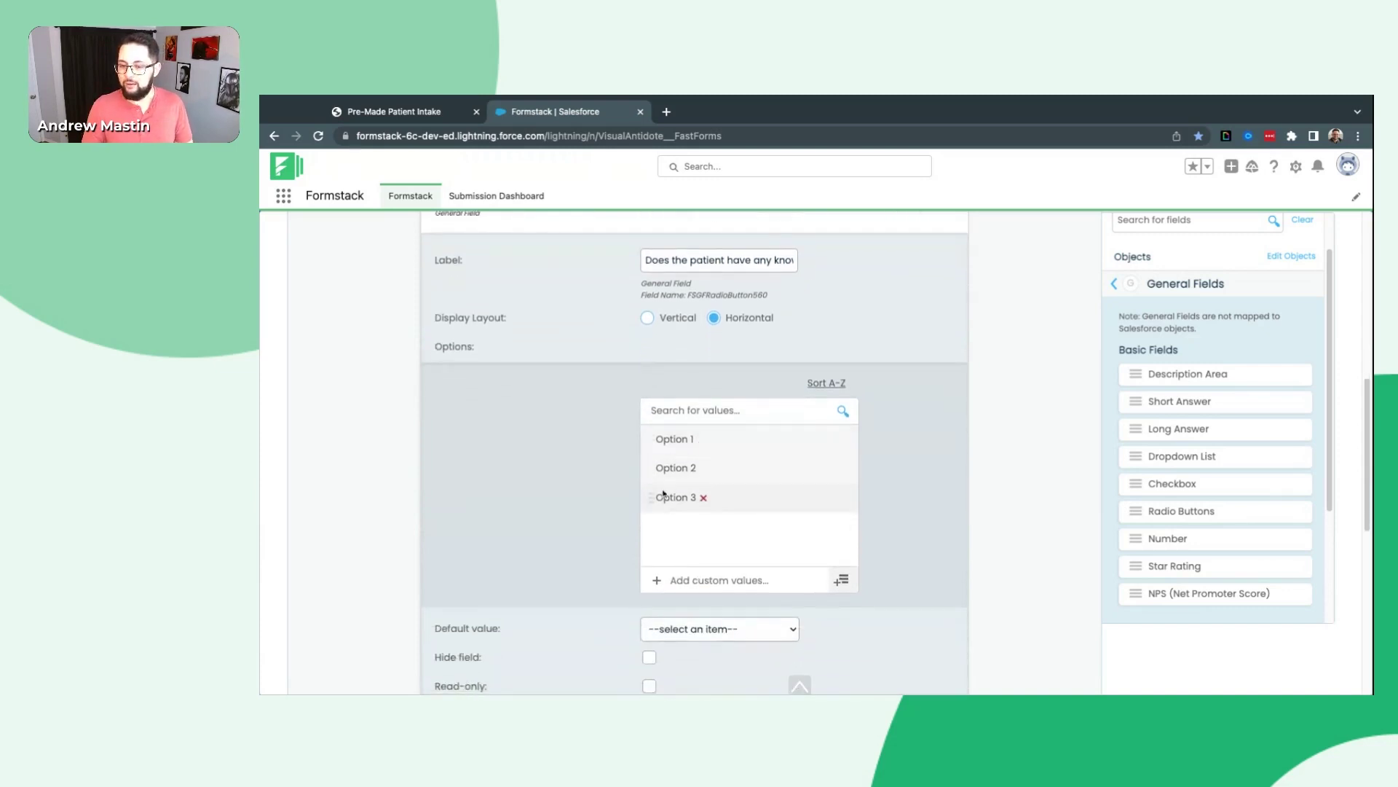
scroll(685, 494, "down", 1)
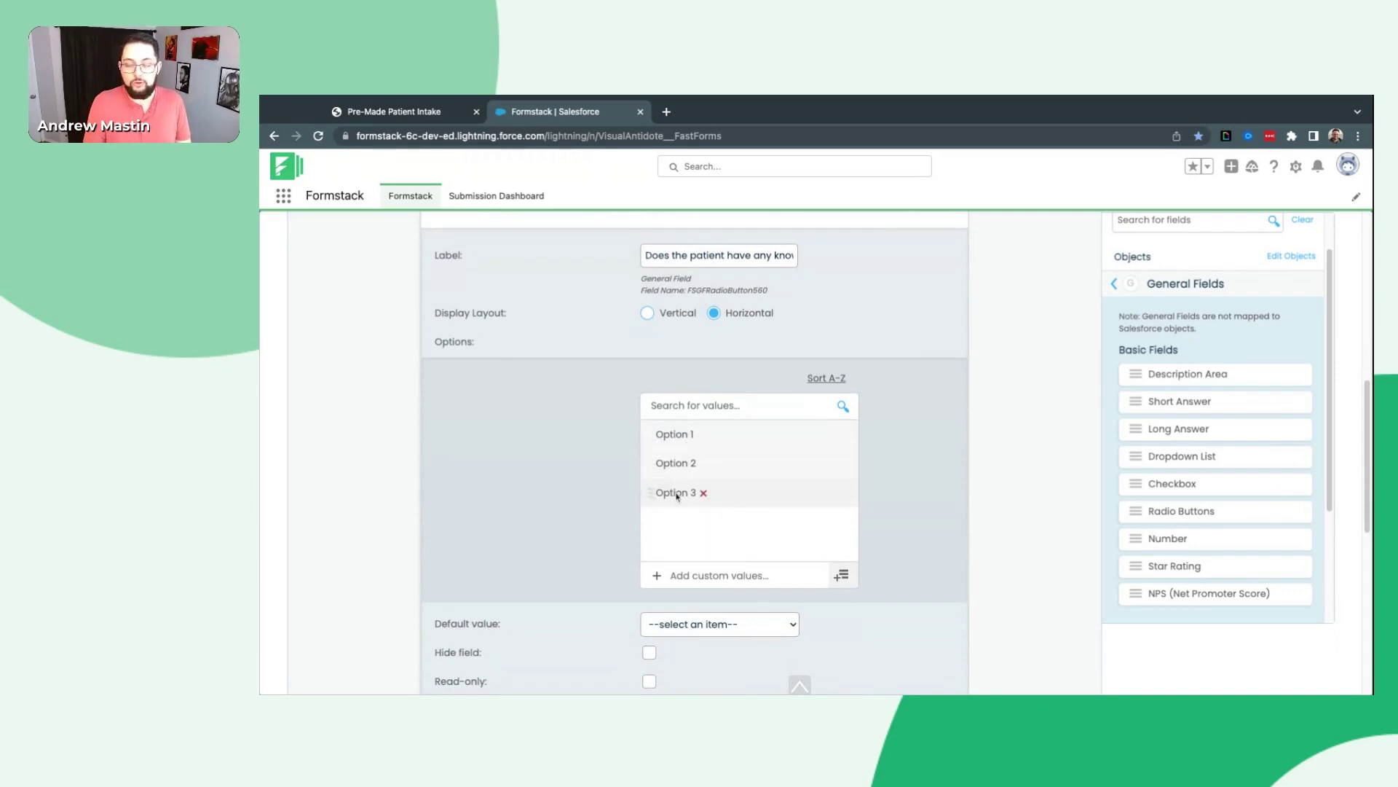
scroll(602, 321, "up", 1)
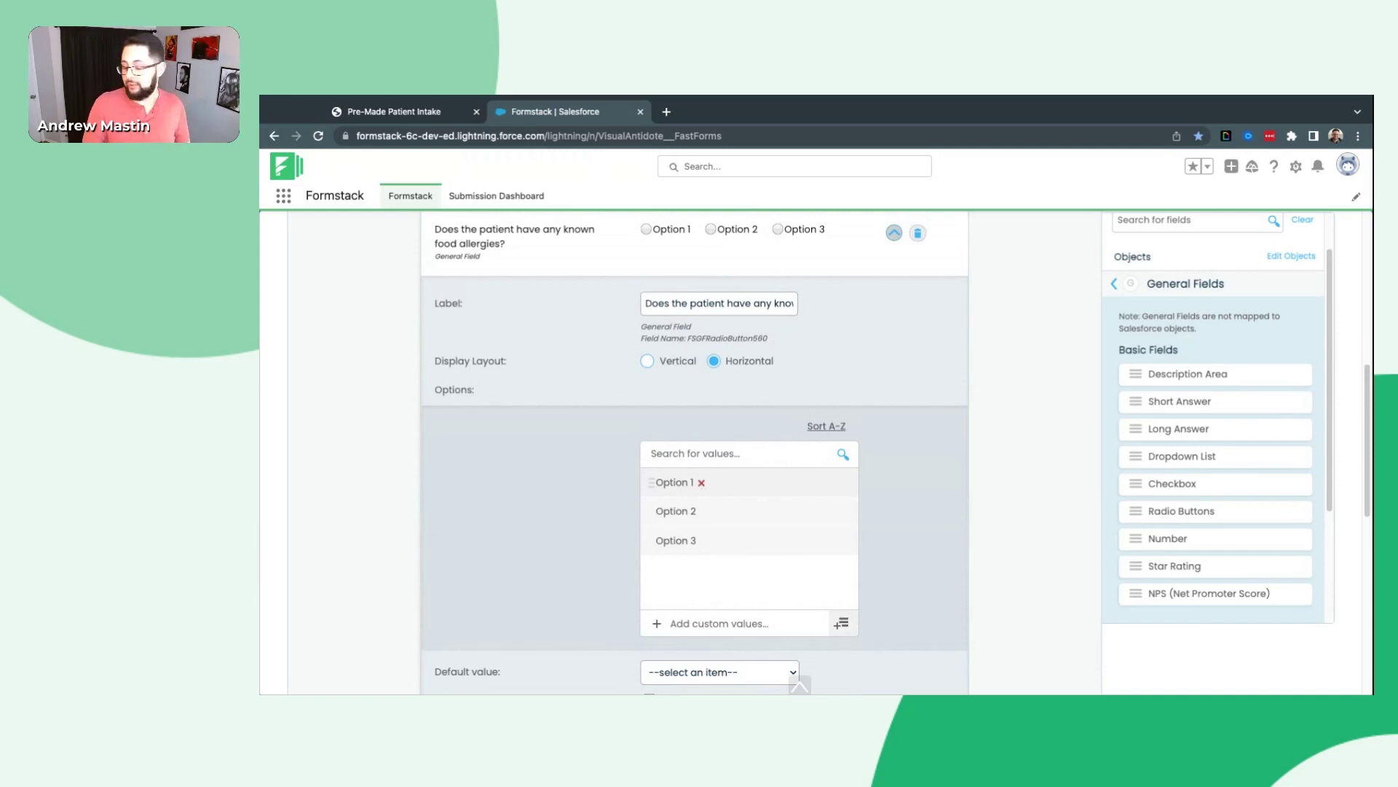
left_click(702, 482)
left_click(703, 481)
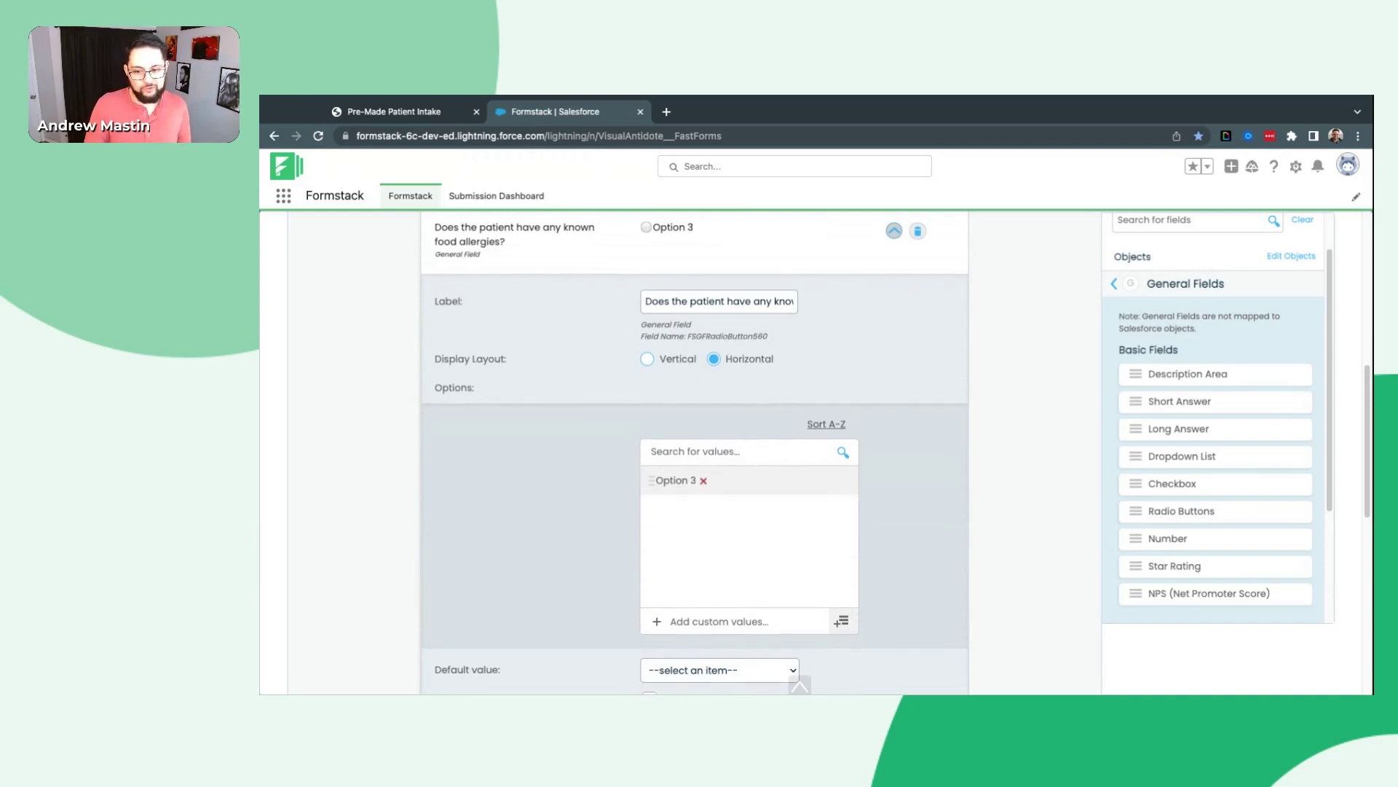
left_click(703, 481)
left_click(706, 618)
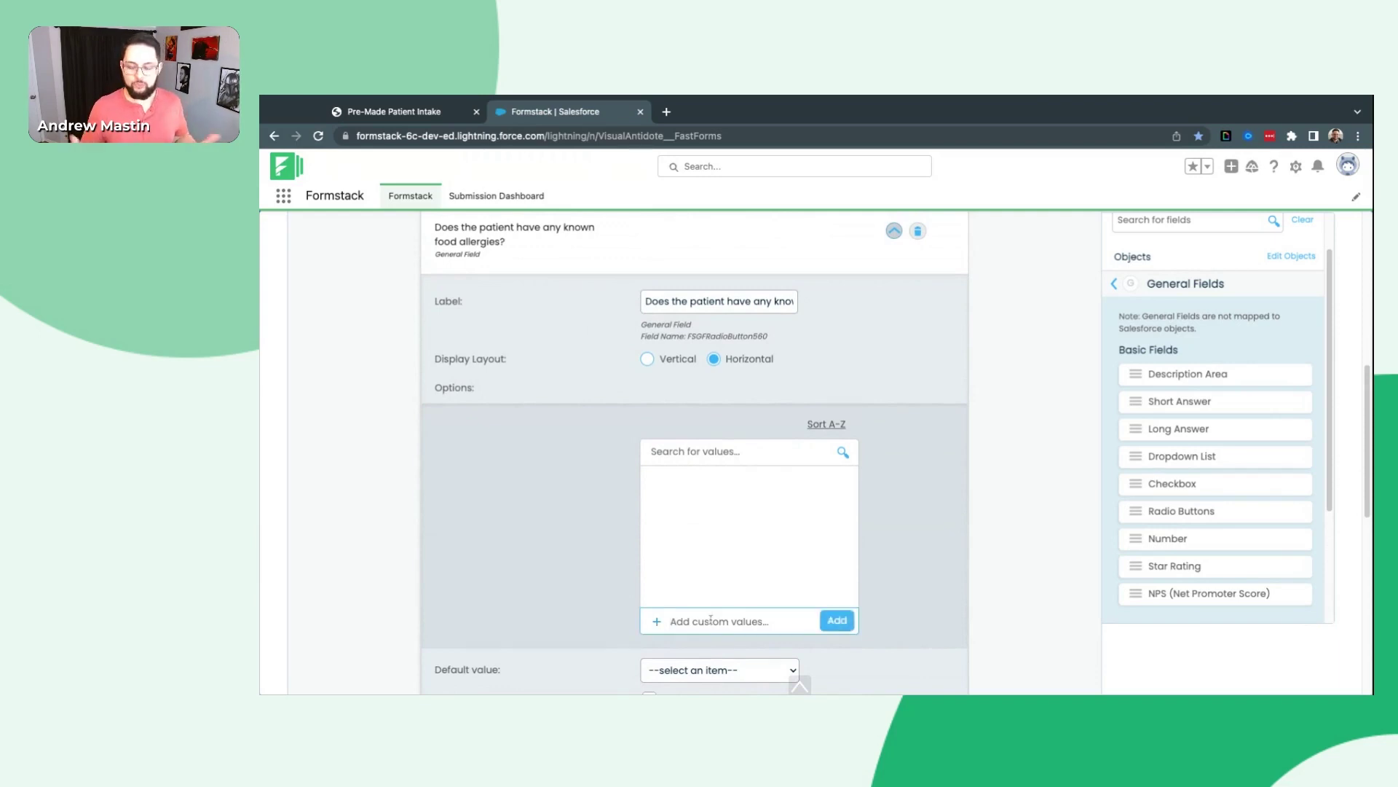
type("Yes")
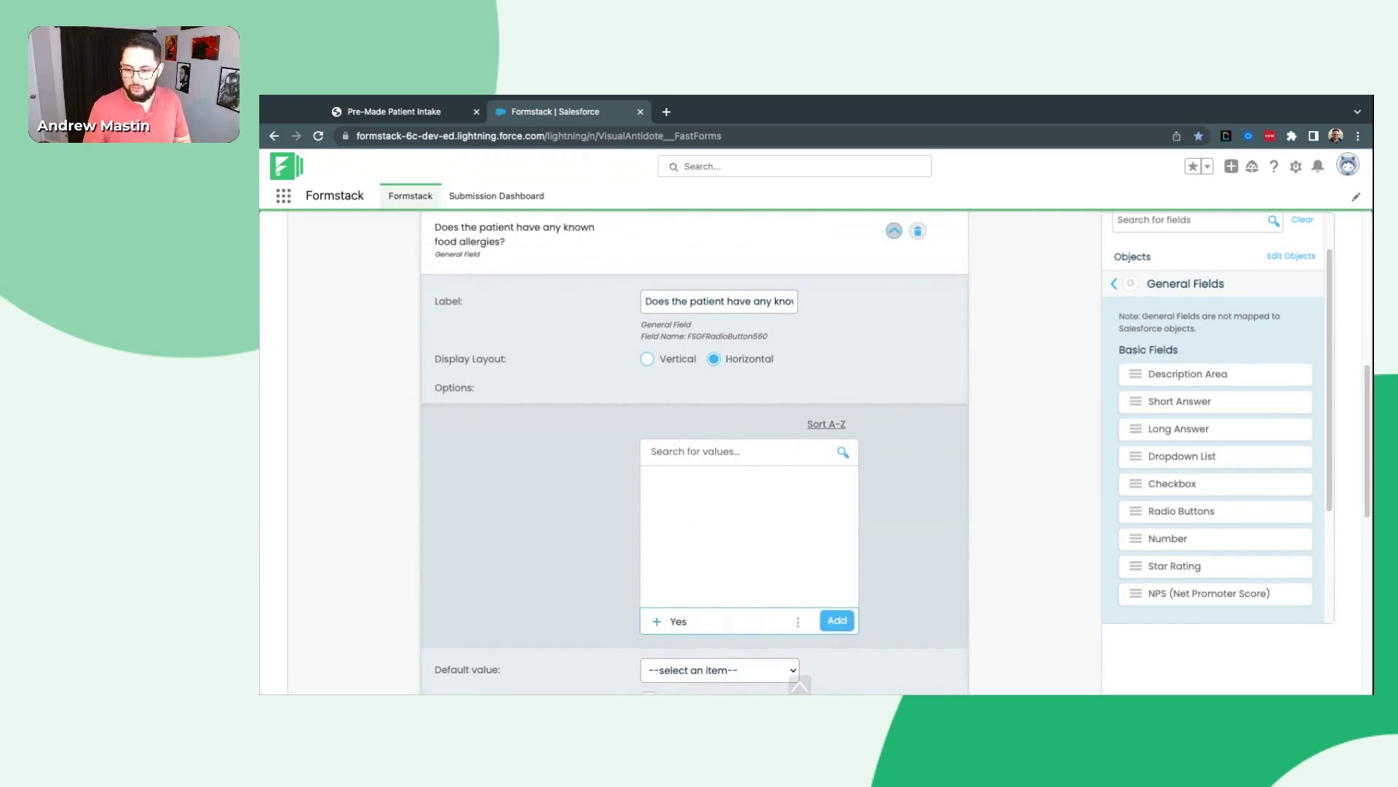
left_click(837, 620)
type("No")
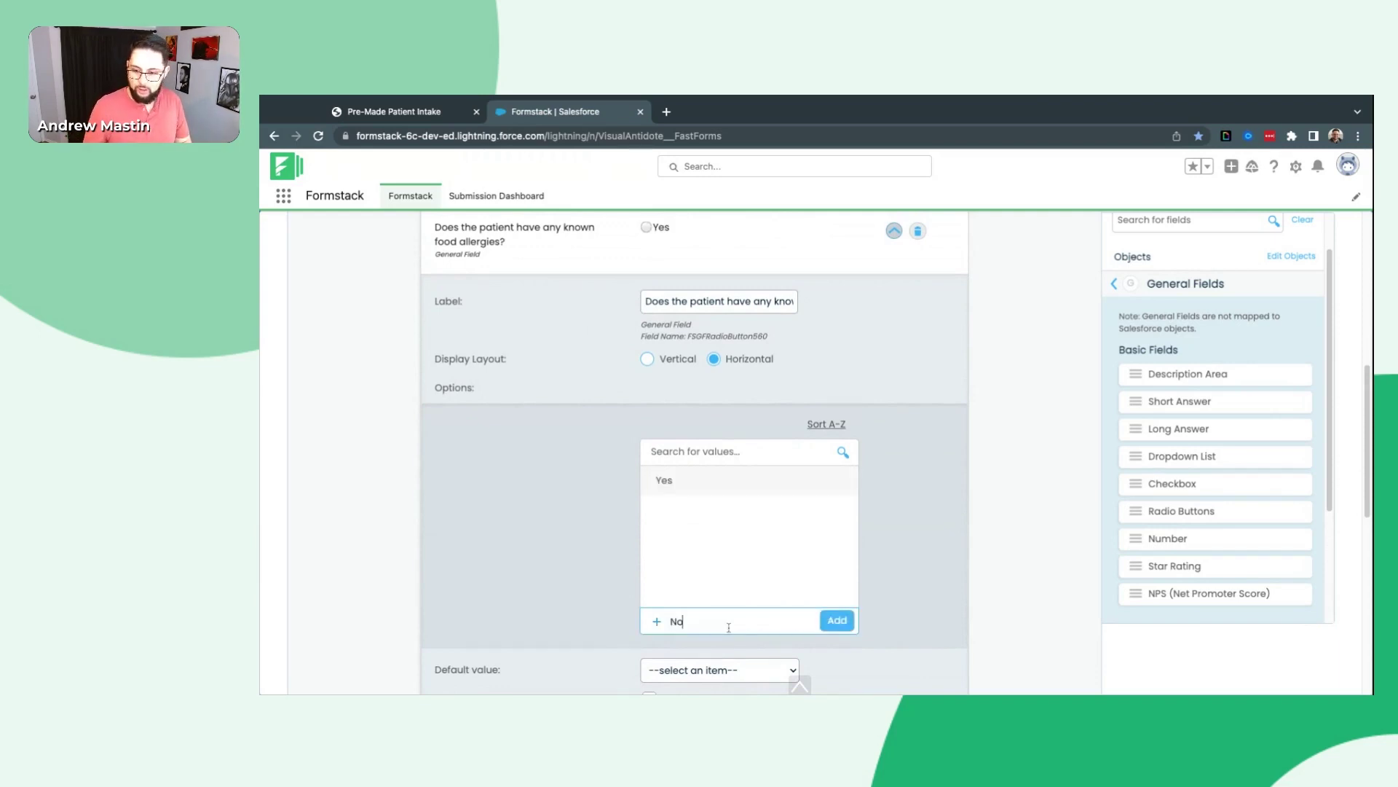
key("Return")
- Add the custom options Maybe and "I have no clue" to the food allergies question, and remove both again
type("Maybe")
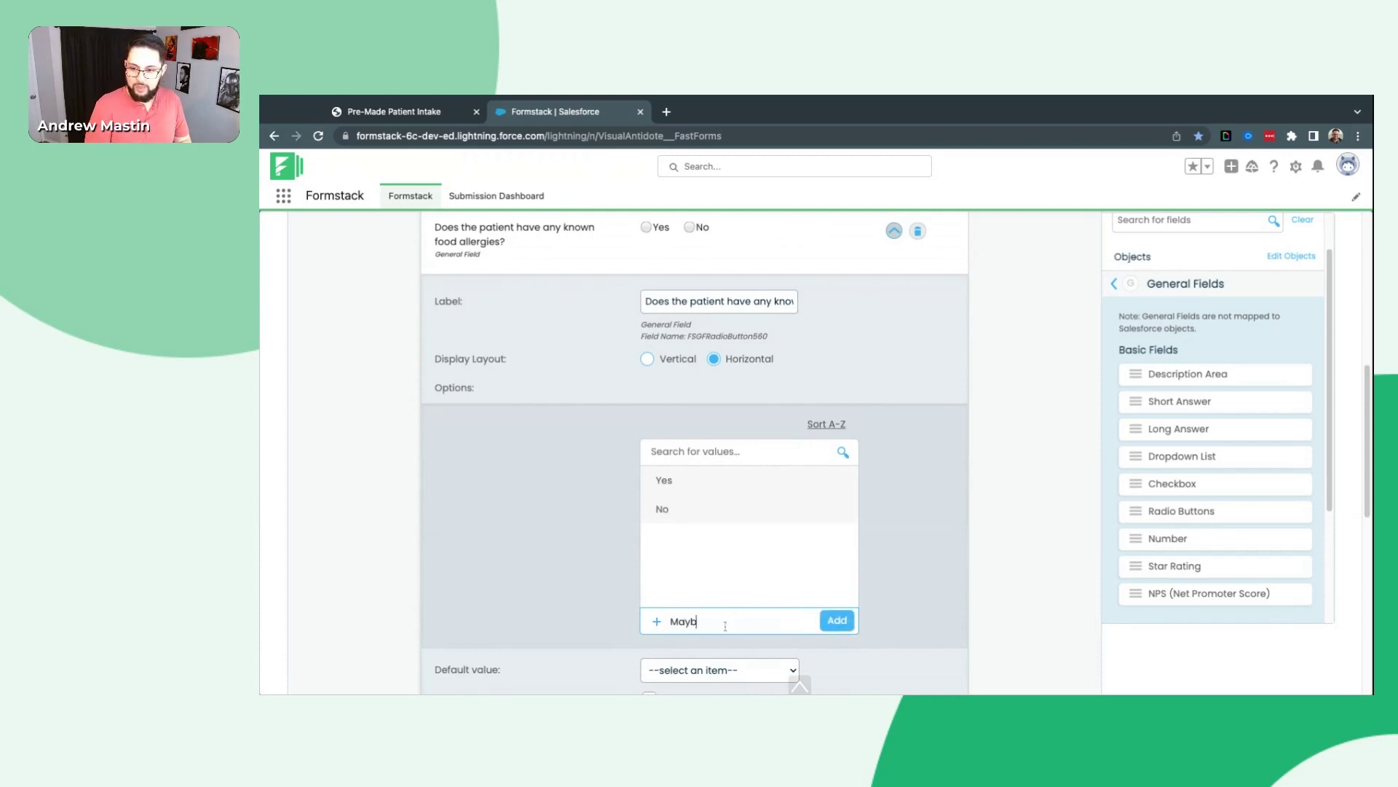
left_click(837, 619)
type("I have no clue")
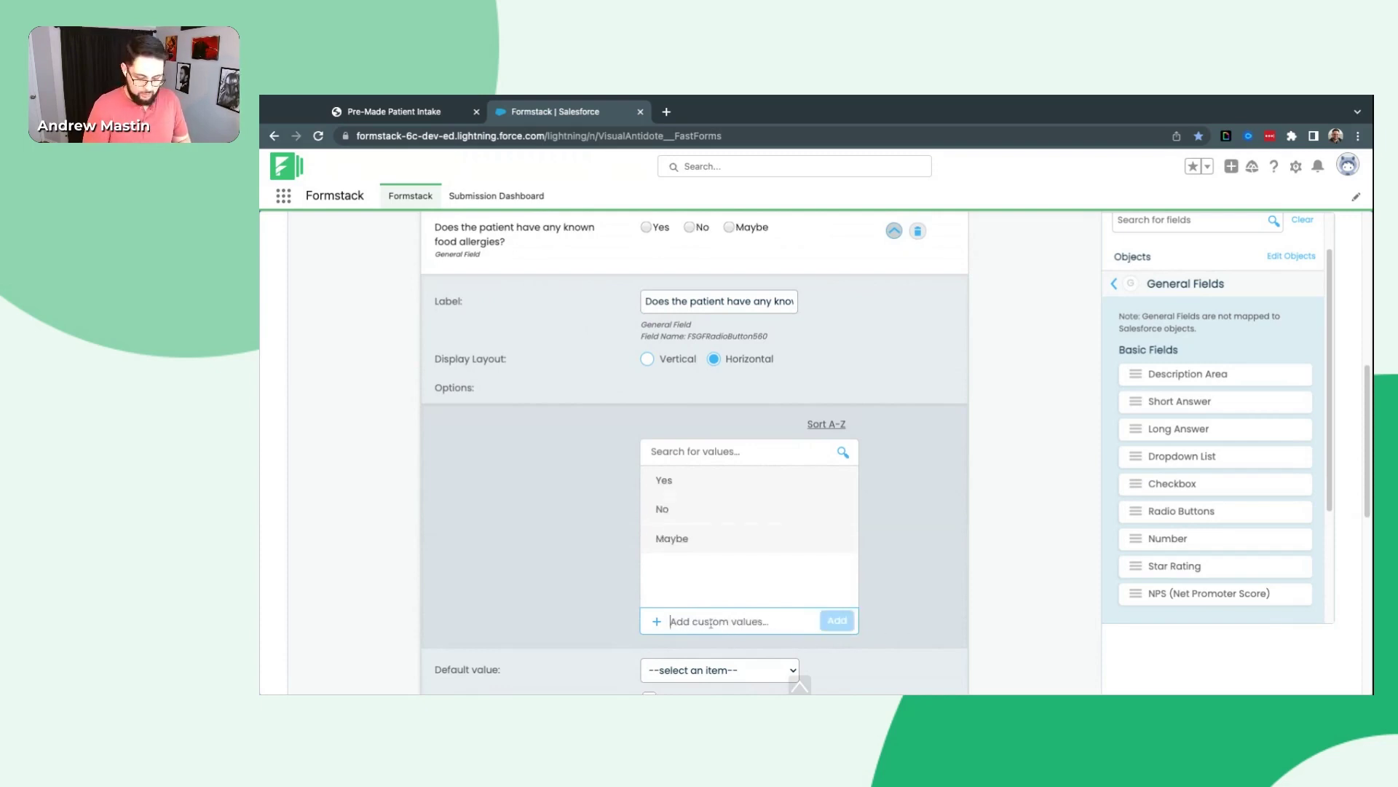
left_click(836, 620)
scroll(762, 335, "up", 1)
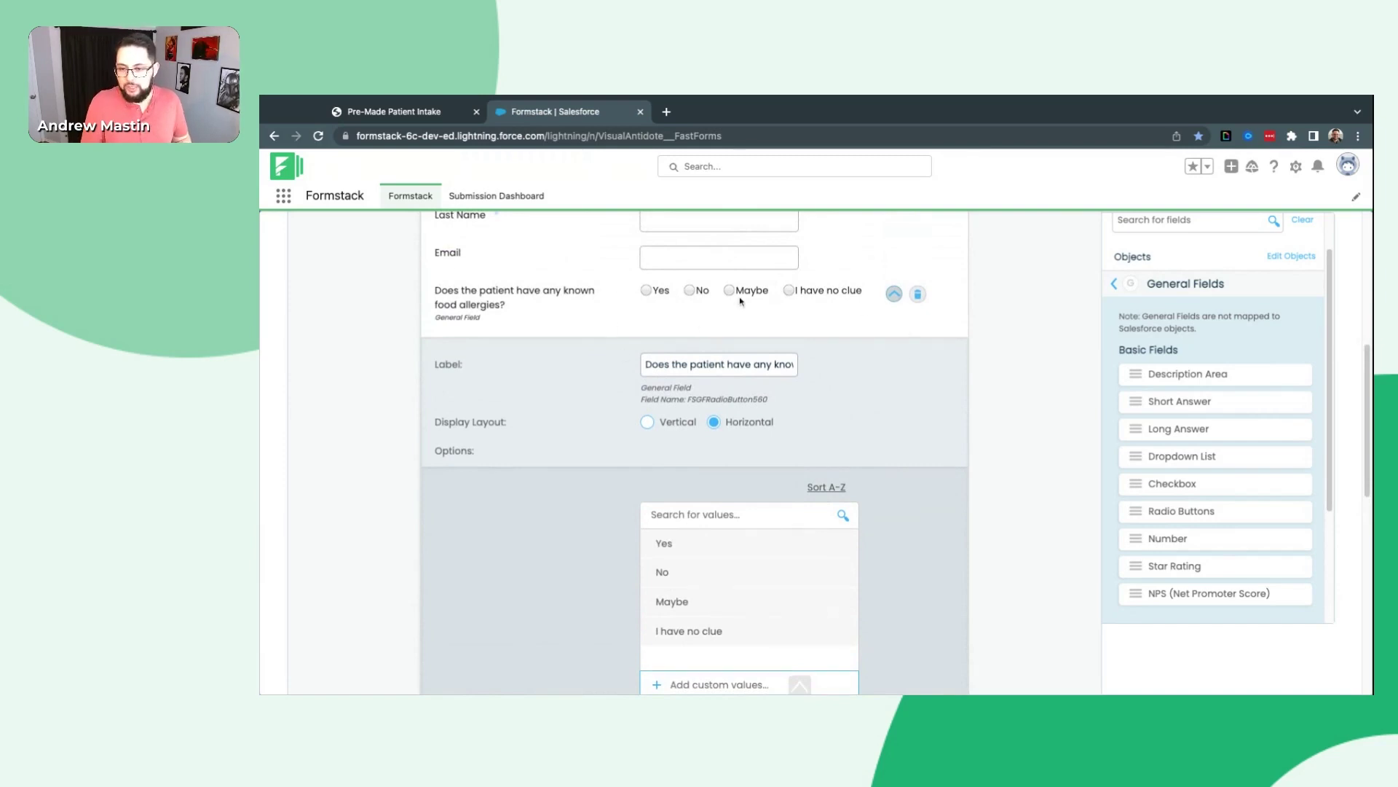
scroll(699, 320, "down", 1)
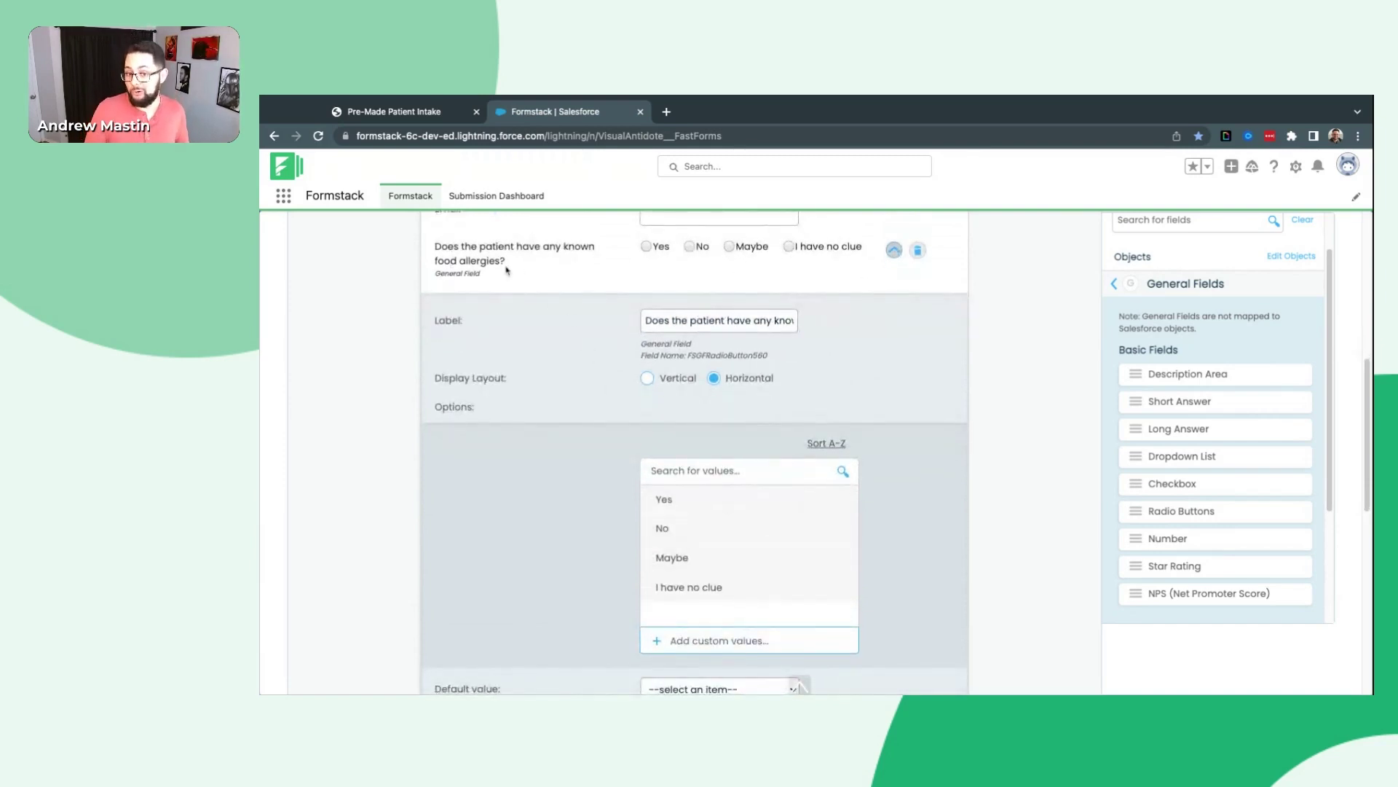
left_click(697, 558)
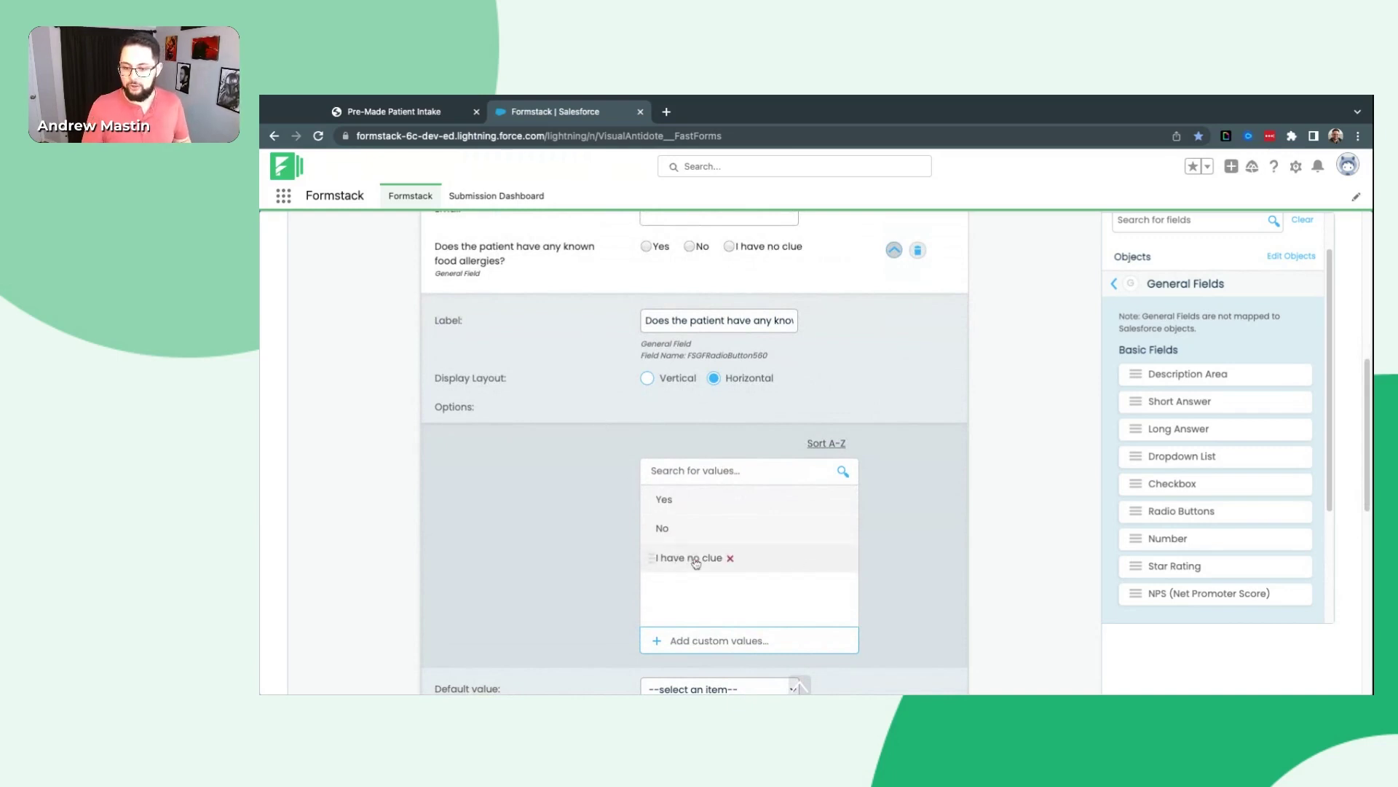
left_click(730, 558)
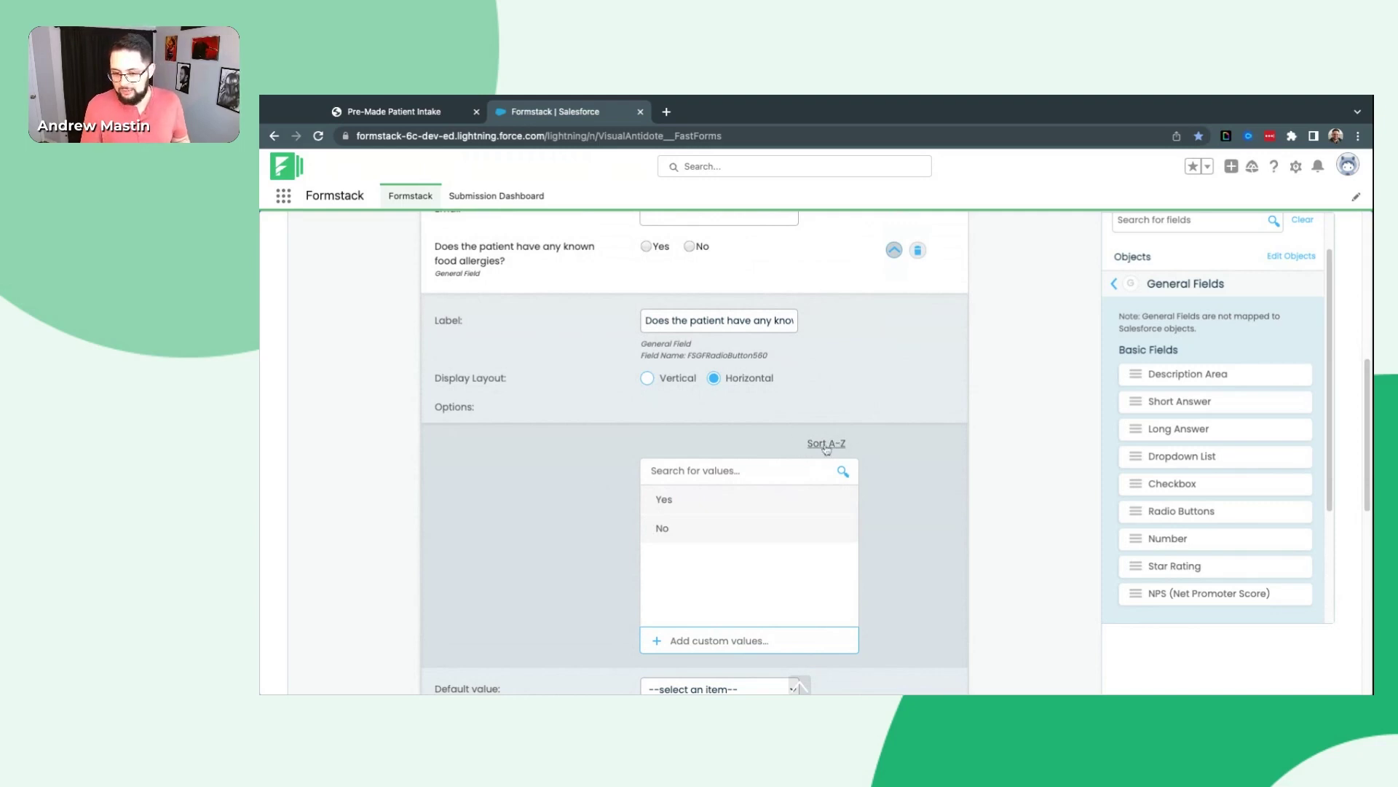
- Make the known food allergies question required and close its settings
scroll(619, 450, "down", 2)
scroll(594, 452, "down", 1)
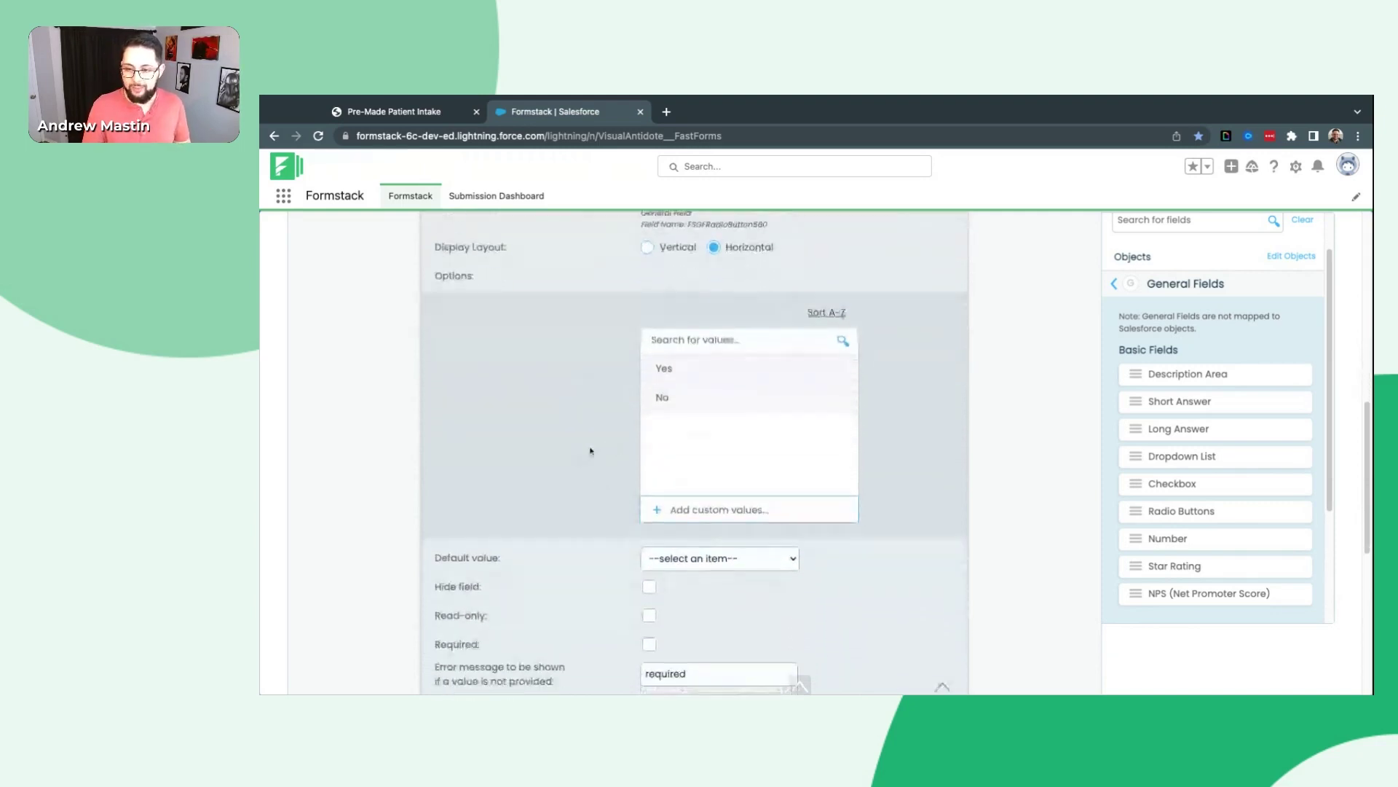
scroll(582, 364, "down", 1)
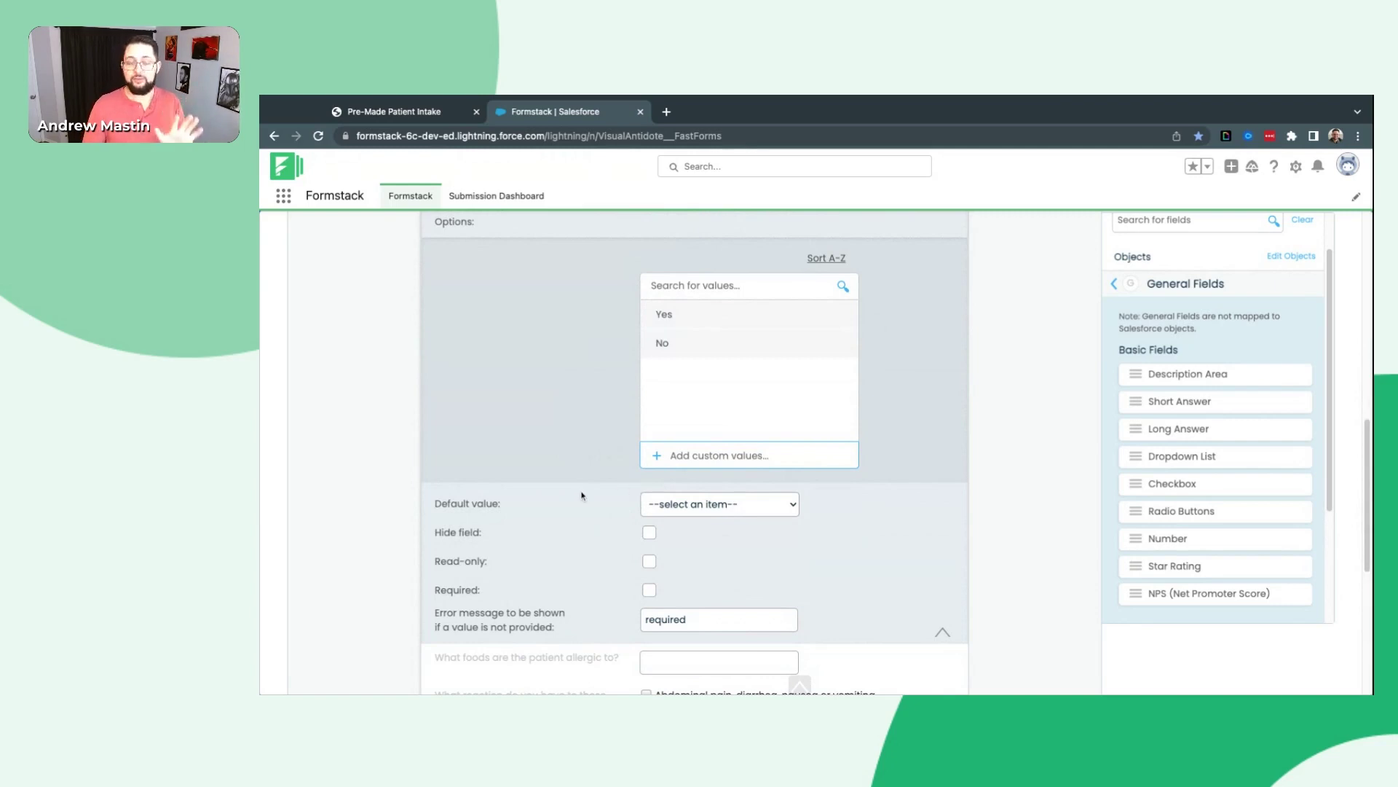
left_click(649, 590)
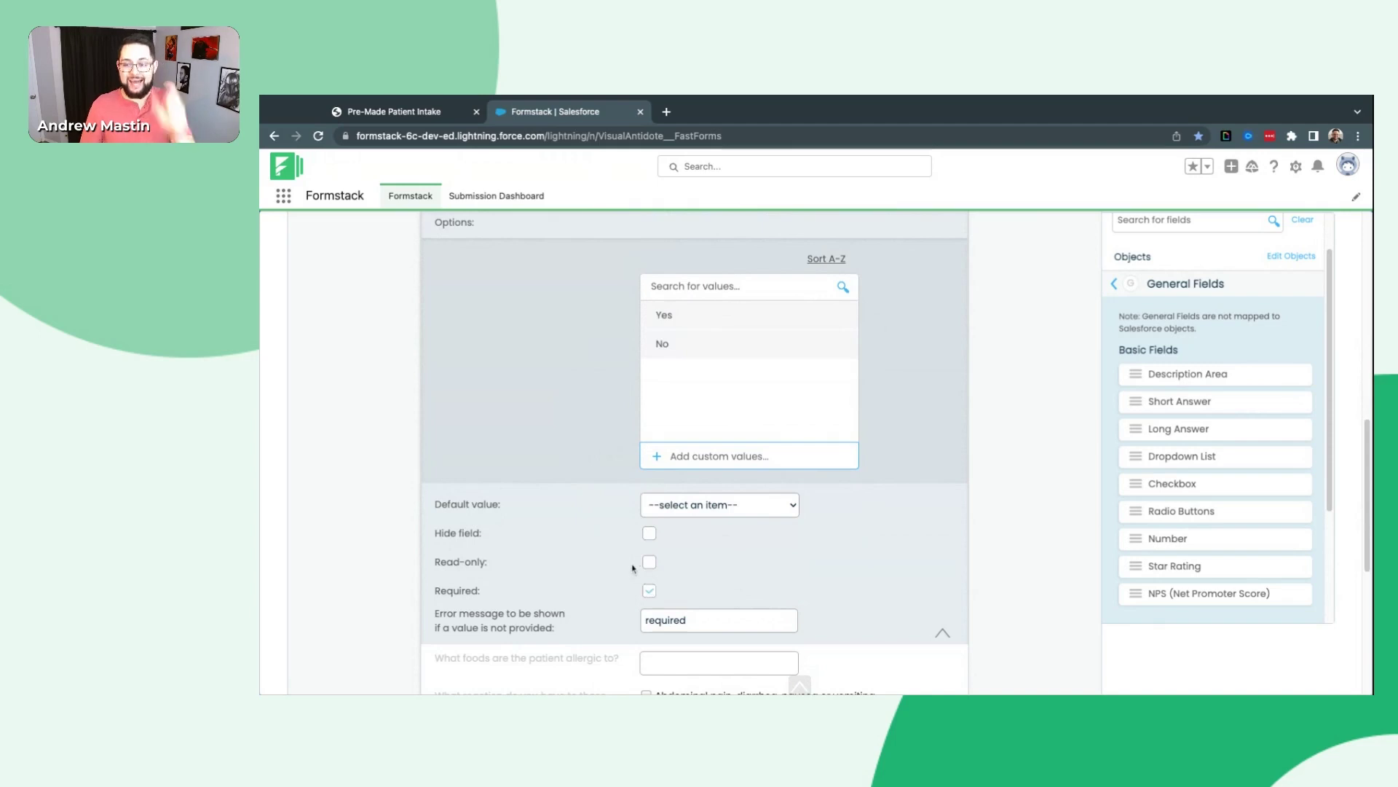
scroll(633, 568, "up", 2)
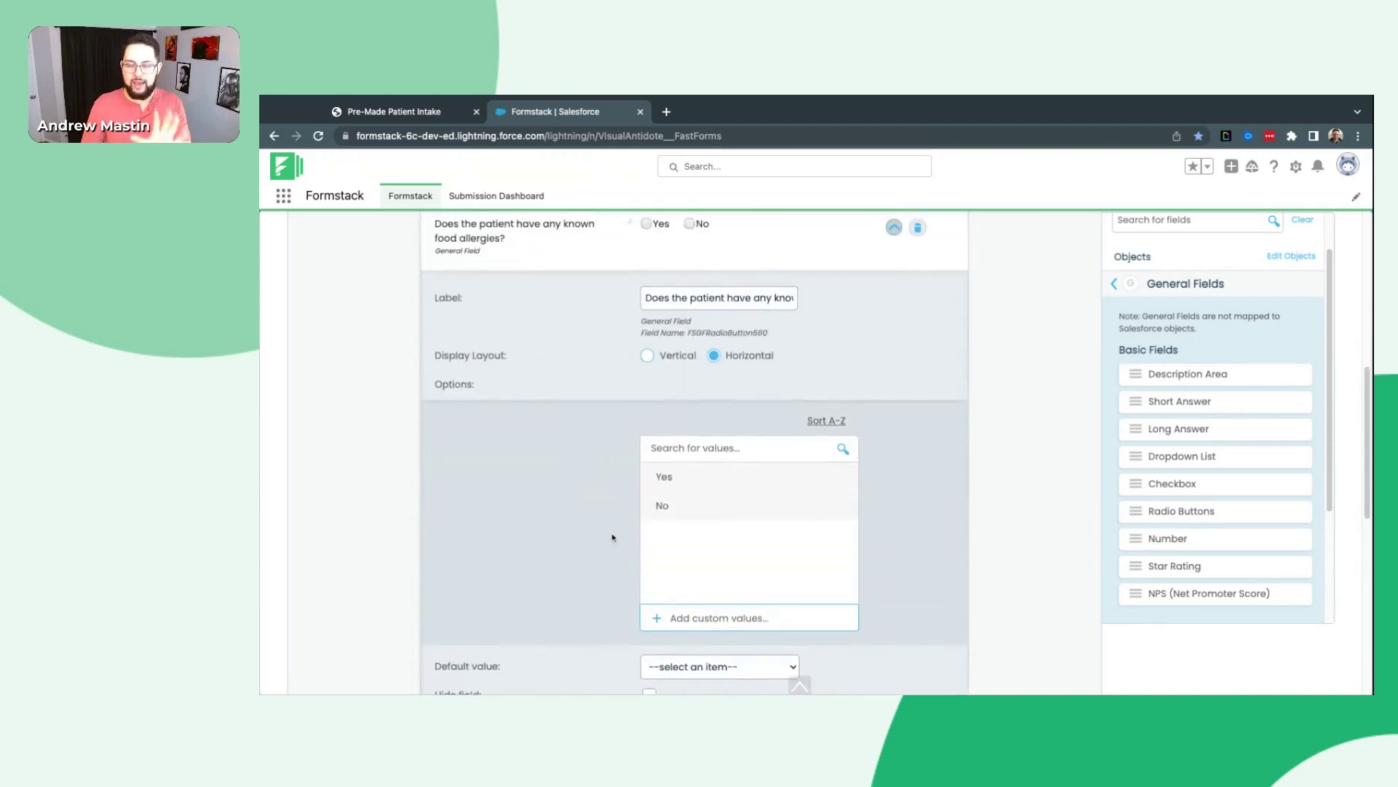
left_click(893, 227)
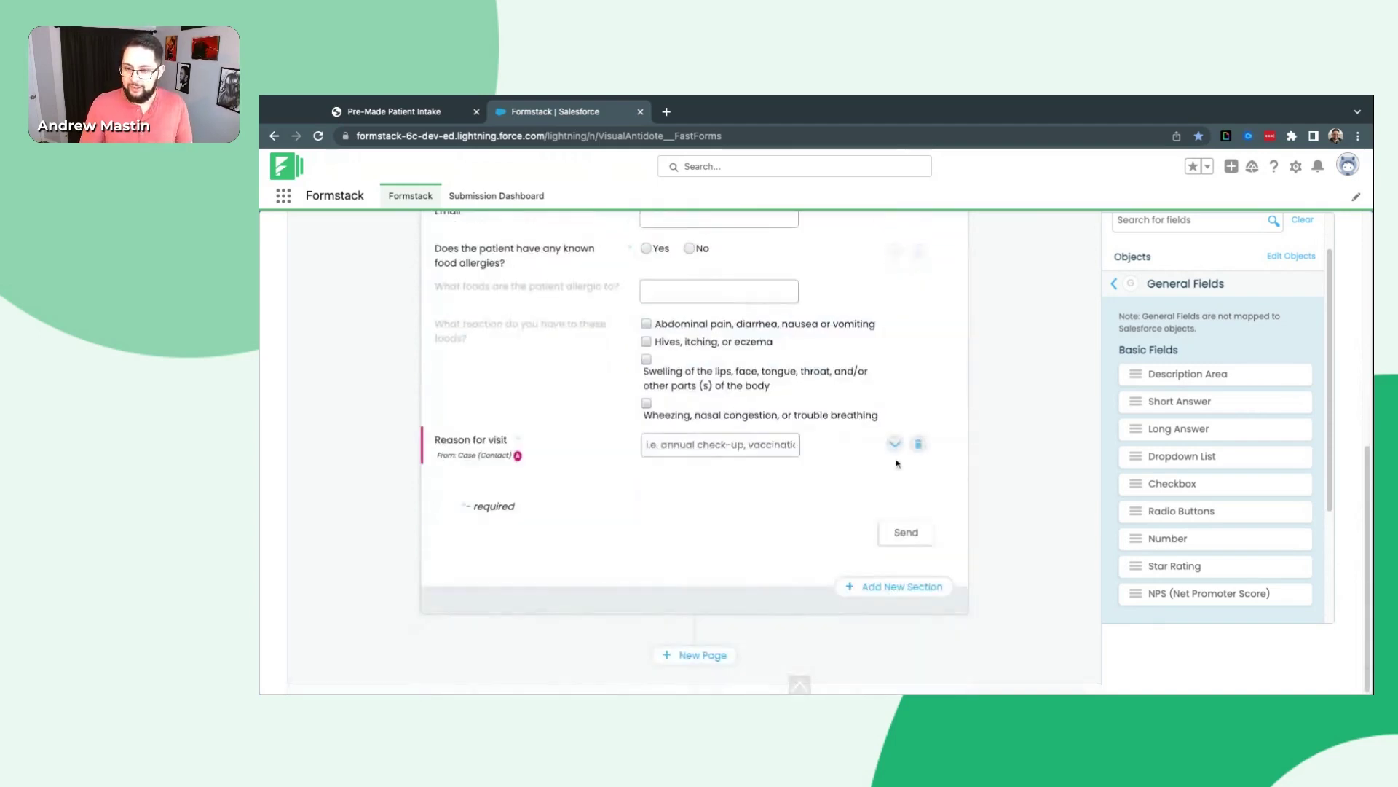
- Add a new section below the Reason for visit field and label it Emergency Contact
scroll(896, 463, "up", 3)
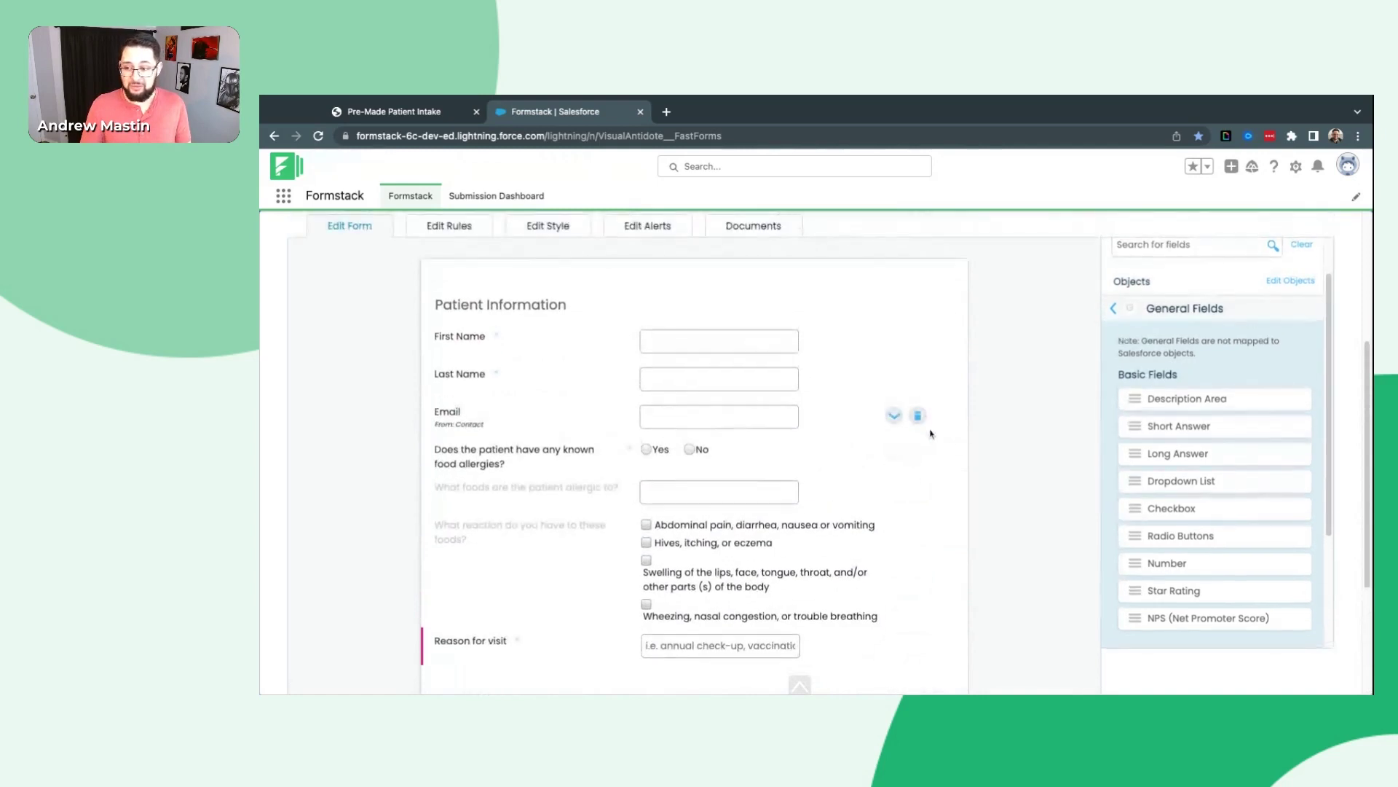
scroll(983, 373, "down", 1)
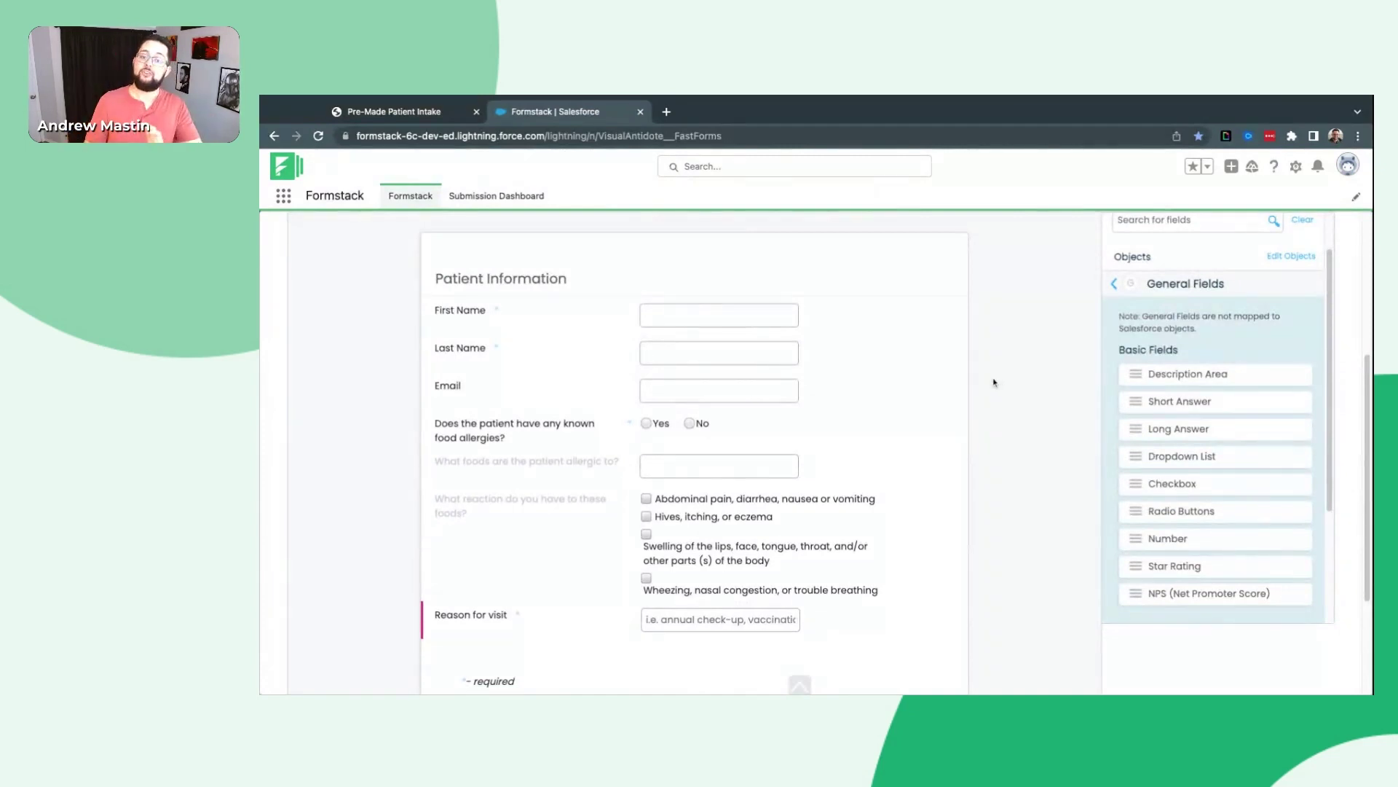
scroll(982, 398, "down", 3)
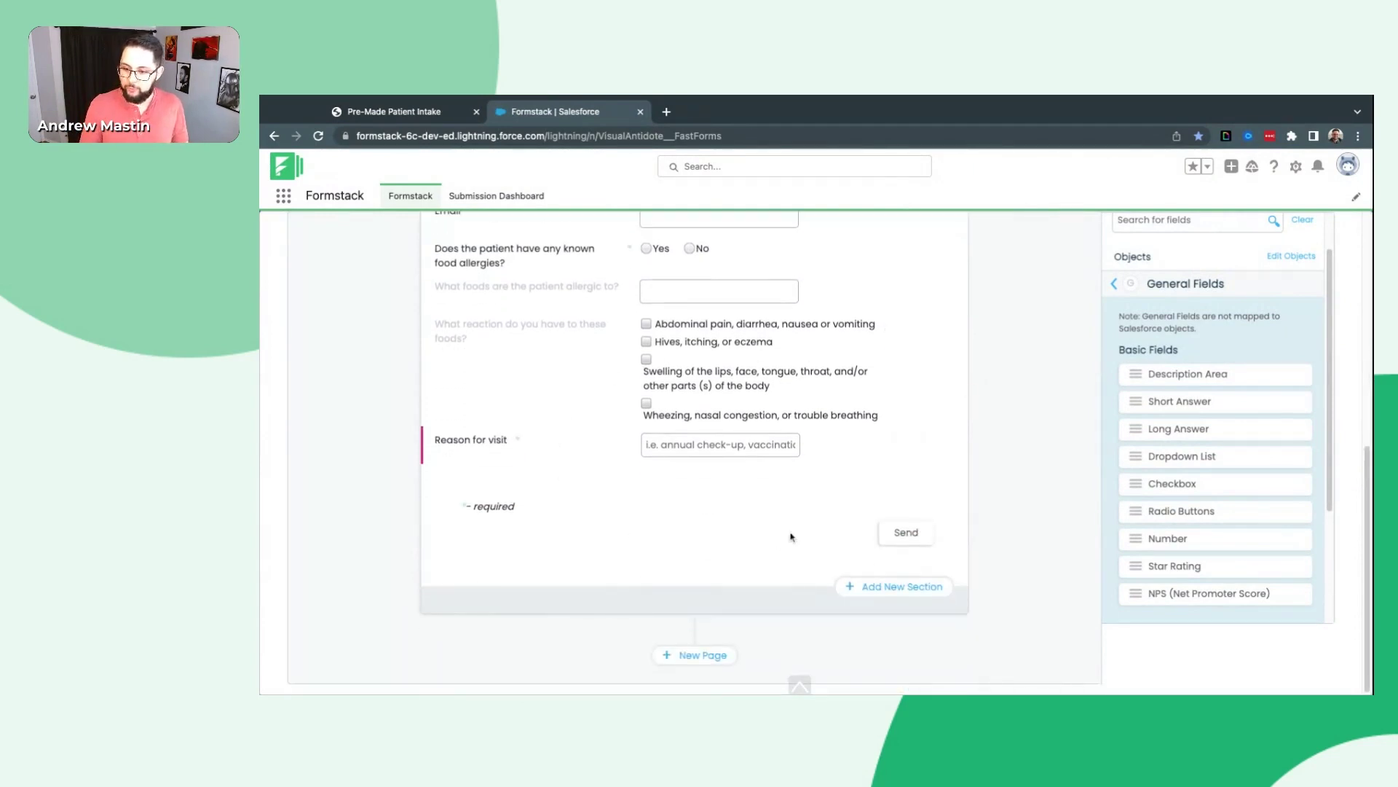
left_click(920, 589)
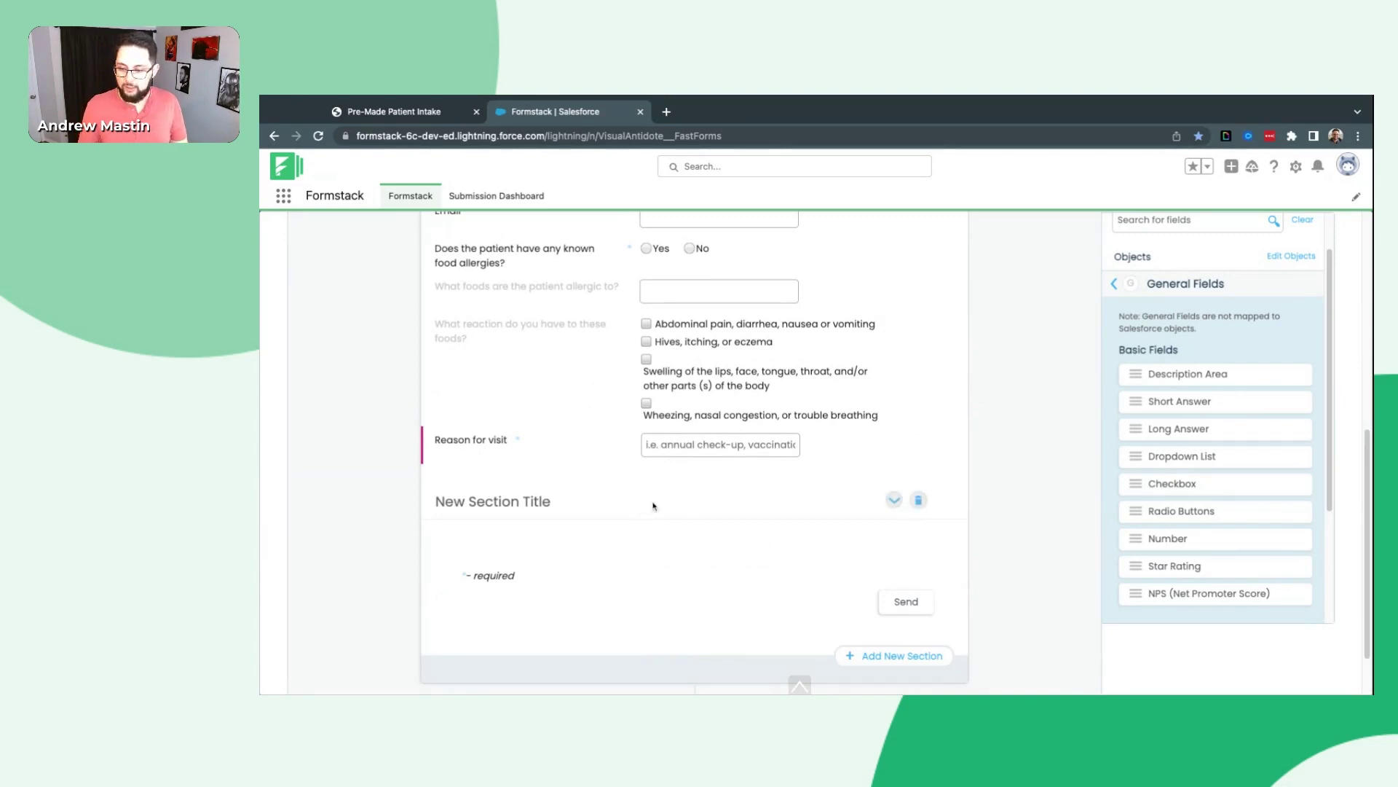
left_click(892, 502)
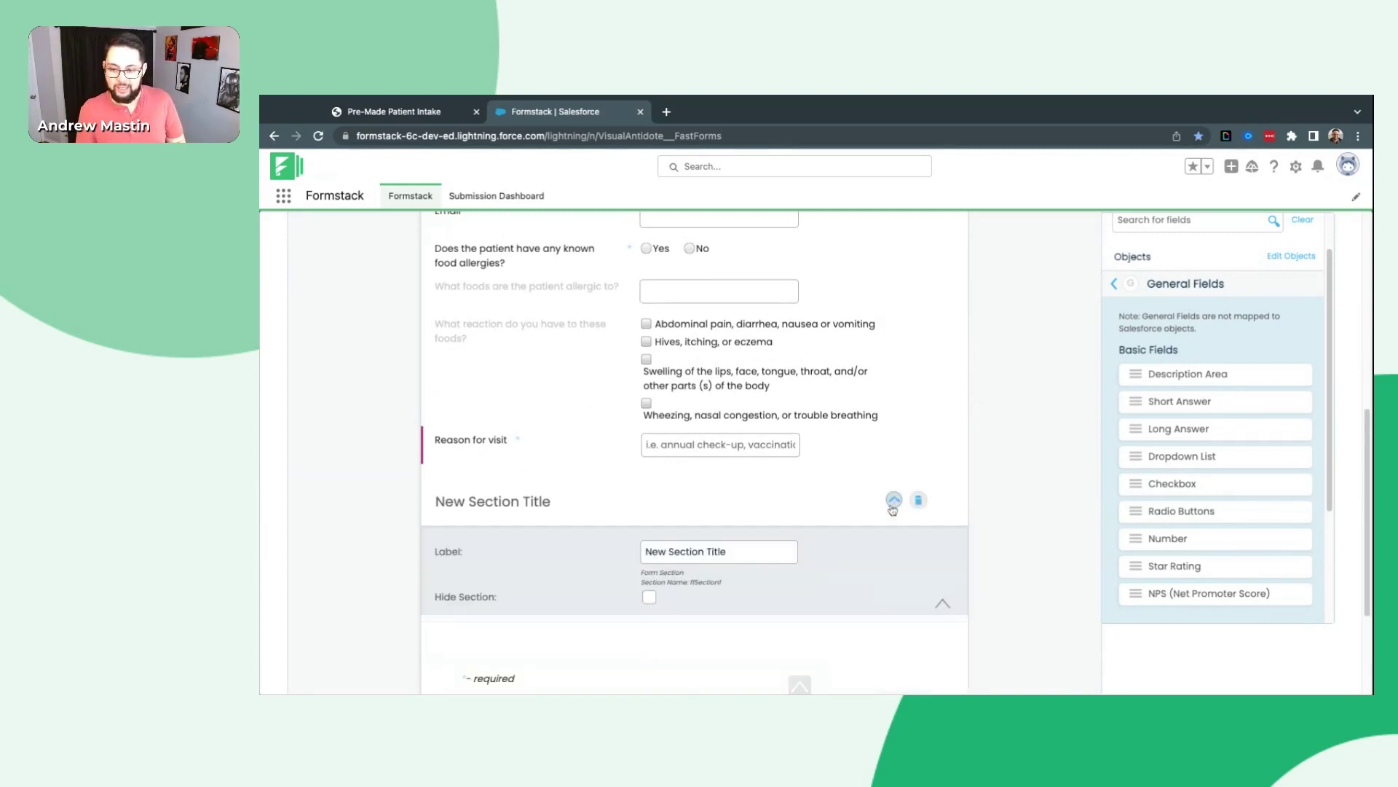
left_click_drag(740, 555, 603, 553)
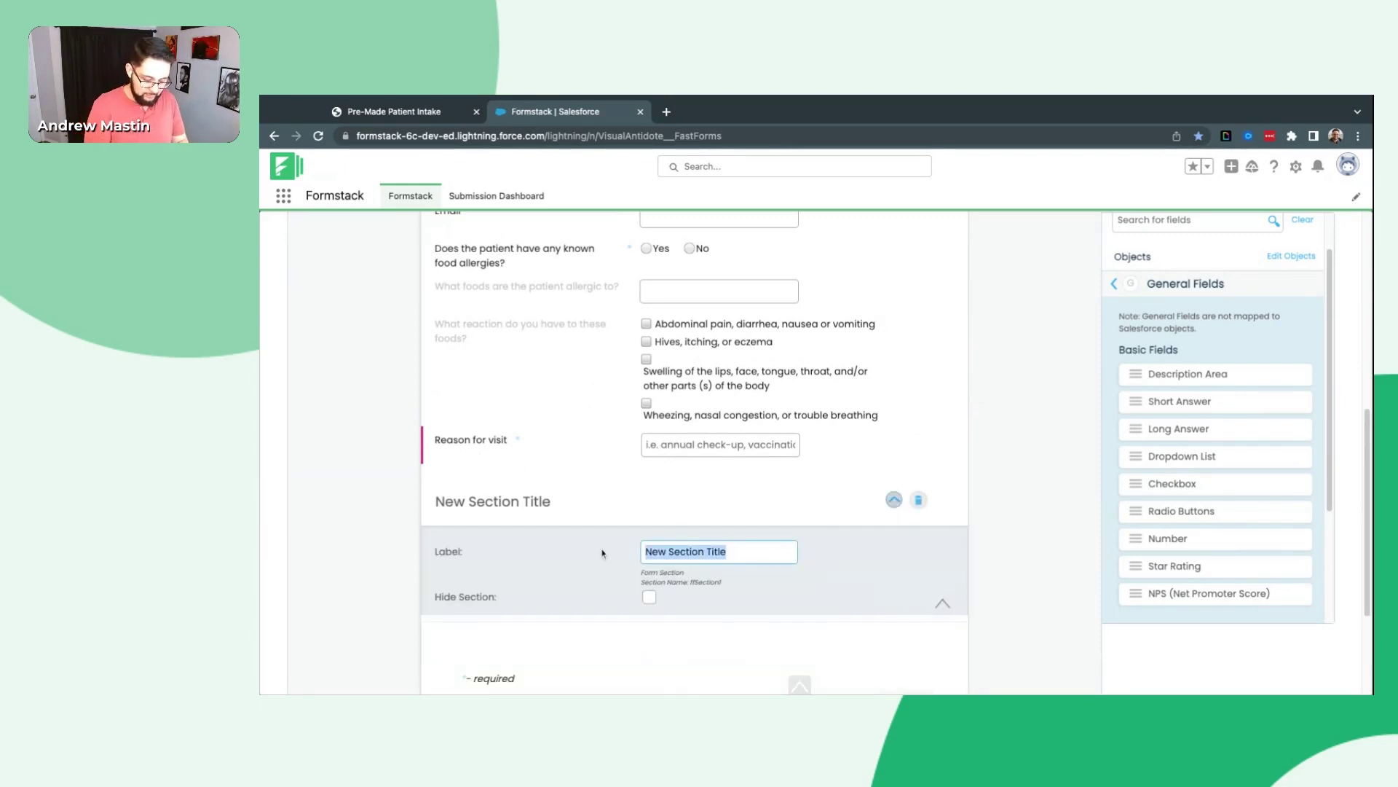
type("Emer")
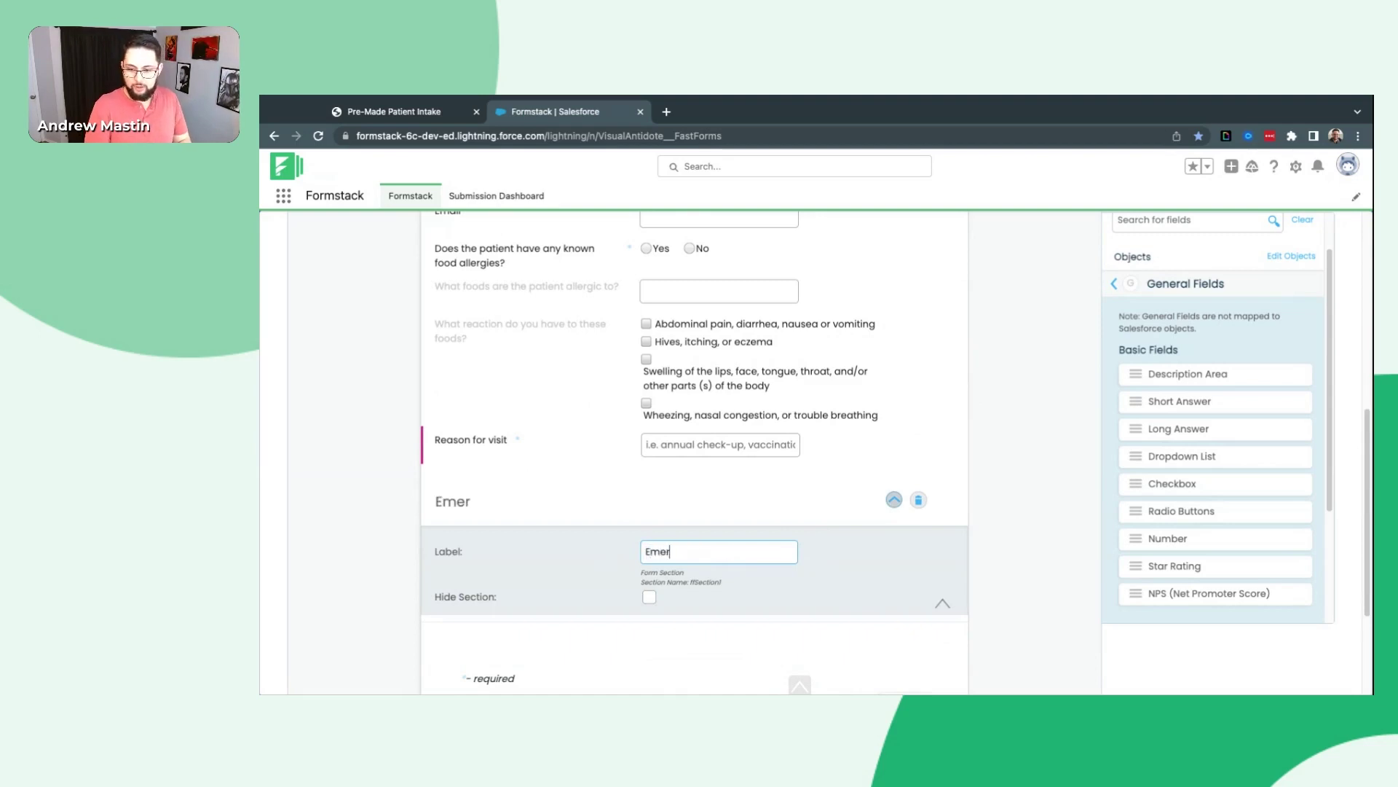
type("gency Contact")
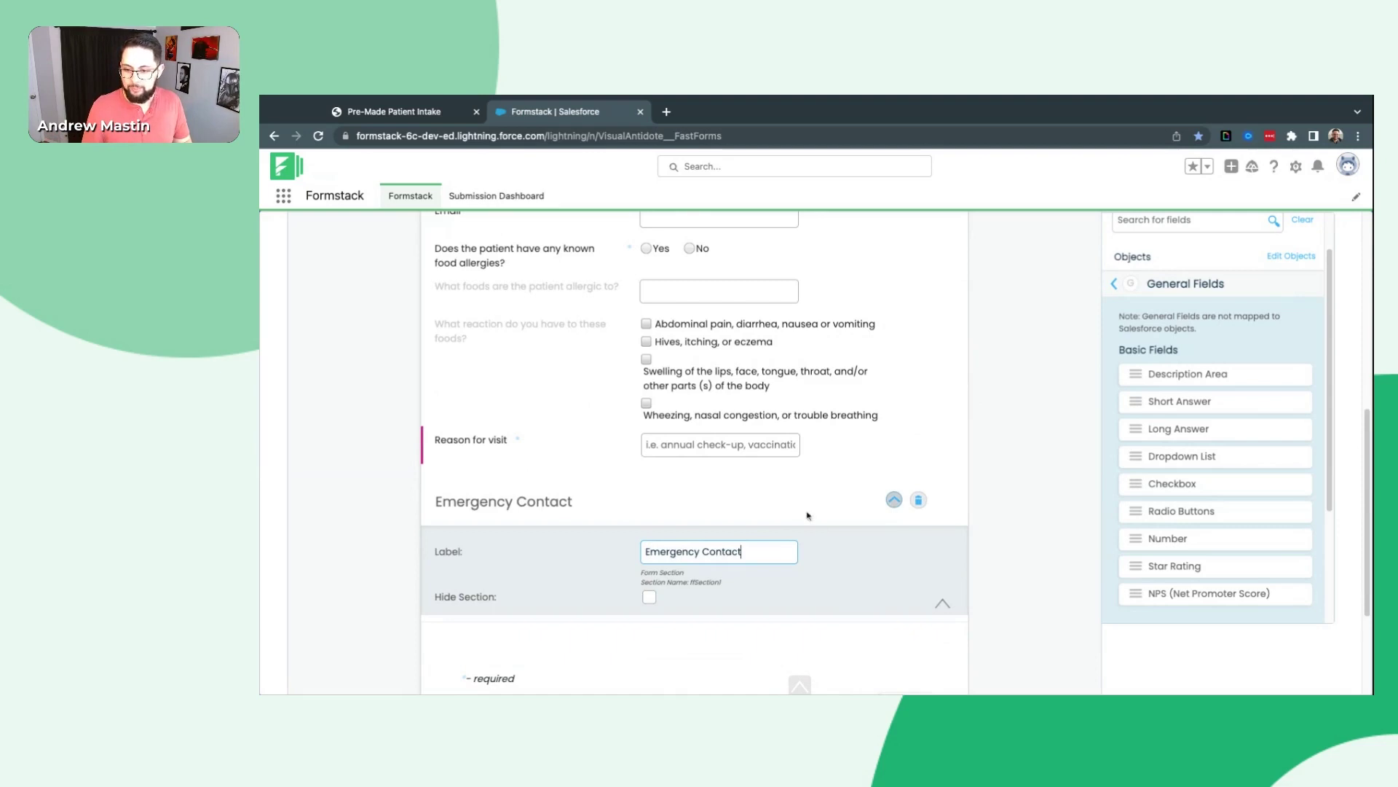
left_click(894, 500)
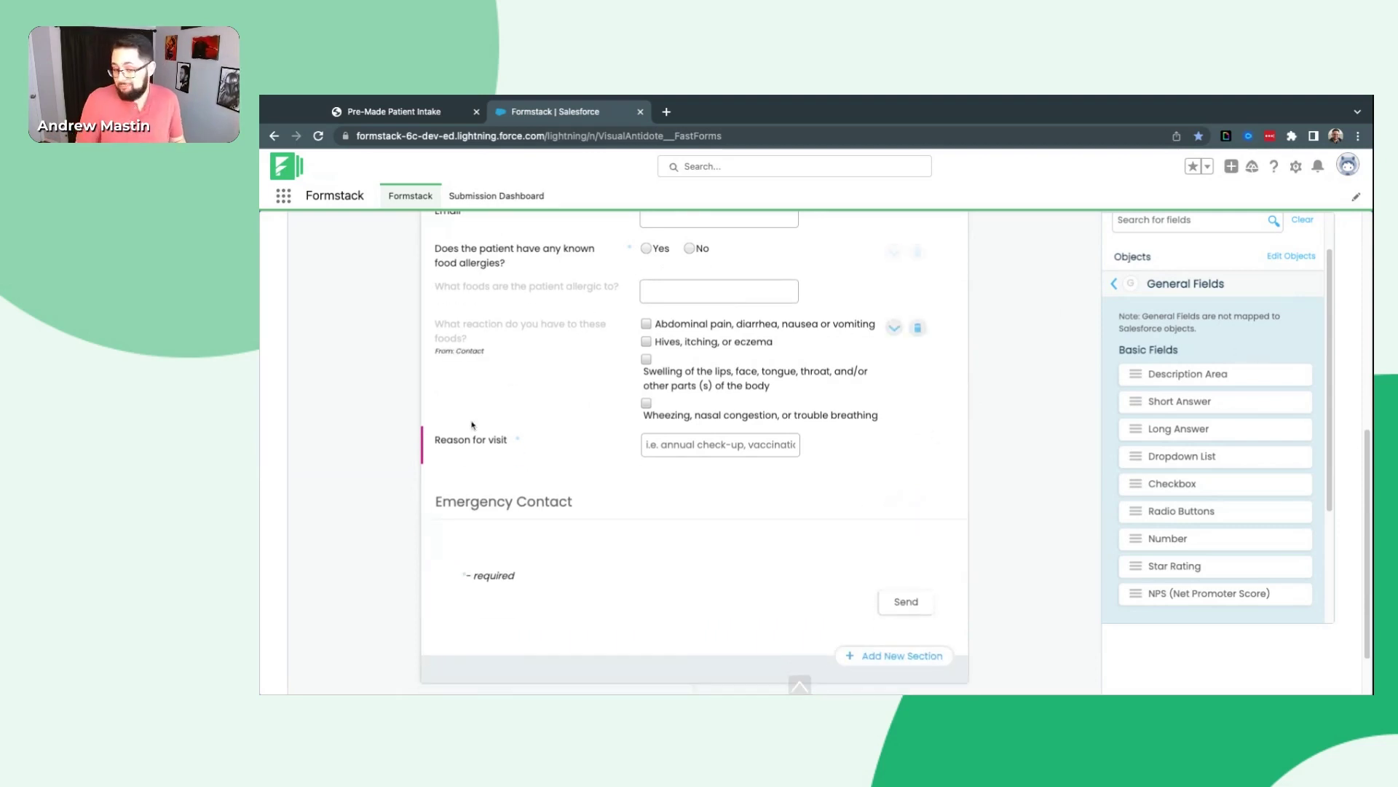
- Try moving the food reaction question into the Emergency Contact section, and return it to its place above Reason for visit
mouse_move(480, 445)
left_mouse_down()
mouse_move(455, 557)
mouse_move(483, 442)
left_mouse_up()
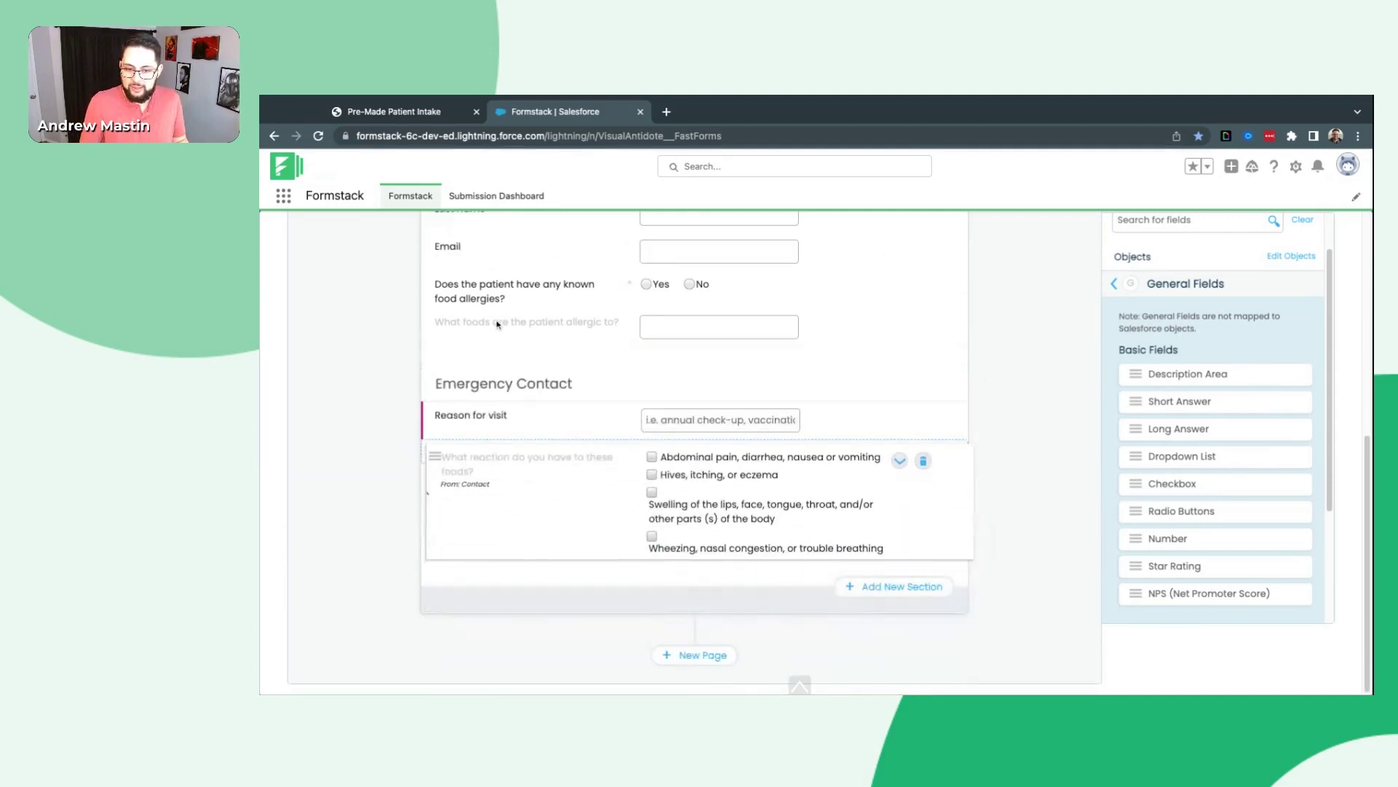
left_click_drag(519, 388, 522, 422)
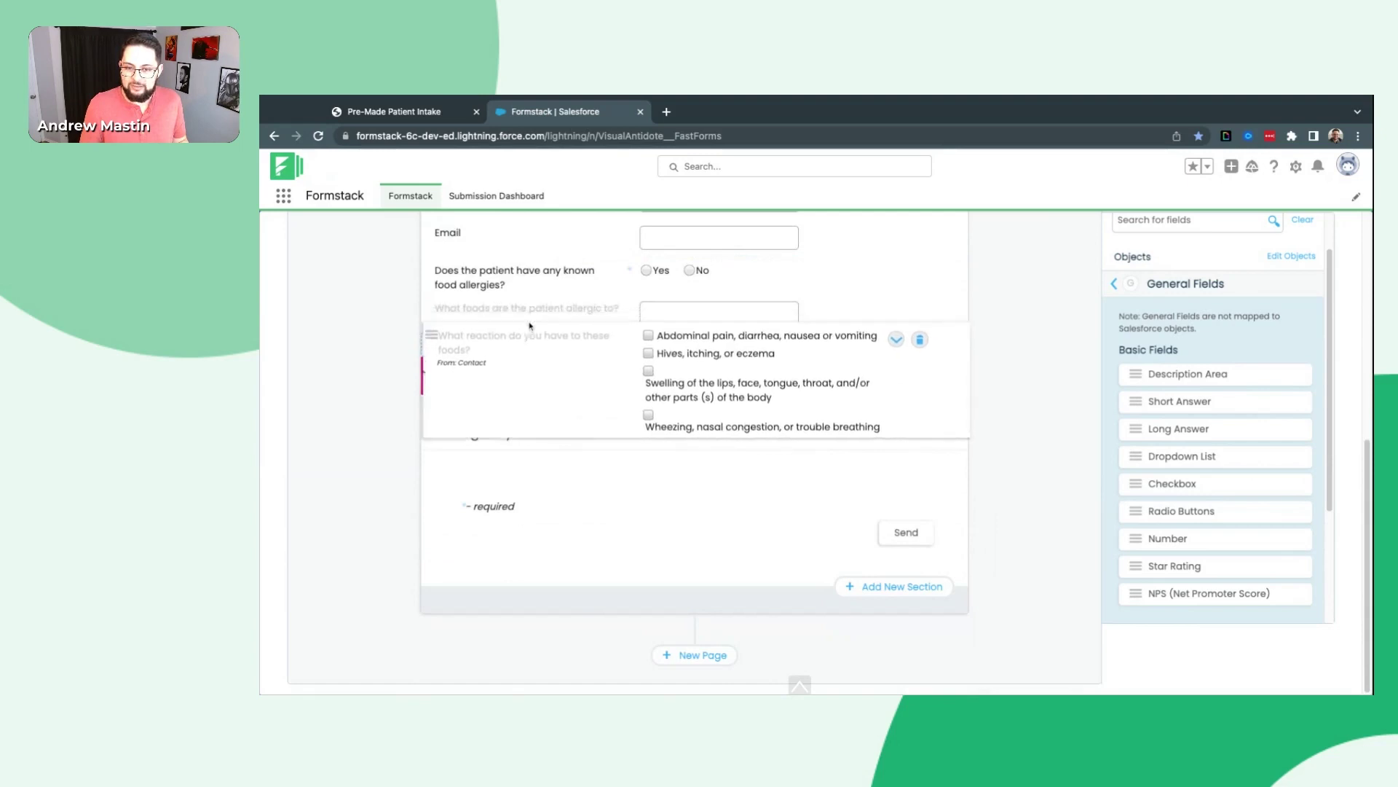
scroll(707, 557, "down", 2)
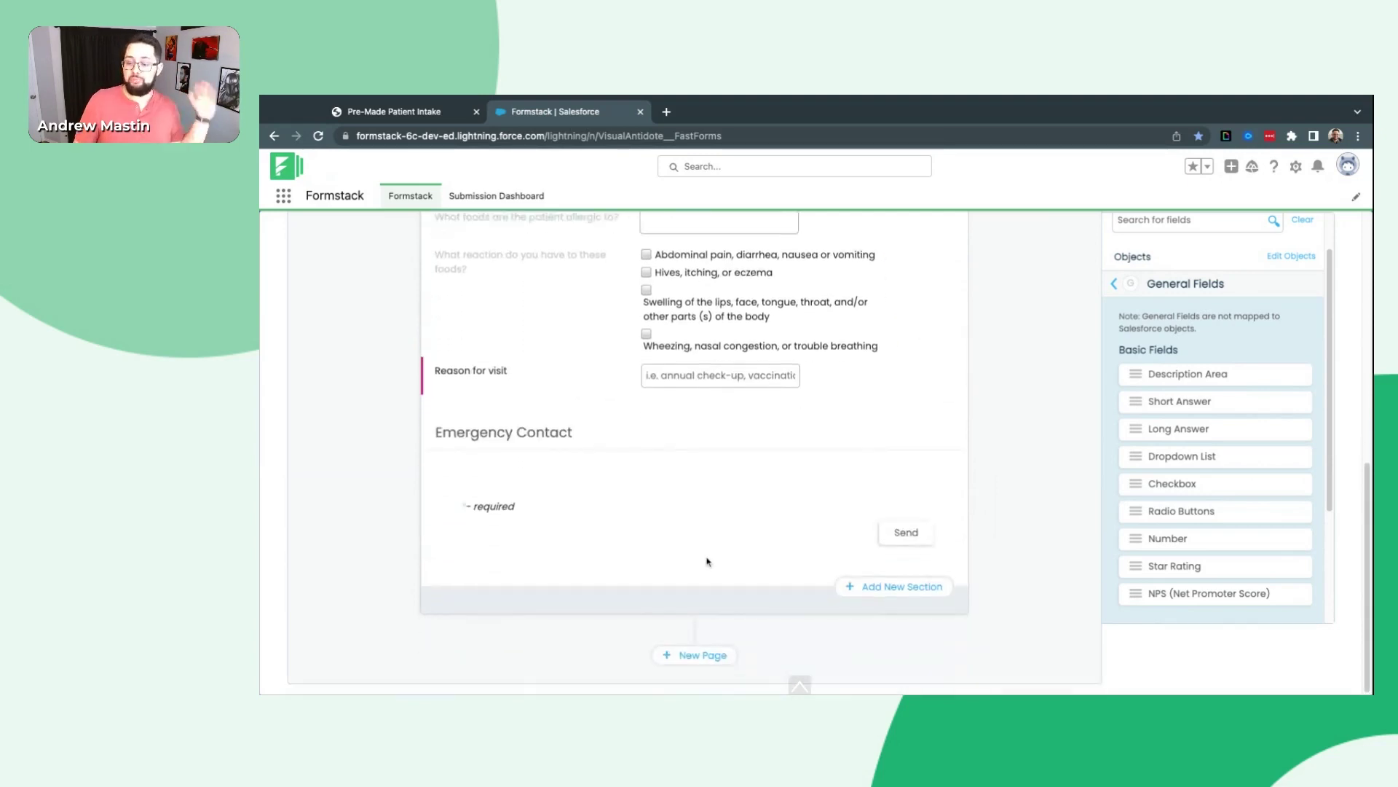
- Add a second page to the form after the Emergency Contact section
left_click(710, 657)
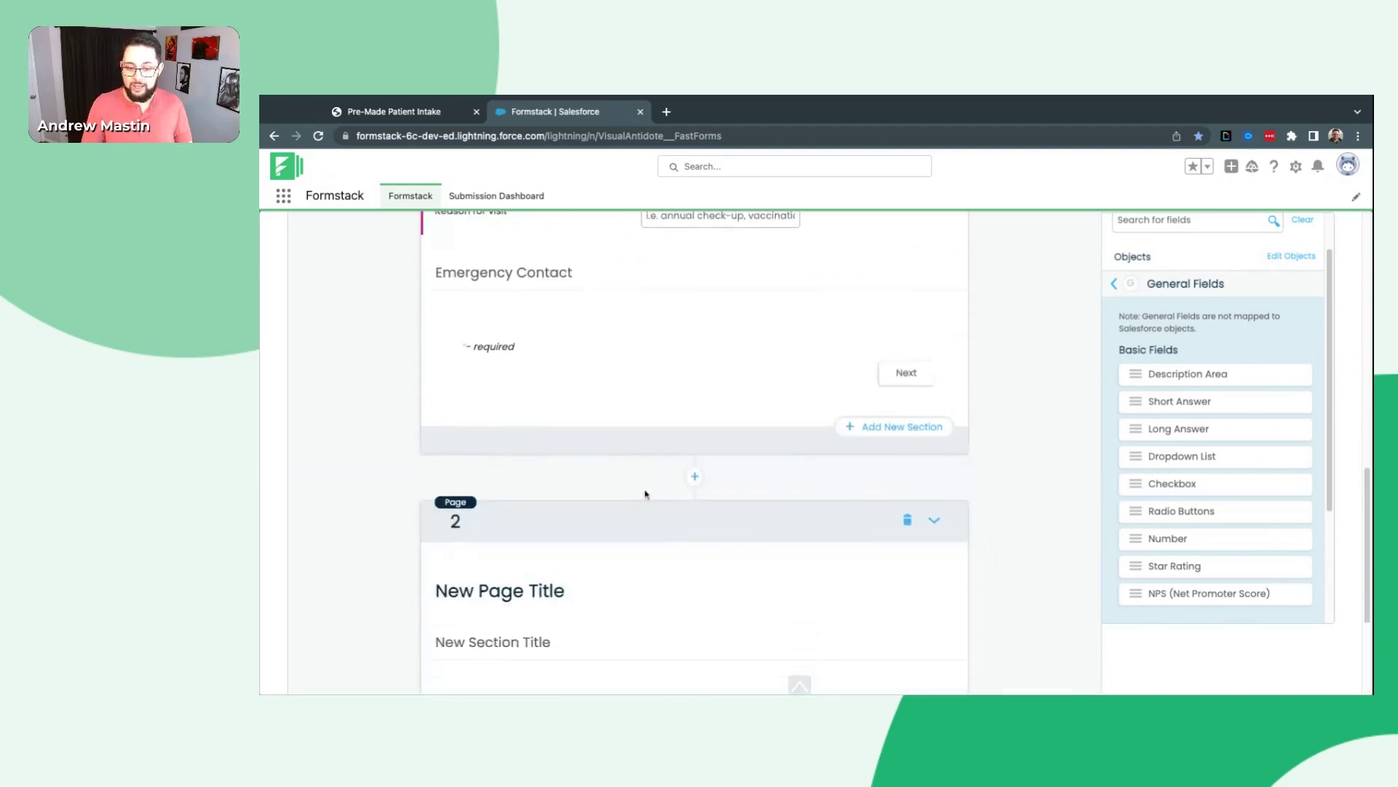
scroll(647, 497, "down", 2)
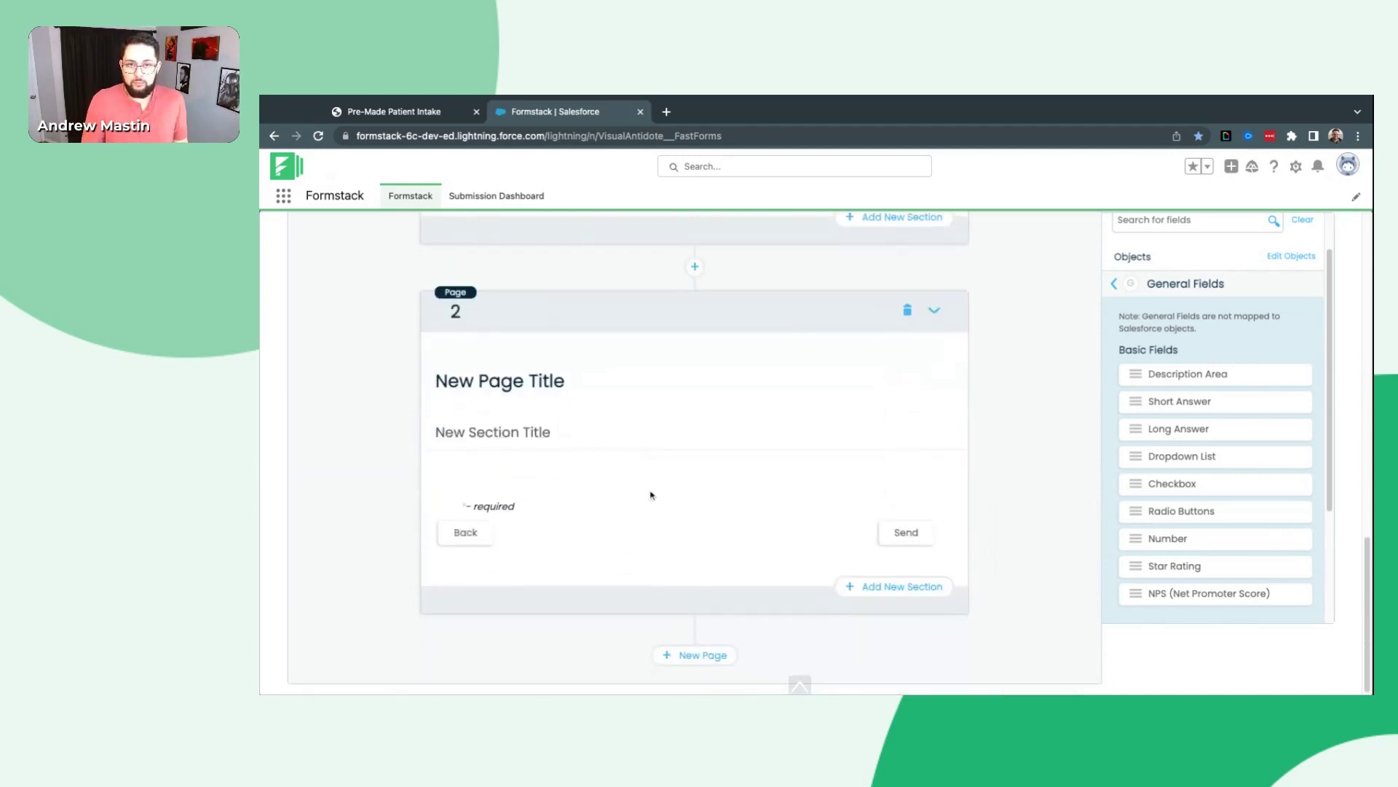
mouse_move(559, 386)
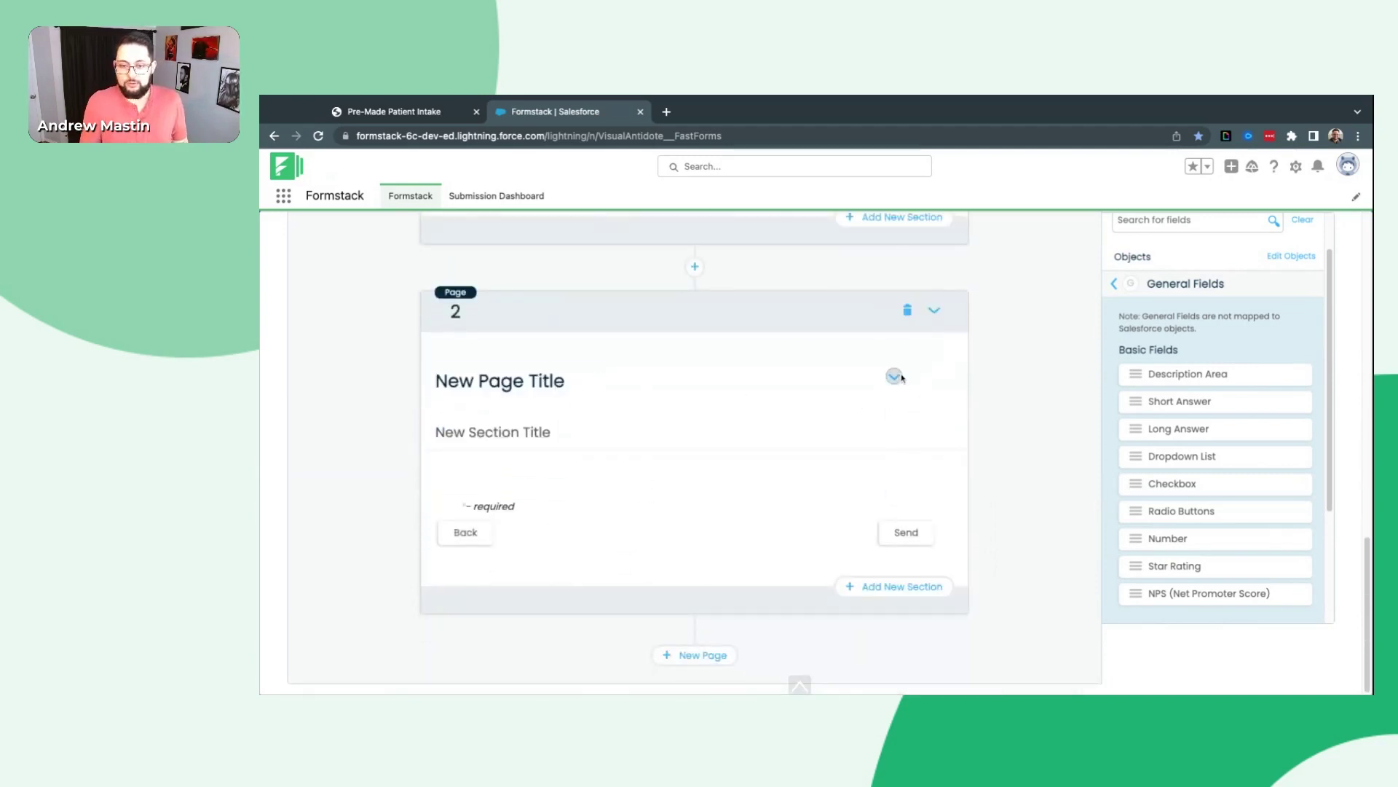
left_click_drag(575, 372, 585, 485)
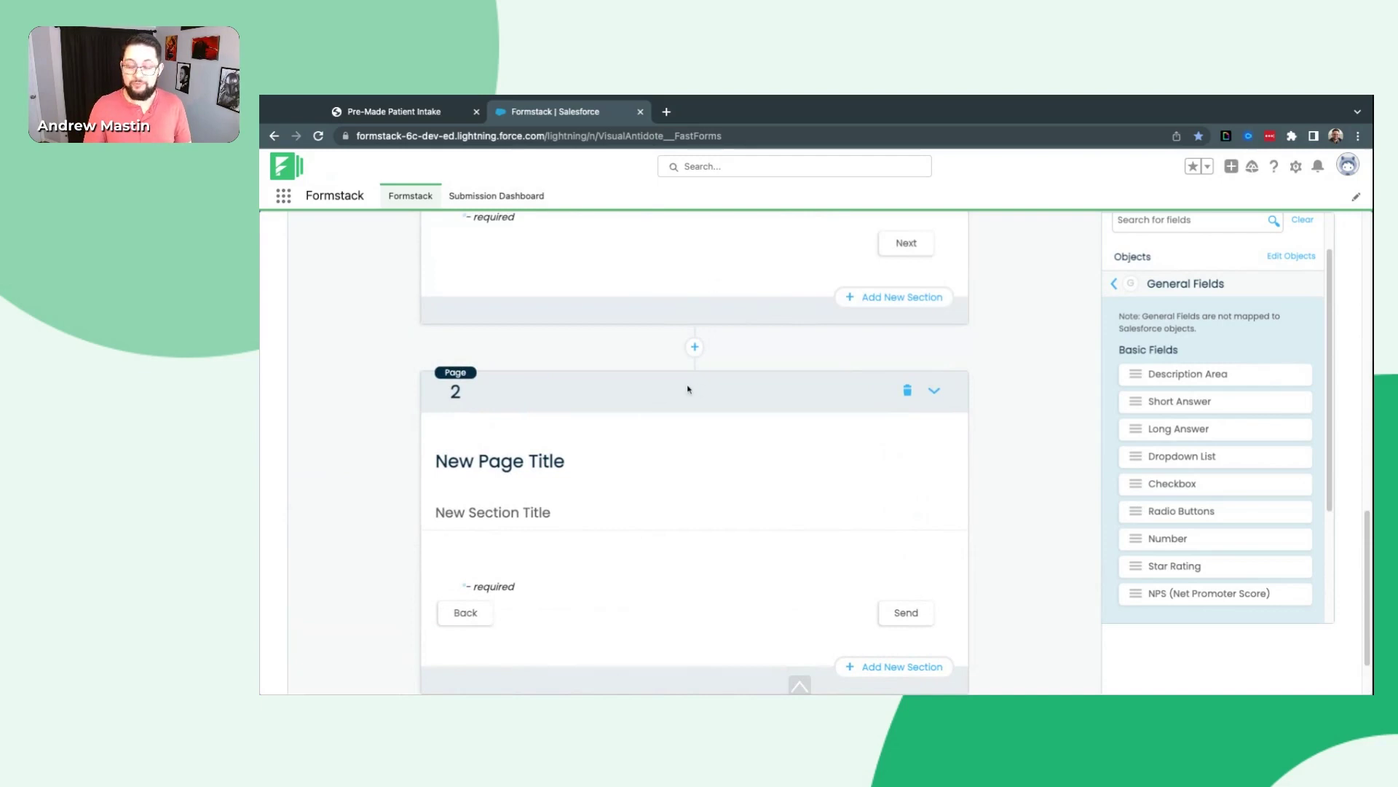
- Delete page 2 and the empty Emergency Contact section from the form
left_click(907, 392)
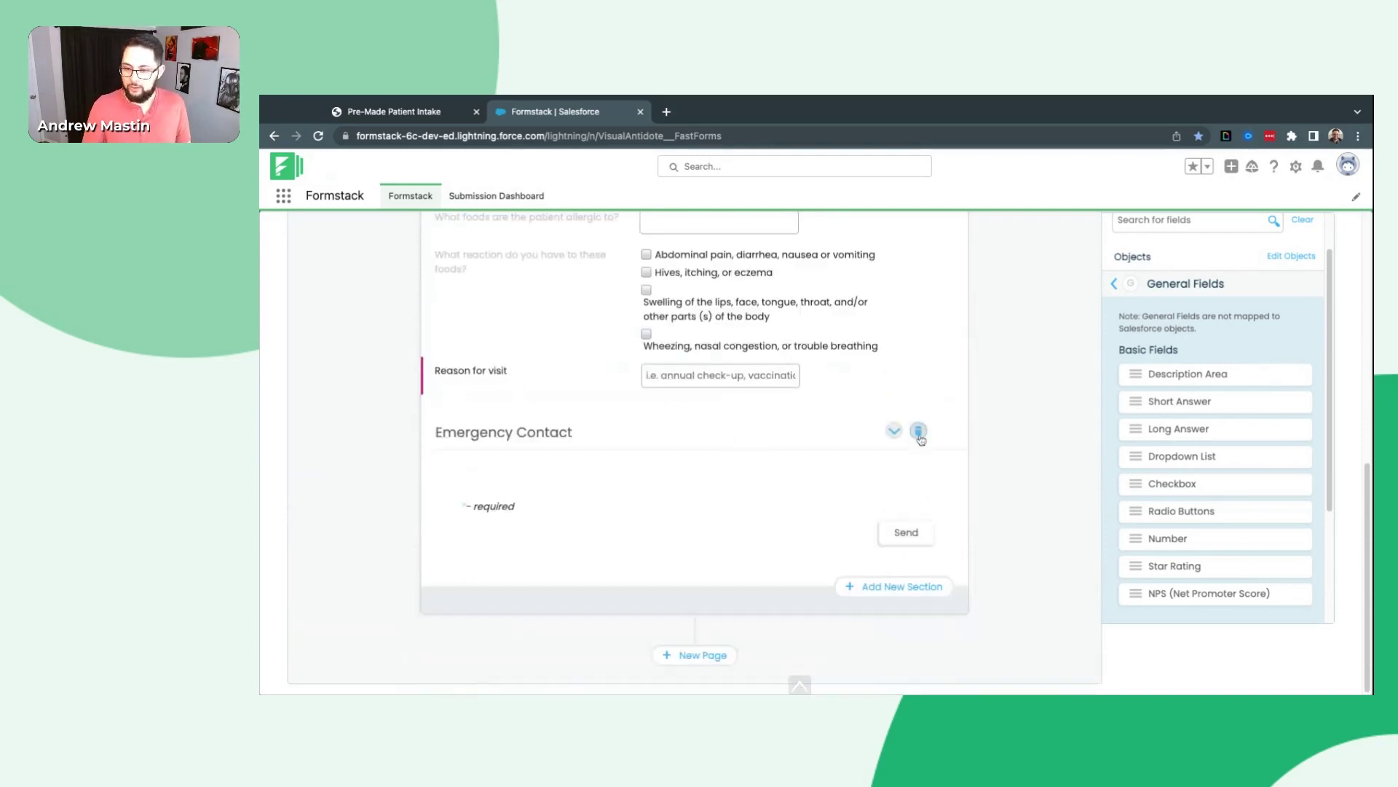
left_click(917, 435)
- Switch from editing the form to its rules and create a new rule
scroll(919, 430, "up", 3)
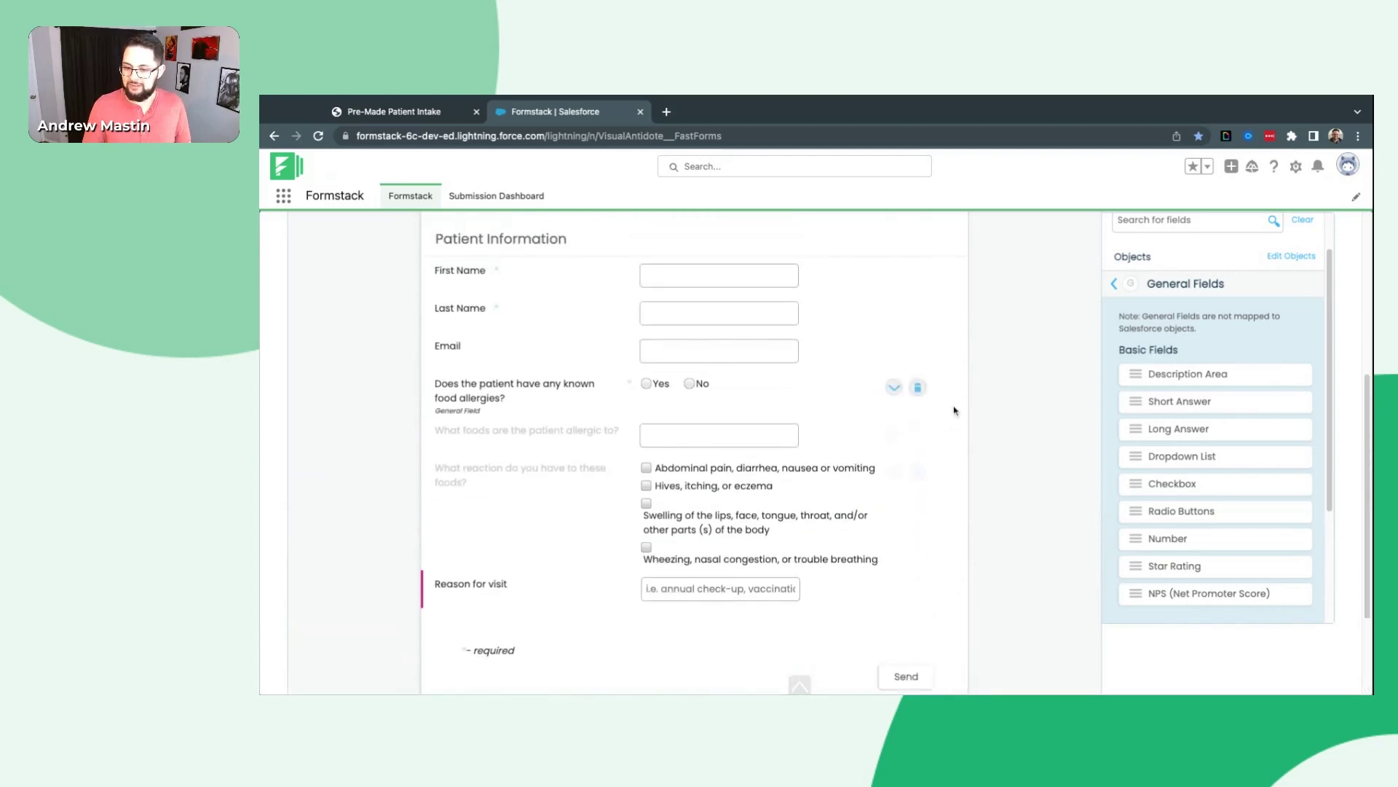
scroll(957, 407, "up", 1)
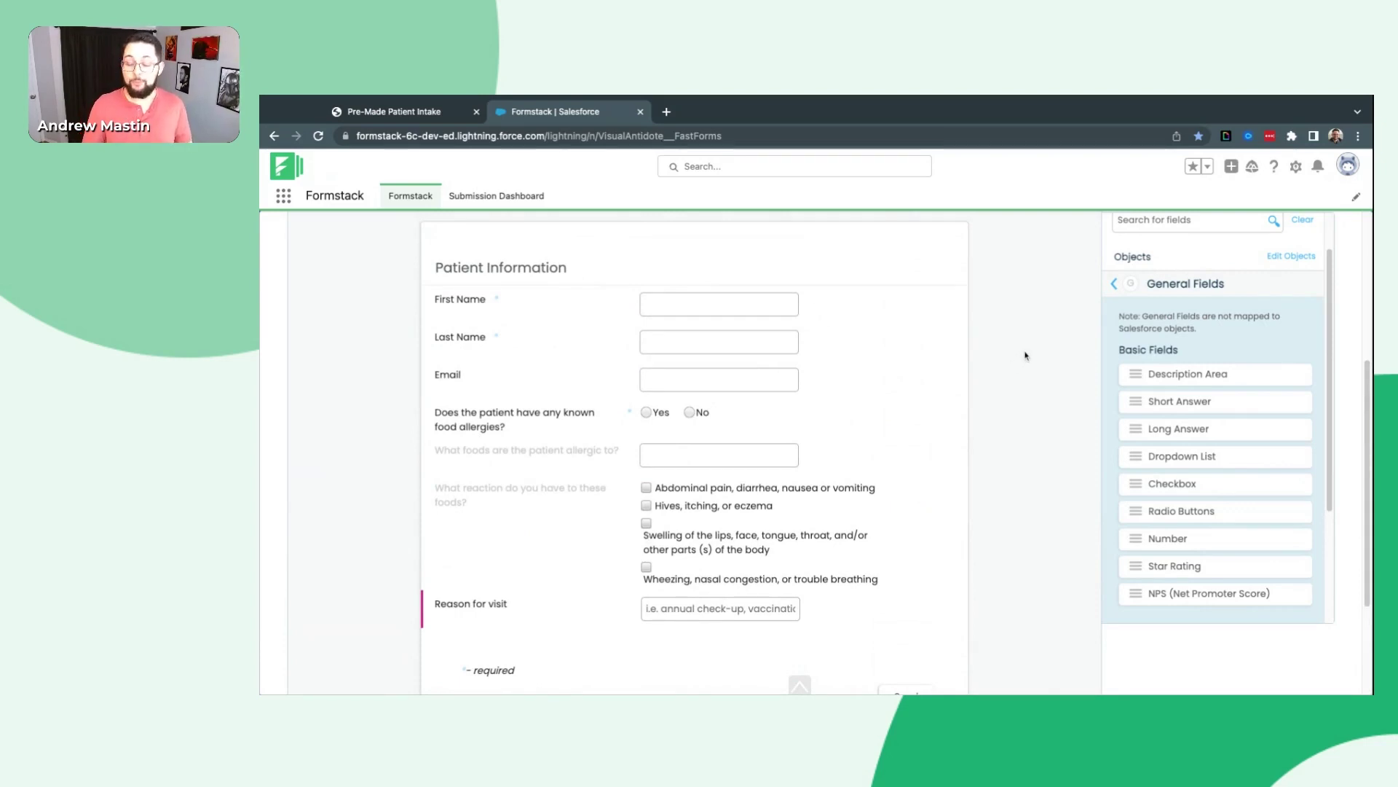
scroll(1031, 354, "up", 1)
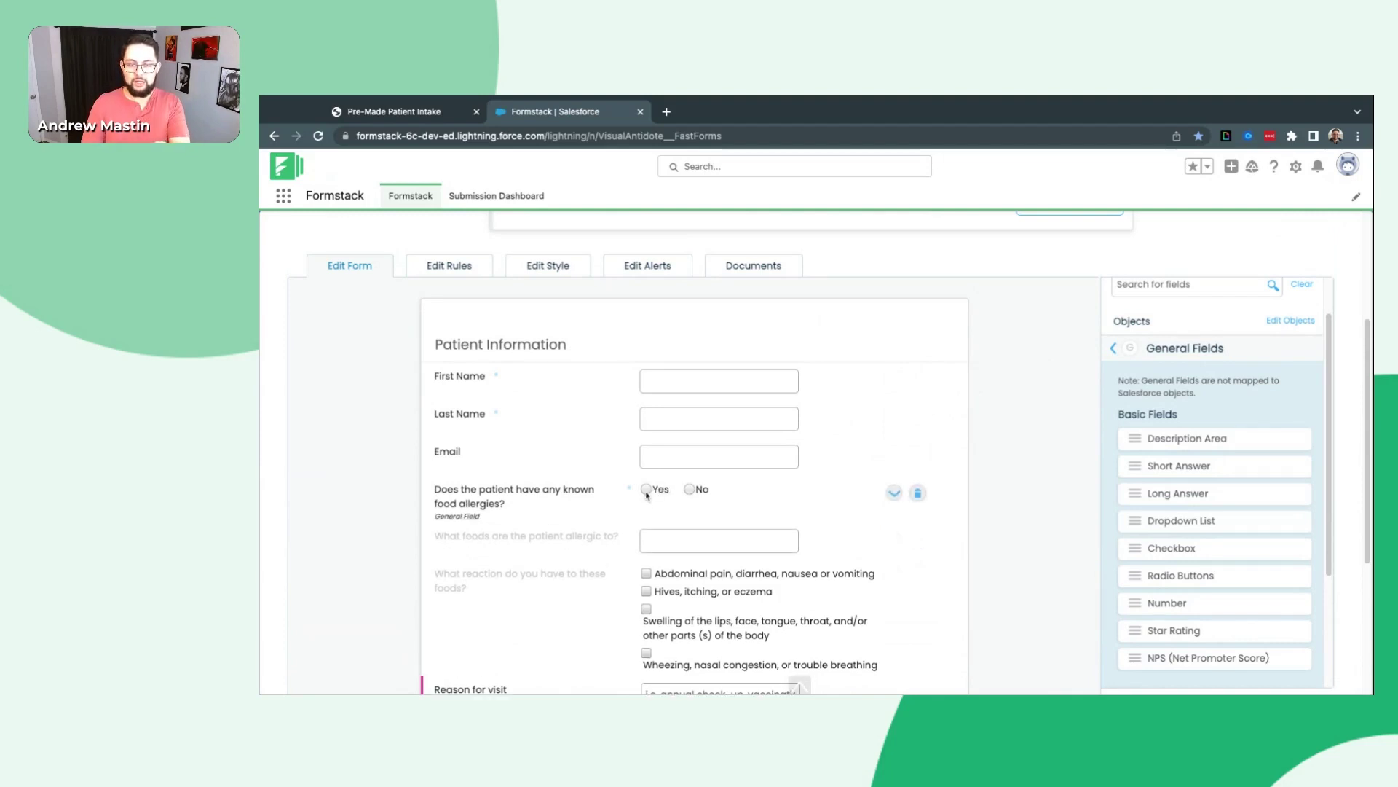
scroll(381, 367, "down", 1)
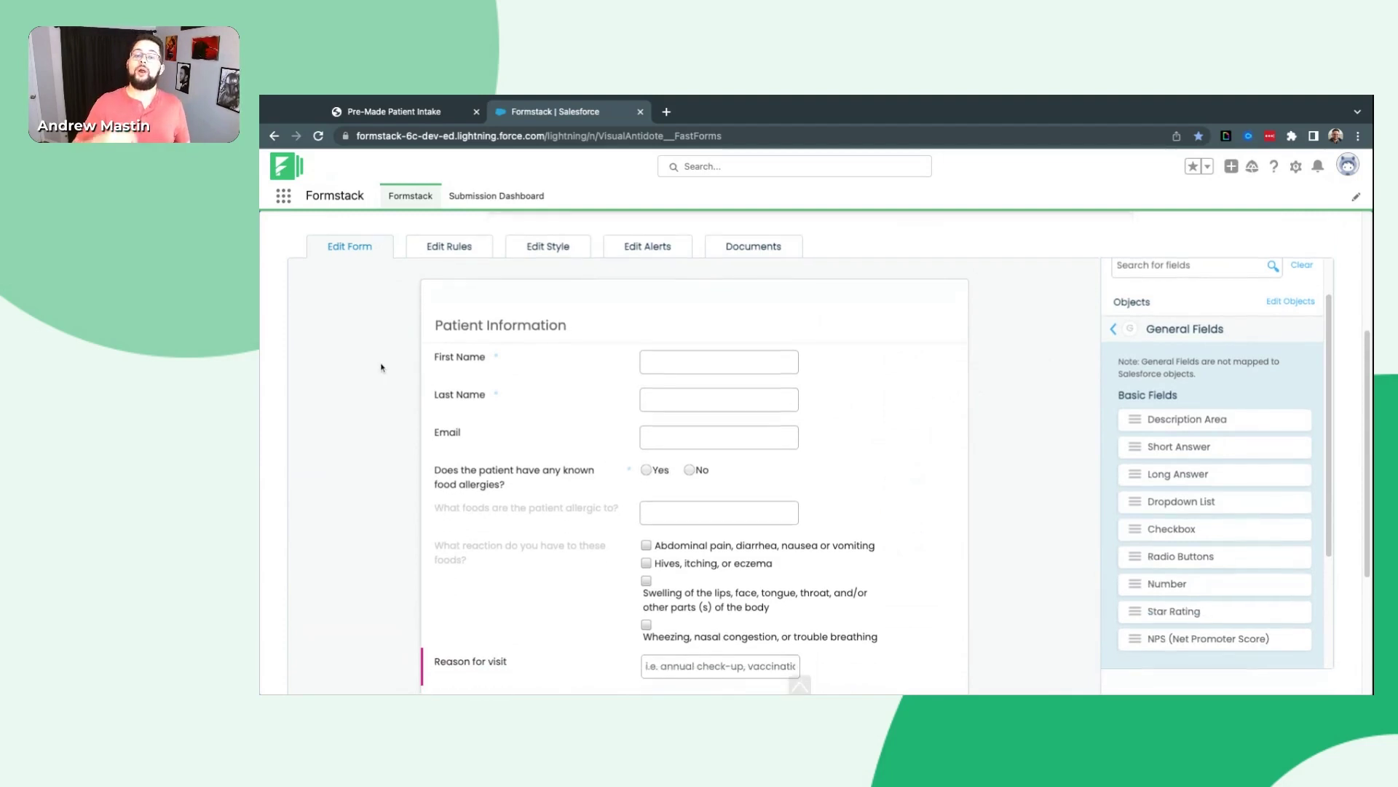
left_click(450, 248)
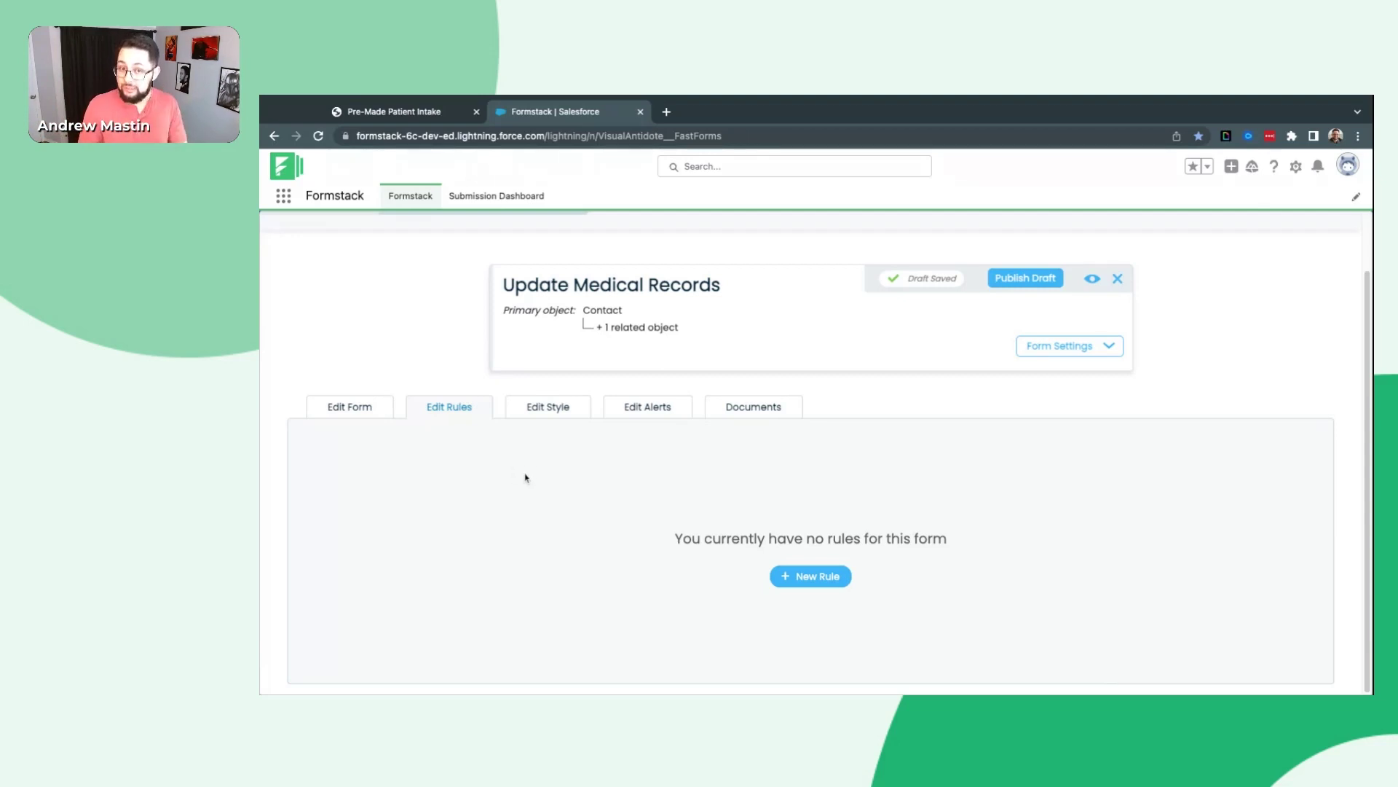
left_click(816, 579)
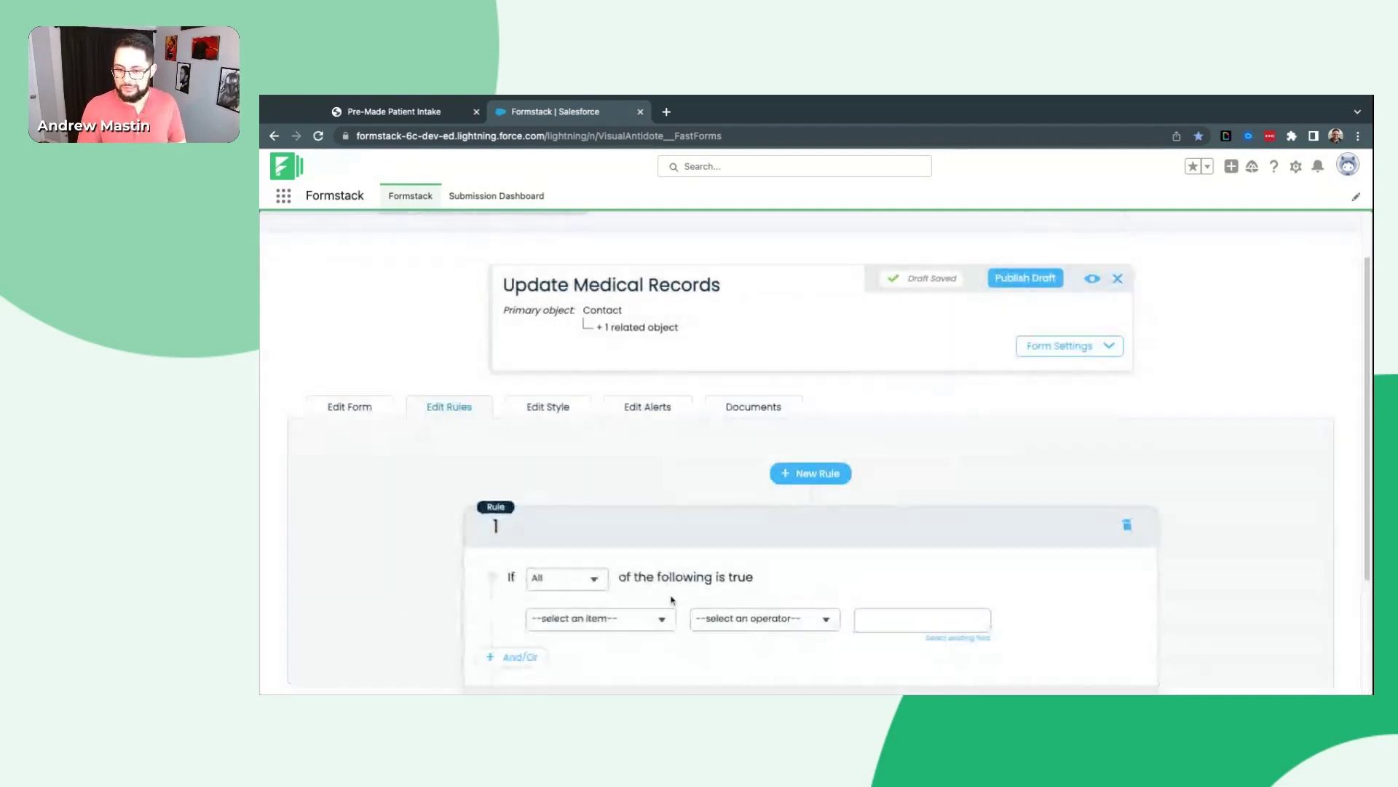
scroll(475, 454, "down", 2)
scroll(475, 454, "down", 2)
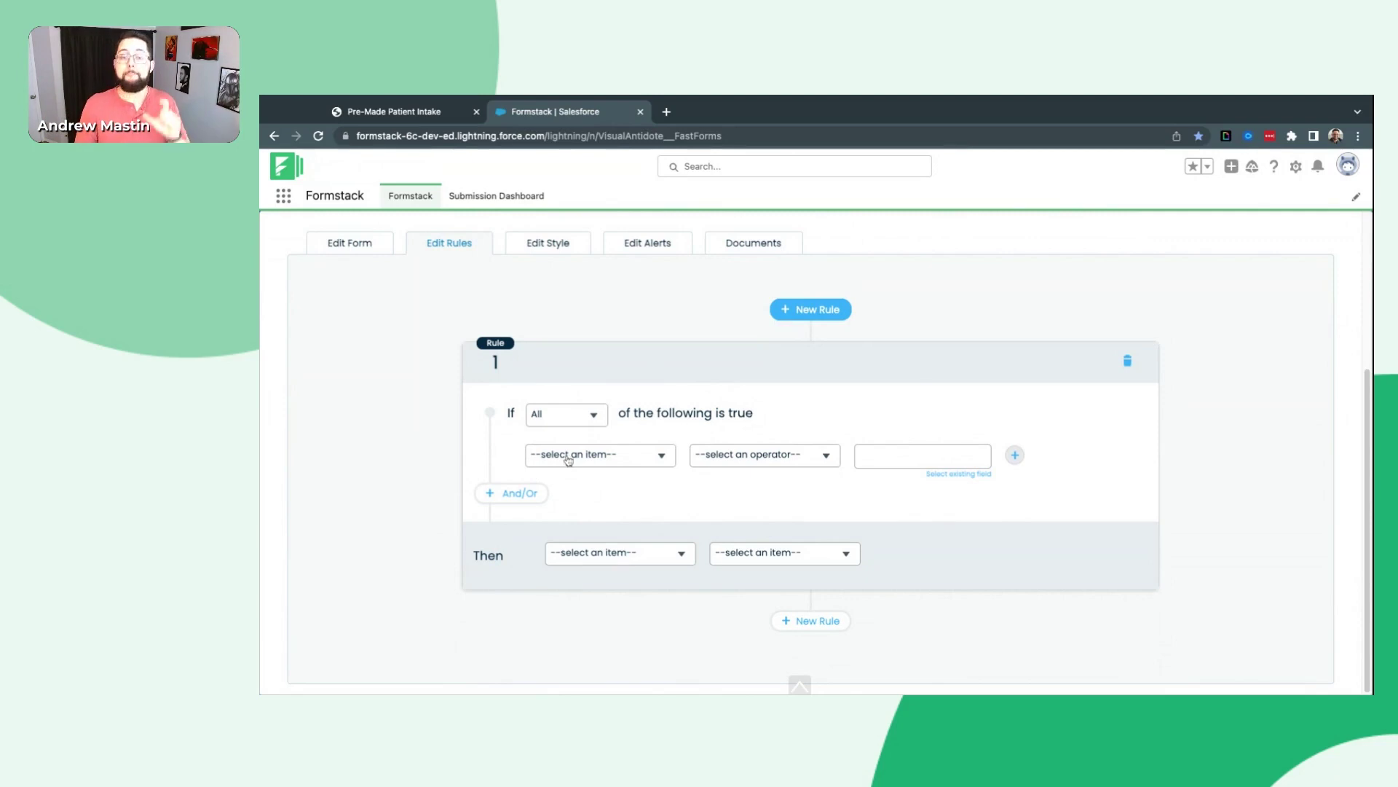
- Examine the Any and All options that decide how Rule 1's conditions are matched, and choose All
left_click(567, 422)
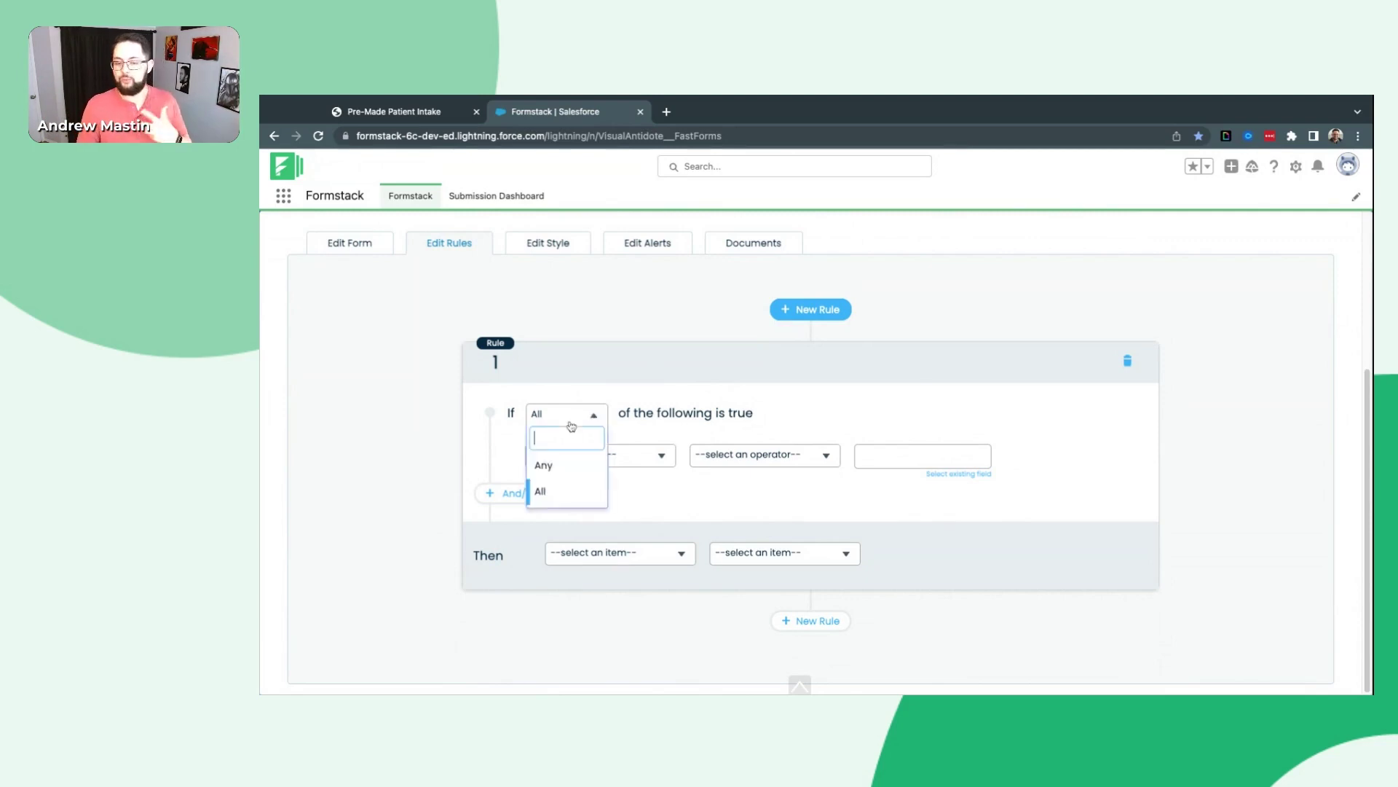
left_click(575, 391)
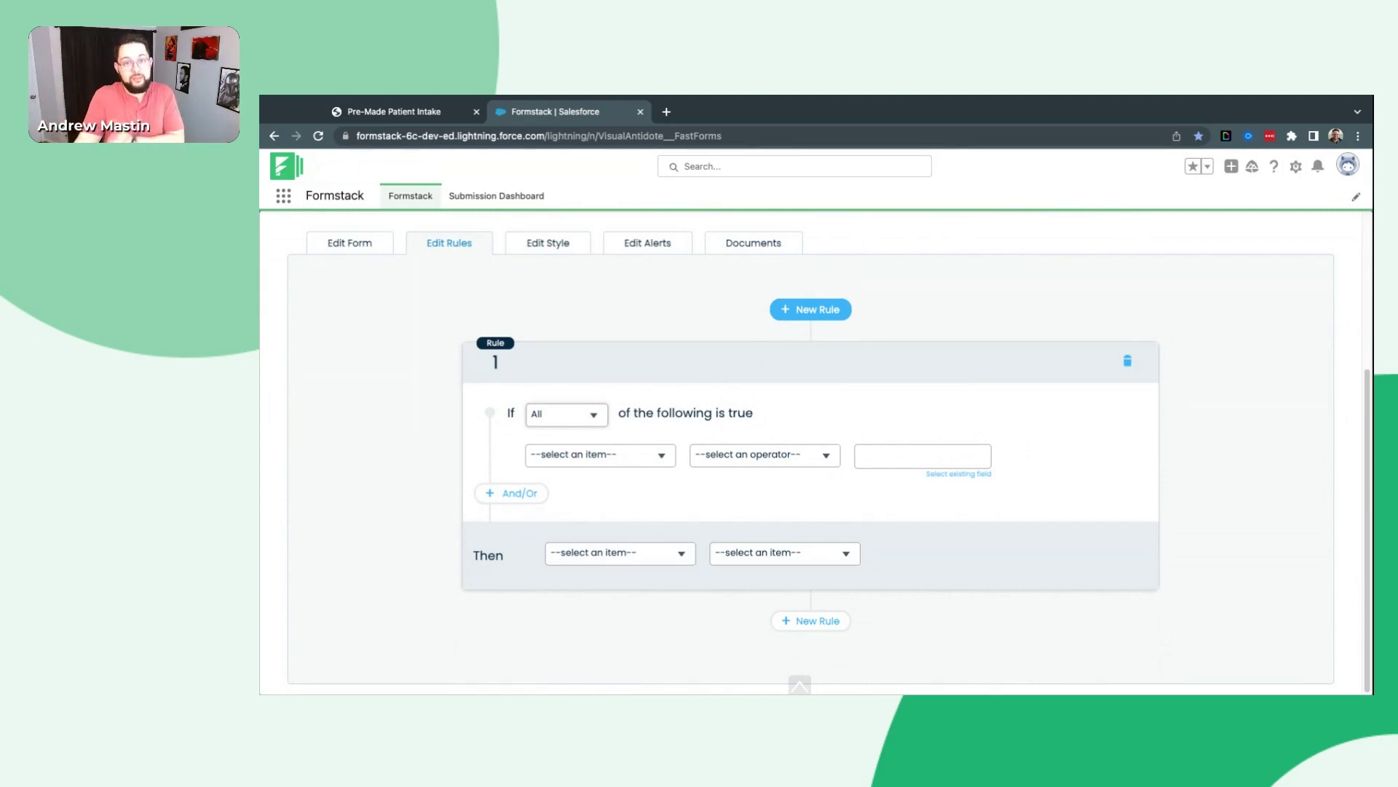
left_click(568, 414)
left_click(567, 494)
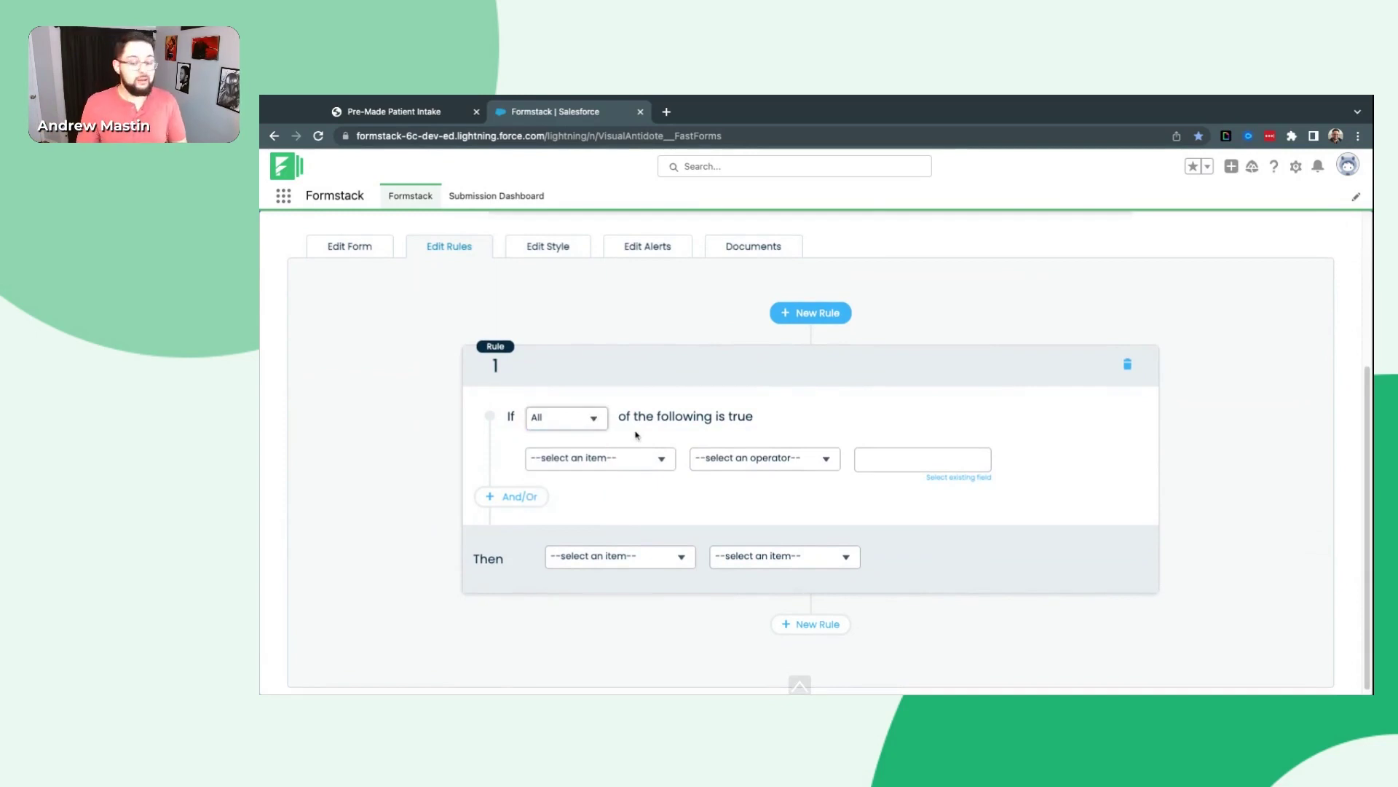
mouse_move(650, 442)
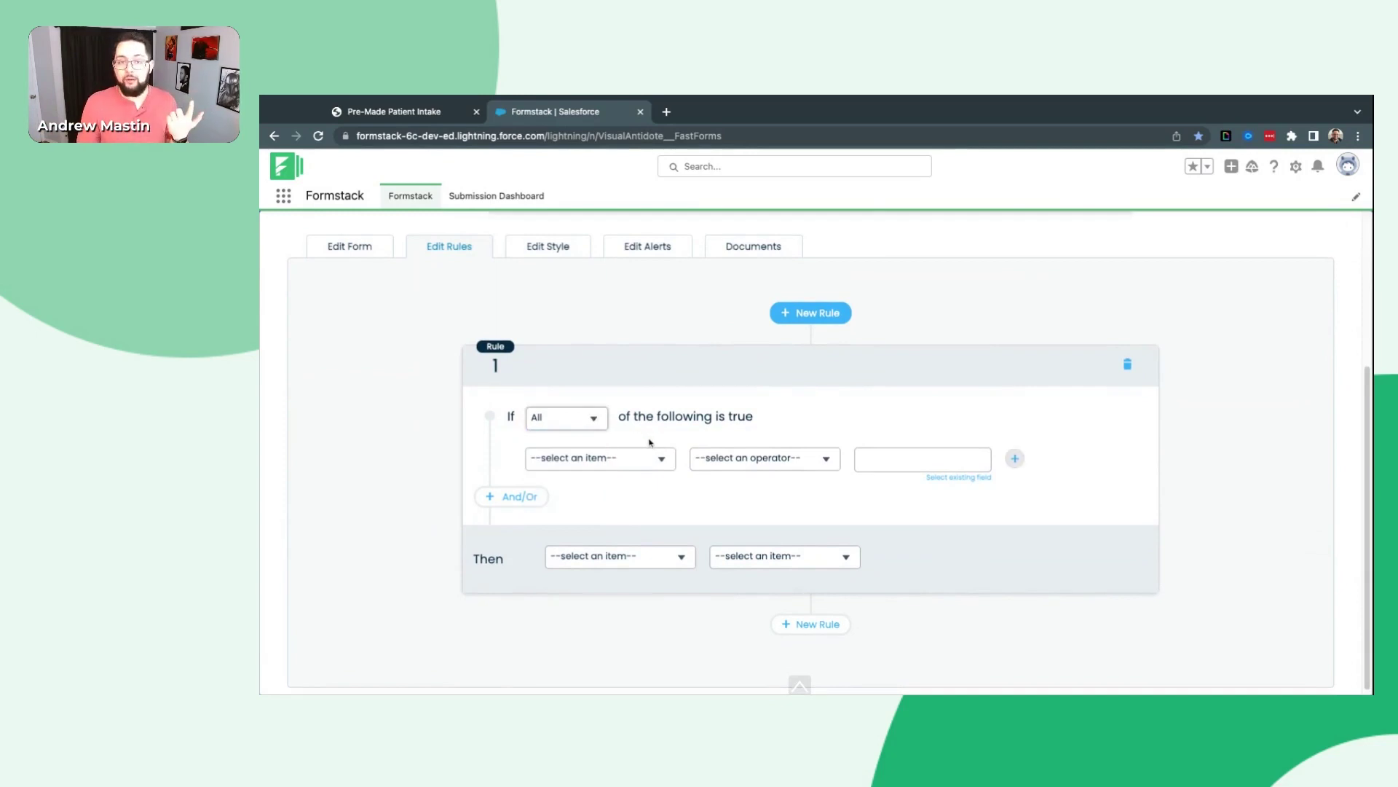
left_click(576, 414)
left_click(583, 405)
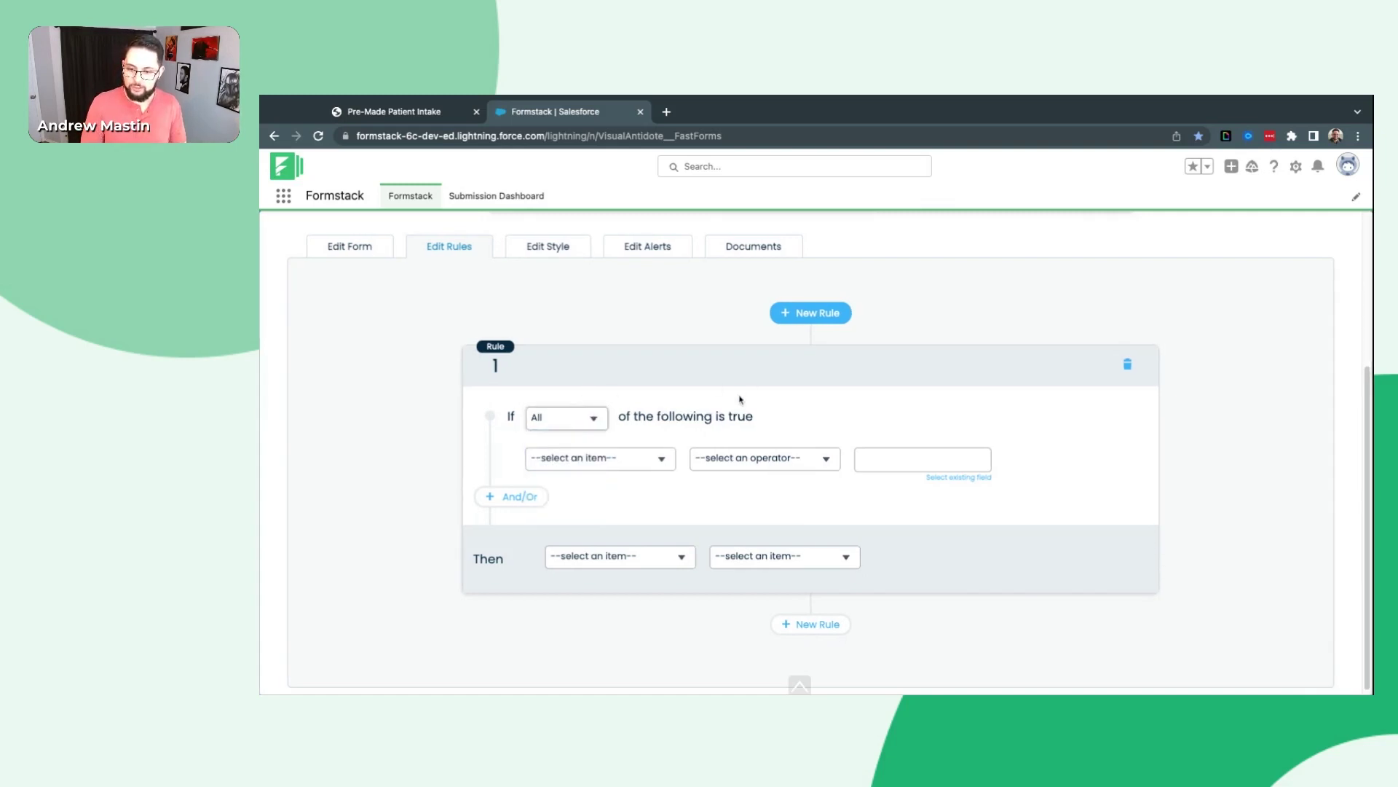
- Base Rule 1's condition on the general field about the patient's known food allergies, with the operator "is equal to"
mouse_move(639, 457)
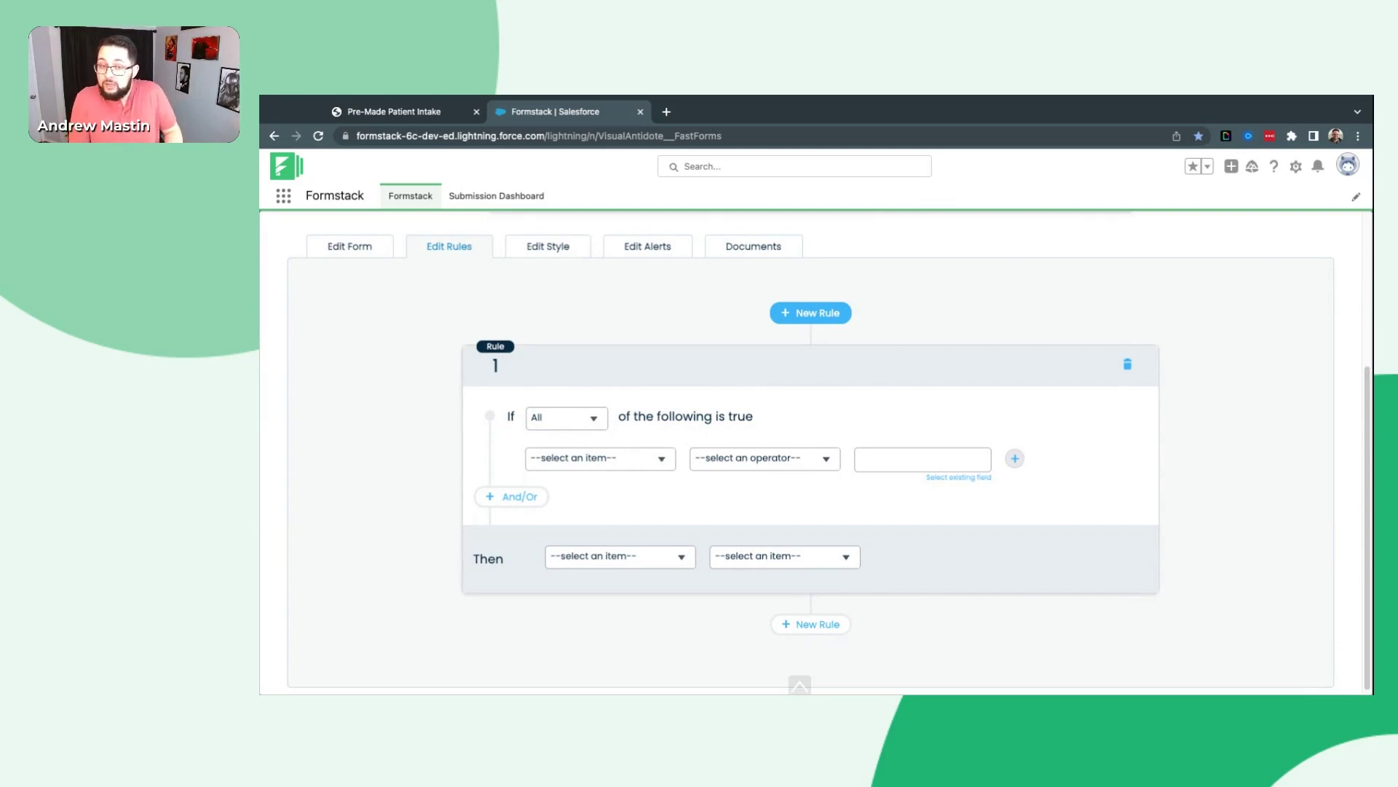
left_click(600, 458)
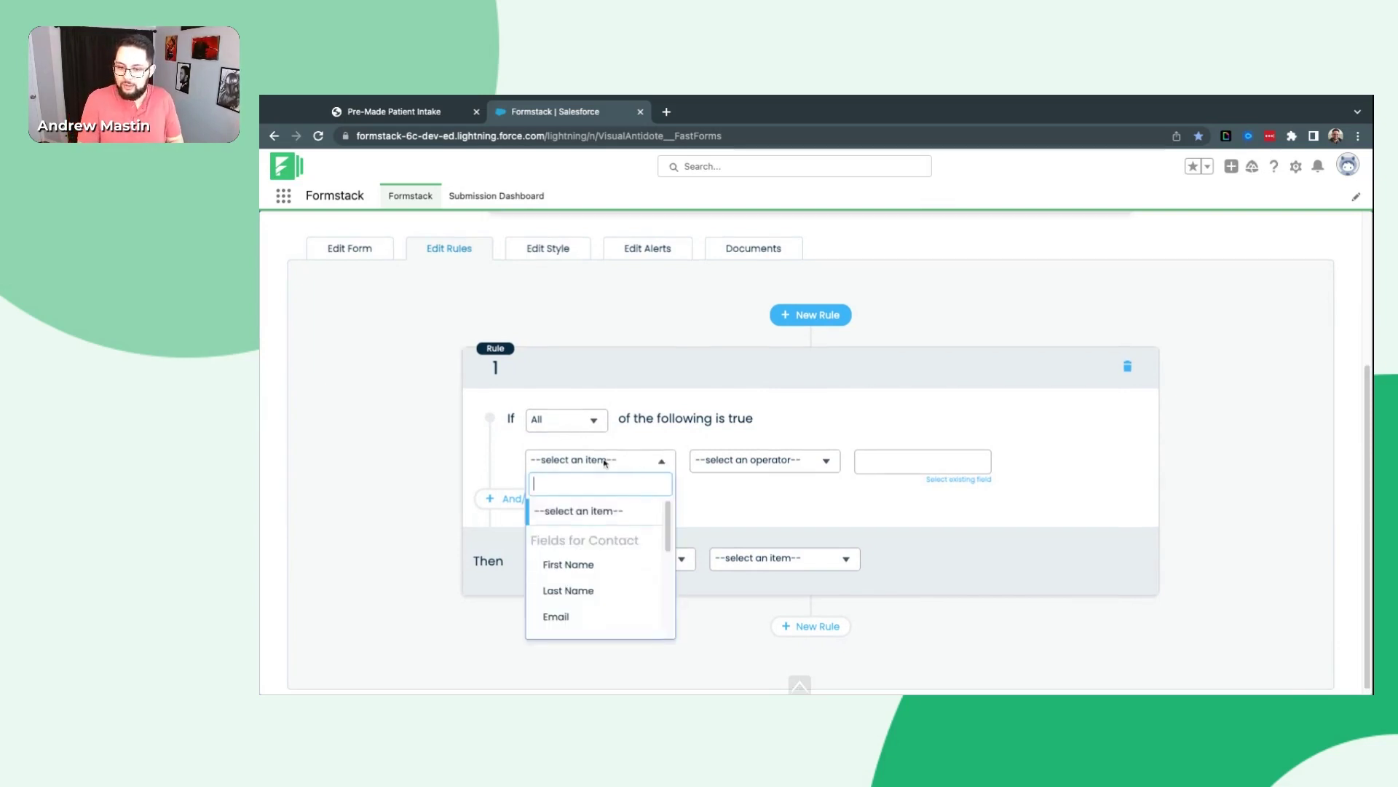
scroll(607, 539, "down", 5)
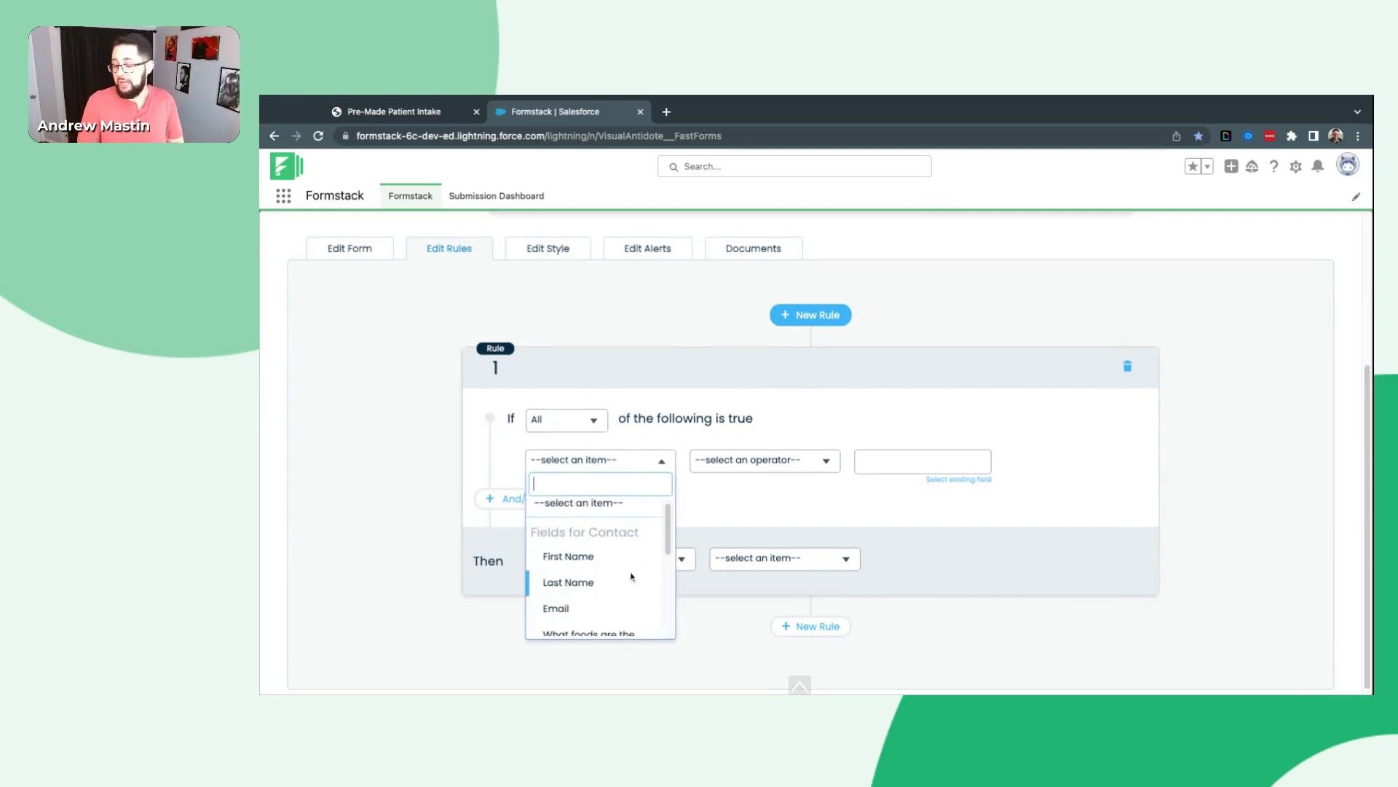
scroll(608, 546, "down", 3)
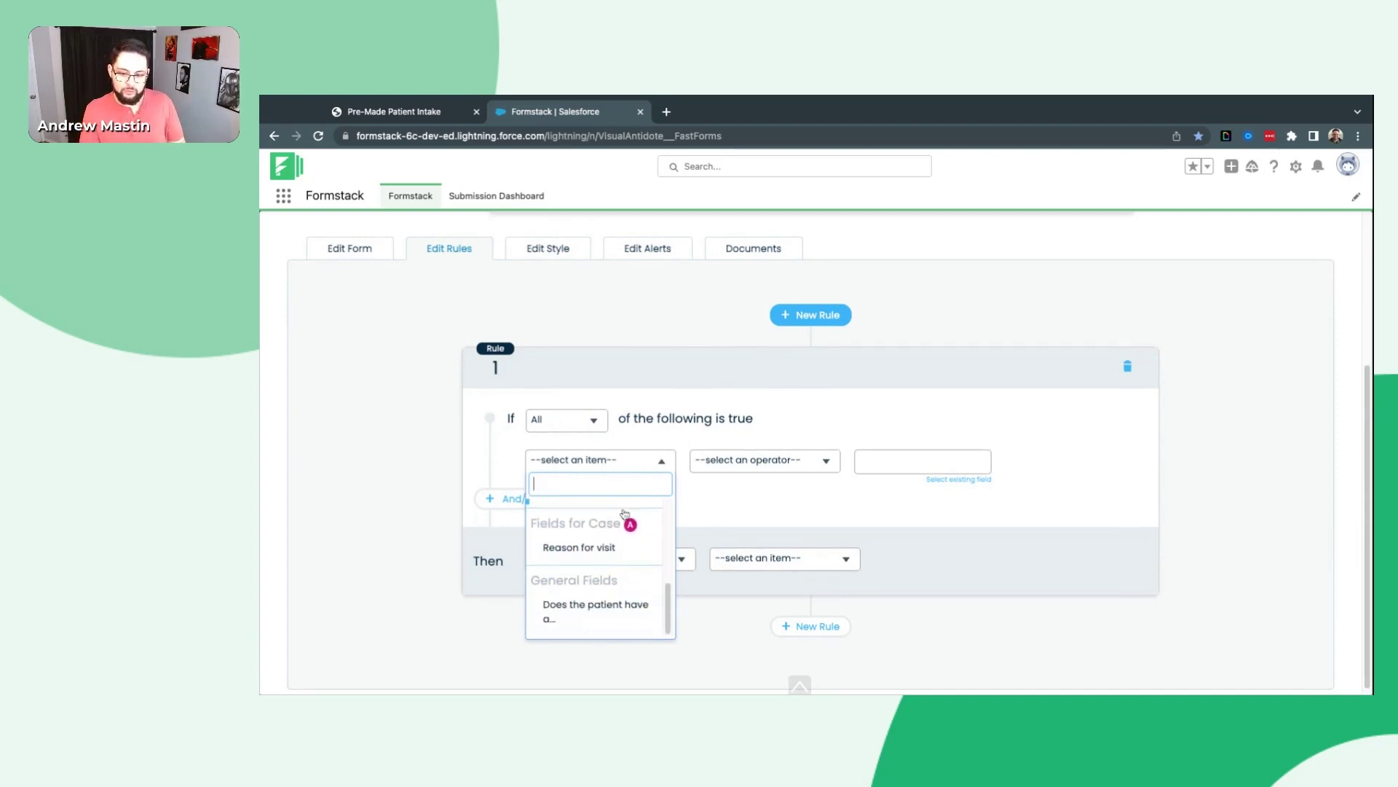
left_click(569, 614)
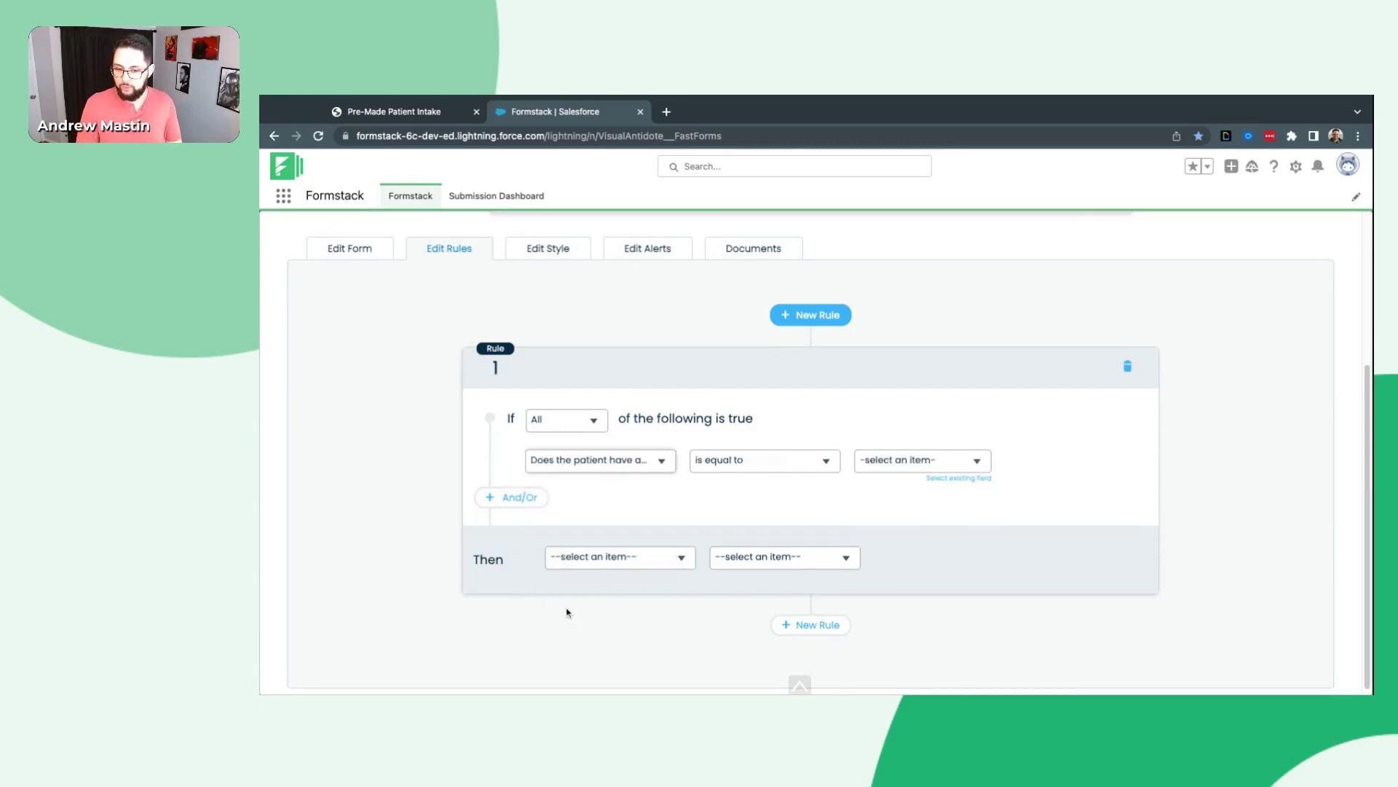
left_click(752, 466)
left_click(771, 445)
left_click(777, 463)
left_click(773, 452)
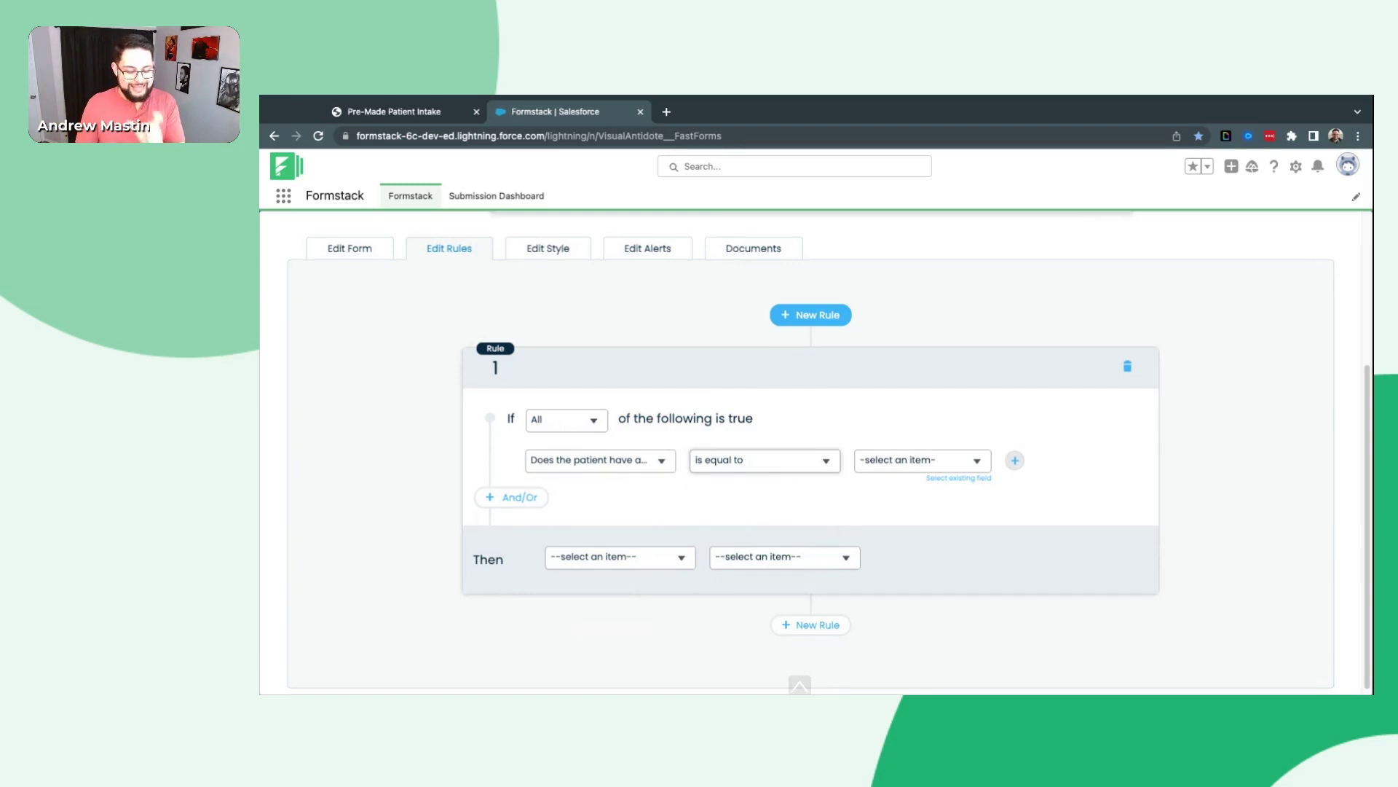
- Try the Case field Reason for visit in Rule 1's condition and examine the comparison operators it offers
left_click(765, 460)
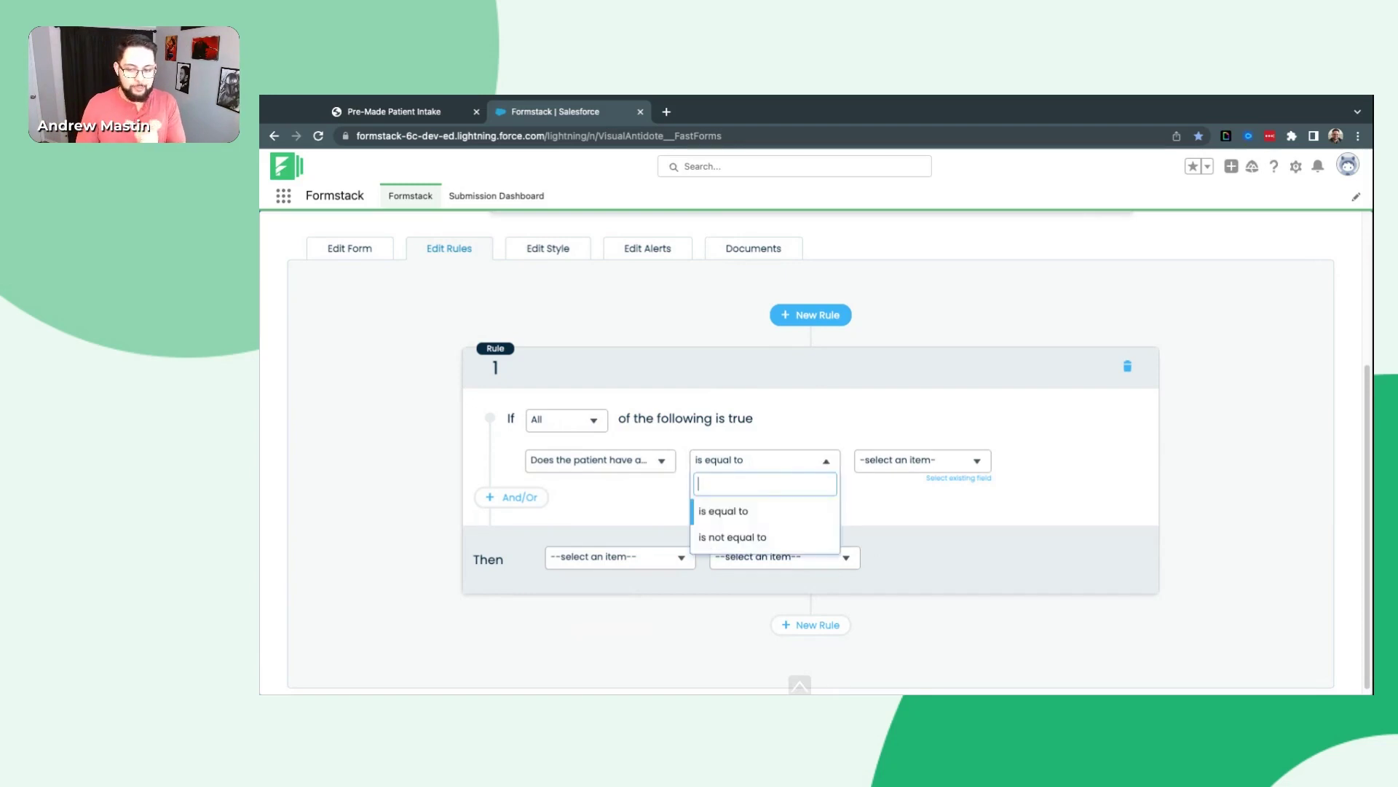
left_click(655, 523)
left_click(628, 463)
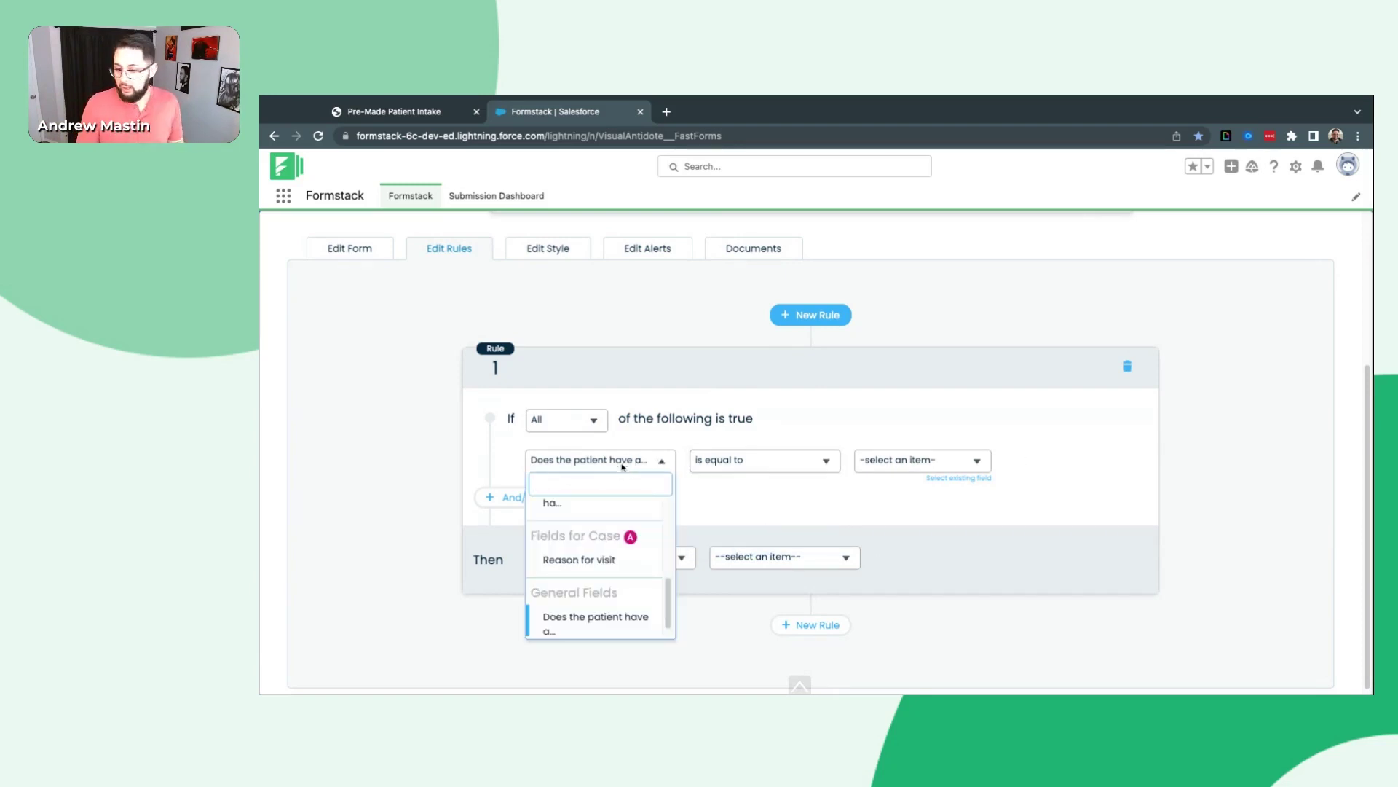
left_click(596, 561)
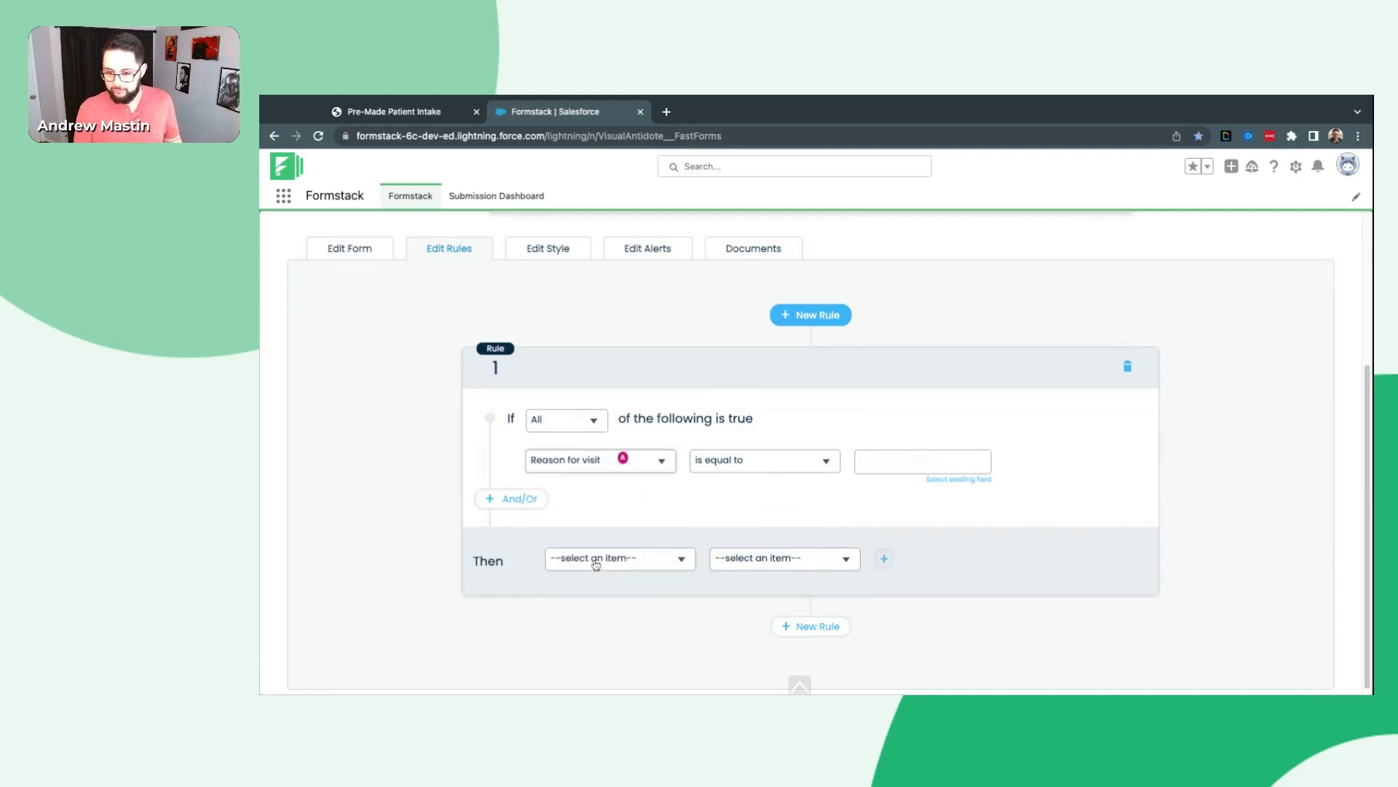
left_click(790, 456)
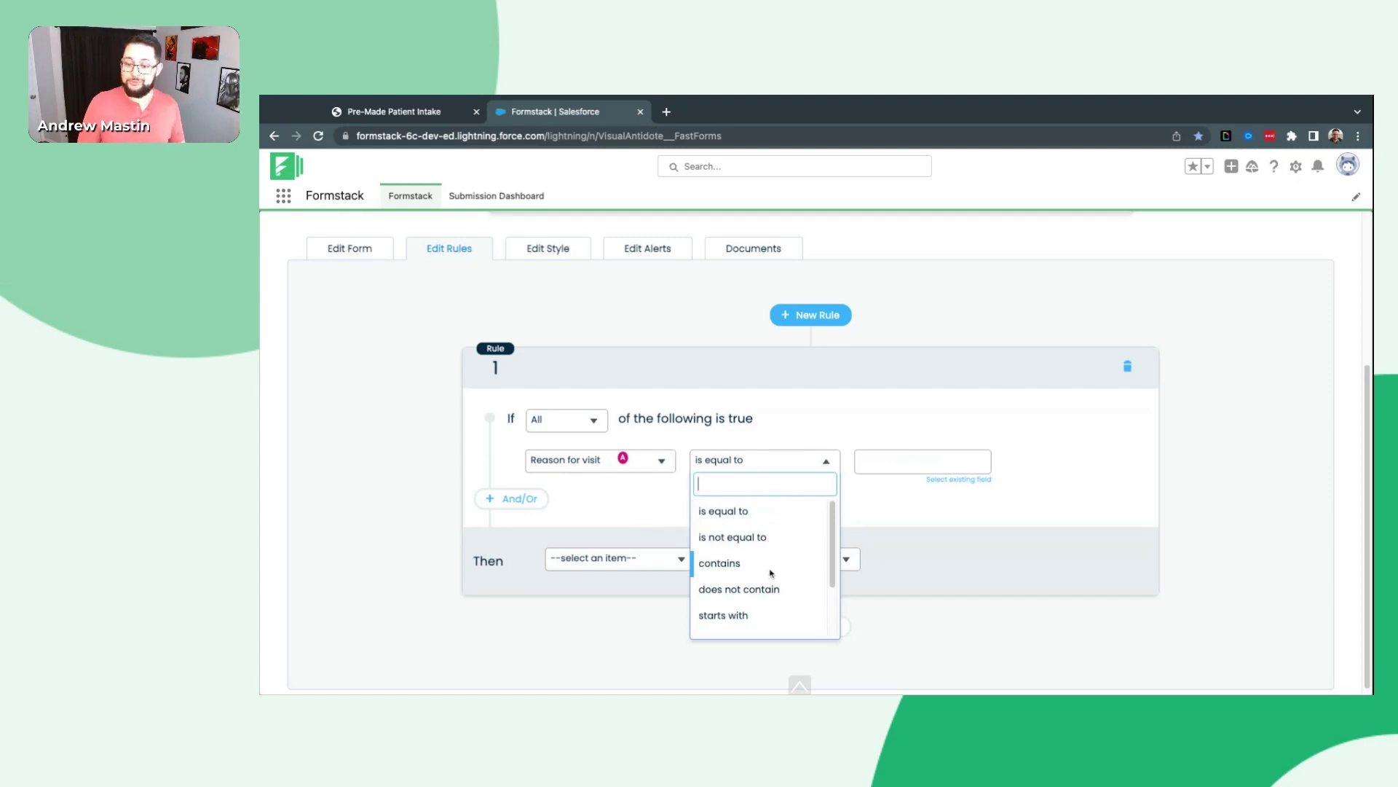
scroll(774, 576, "down", 1)
scroll(774, 576, "down", 2)
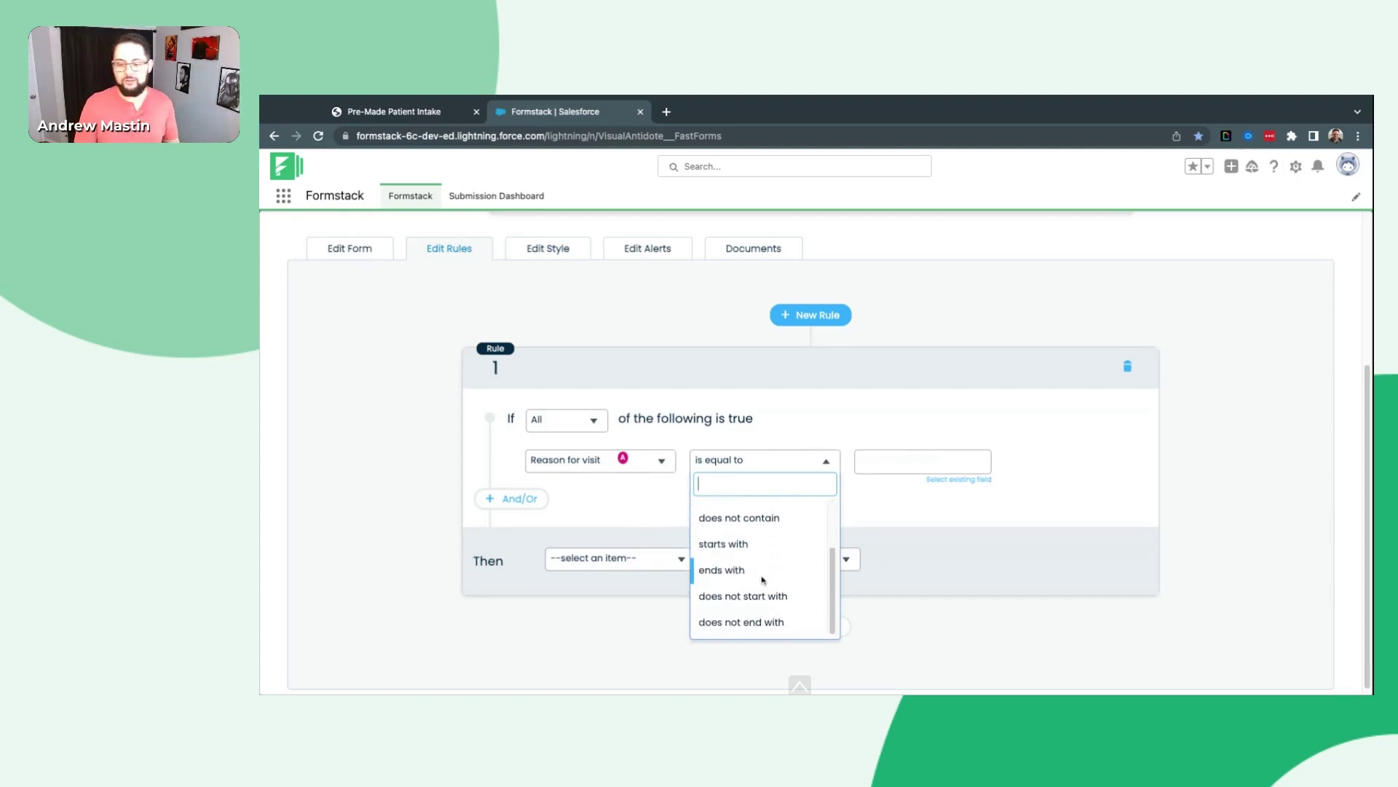
scroll(721, 510, "up", 1)
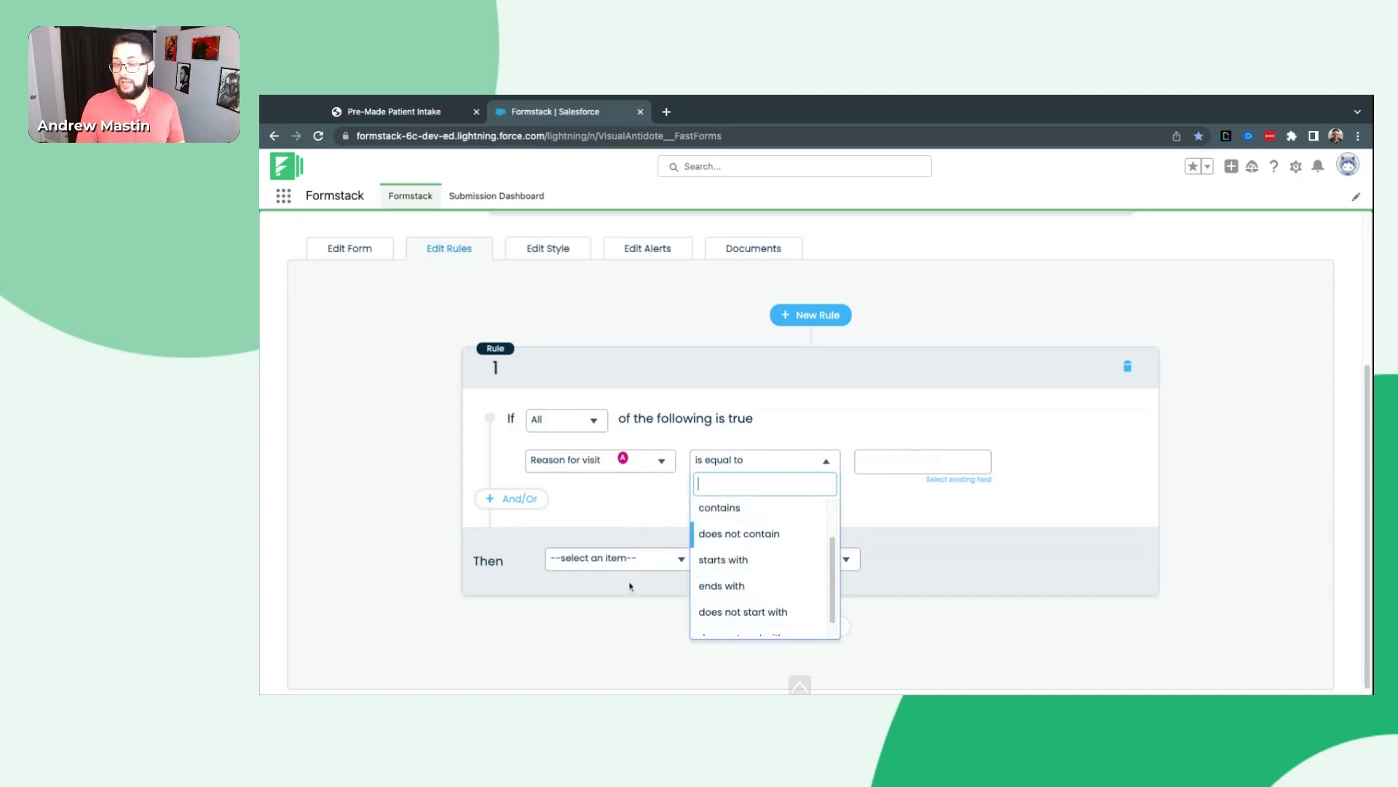
left_click(634, 515)
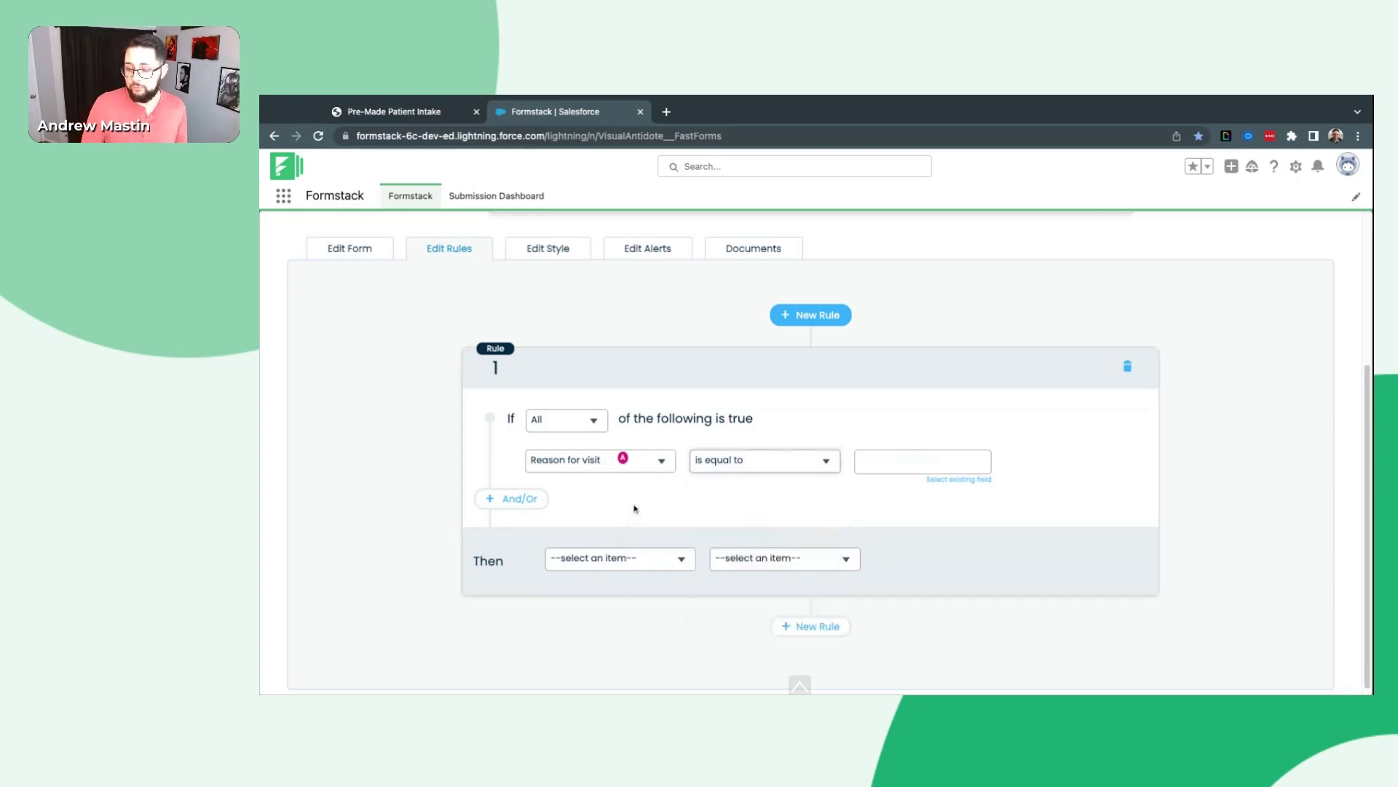
- Base Rule 1's condition on the general field about the patient's known food allergies and set the comparison value to Yes
left_click(646, 464)
scroll(577, 583, "up", 3)
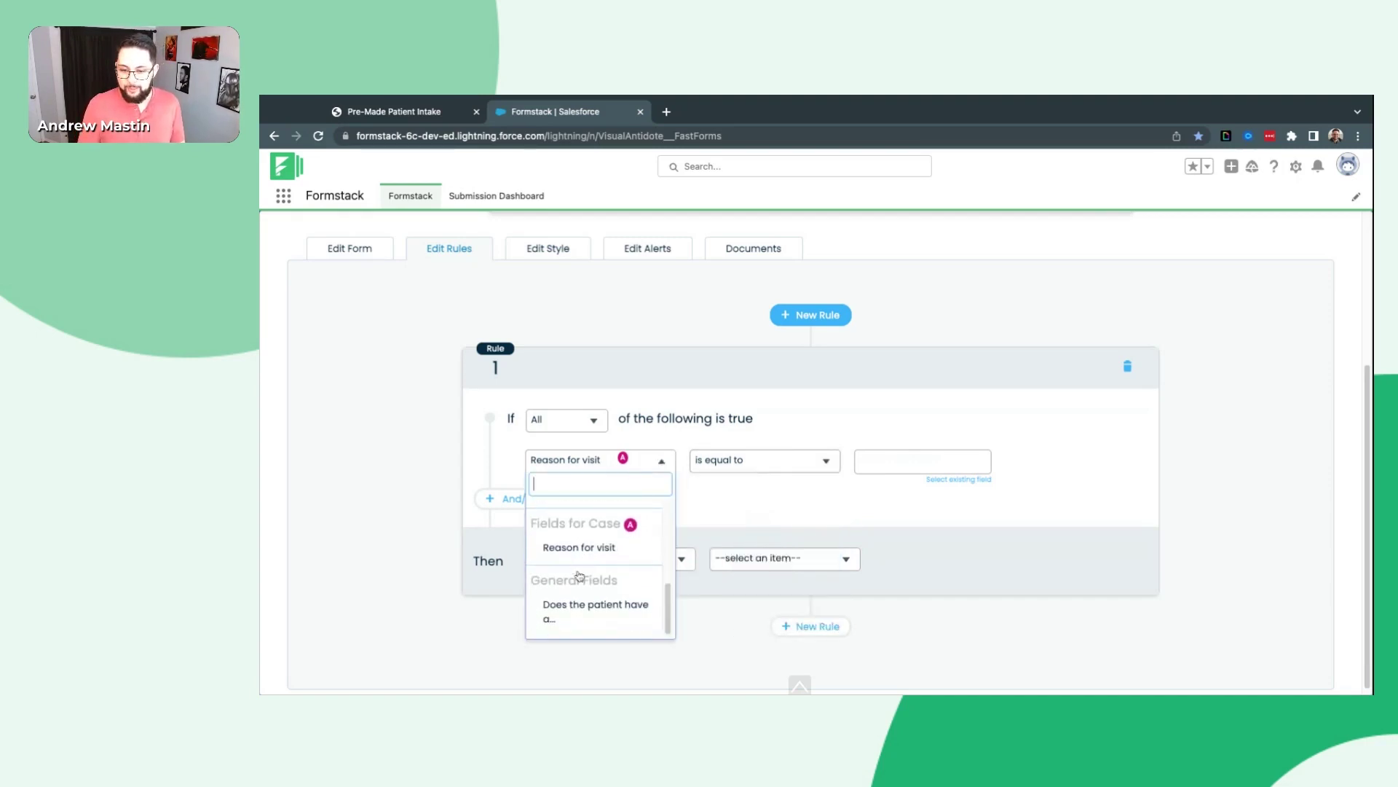
left_click(595, 611)
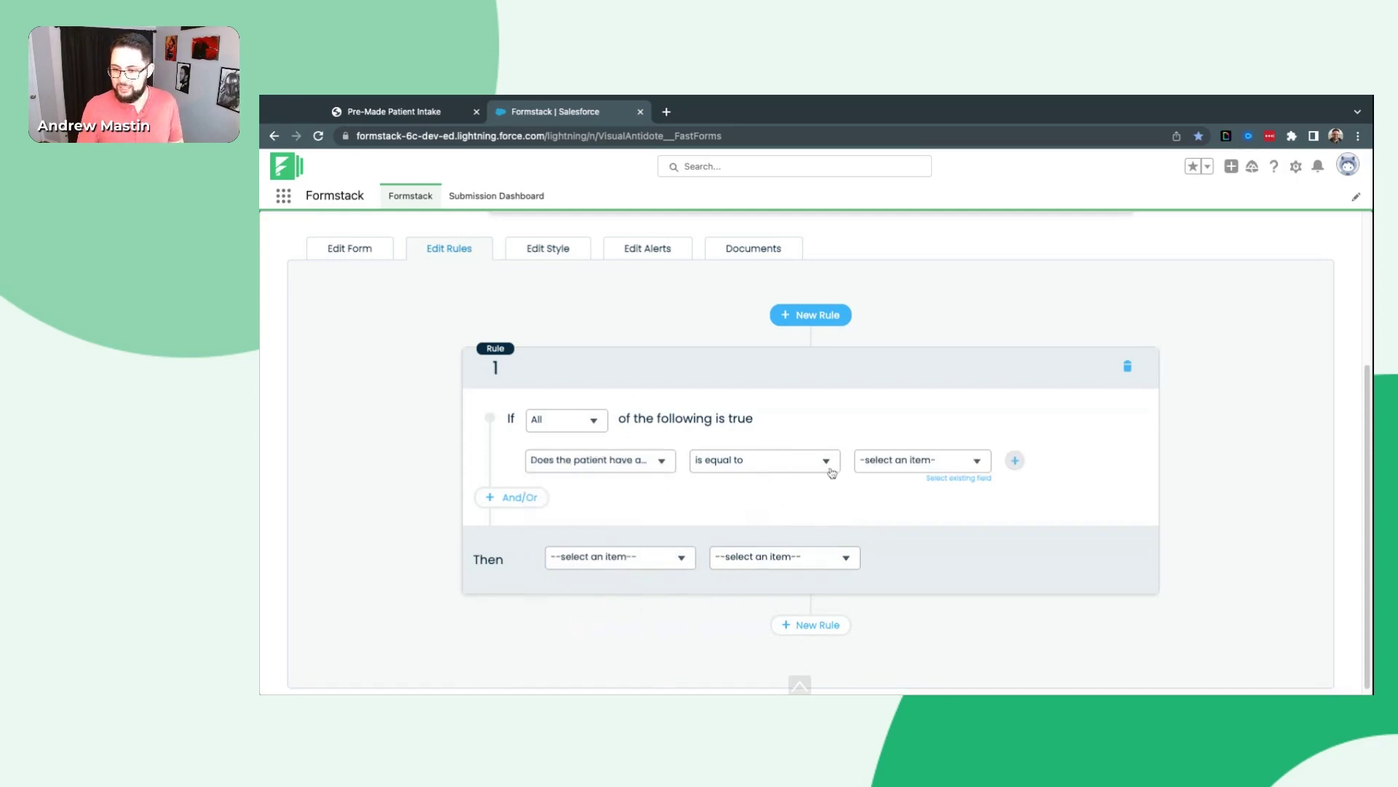
left_click(939, 462)
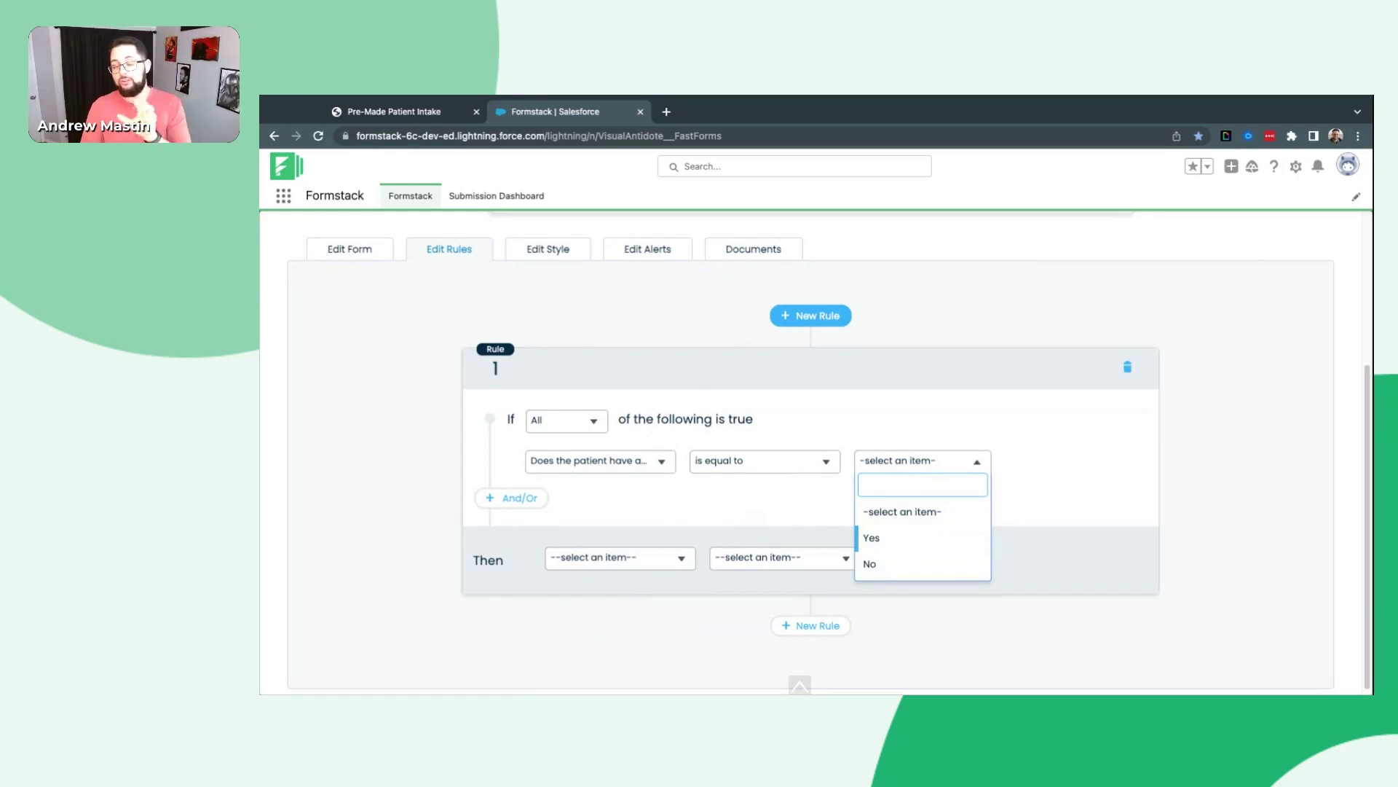
left_click(888, 542)
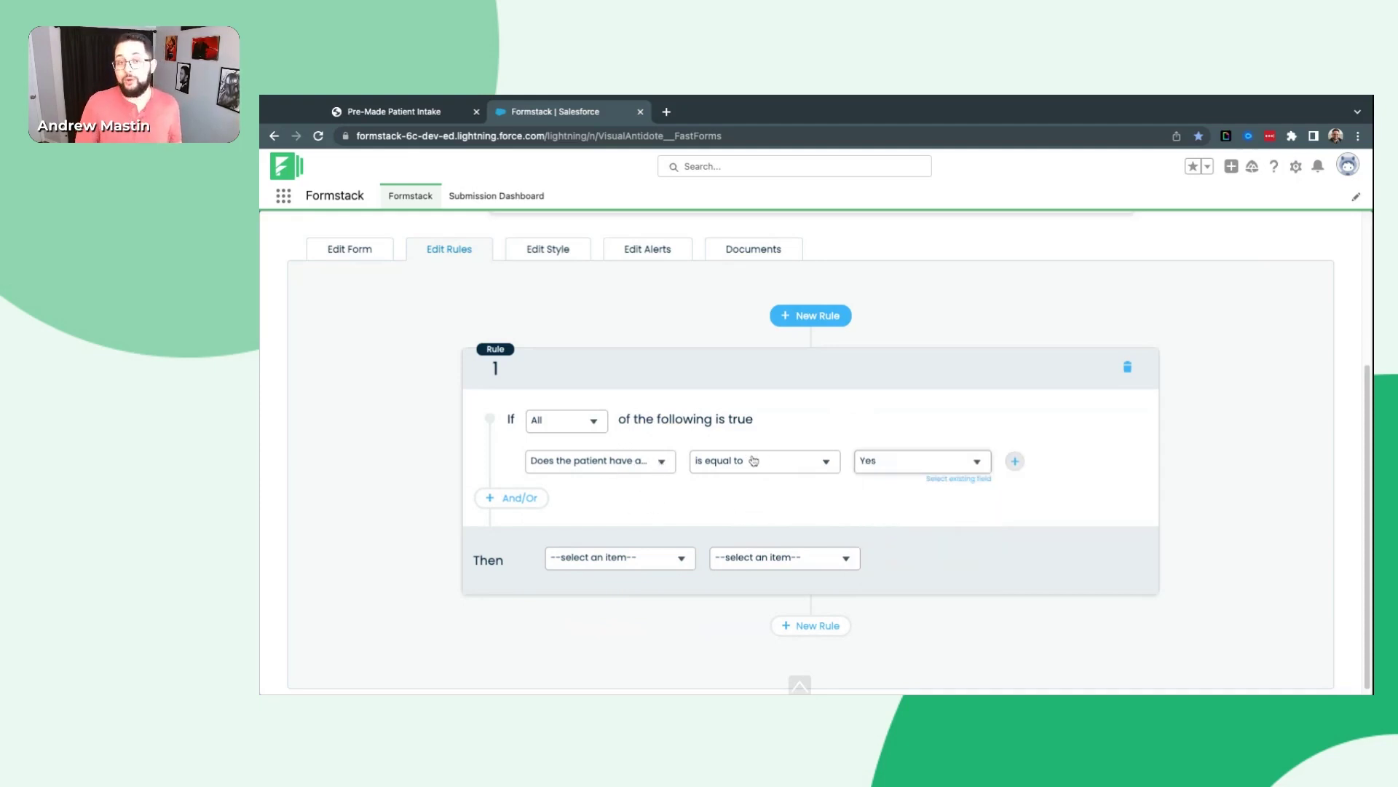
- Set Rule 1's action to Show the field asking what foods the patient is allergic to
left_click(653, 555)
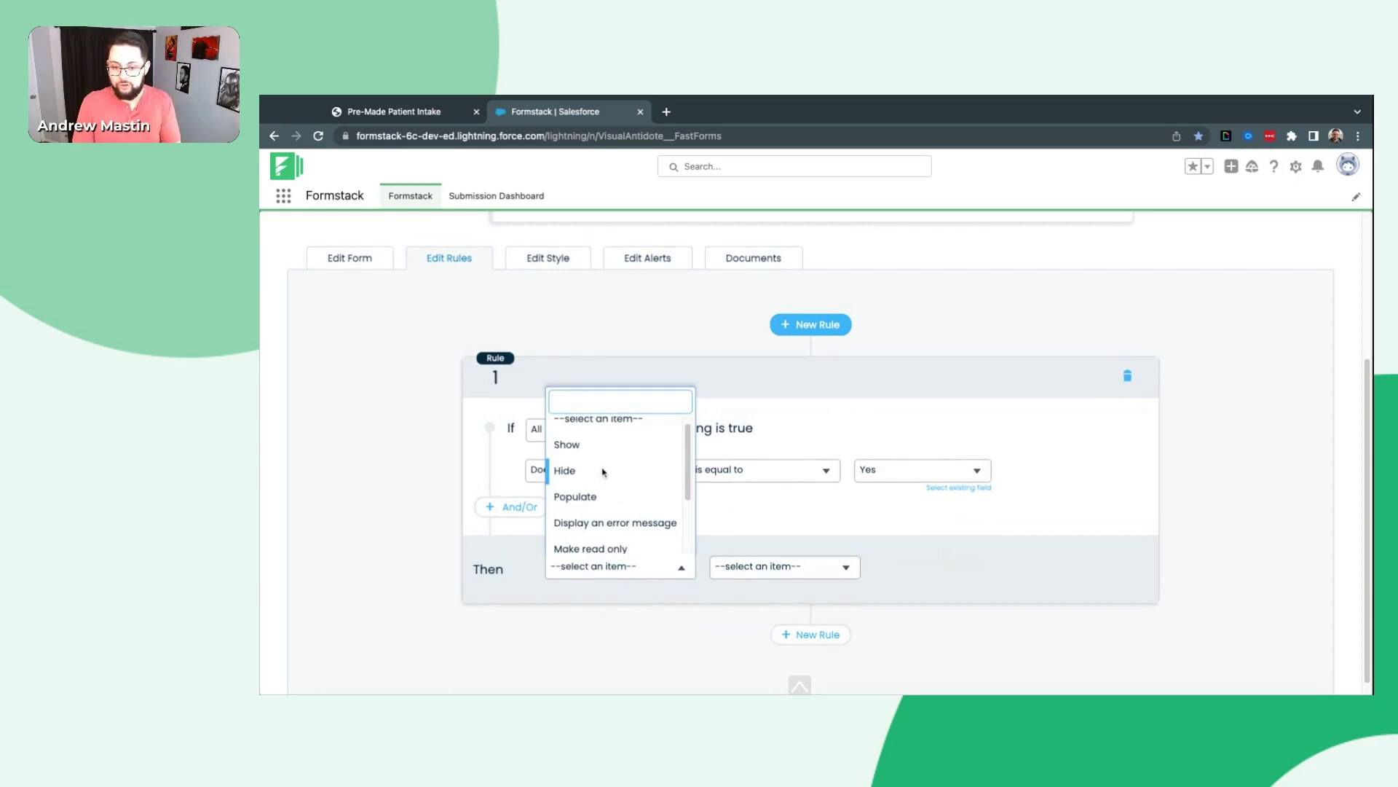
scroll(605, 503, "down", 3)
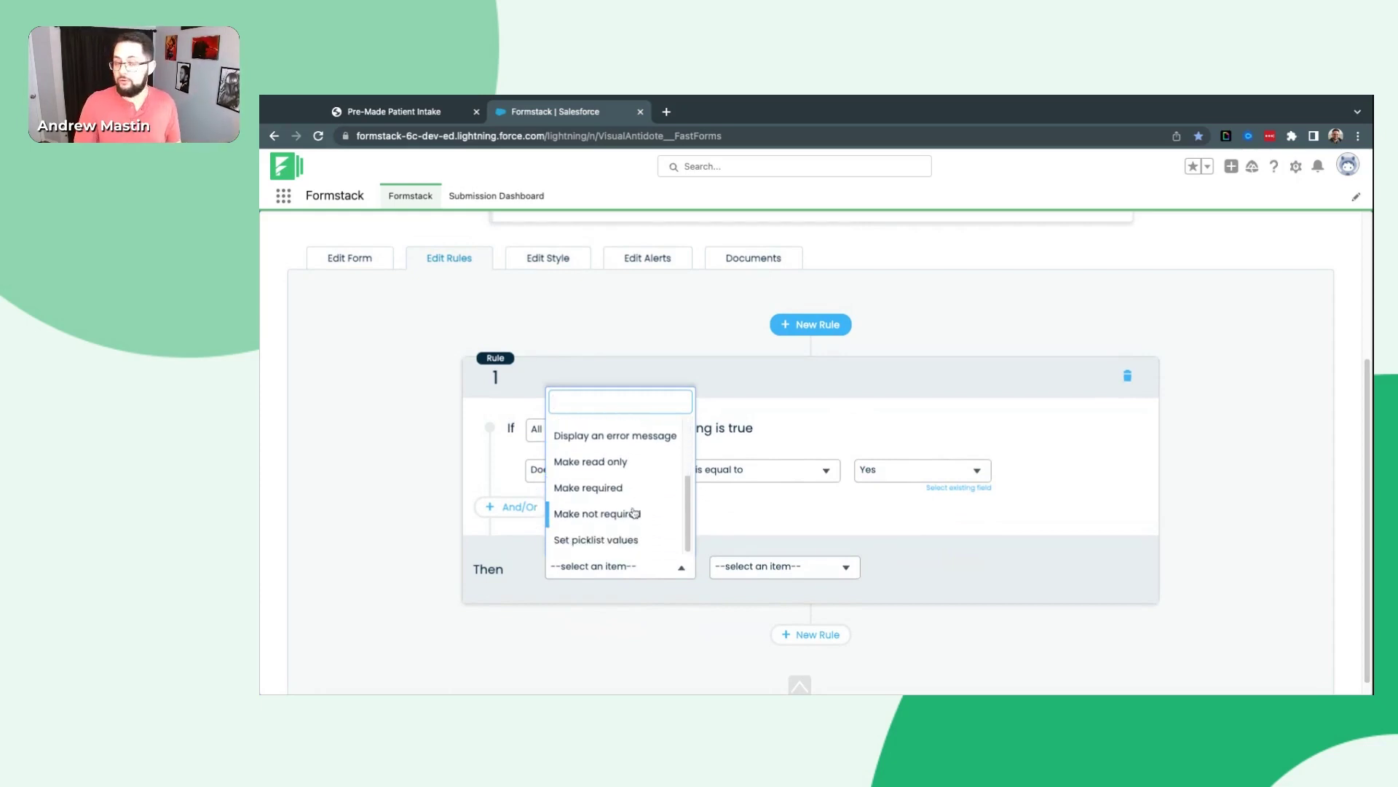
scroll(626, 513, "up", 3)
left_click(592, 456)
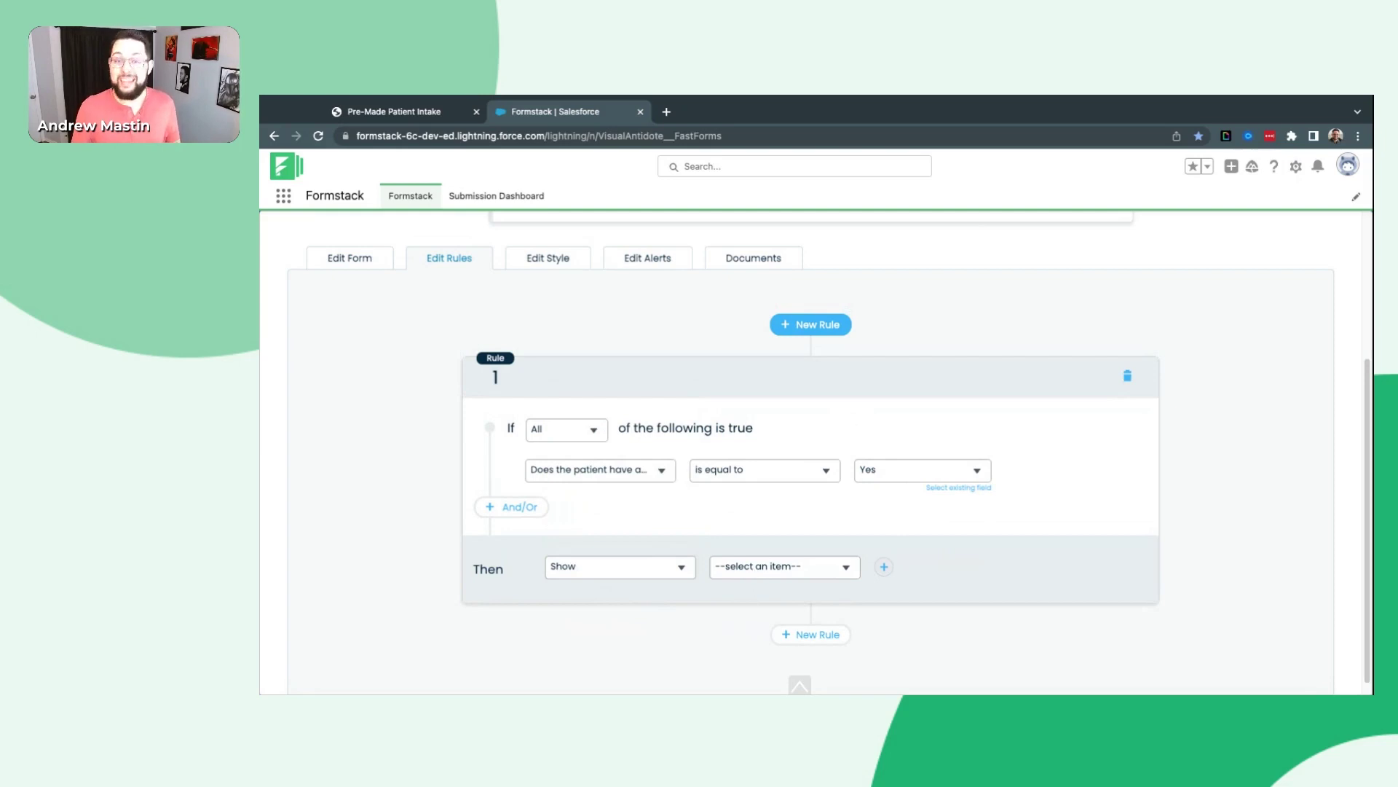
left_click(779, 566)
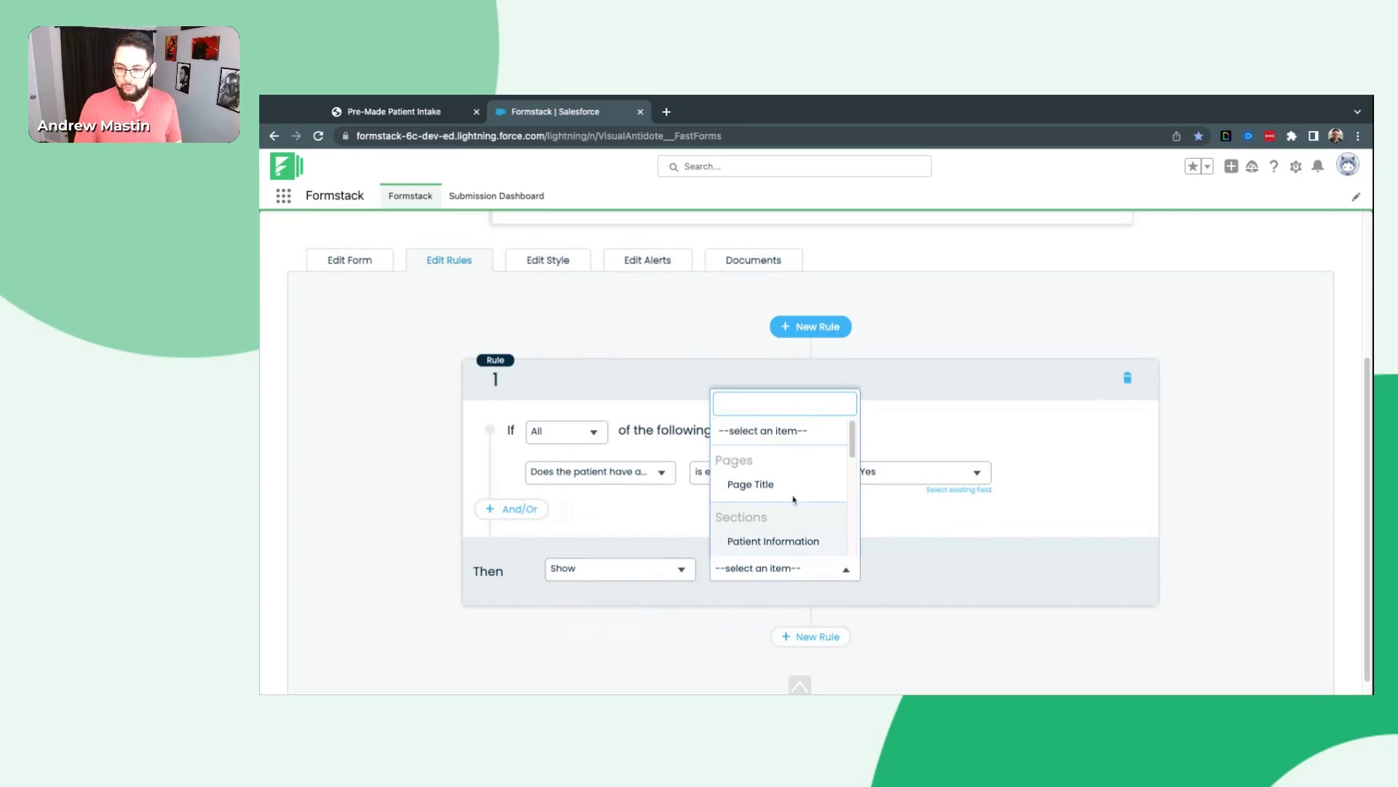
scroll(794, 510, "down", 3)
scroll(811, 523, "down", 5)
scroll(812, 523, "down", 1)
scroll(794, 513, "up", 3)
scroll(792, 515, "up", 1)
left_click(761, 494)
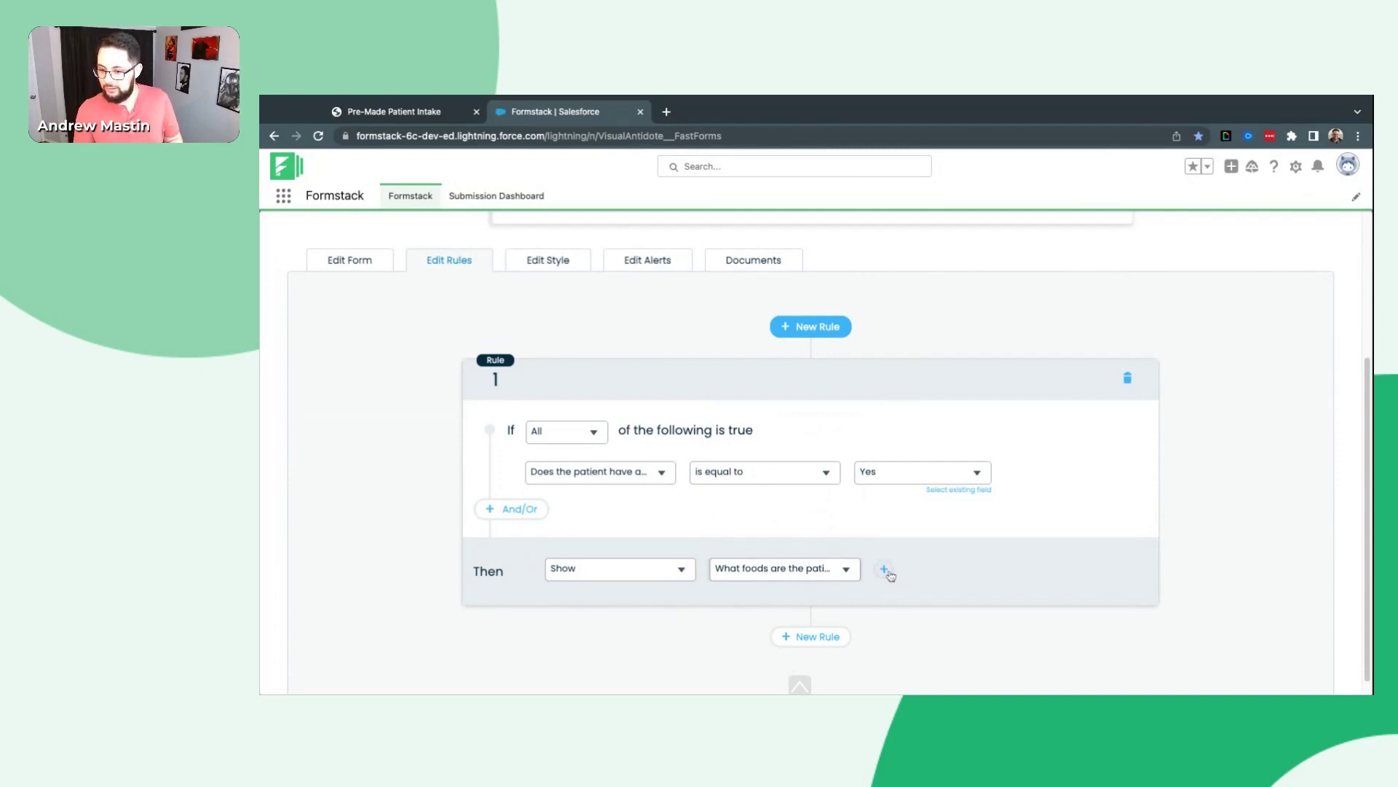
- Add a second action to Rule 1 that shows the "What reaction do you ha..." field
left_click(886, 571)
left_click(612, 620)
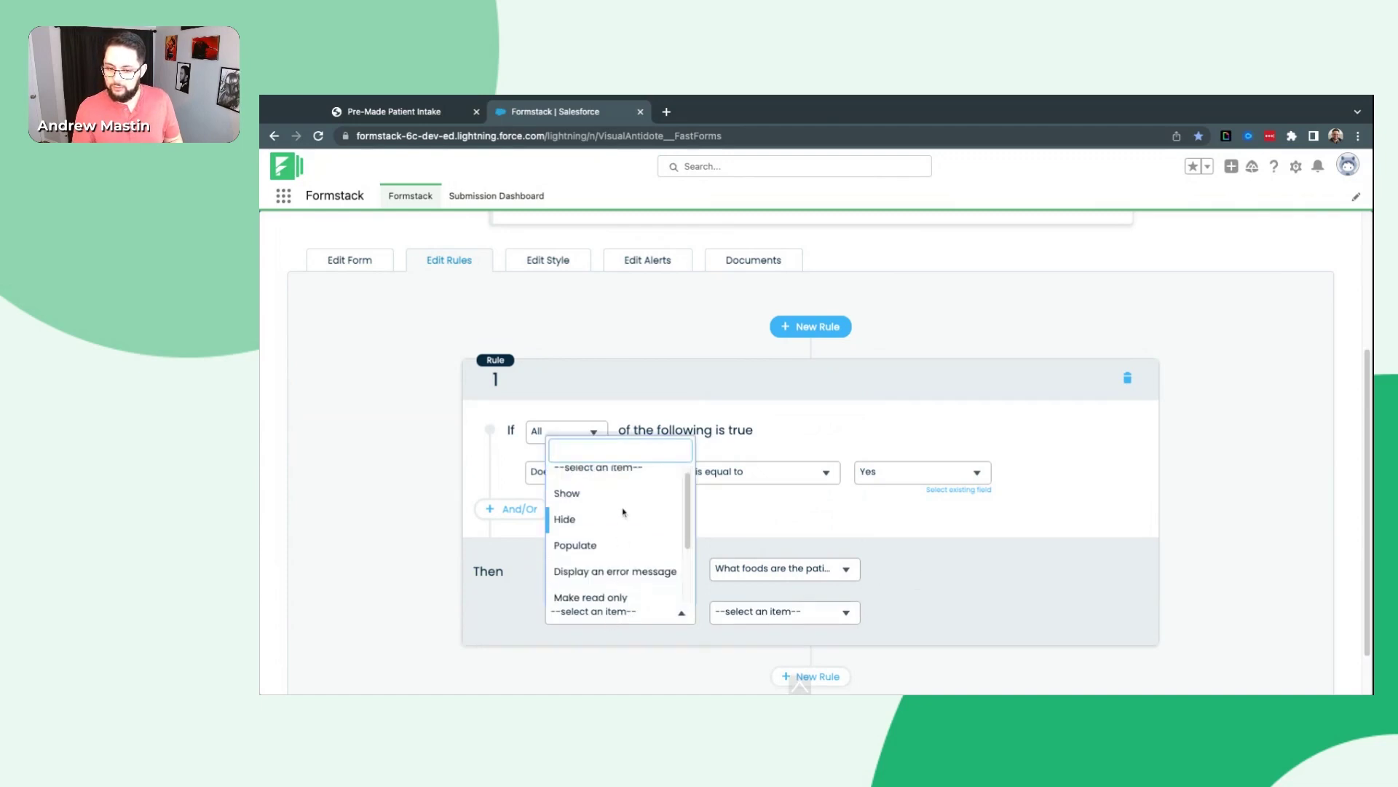
left_click(566, 504)
left_click(785, 612)
scroll(789, 495, "down", 5)
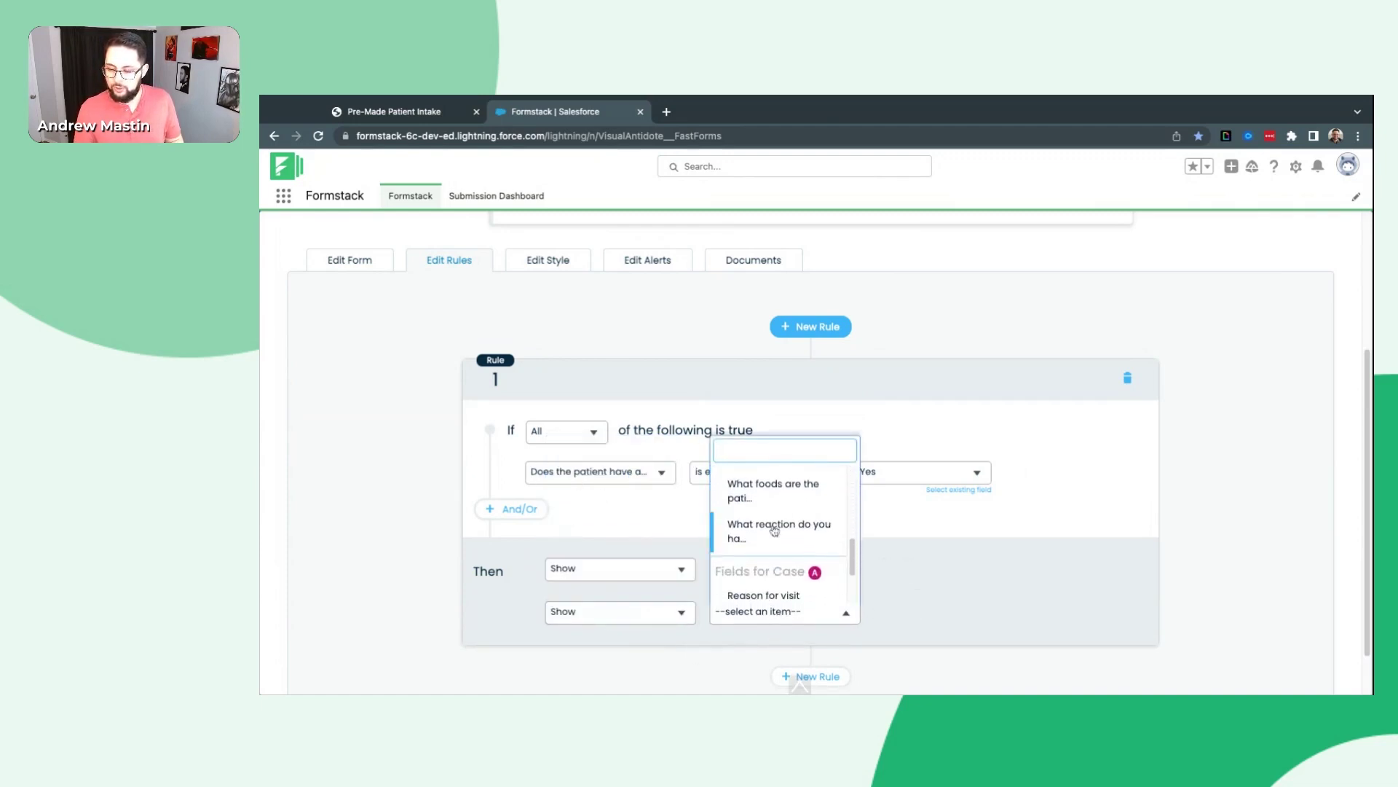
left_click(772, 529)
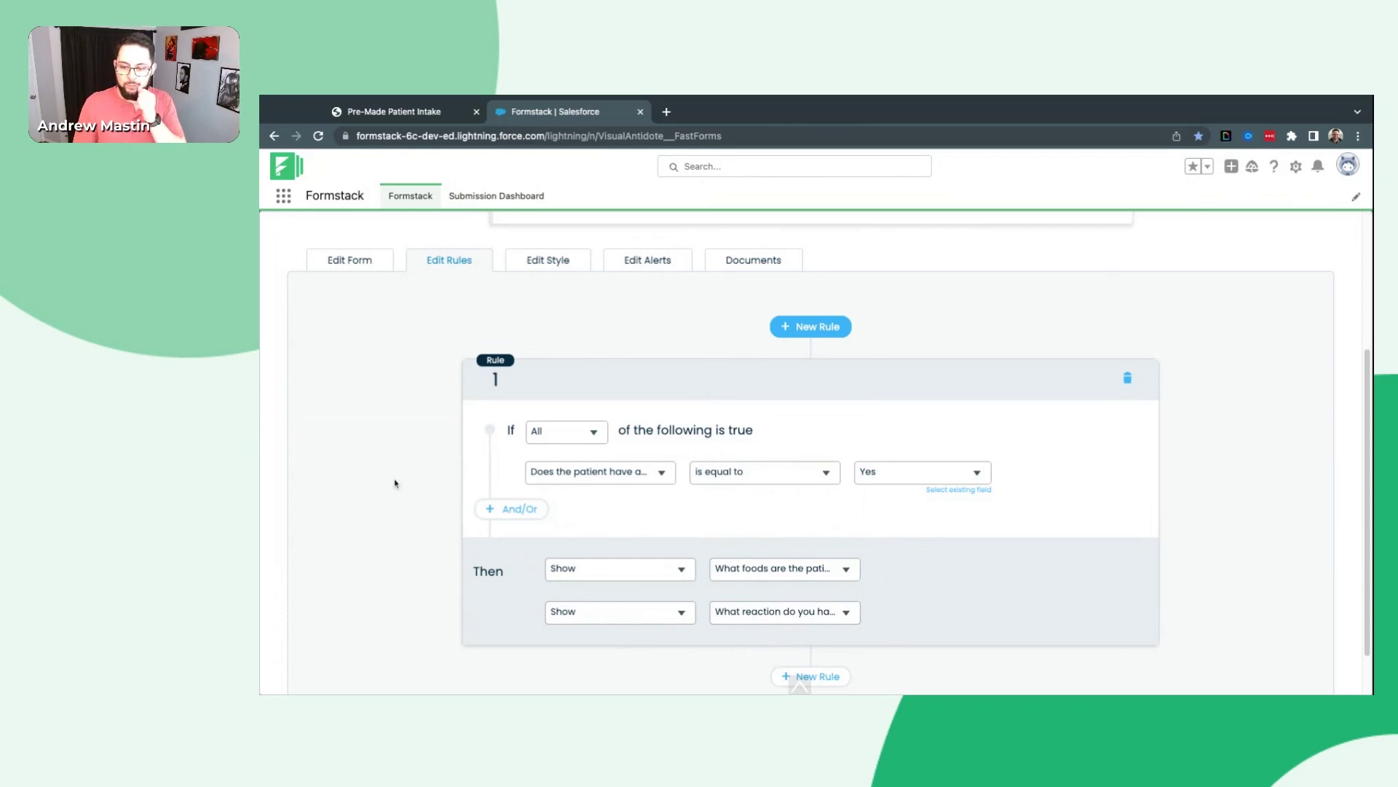
scroll(397, 485, "down", 1)
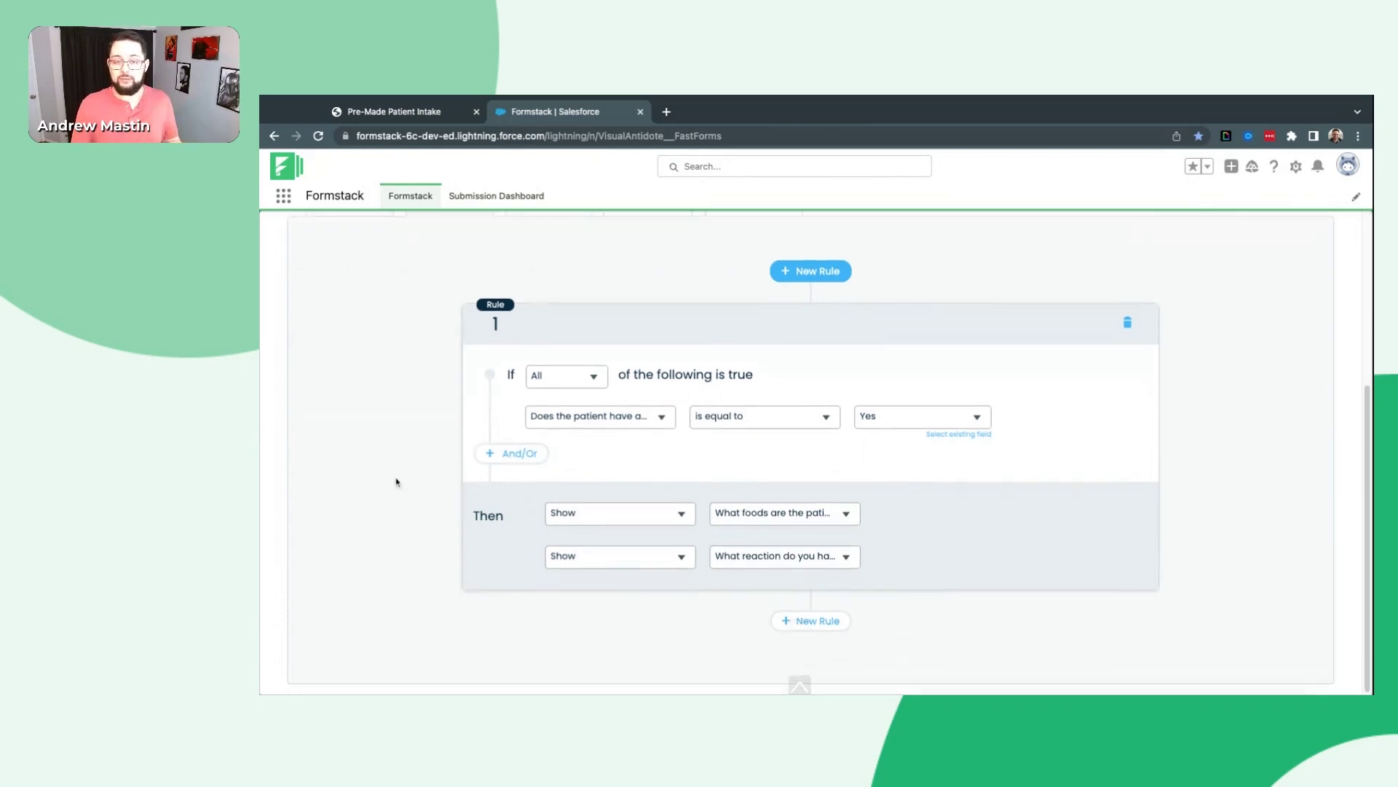
mouse_move(858, 573)
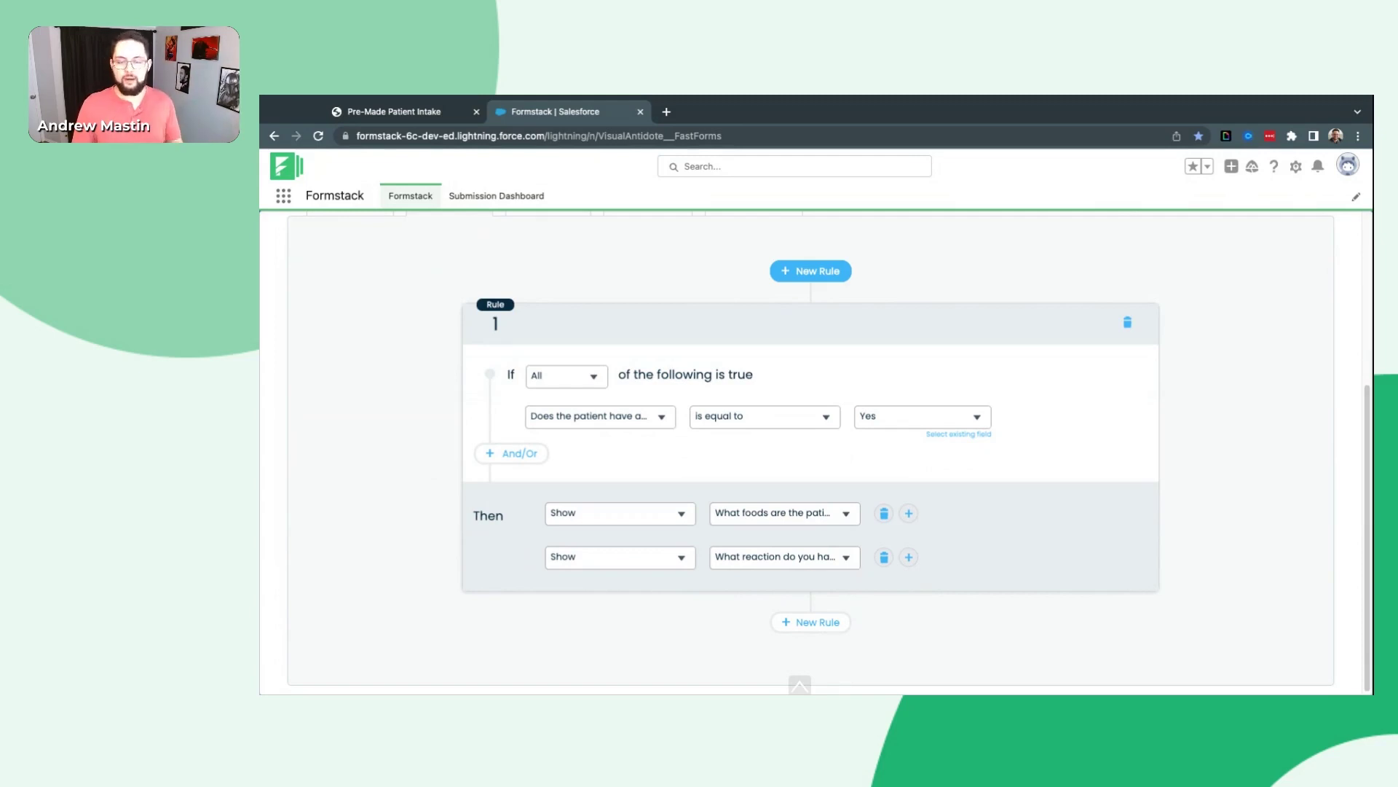
- Switch from the form's rules to its styling and bring the Patient Information preview into view
scroll(577, 500, "up", 4)
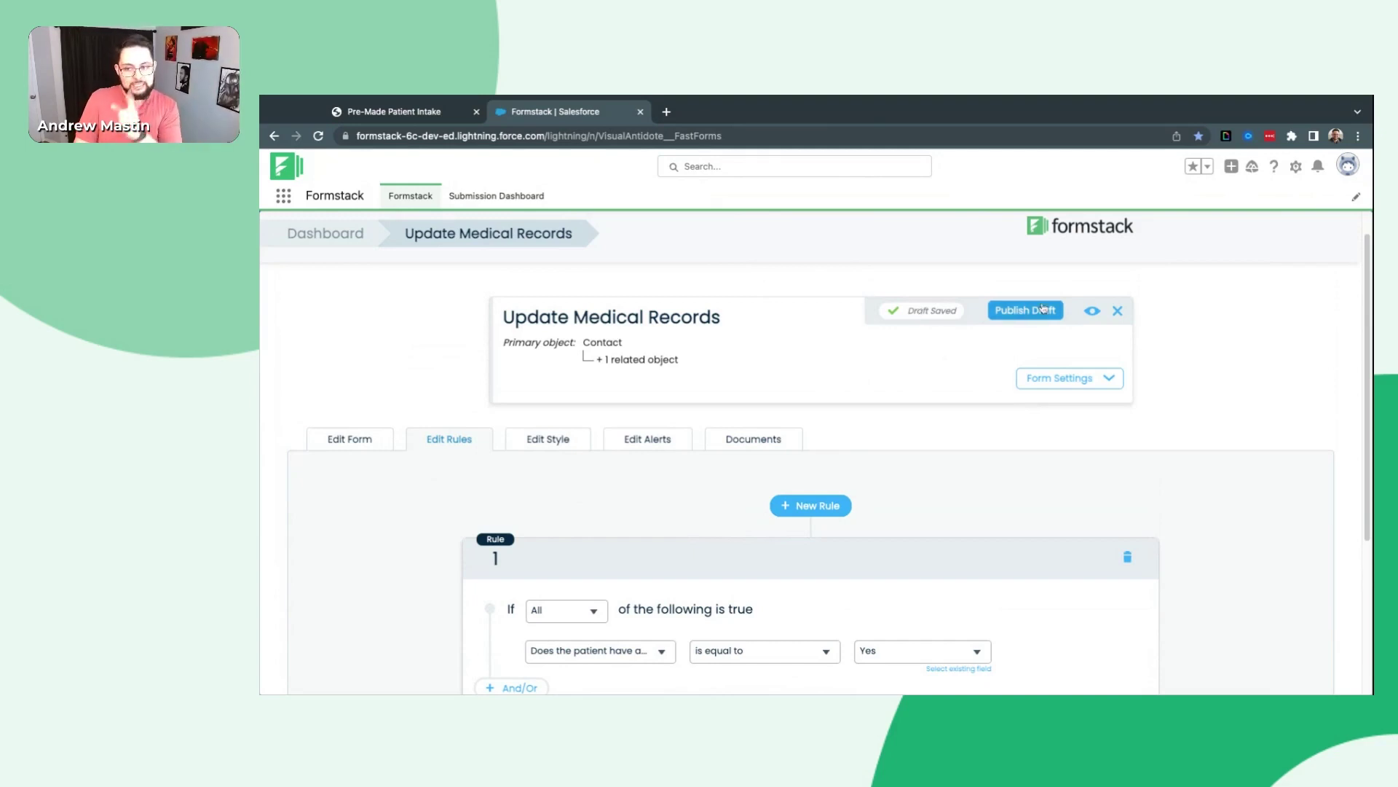
triple_click(887, 358)
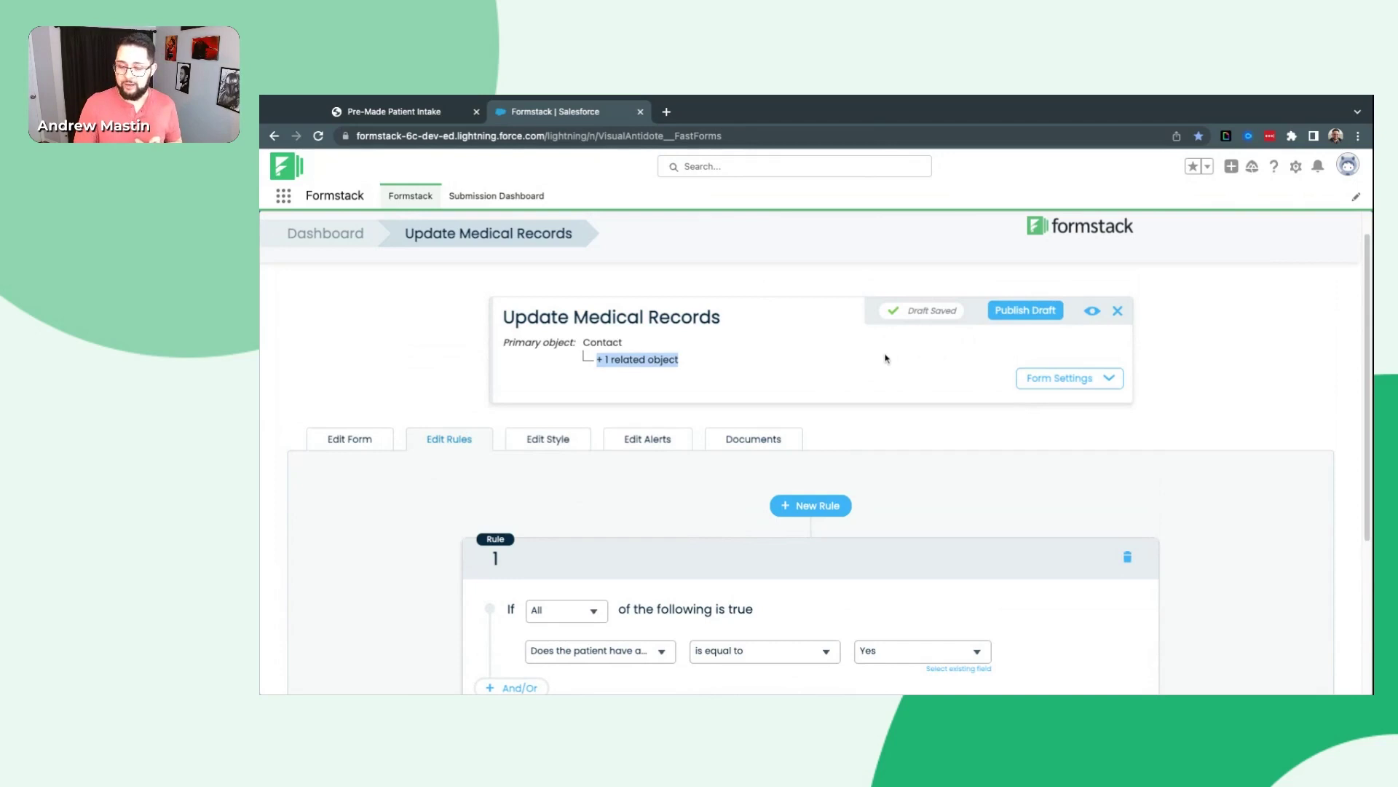
left_click(550, 442)
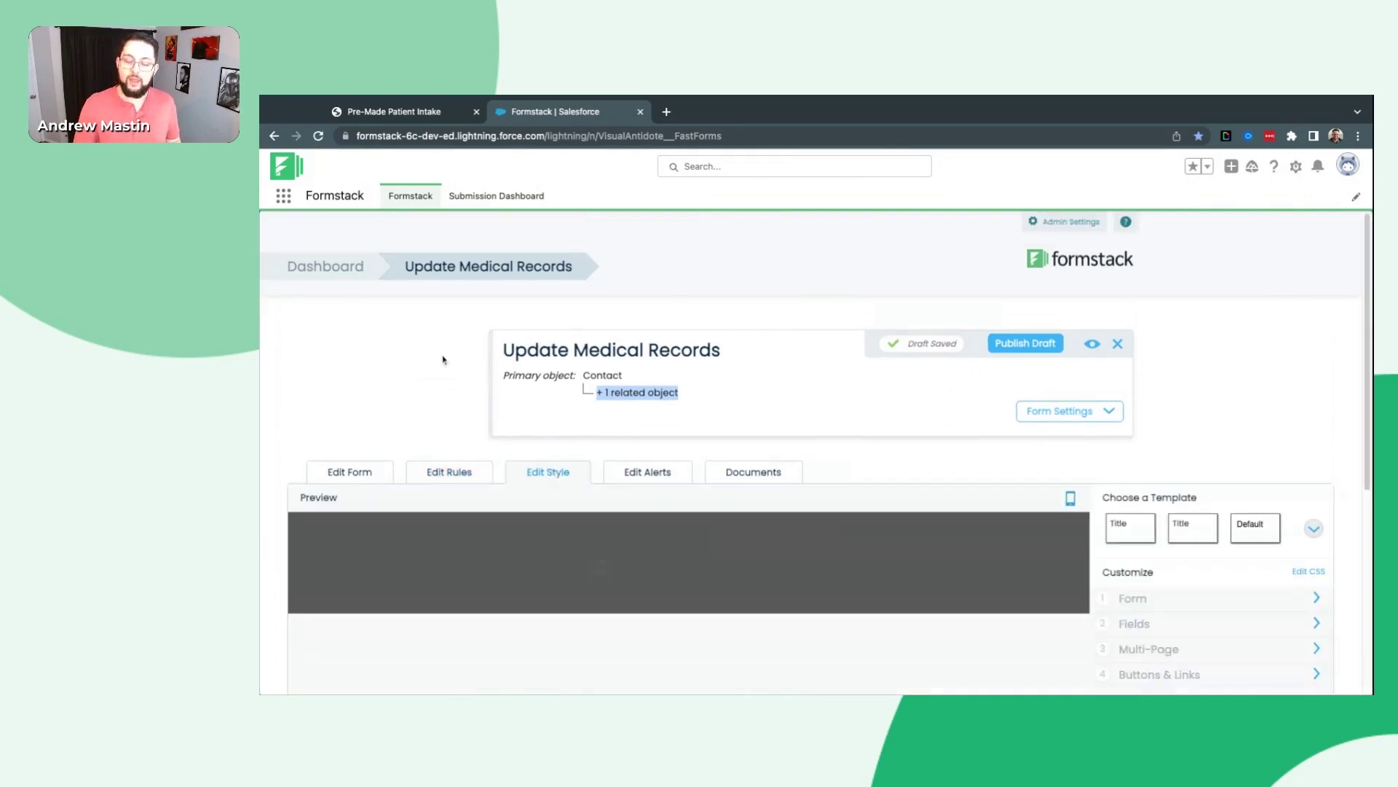
scroll(276, 407, "down", 3)
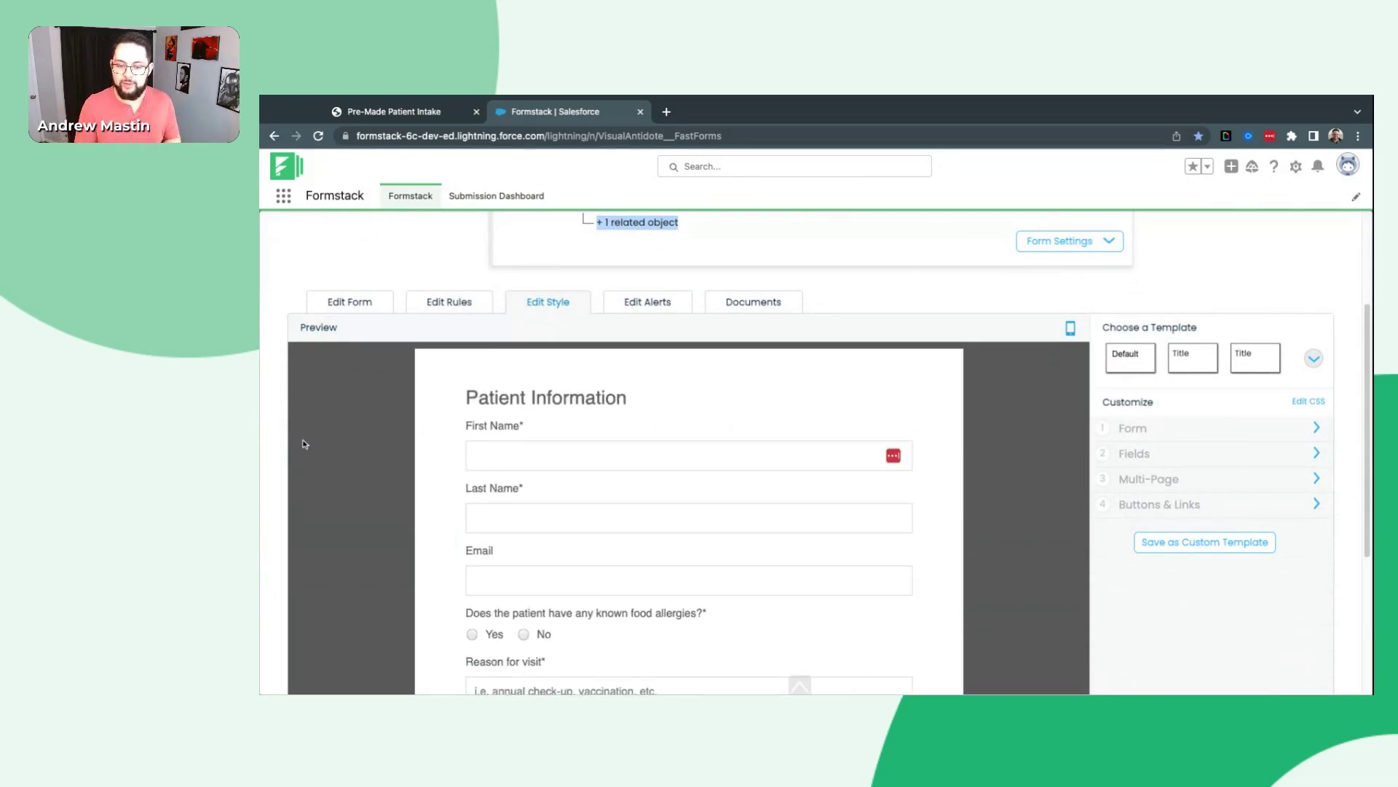
scroll(379, 473, "down", 2)
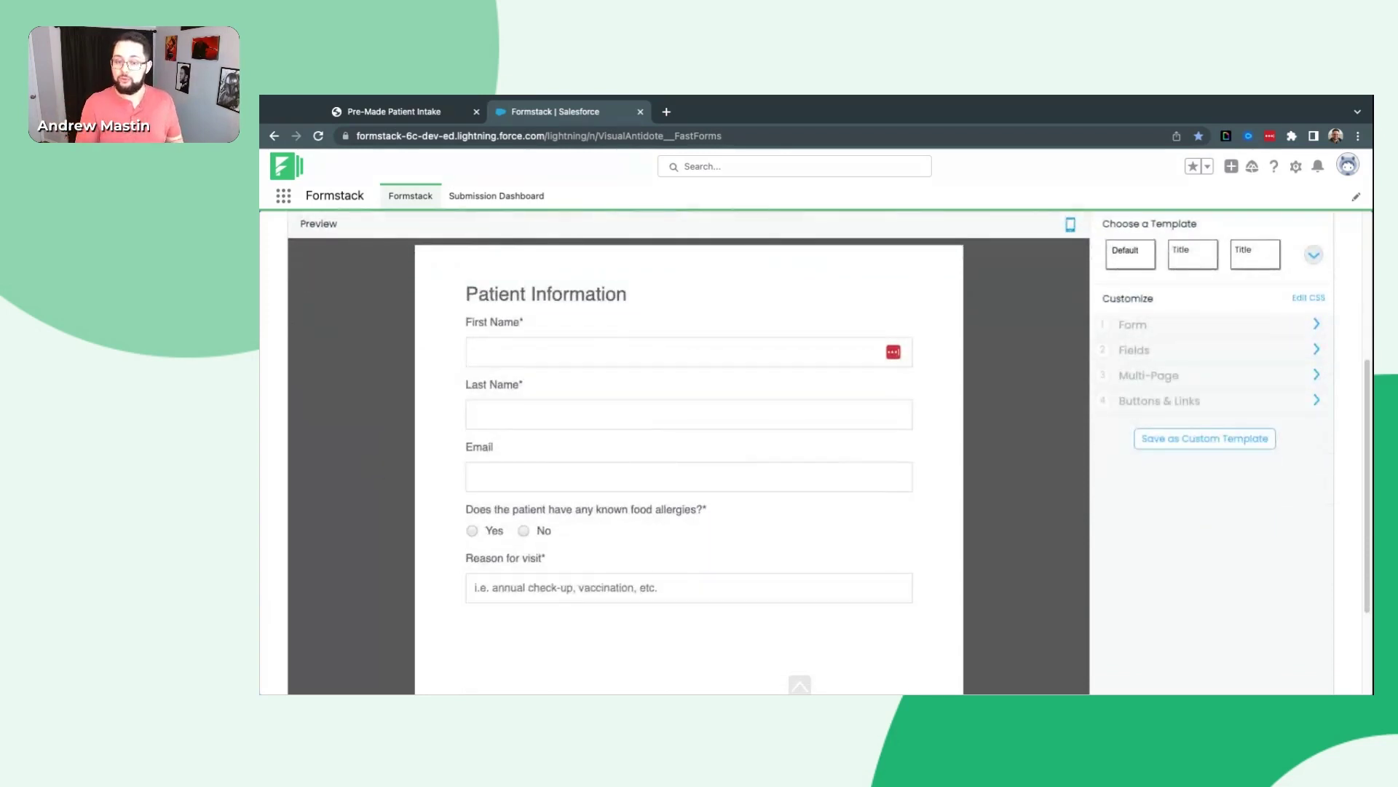
- Try entering the sample text "af" in the preview's First Name field, and clear it again
left_click(531, 345)
type("af")
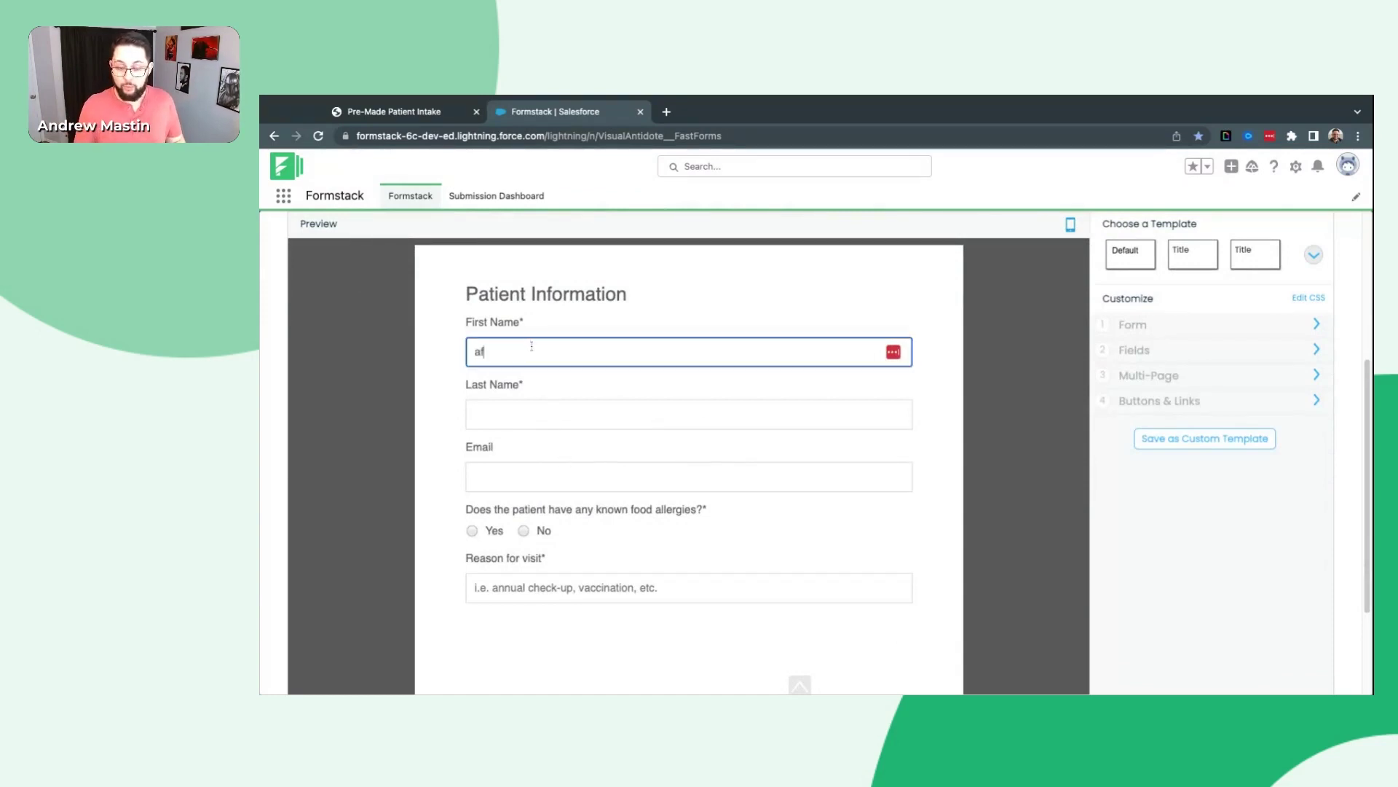
key("BackSpace")
key("BackSpace")
left_click(446, 384)
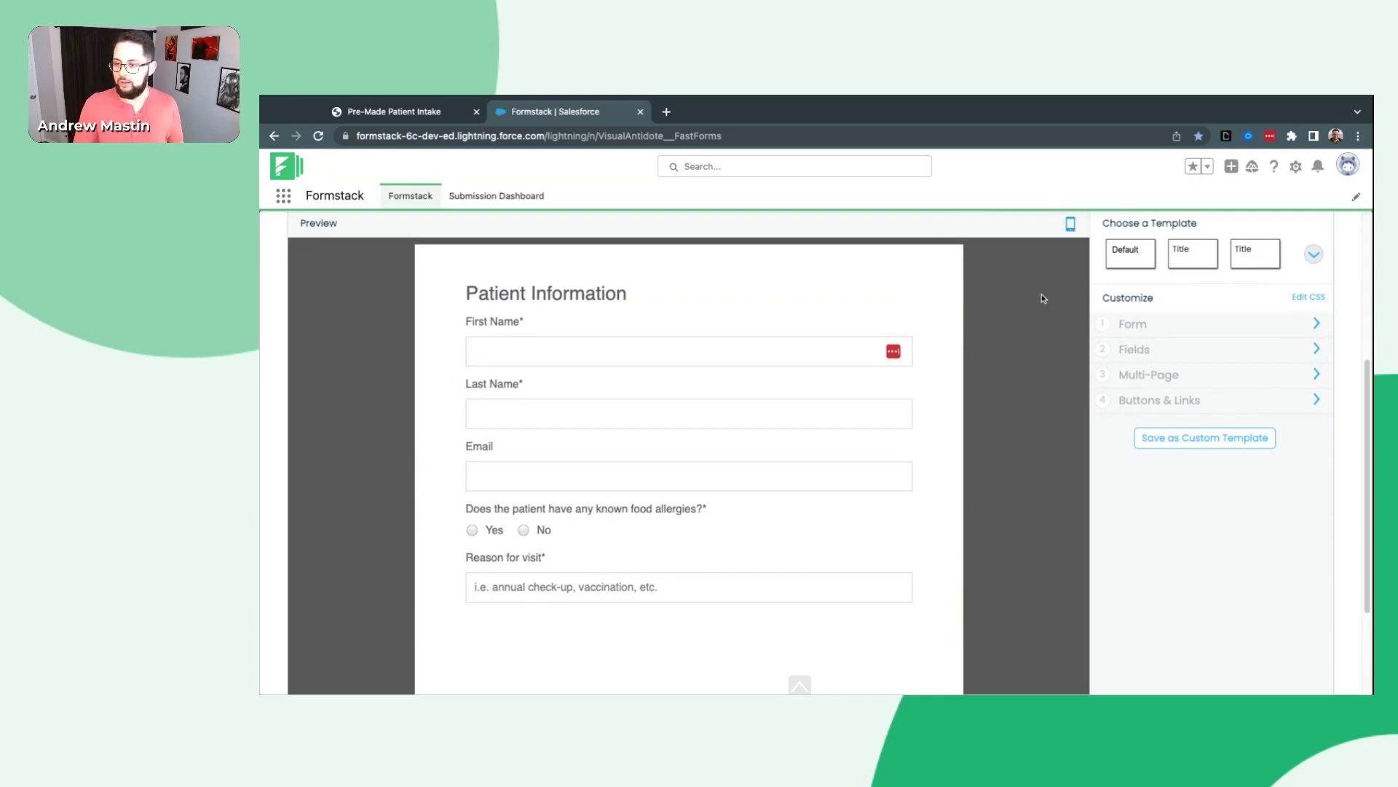
- Try the Duck Pop style template on the form, and apply the Celadon template instead
left_click(1314, 257)
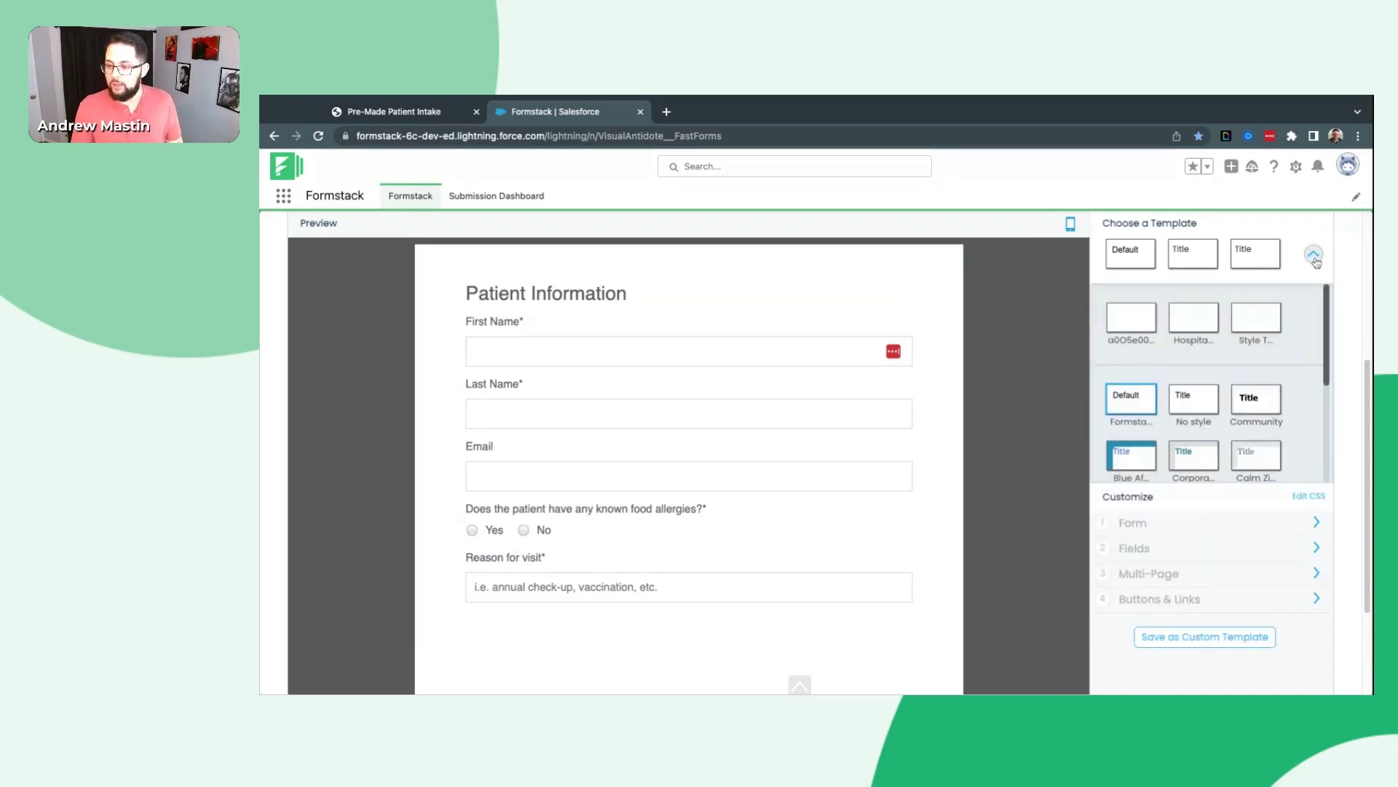
scroll(1251, 402, "down", 3)
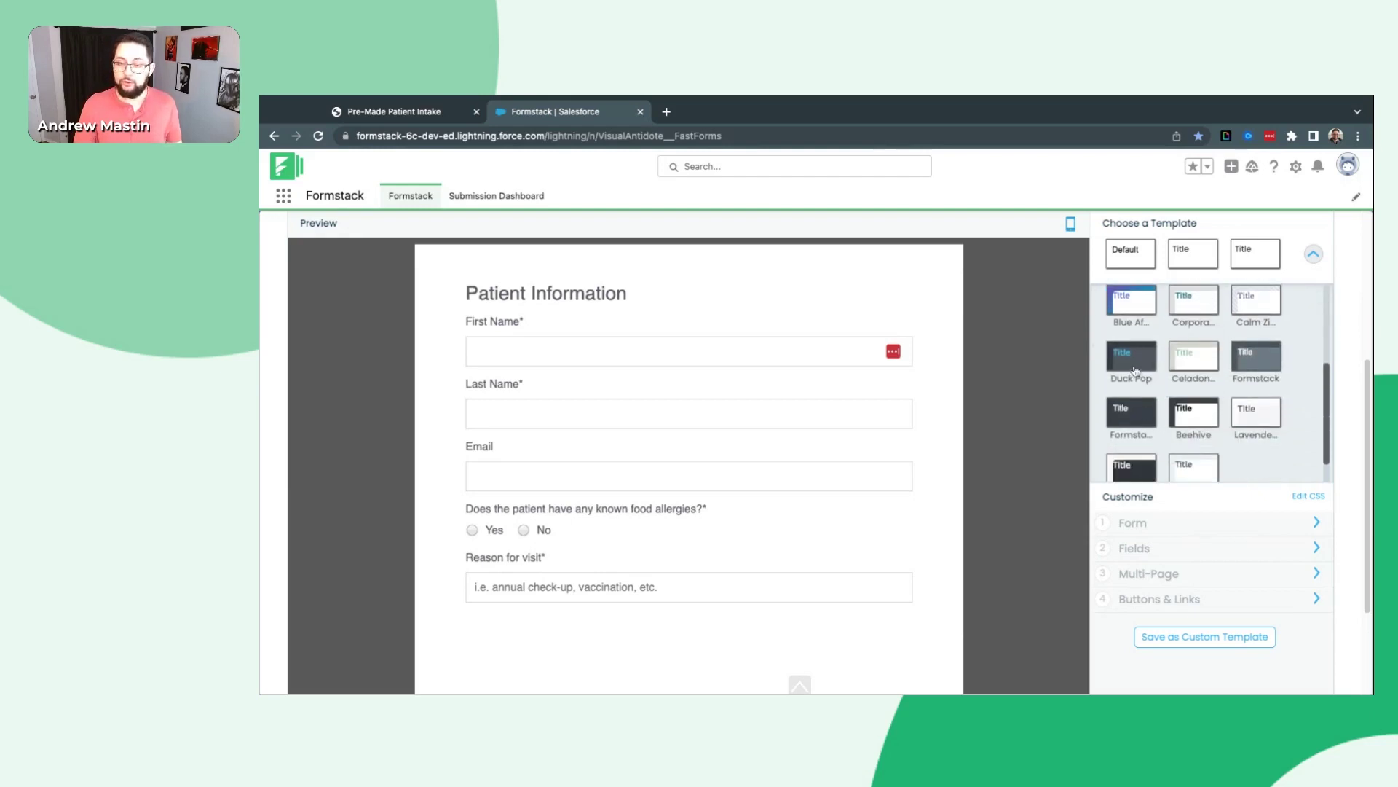
left_click(1134, 371)
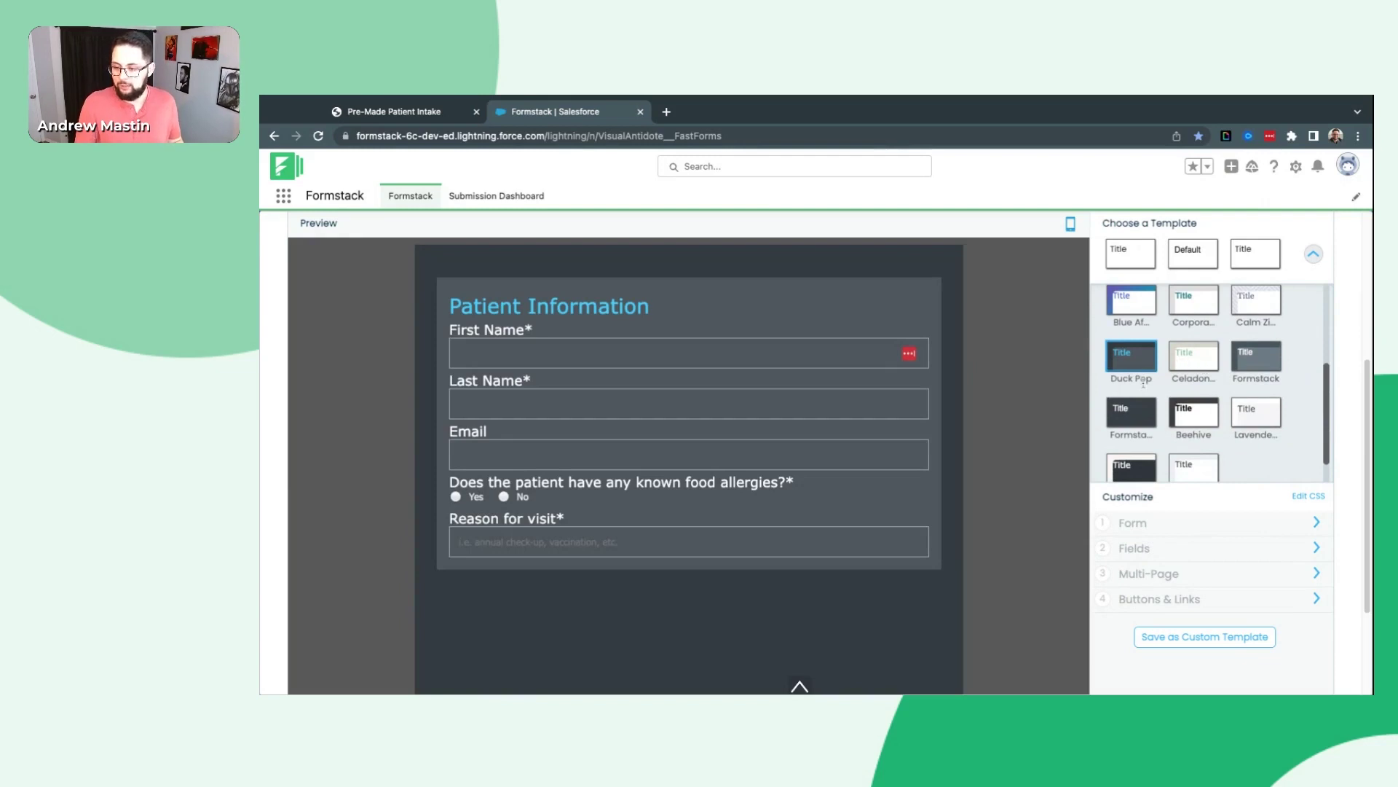
left_click_drag(1110, 379, 1138, 380)
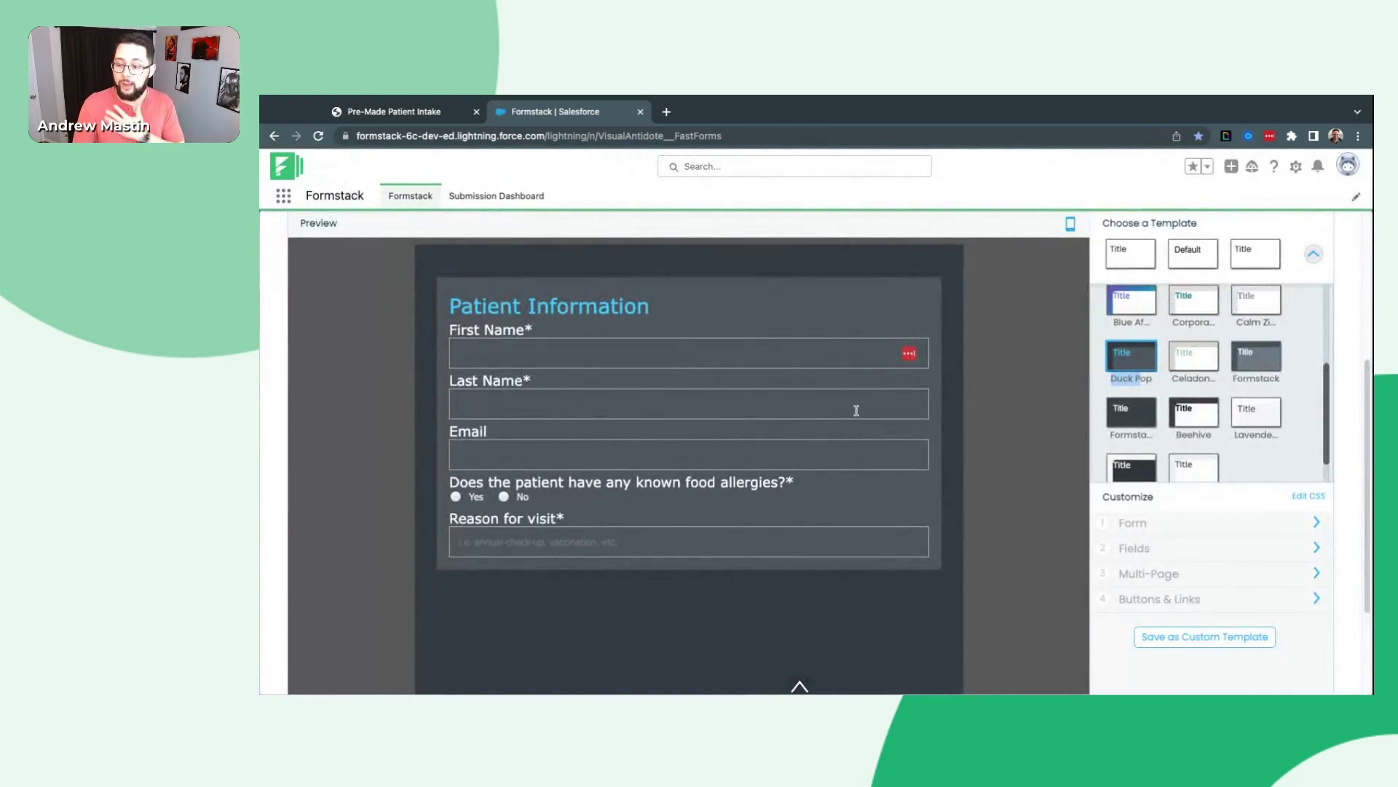
left_click(1171, 363)
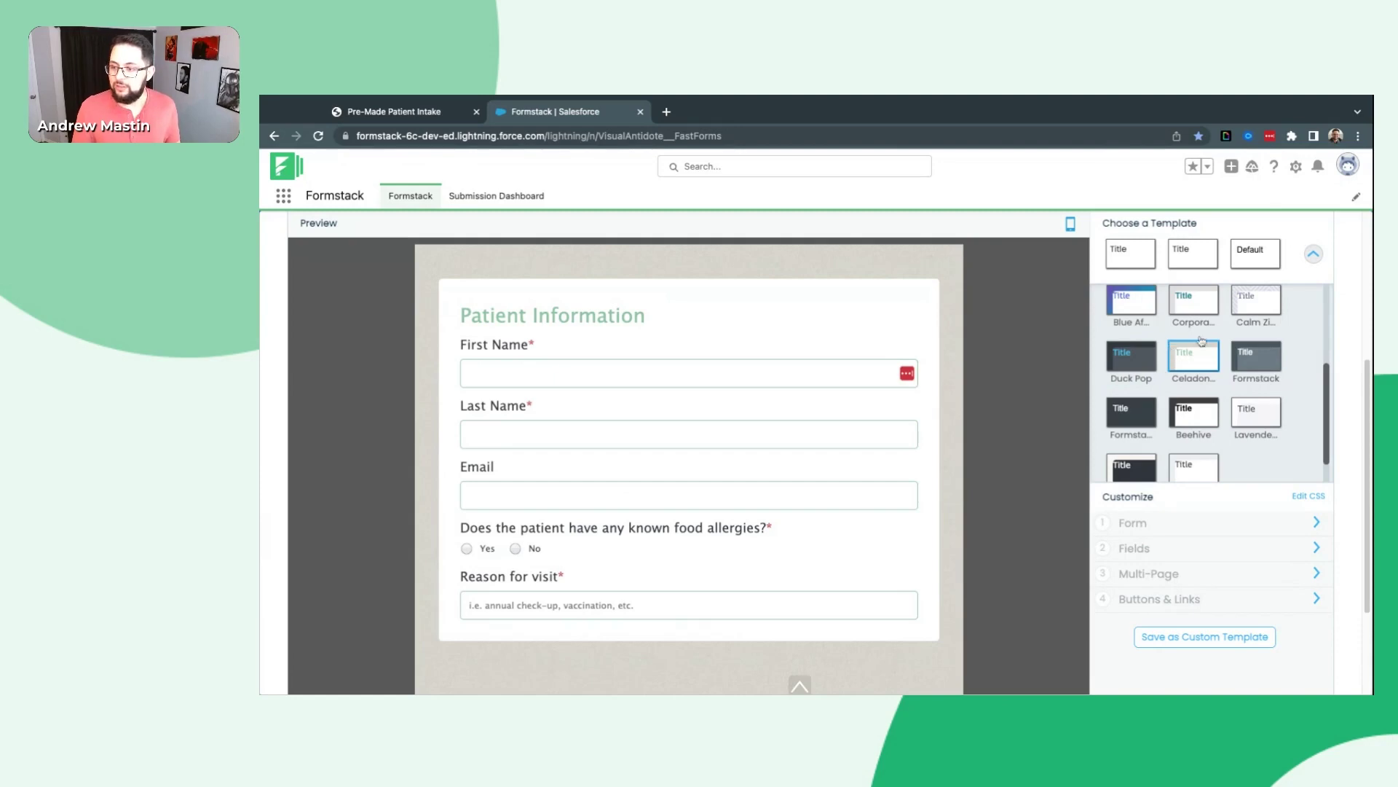
left_click(1314, 253)
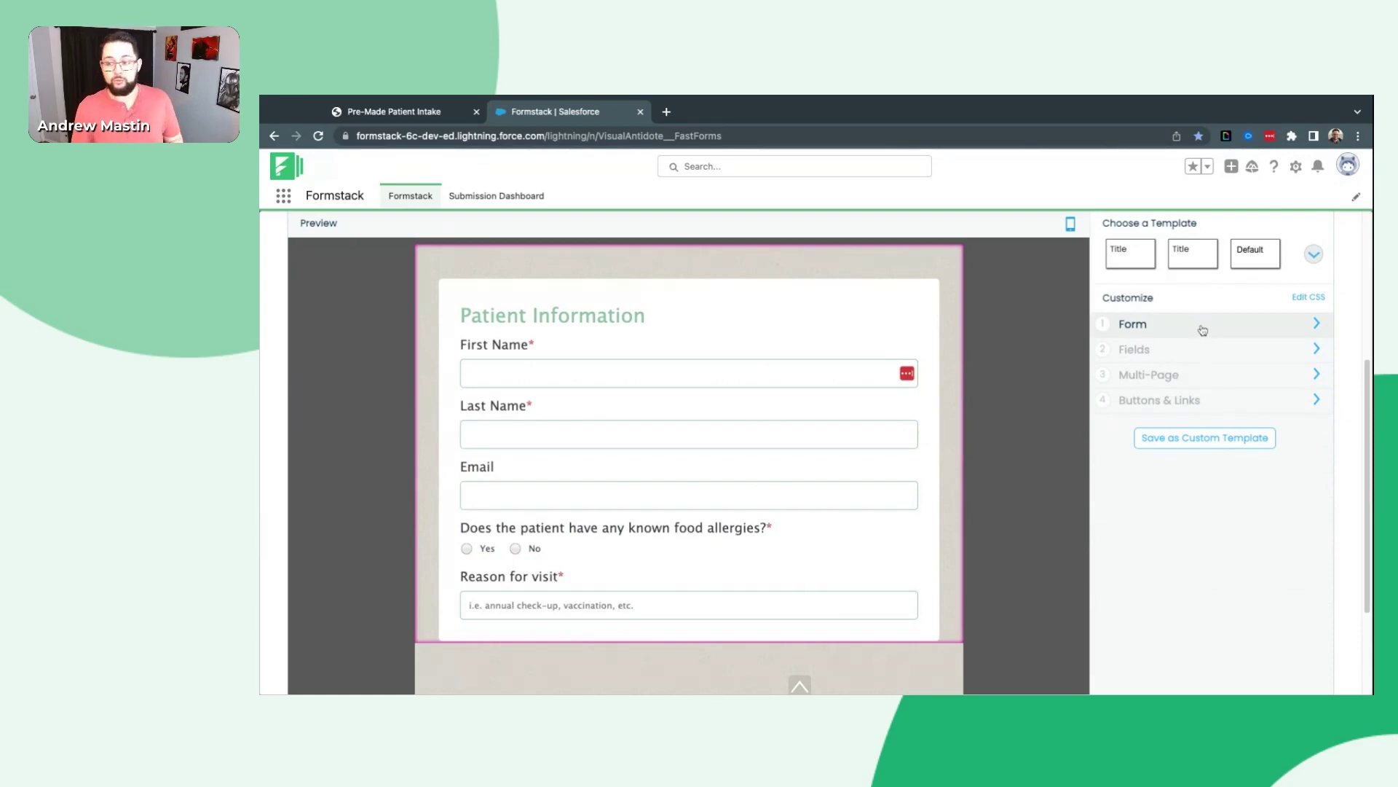
- Try a two-column layout in the form's style settings, and set it back to one column
left_click(1198, 332)
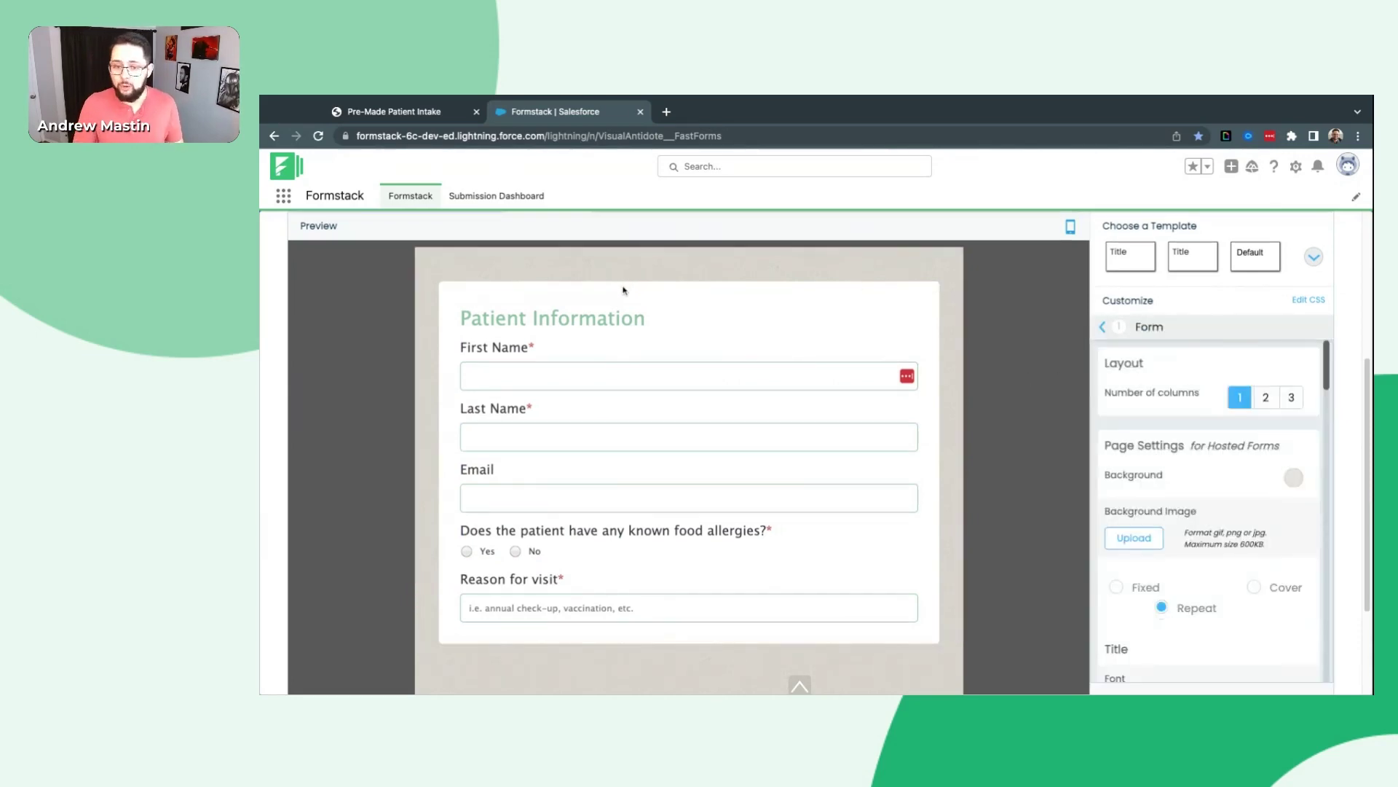
left_click(1271, 405)
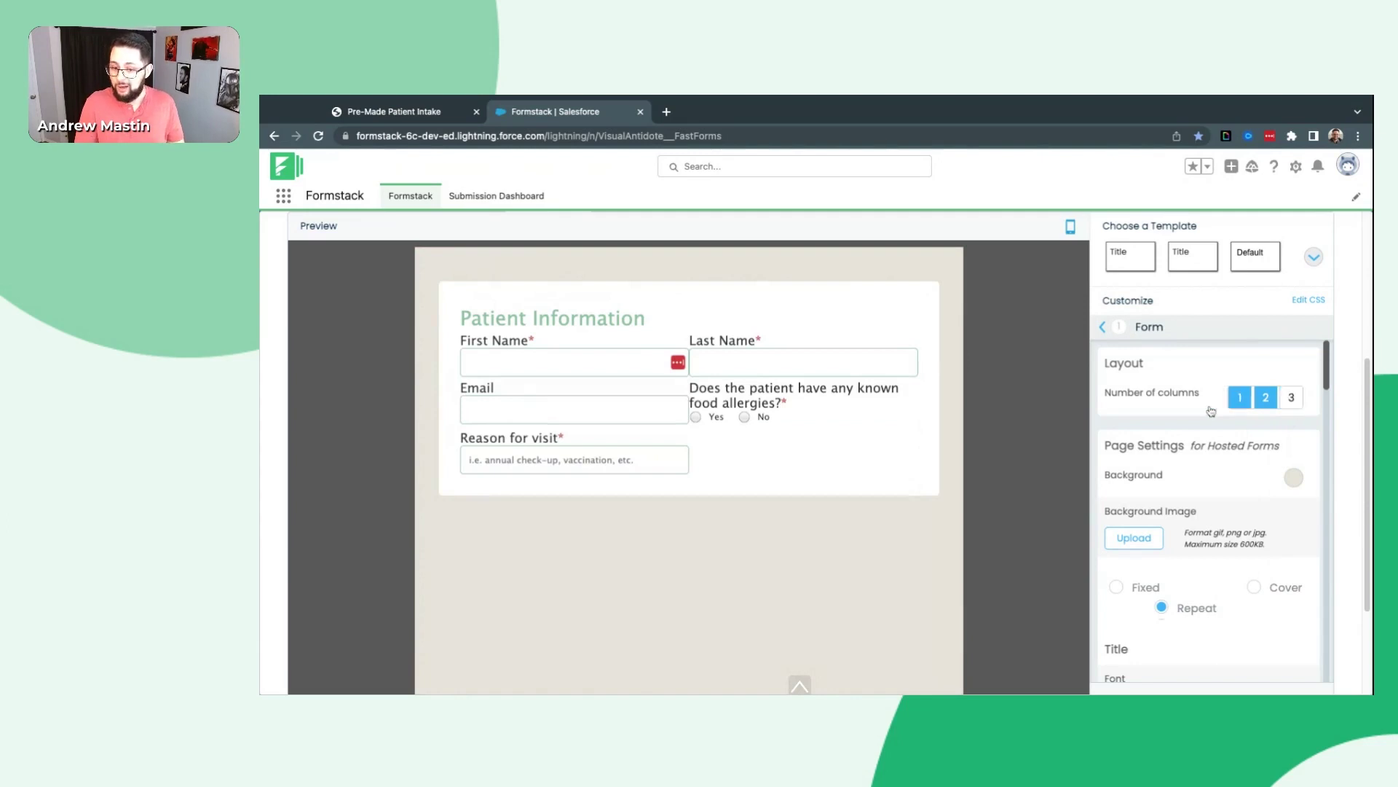
left_click(1237, 404)
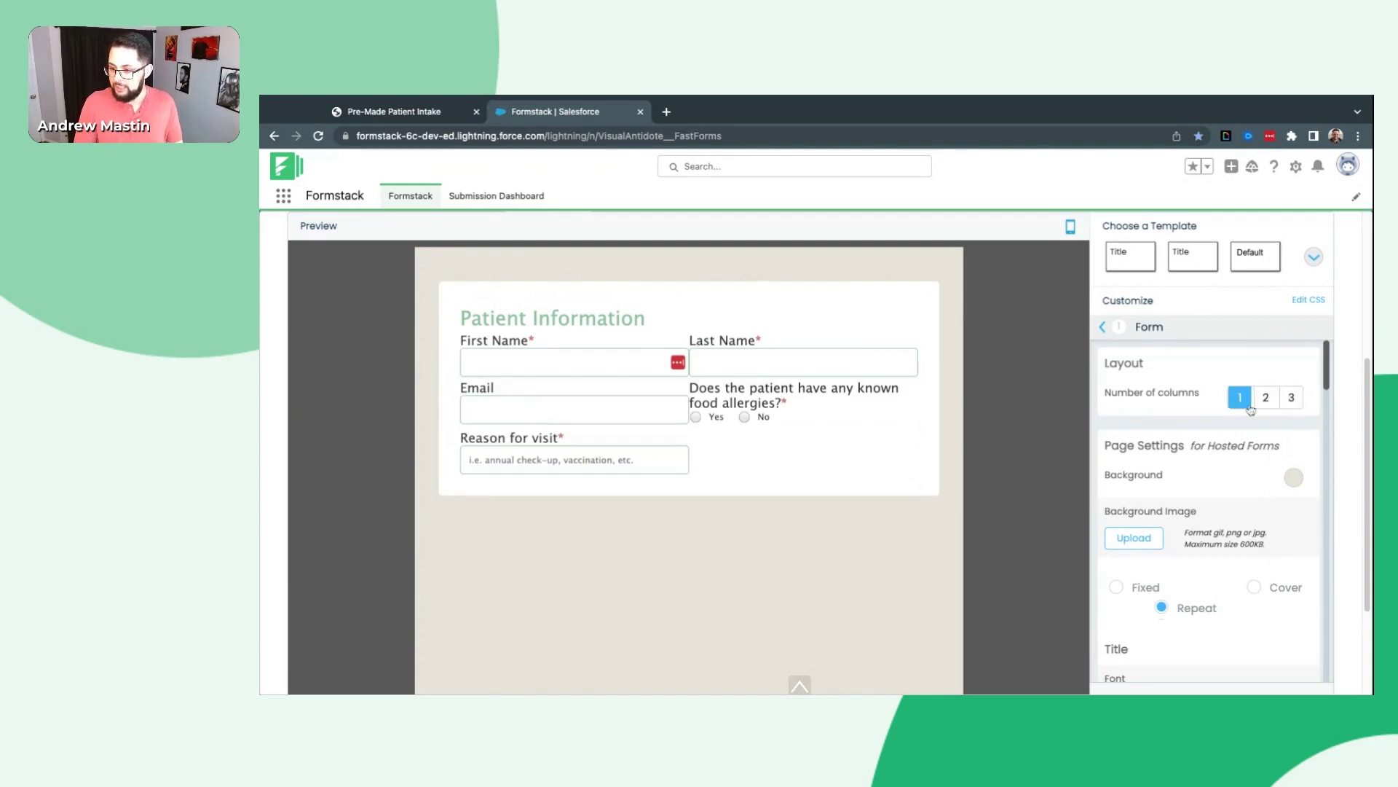
- Examine the Form style settings and the Fields label settings, and return to the list of customization categories
scroll(1166, 406, "down", 3)
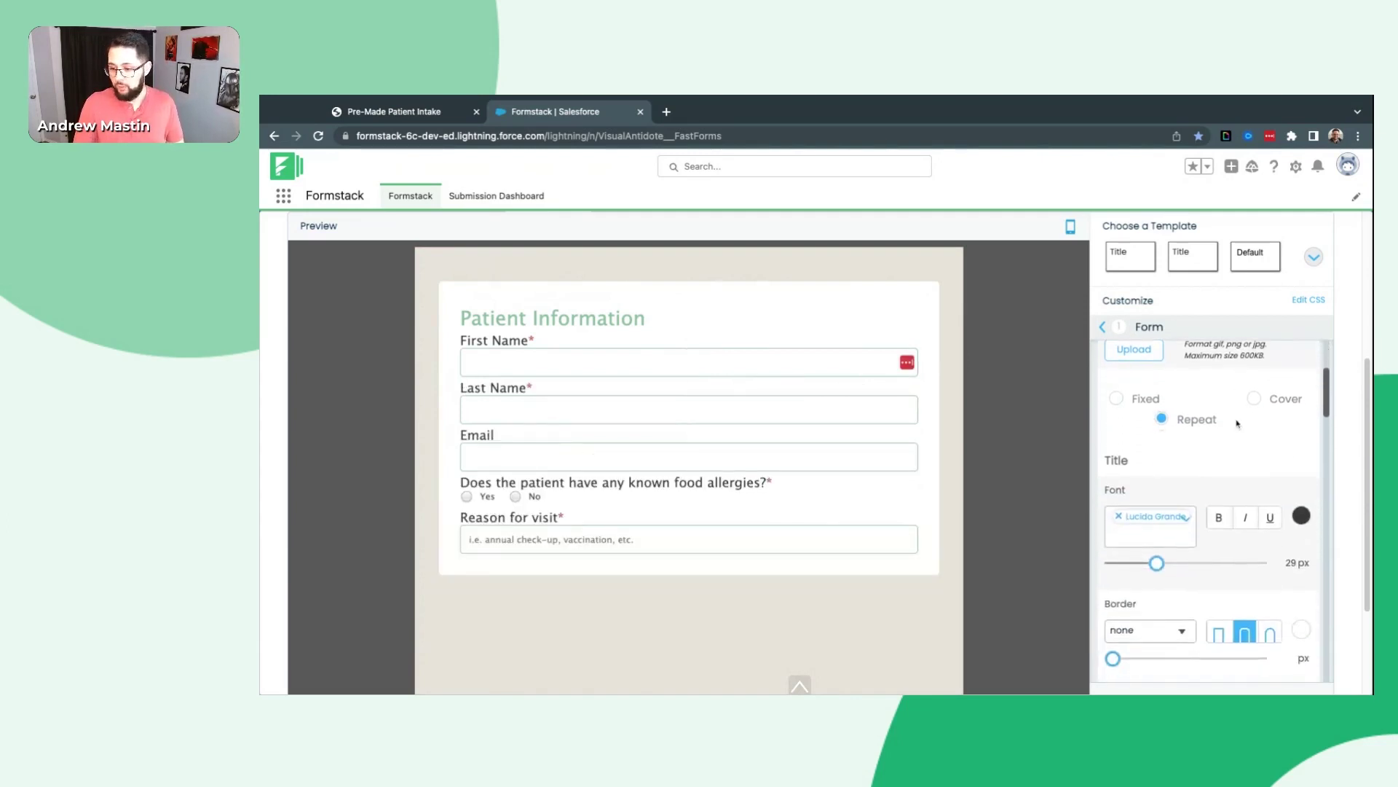
scroll(1235, 425, "down", 3)
scroll(1219, 426, "down", 5)
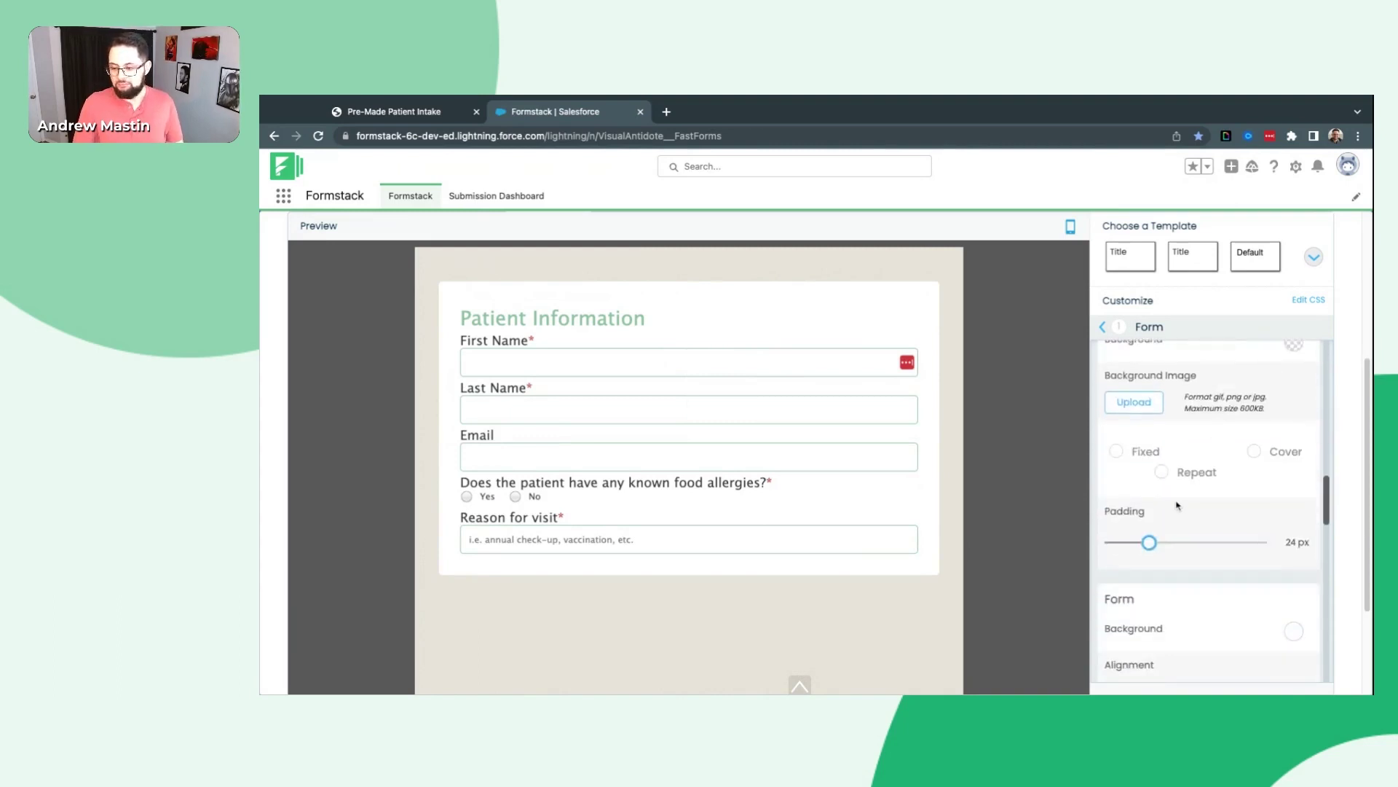
scroll(1177, 503, "up", 10)
scroll(1043, 351, "down", 2)
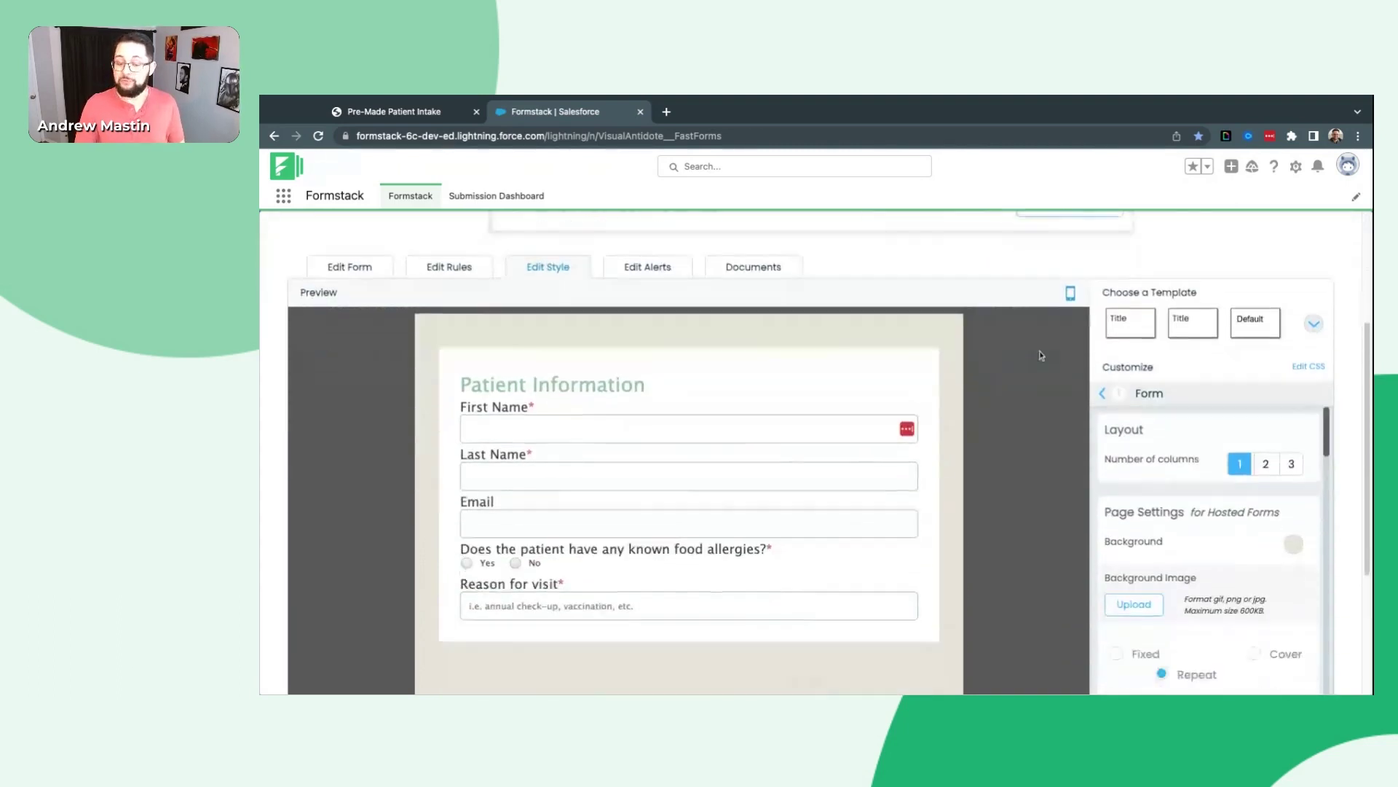
left_click(1098, 322)
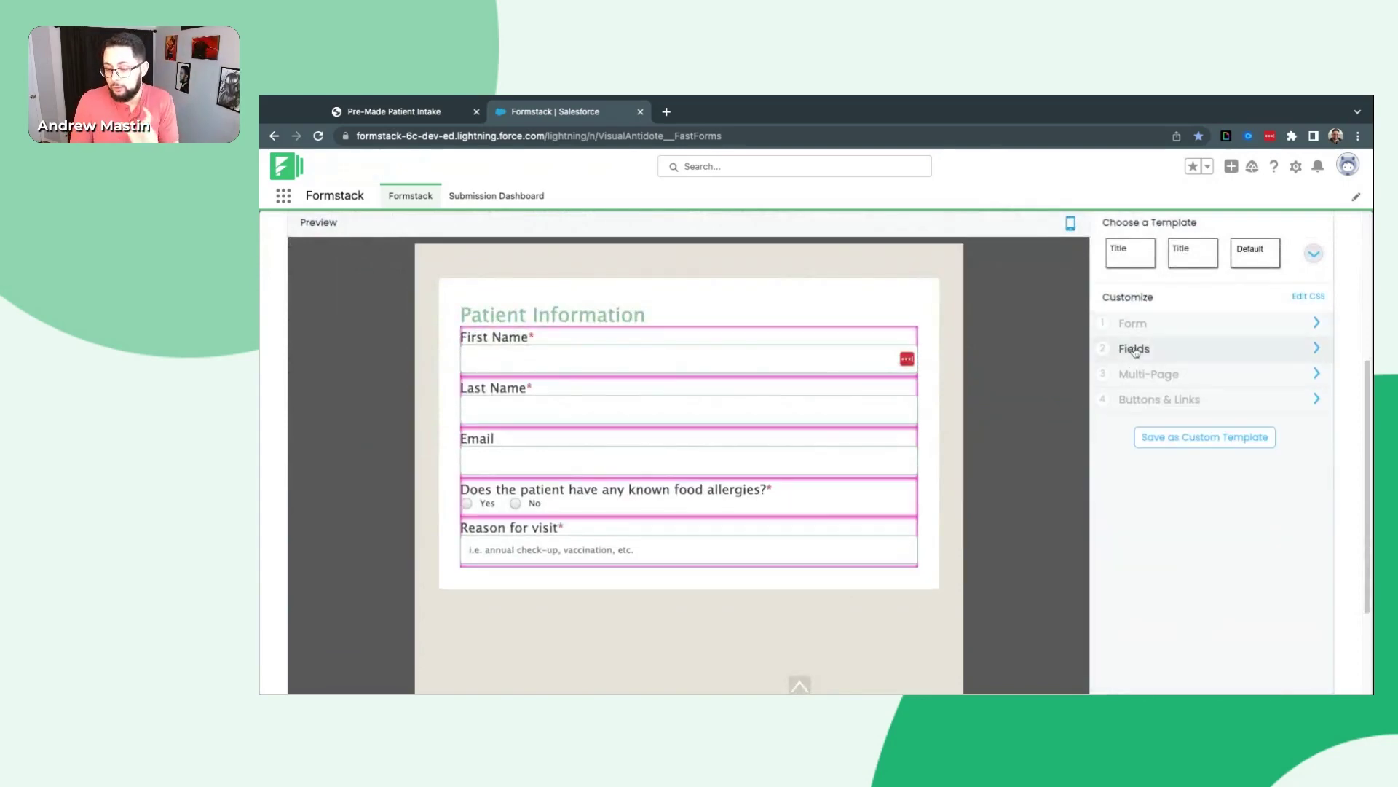
left_click(1169, 349)
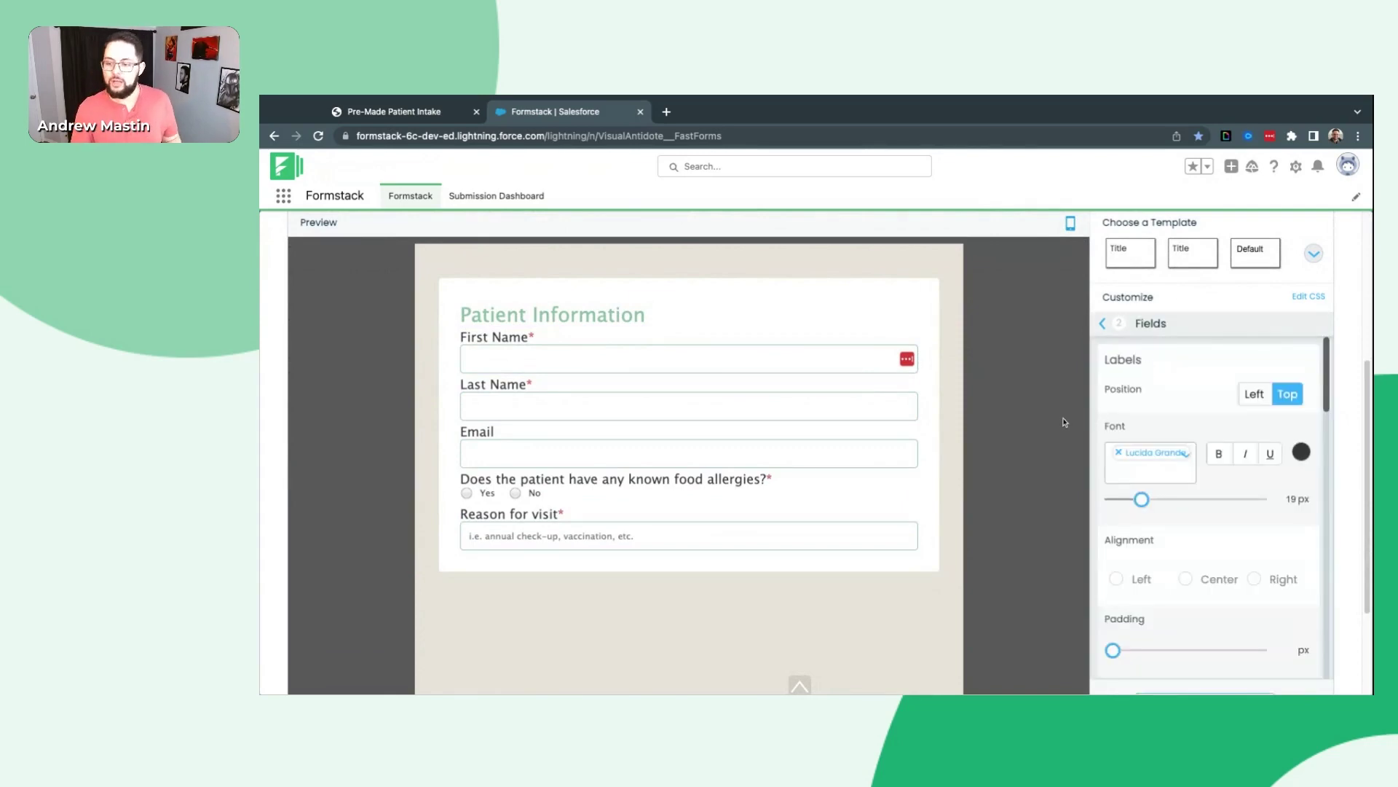
left_click(1105, 325)
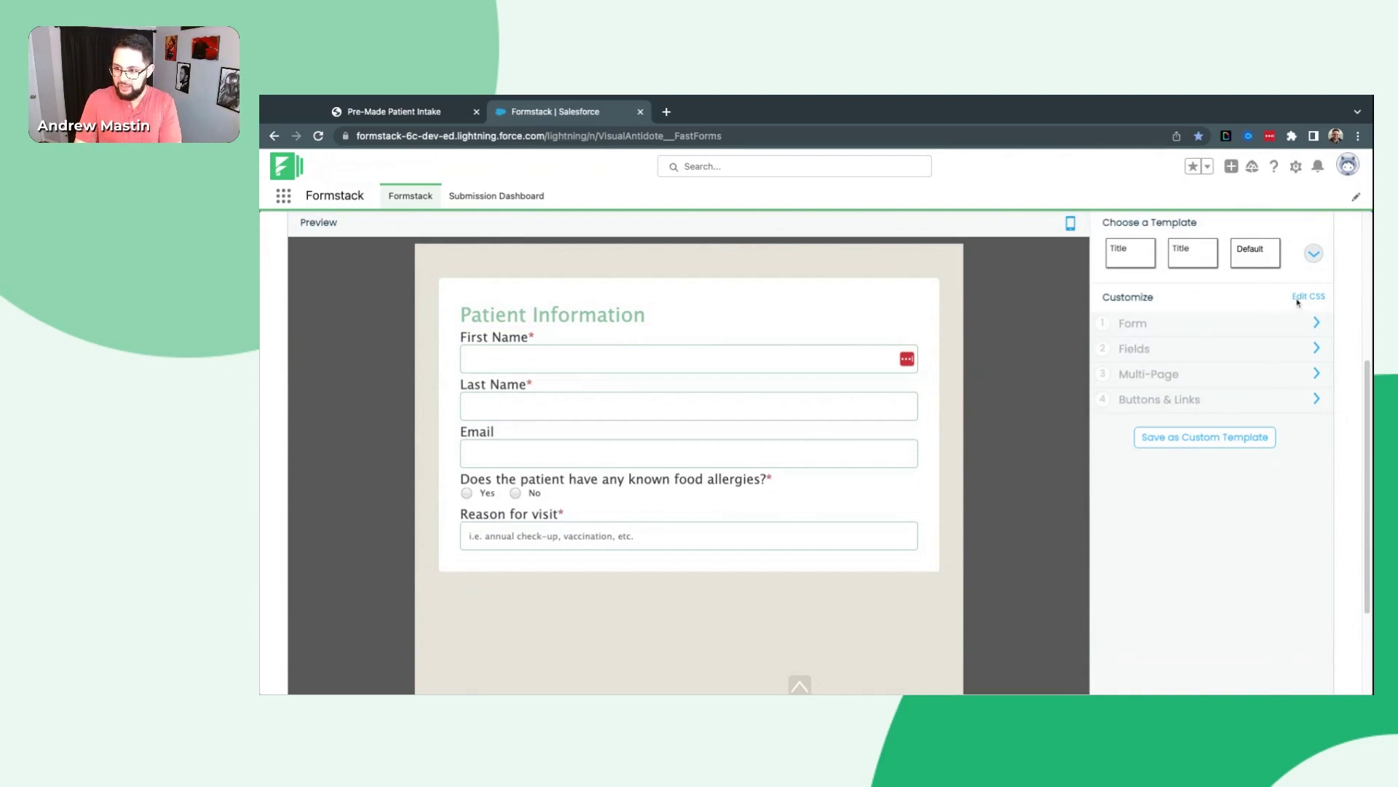
left_click(1314, 252)
left_click(1314, 253)
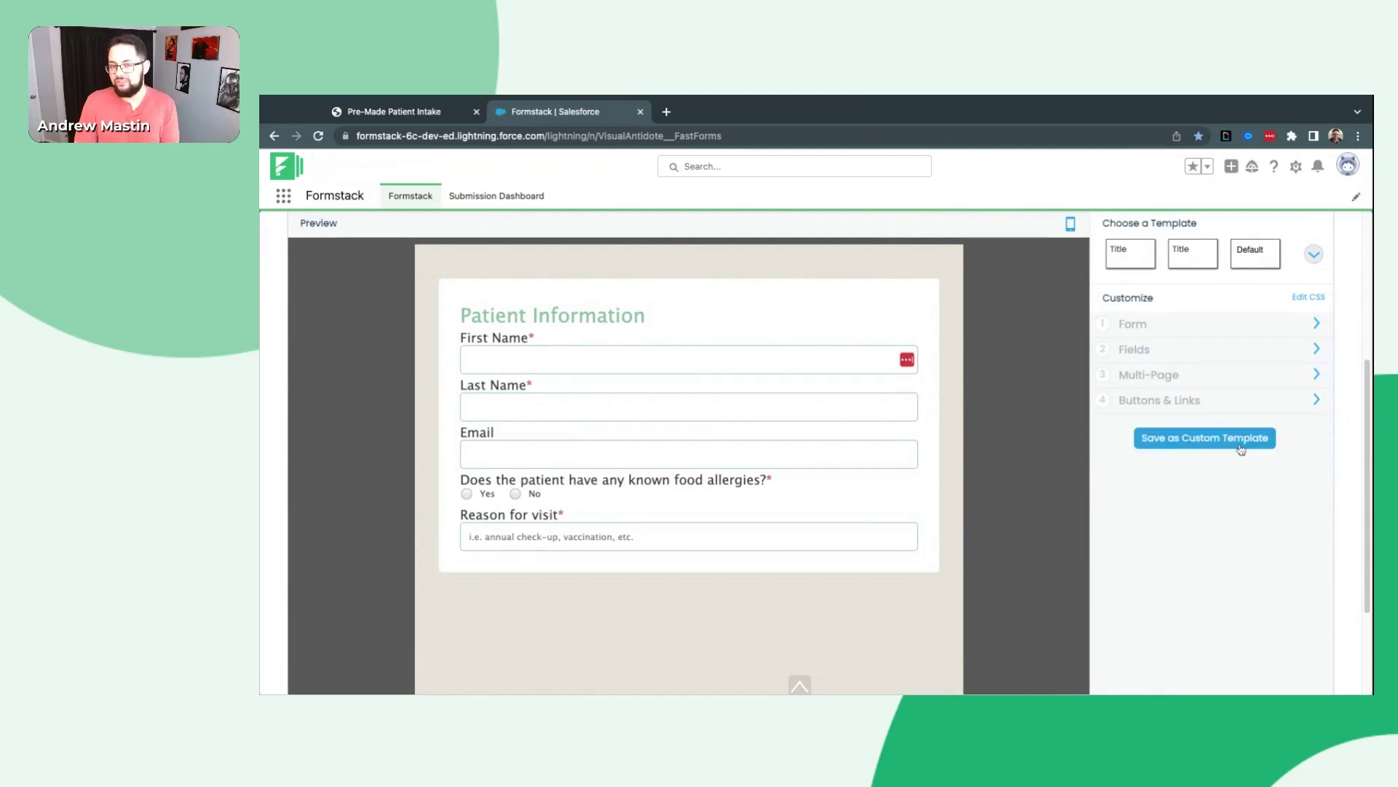
scroll(1122, 437, "down", 2)
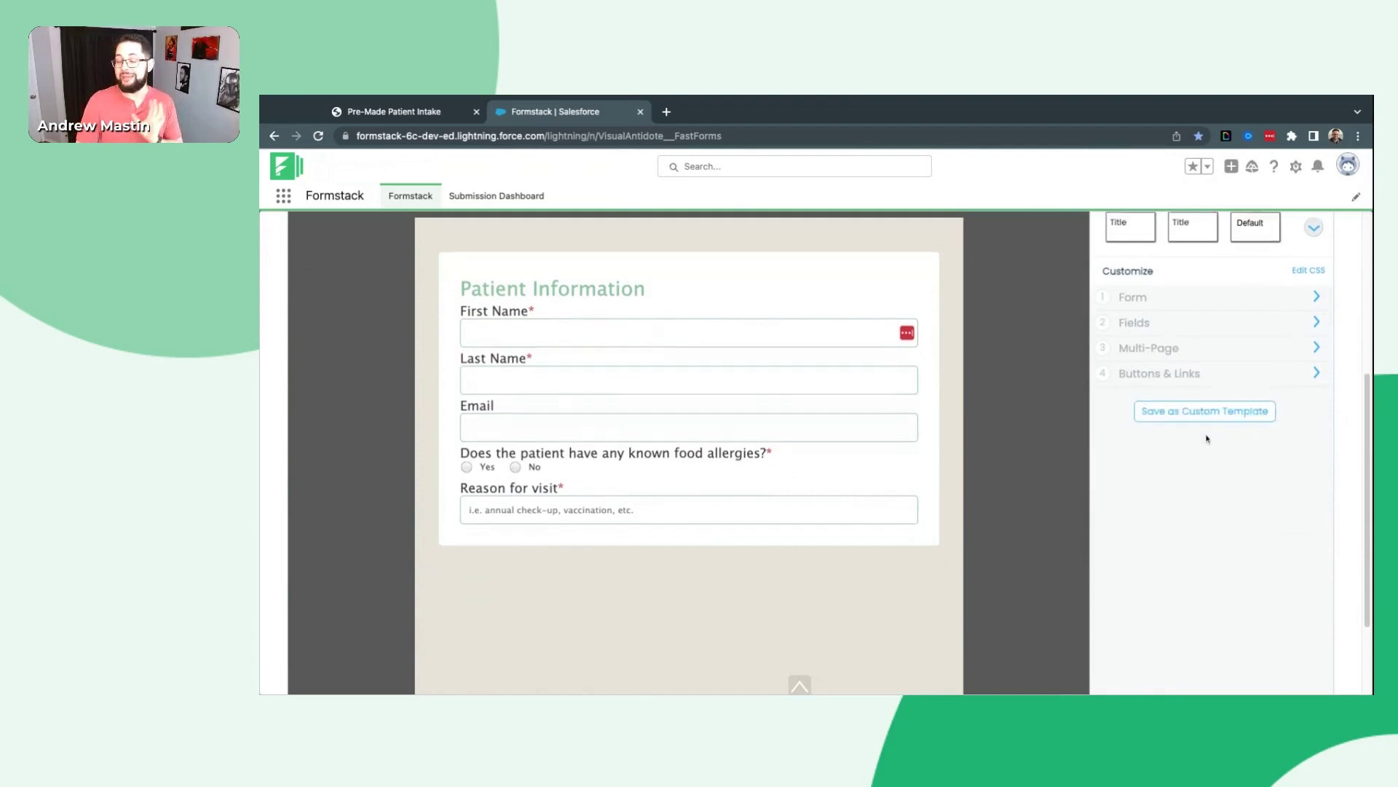
scroll(1056, 408, "up", 2)
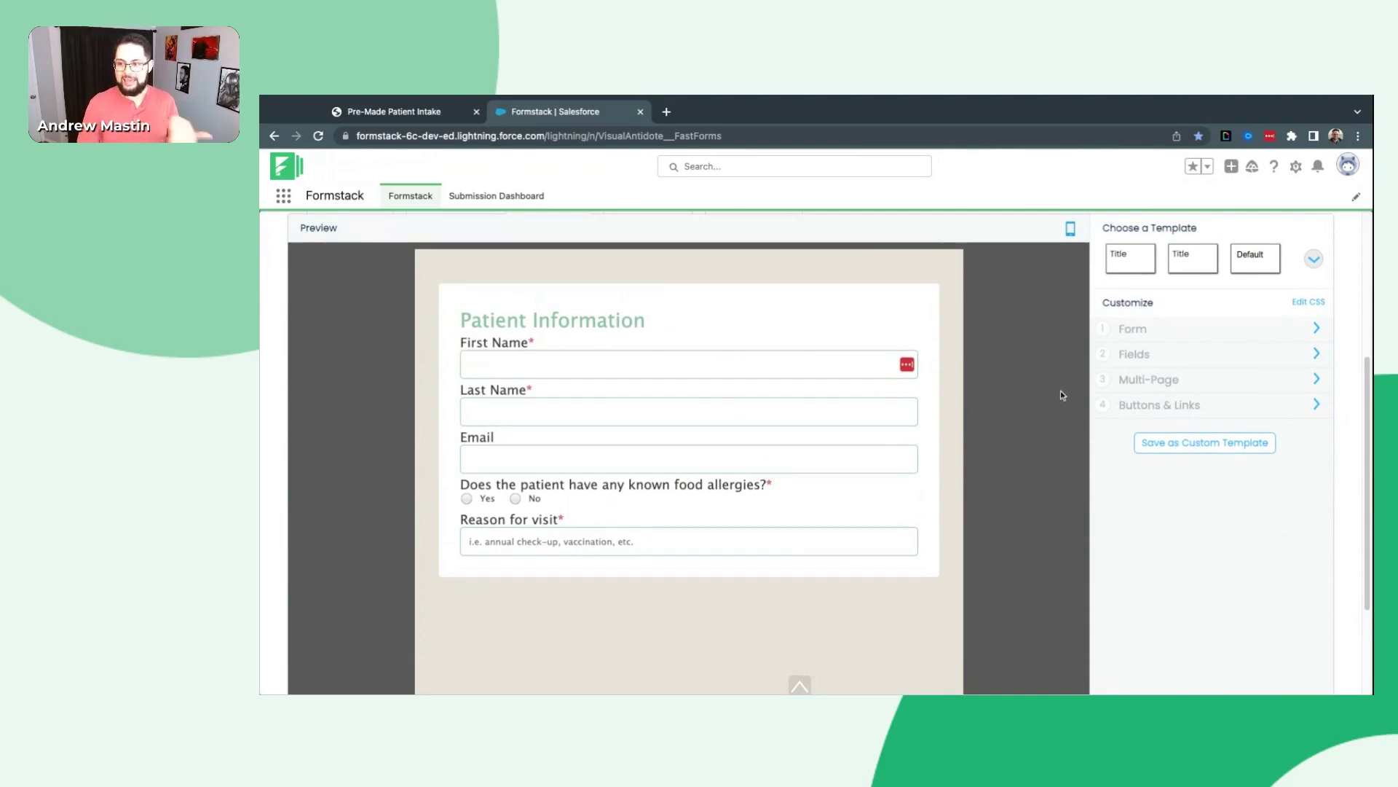
- Apply the custom "Hospita..." style template to the form, discarding the unsaved template, and check the preview
left_click(1315, 259)
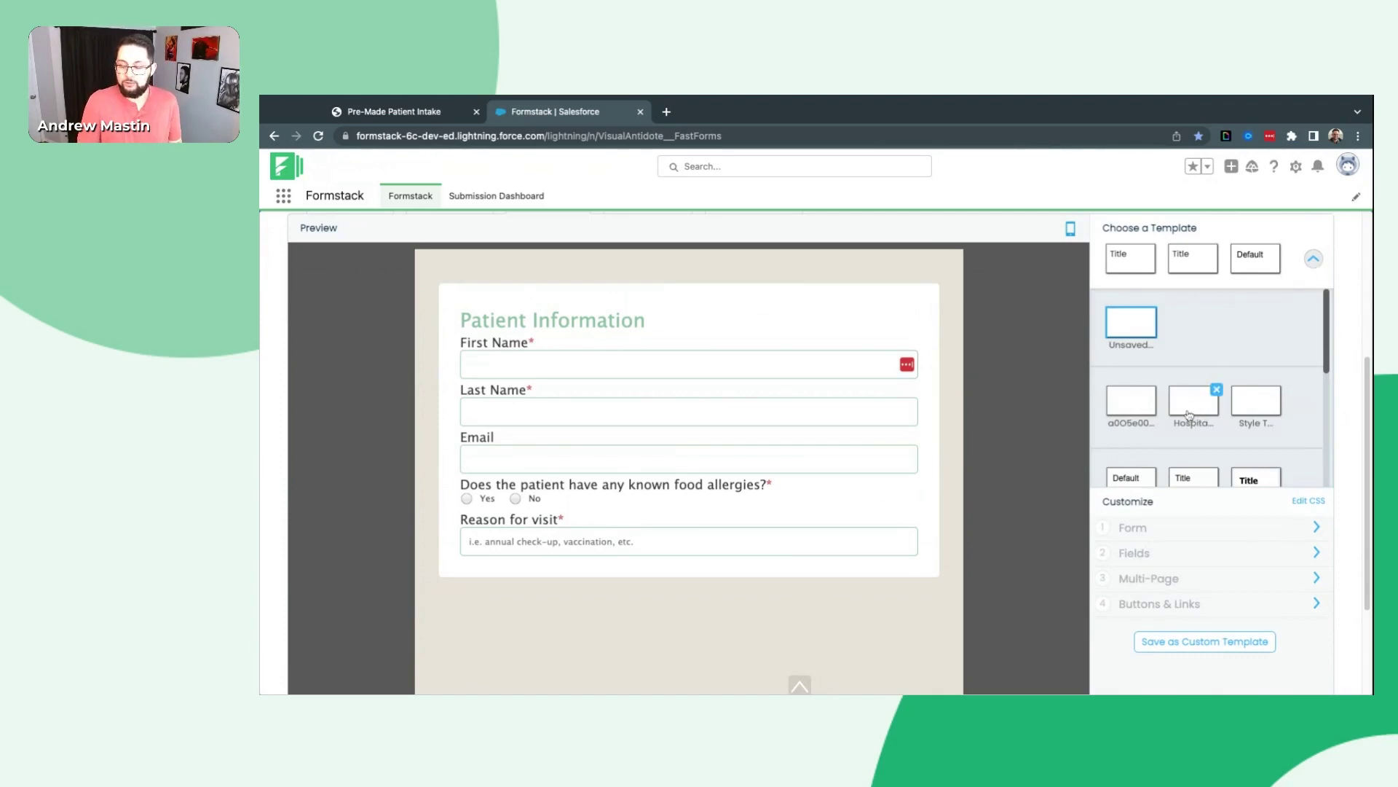
left_click(415, 115)
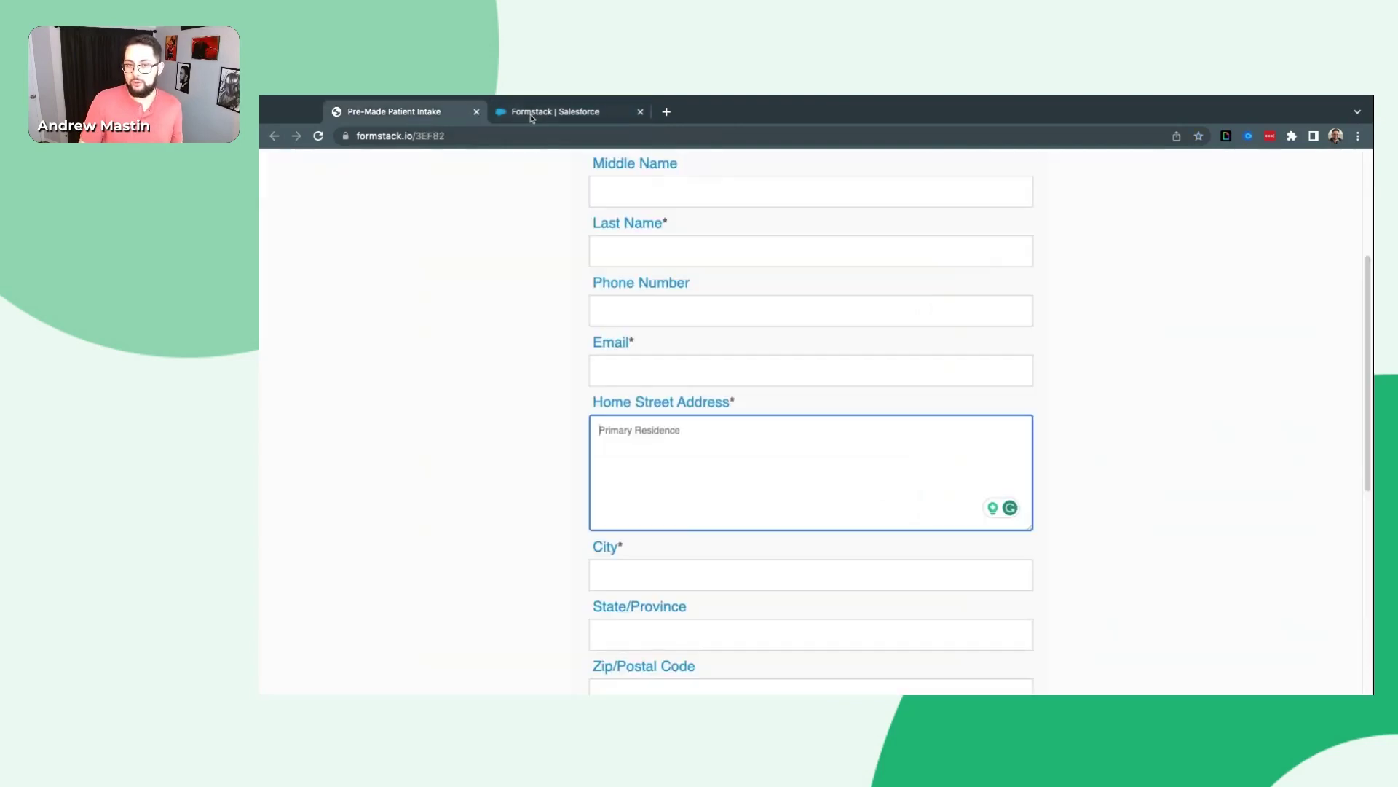
scroll(623, 191, "up", 4)
left_click(555, 111)
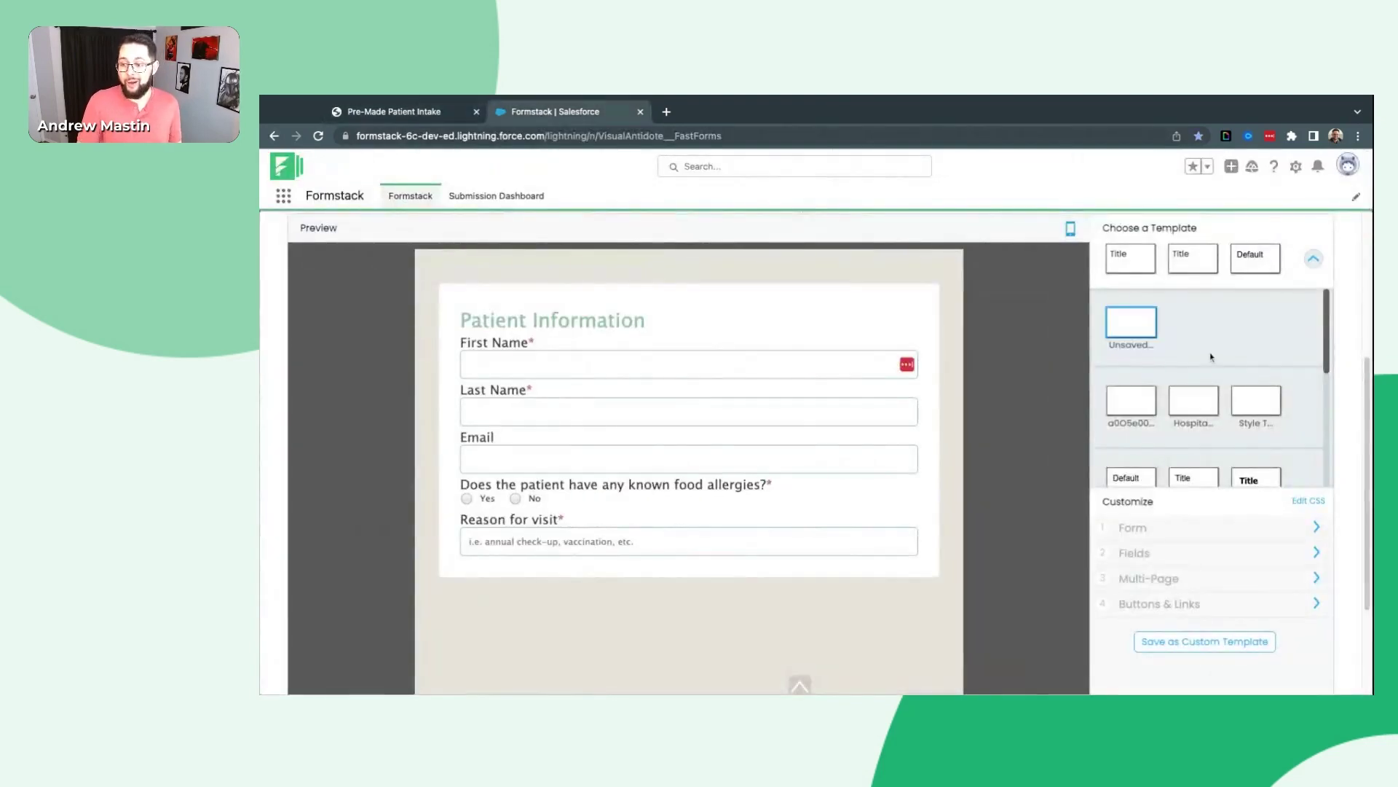
left_click(1194, 405)
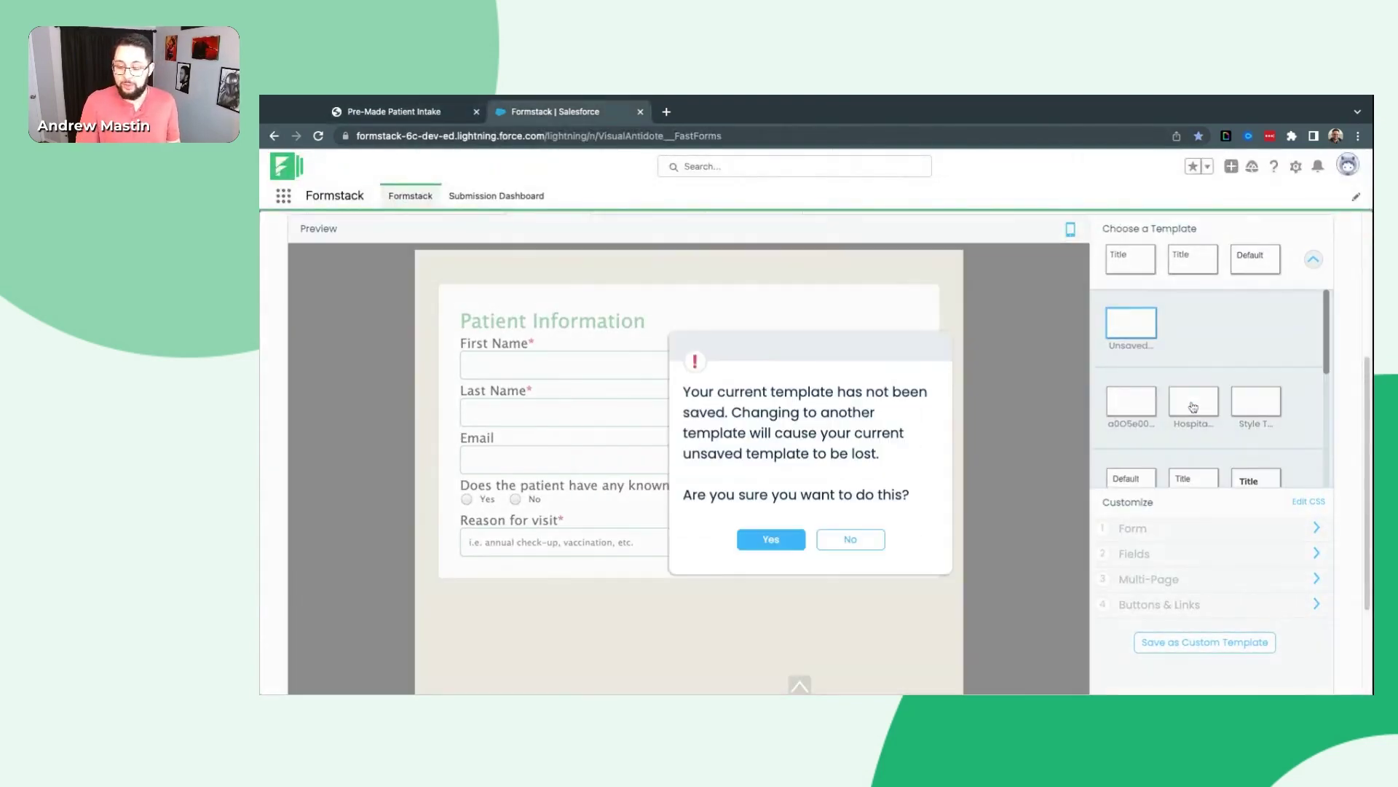
left_click(771, 539)
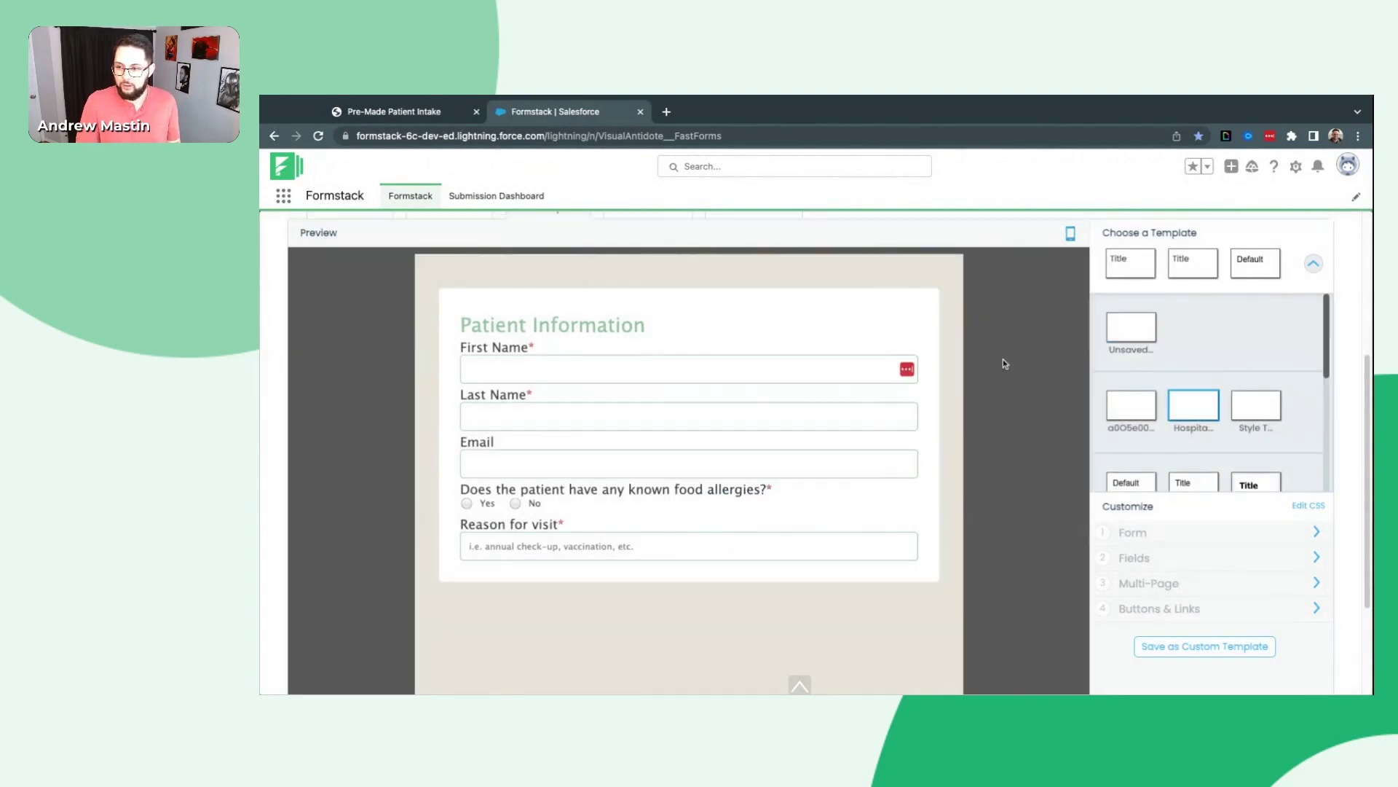
left_click(1315, 265)
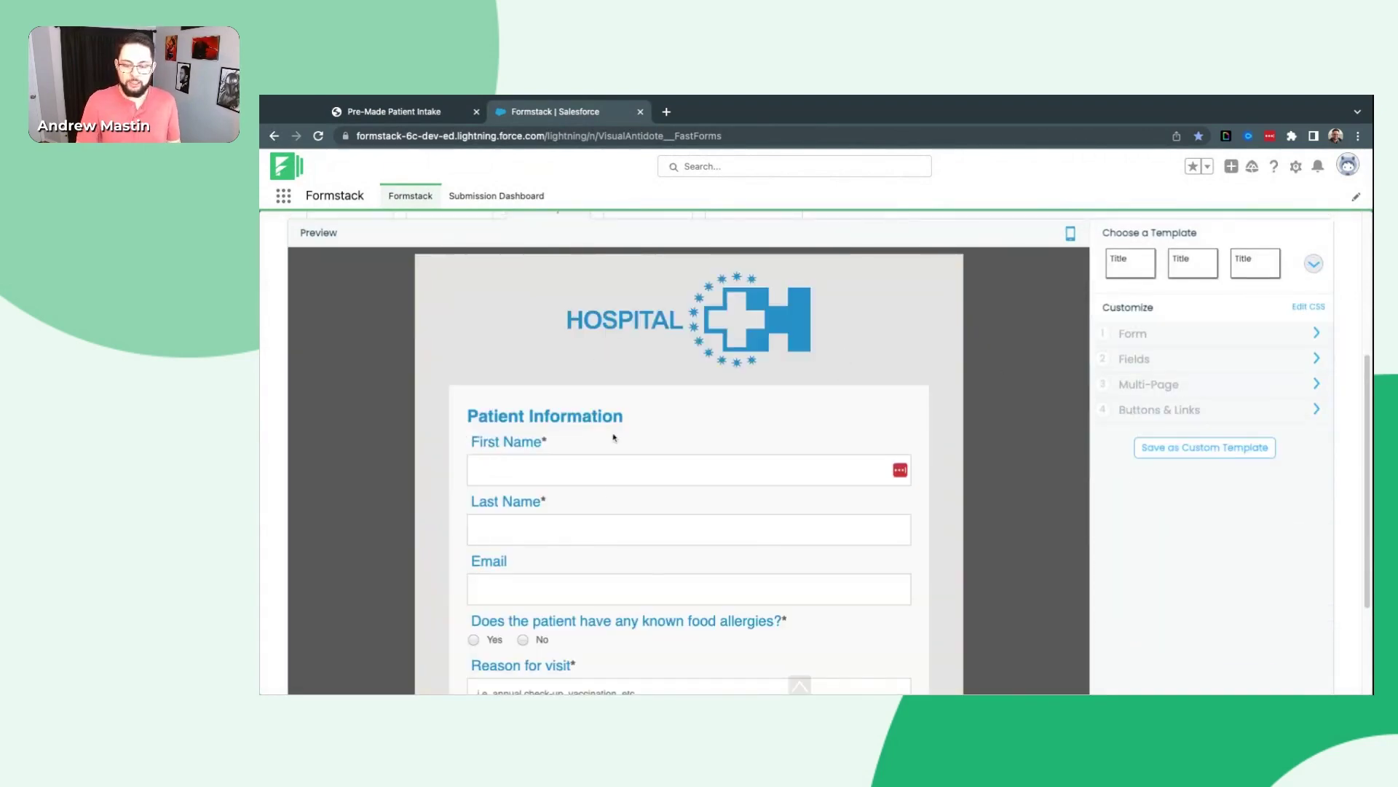
scroll(568, 510, "down", 2)
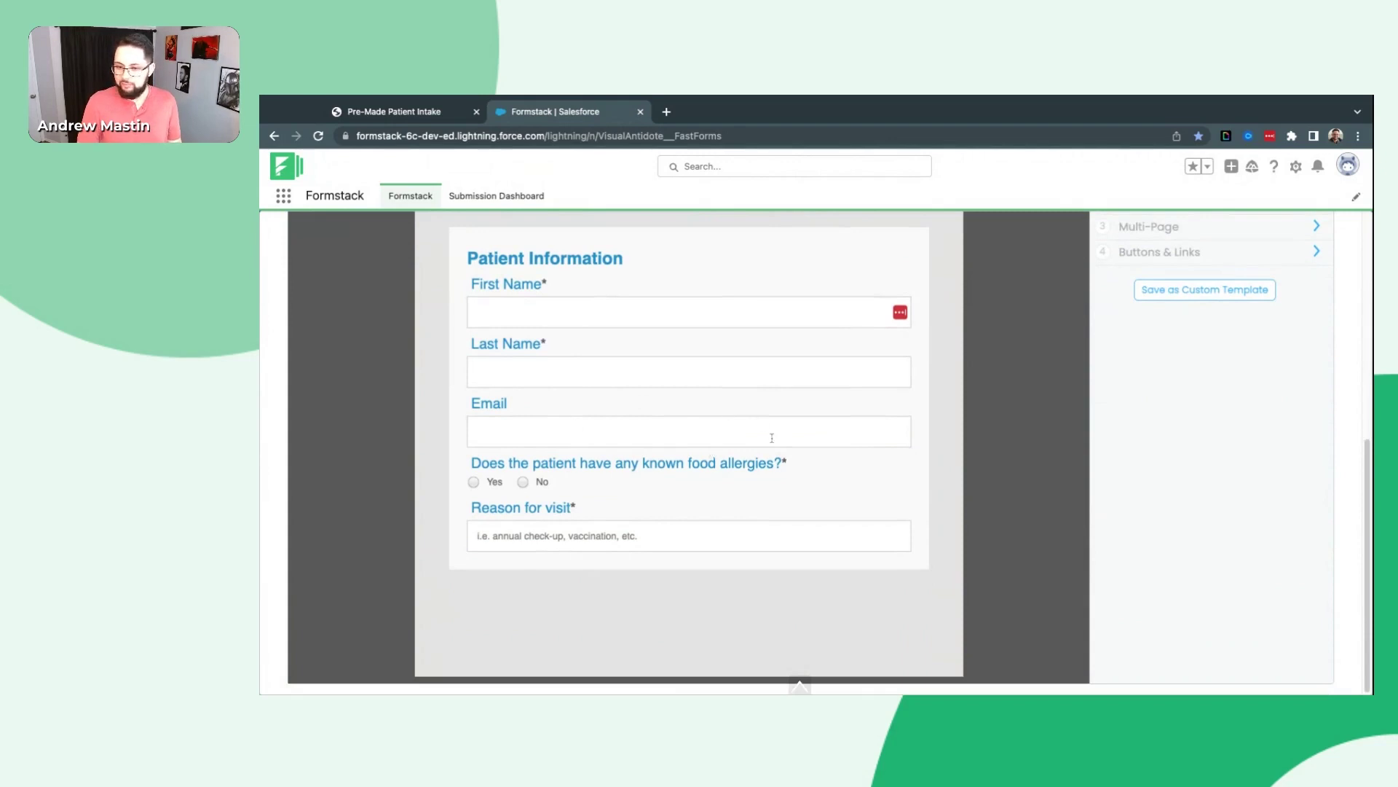
scroll(770, 439, "up", 3)
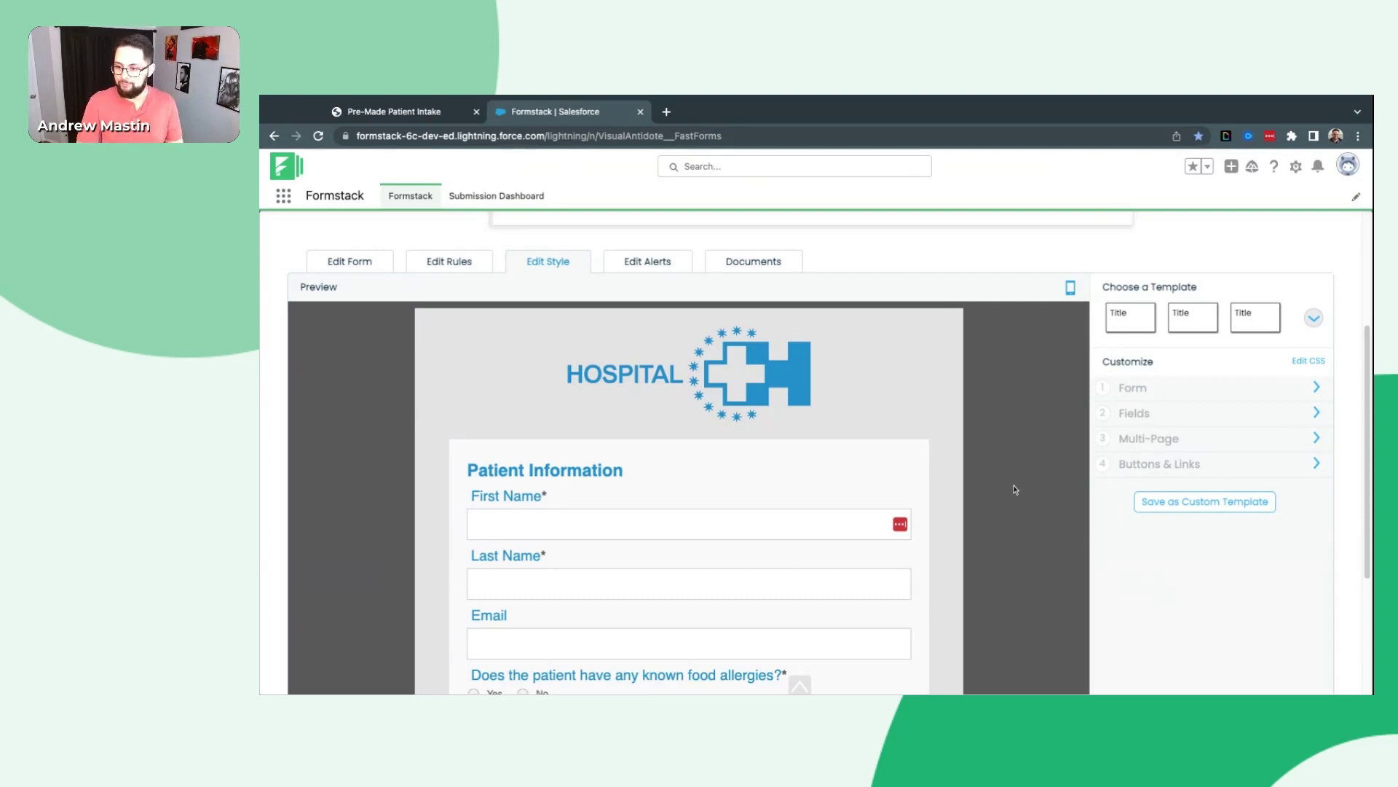
- Publish the draft of the Update Medical Records form and go on to its publishing options
scroll(1014, 484, "up", 3)
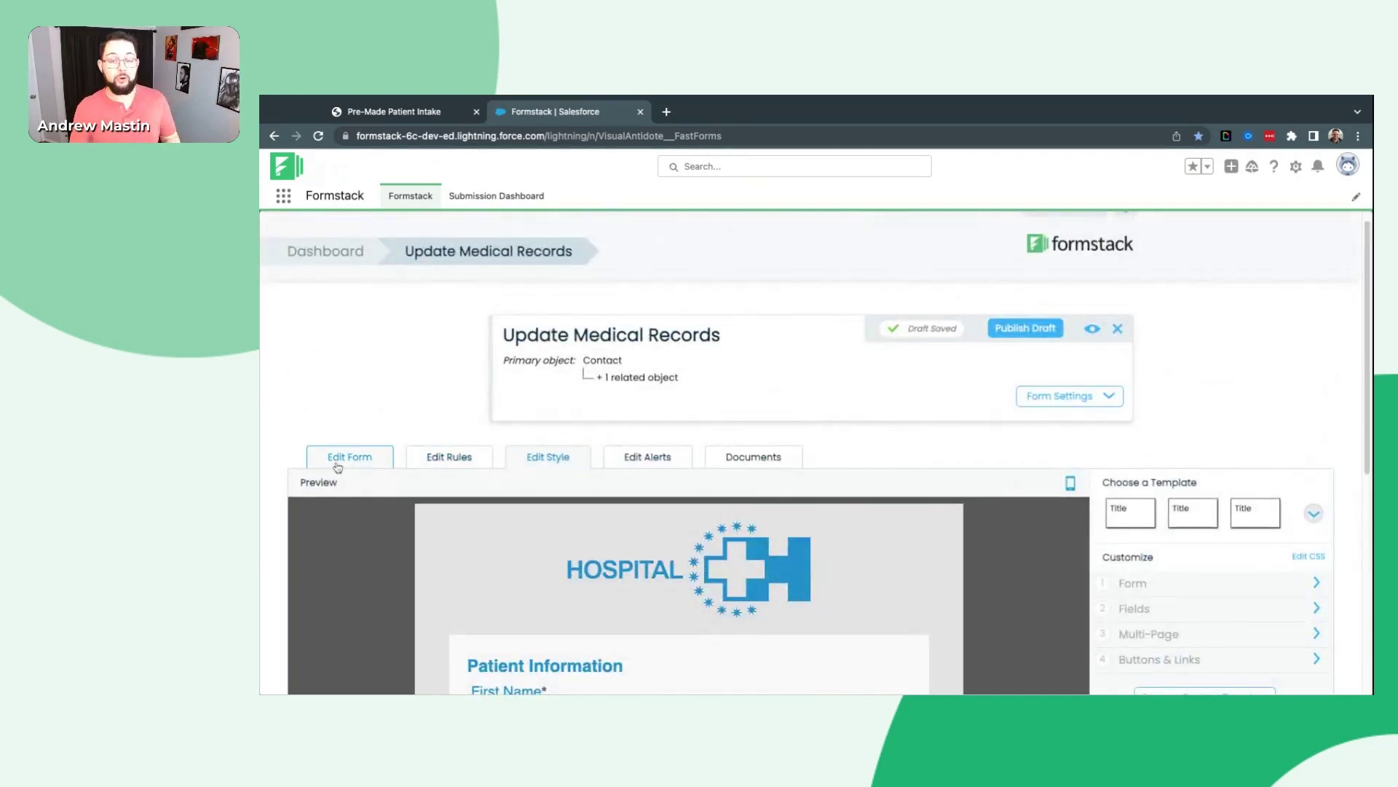
scroll(748, 279, "down", 5)
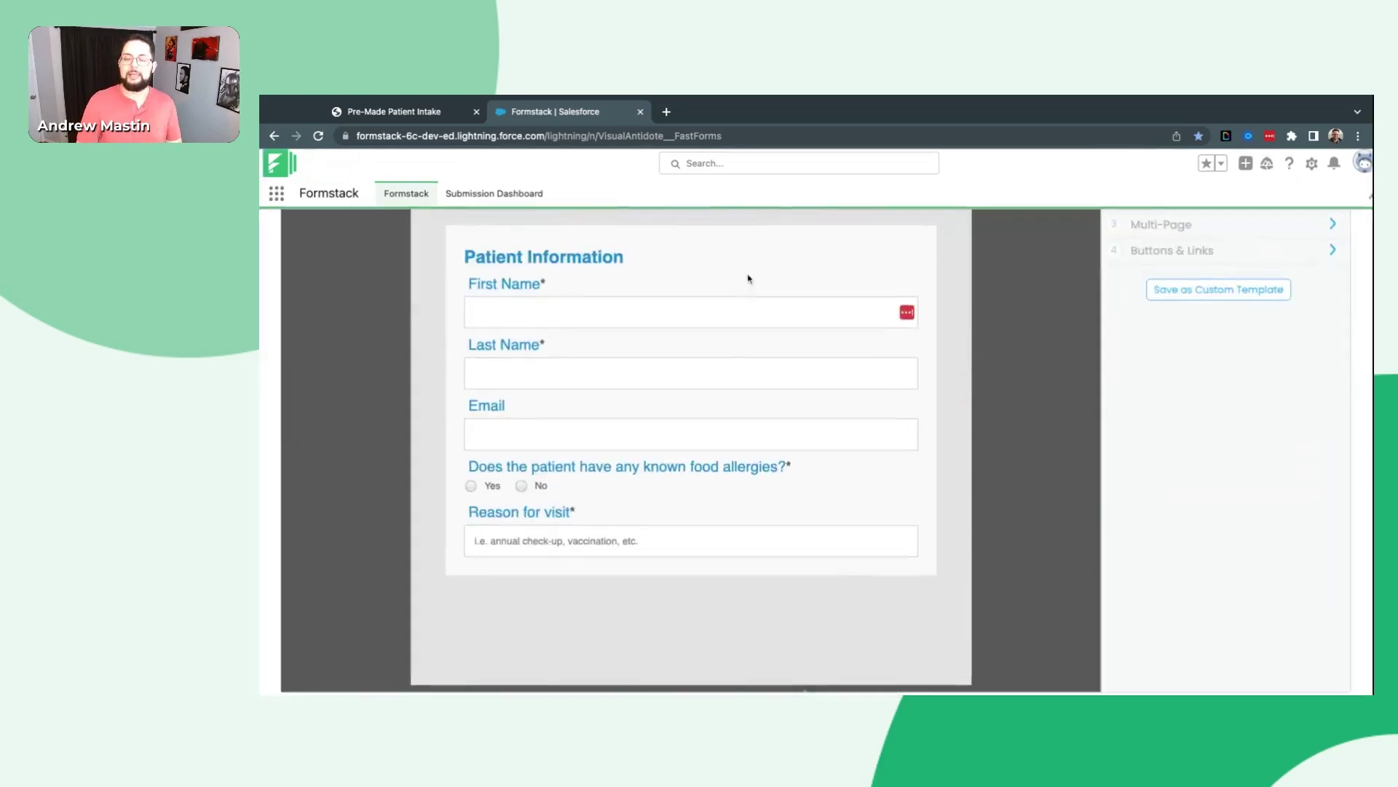
scroll(748, 279, "up", 5)
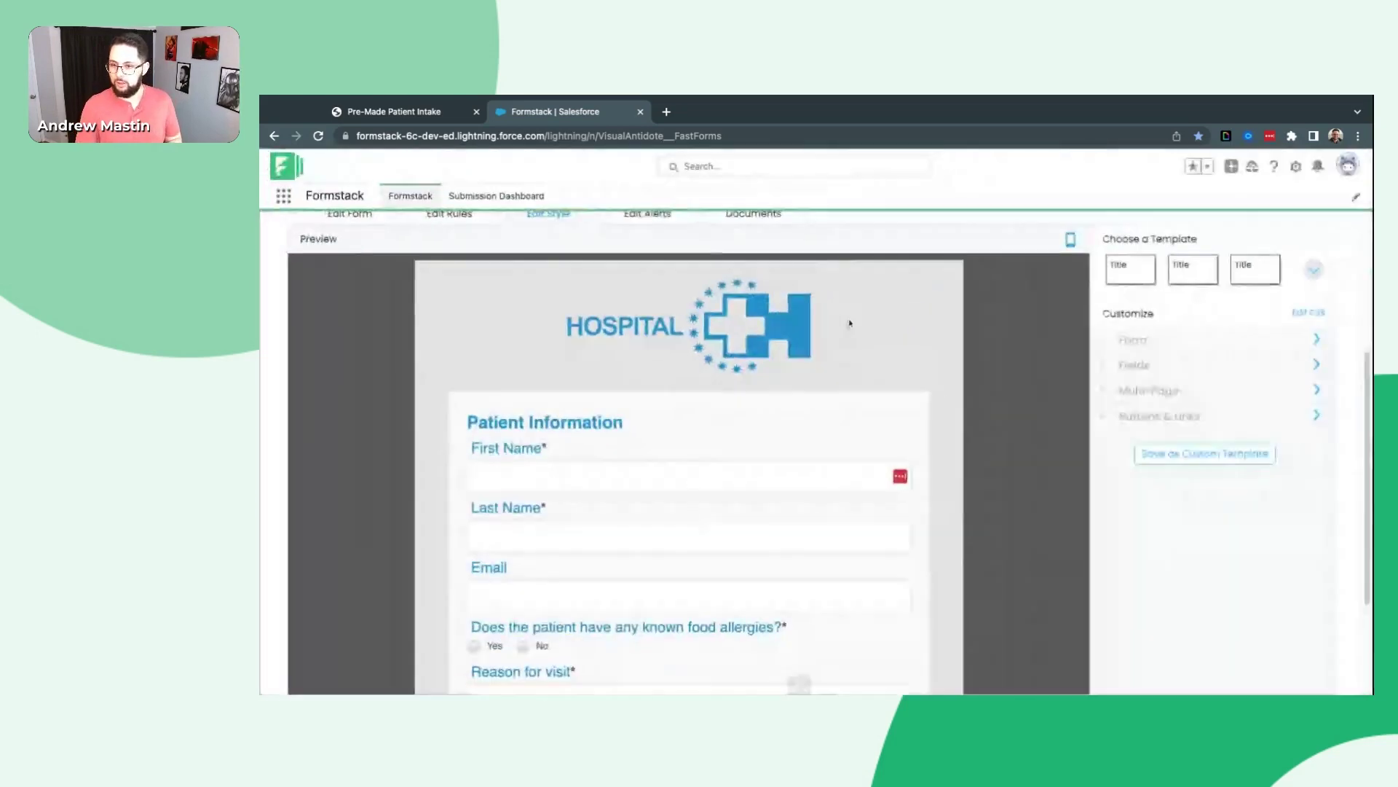
scroll(862, 321, "up", 5)
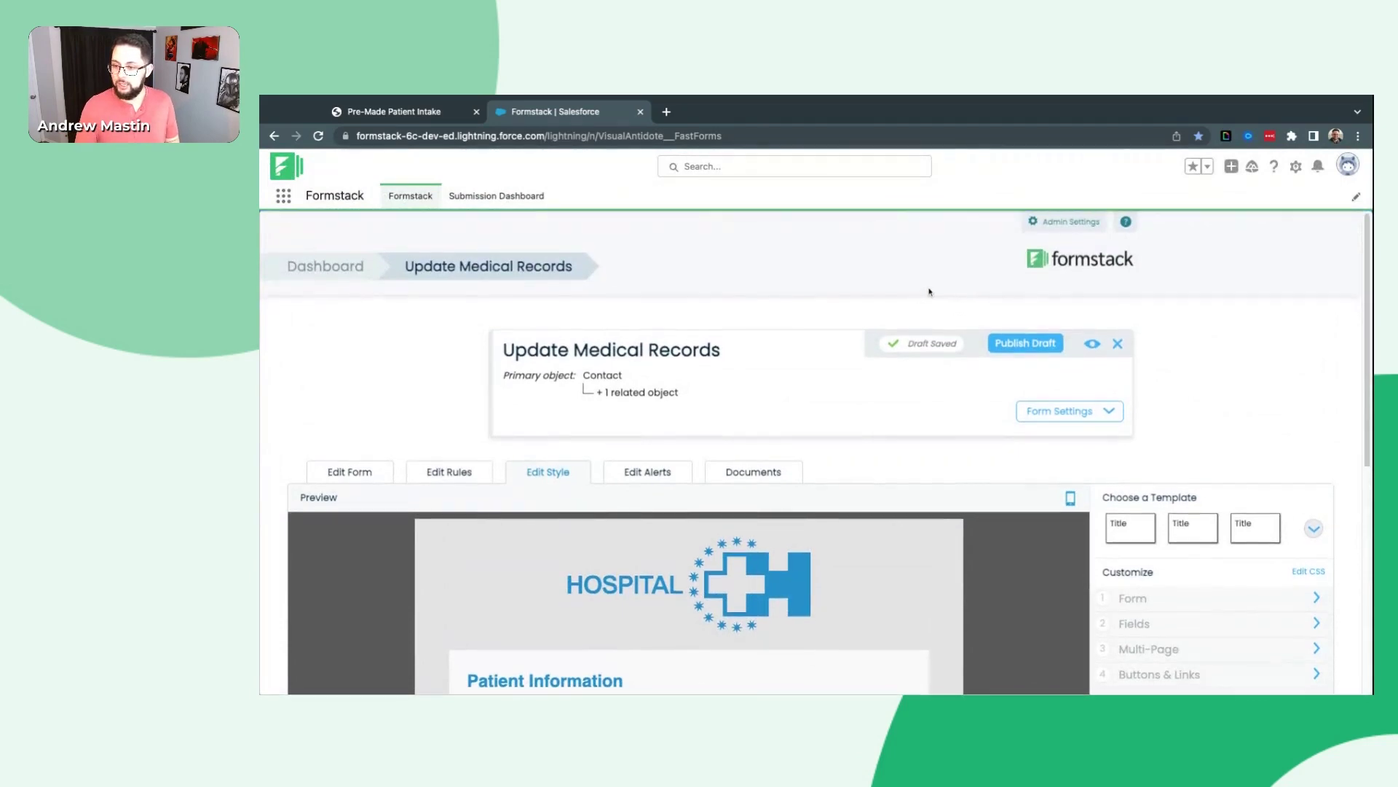
left_click(1020, 345)
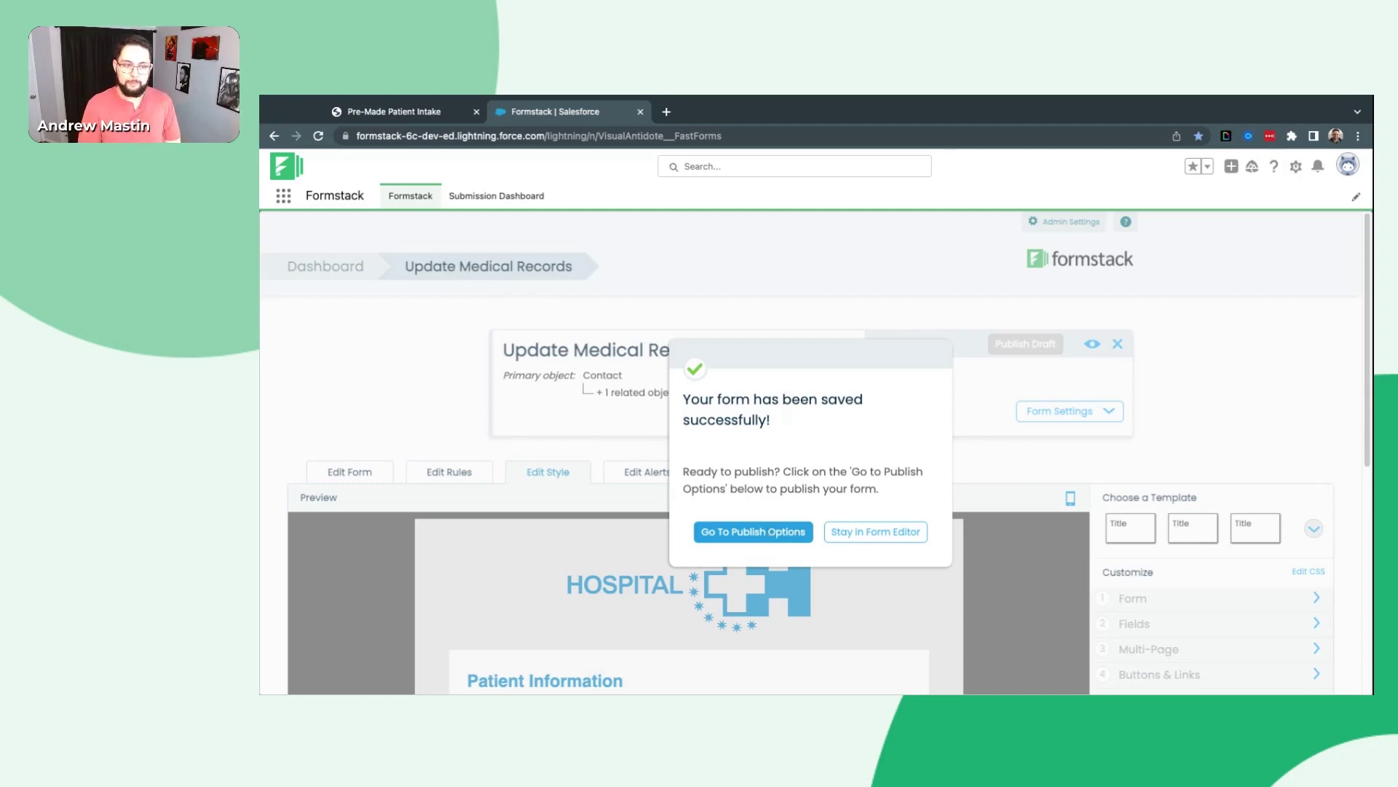
left_click(753, 531)
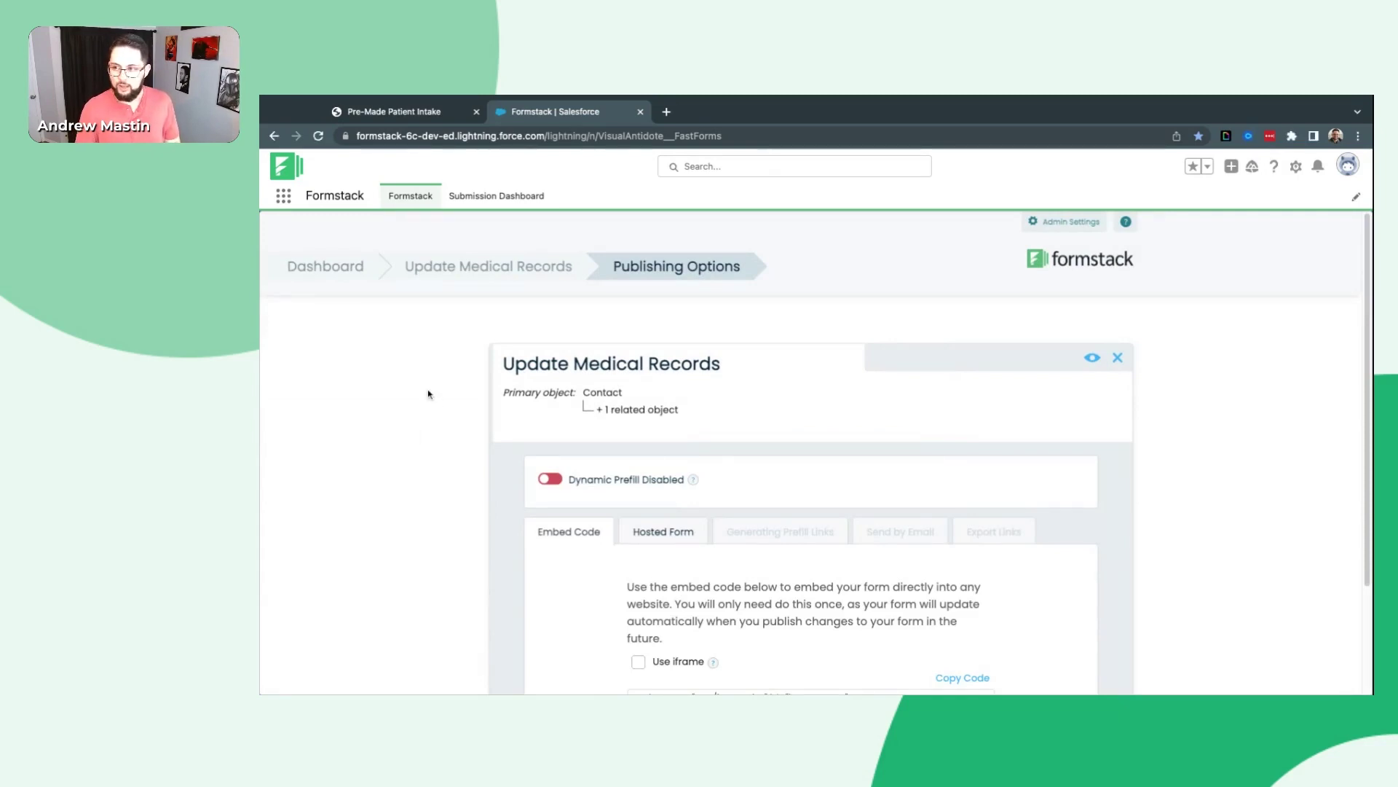
- Examine the form's embed code, and bring up its hosted form link
scroll(429, 394, "down", 2)
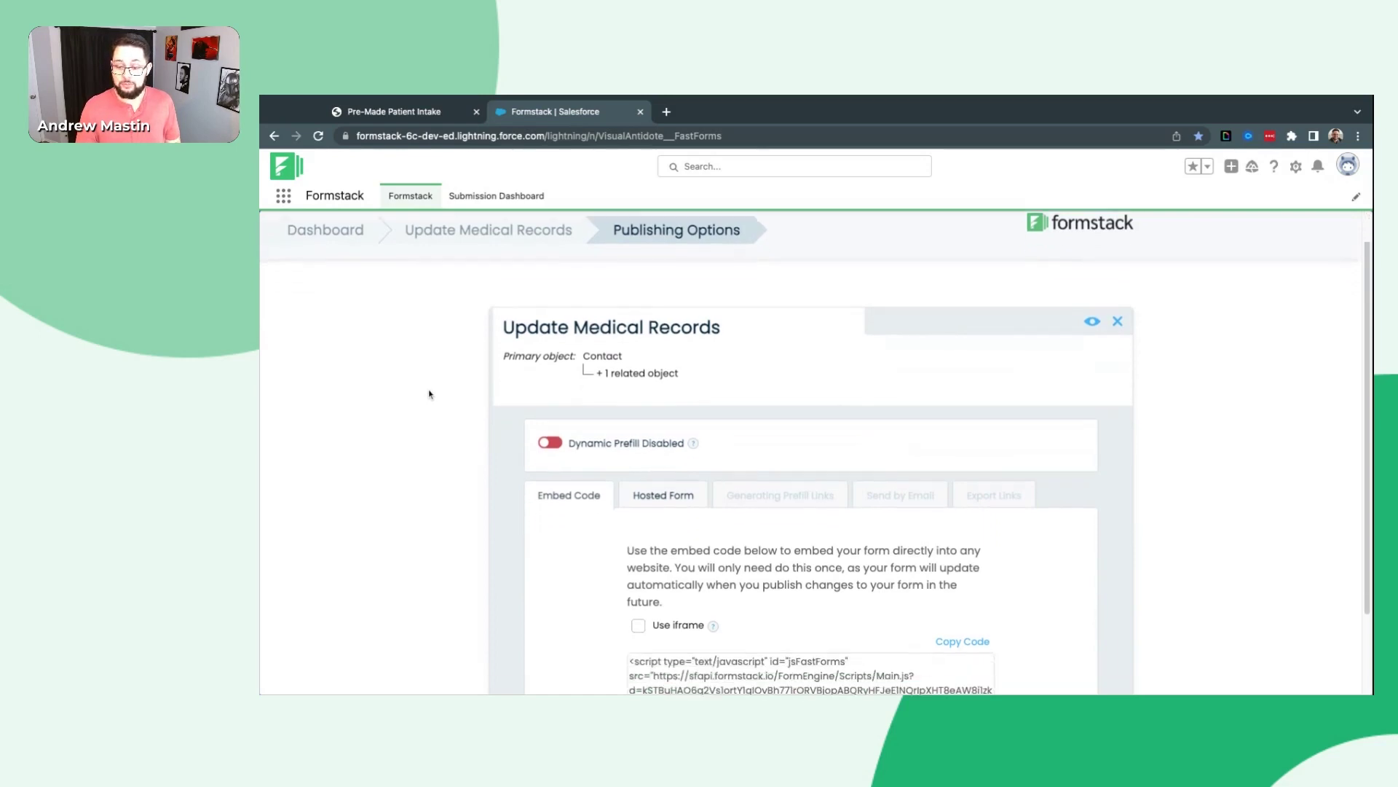
scroll(461, 477, "up", 2)
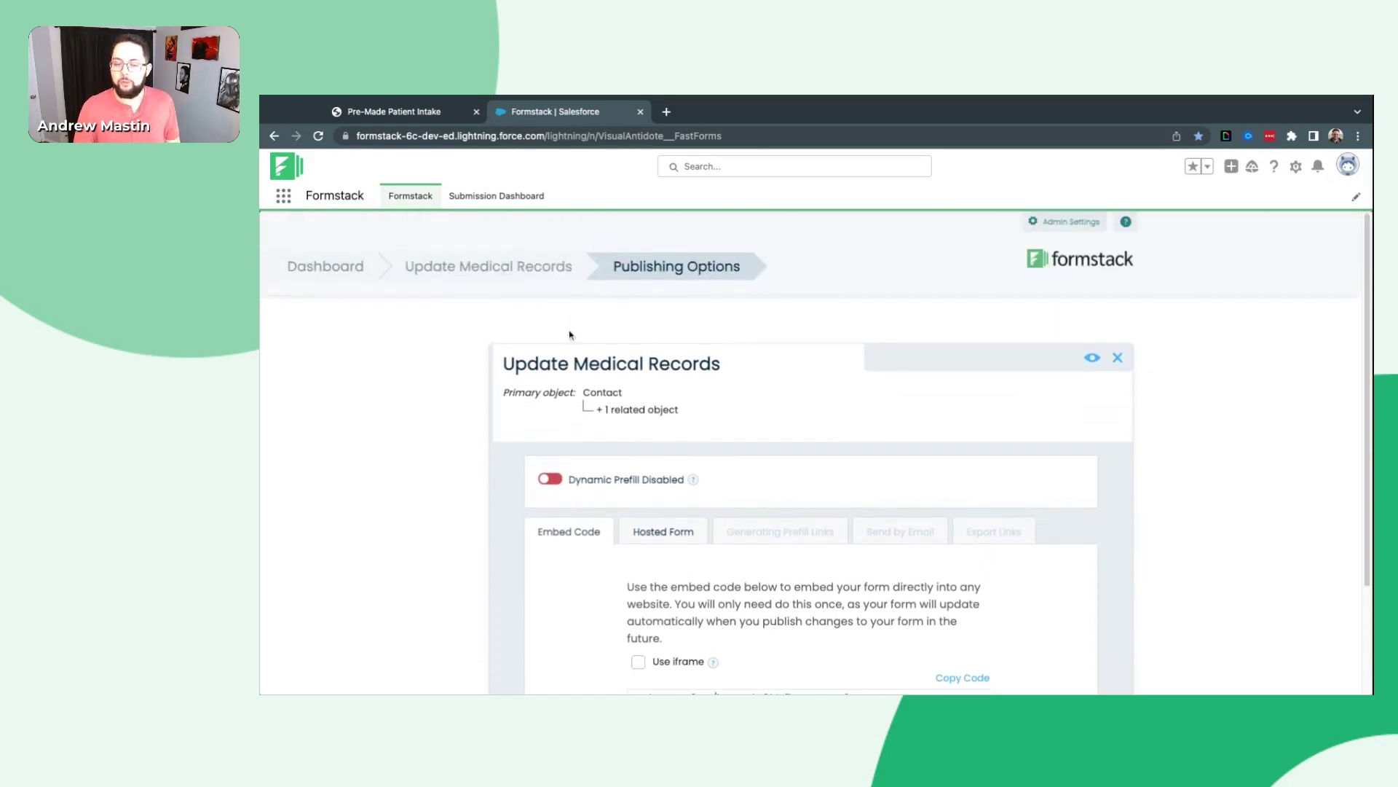
scroll(474, 357, "down", 2)
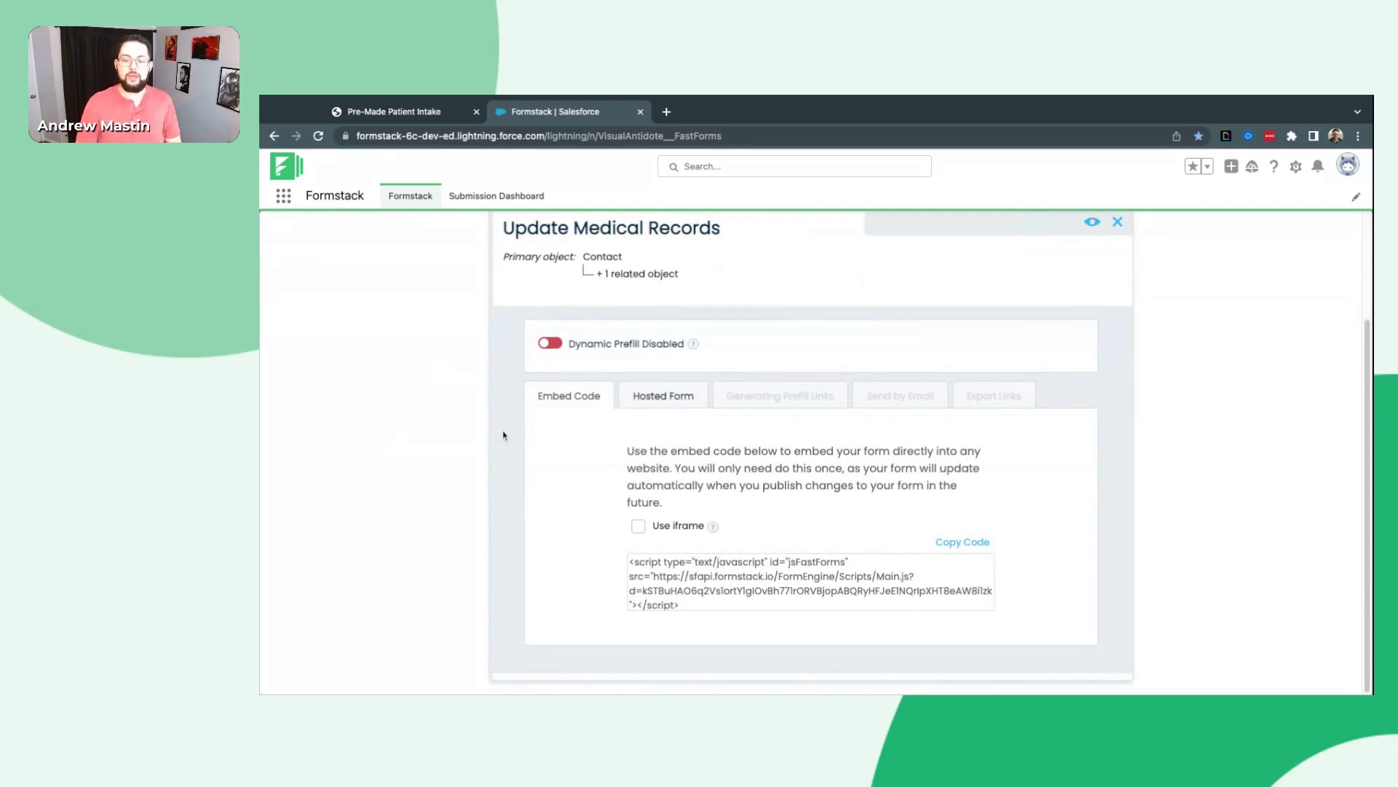
left_click_drag(726, 610, 613, 552)
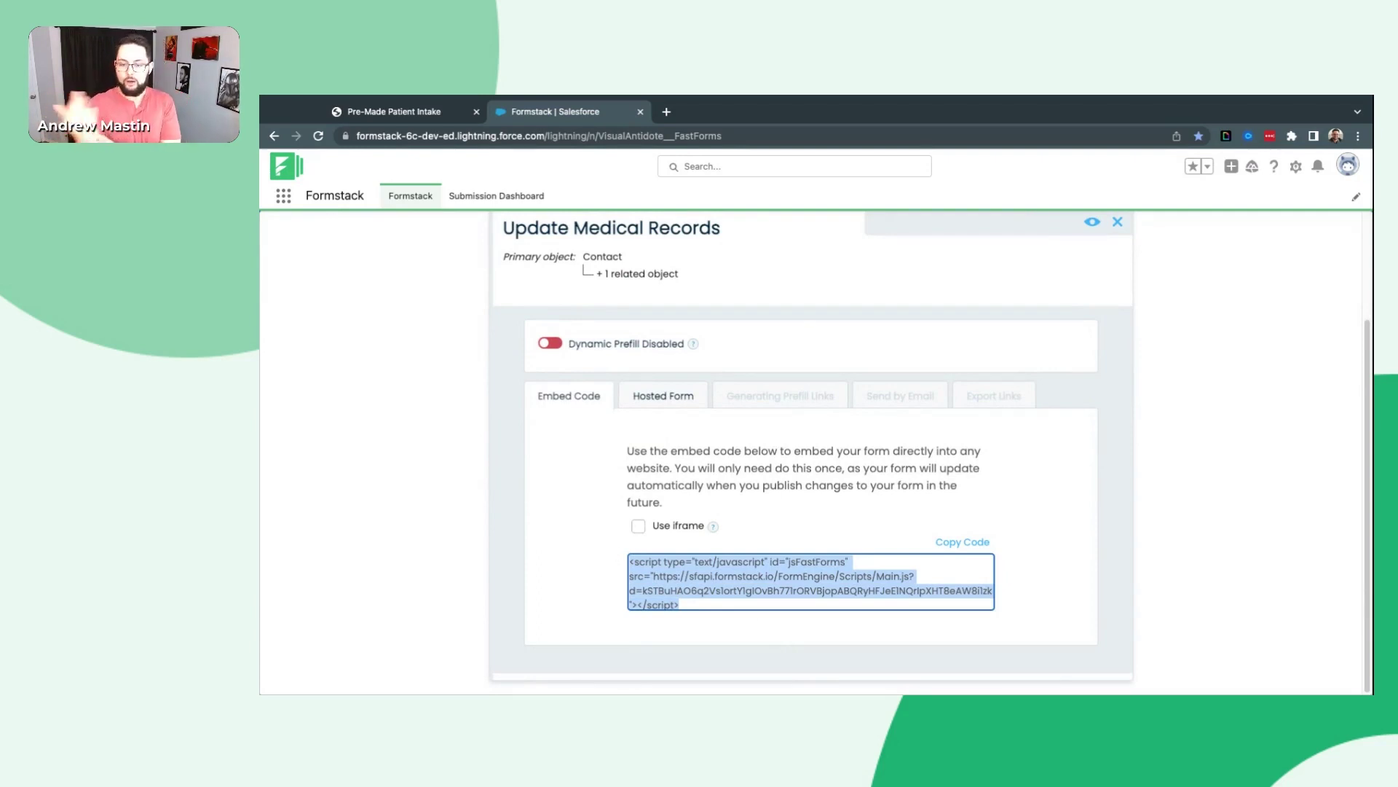
left_click(558, 526)
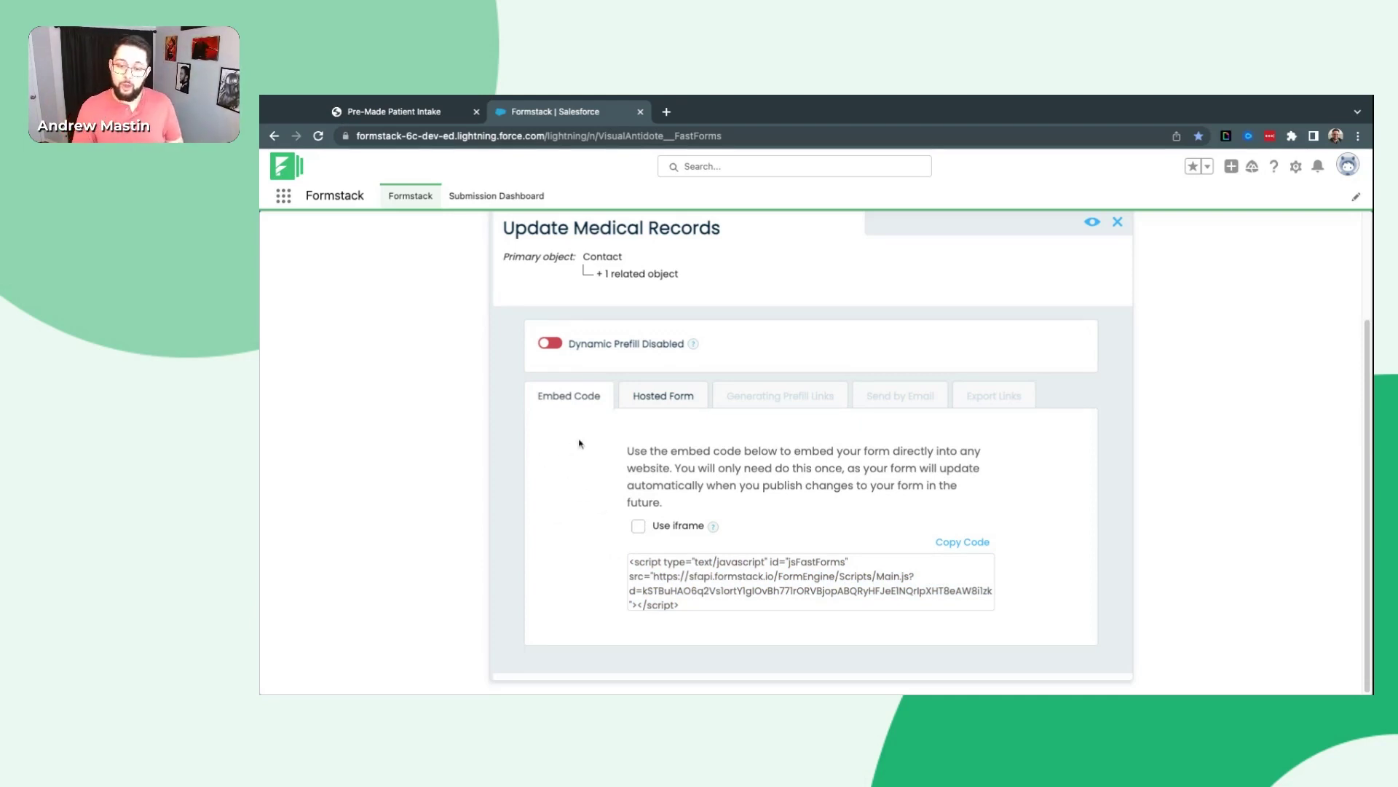
left_click(655, 398)
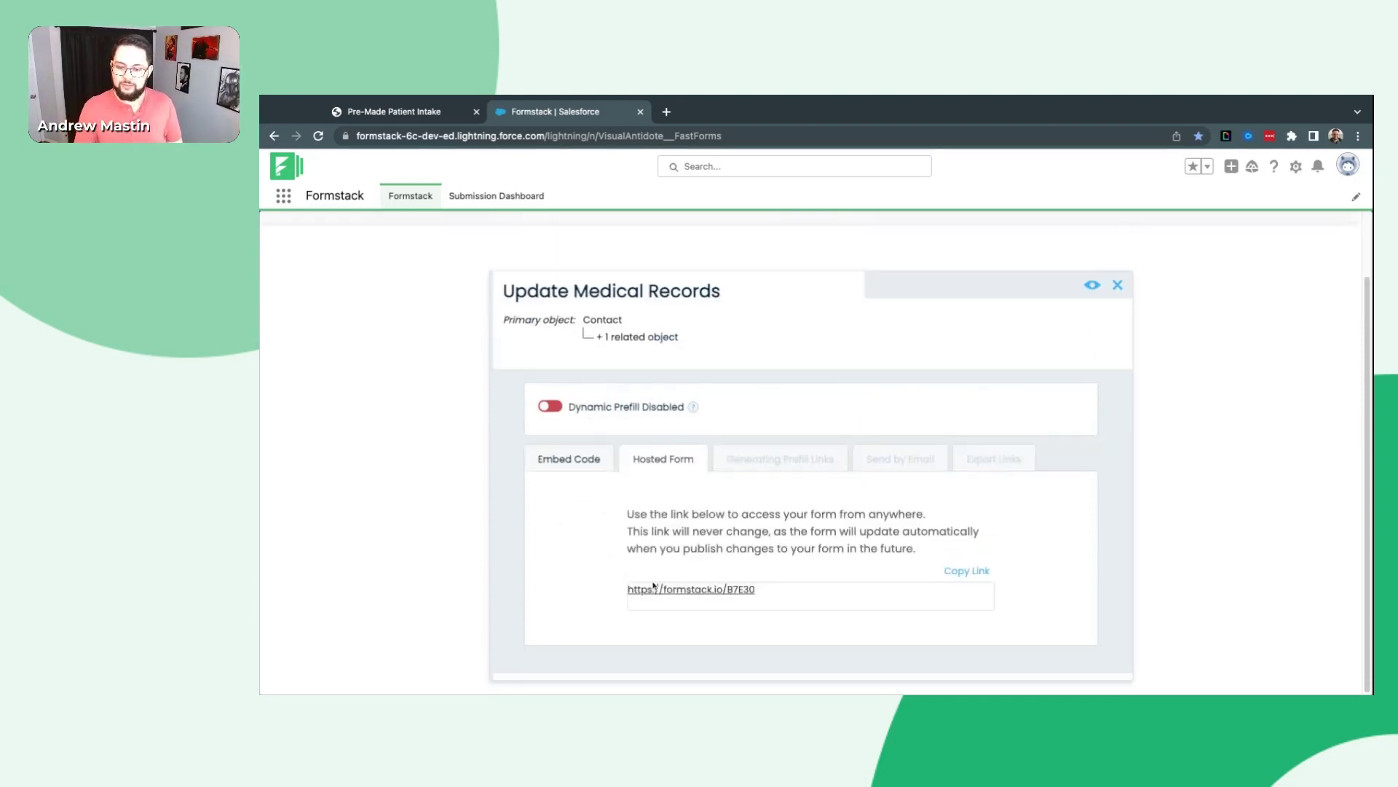
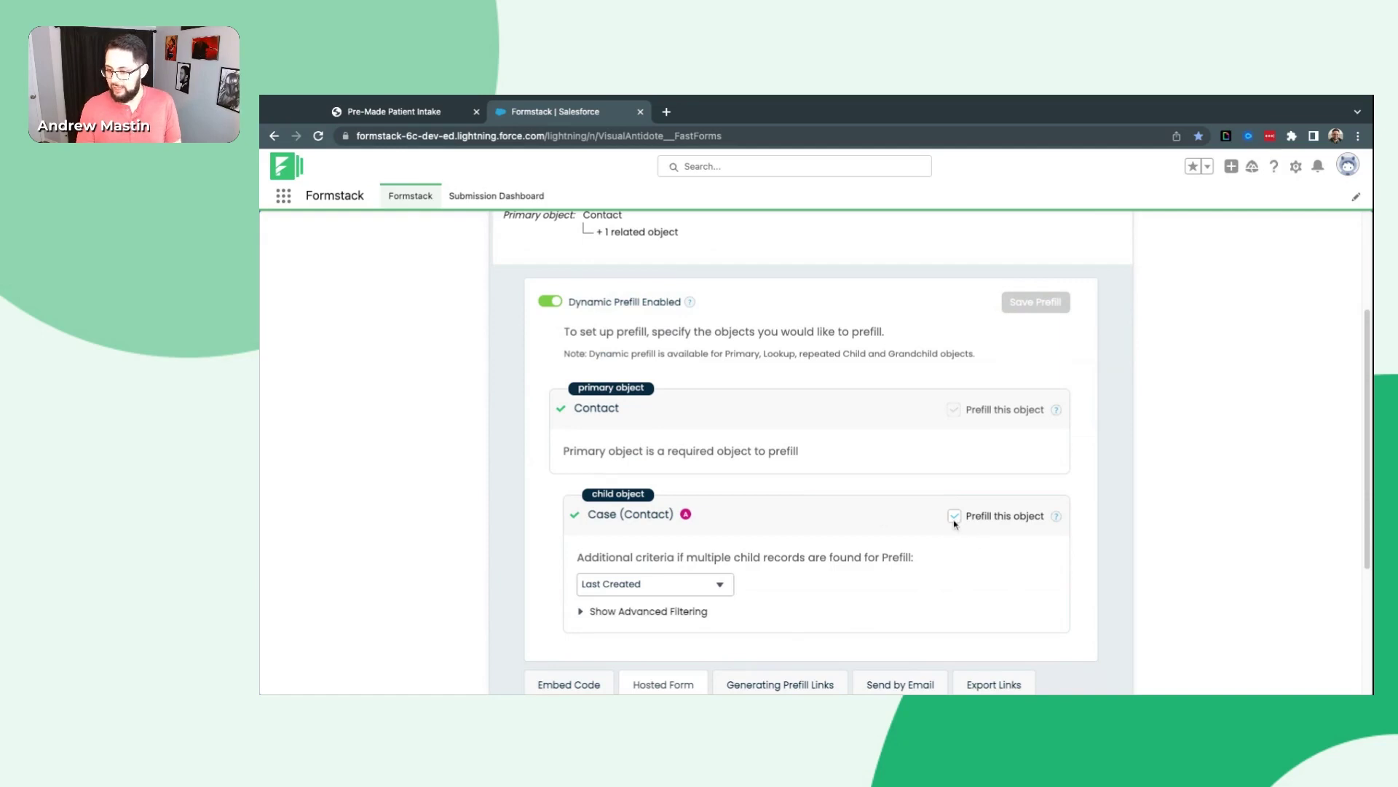
- Exclude the Case (Contact) child object from the dynamic prefill, and save the prefill settings
left_click(954, 516)
scroll(785, 452, "down", 3)
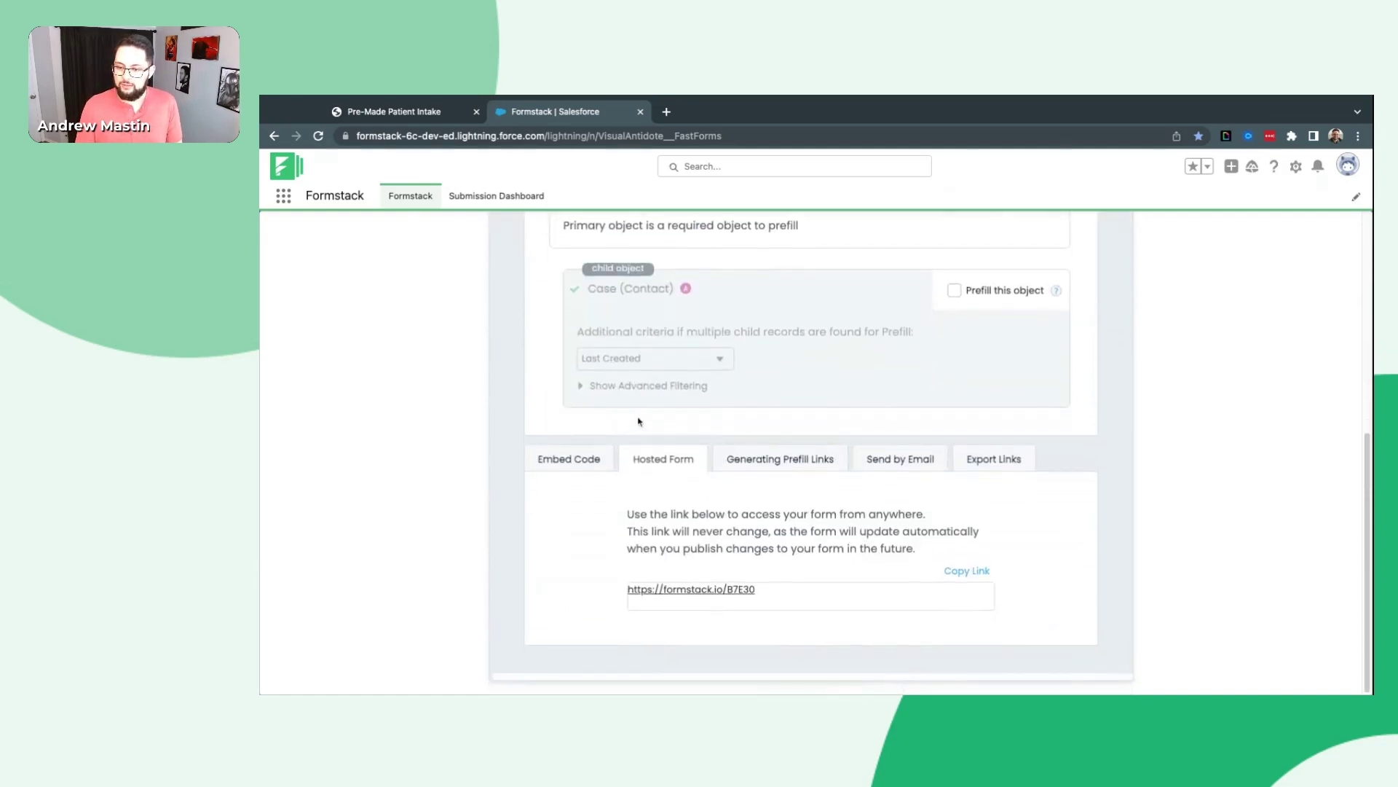
scroll(806, 420, "up", 3)
left_click(1024, 304)
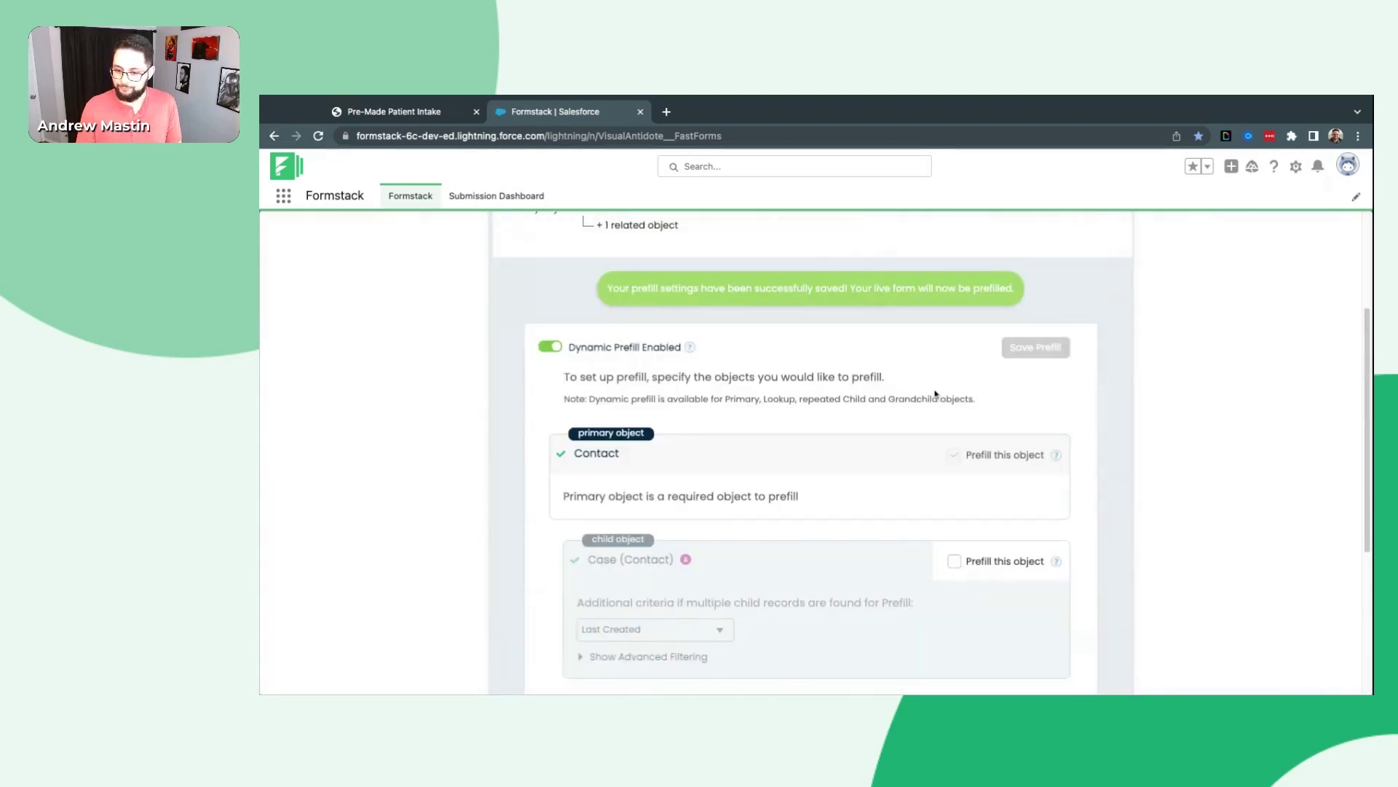
- Turn on auto-generation of prefill links for the Update Medical Records form
scroll(874, 397, "down", 3)
scroll(837, 393, "down", 1)
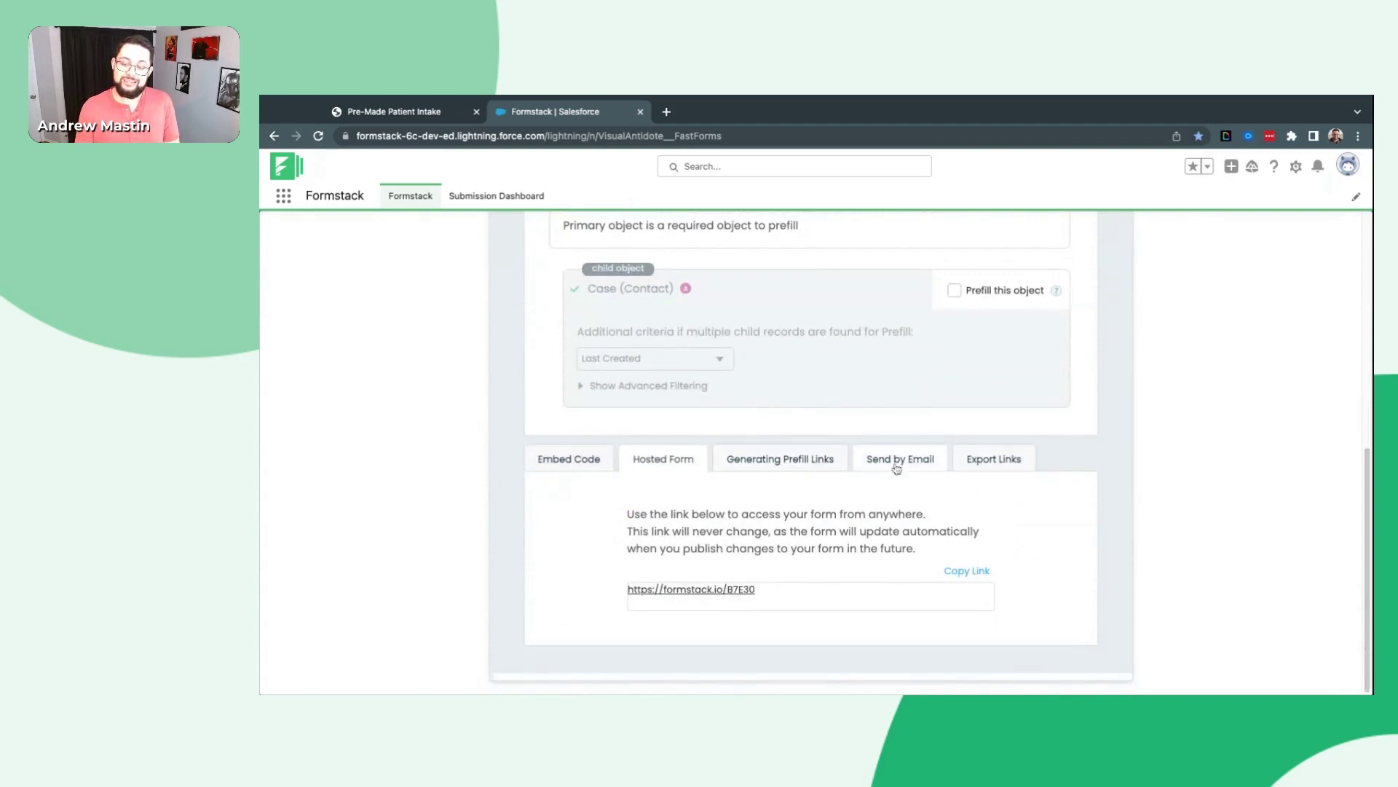
left_click(752, 457)
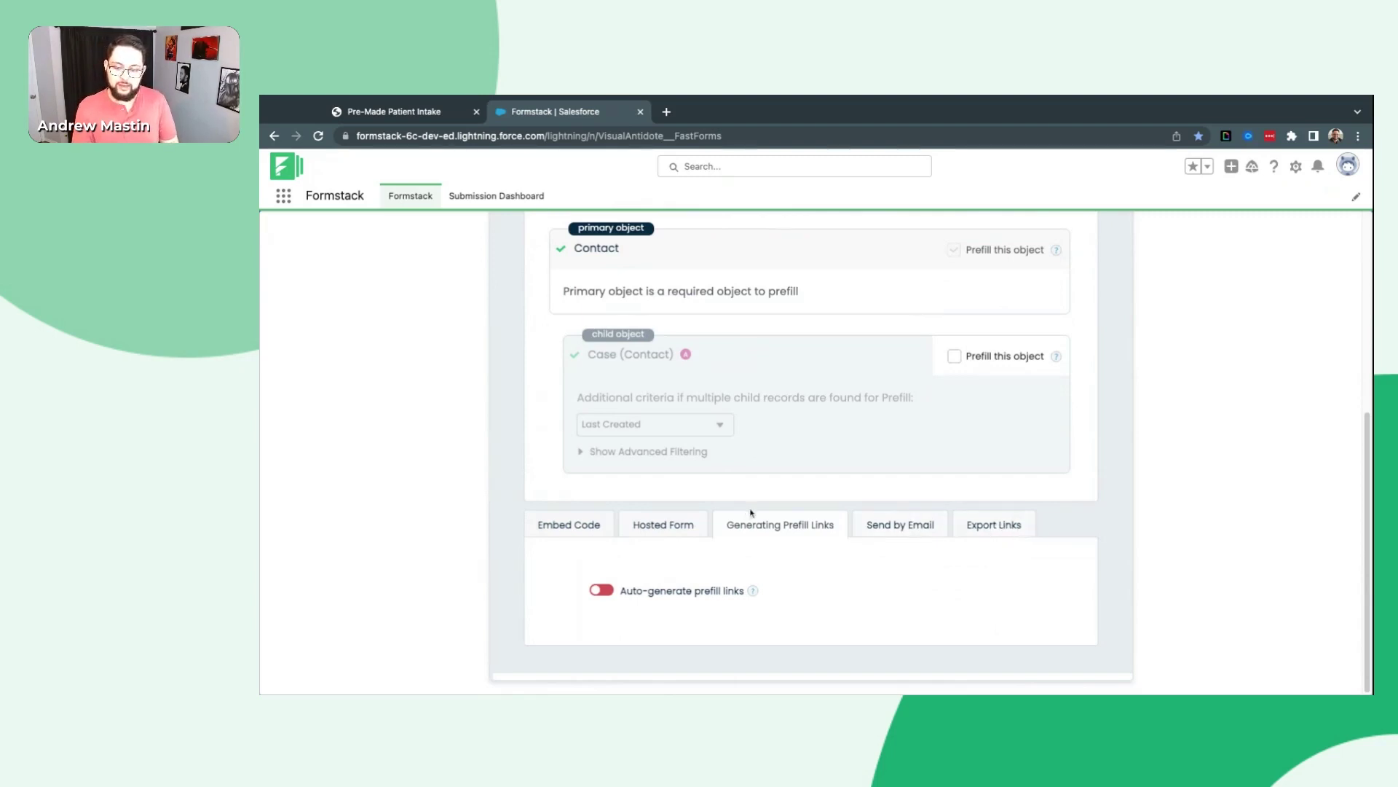
left_click(602, 596)
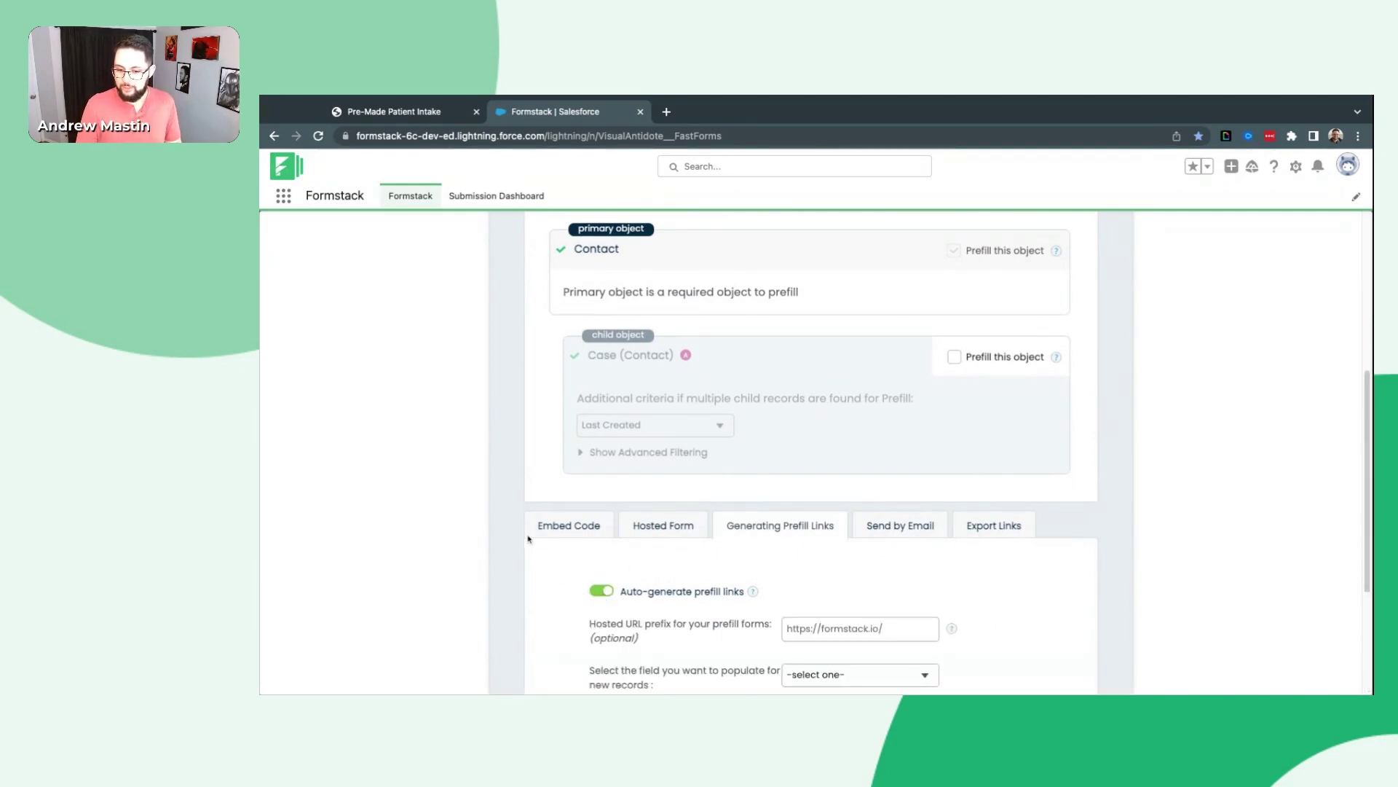
- Set Update Record URL as the field to populate with prefill links for new records
scroll(526, 530, "down", 3)
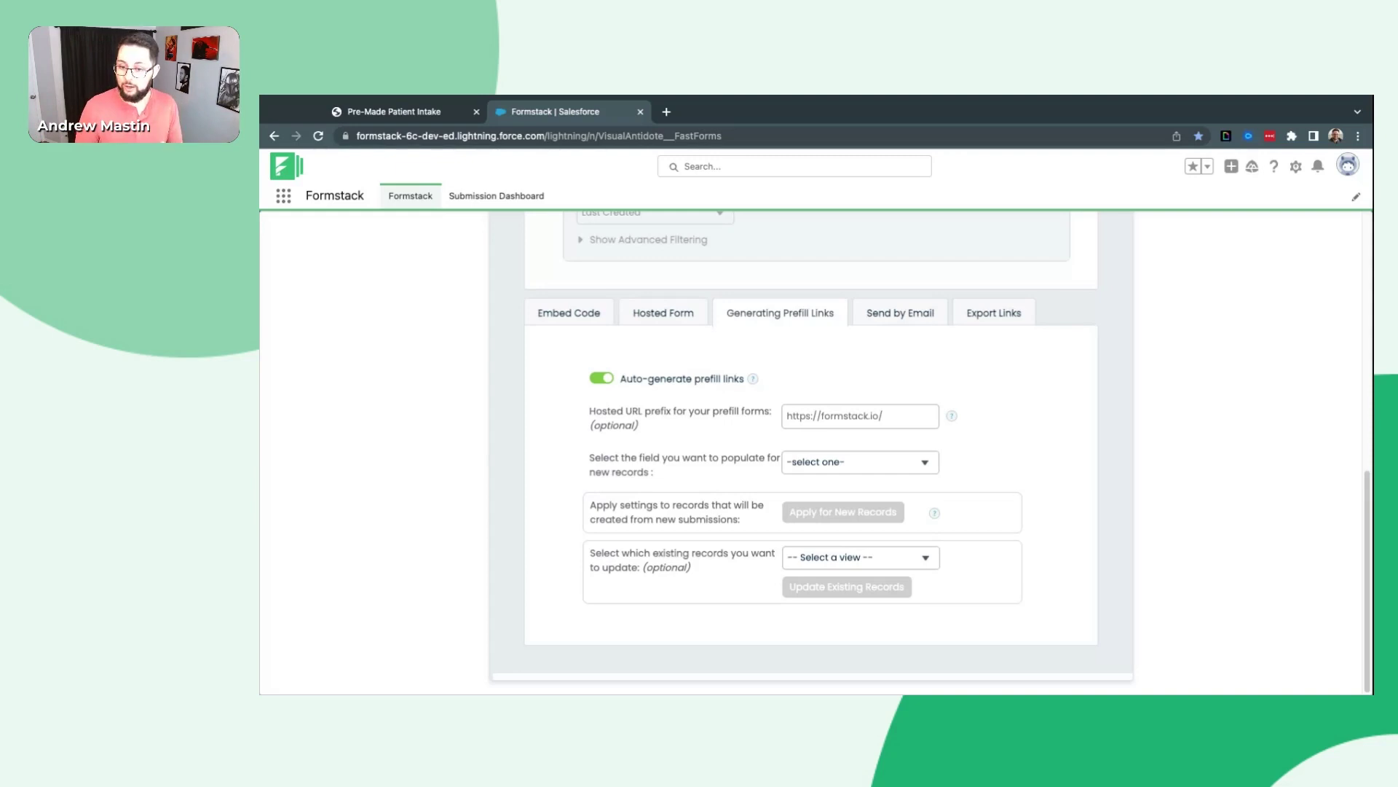
scroll(546, 424, "up", 1)
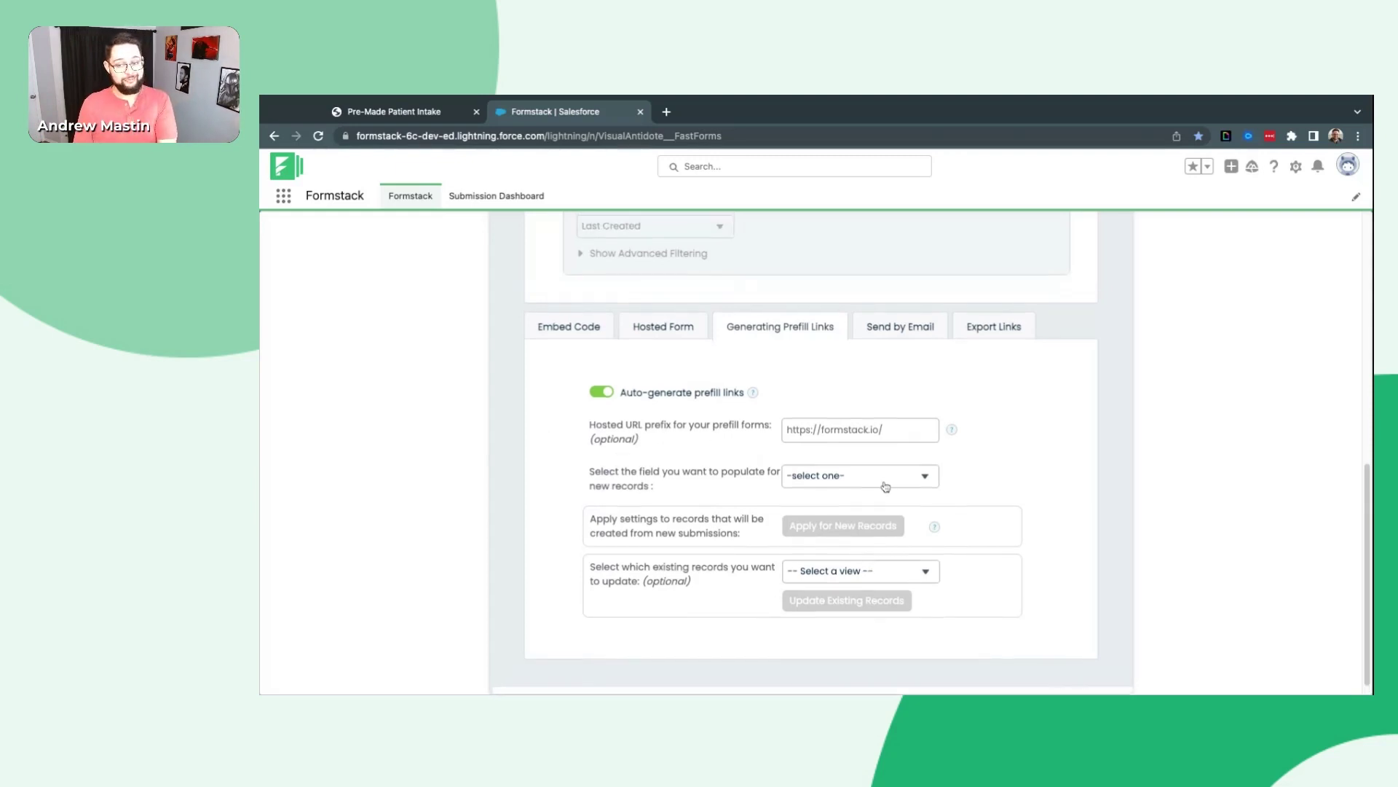
scroll(889, 483, "down", 1)
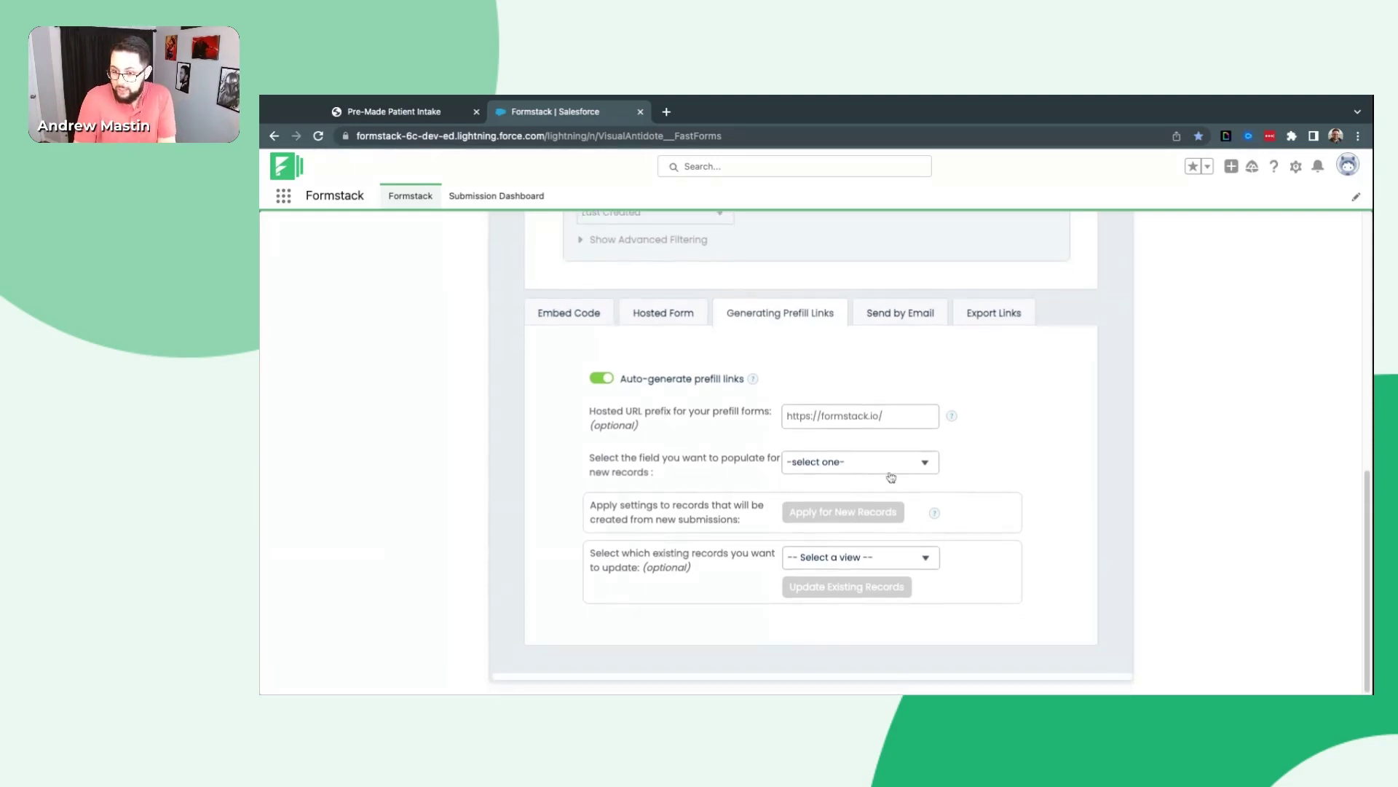
left_click(888, 472)
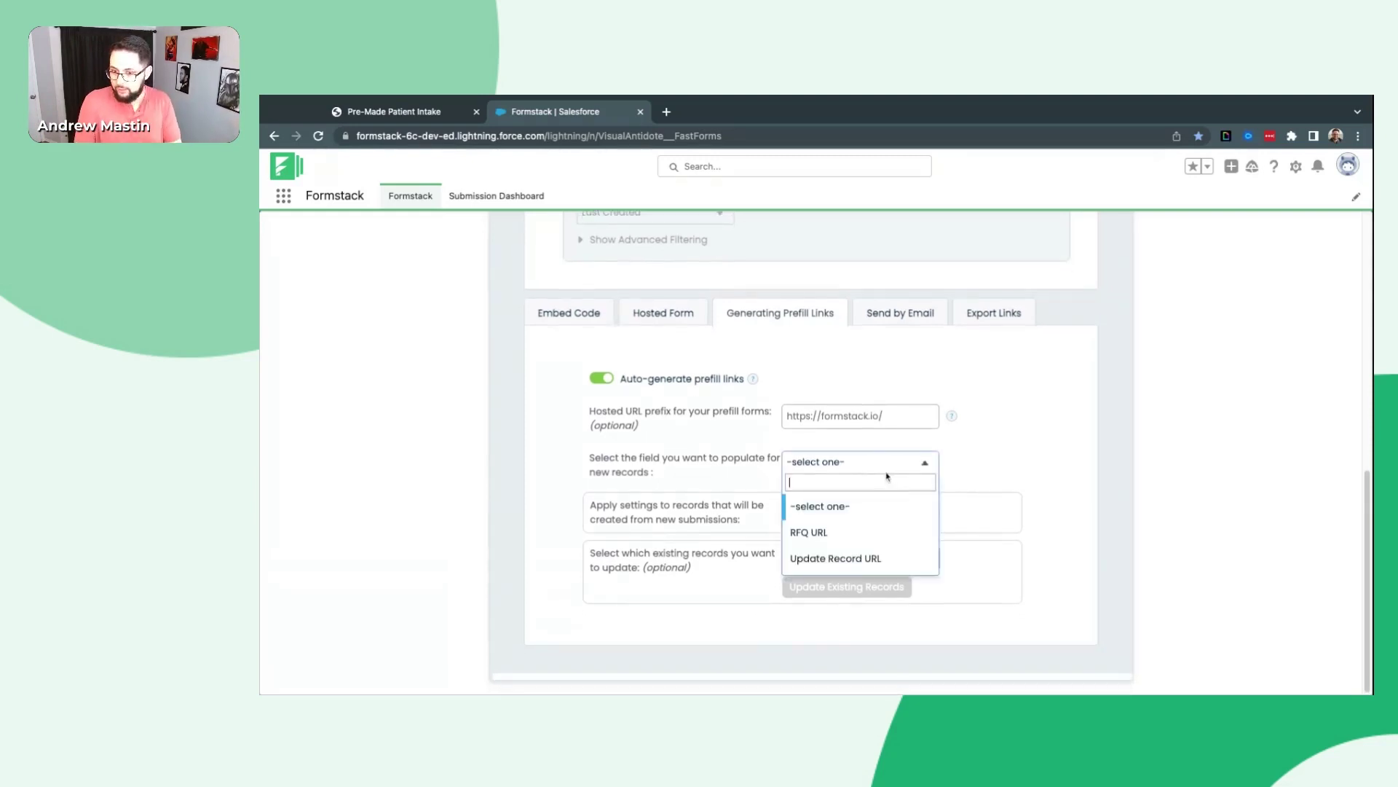
left_click(862, 559)
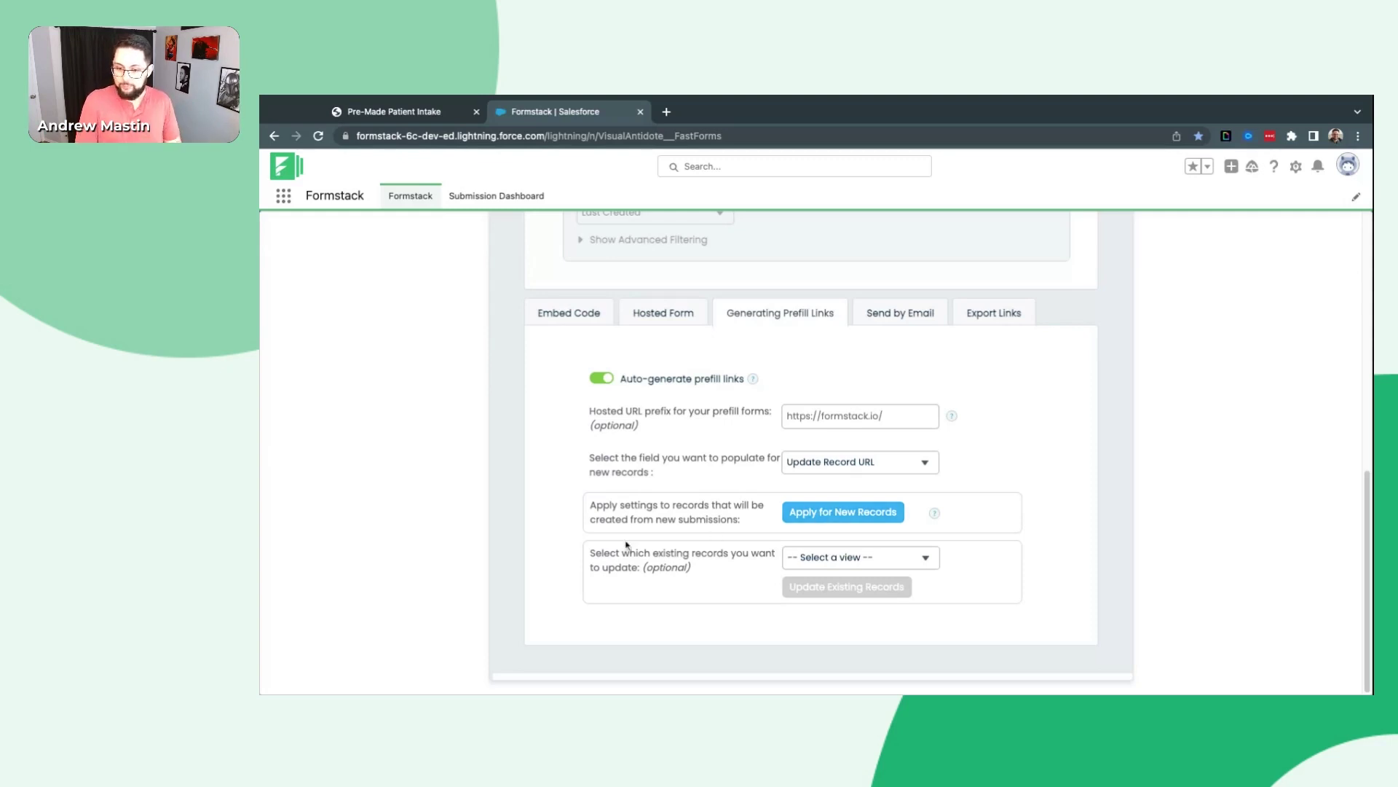
- Choose the All Contacts view as the existing records to update with prefill links
double_click(605, 553)
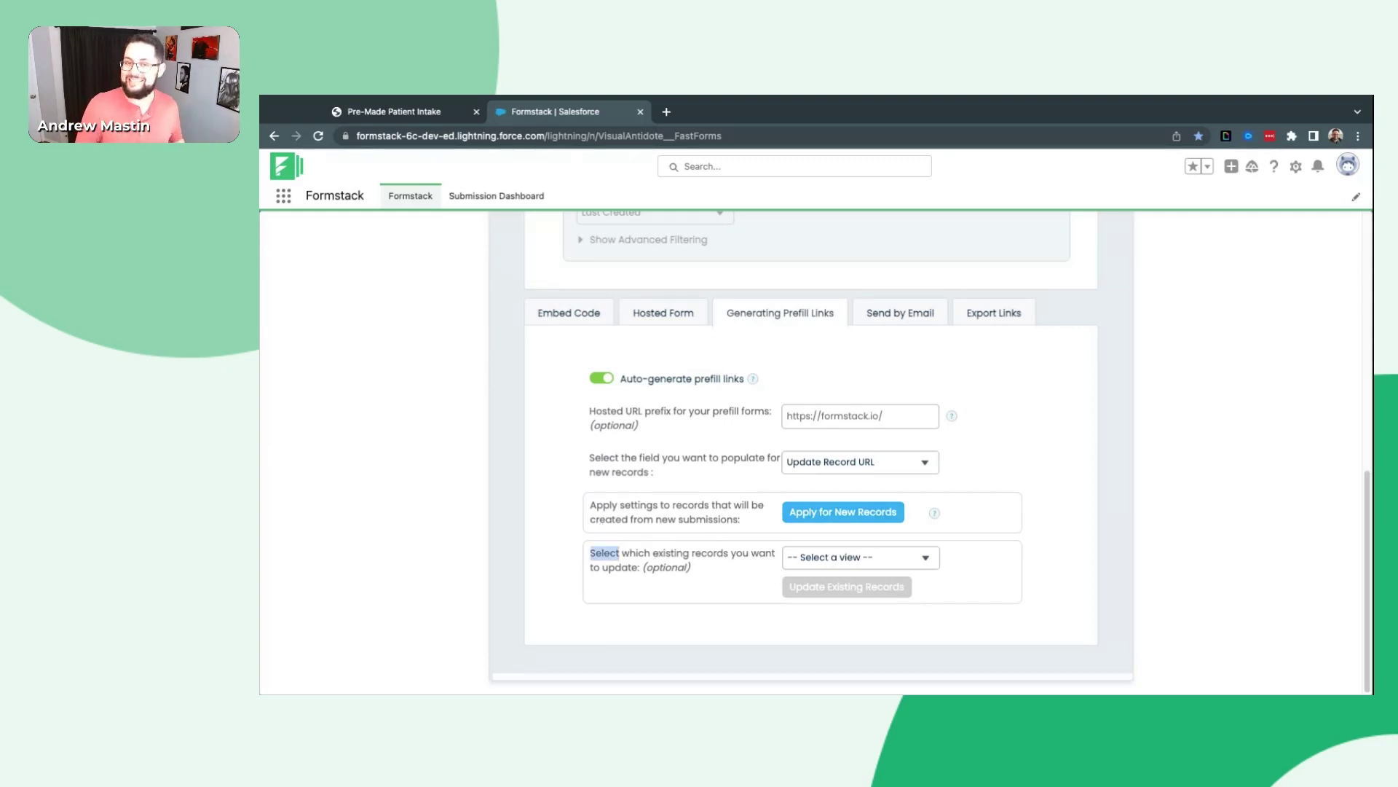
left_click(560, 531)
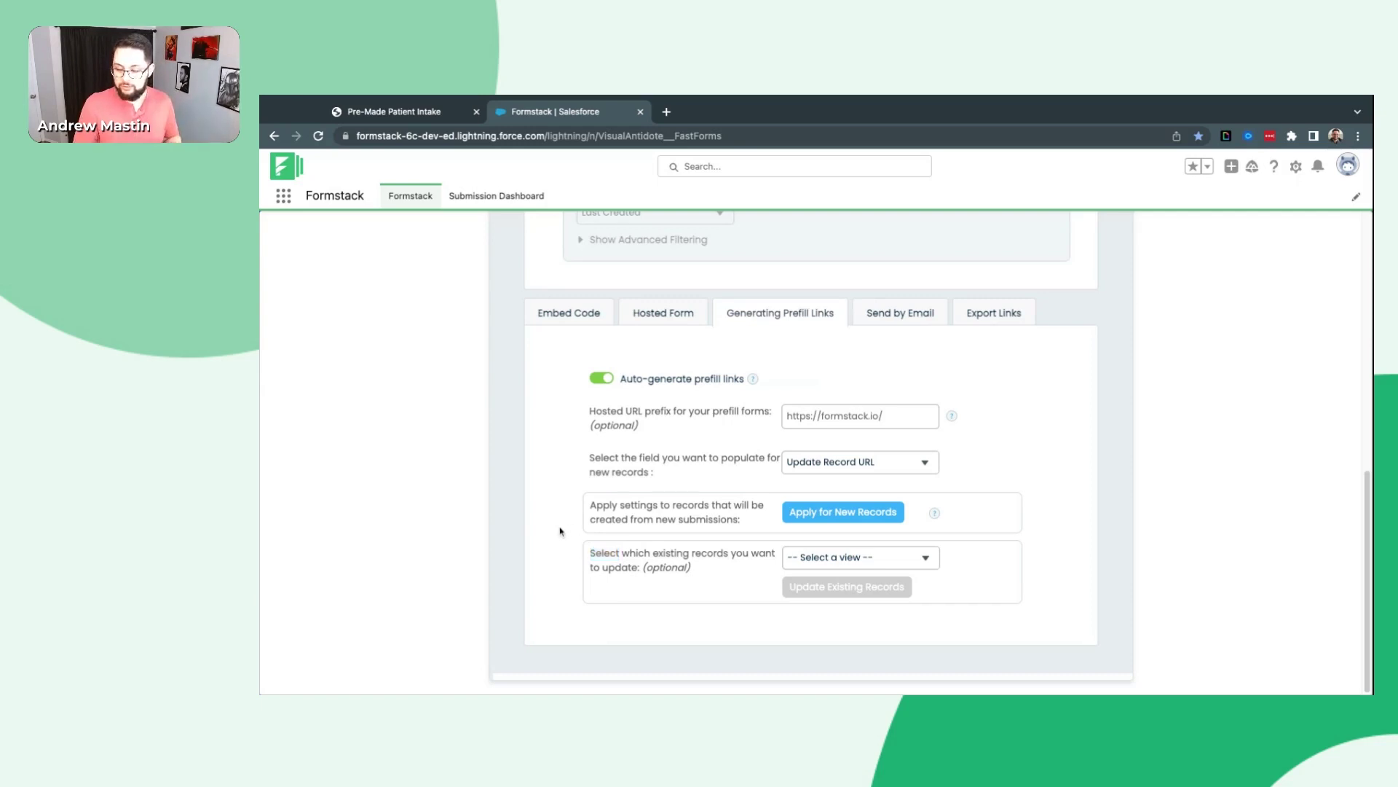
left_click(858, 565)
scroll(874, 444, "down", 1)
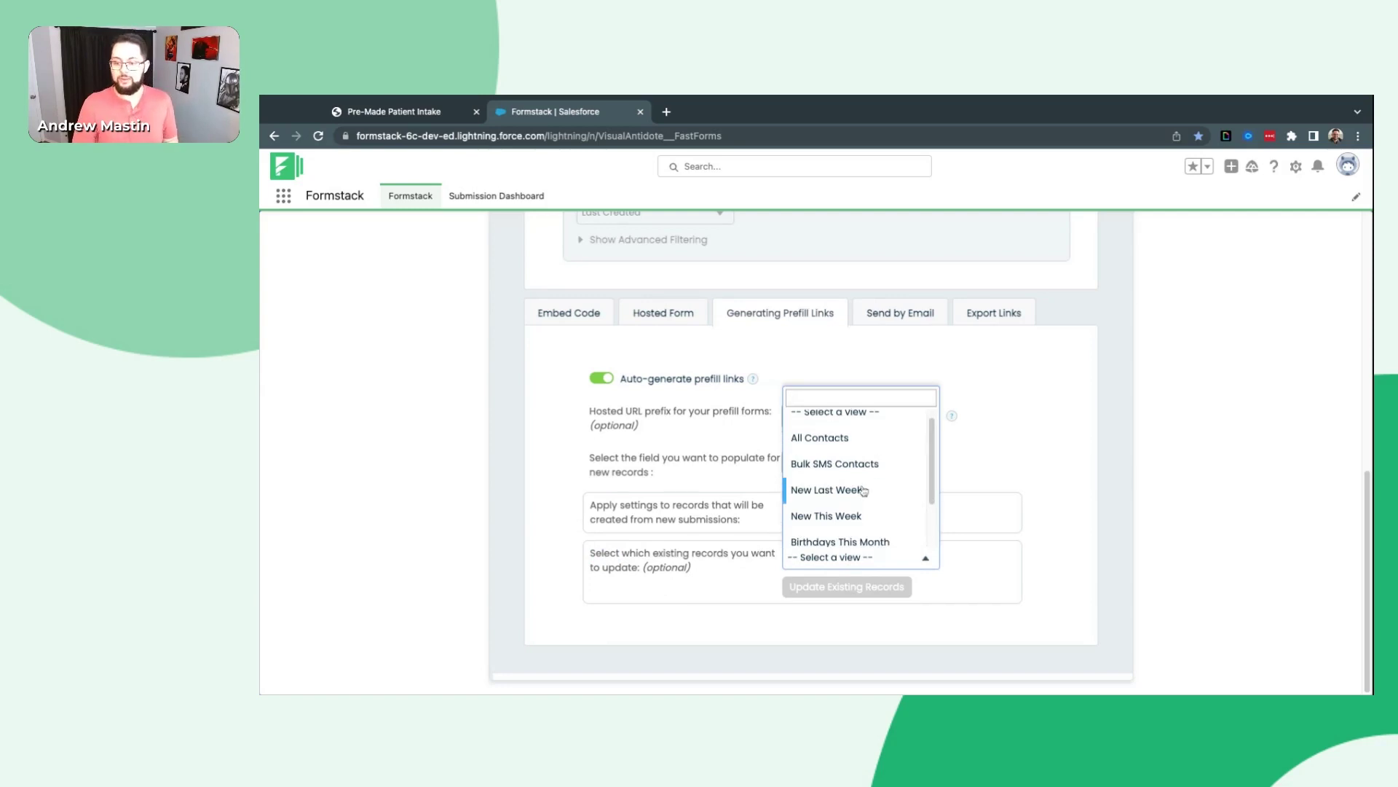
scroll(859, 497, "down", 1)
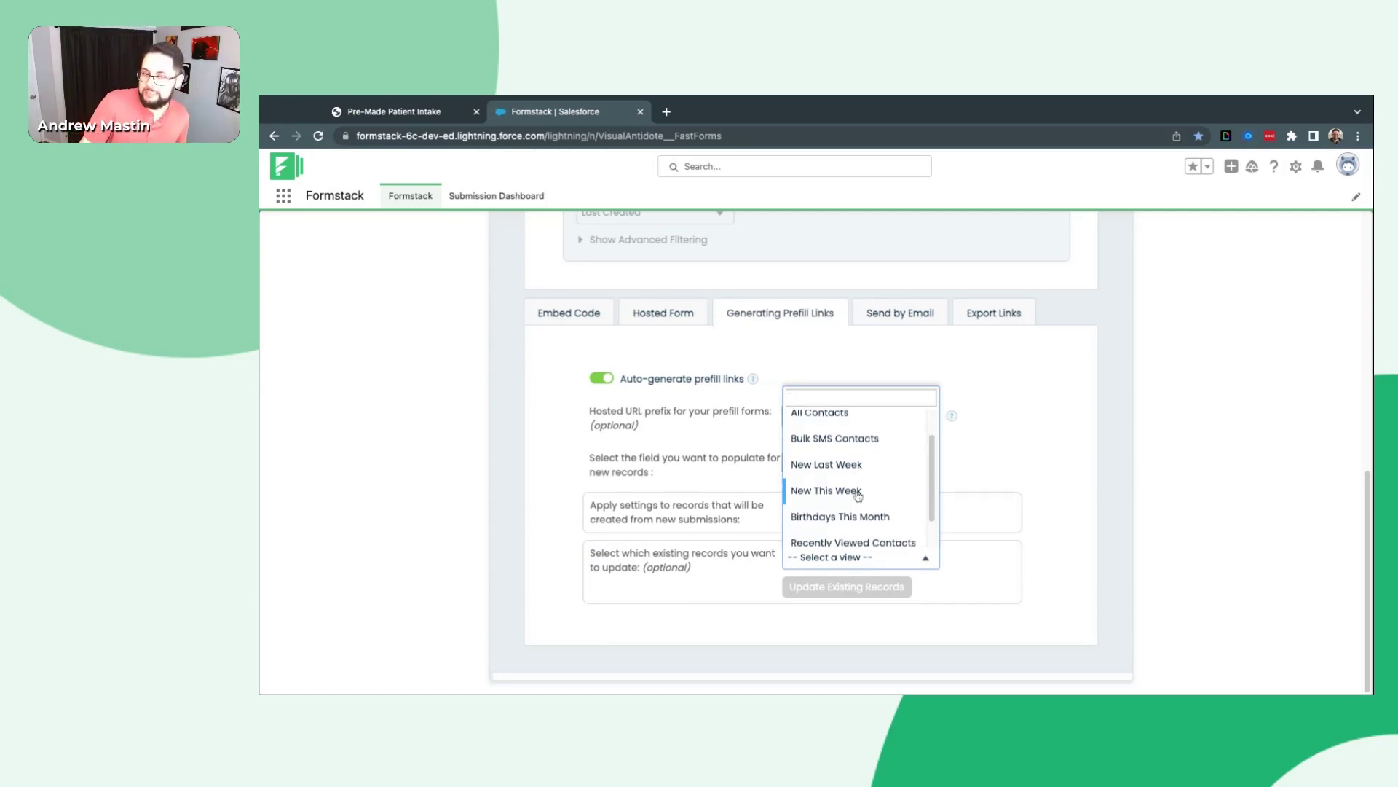
scroll(859, 497, "down", 1)
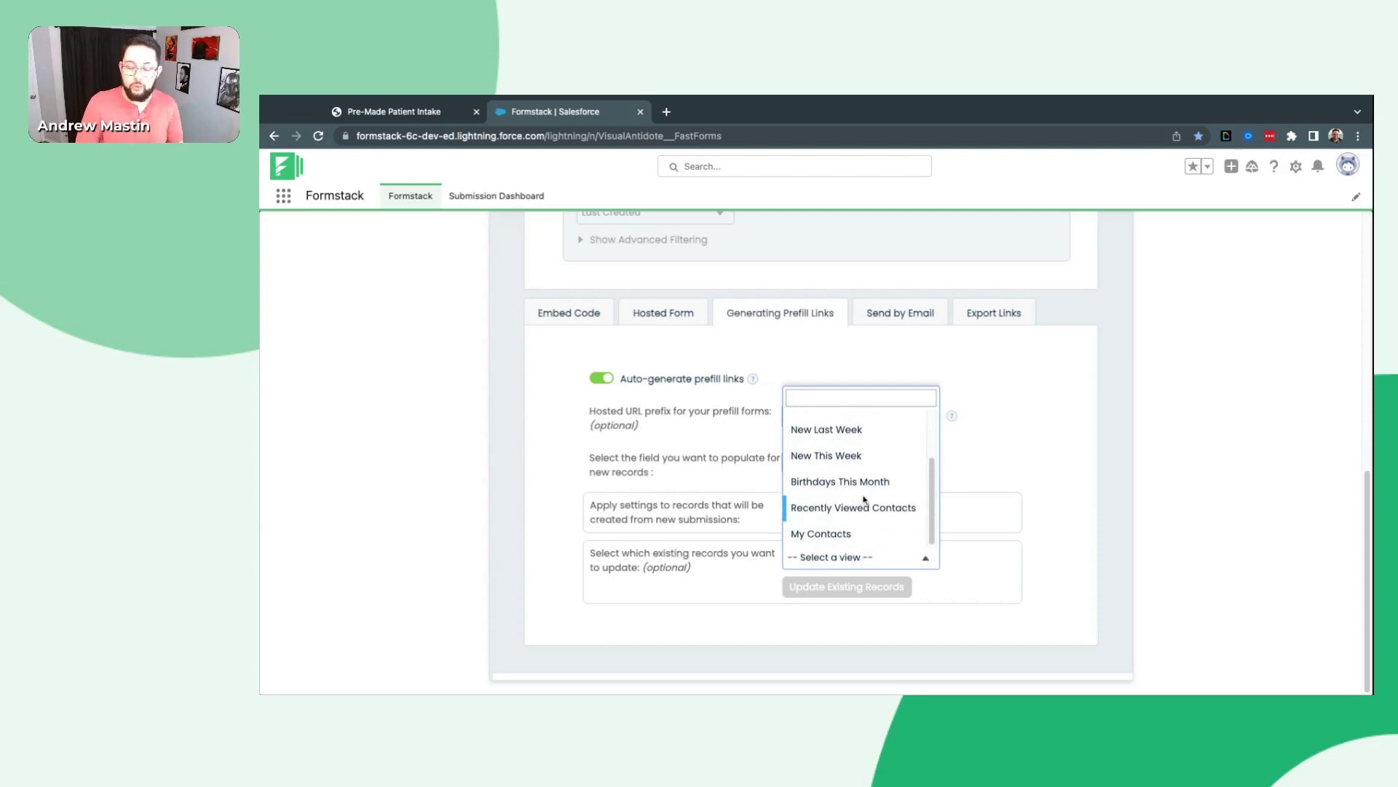
scroll(870, 501, "up", 2)
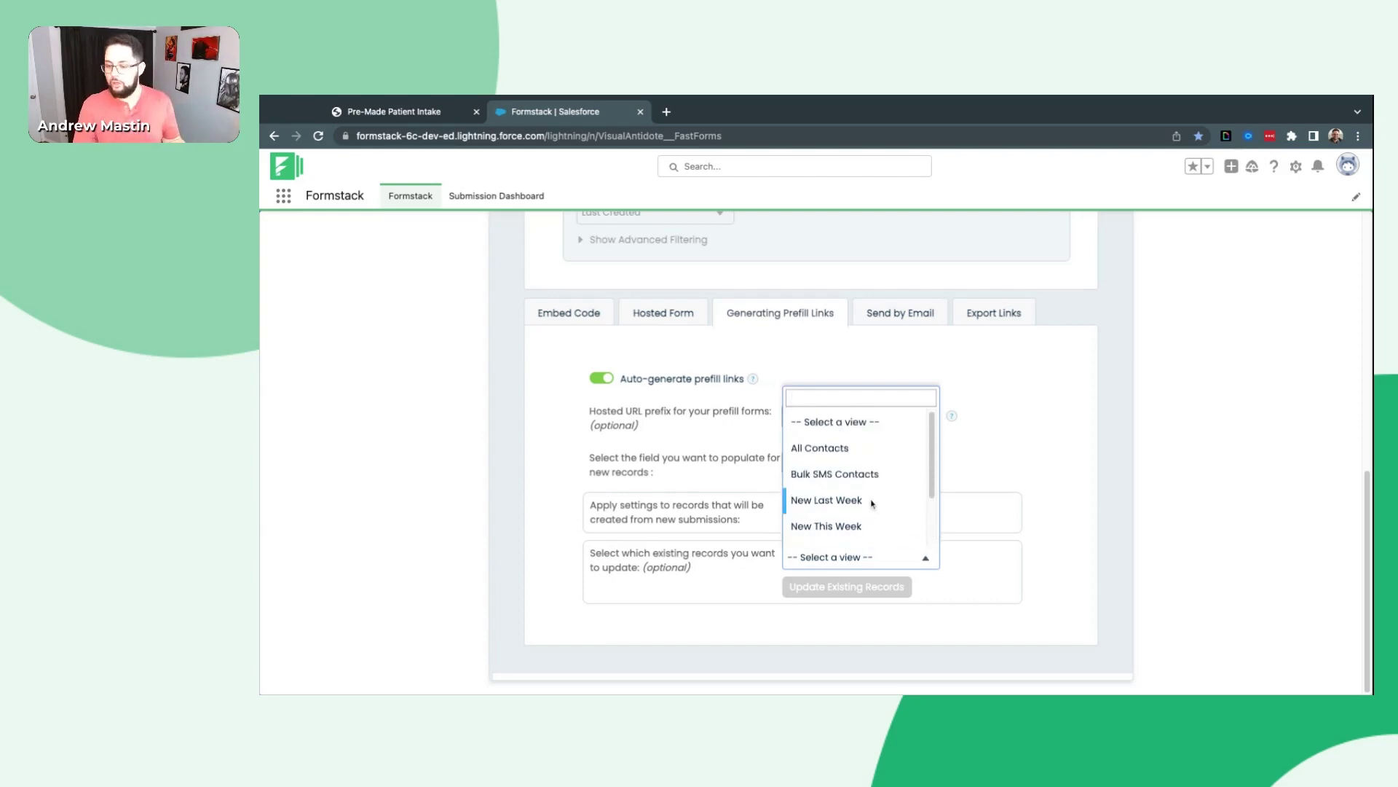
left_click(838, 453)
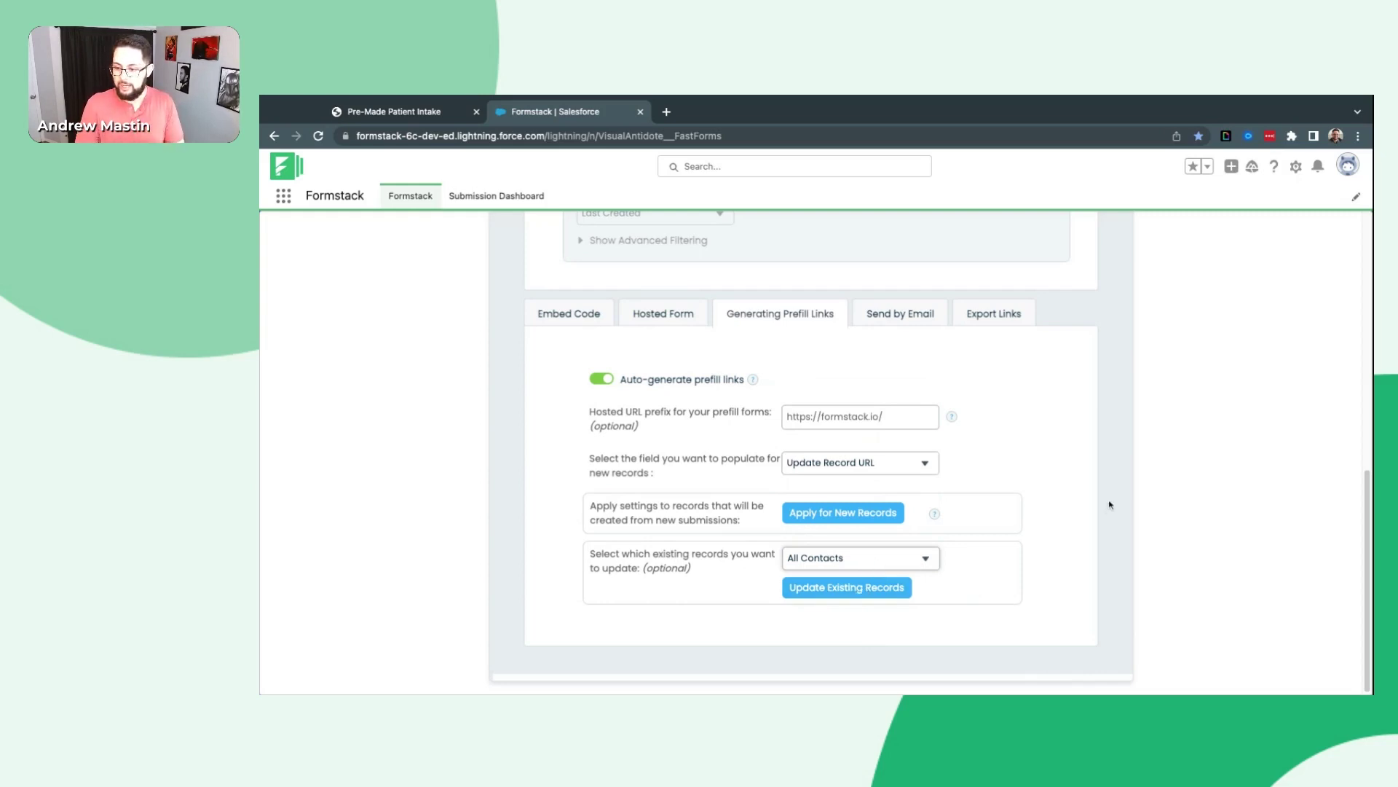
scroll(1041, 495, "up", 3)
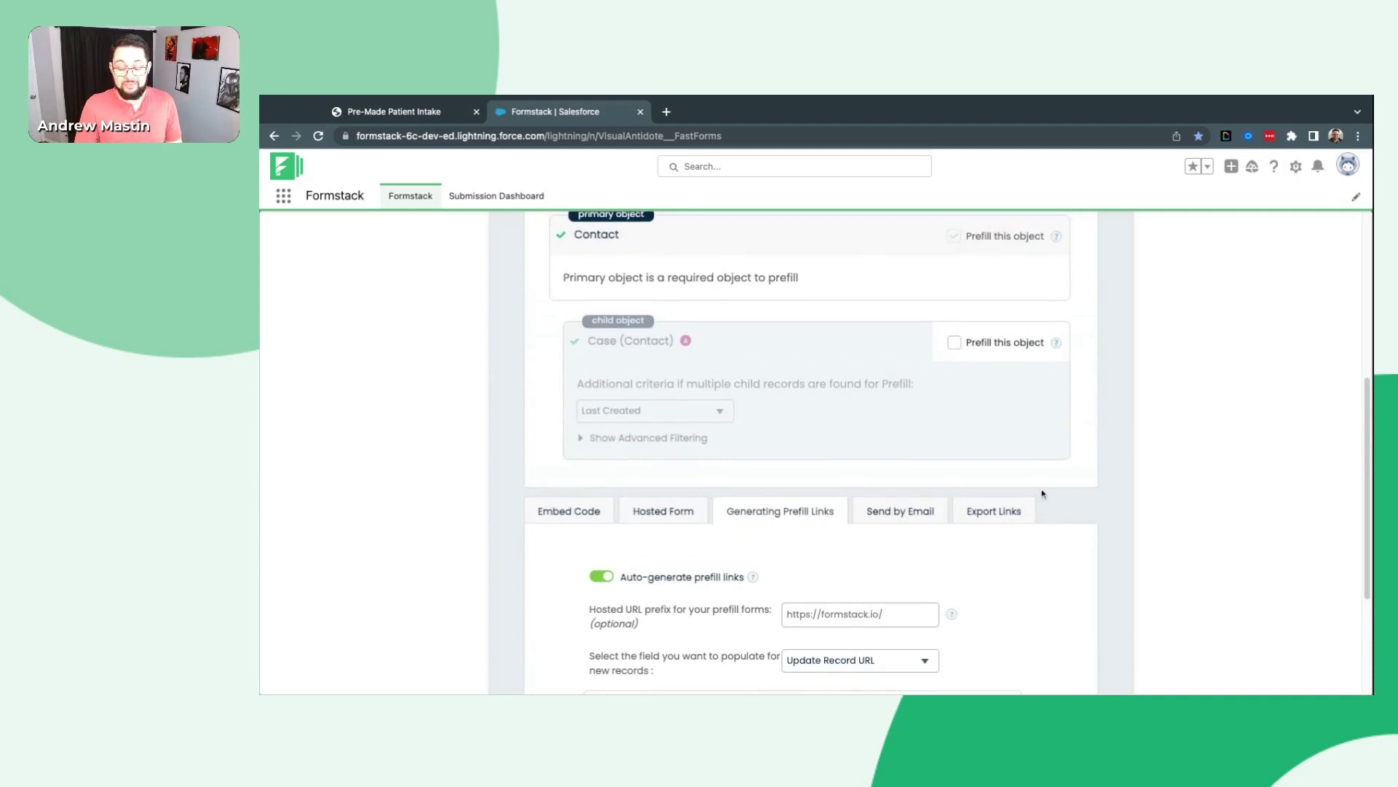
scroll(1069, 502, "up", 4)
scroll(1068, 502, "up", 2)
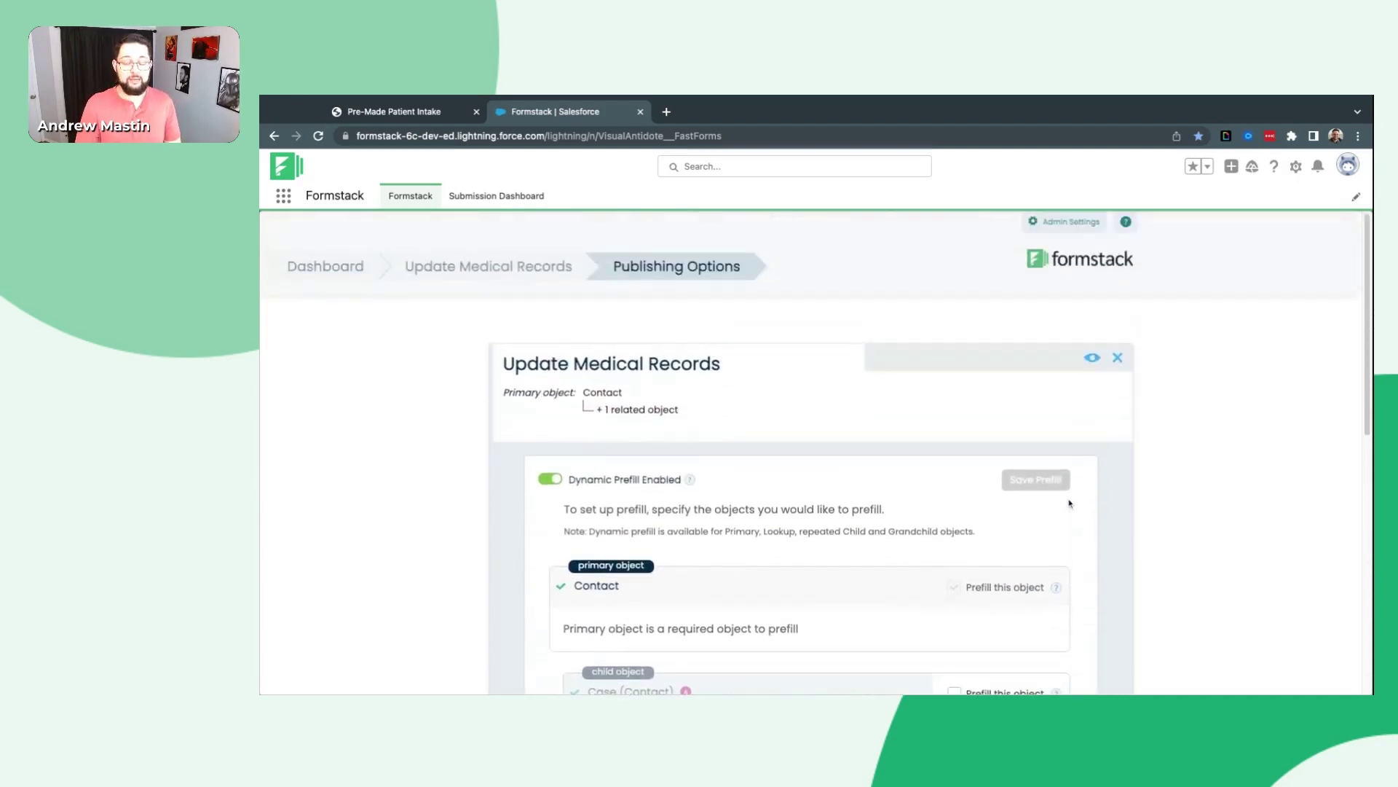